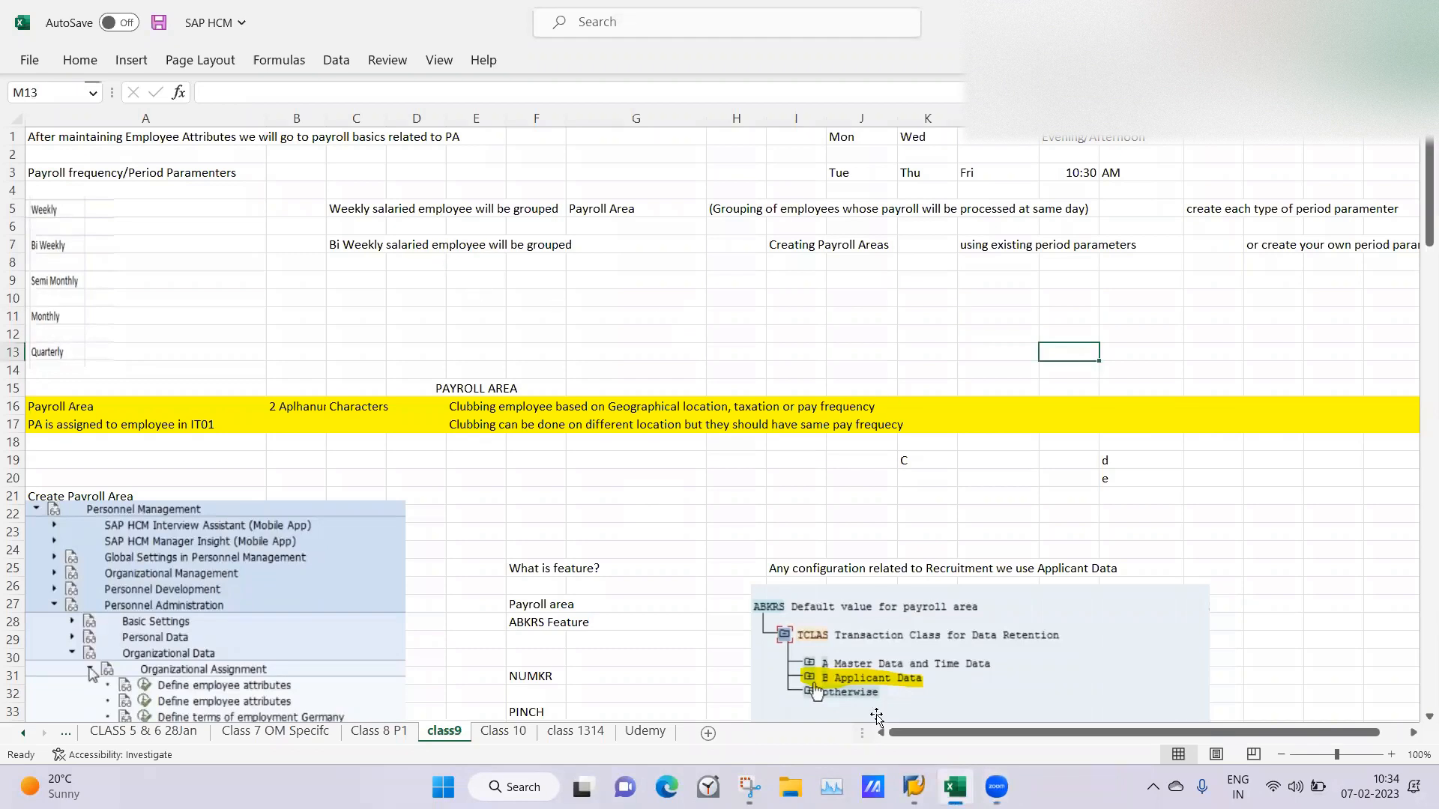
# Switch to the SAP Easy Access session and open the SAP Reference IMG through transaction SPRO.
pyautogui.click(914, 787)
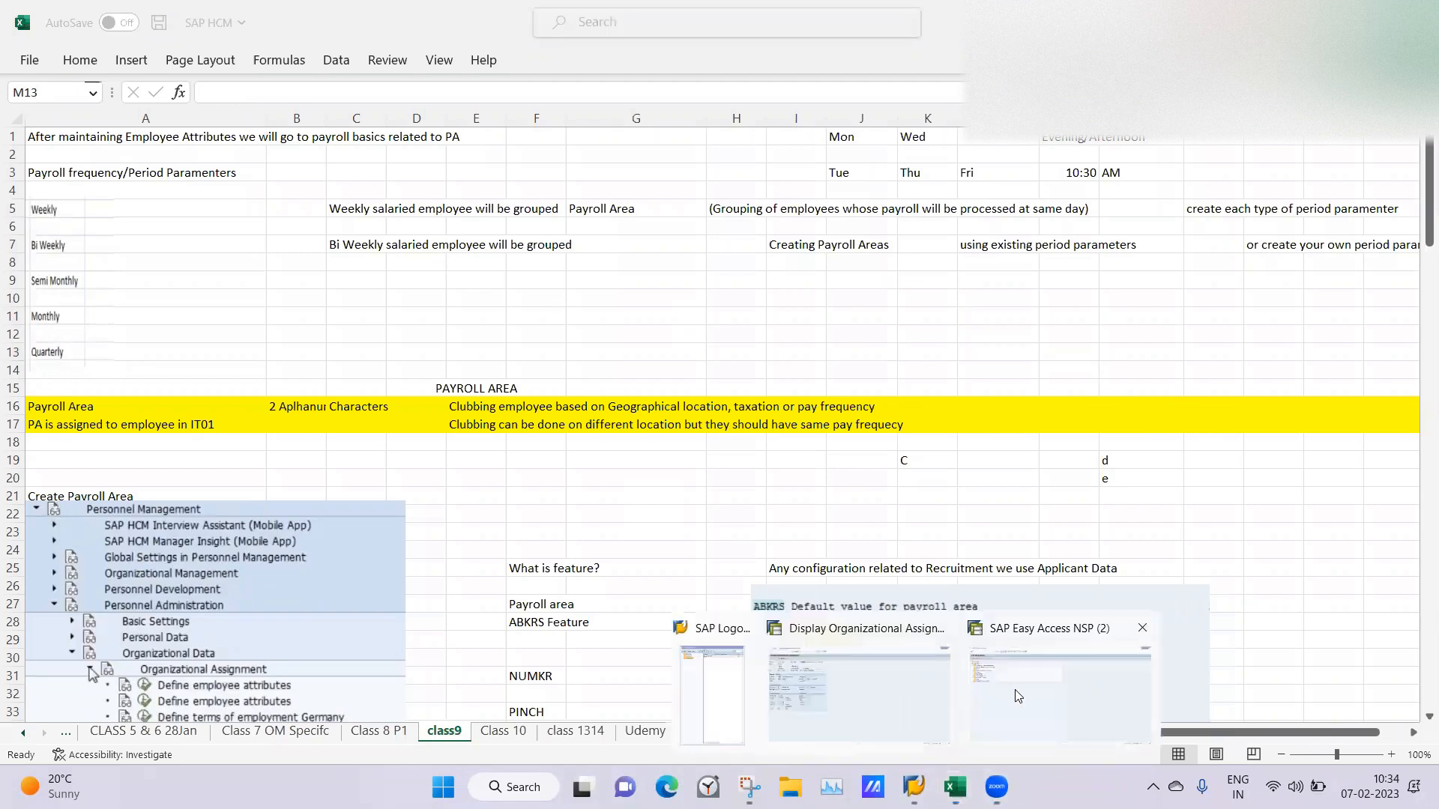
pyautogui.click(1018, 696)
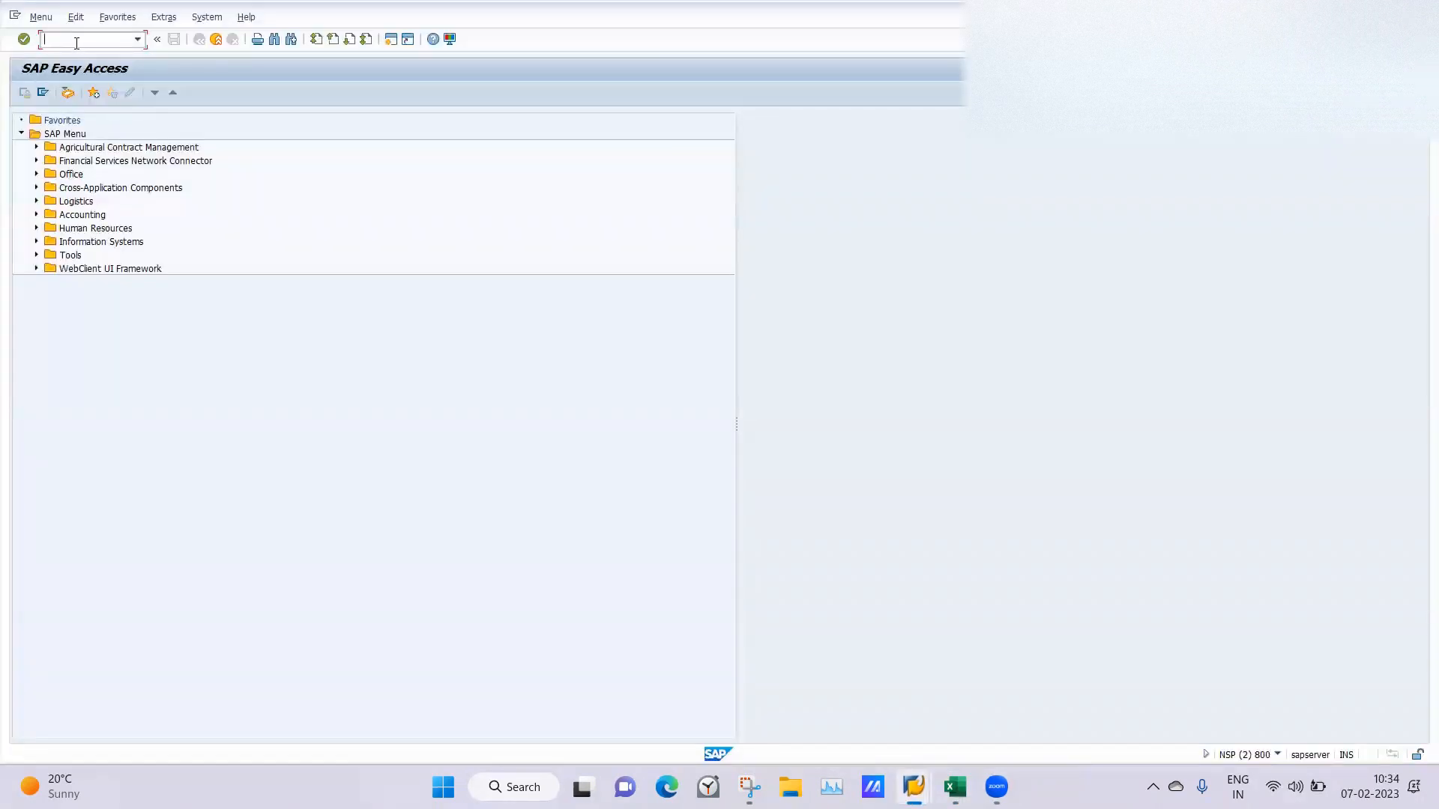
pyautogui.click(75, 44)
pyautogui.write('spro')
pyautogui.press('Return')
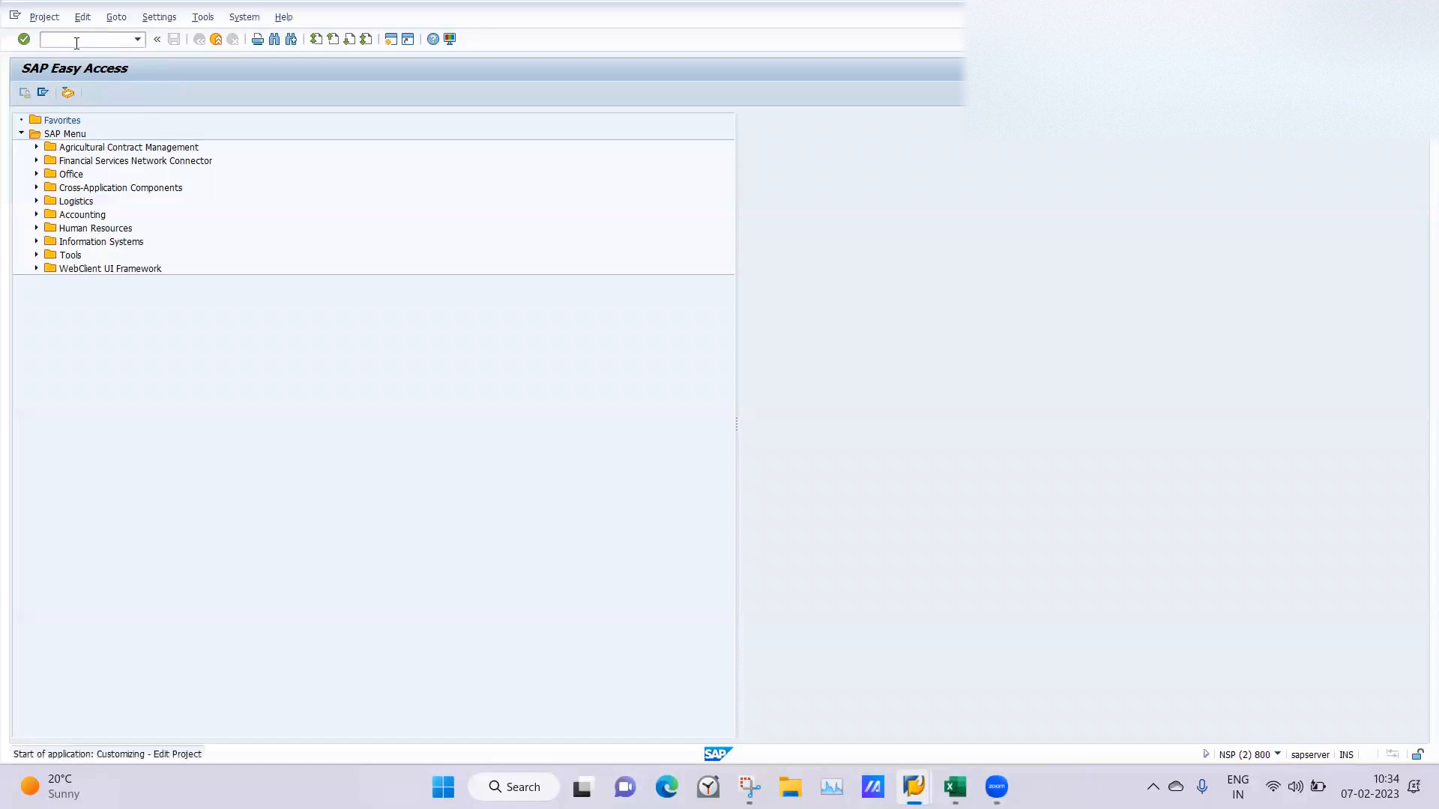
pyautogui.click(93, 96)
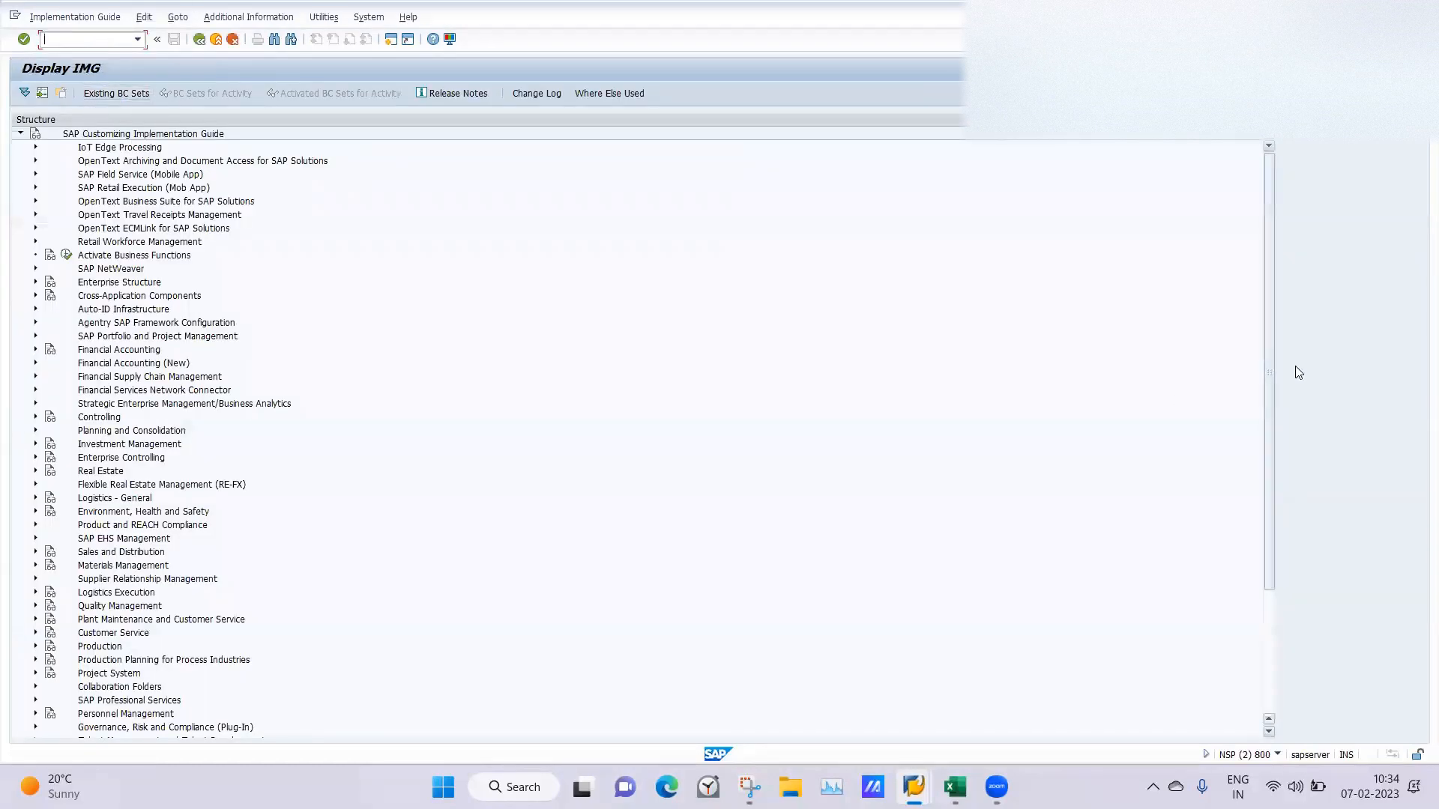
# Expand Personnel Management, Personnel Administration, Organizational Data and Organizational Assignment, and view the payroll areas under the second Create payroll area activity.
pyautogui.moveTo(1272, 385); pyautogui.dragTo(1270, 545)
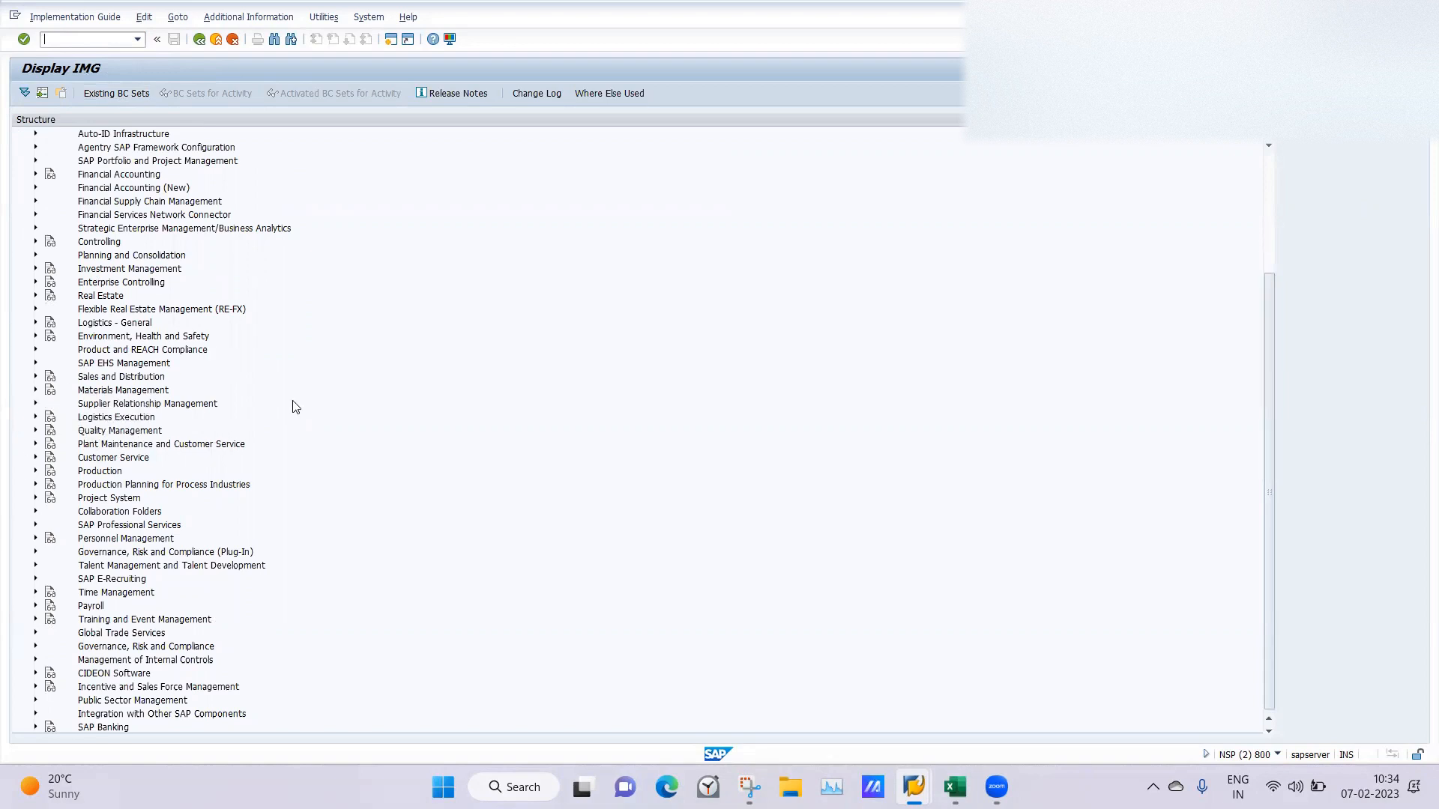
pyautogui.click(35, 538)
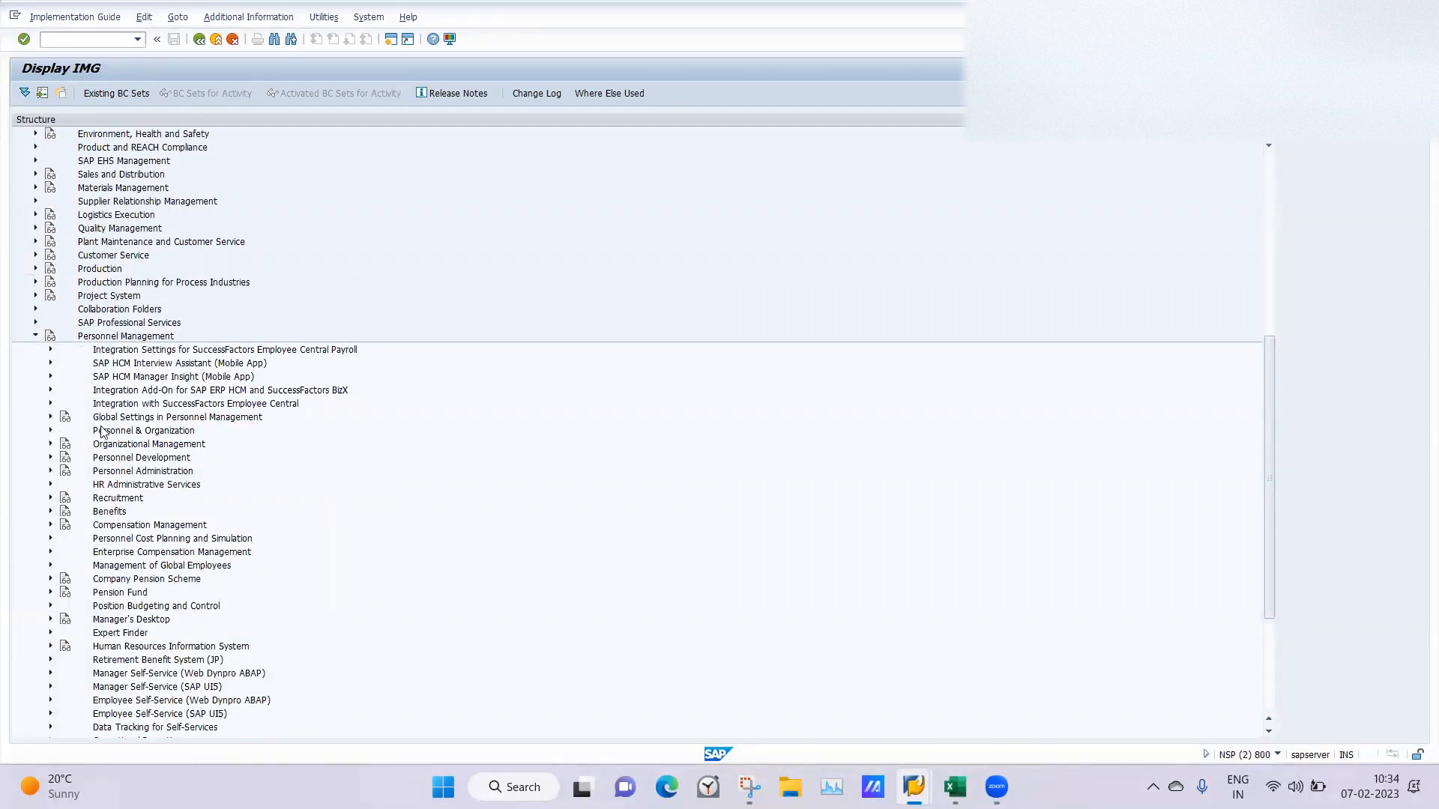
pyautogui.click(50, 472)
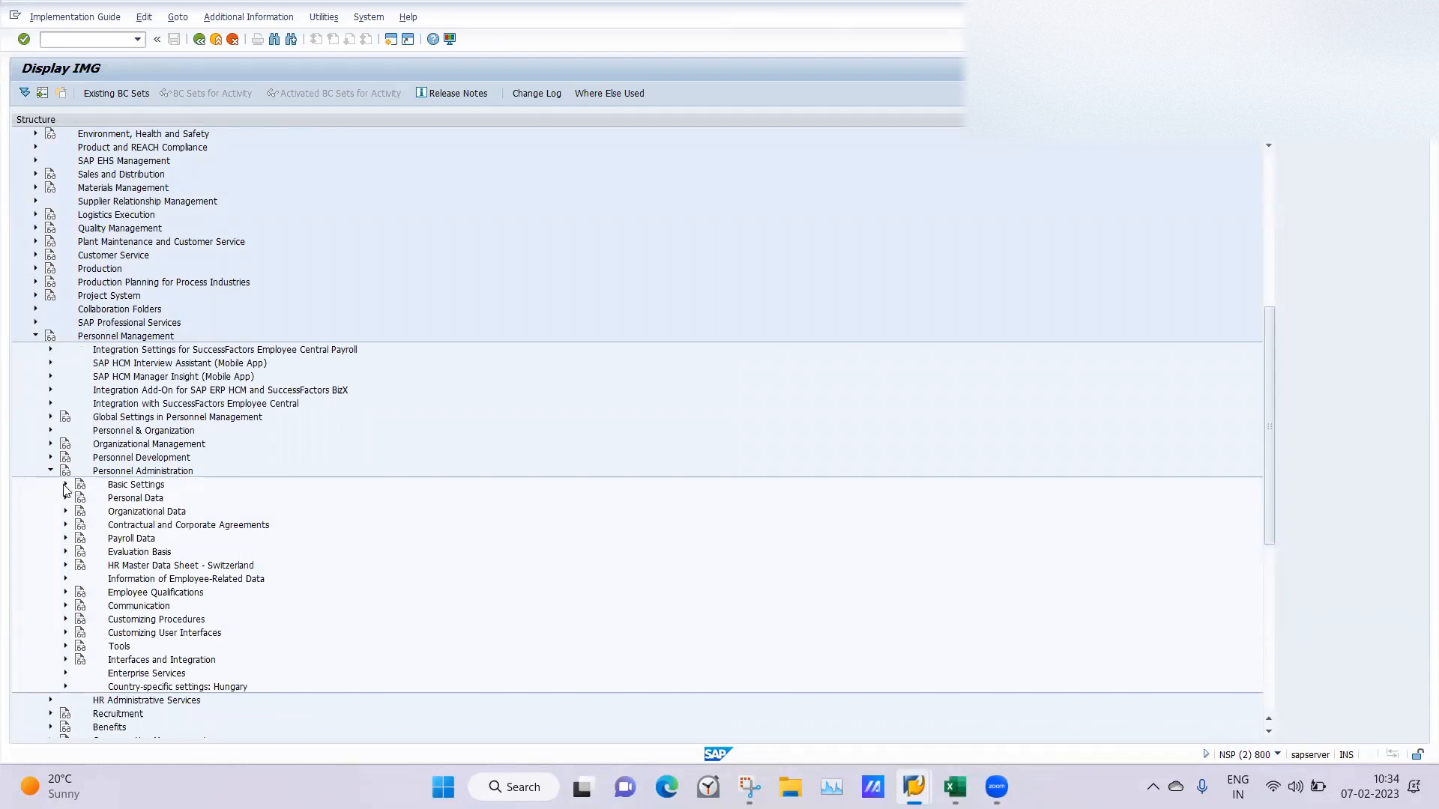
pyautogui.click(66, 512)
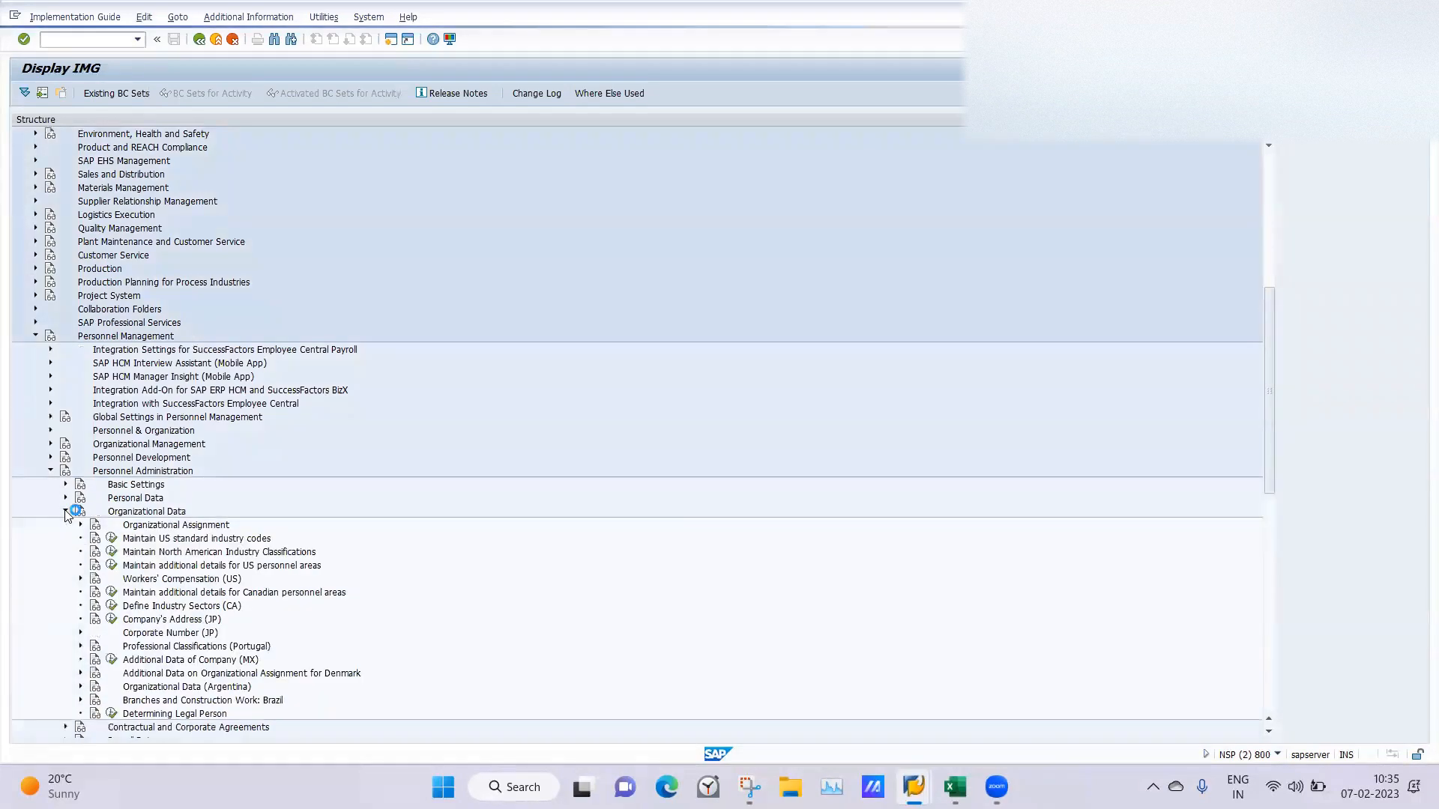
pyautogui.click(80, 526)
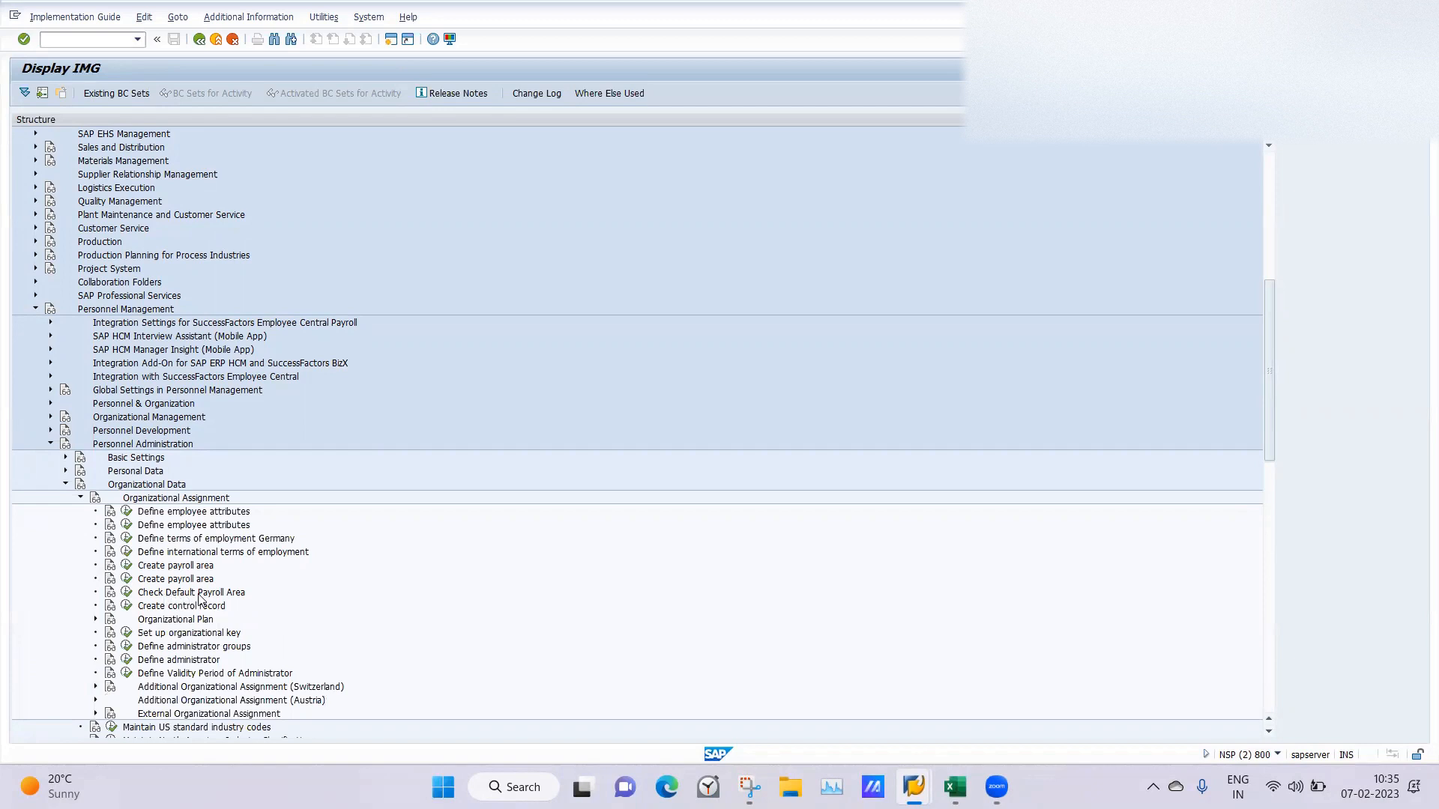
pyautogui.click(126, 581)
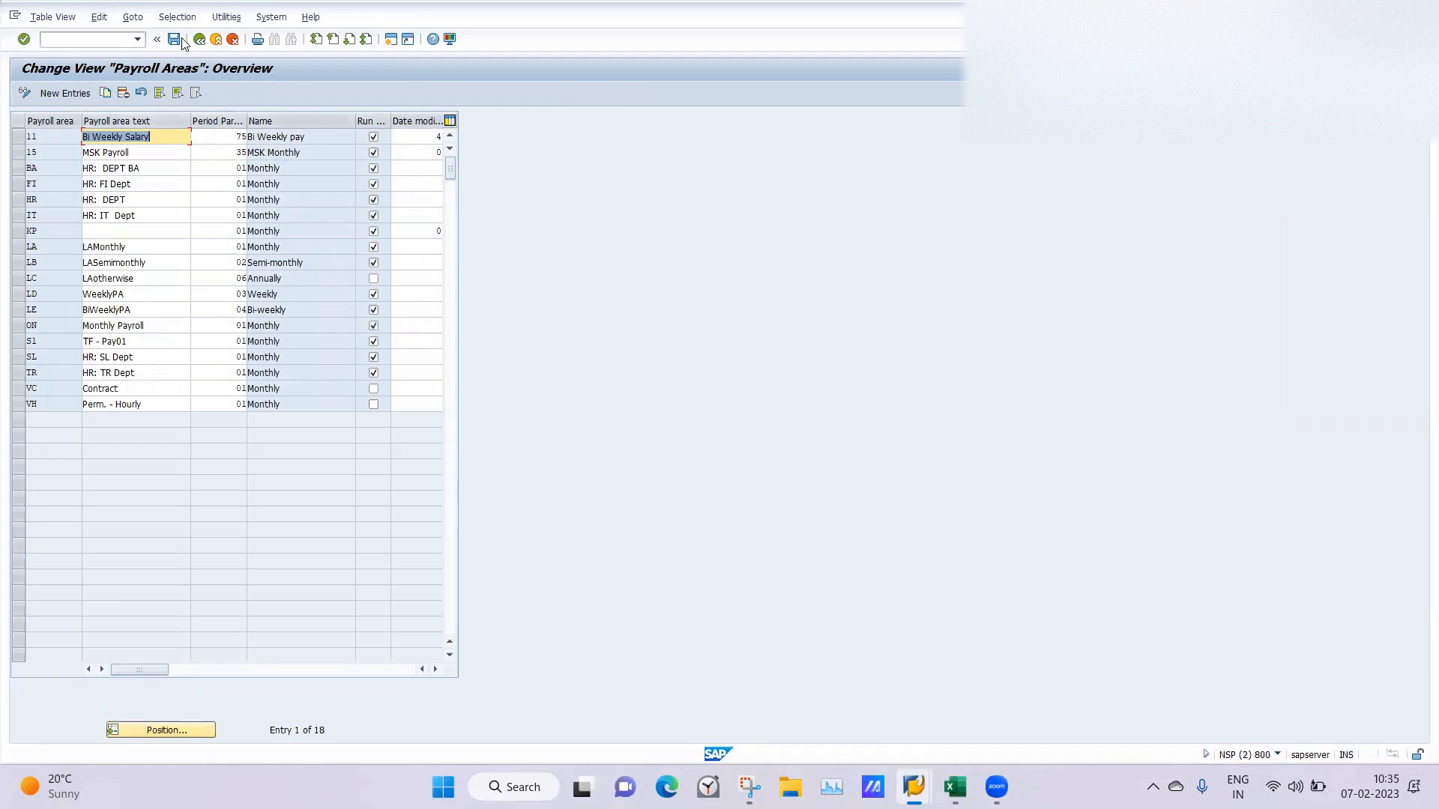
pyautogui.click(201, 41)
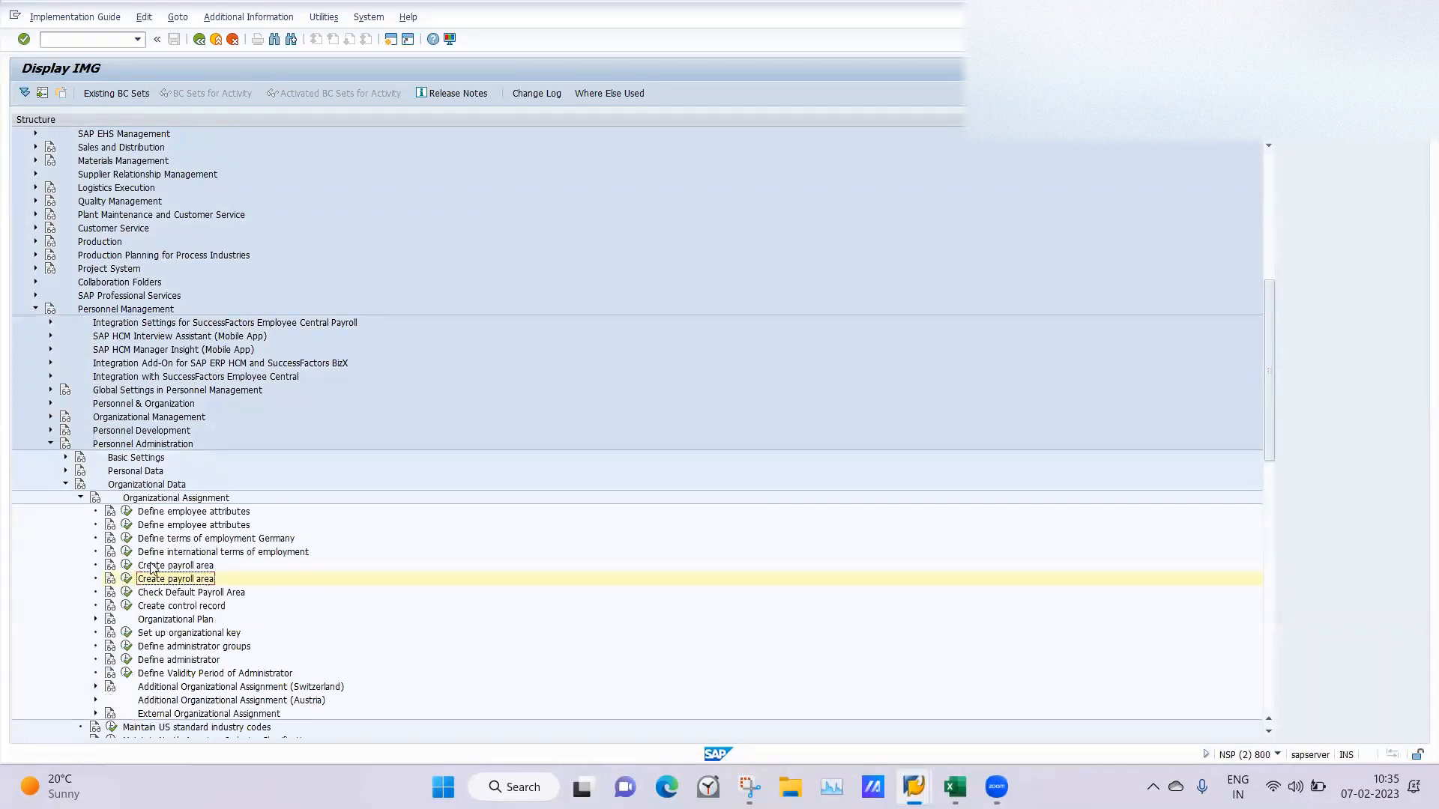
# Open the payroll control record transaction PA03 in a new session.
pyautogui.click(64, 39)
pyautogui.write('/opa03')
pyautogui.press('Return')
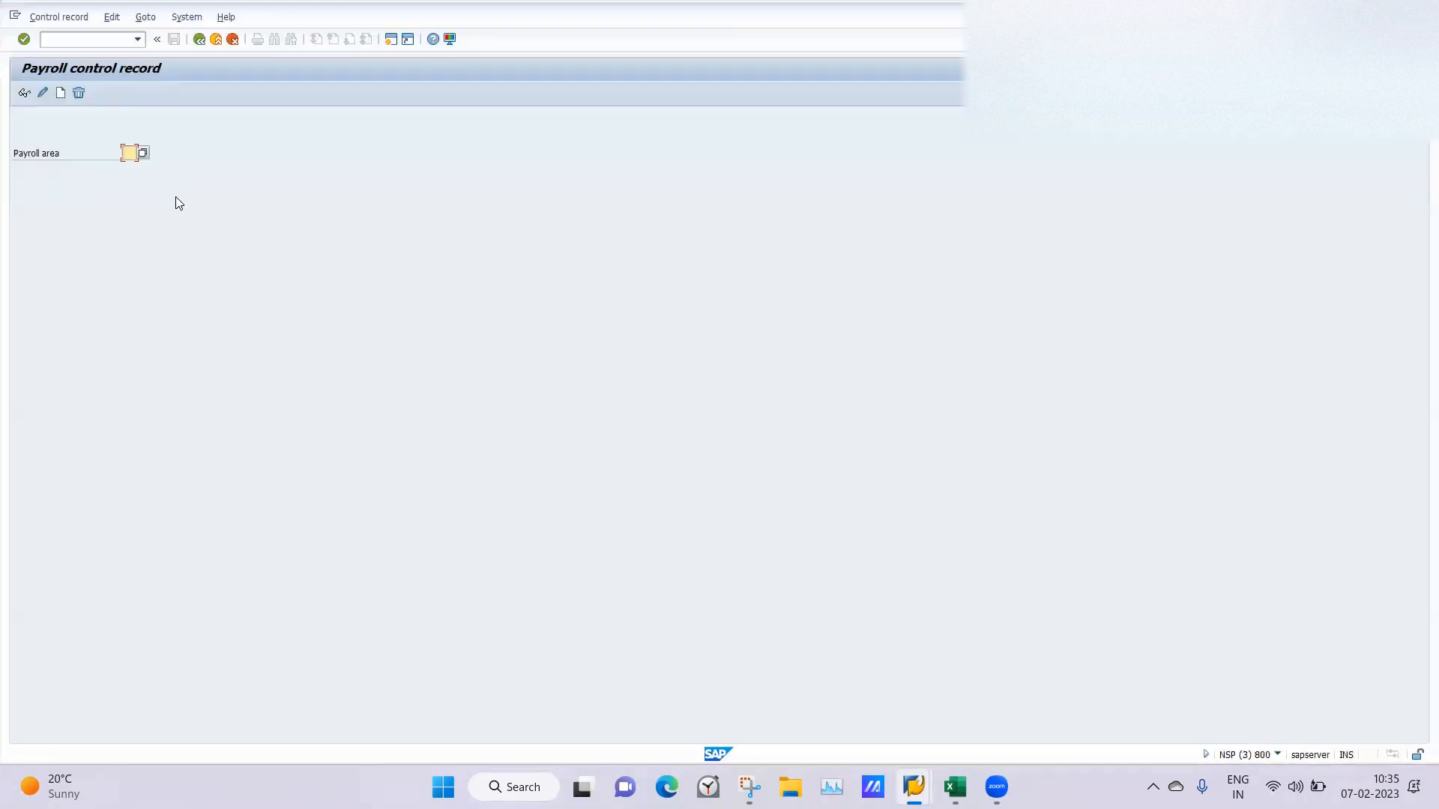
# View the control record of payroll area LD and return to the payroll area selection.
pyautogui.write('LD')
pyautogui.press('Return')
pyautogui.click(24, 93)
pyautogui.click(41, 94)
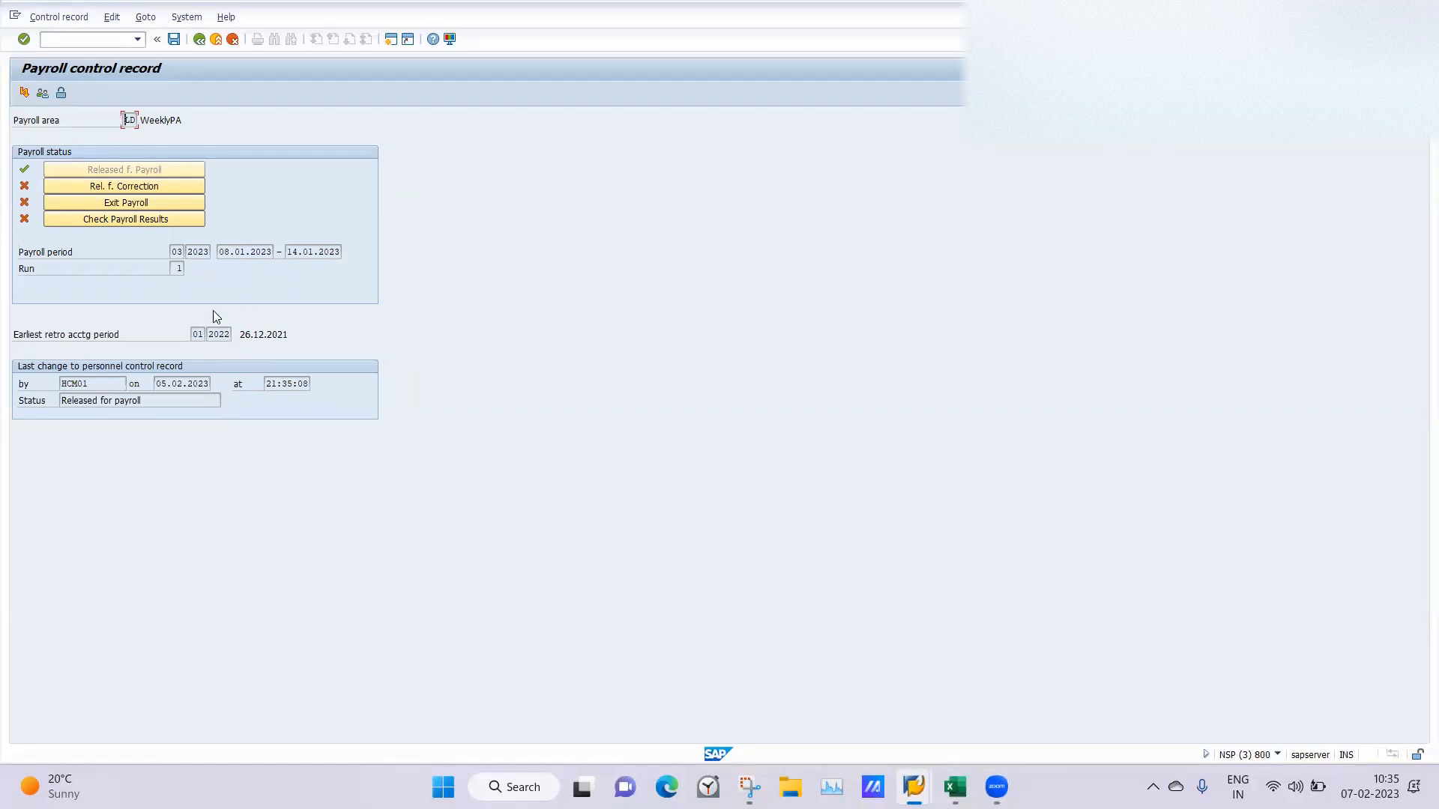
pyautogui.click(198, 40)
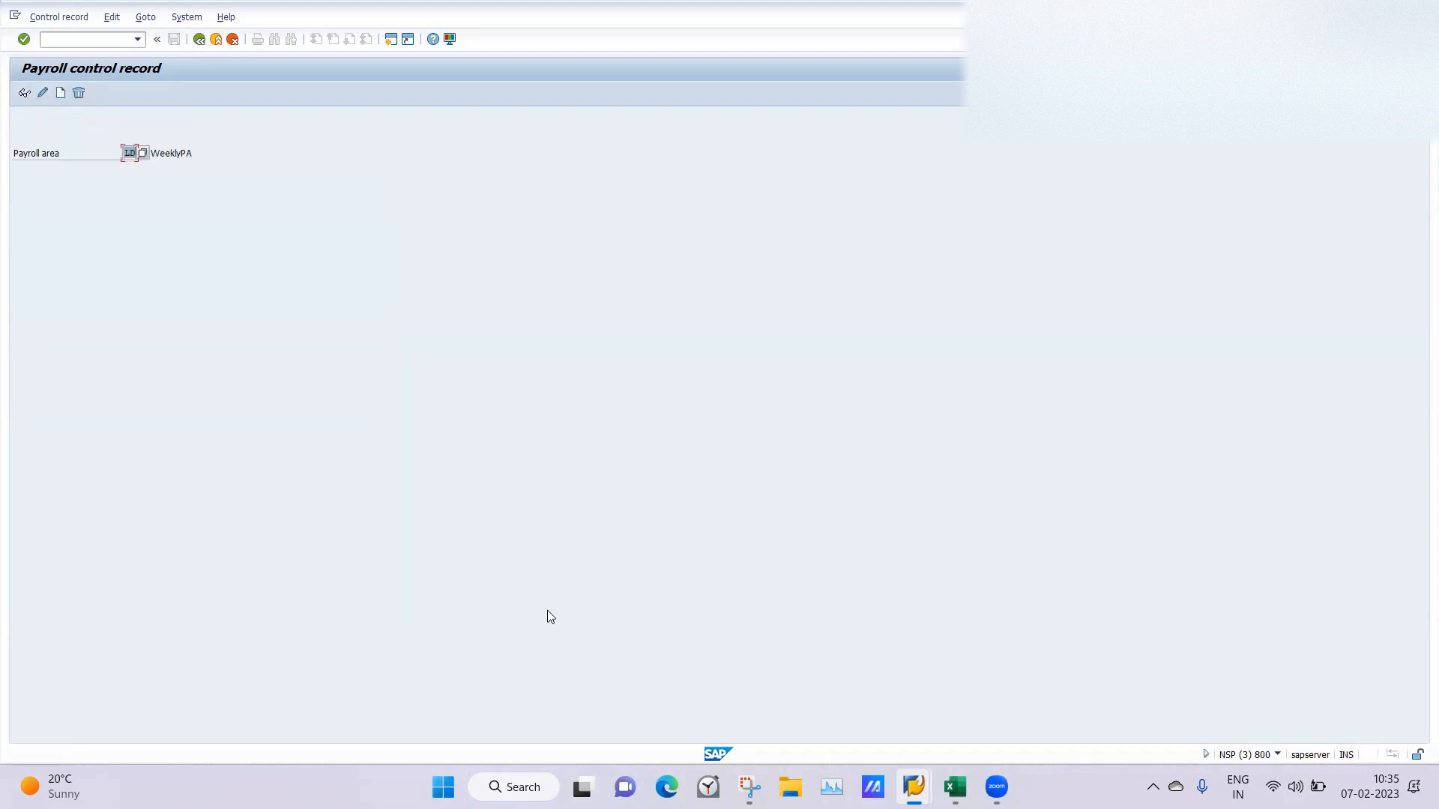
# Switch to the Display IMG session and open Display HR Master Data in a new session.
pyautogui.moveTo(914, 783)
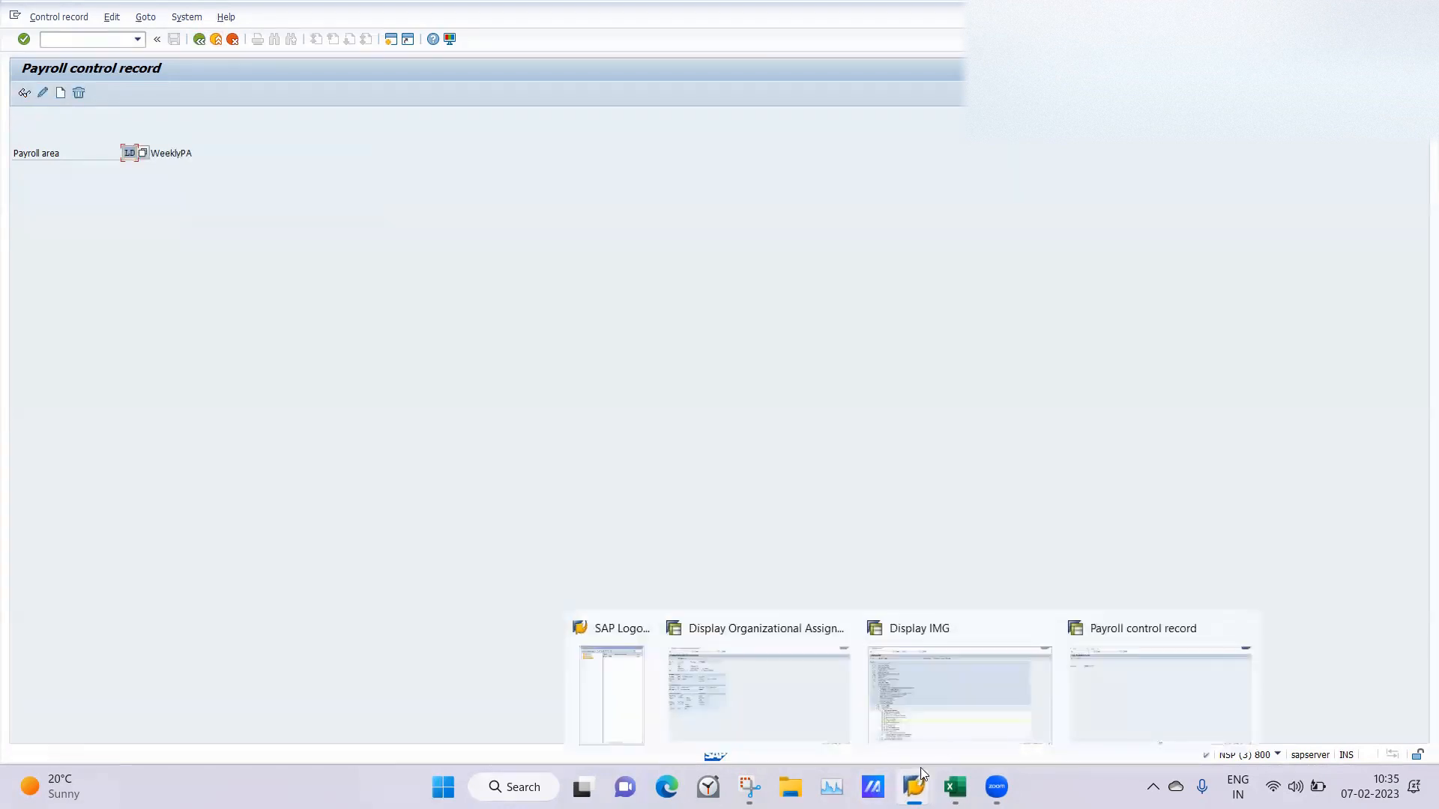
pyautogui.click(929, 707)
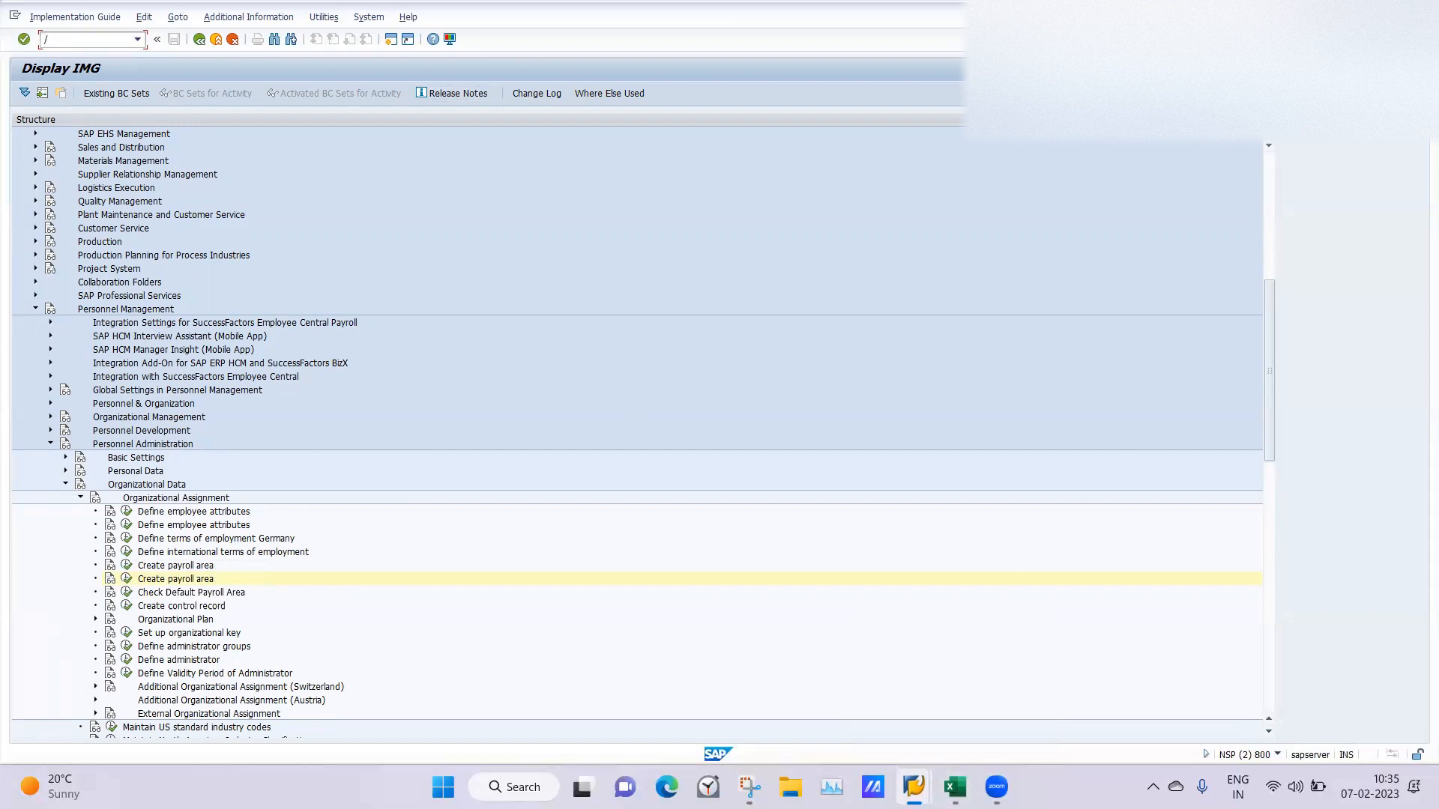
pyautogui.press('Return')
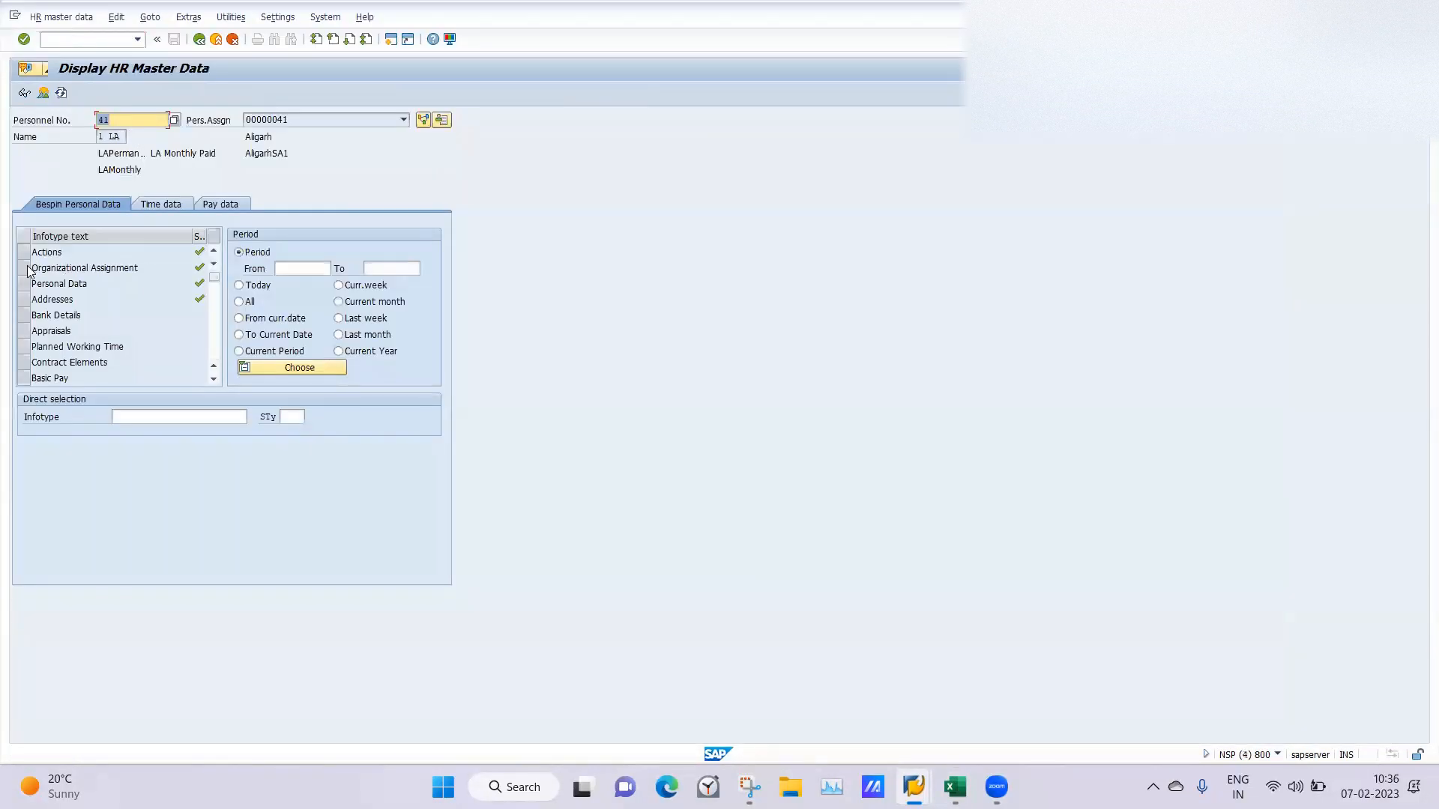
# View the employee's Organizational Assignment record starting 01.01.2023 from its overview and return to the HR master data screen.
pyautogui.click(24, 268)
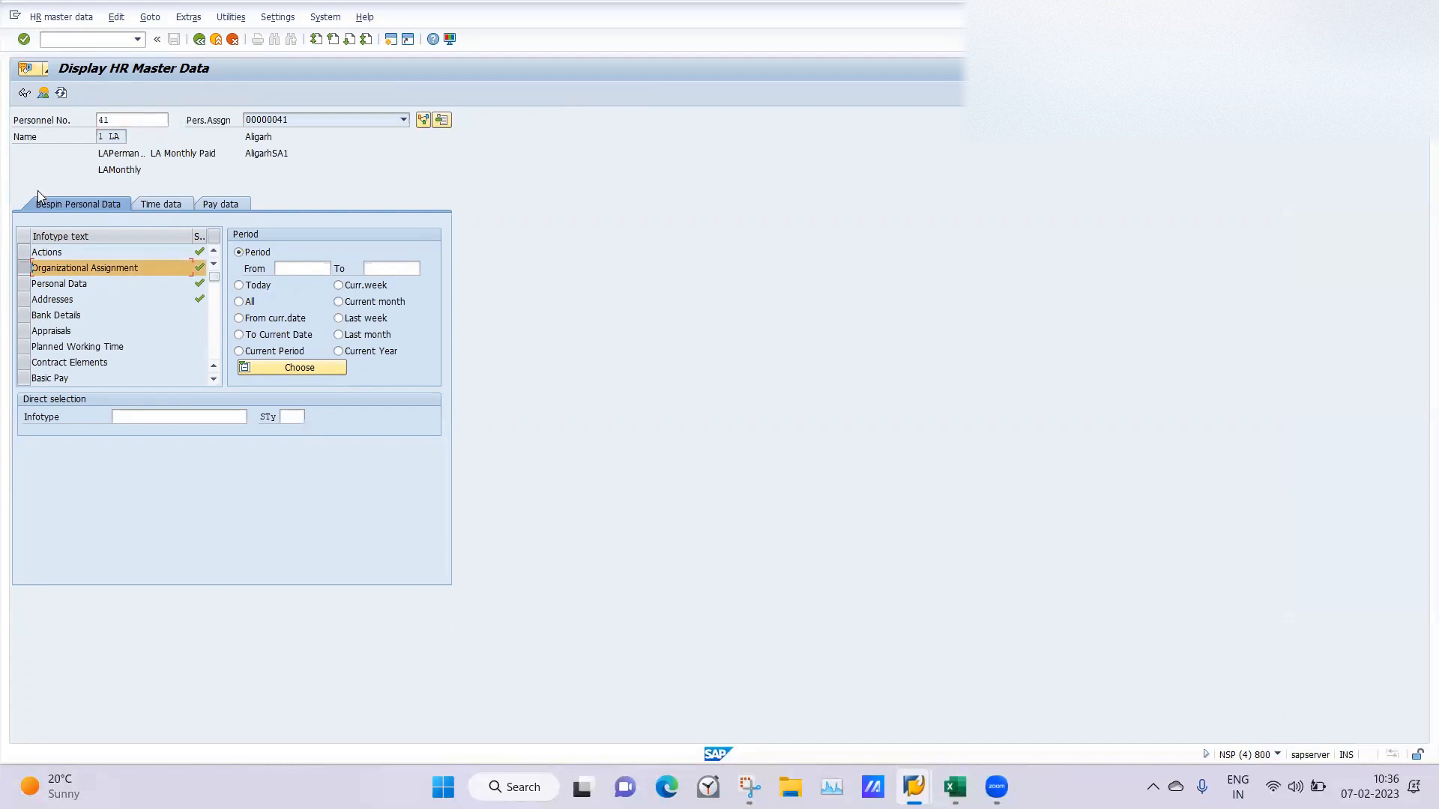
pyautogui.click(43, 94)
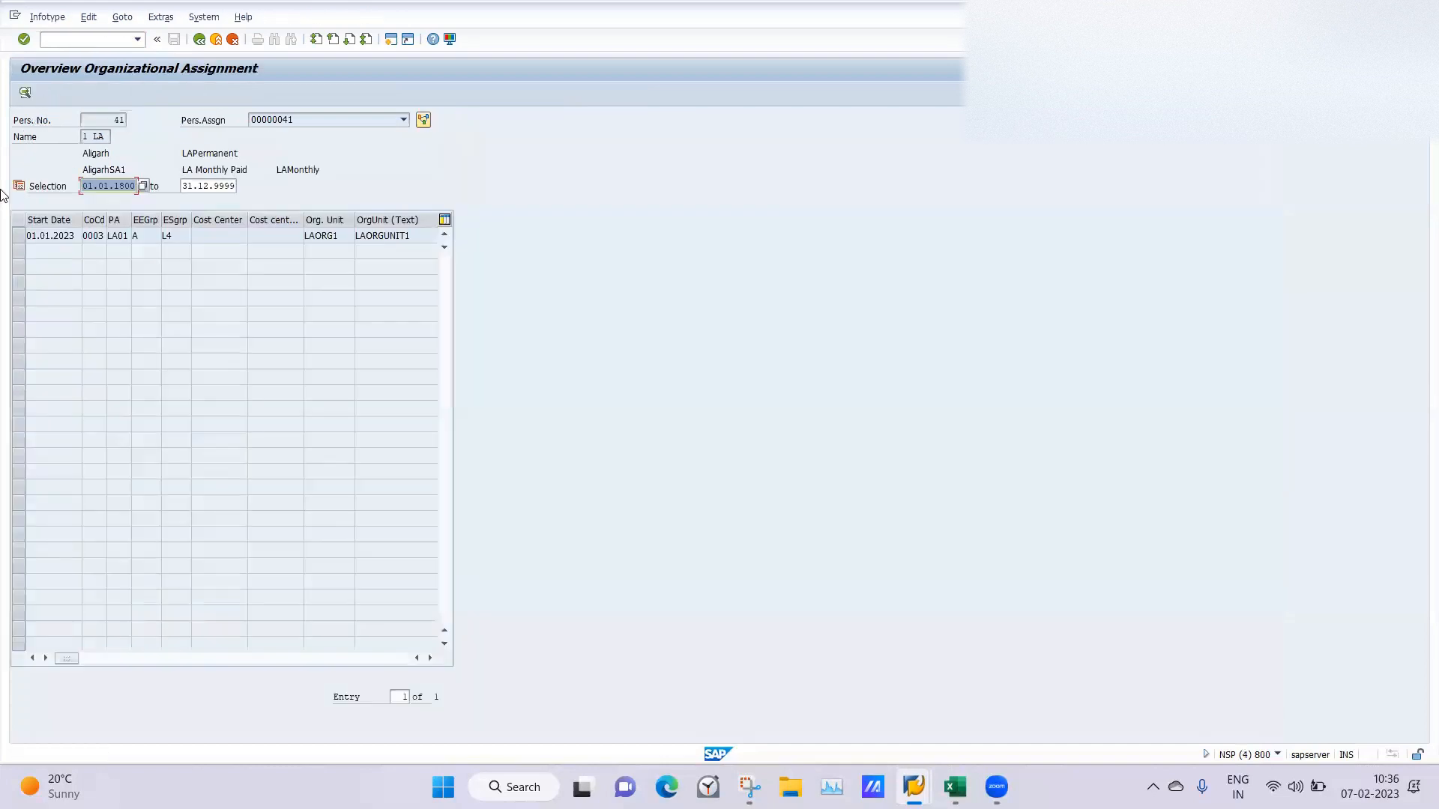
pyautogui.click(18, 235)
pyautogui.click(25, 93)
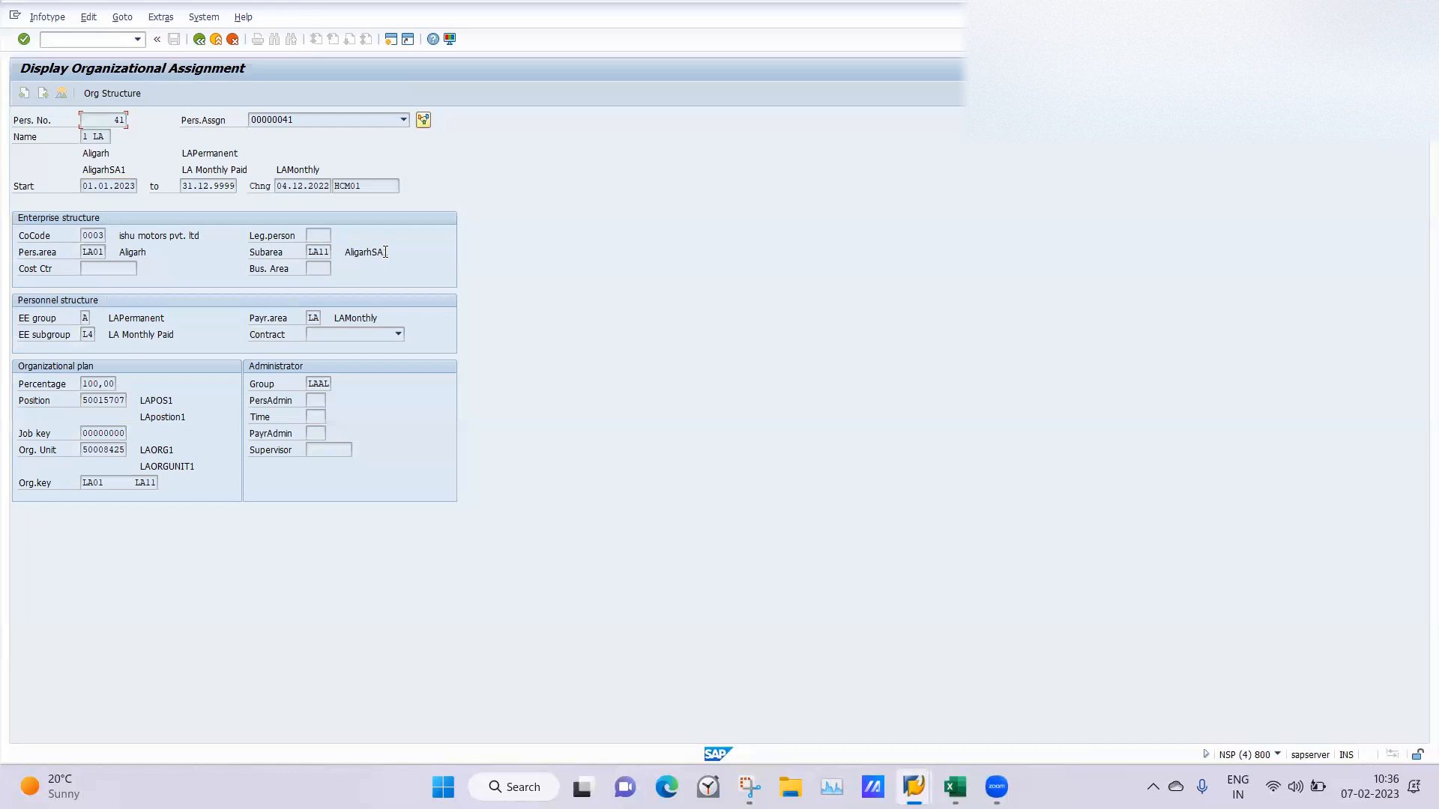
pyautogui.click(203, 42)
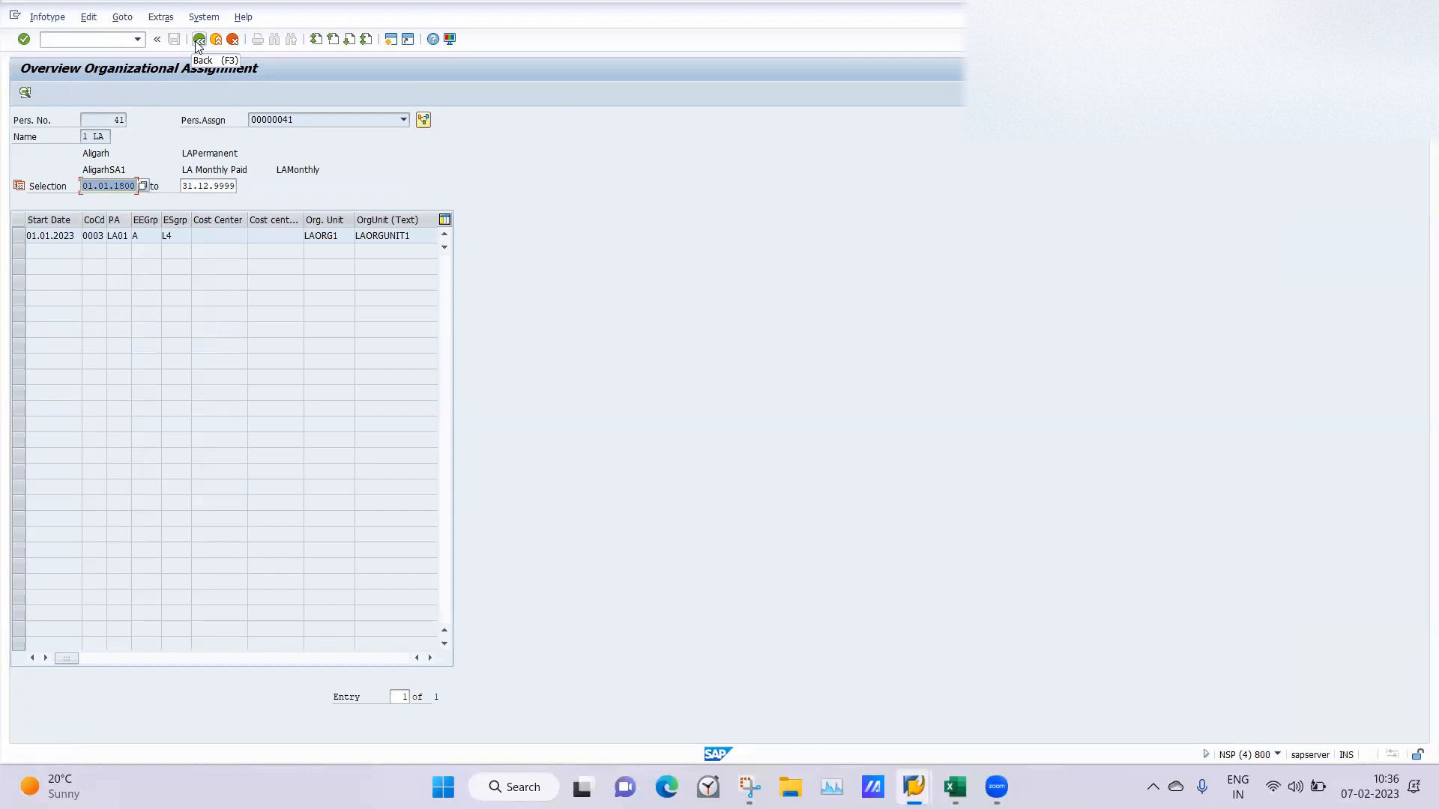
pyautogui.click(200, 42)
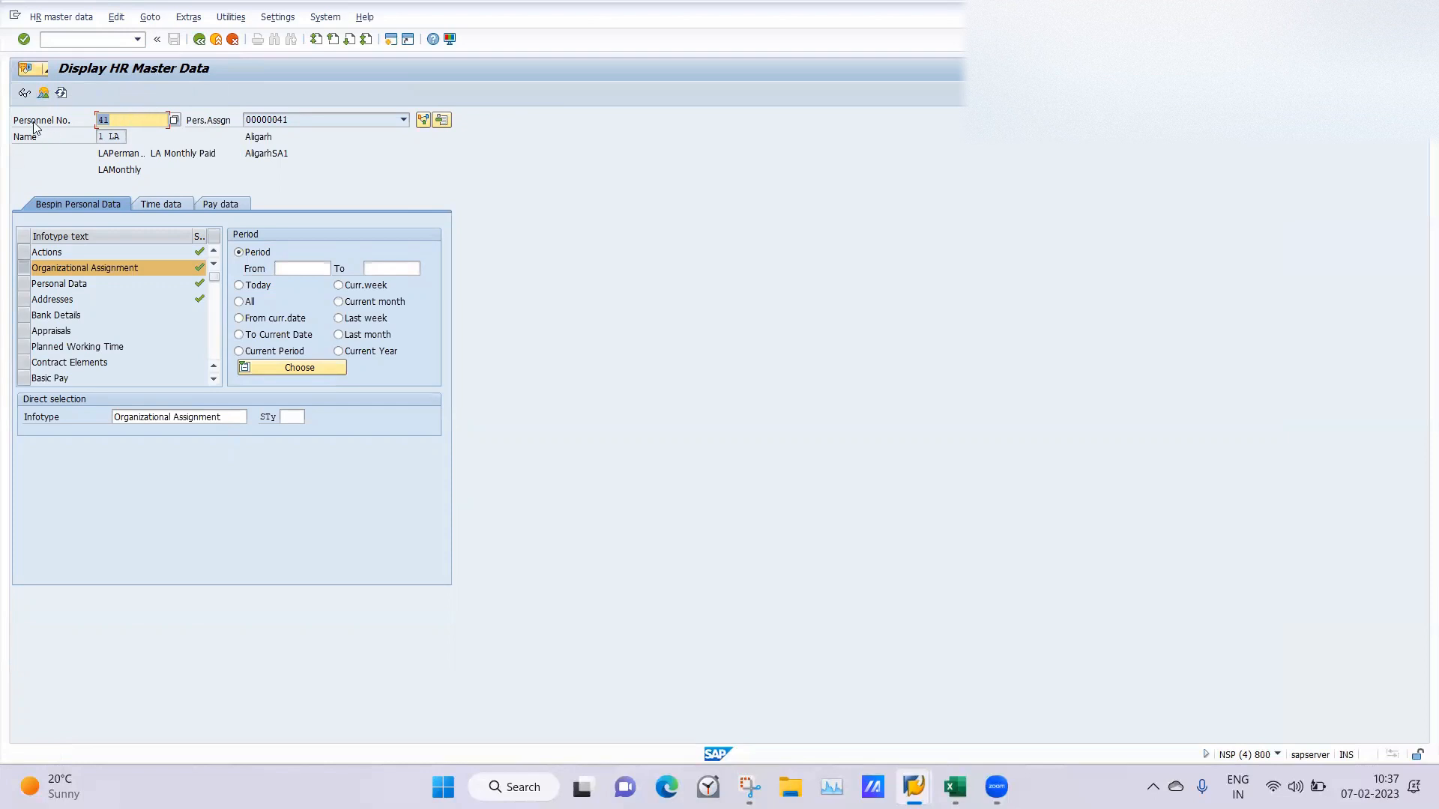
# Reopen the Organizational Assignment overview and check the enterprise and personnel structure in the employee's 01.01.2023 record.
pyautogui.click(43, 98)
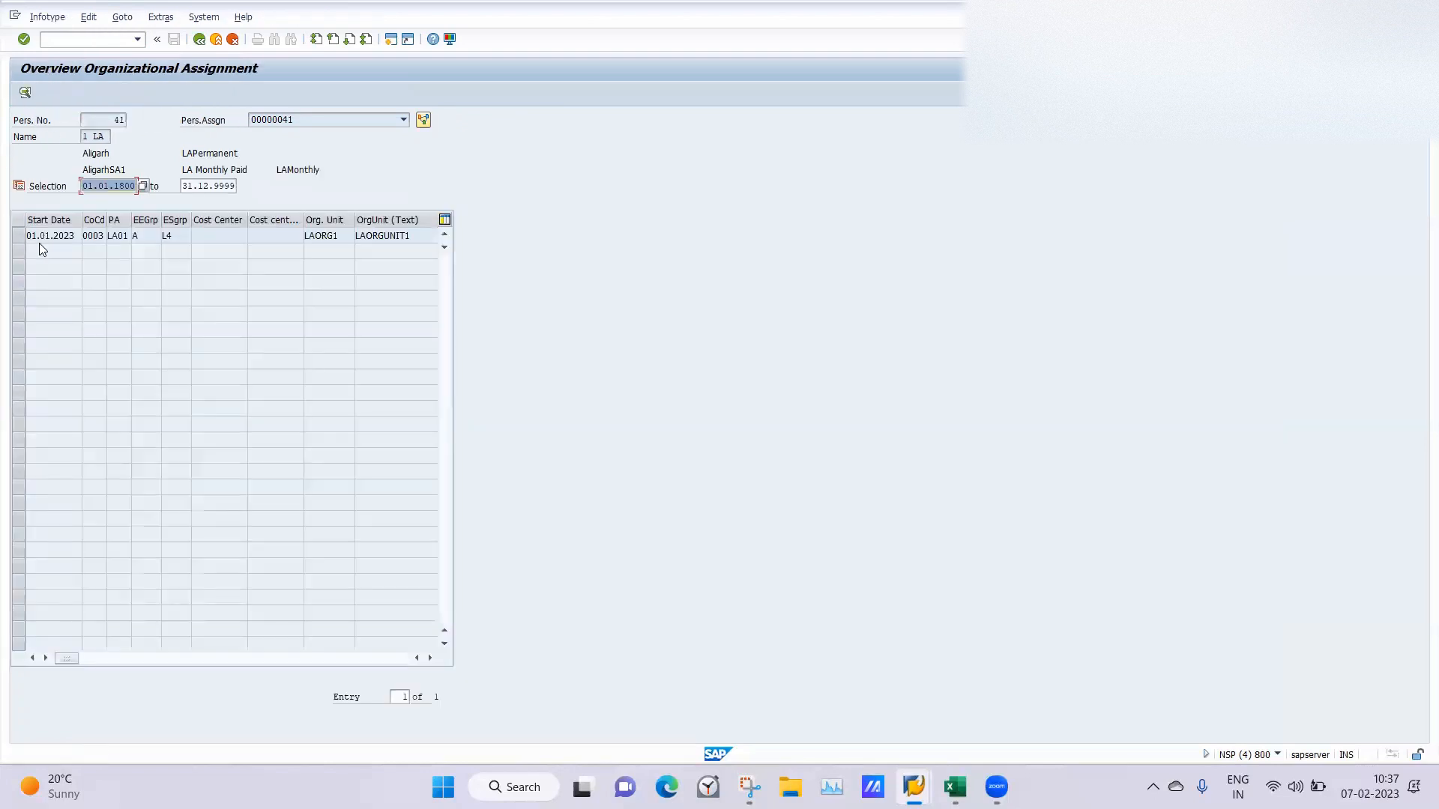
pyautogui.click(18, 239)
pyautogui.click(24, 93)
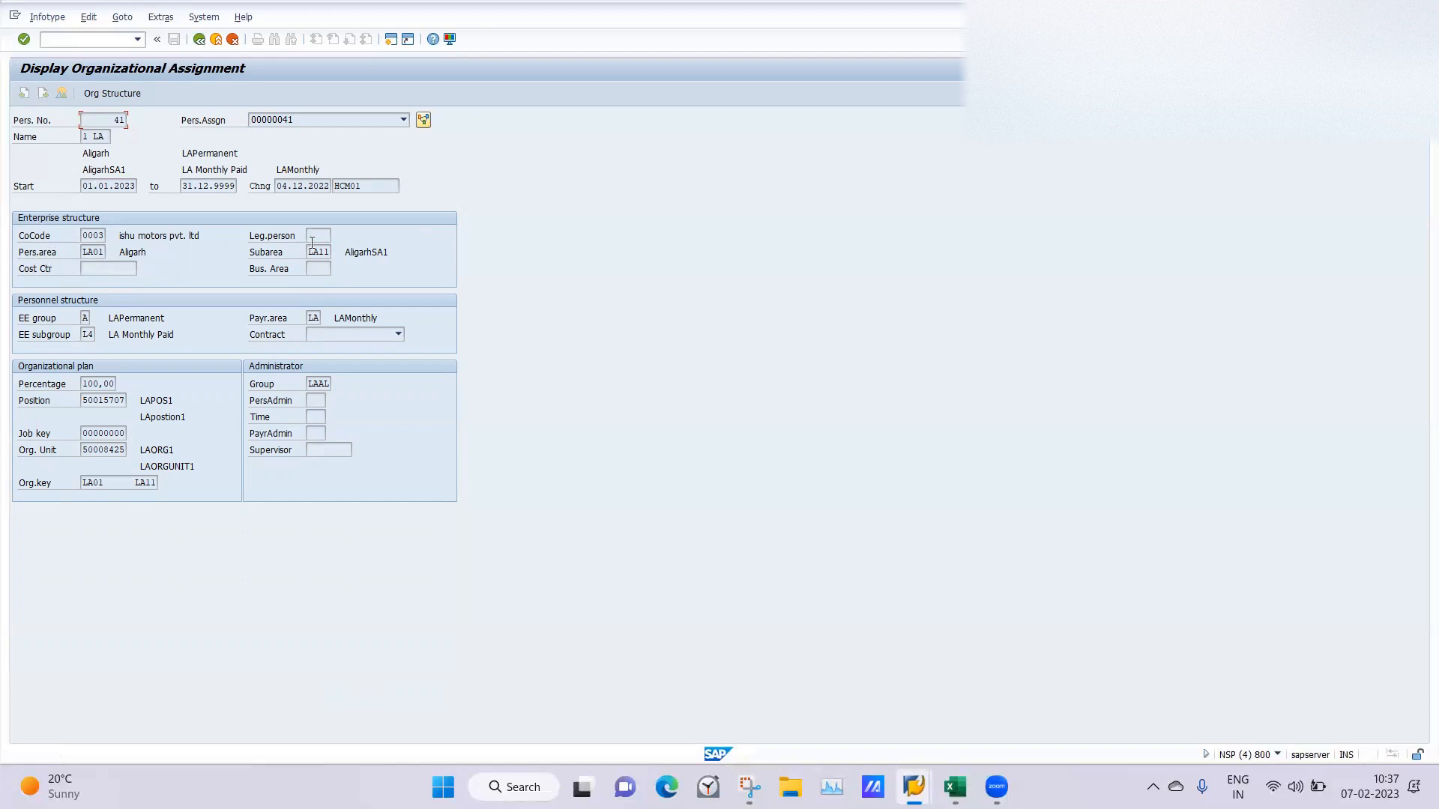
pyautogui.click(199, 39)
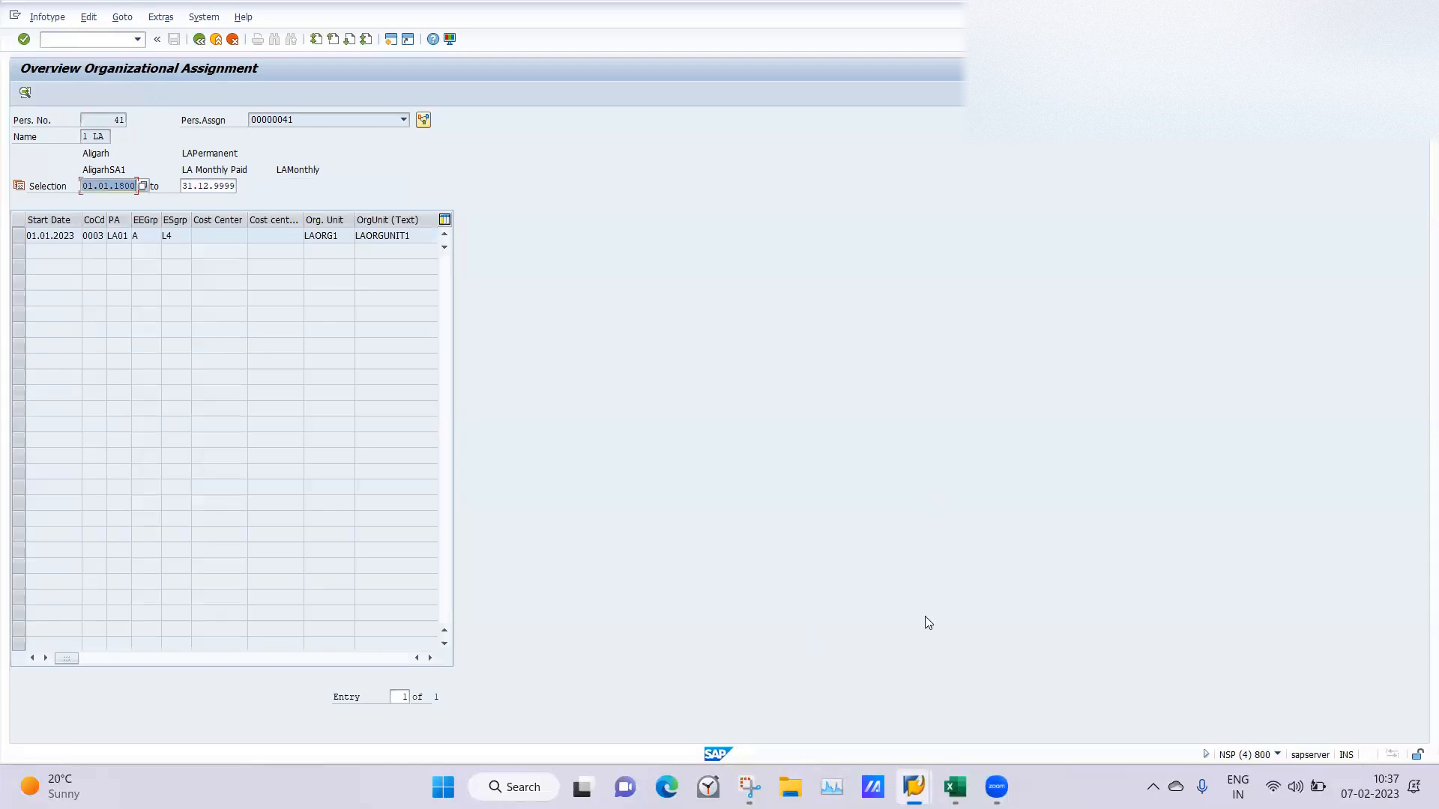
# Switch to the Excel workbook and review the class9 notes on payroll area creation and the ABKRS, NUMKR and PINCH features.
pyautogui.click(954, 787)
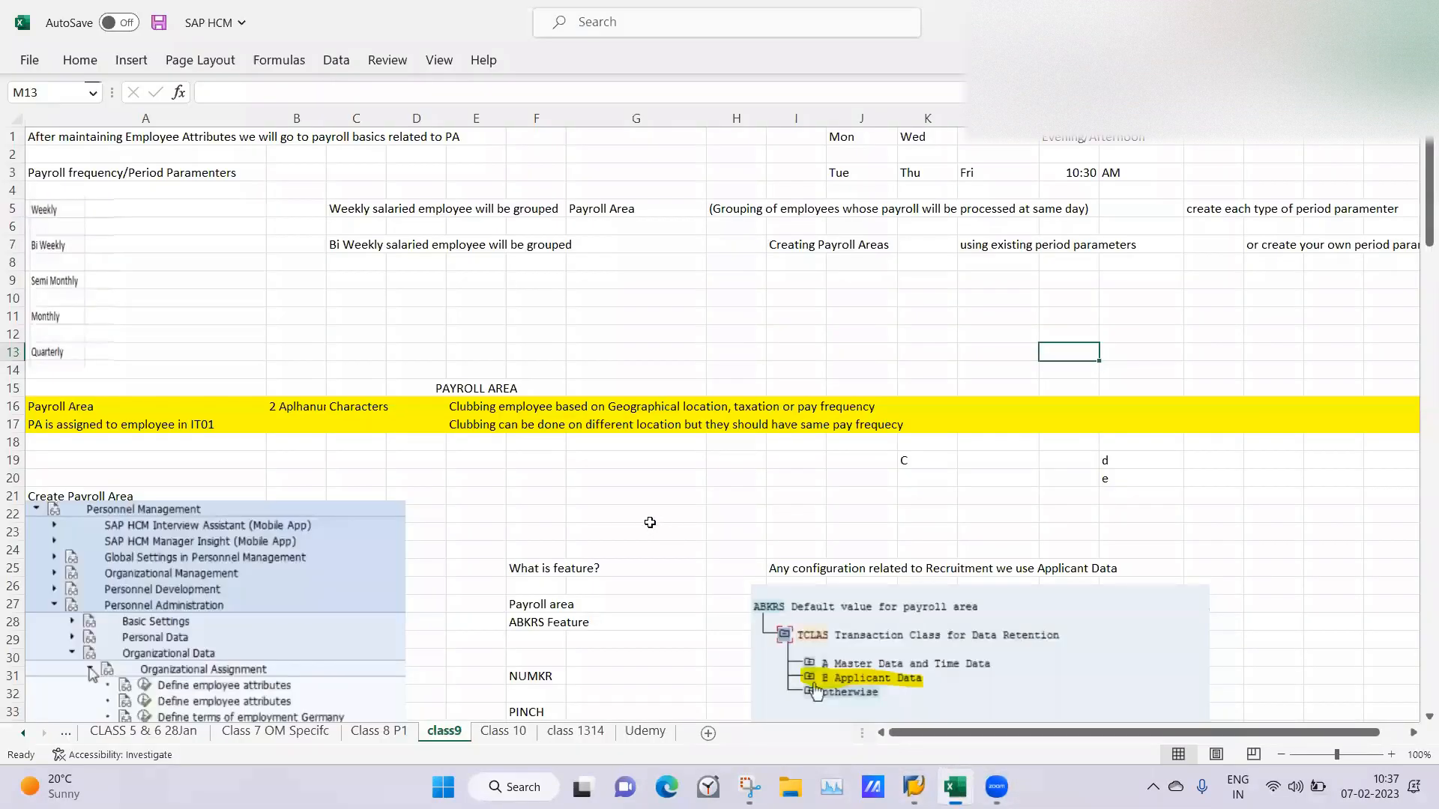
pyautogui.click(611, 495)
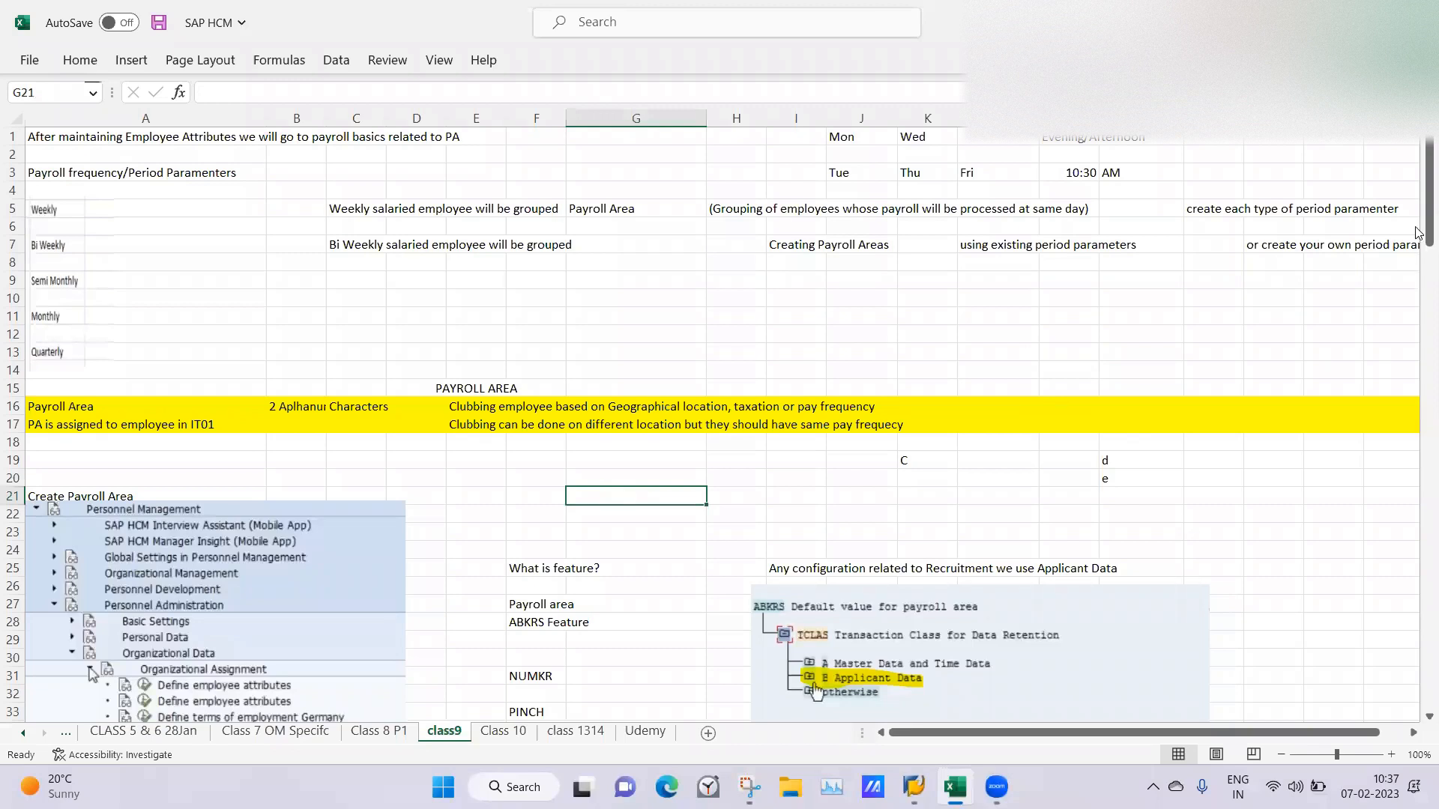
pyautogui.moveTo(1419, 222); pyautogui.dragTo(1418, 278)
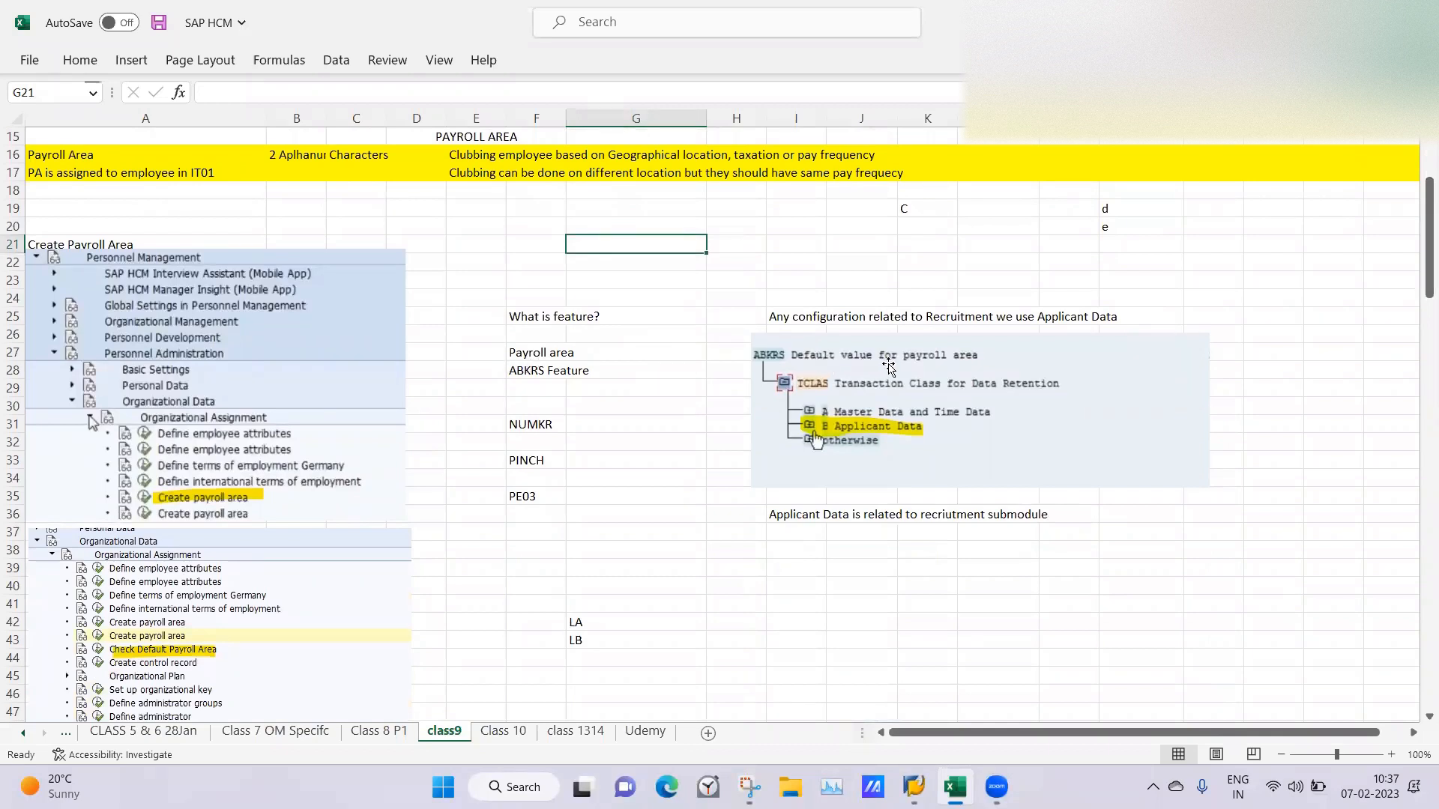
pyautogui.click(530, 422)
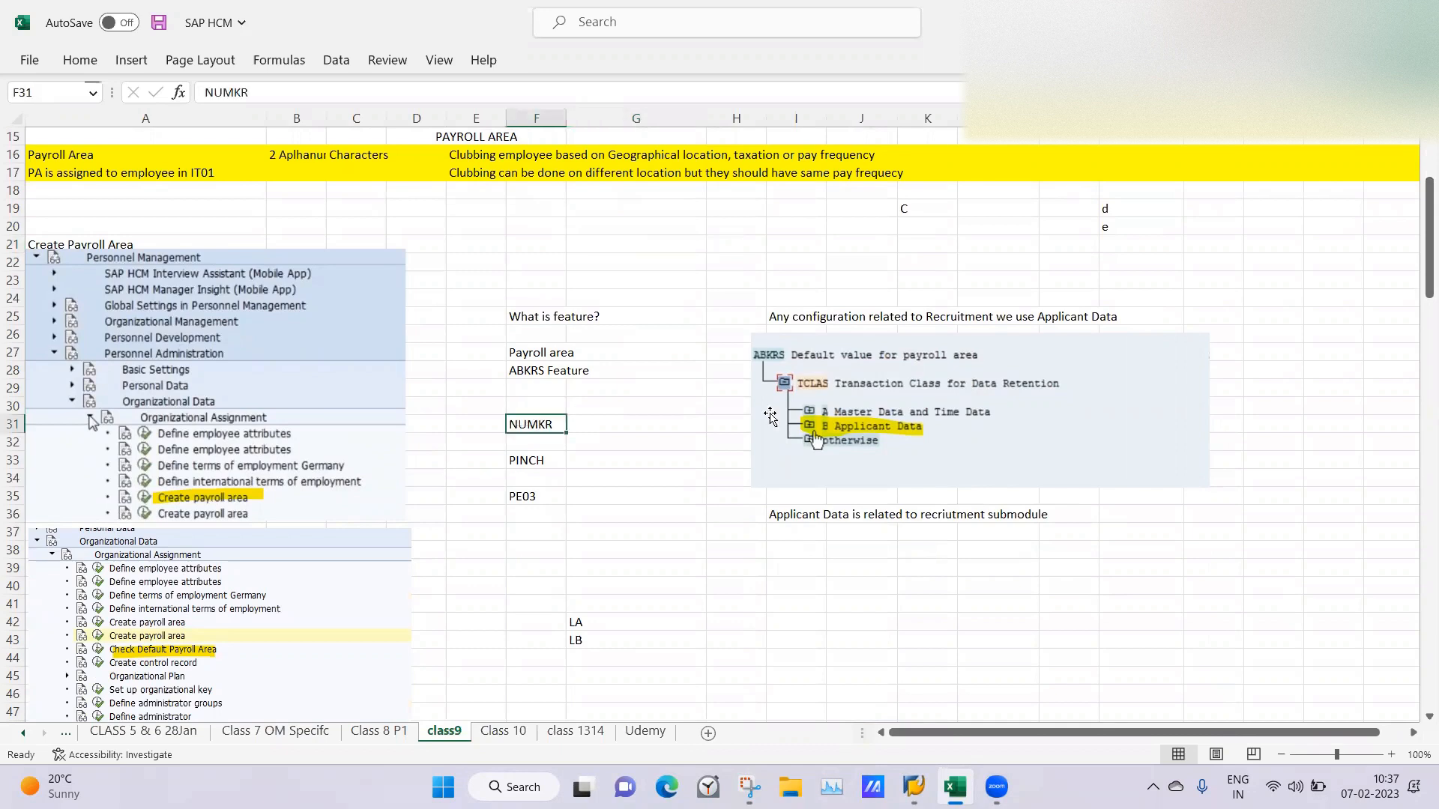
pyautogui.click(532, 461)
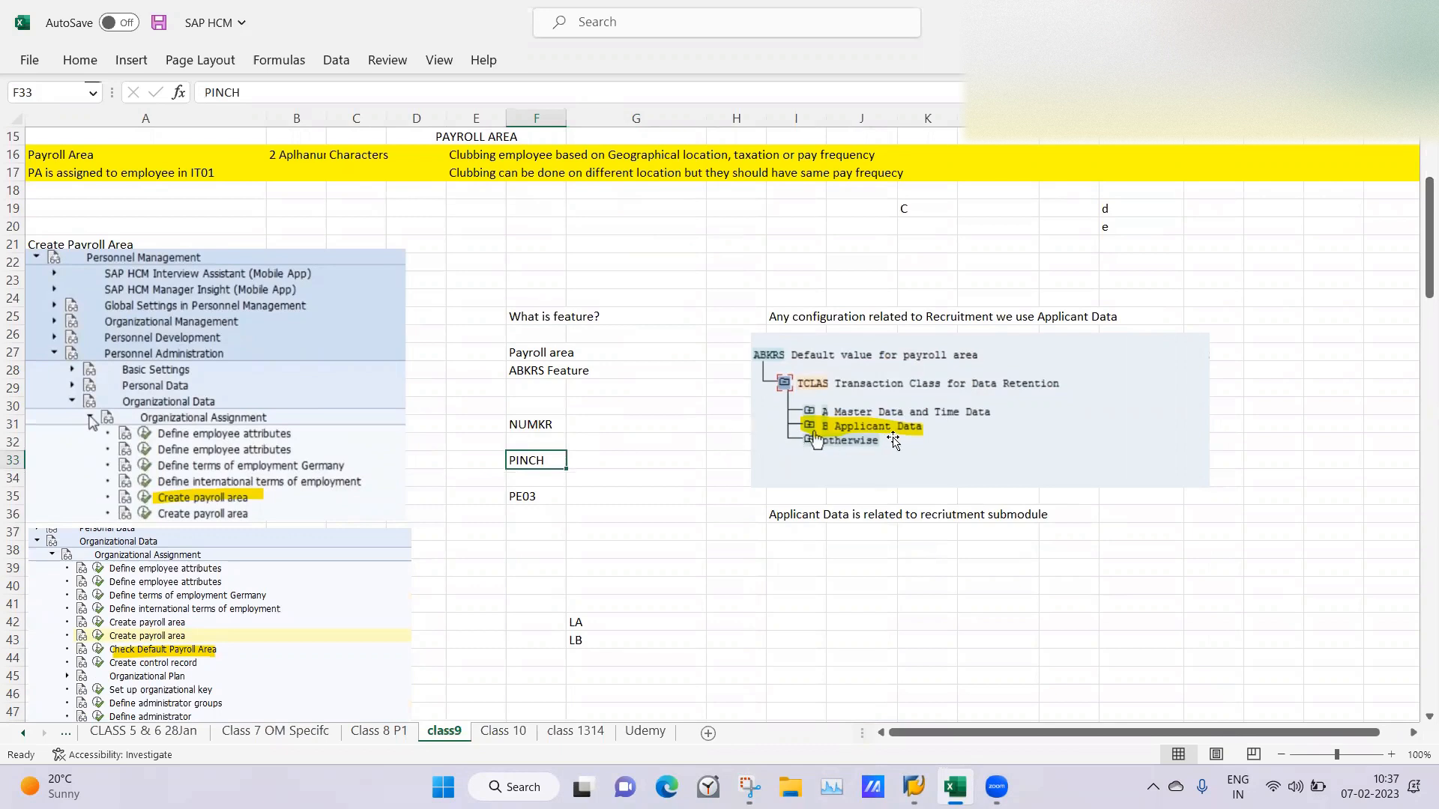
pyautogui.click(679, 468)
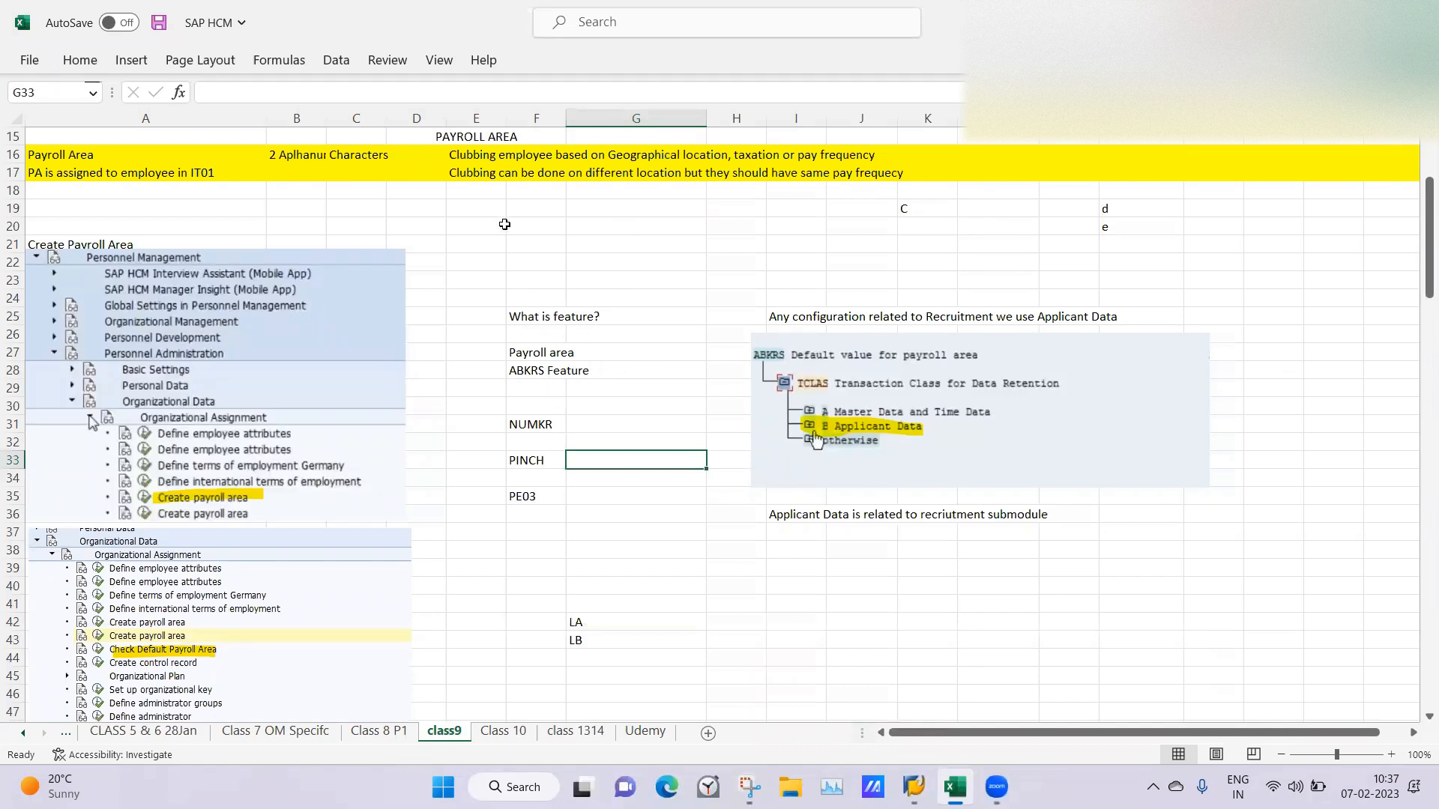
pyautogui.click(524, 250)
pyautogui.click(709, 246)
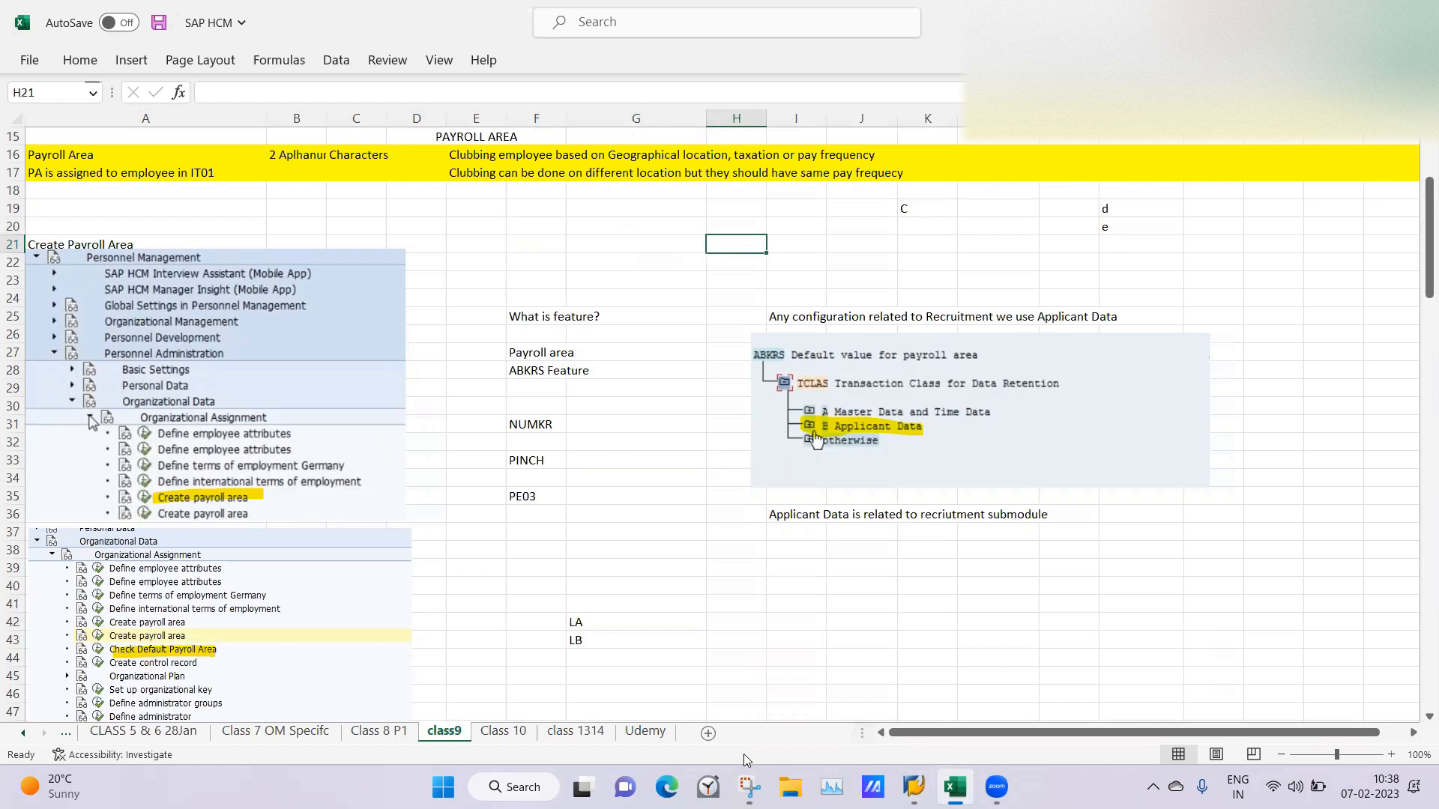
# Switch to the Display IMG session in SAP and open the Check Default Payroll Area activity for the ABKRS feature.
pyautogui.click(914, 787)
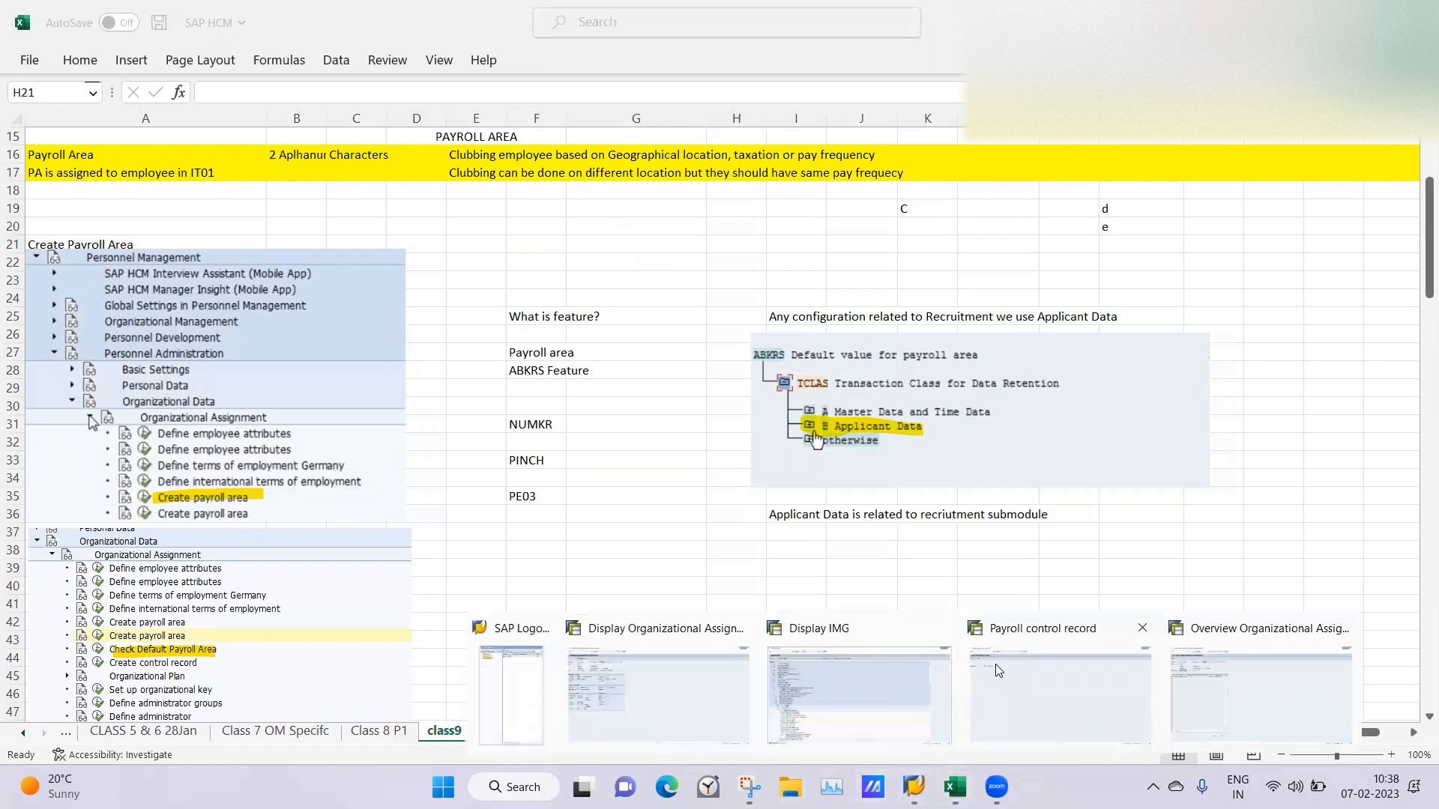
pyautogui.click(889, 684)
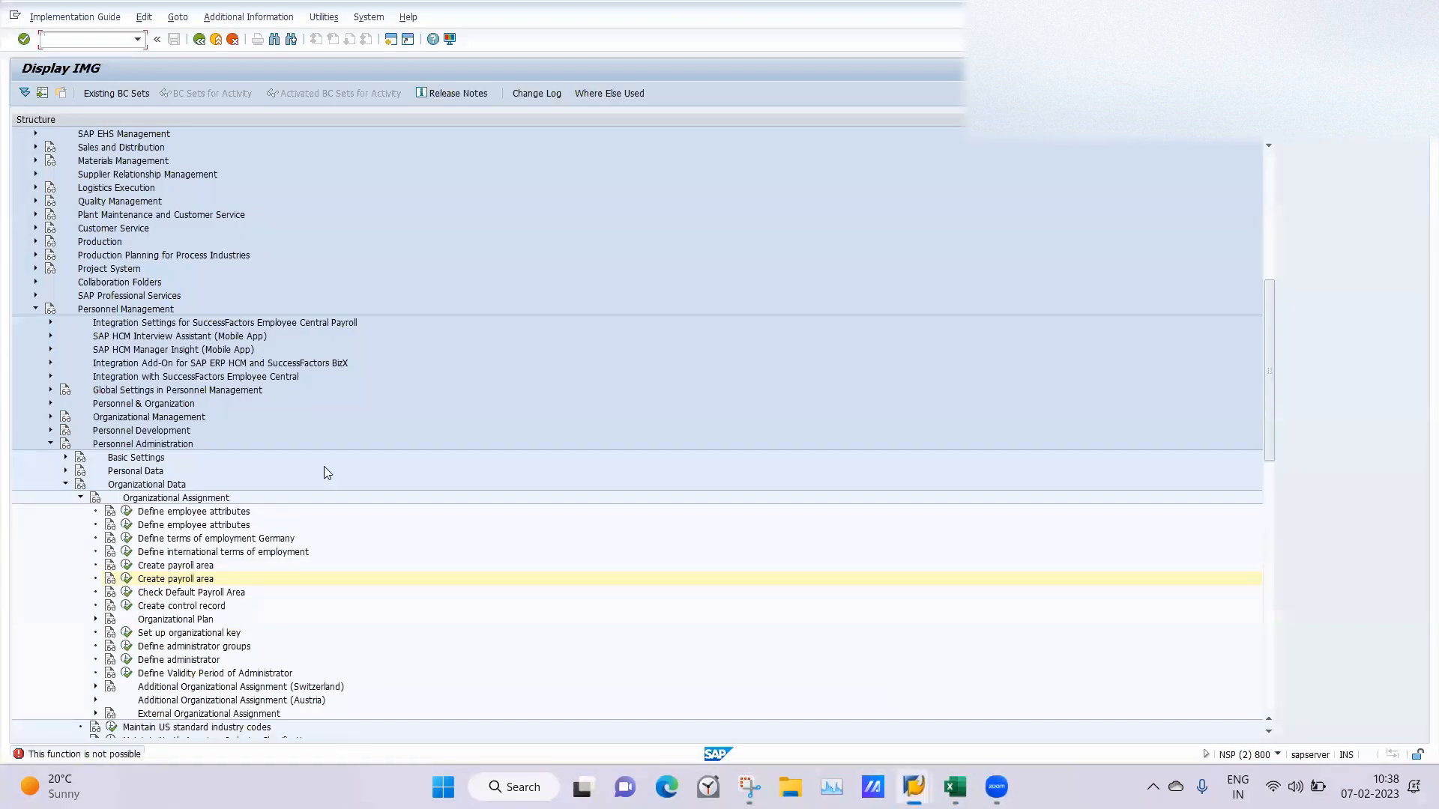
pyautogui.click(127, 594)
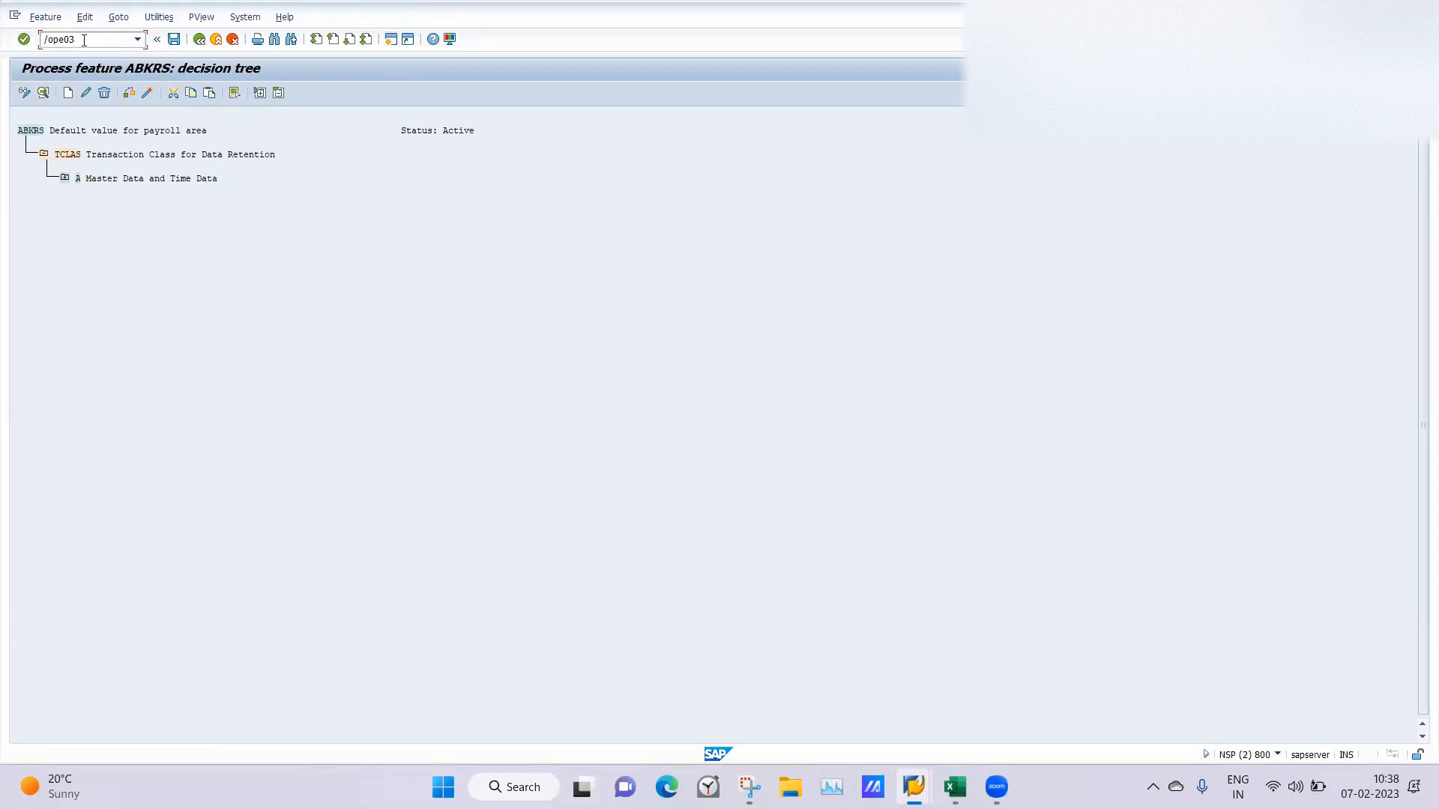
# Open transaction PE03 in a new session and display the ABKRS feature's decision tree down to the MOLGA country groupings.
pyautogui.press('Return')
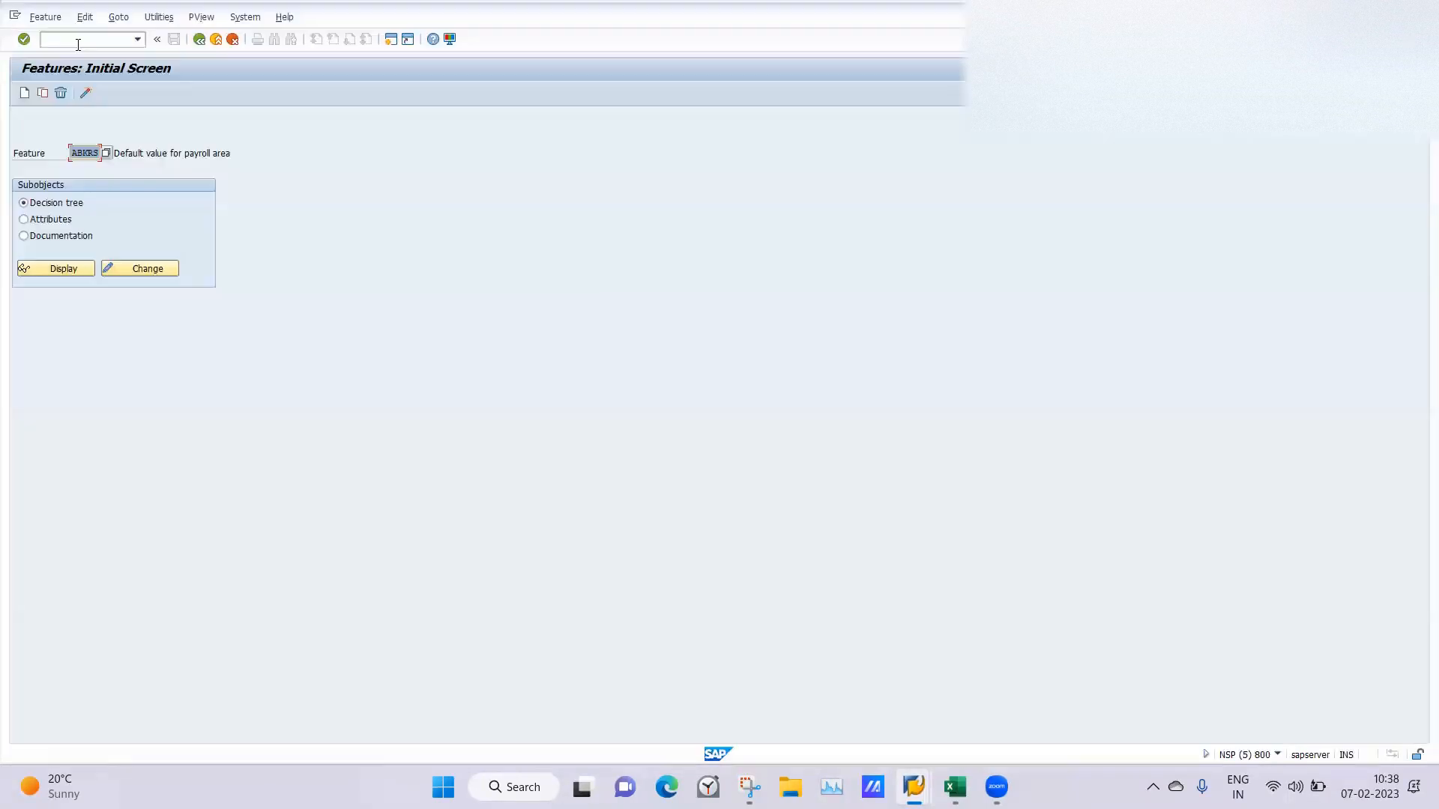
pyautogui.press('Delete')
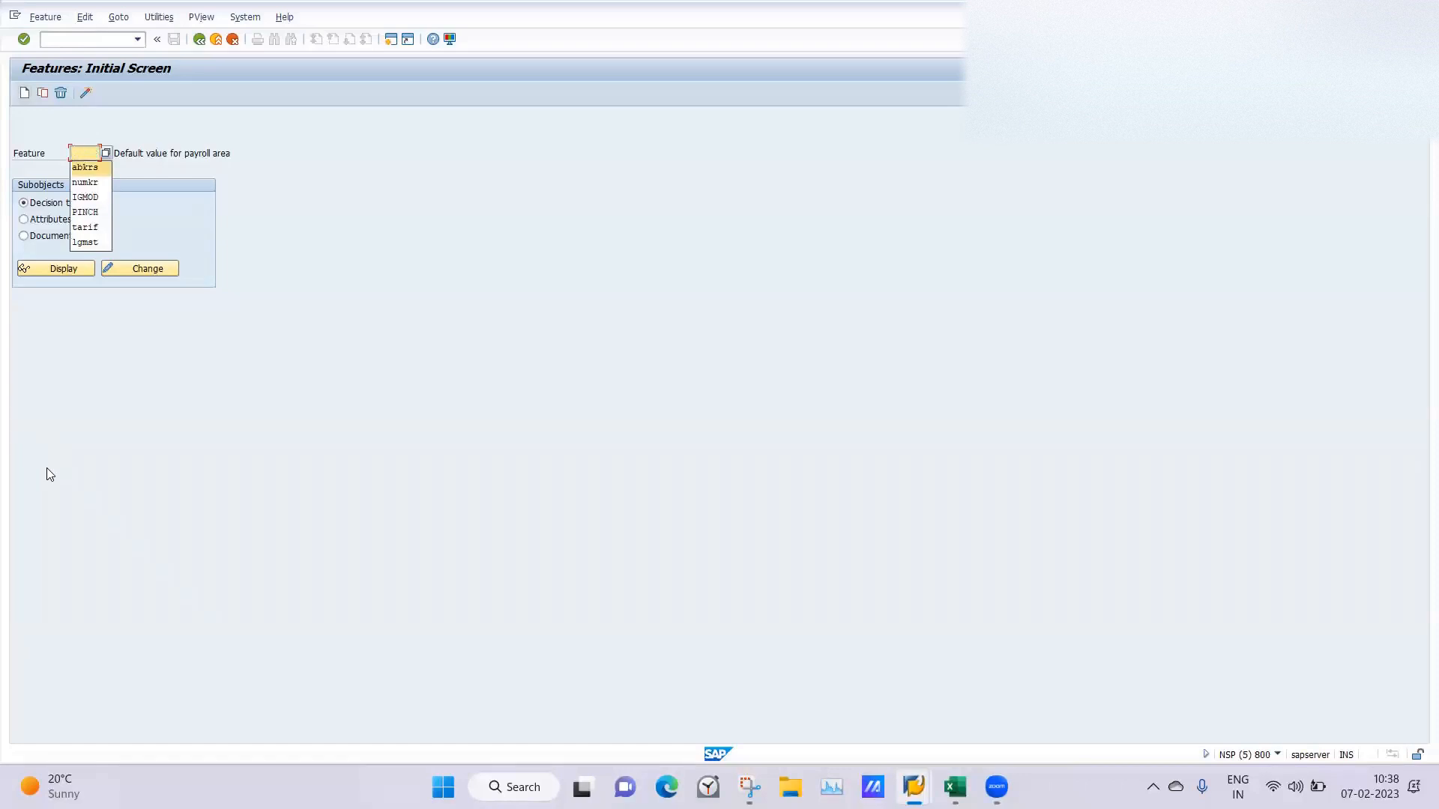
pyautogui.click(46, 474)
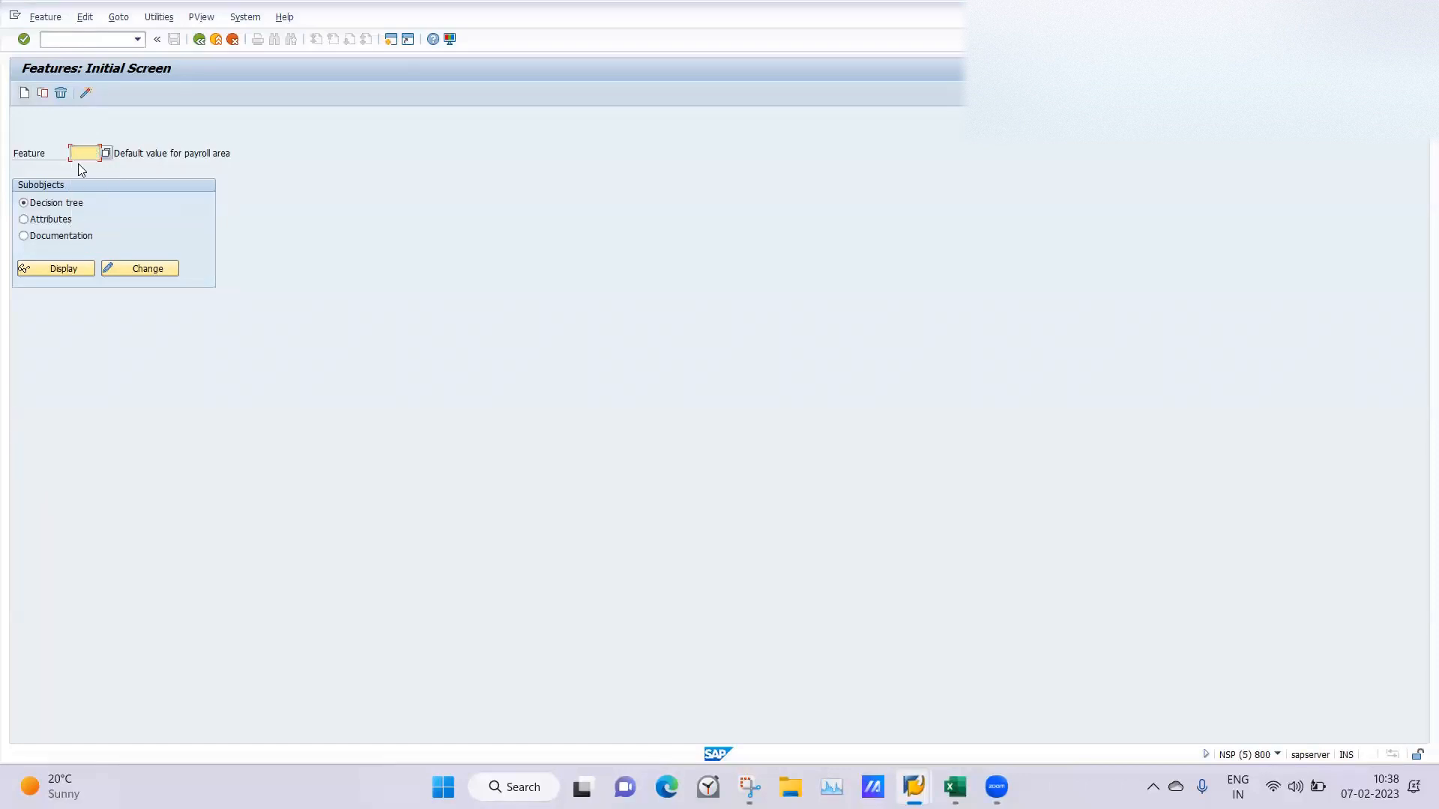
pyautogui.write('abkrs')
pyautogui.press('Return')
pyautogui.click(50, 272)
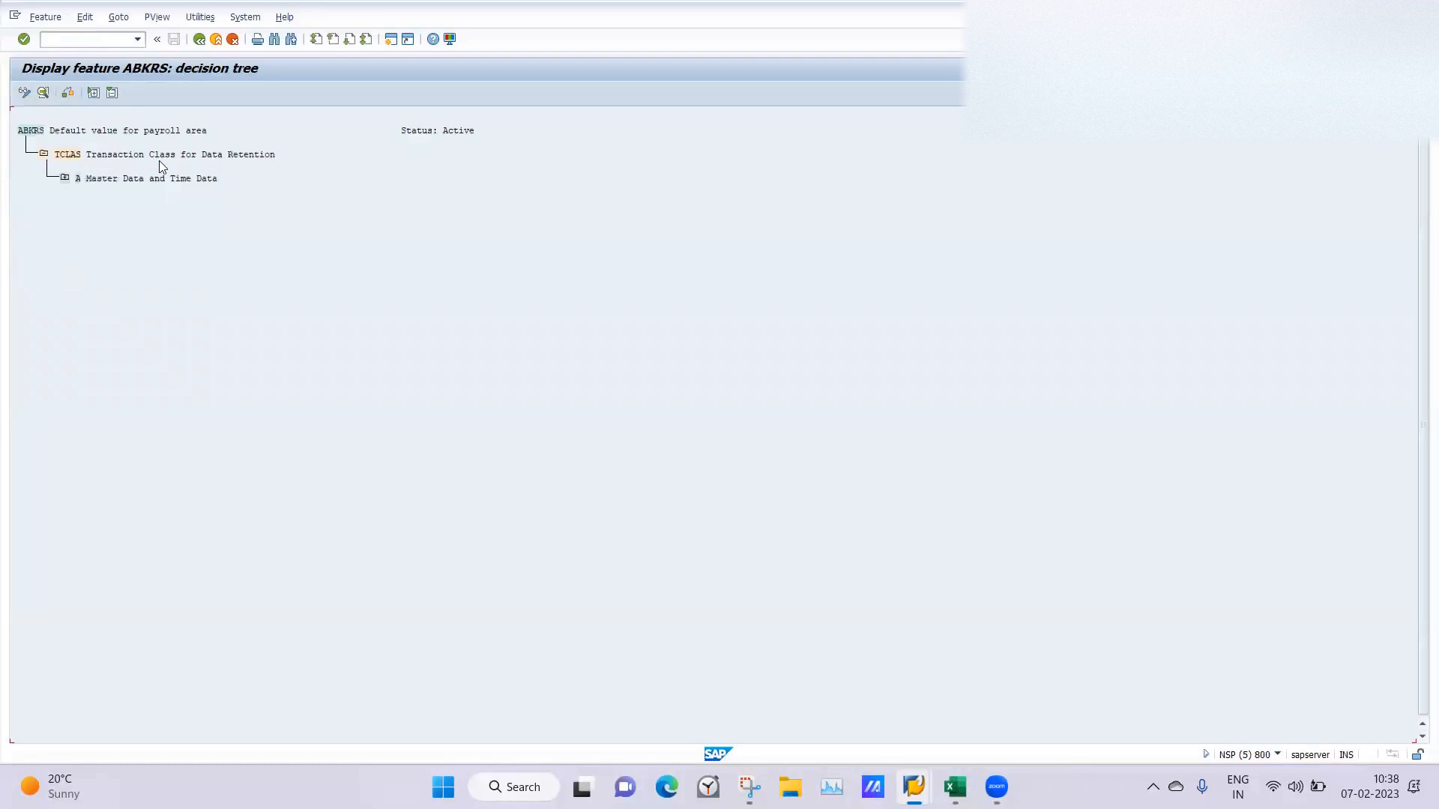
pyautogui.click(64, 178)
pyautogui.click(84, 203)
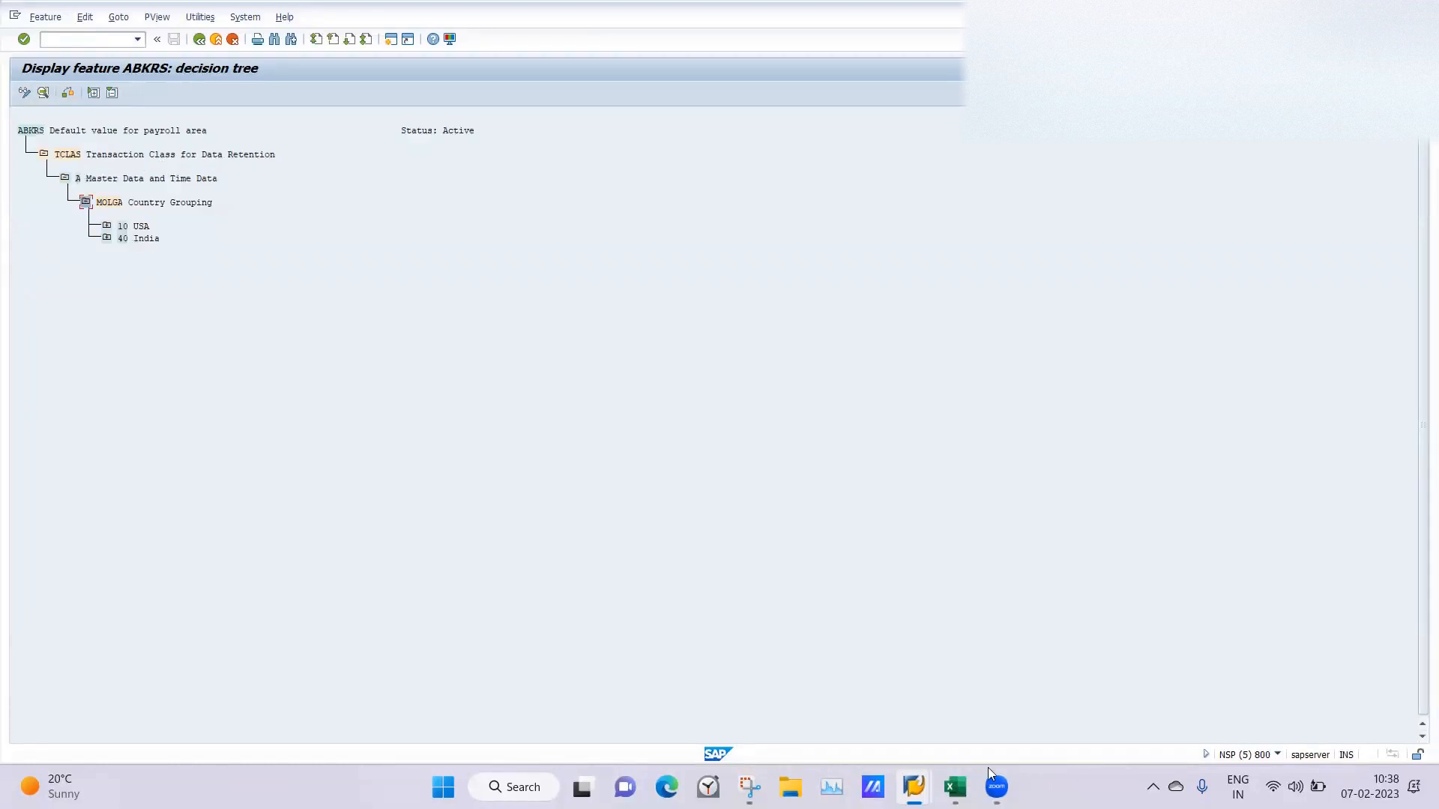
# Switch back to the Process feature ABKRS session and expand its decision tree down to the MOLGA country groupings.
pyautogui.moveTo(902, 782)
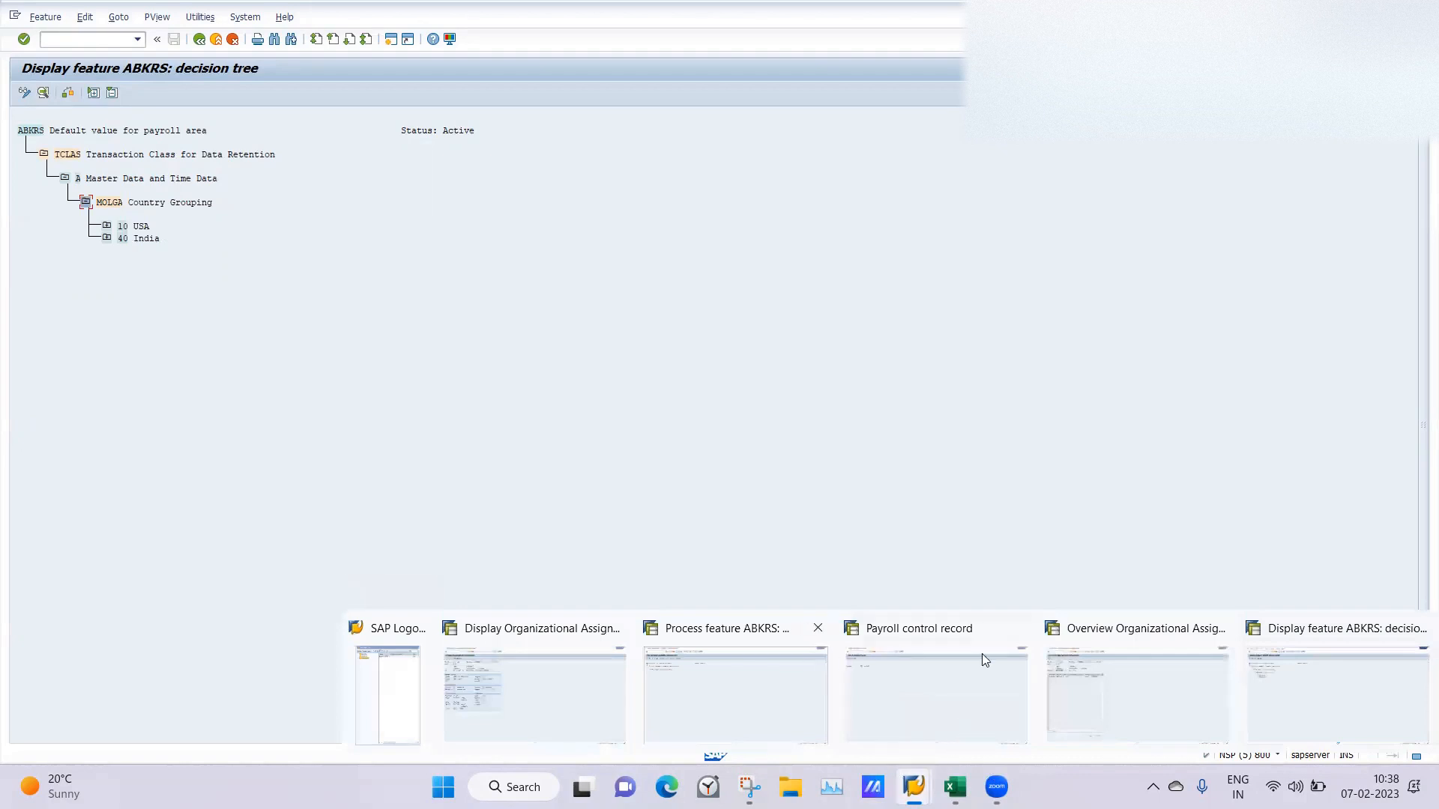
pyautogui.click(686, 685)
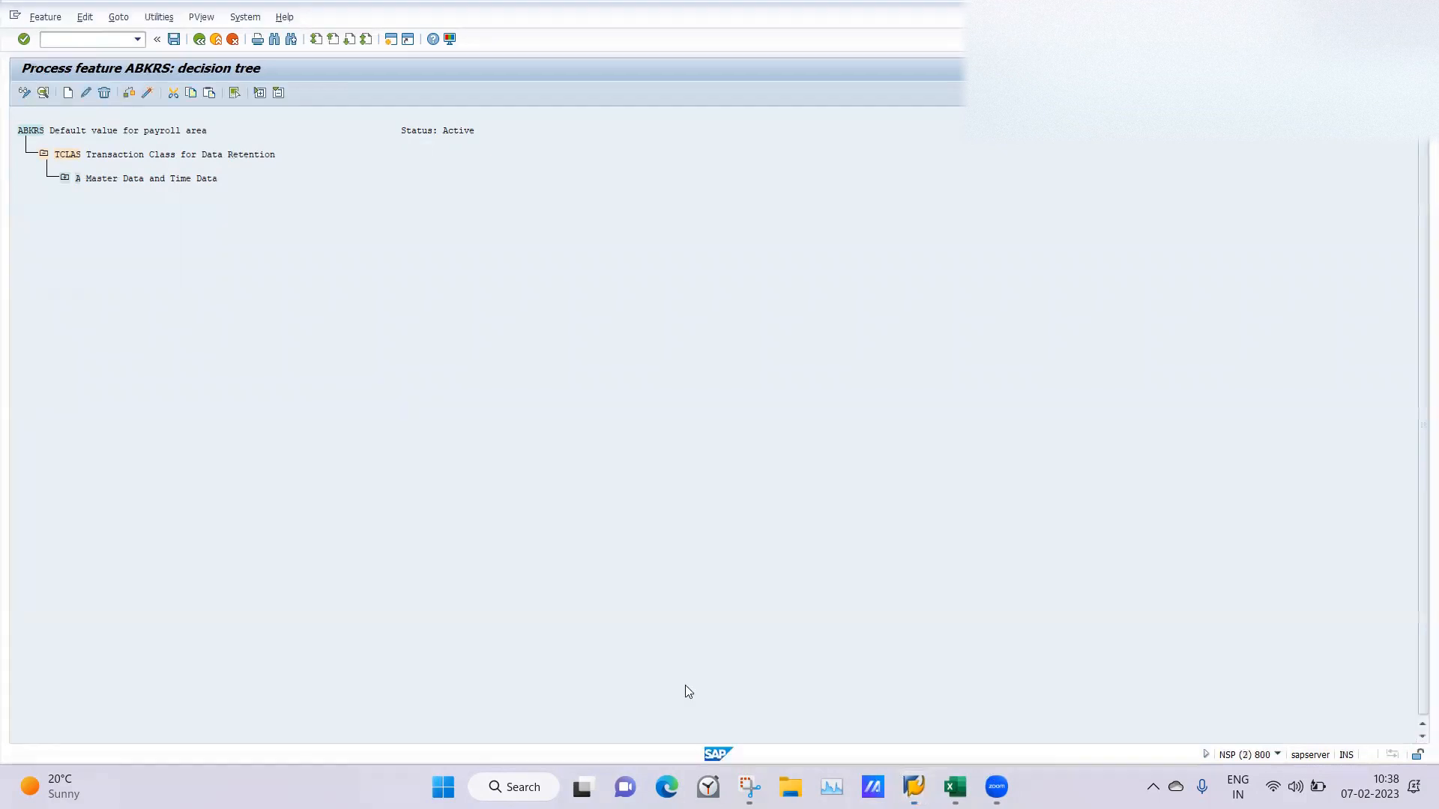
pyautogui.click(198, 39)
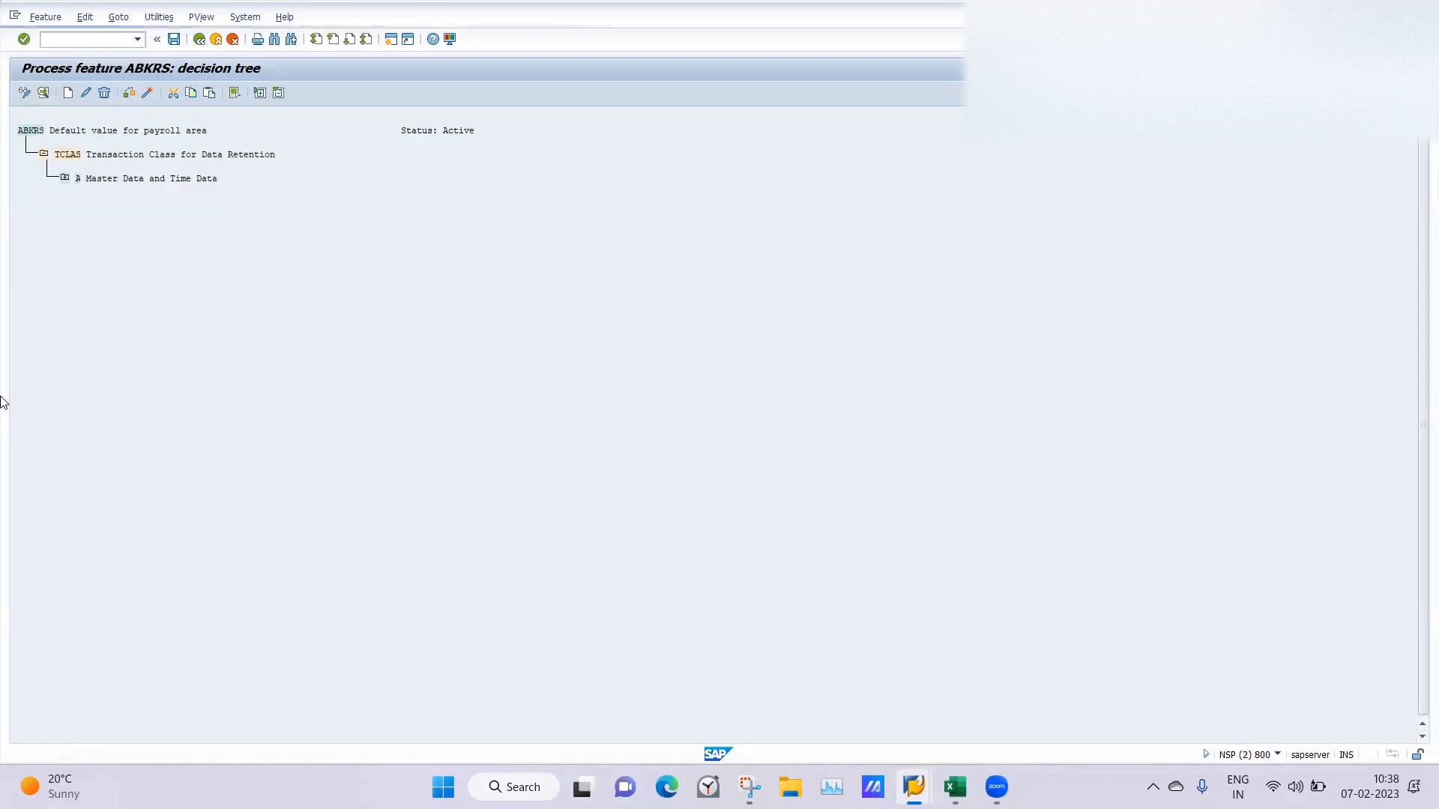
pyautogui.click(126, 592)
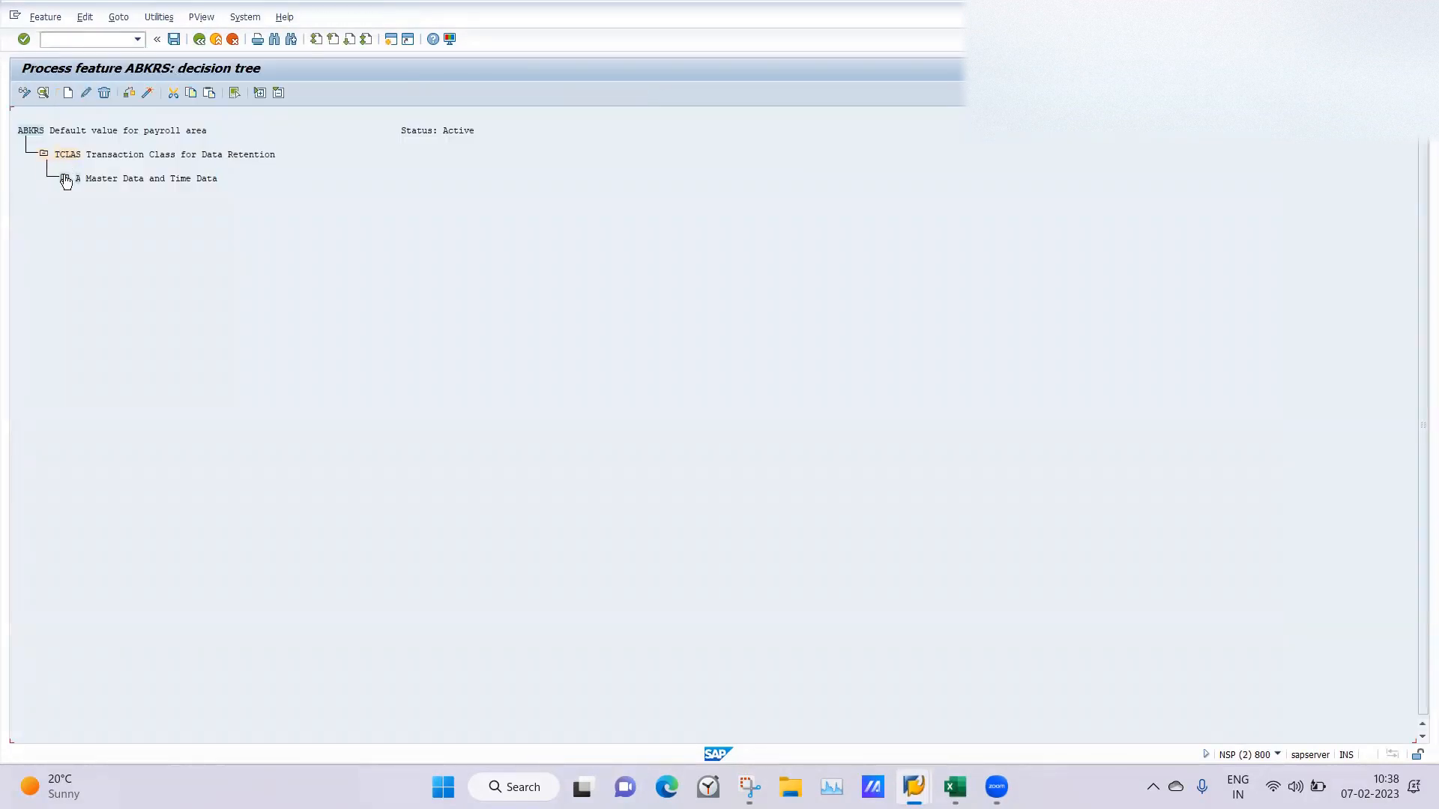
pyautogui.click(64, 177)
pyautogui.click(65, 177)
pyautogui.click(64, 180)
pyautogui.click(86, 203)
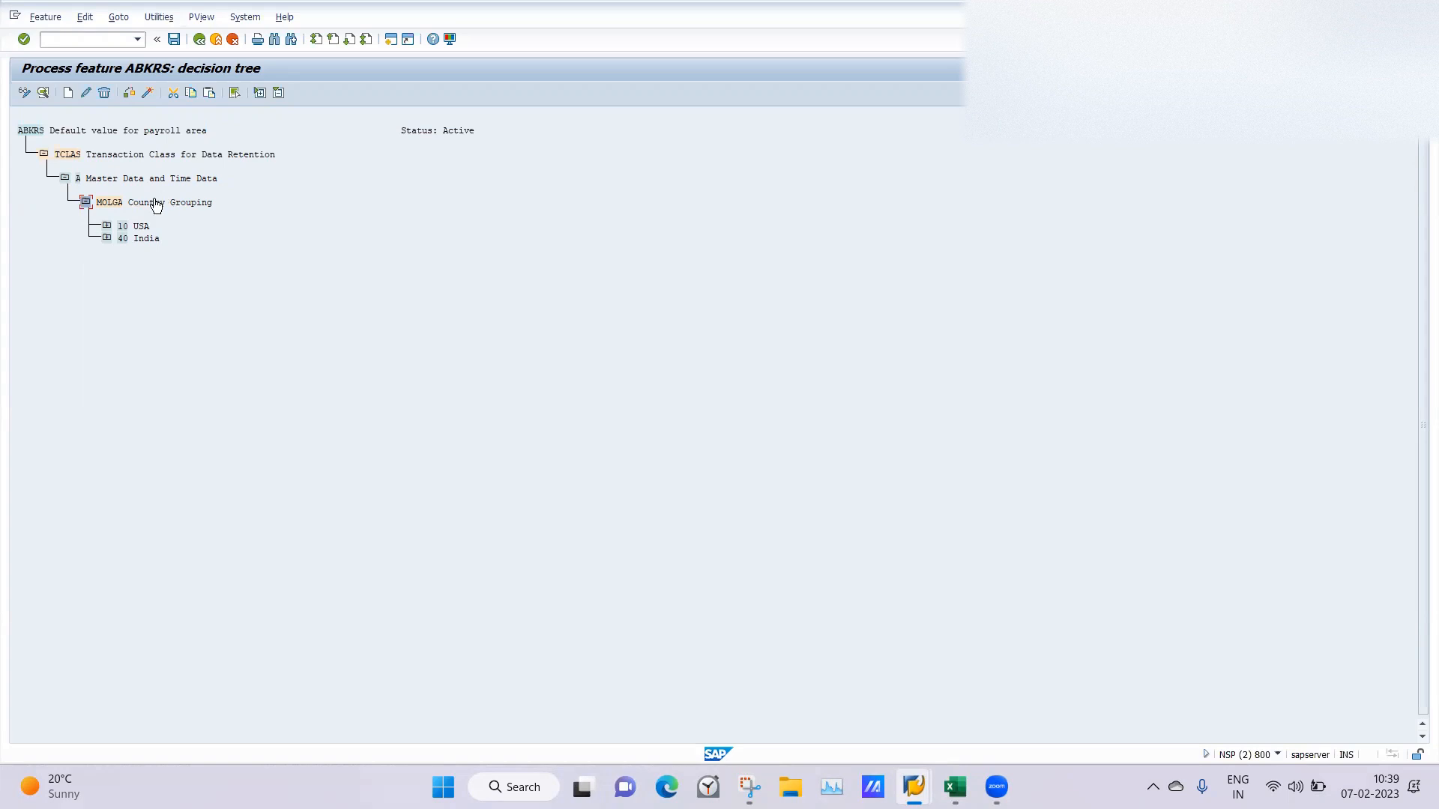
# Expand the 40 India branch to examine its employee groups under PERSG, and collapse the branch again.
pyautogui.click(107, 239)
pyautogui.click(129, 264)
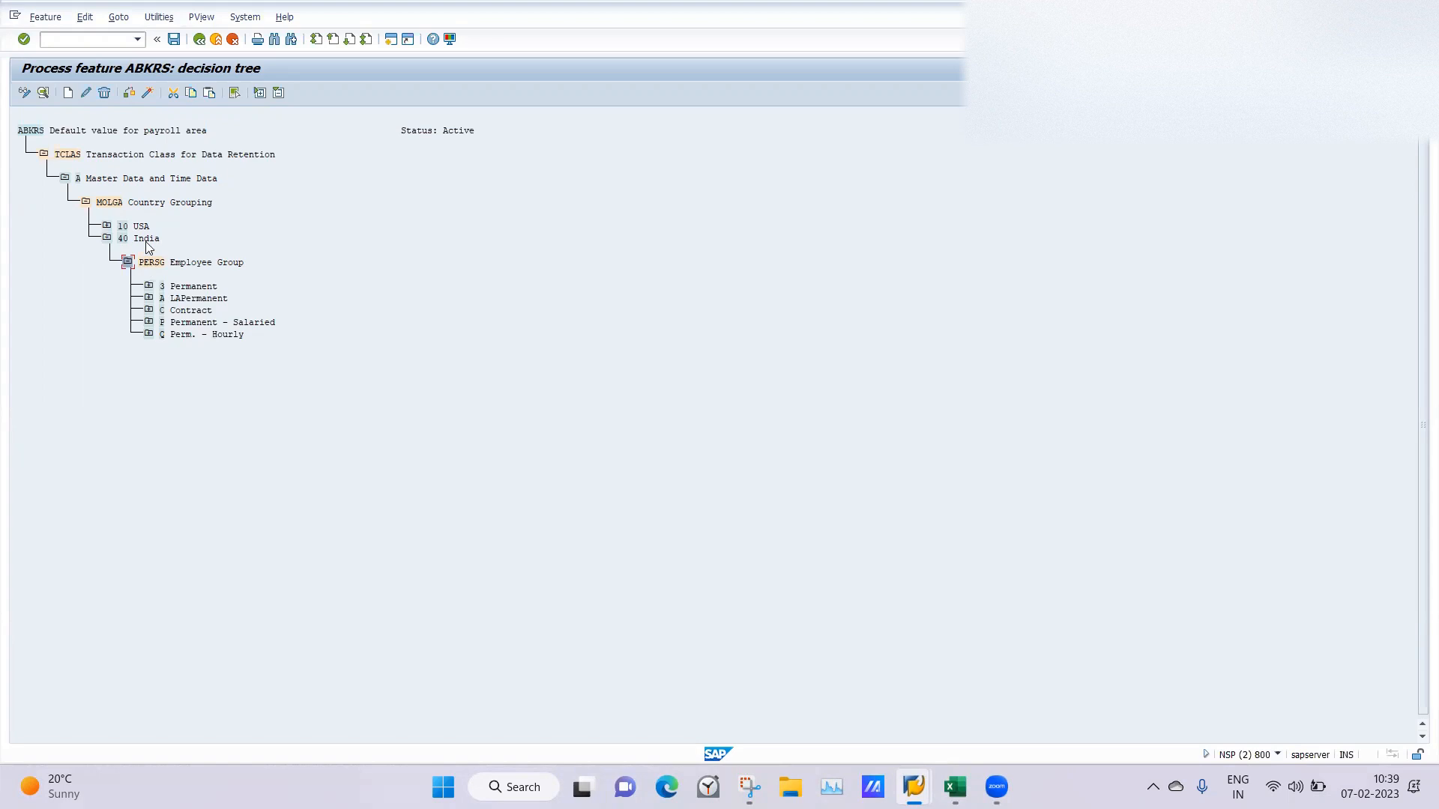
pyautogui.click(134, 240)
pyautogui.click(121, 238)
pyautogui.click(106, 238)
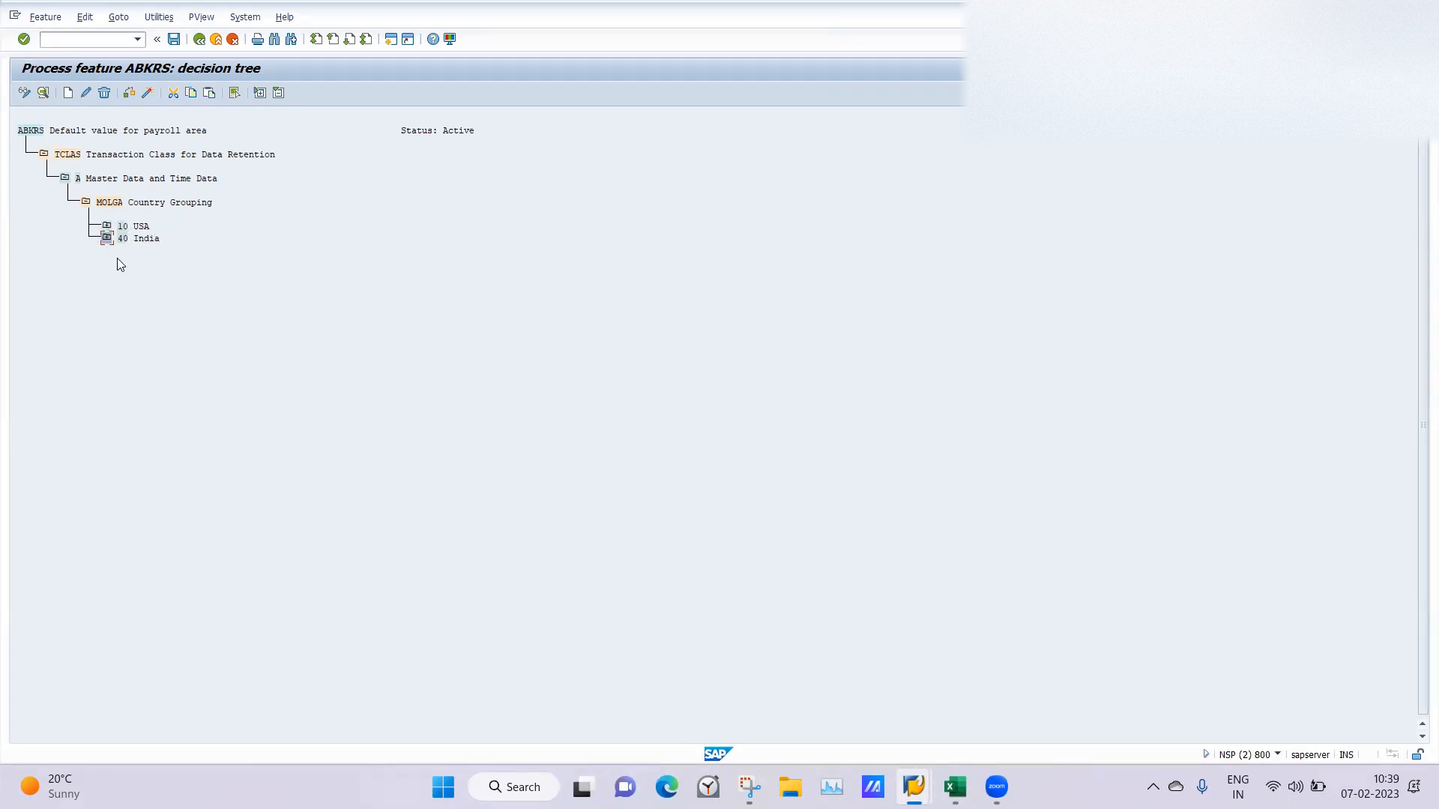
# Create a node for country grouping 07 Canada under MOLGA in the ABKRS decision tree.
pyautogui.click(107, 205)
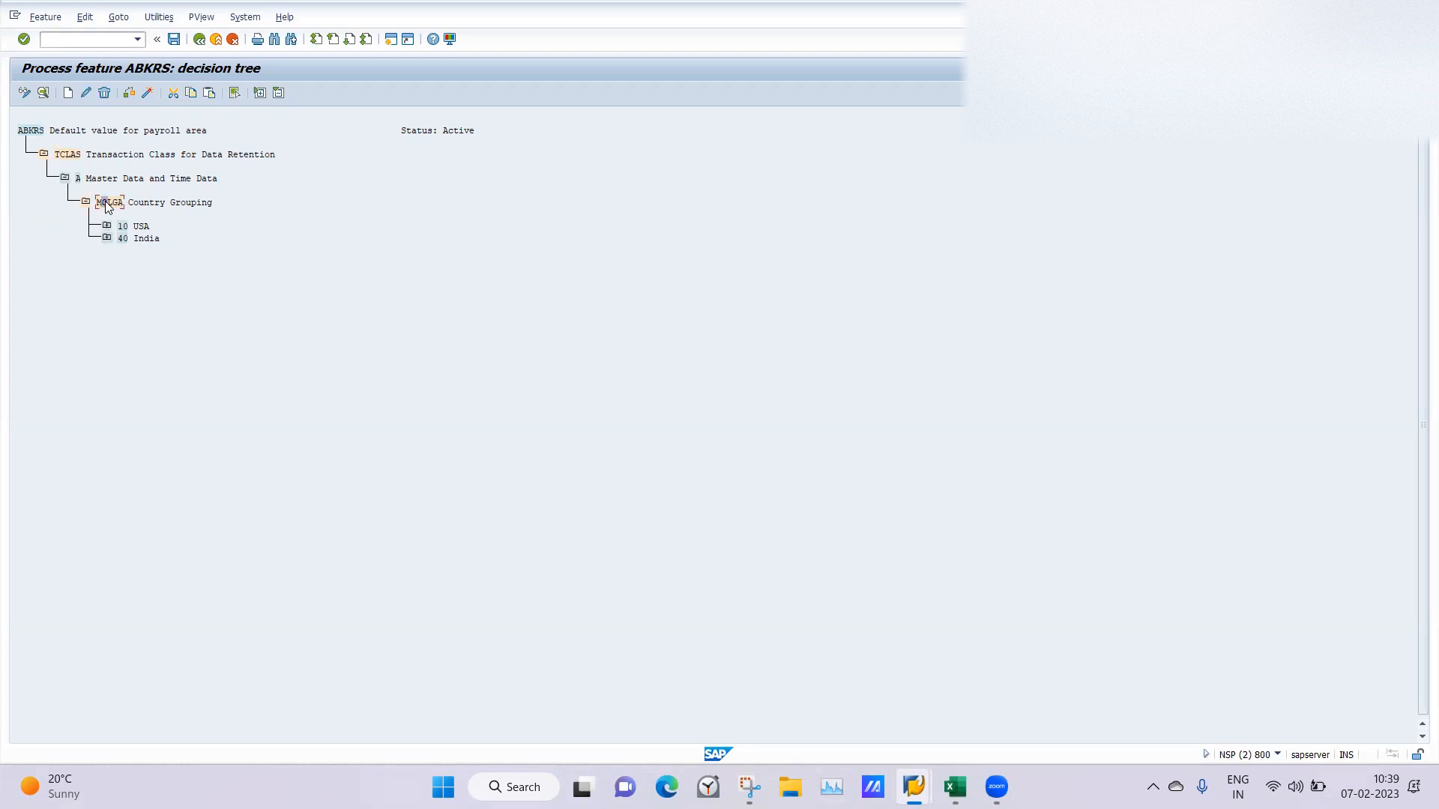
pyautogui.click(69, 93)
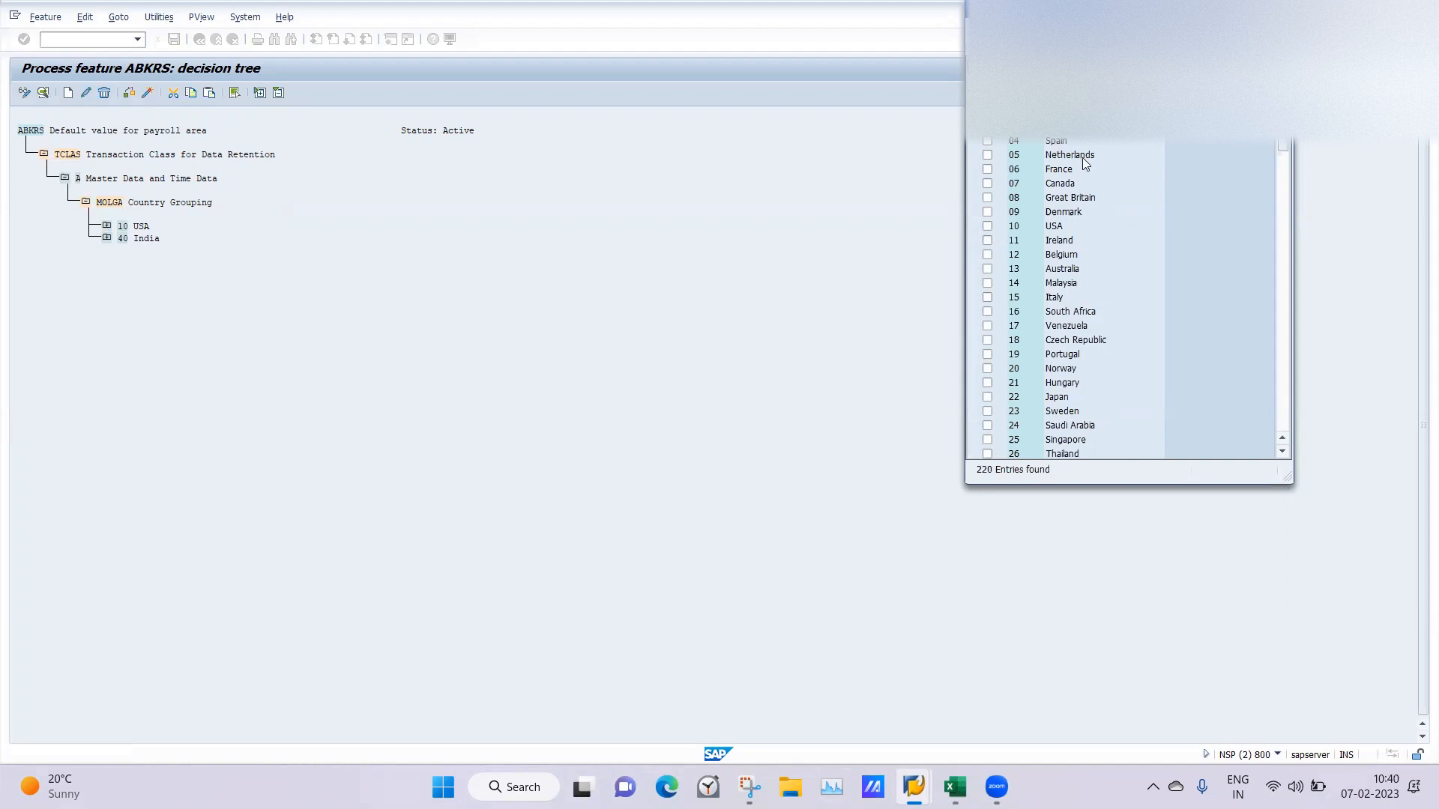
pyautogui.click(987, 185)
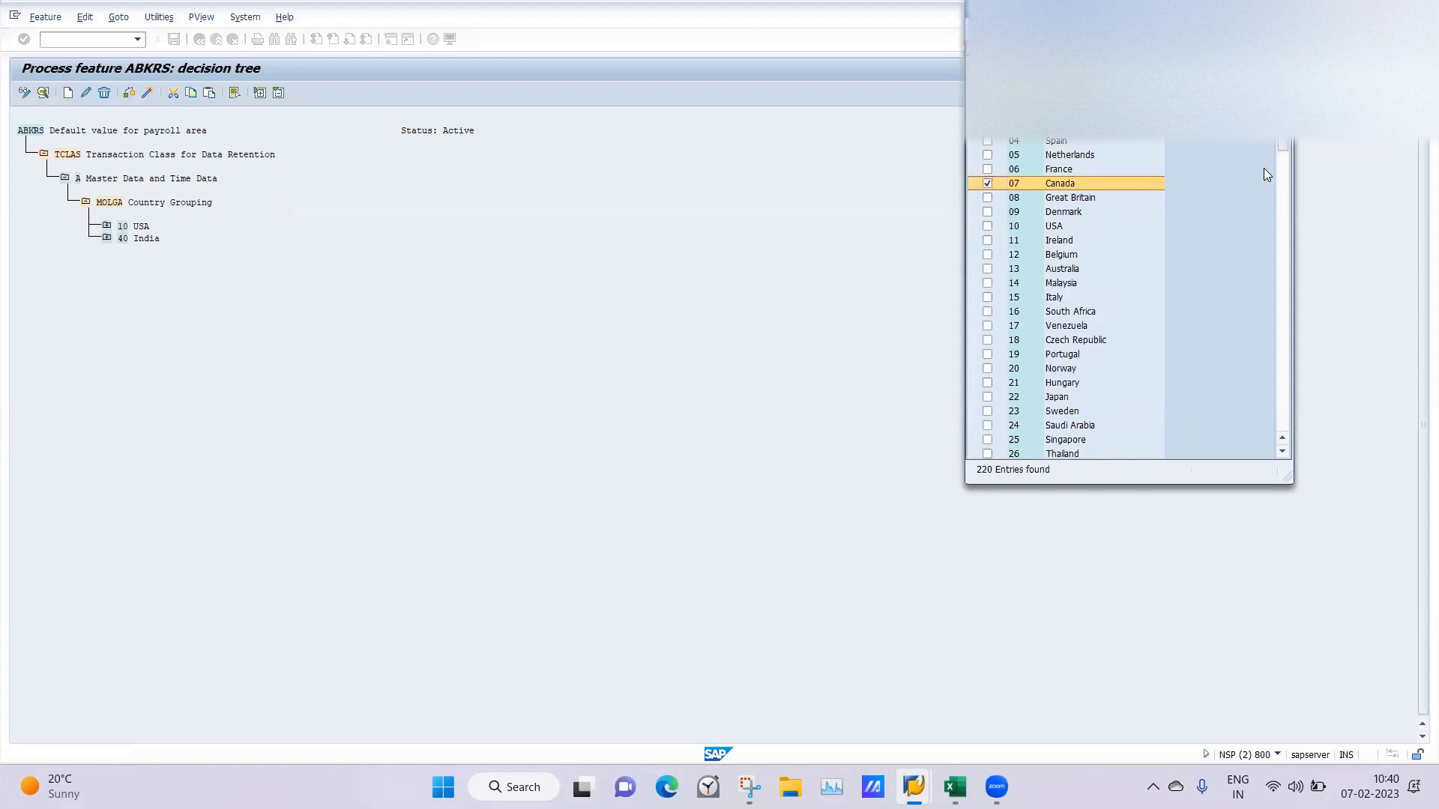
pyautogui.press('Return')
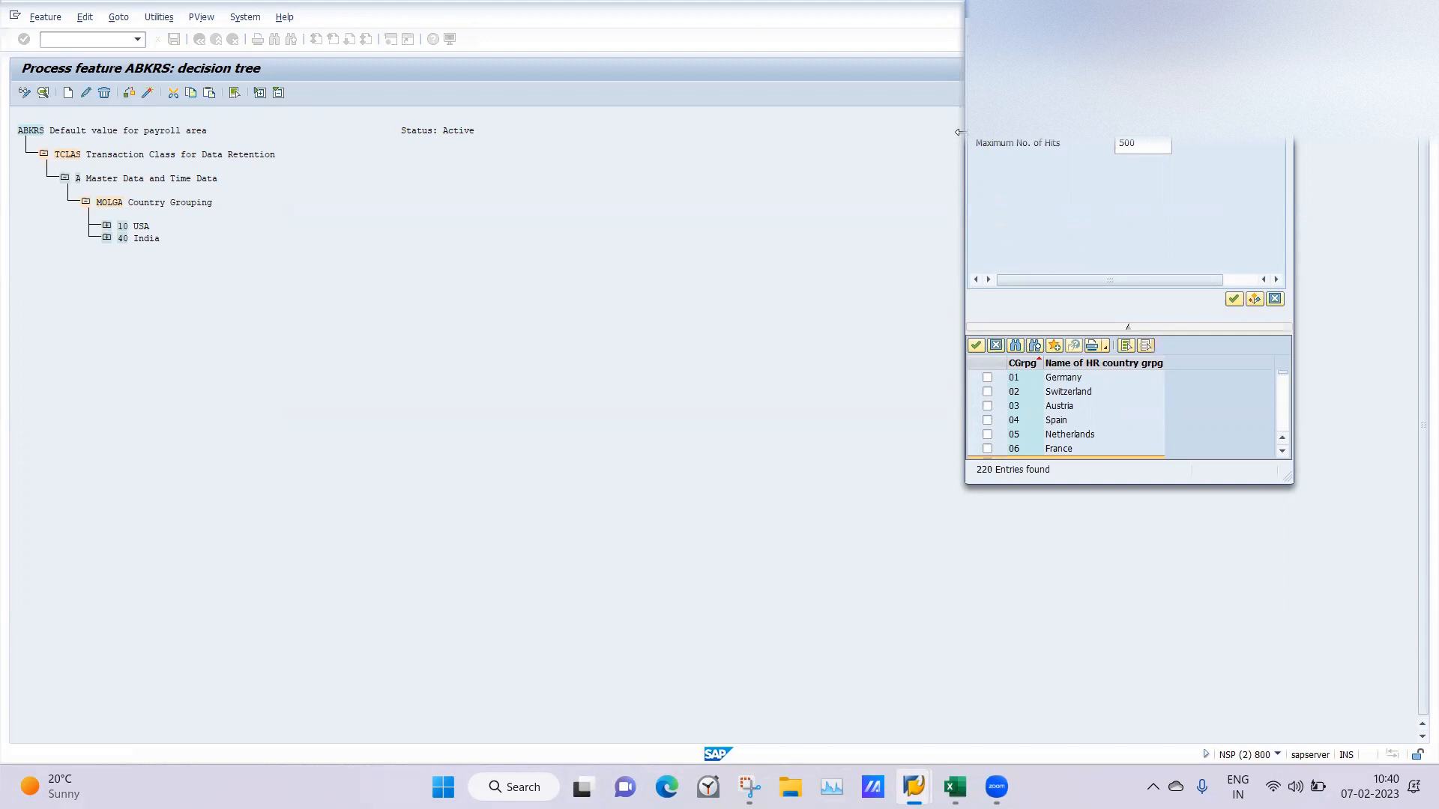
pyautogui.moveTo(959, 132); pyautogui.dragTo(265, 132)
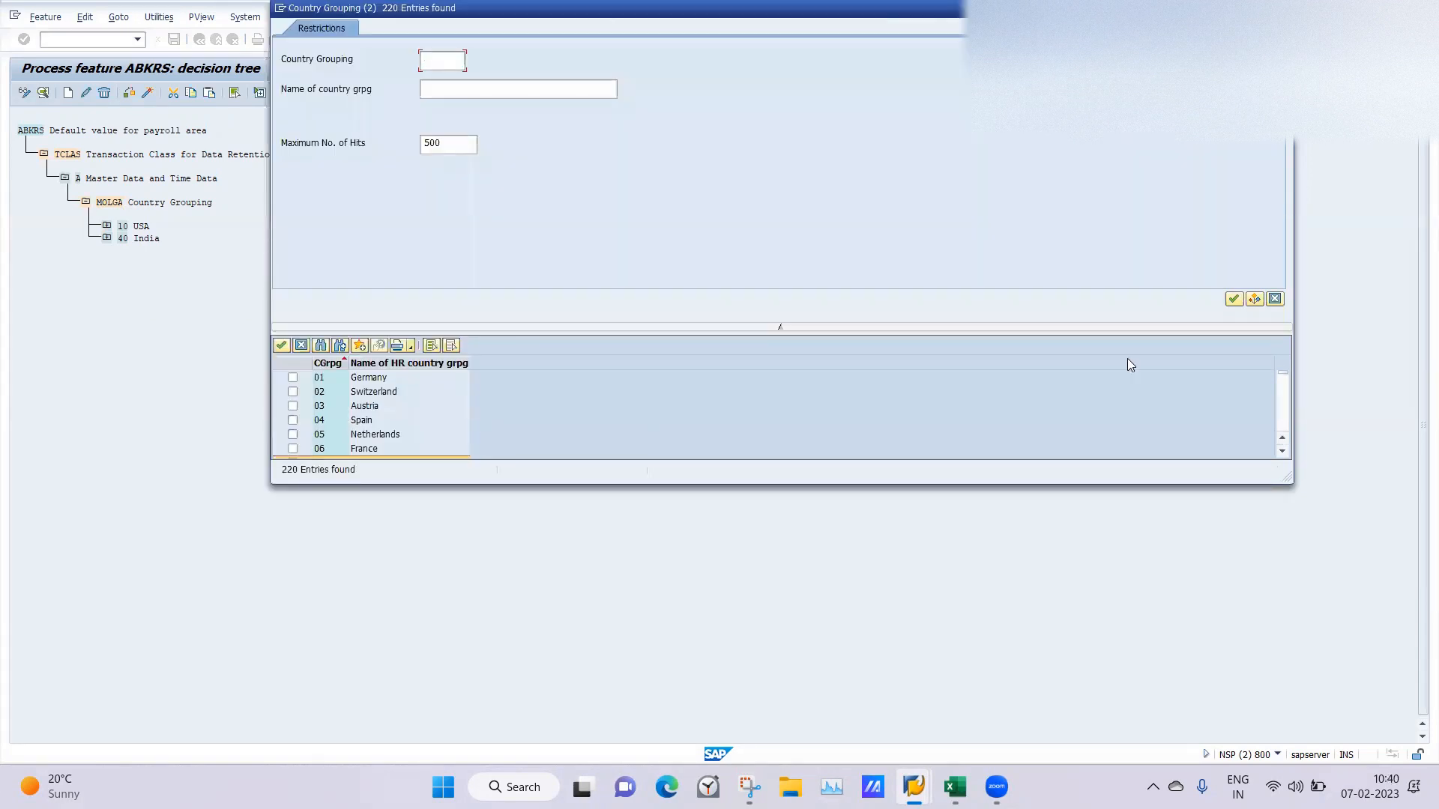
pyautogui.scroll(-2, 1282, 393)
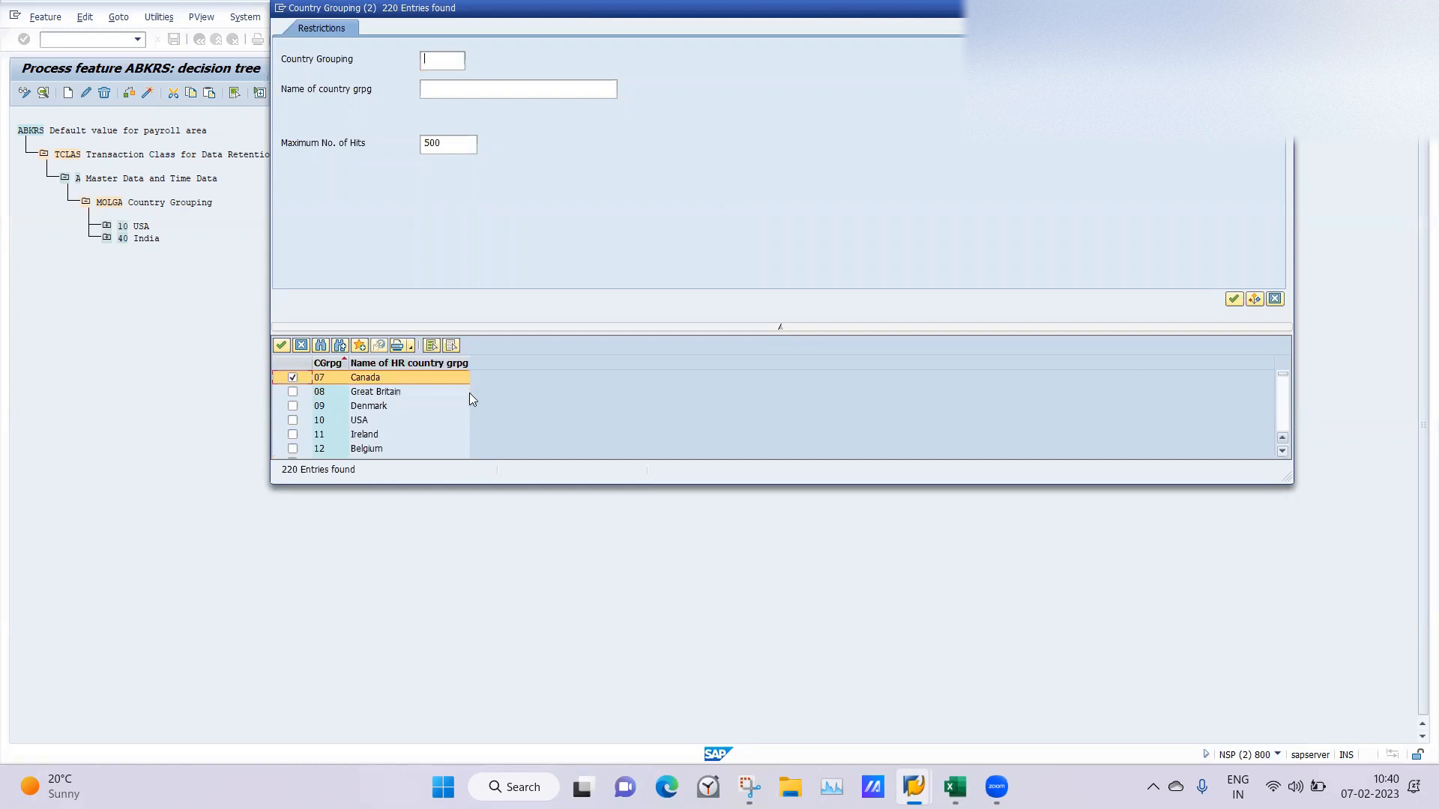
pyautogui.click(280, 344)
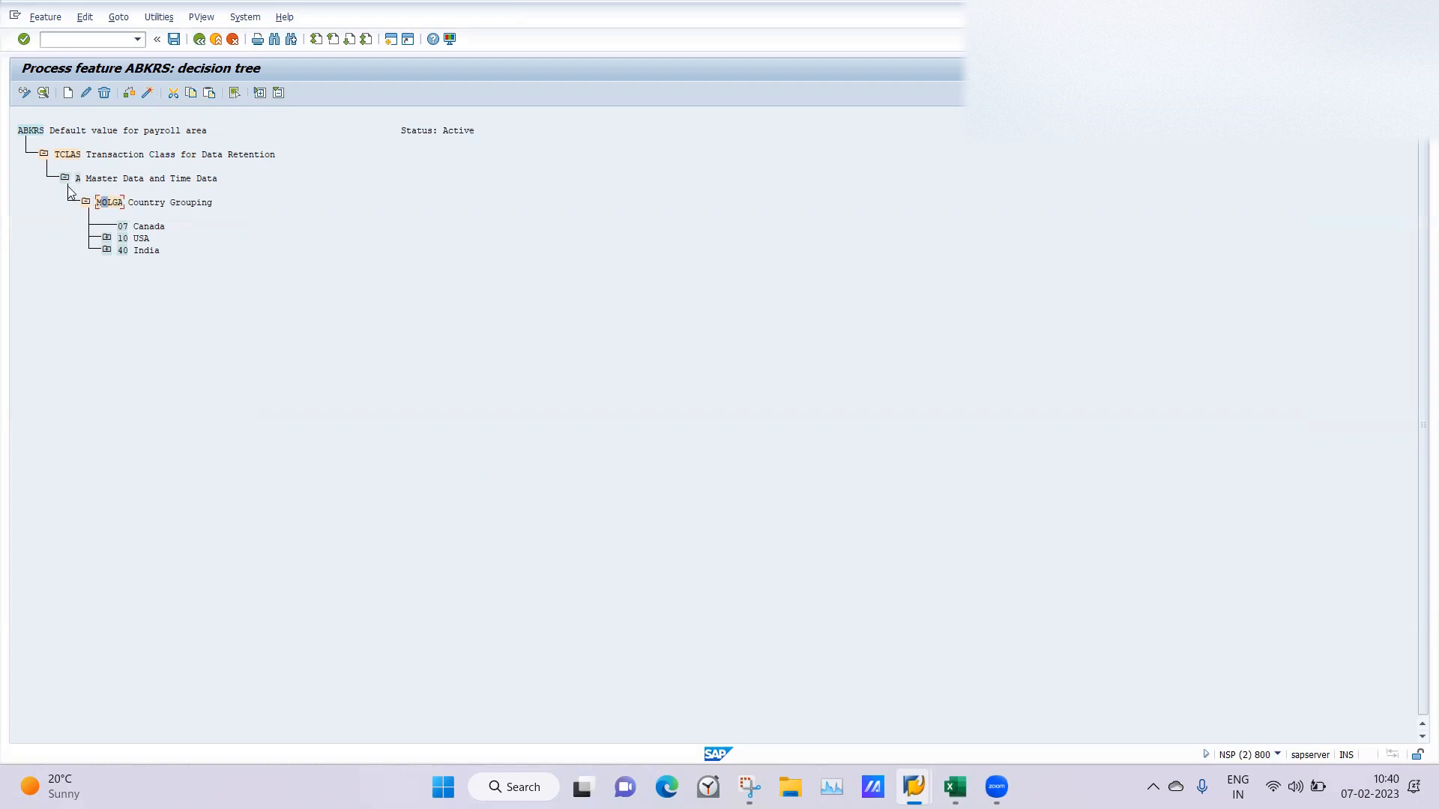
# Create a decision operation node under 07 Canada using the field PERSG Employee Group.
pyautogui.click(123, 228)
pyautogui.click(67, 93)
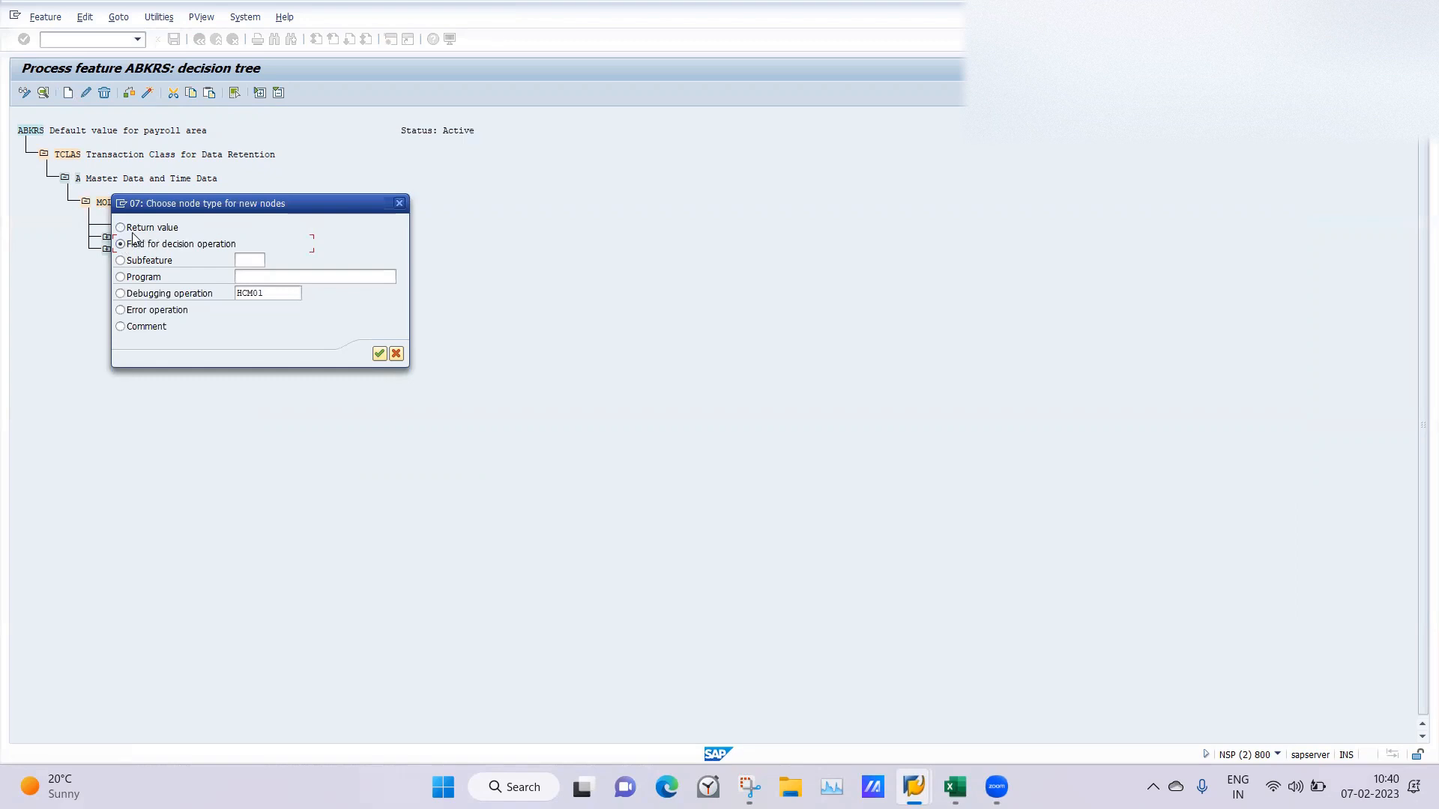
pyautogui.moveTo(252, 200); pyautogui.dragTo(534, 233)
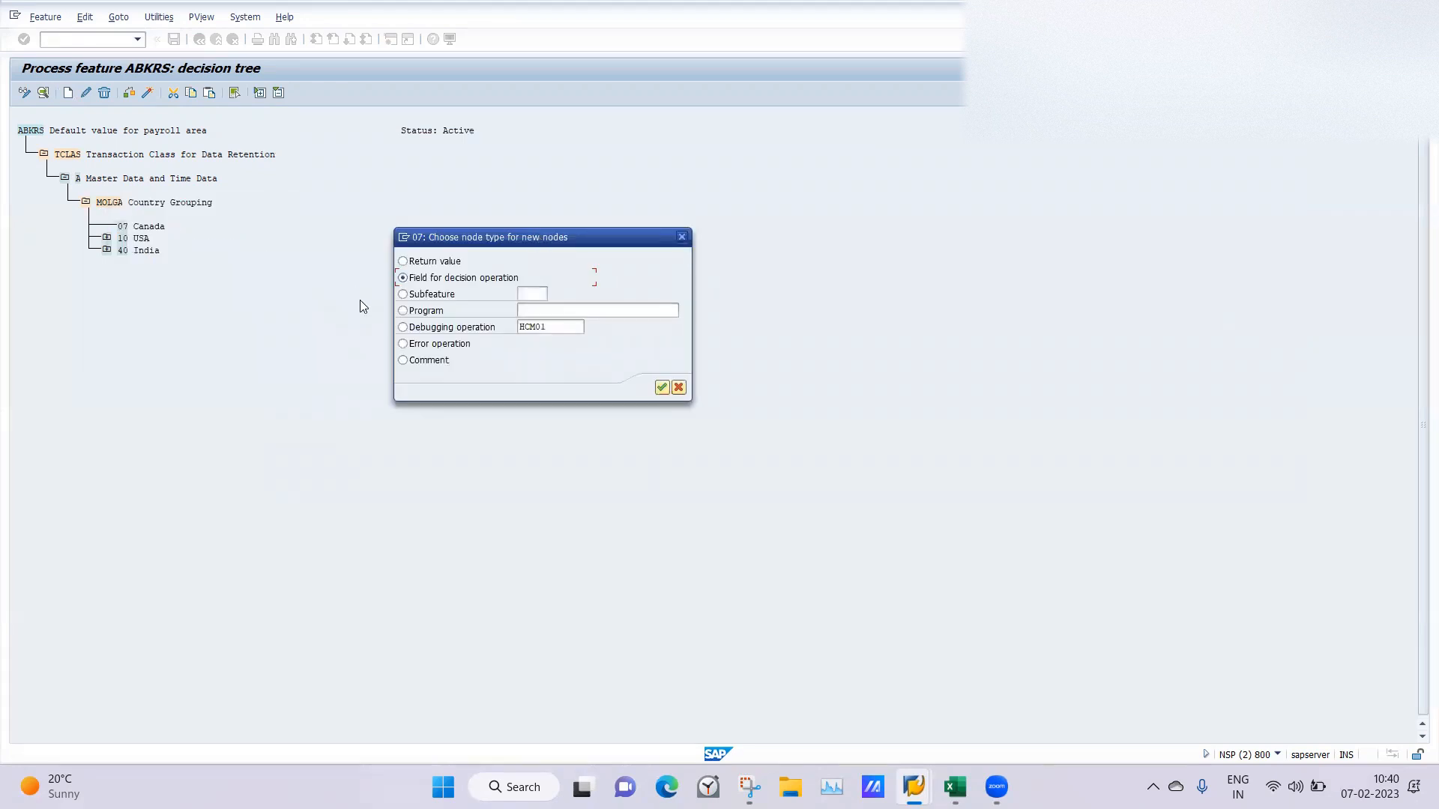
pyautogui.click(663, 388)
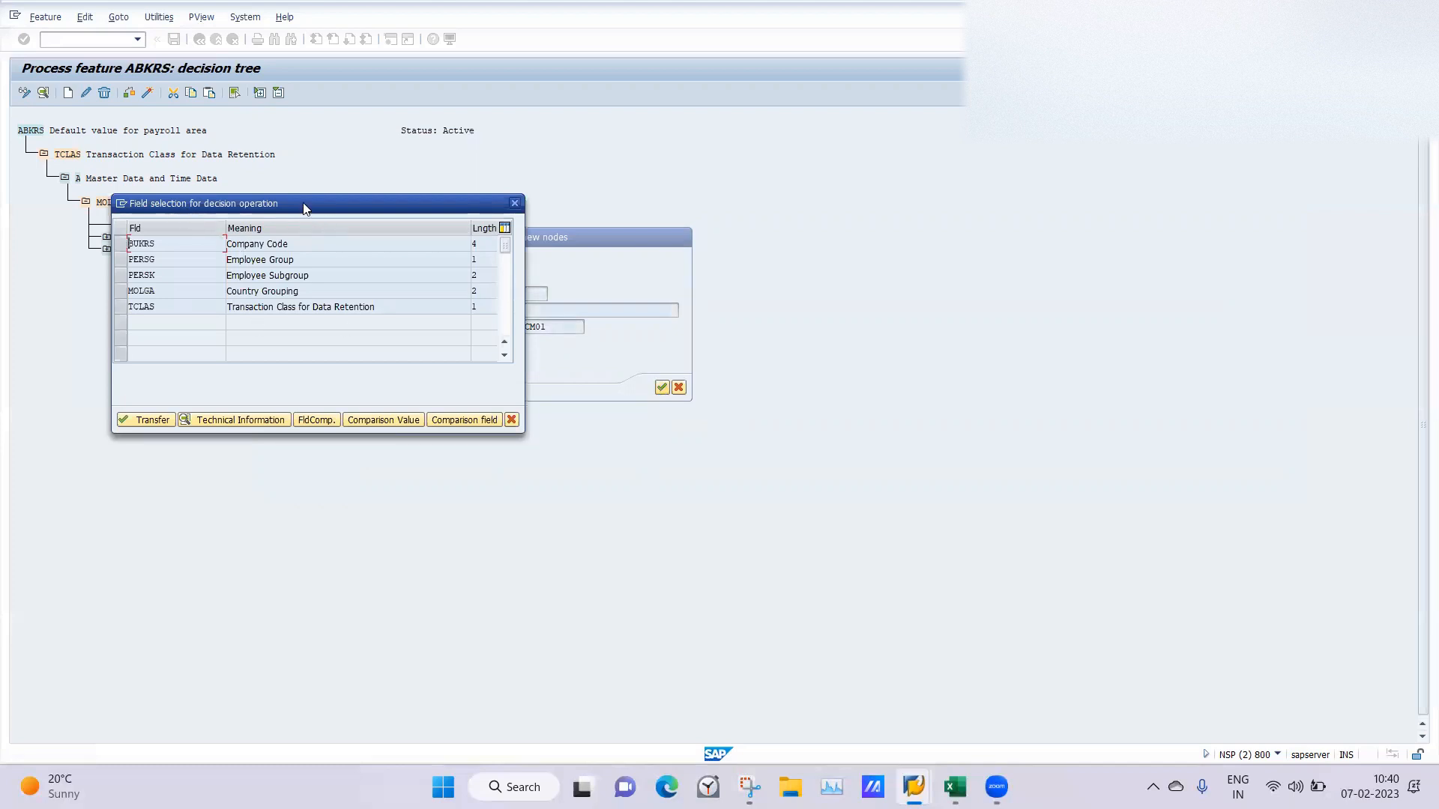
pyautogui.moveTo(304, 204); pyautogui.dragTo(806, 208)
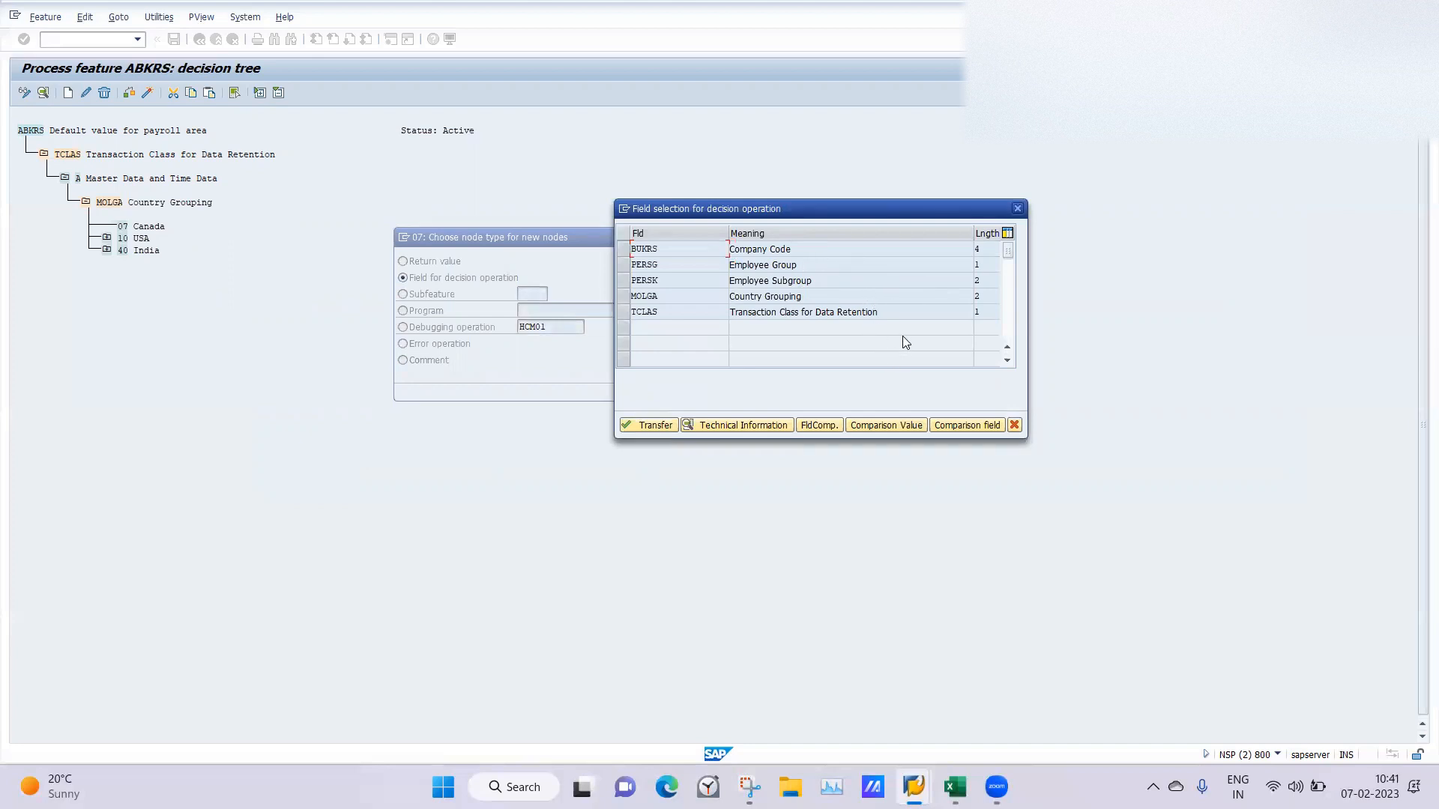
pyautogui.click(621, 265)
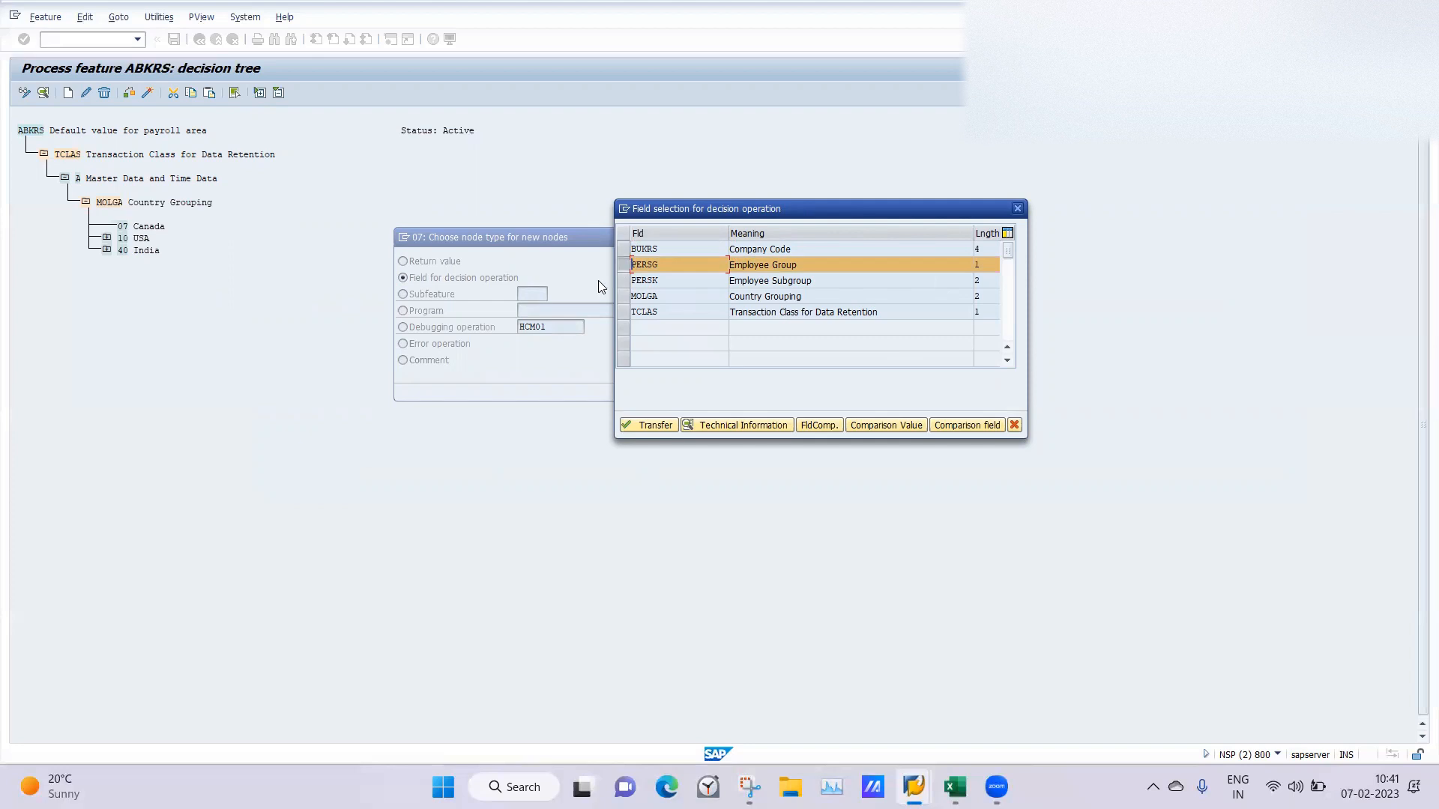
pyautogui.click(647, 424)
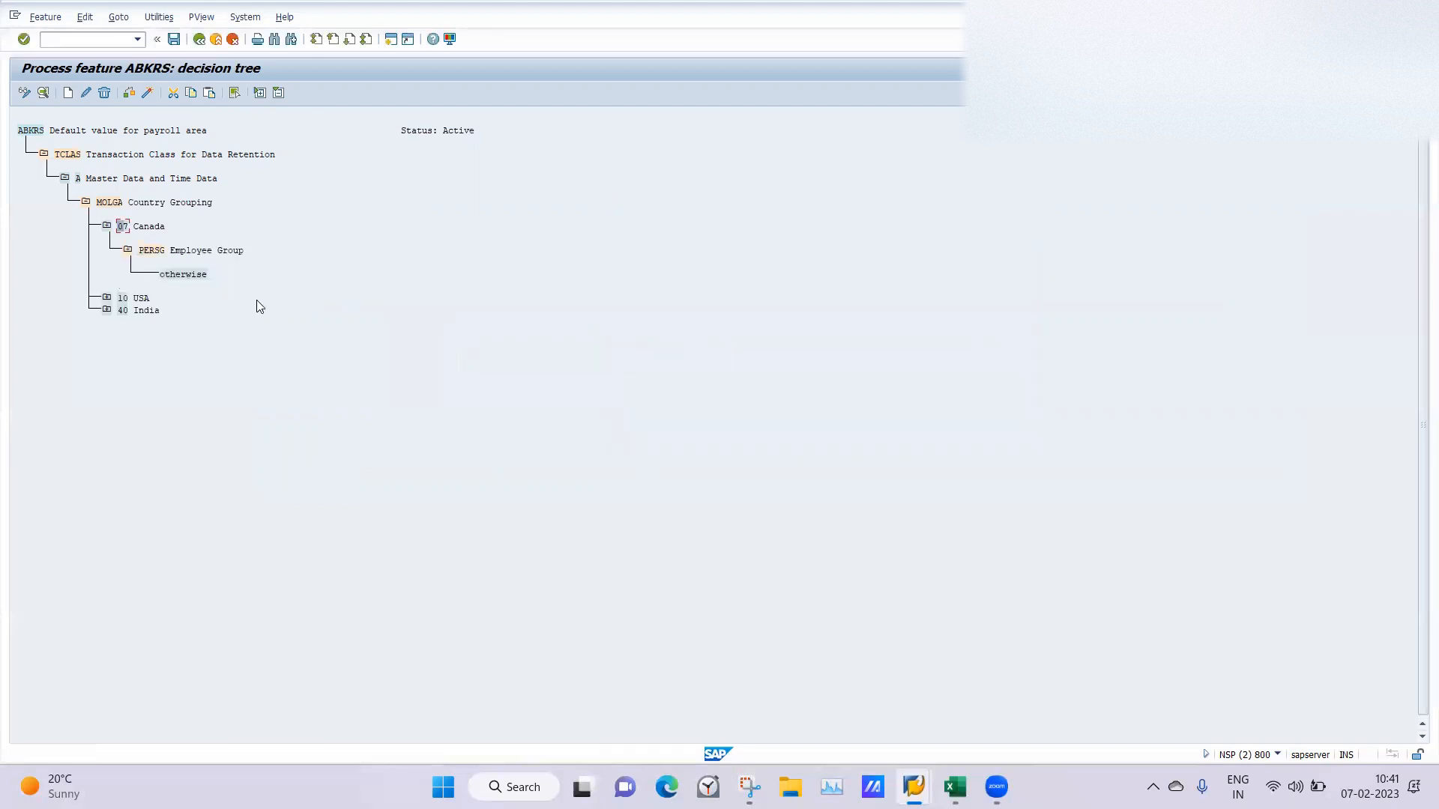
# Add employee group 1 Actvie as a value node under Canada's PERSG Employee Group field.
pyautogui.click(147, 250)
pyautogui.click(69, 91)
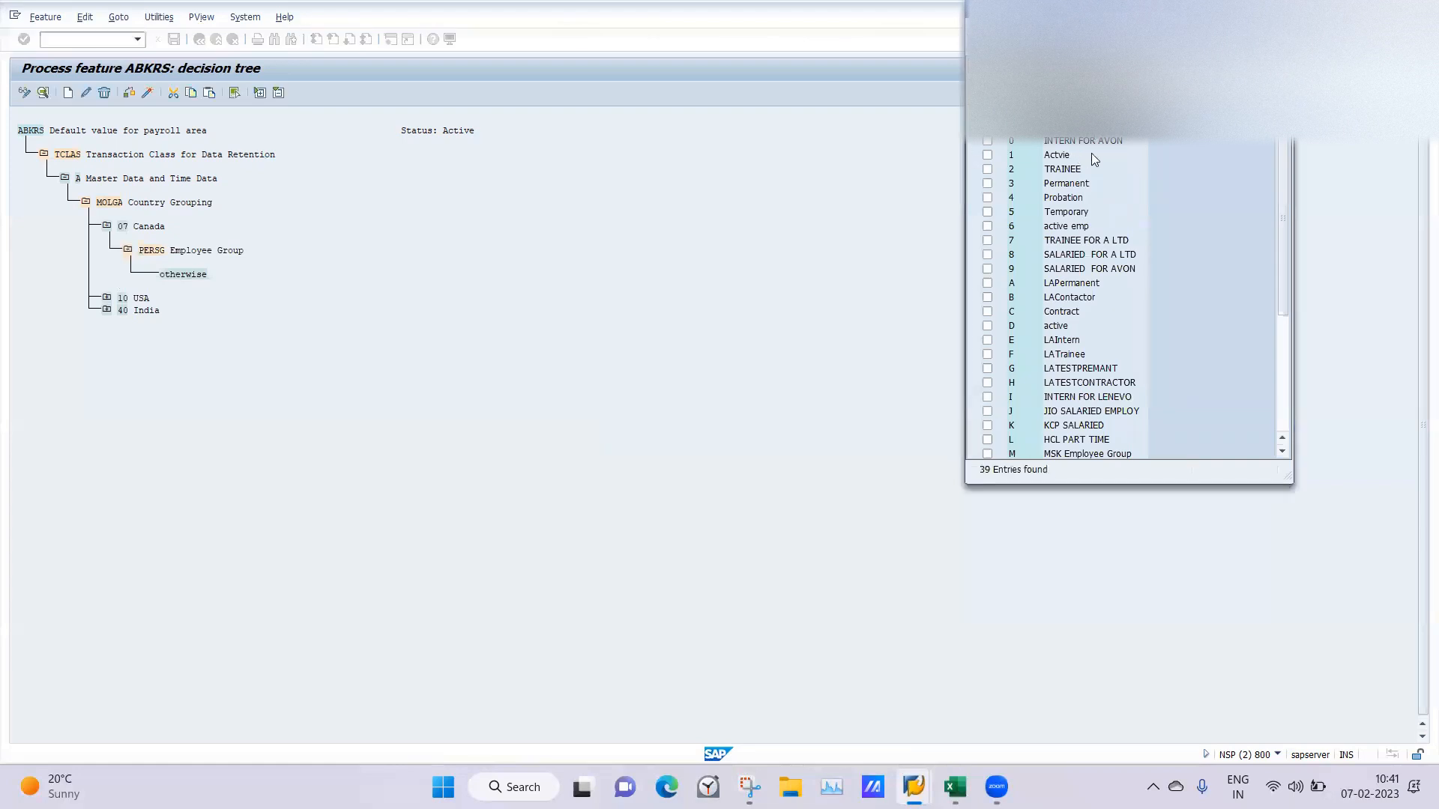
pyautogui.click(987, 155)
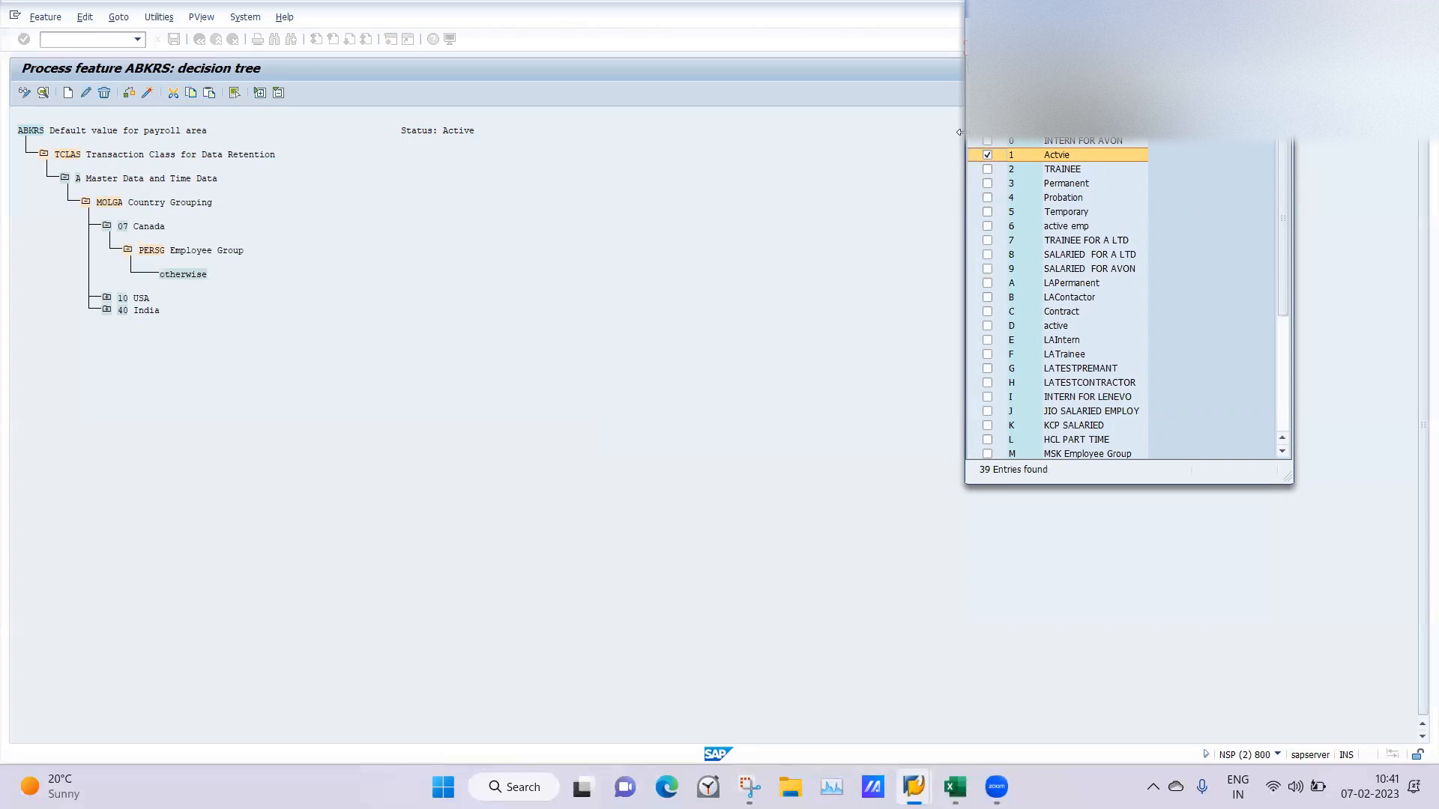
pyautogui.moveTo(342, 205); pyautogui.dragTo(344, 205)
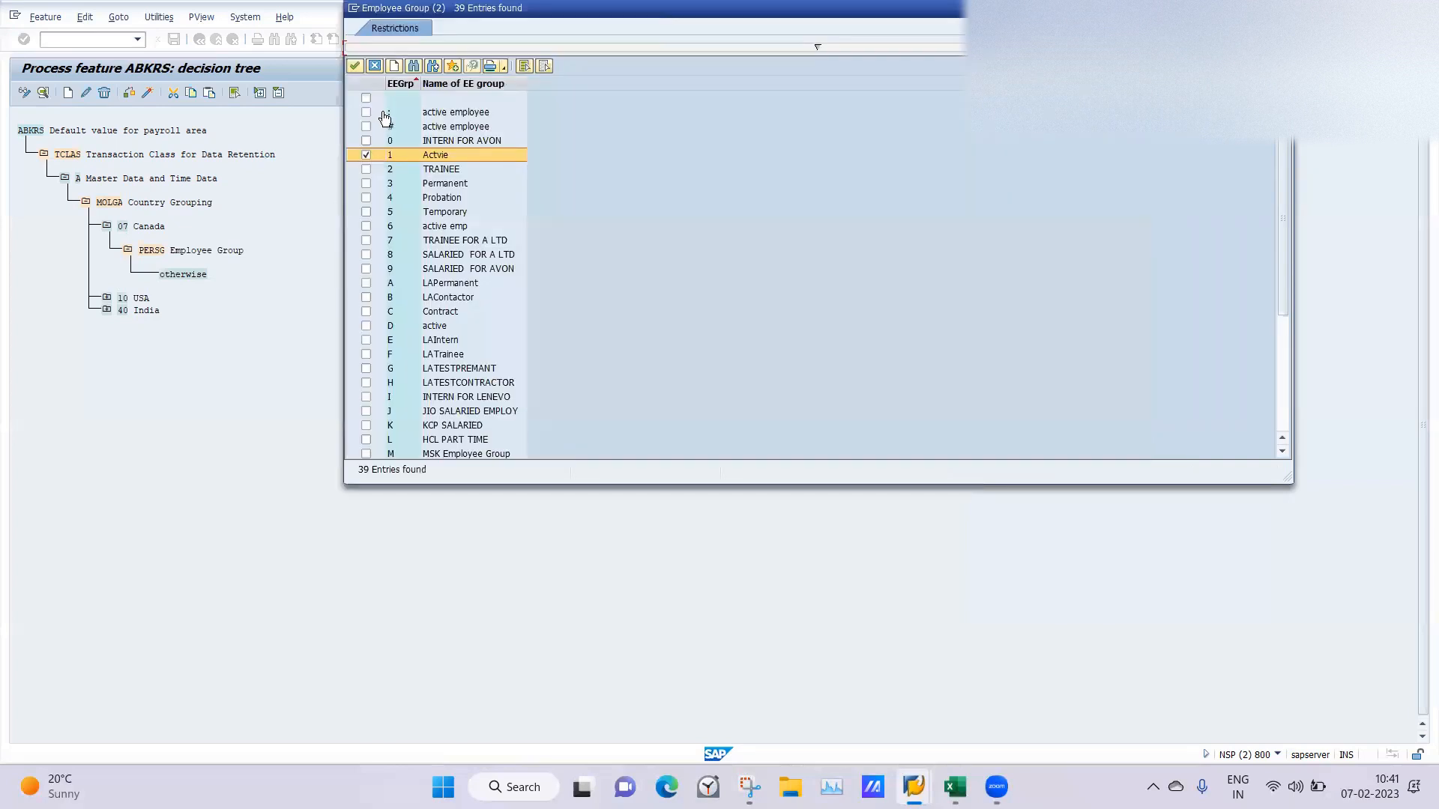
pyautogui.click(354, 67)
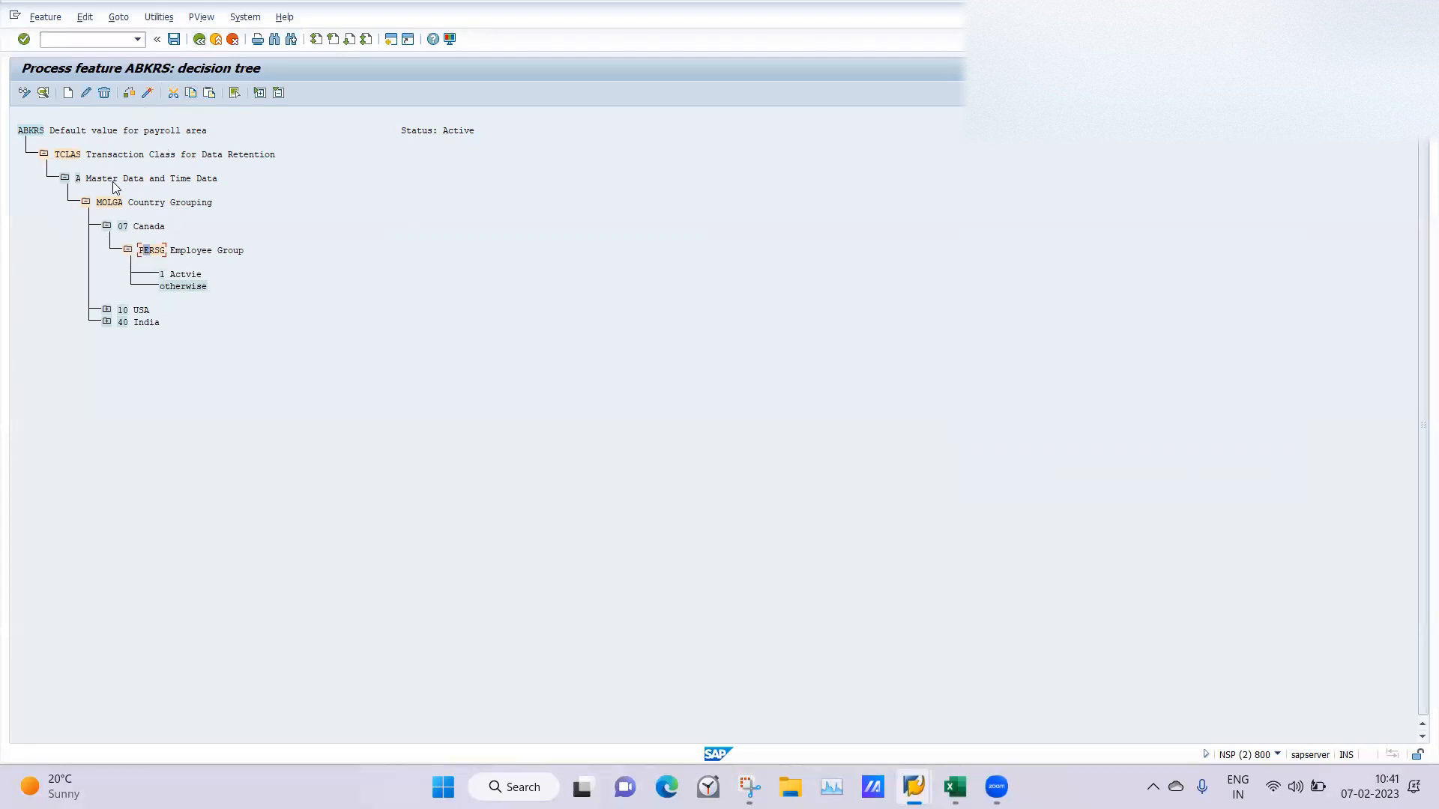
# Check the decision tree and create a return value node AB under Canada's employee group 1 Actvie.
pyautogui.click(129, 96)
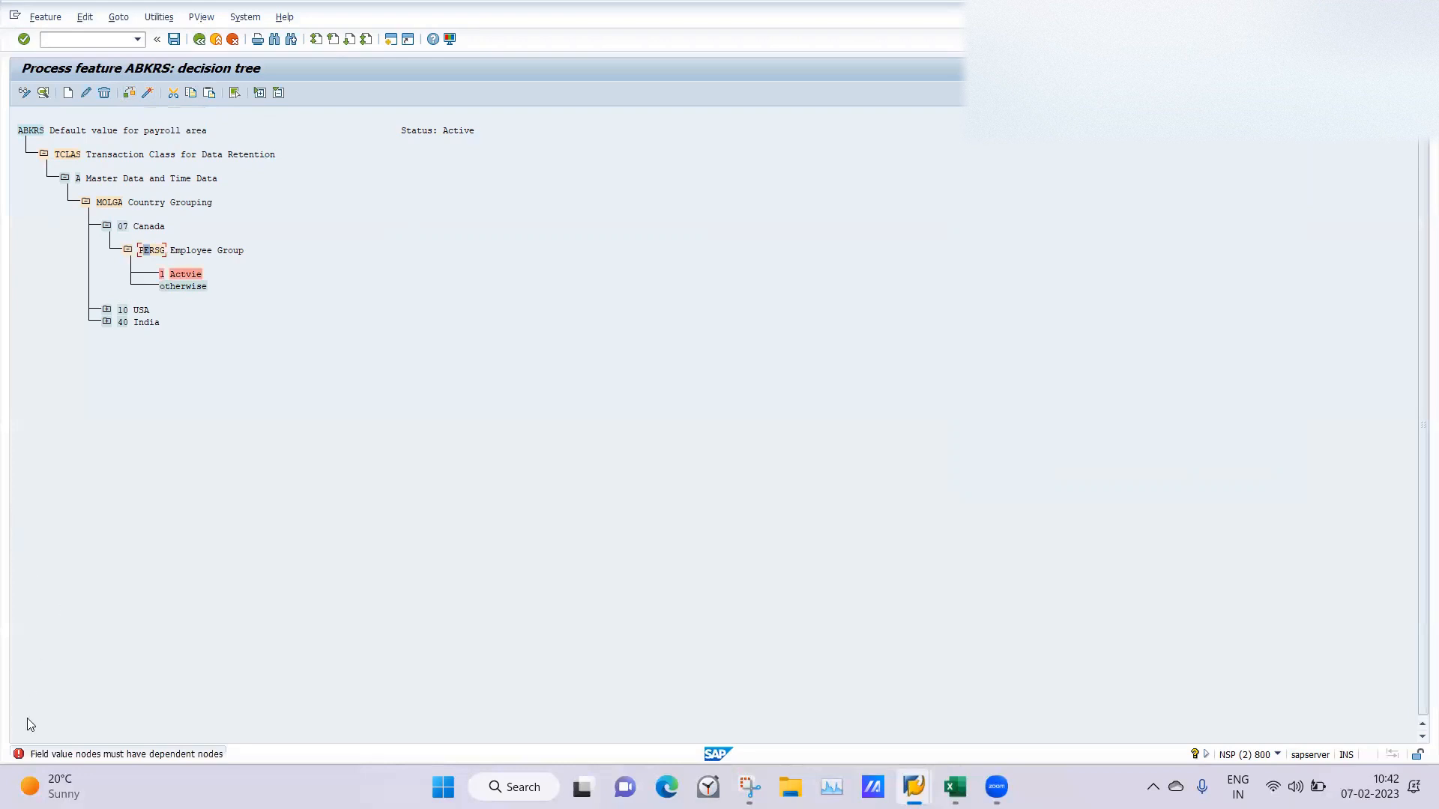
pyautogui.click(163, 275)
pyautogui.click(68, 94)
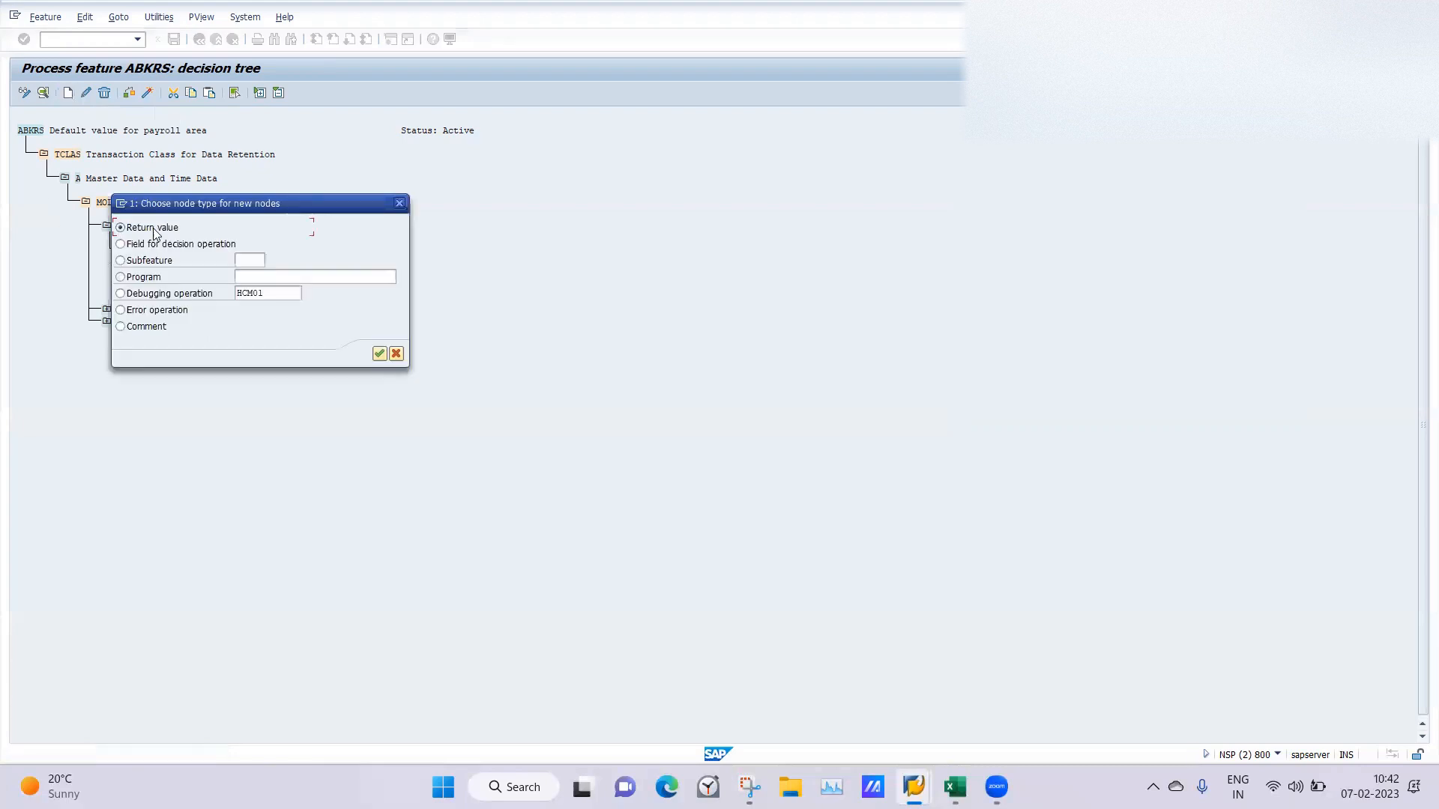
pyautogui.click(379, 354)
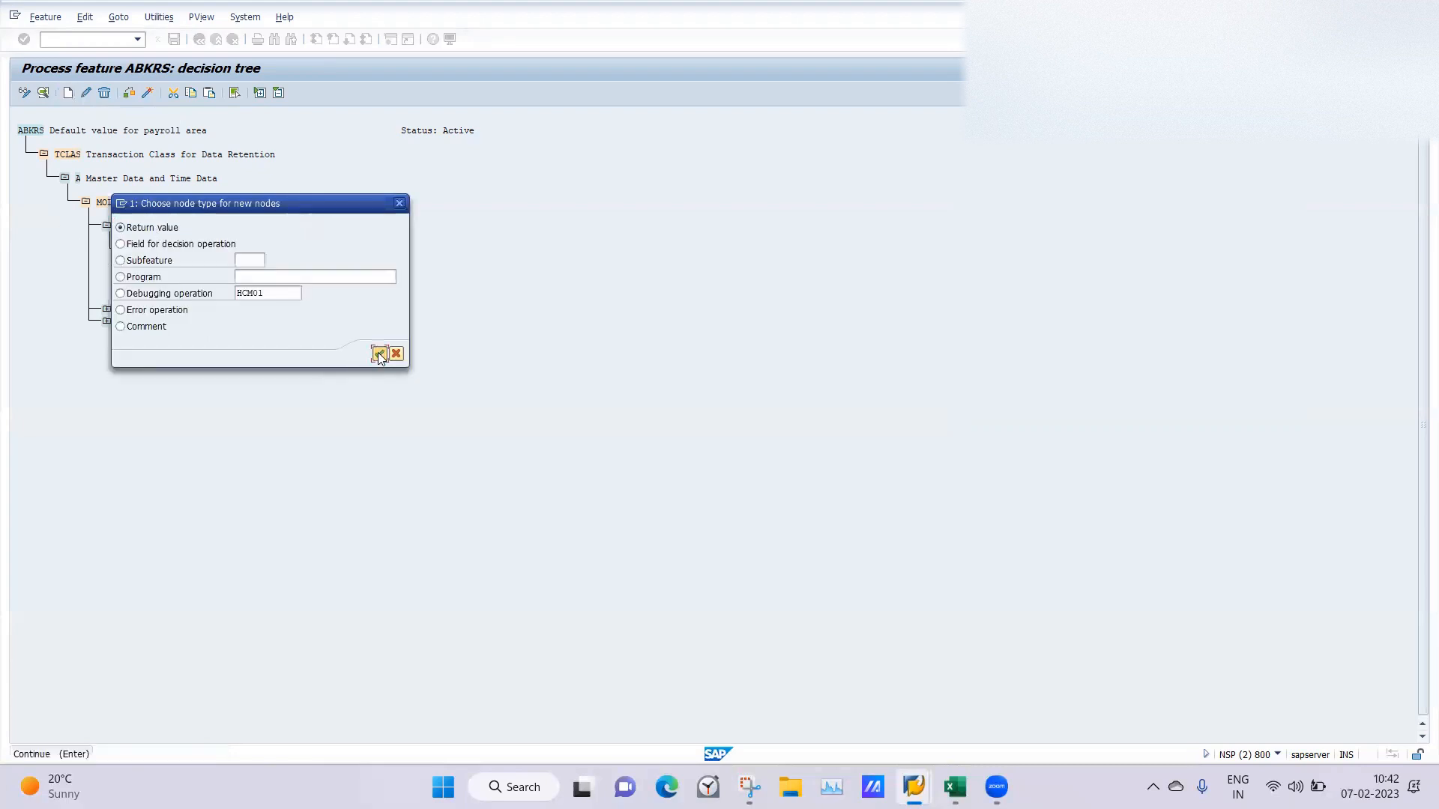
pyautogui.write('AB')
pyautogui.press('Return')
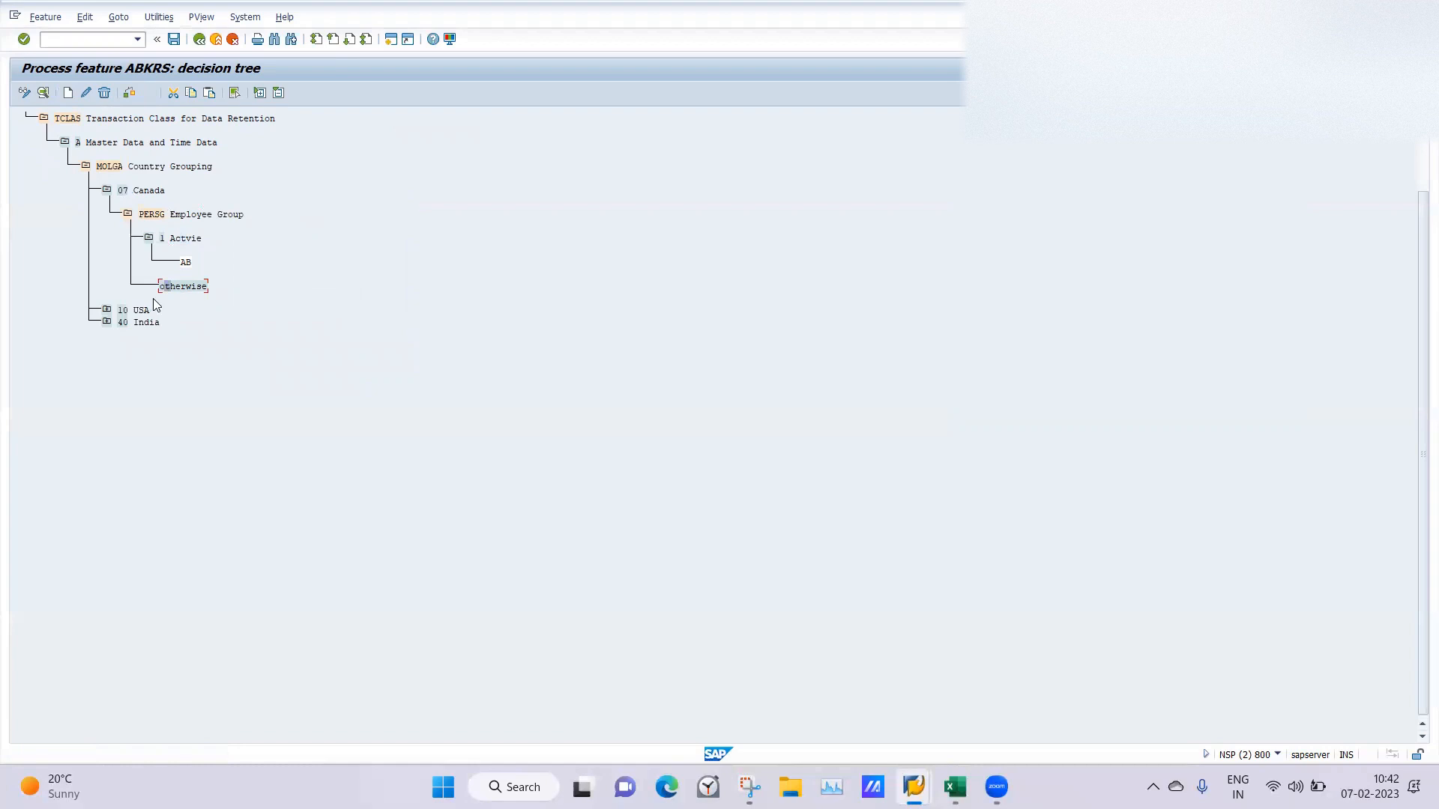
# Check the decision tree and create a return value node BC under the otherwise branch of Canada's PERSG Employee Group.
pyautogui.click(129, 93)
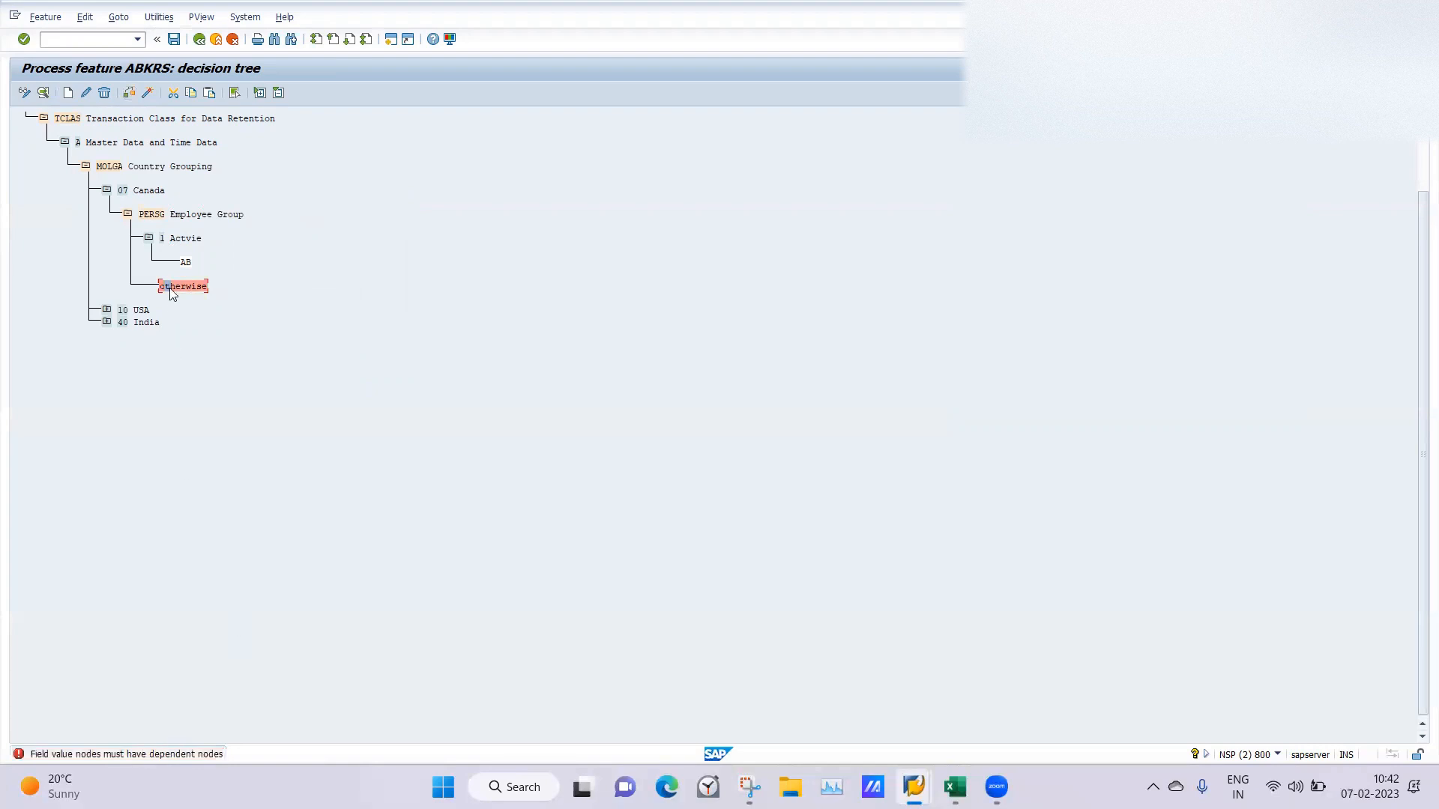
pyautogui.click(68, 93)
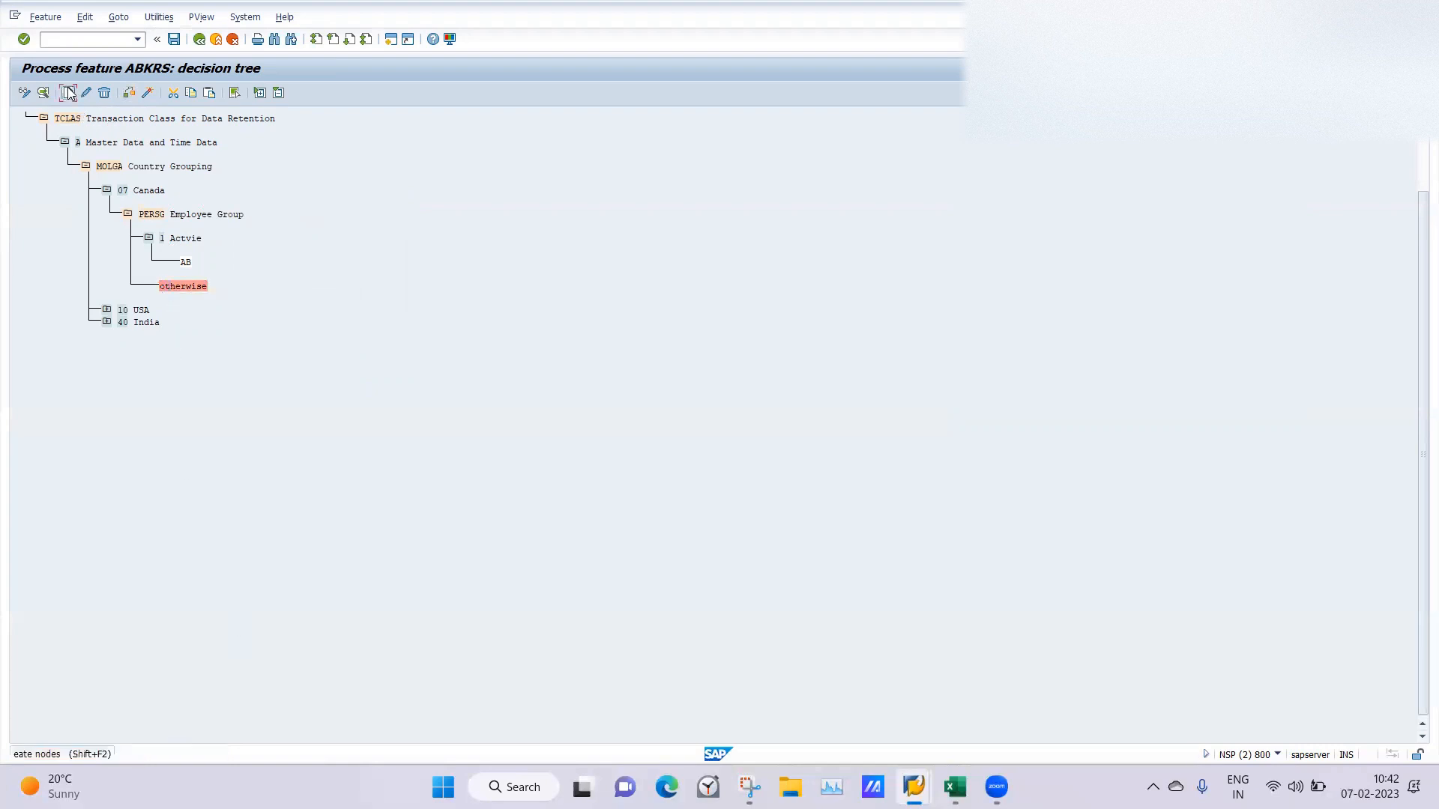
pyautogui.click(378, 354)
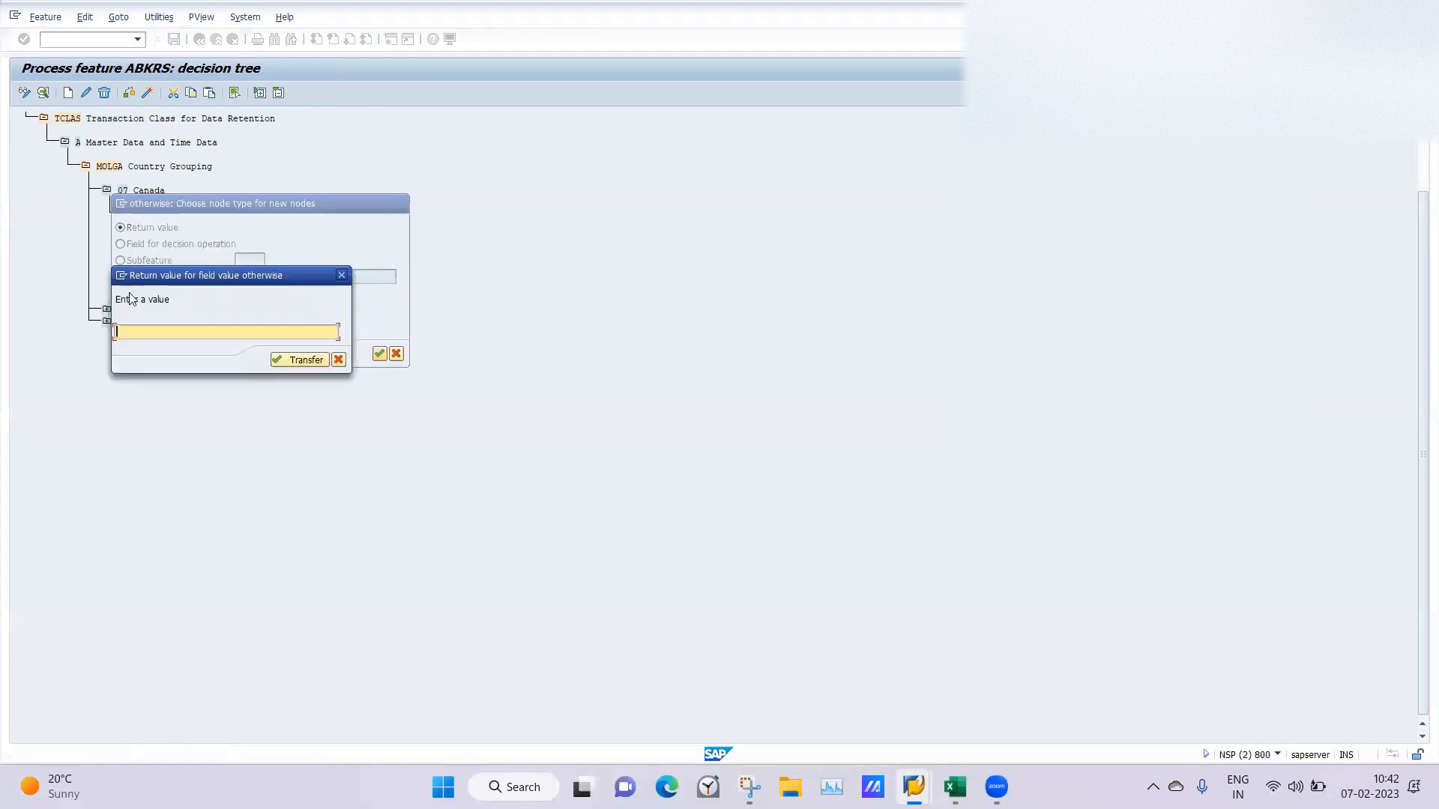
pyautogui.press('Return')
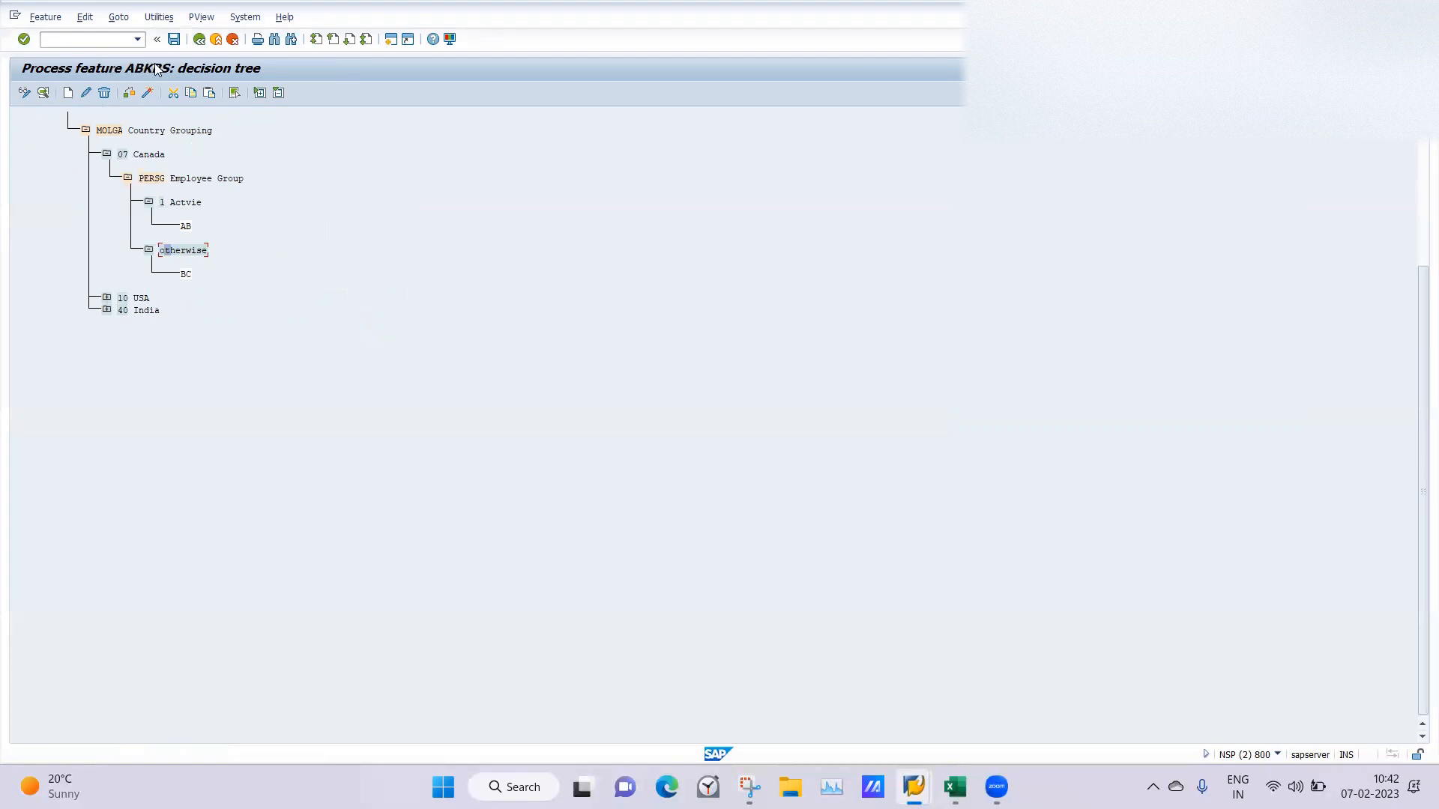
# Check the ABKRS decision tree and activate the feature with the PATrasnportRequest customizing request, saving the tree.
pyautogui.click(131, 95)
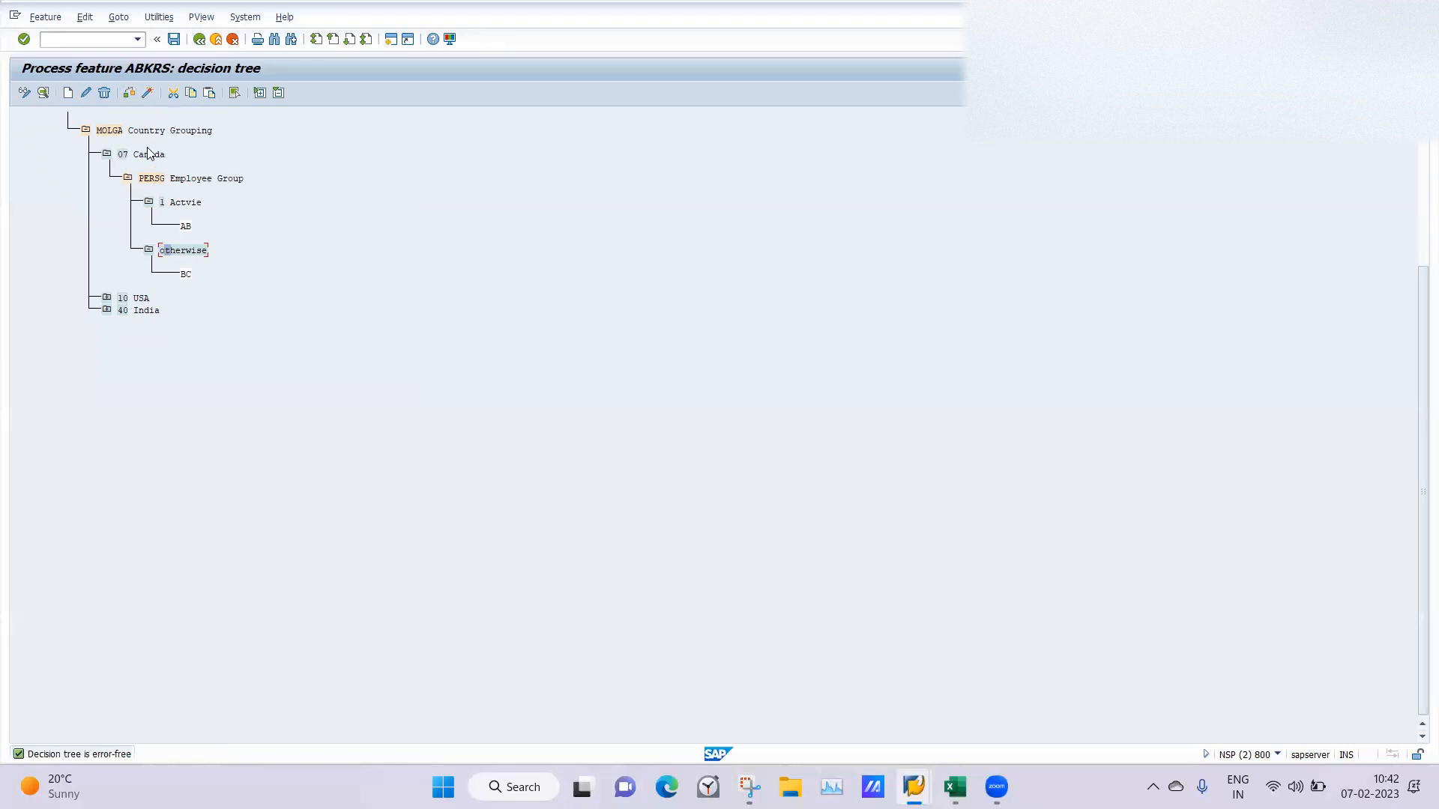
pyautogui.click(148, 93)
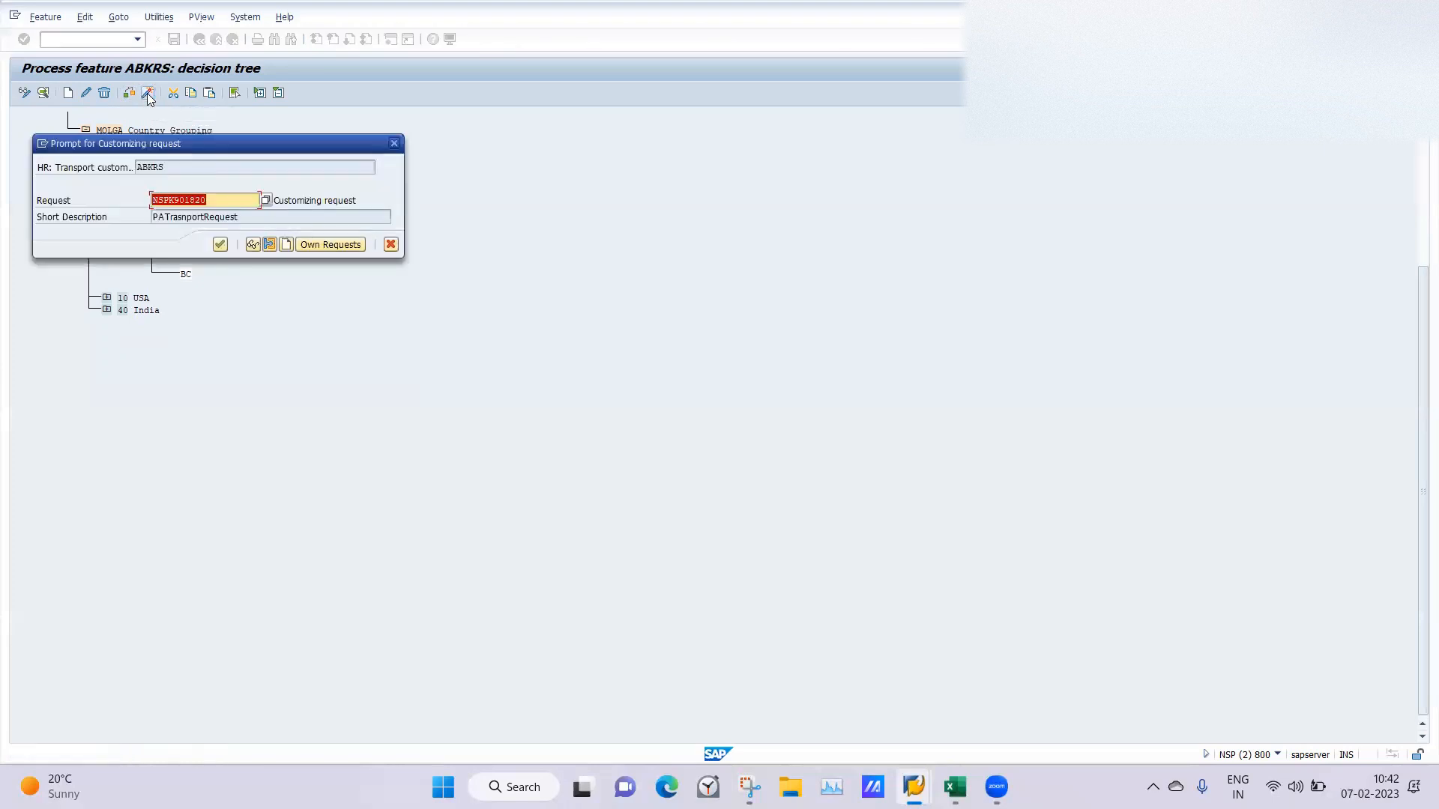
pyautogui.click(216, 247)
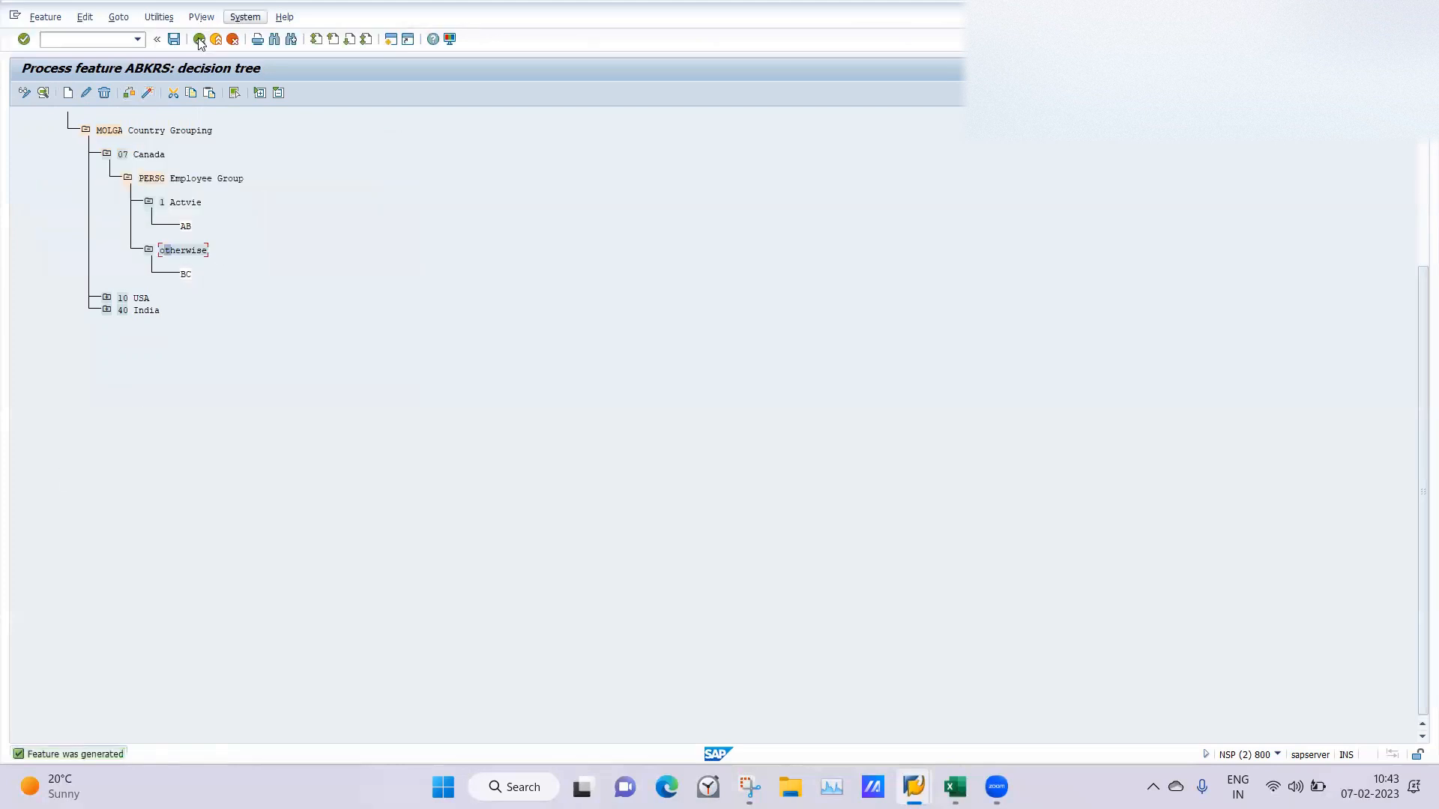
pyautogui.click(174, 40)
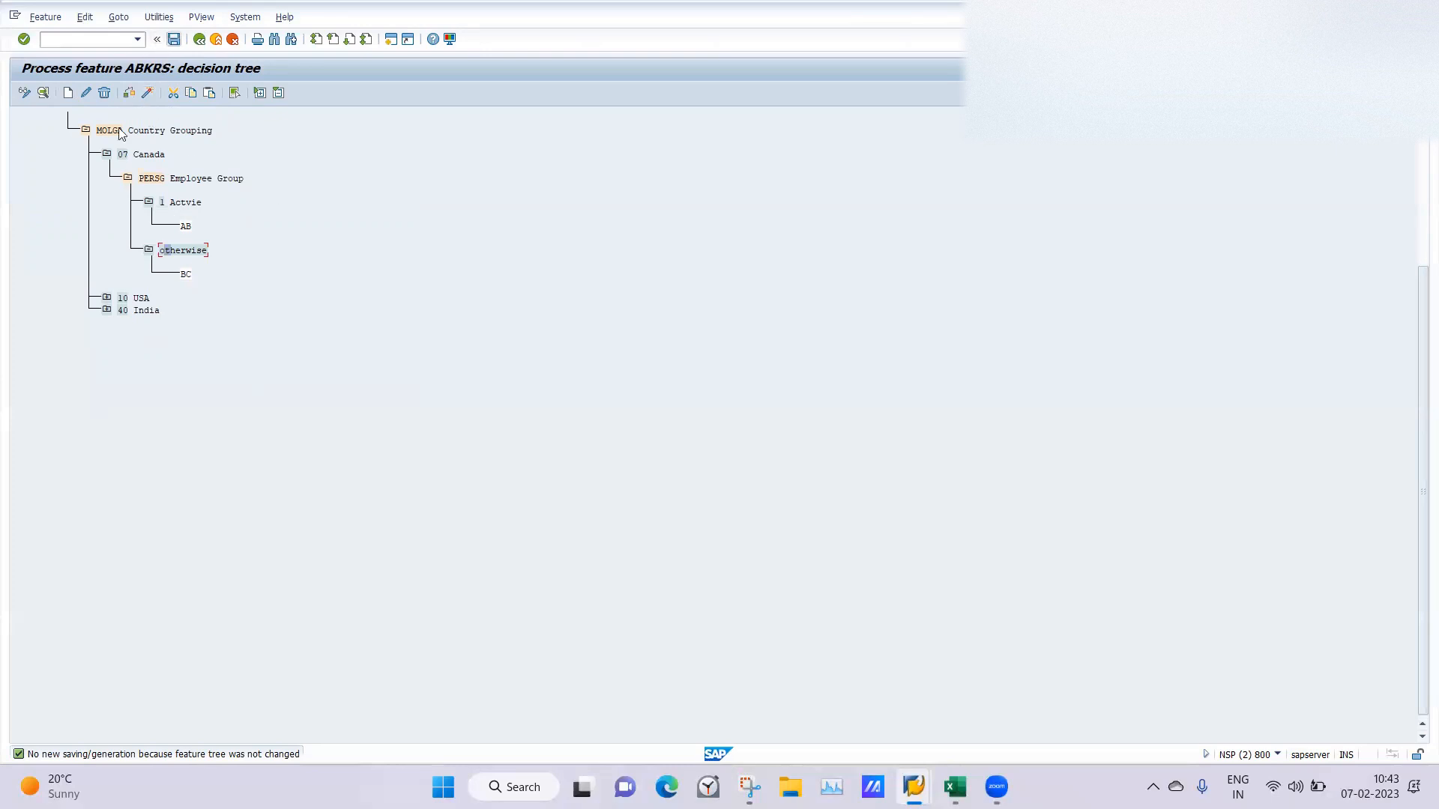
# Collapse the 07 Canada branch and examine the employee groups under 40 India, including 3 Permanent.
pyautogui.click(106, 154)
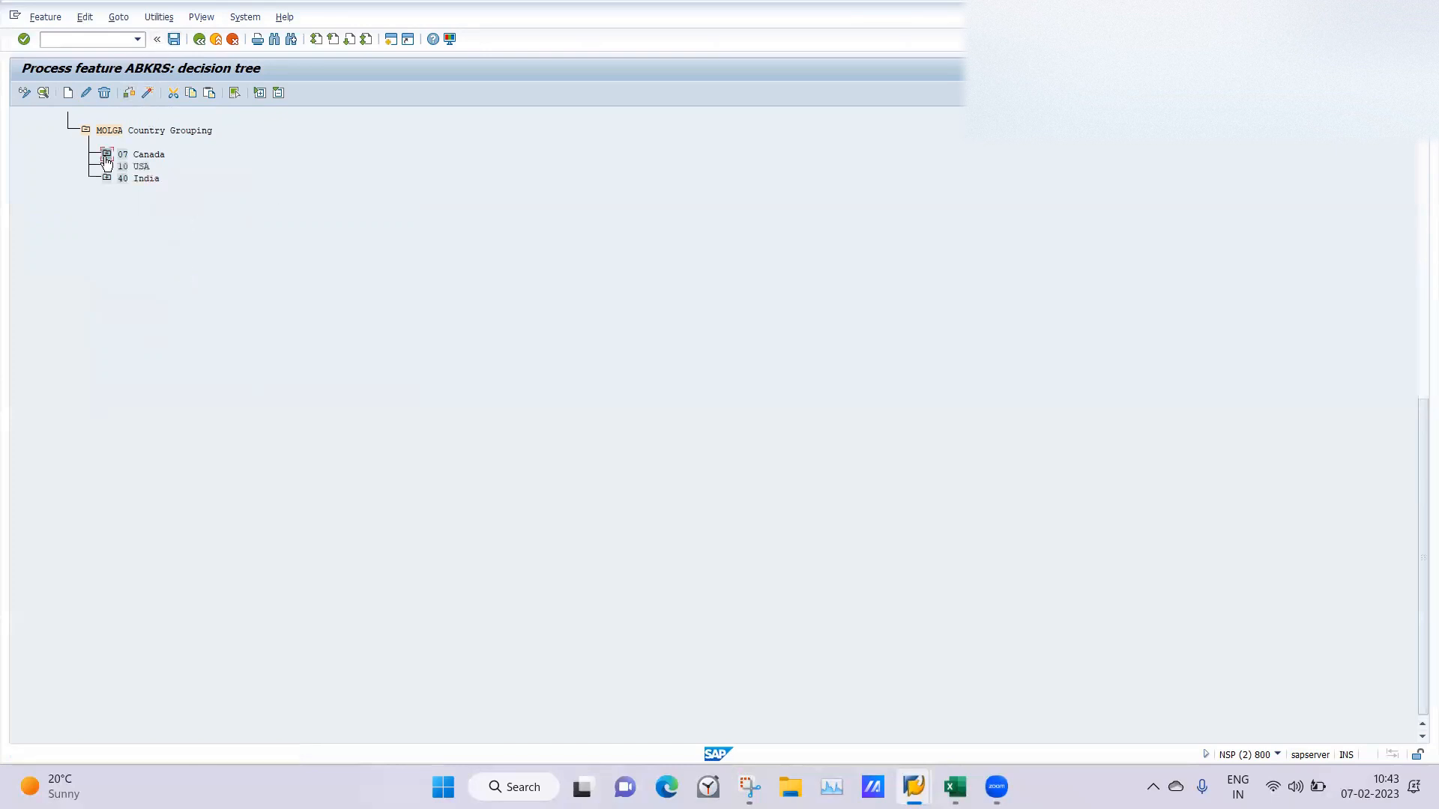
pyautogui.click(107, 178)
pyautogui.click(129, 202)
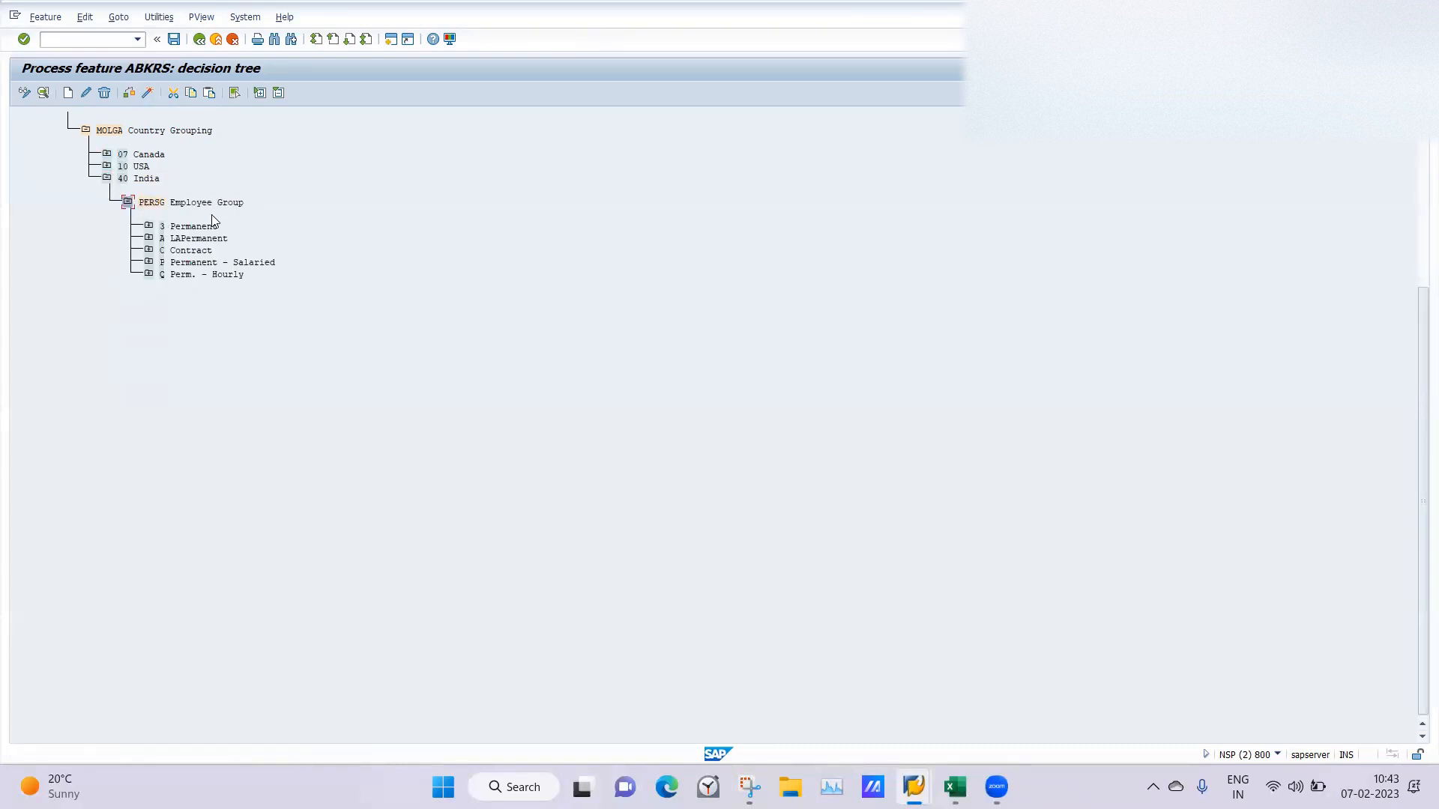
pyautogui.click(149, 225)
pyautogui.click(148, 225)
# Add employee group G LATESTPREMANT as a value node under India's PERSG Employee Group field.
pyautogui.click(152, 204)
pyautogui.click(69, 93)
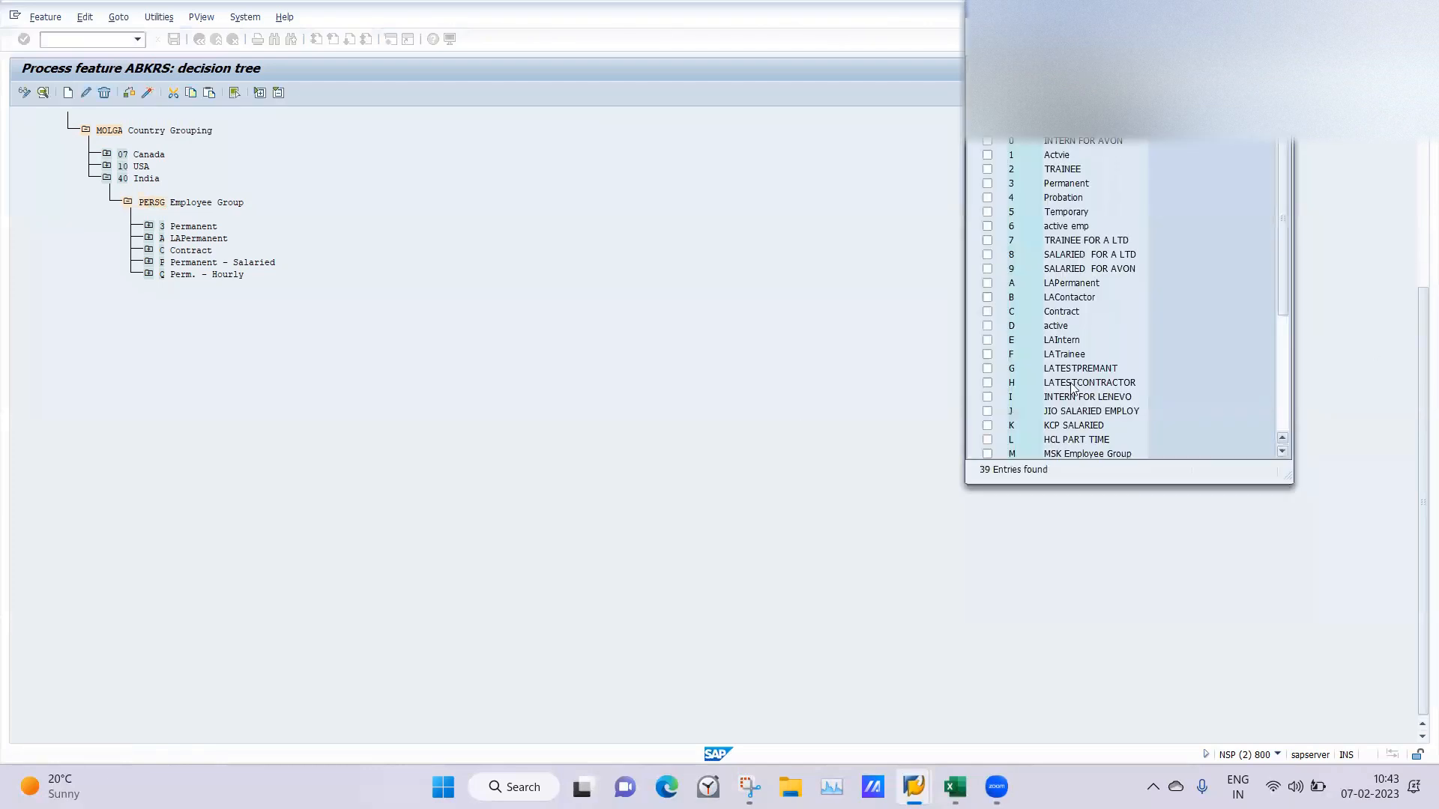
pyautogui.click(987, 370)
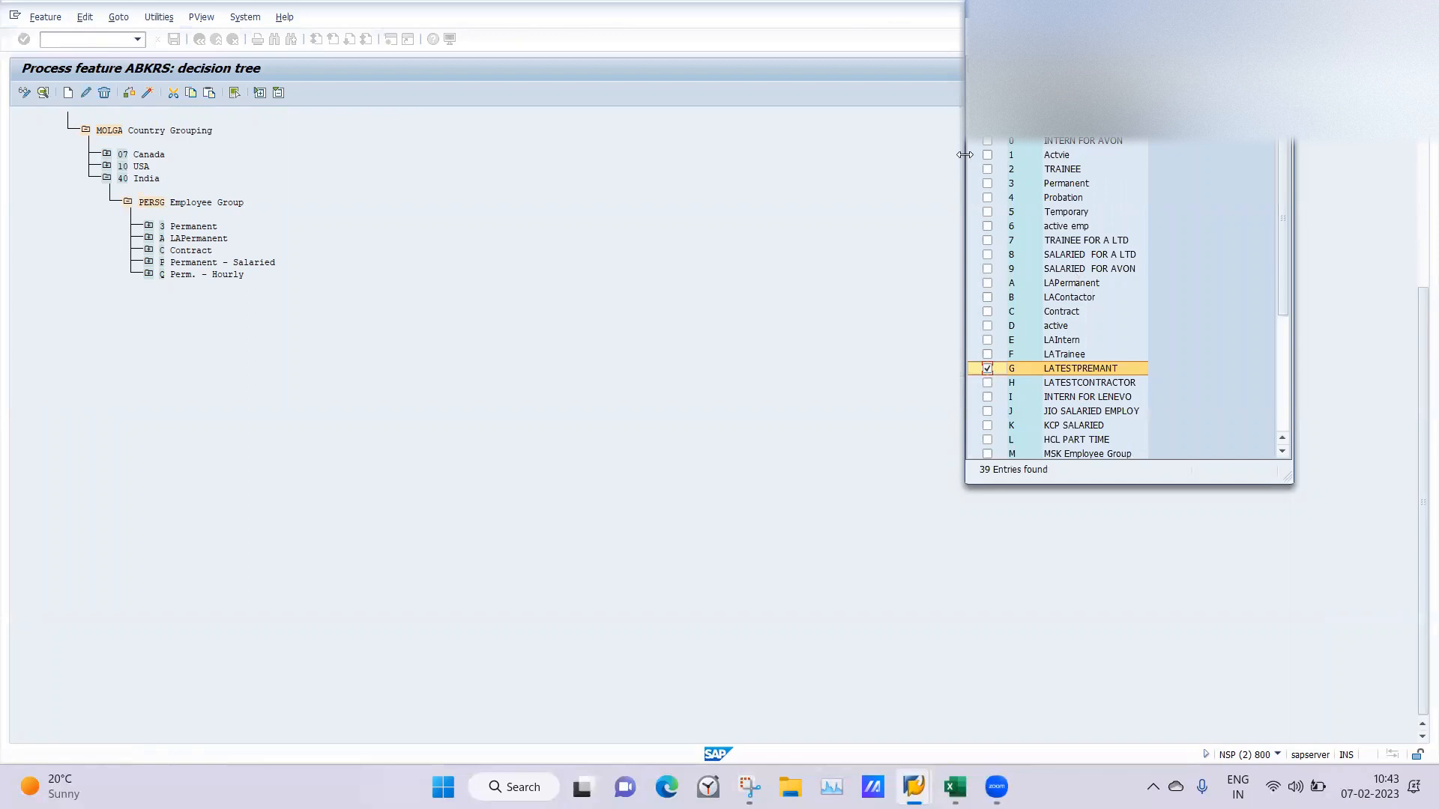
pyautogui.moveTo(965, 154); pyautogui.dragTo(358, 154)
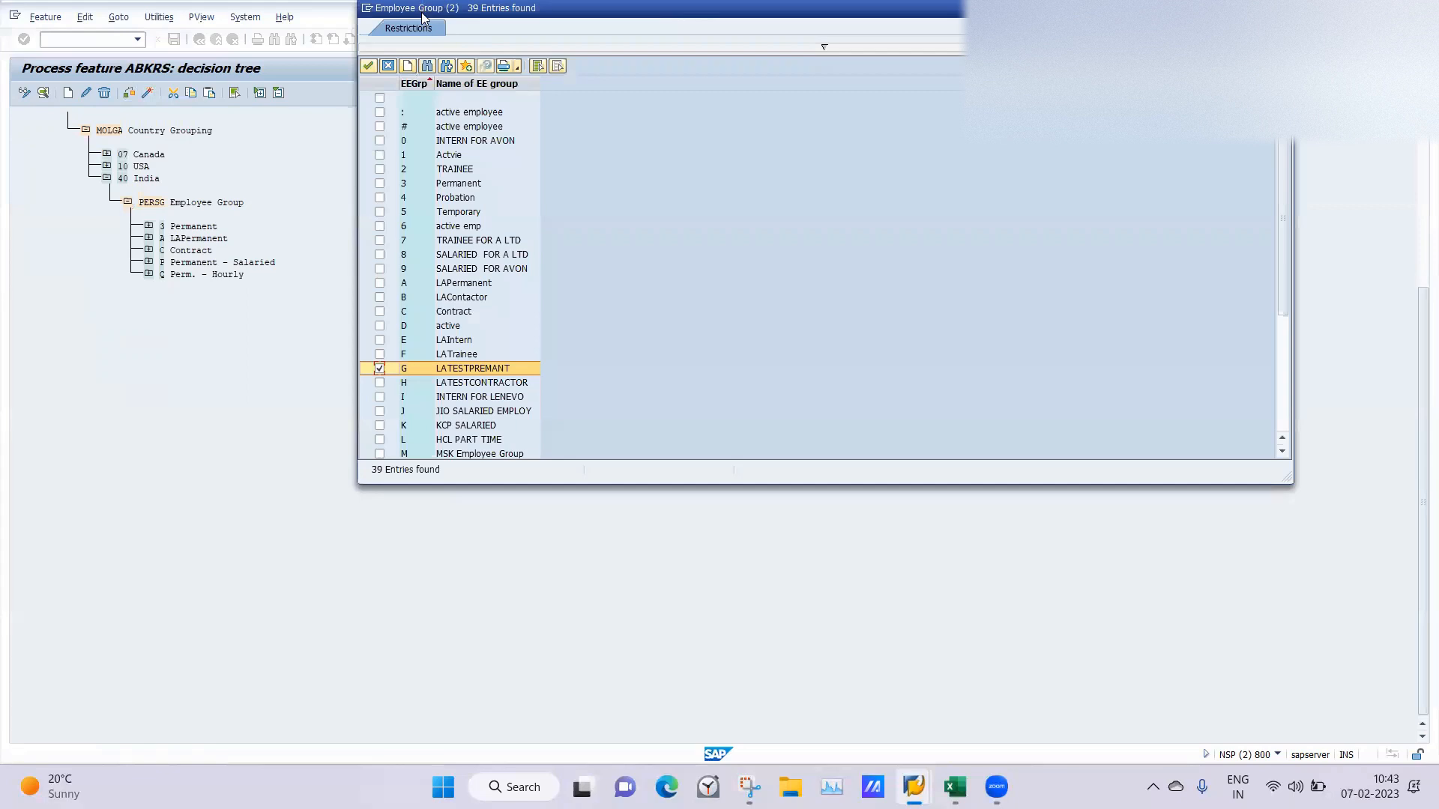
pyautogui.moveTo(422, 17); pyautogui.dragTo(622, 267)
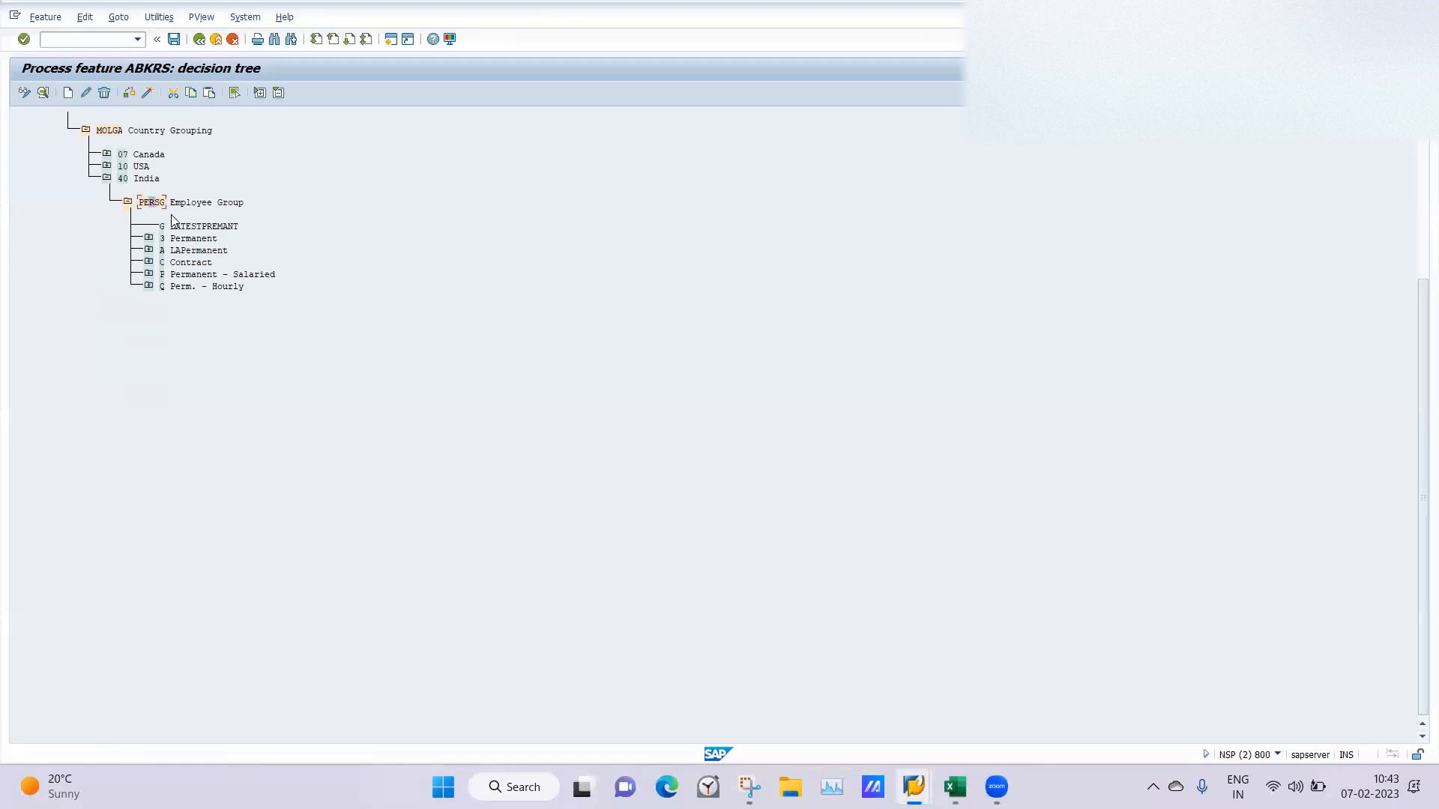
# Add employee group H LATESTCONTRACTOR as a value node under India's PERSG Employee Group field.
pyautogui.click(65, 96)
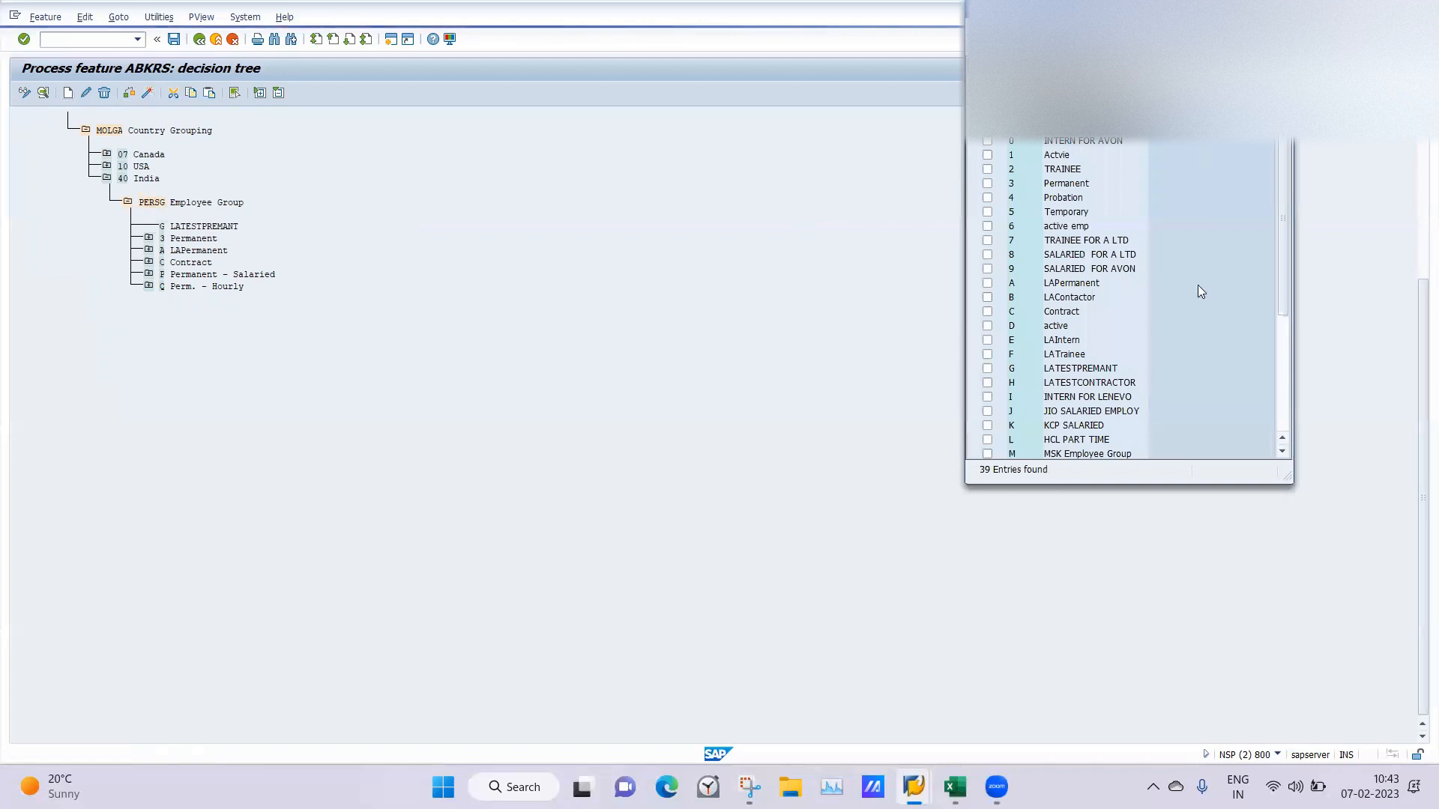
pyautogui.click(987, 385)
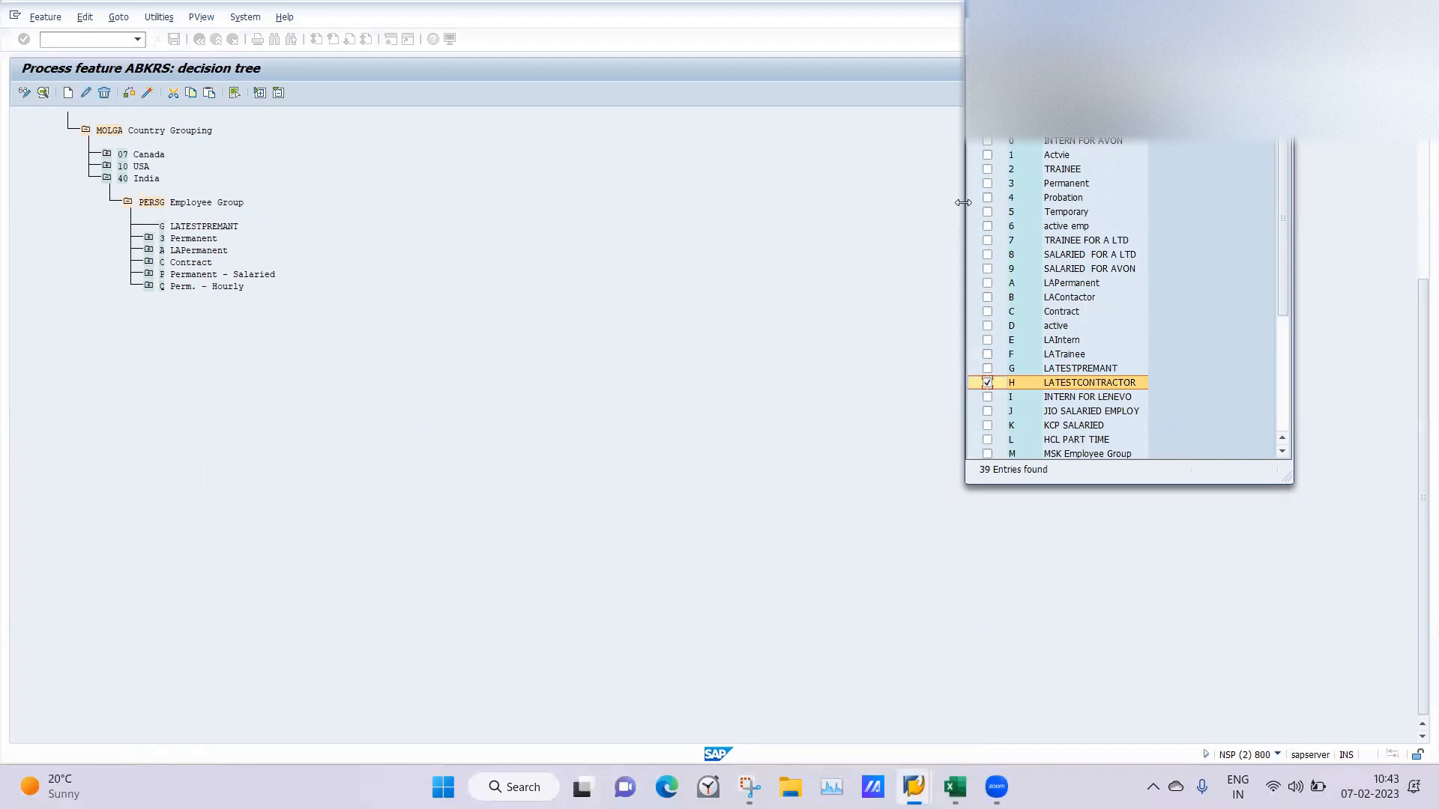
pyautogui.moveTo(963, 202); pyautogui.dragTo(313, 202)
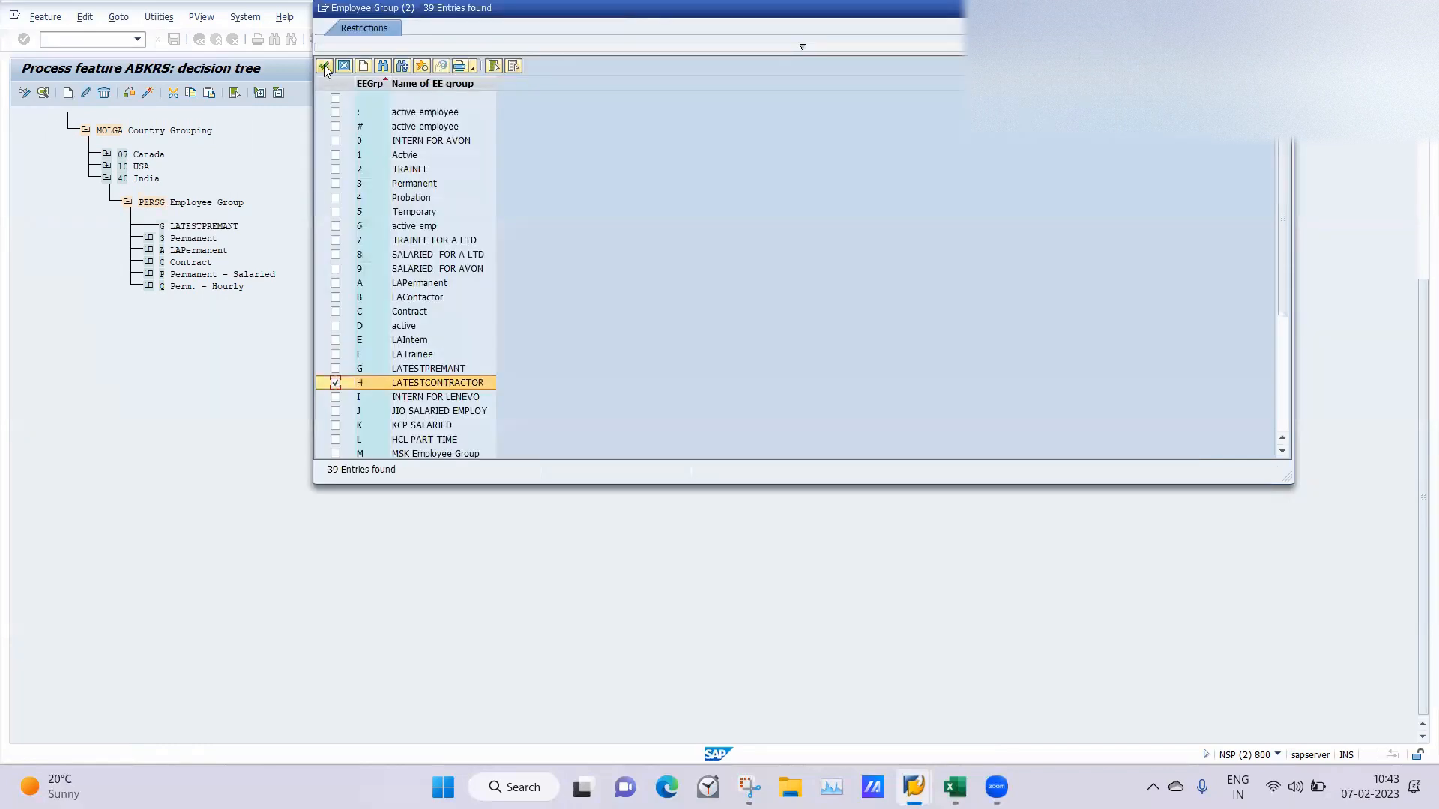
pyautogui.click(323, 65)
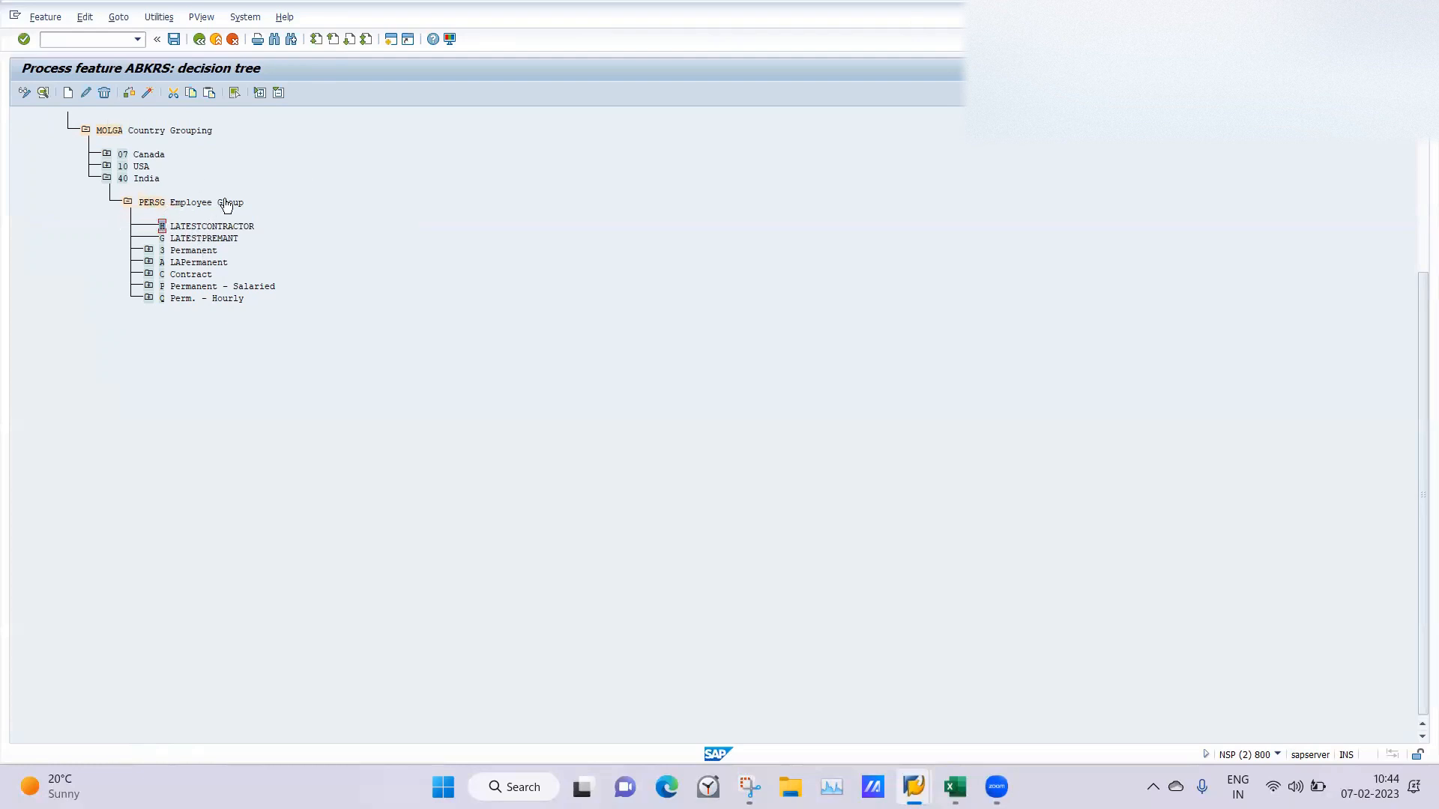
# Create a decision operation node under H LATESTCONTRACTOR using the field PERSK Employee Subgroup.
pyautogui.click(68, 93)
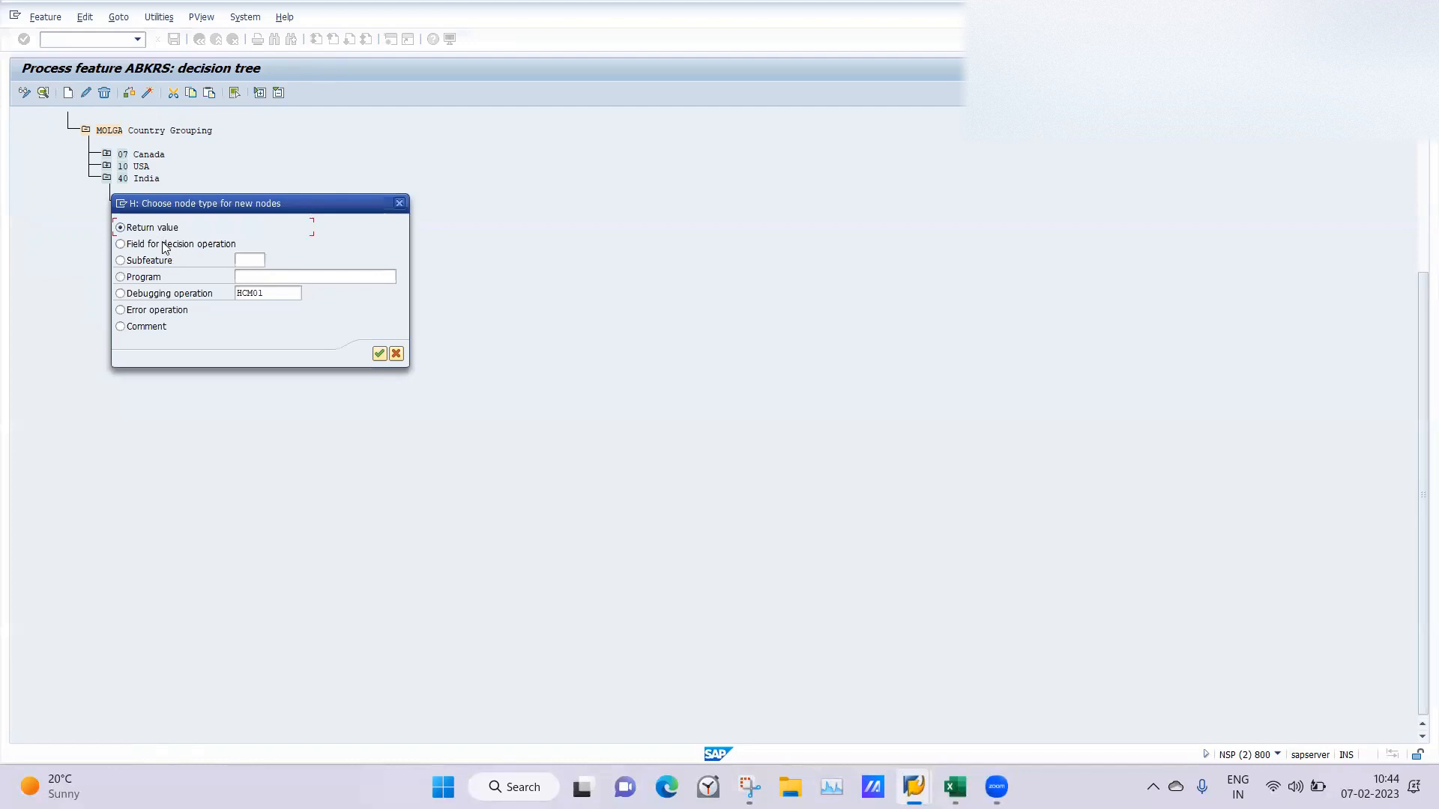
pyautogui.click(379, 353)
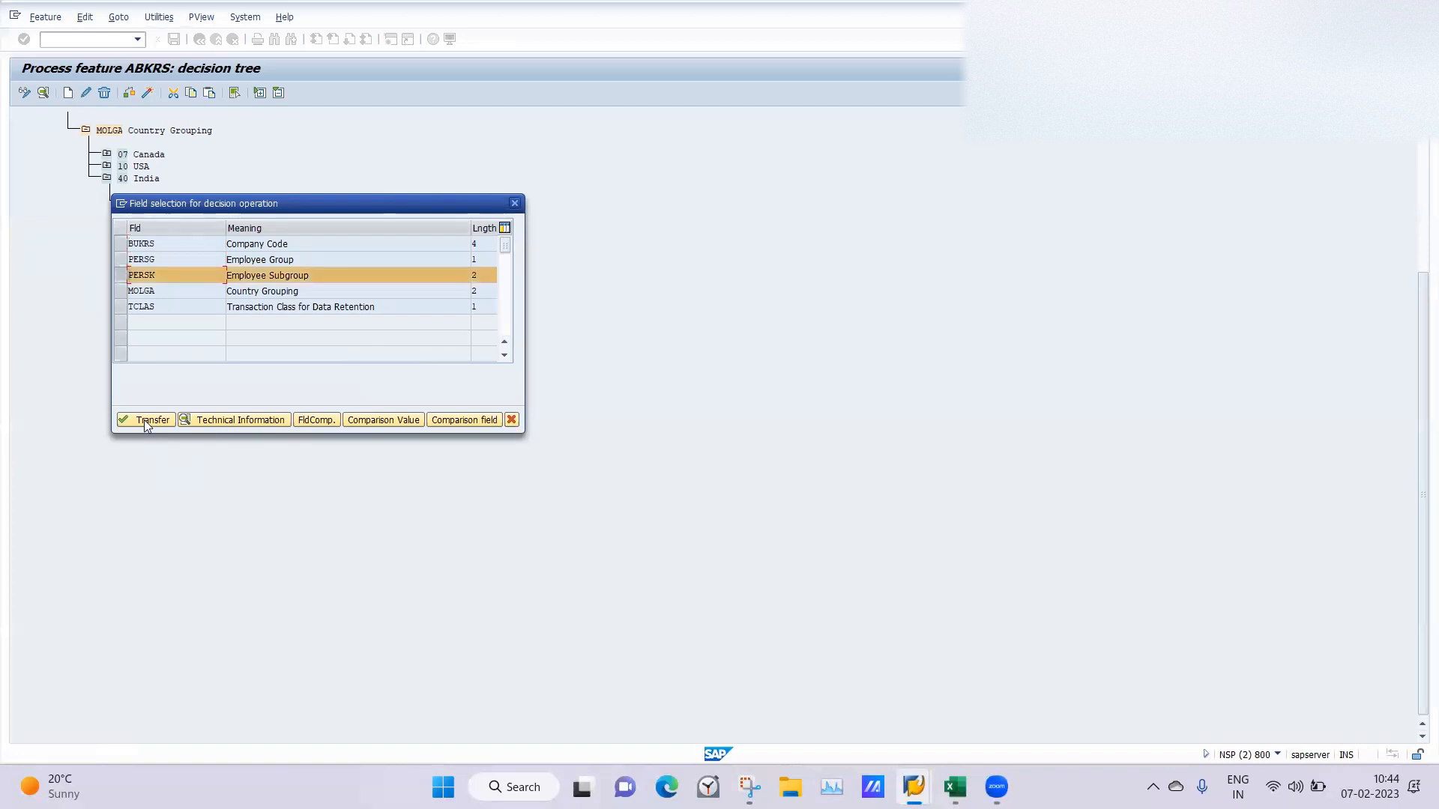
pyautogui.click(146, 424)
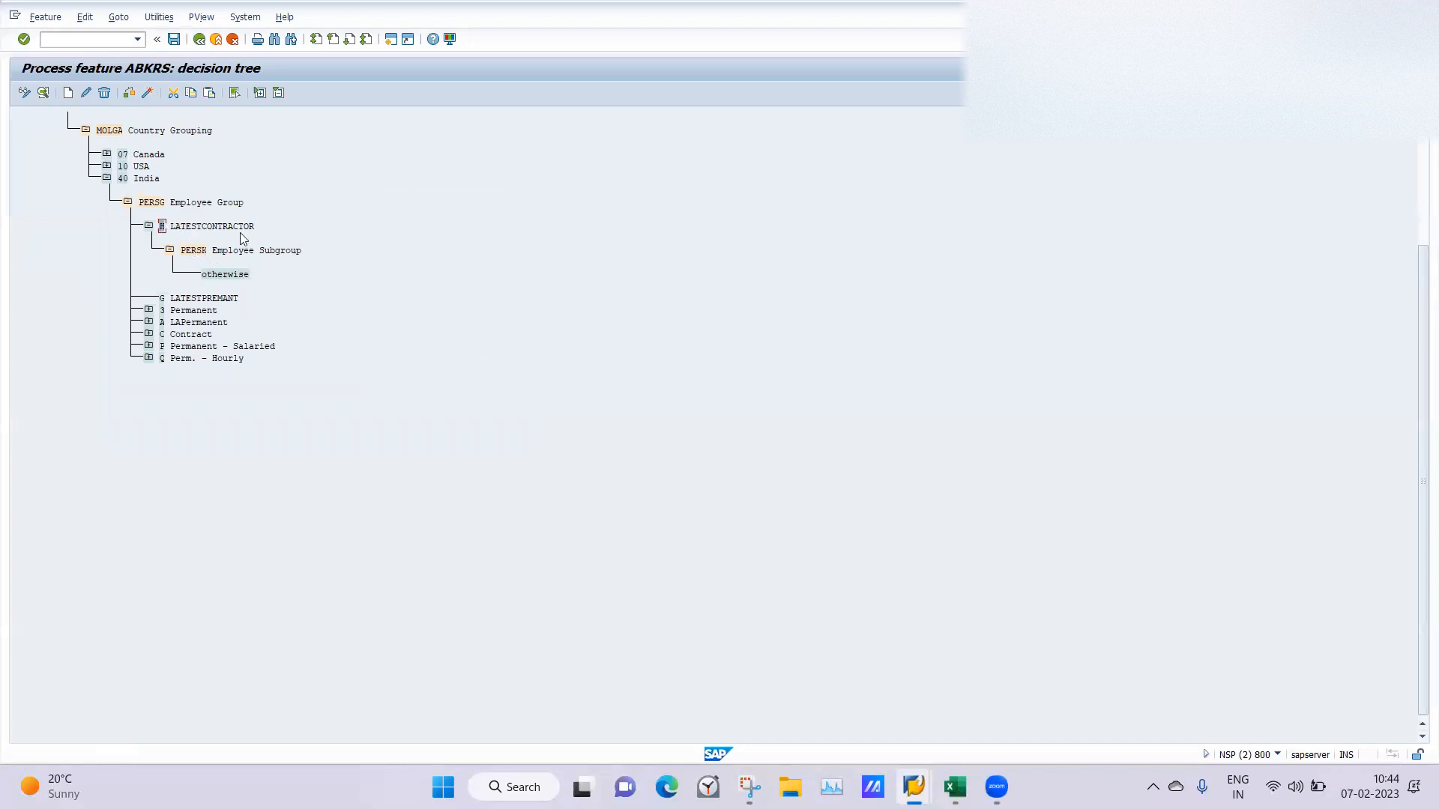
# Add employee subgroup L1 LAtestmonthly as a value node under the PERSK Employee Subgroup field of H LATESTCONTRACTOR.
pyautogui.click(185, 252)
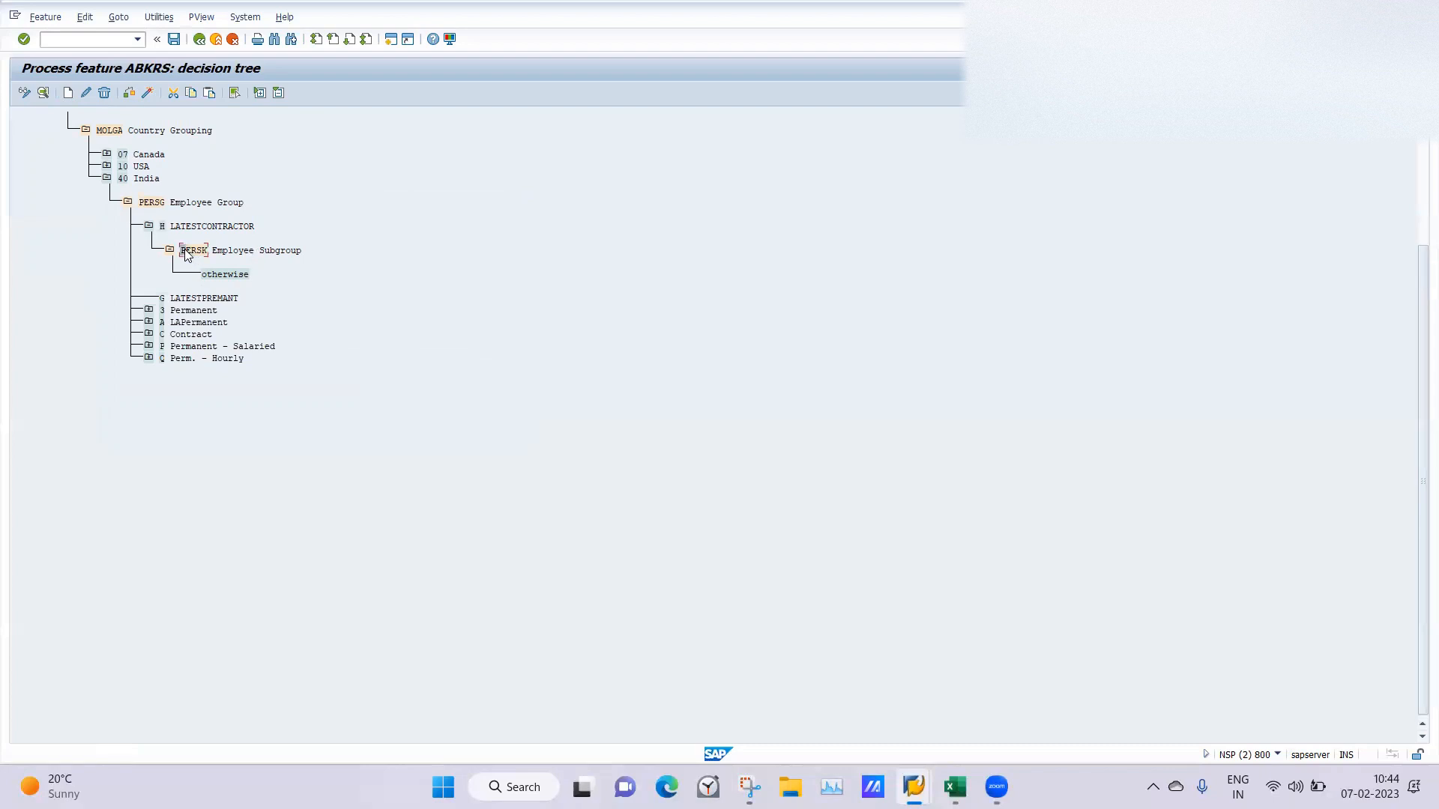
pyautogui.click(67, 93)
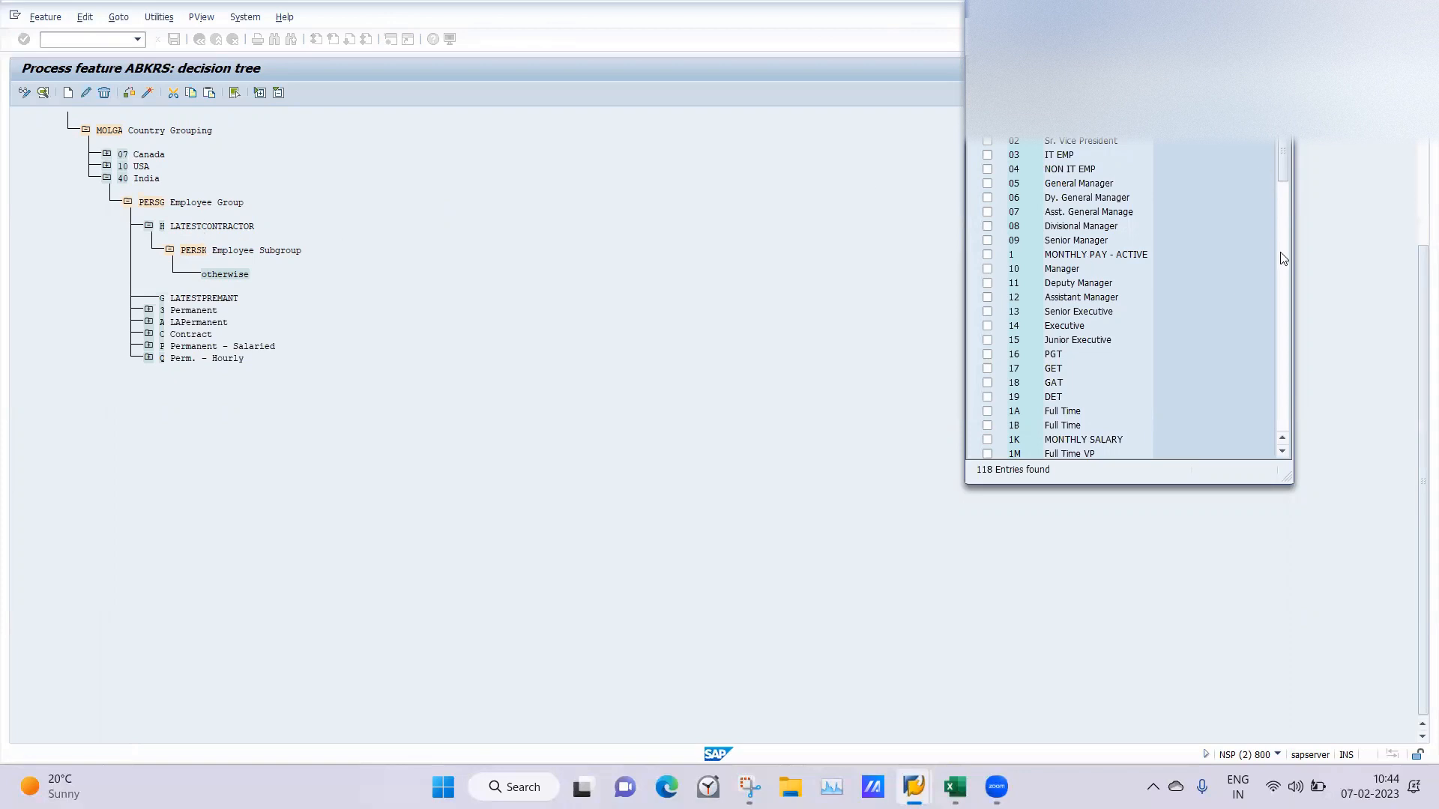
pyautogui.click(1286, 279)
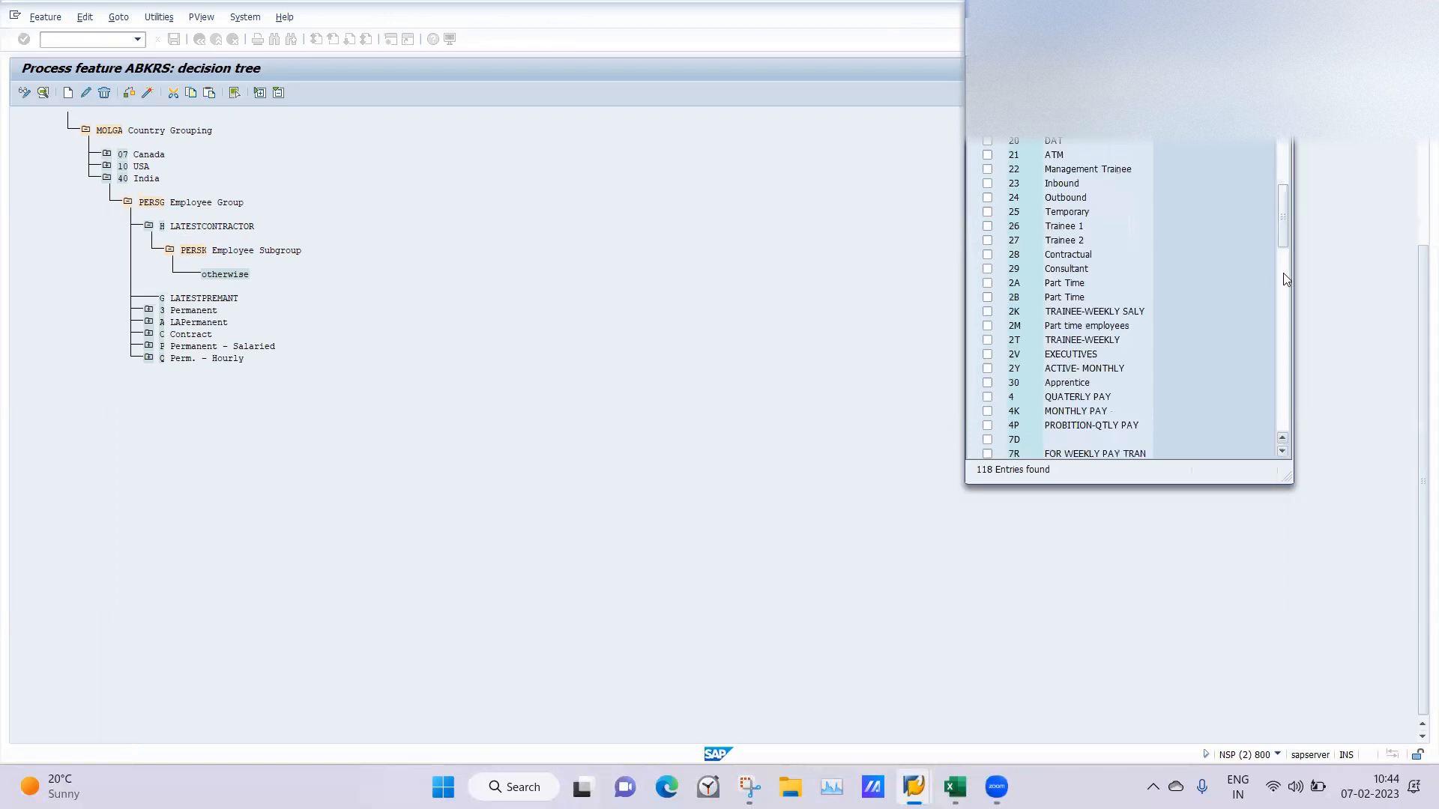
pyautogui.moveTo(1279, 231); pyautogui.dragTo(1294, 464)
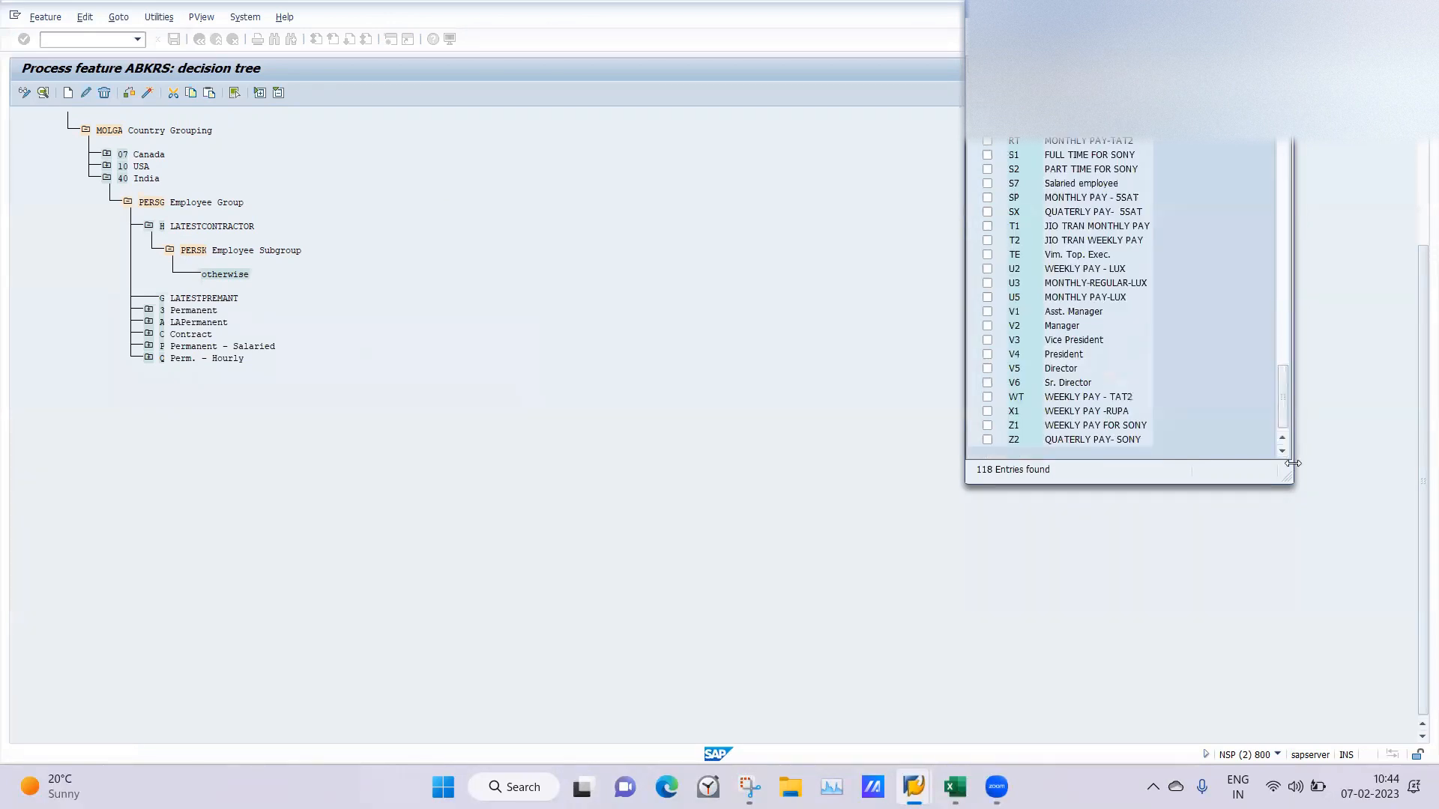
pyautogui.click(1286, 142)
pyautogui.click(1287, 142)
pyautogui.click(1286, 142)
pyautogui.click(1290, 144)
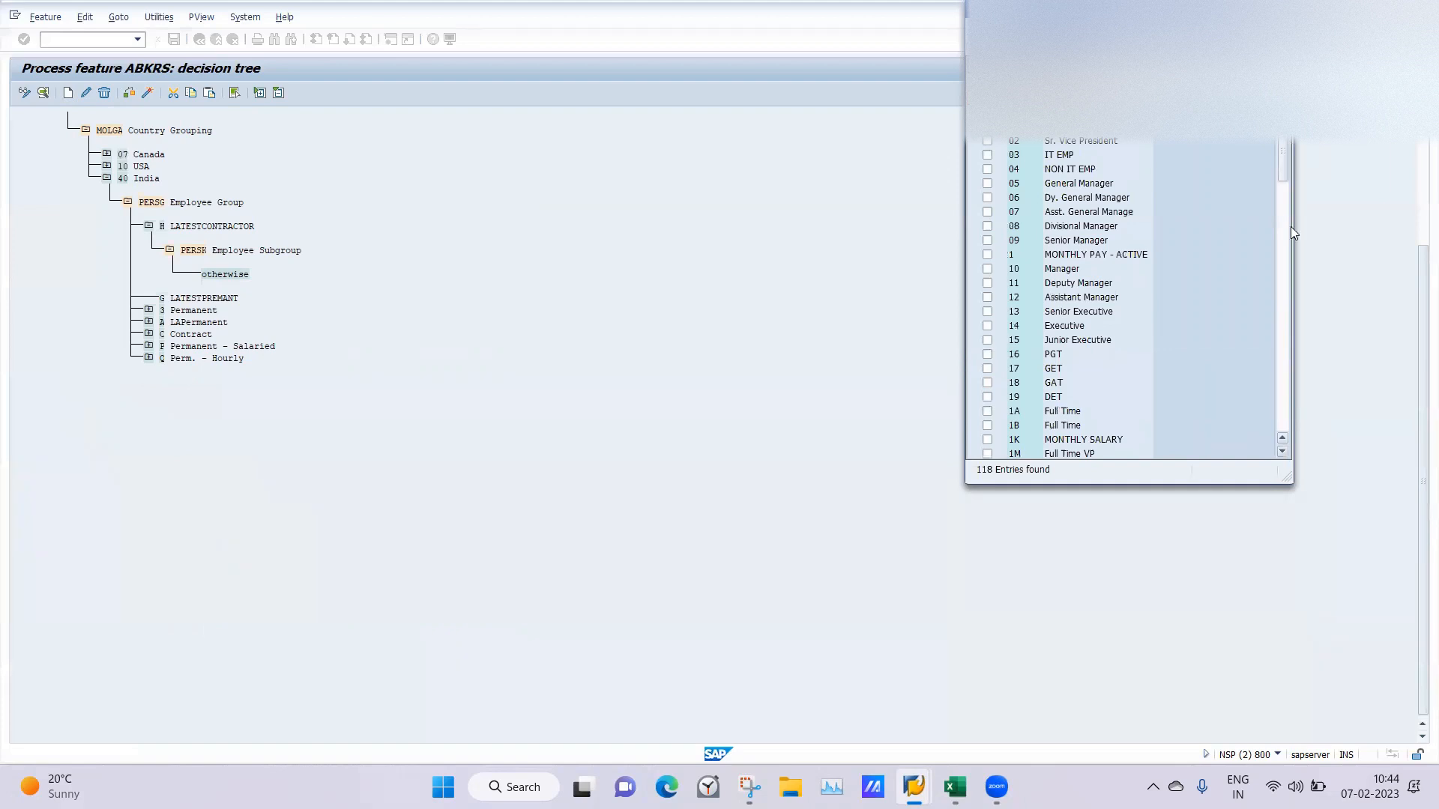
pyautogui.click(1283, 306)
pyautogui.click(1283, 305)
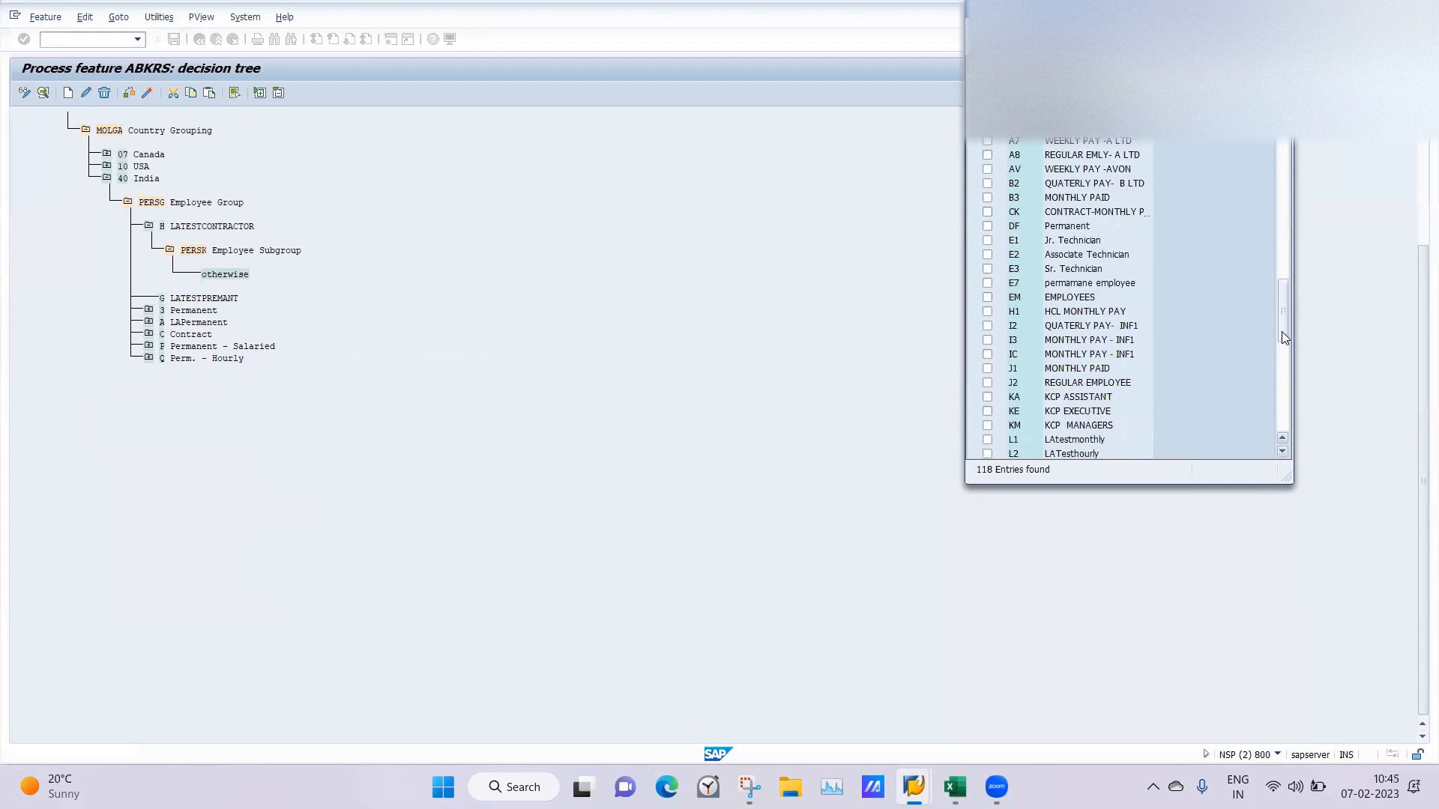
pyautogui.scroll(-5, 1282, 333)
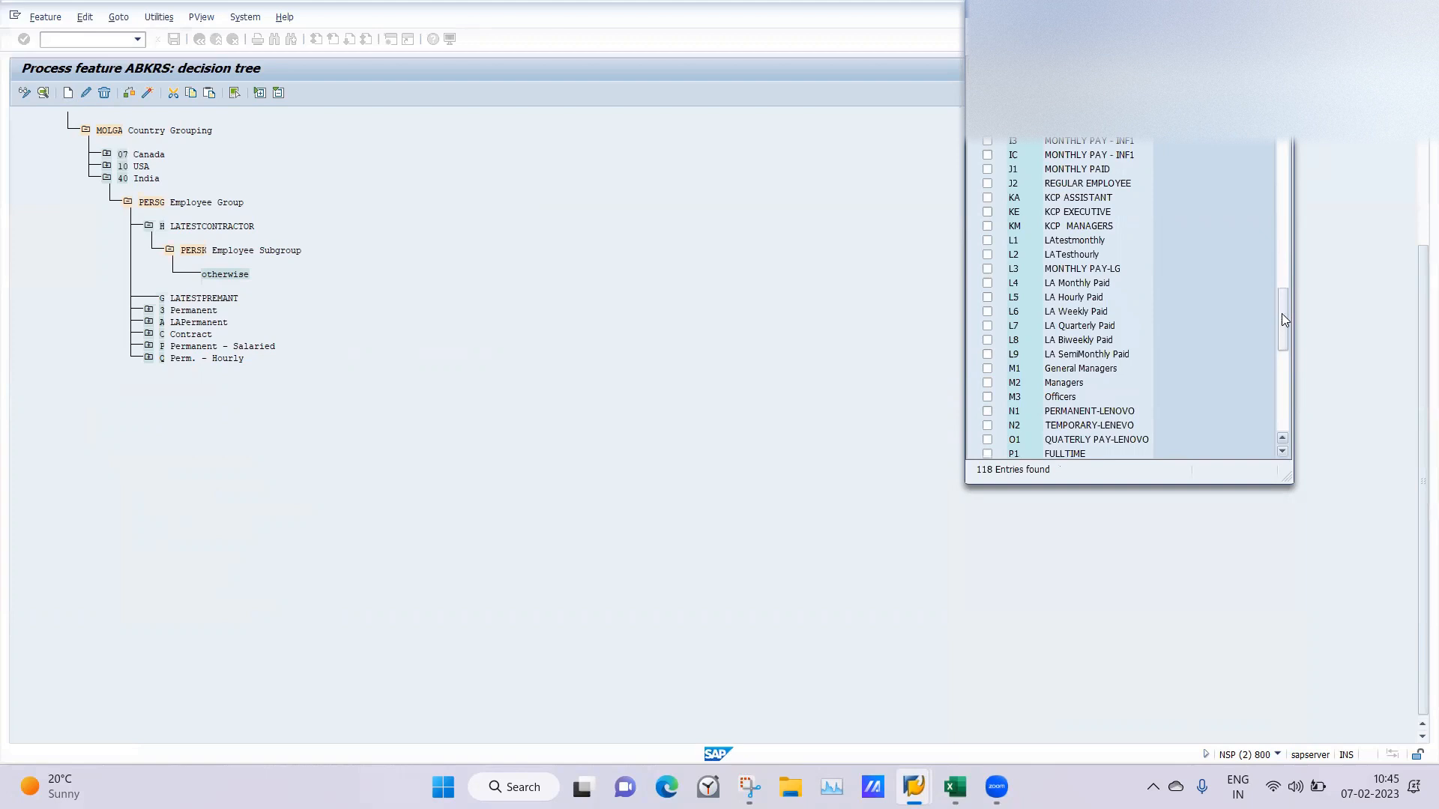
pyautogui.click(988, 241)
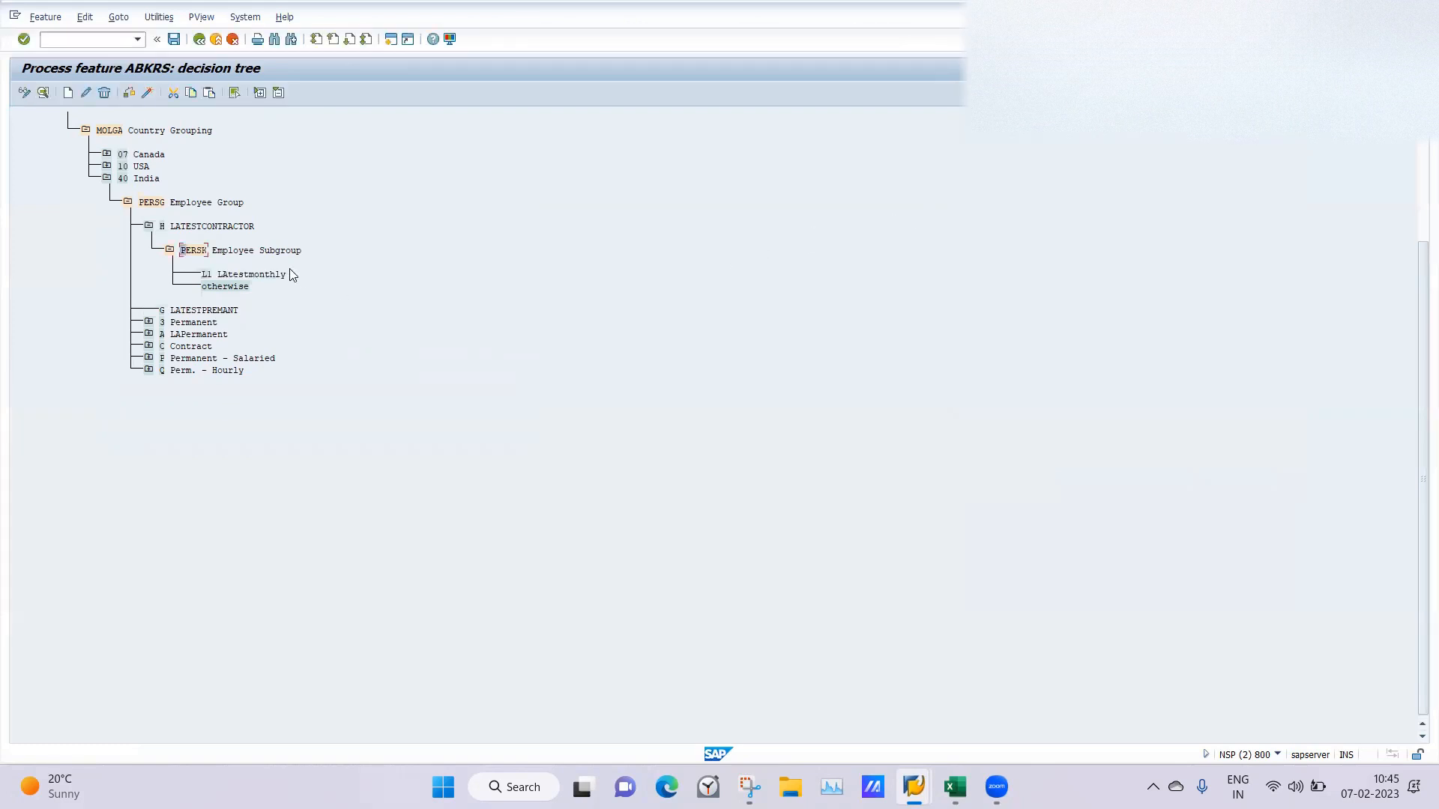
# Create a return value node LD under employee subgroup L1 LAtestmonthly, consulting the payroll area notes in the Excel workbook SAP HCM.
pyautogui.click(207, 275)
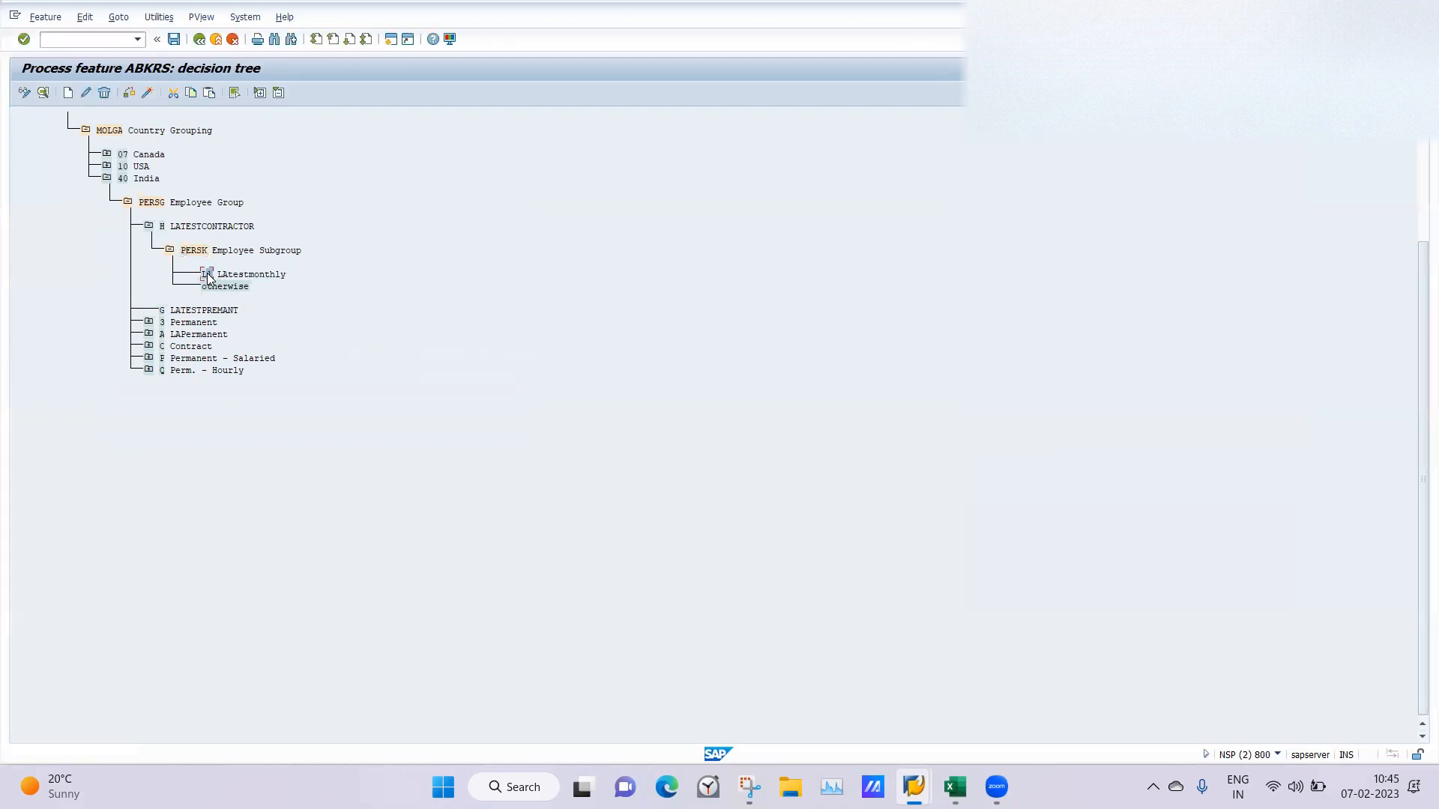
pyautogui.click(68, 93)
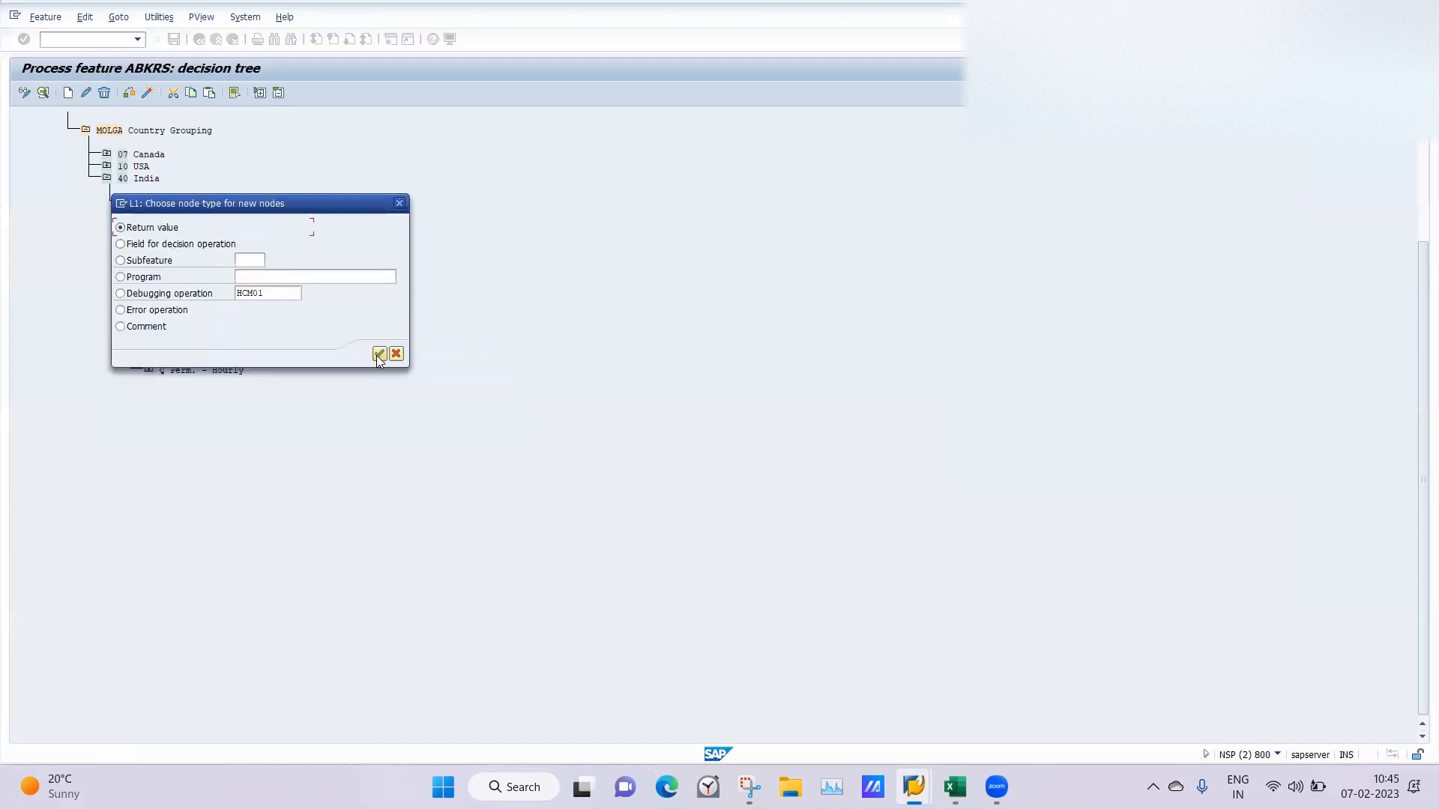
pyautogui.click(380, 354)
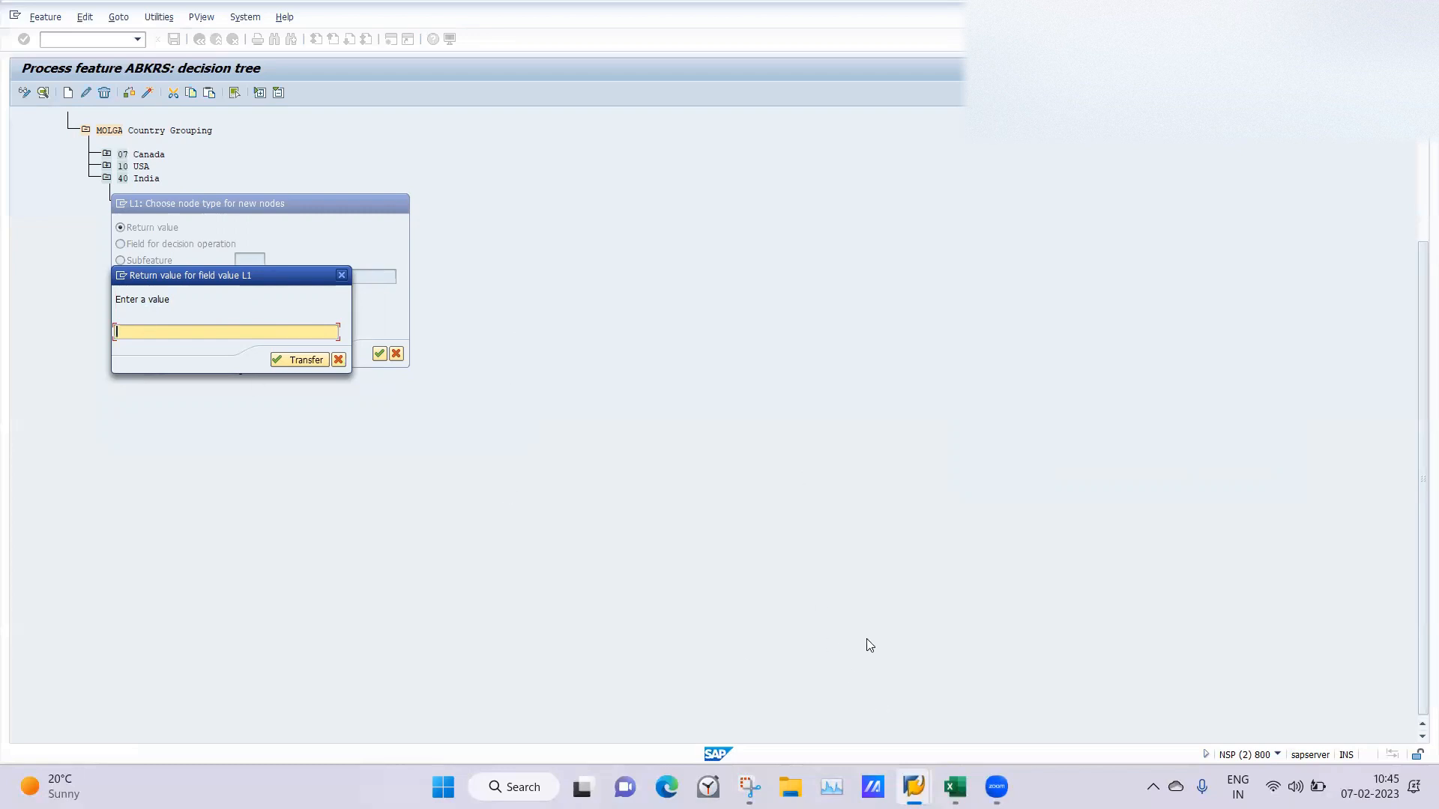
pyautogui.moveTo(952, 783)
pyautogui.click(954, 787)
pyautogui.click(738, 604)
pyautogui.click(914, 787)
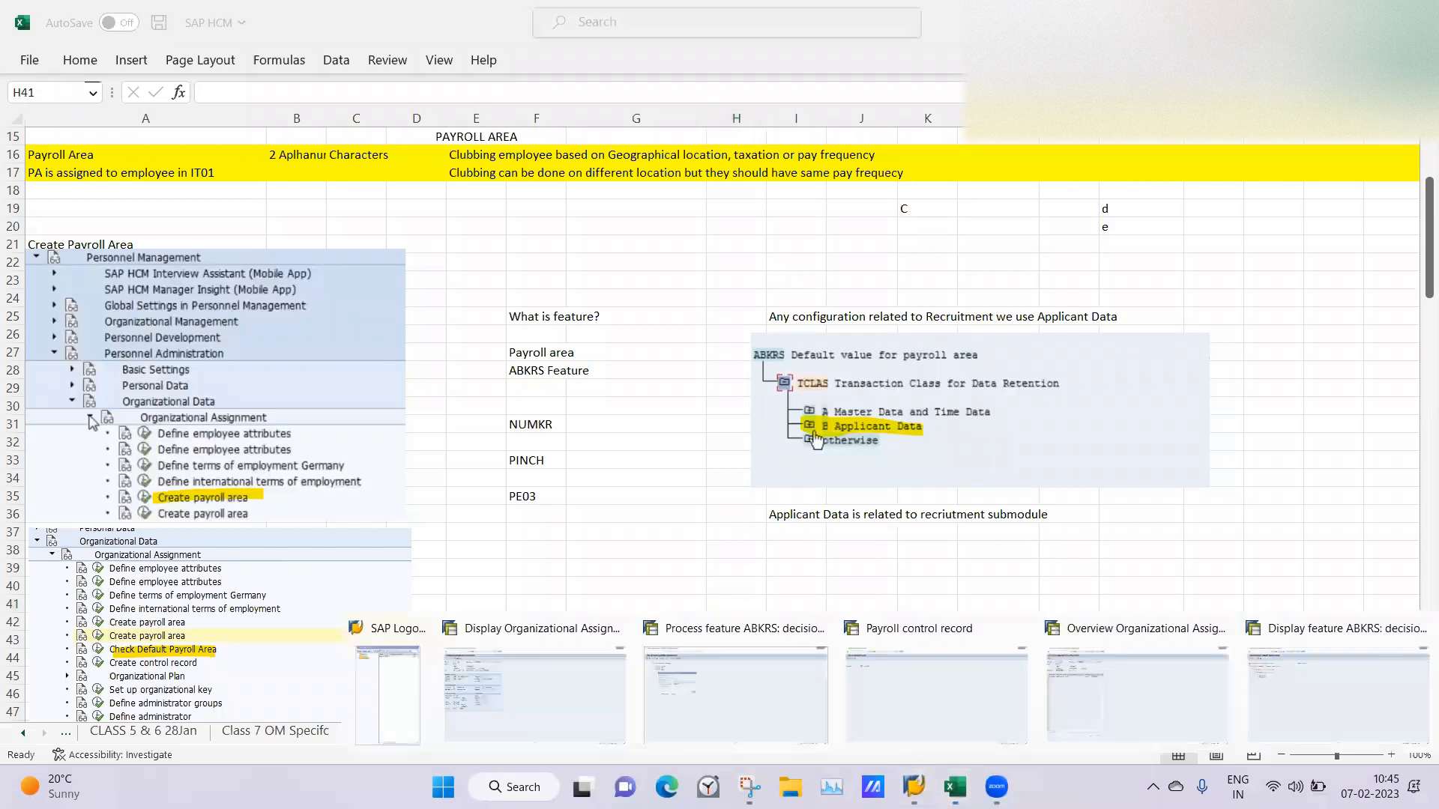
pyautogui.click(720, 707)
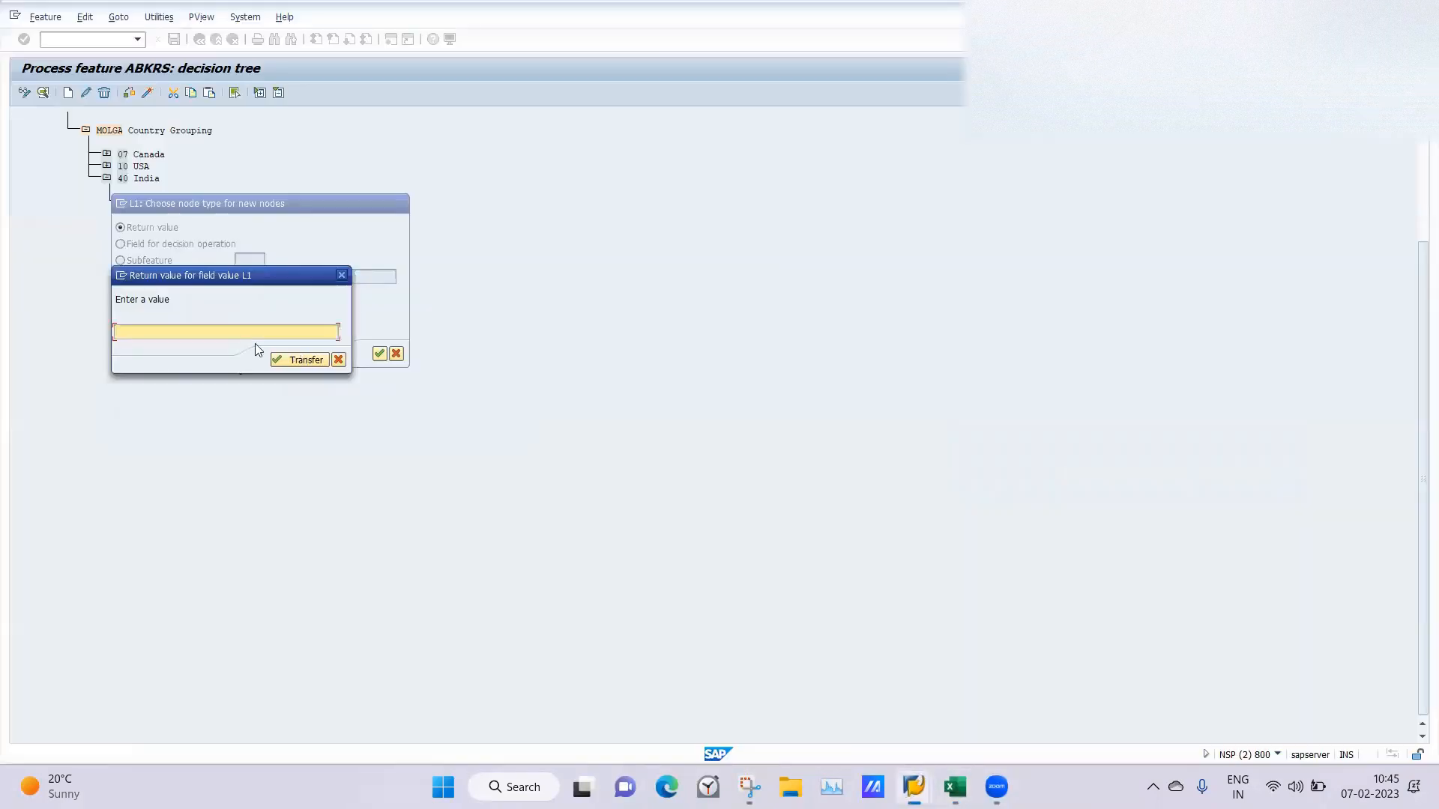
pyautogui.press('Return')
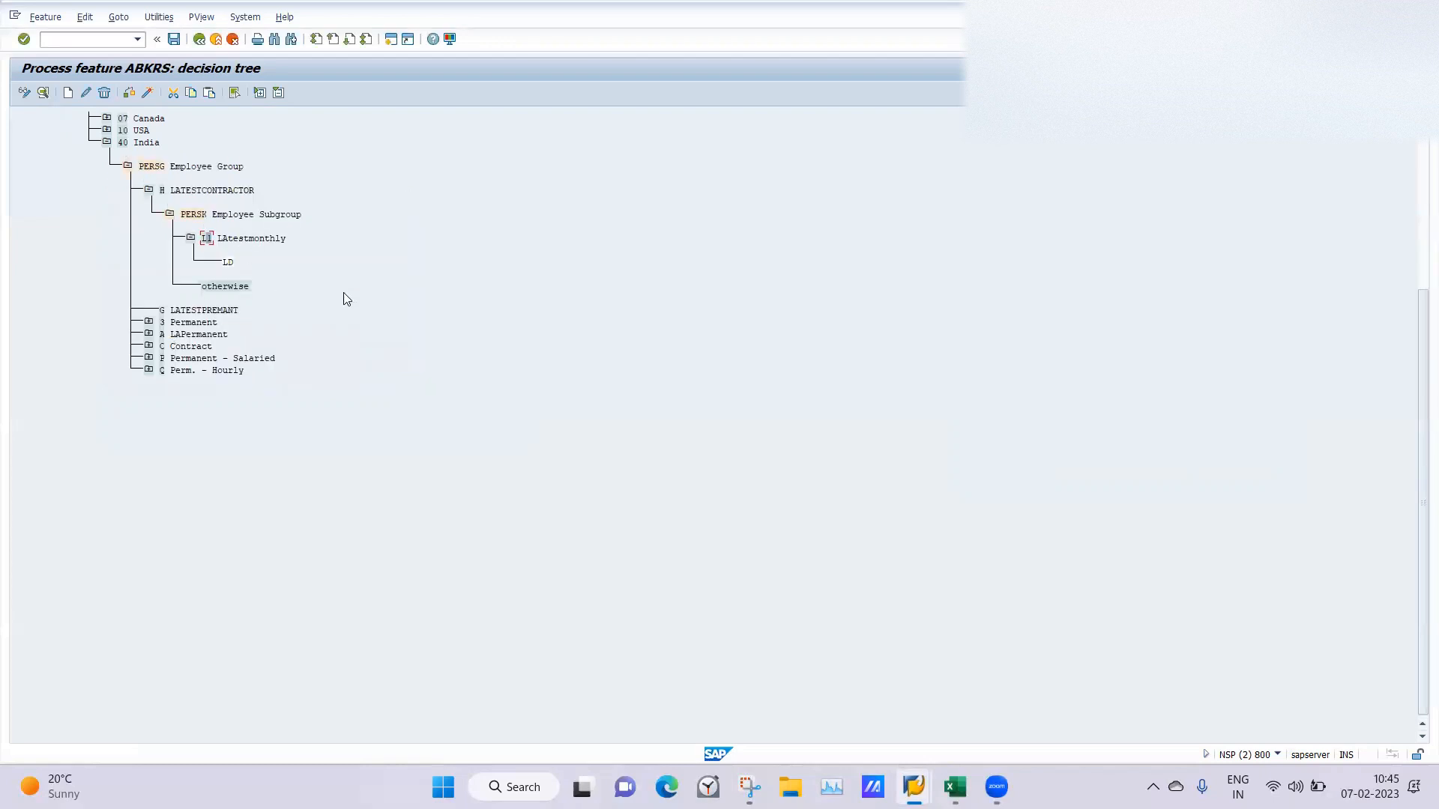
# Open transaction PA03 in a new session and display the payroll control record of payroll area LD.
pyautogui.click(55, 39)
pyautogui.write('/OPA03')
pyautogui.press('Return')
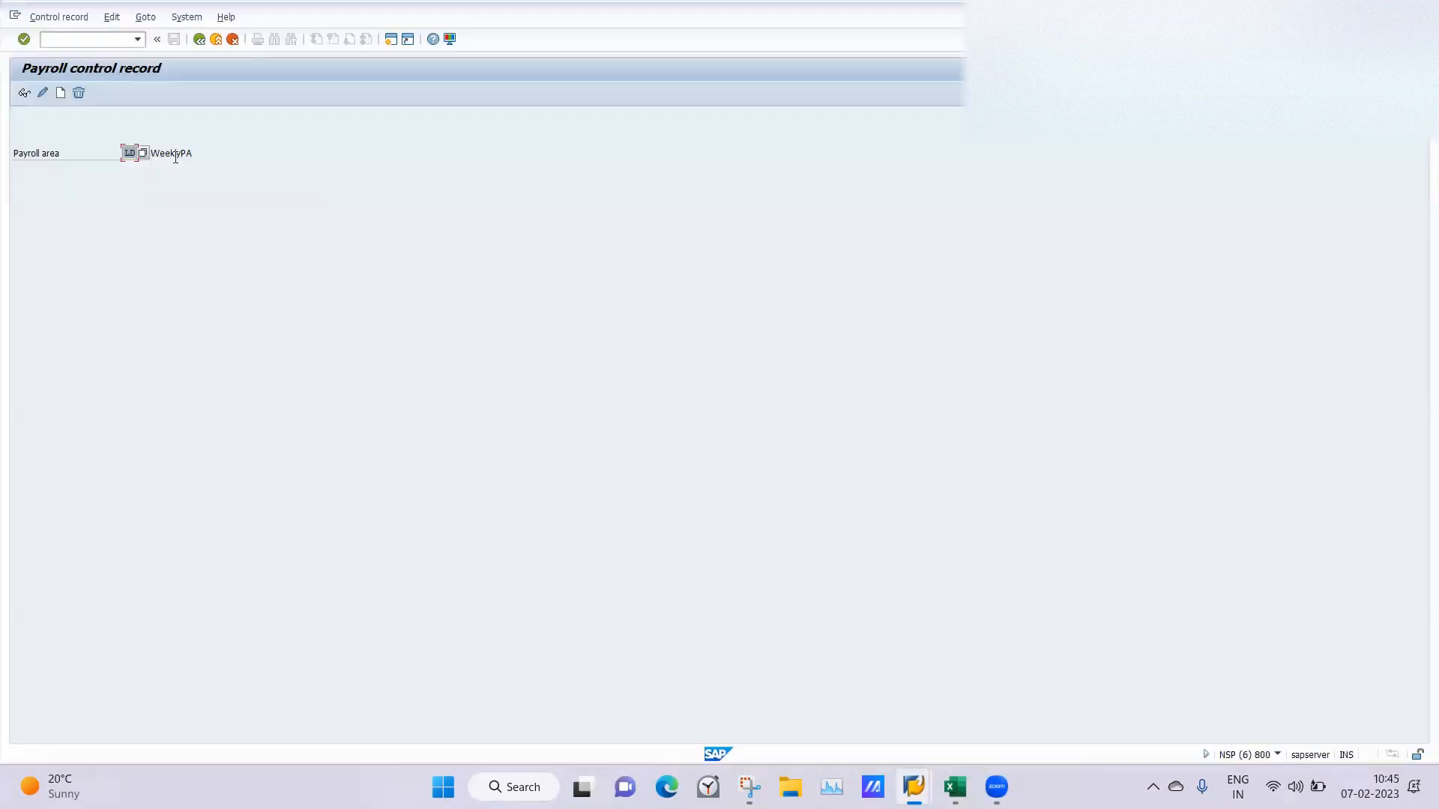
pyautogui.click(24, 92)
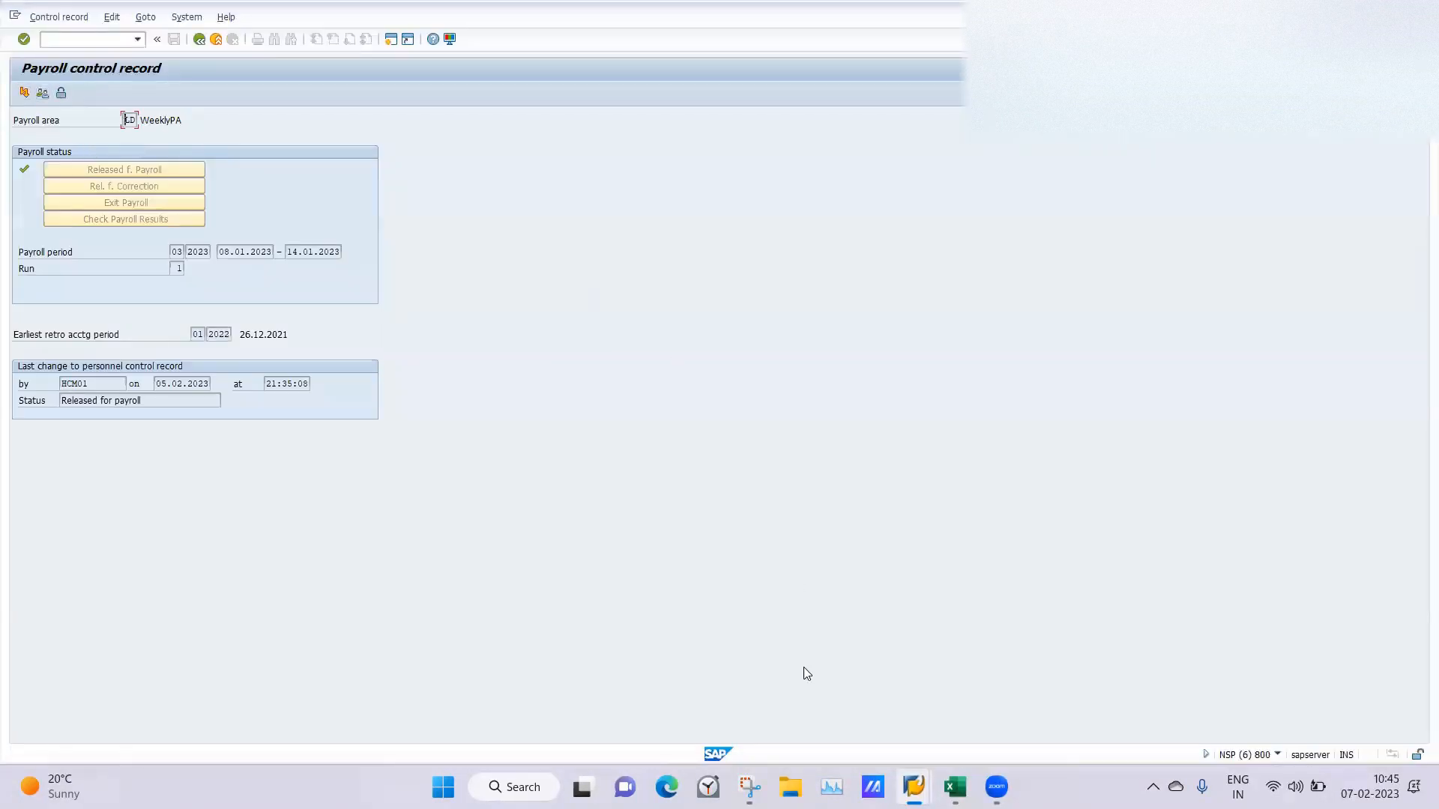
pyautogui.moveTo(912, 780)
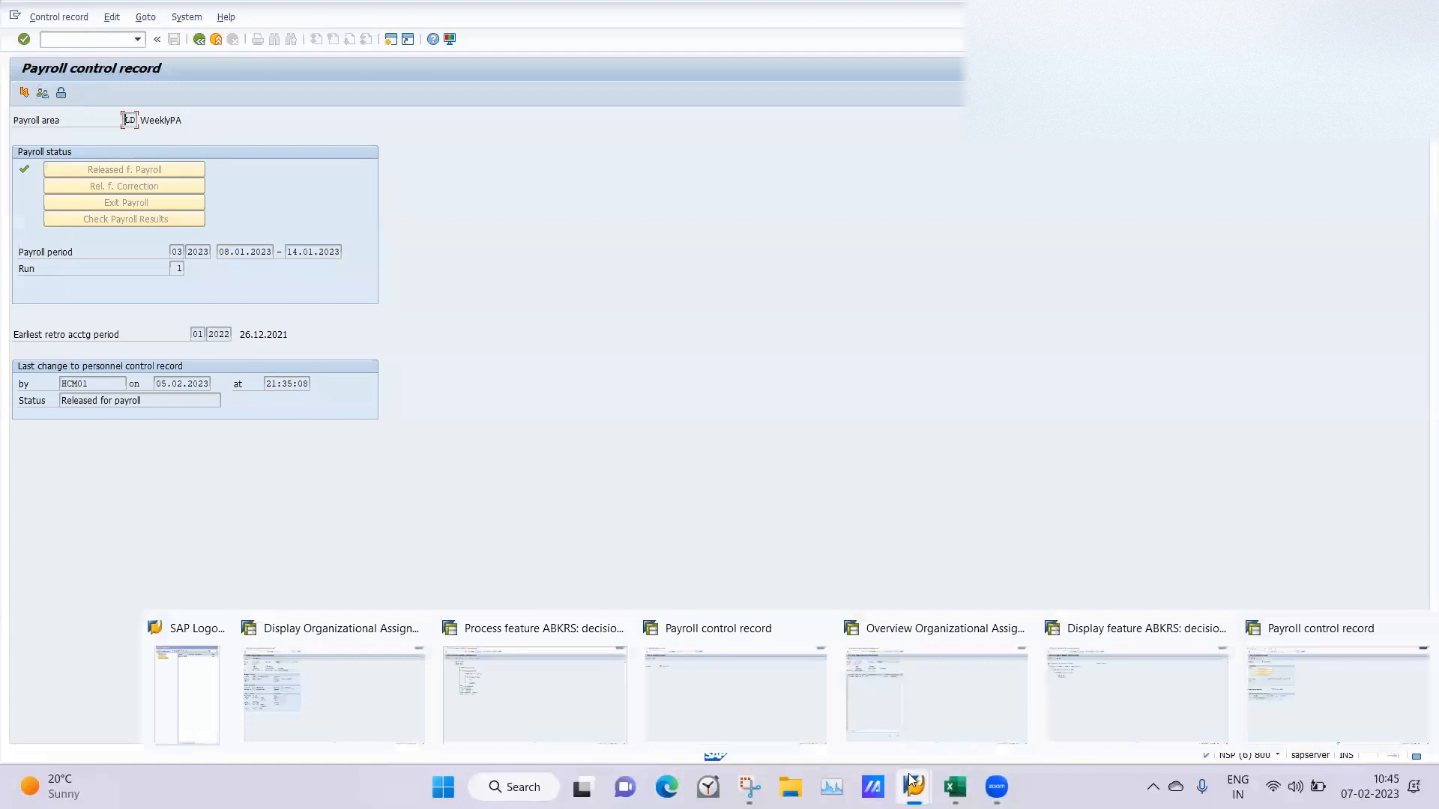
# In the ABKRS decision tree, examine the return values under India's 3 Permanent and A LAPermanent, including subgroups L4 and L9.
pyautogui.click(566, 675)
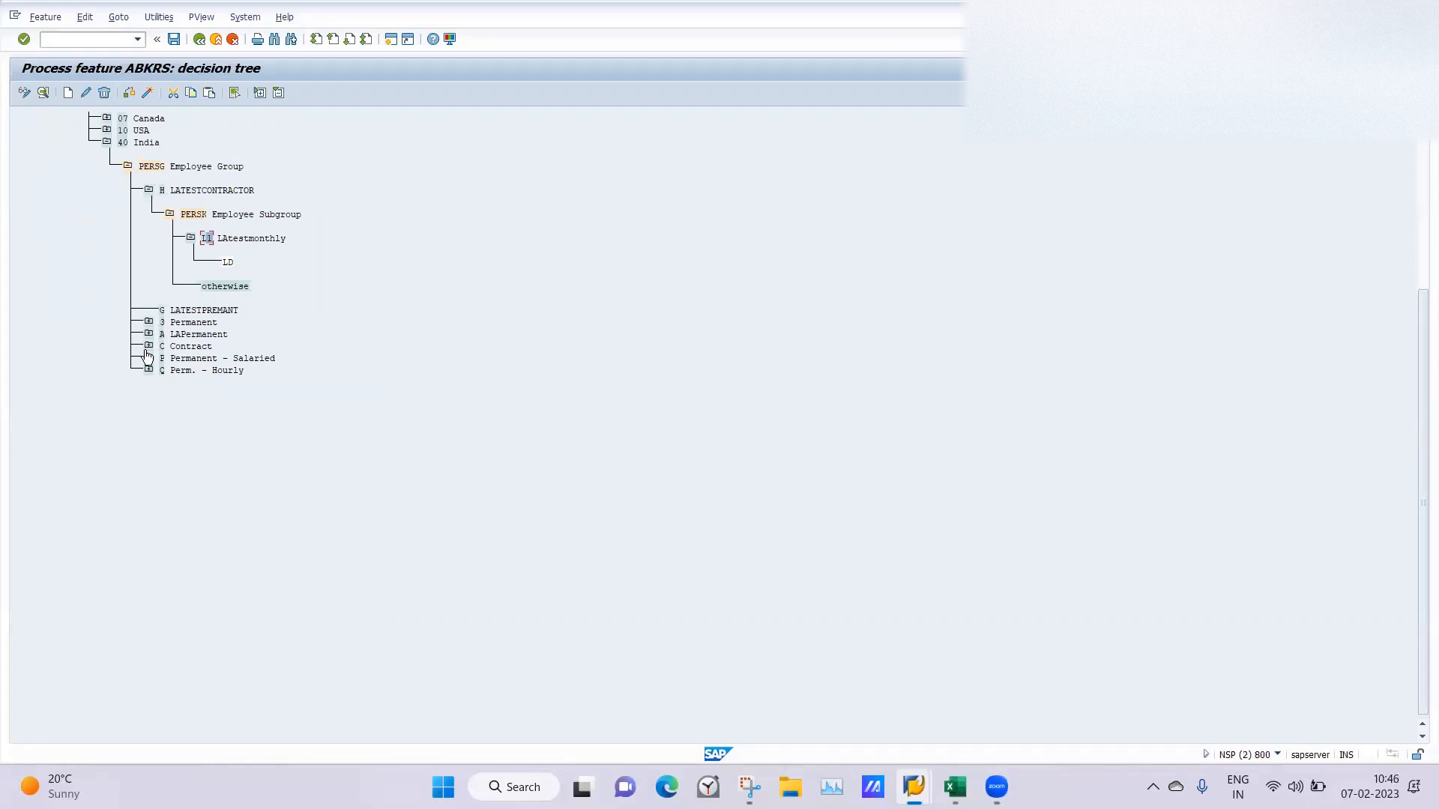
pyautogui.click(148, 322)
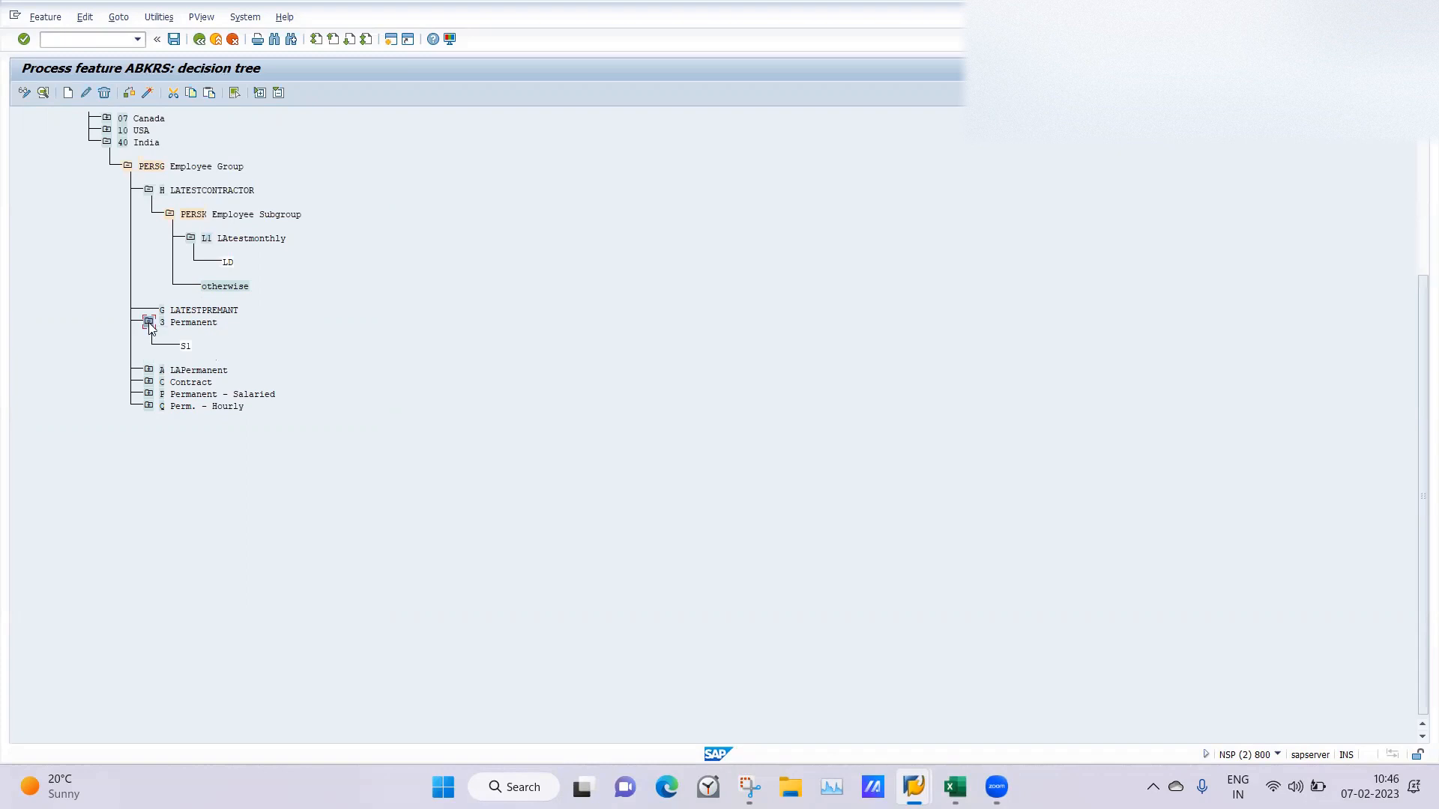
pyautogui.click(149, 334)
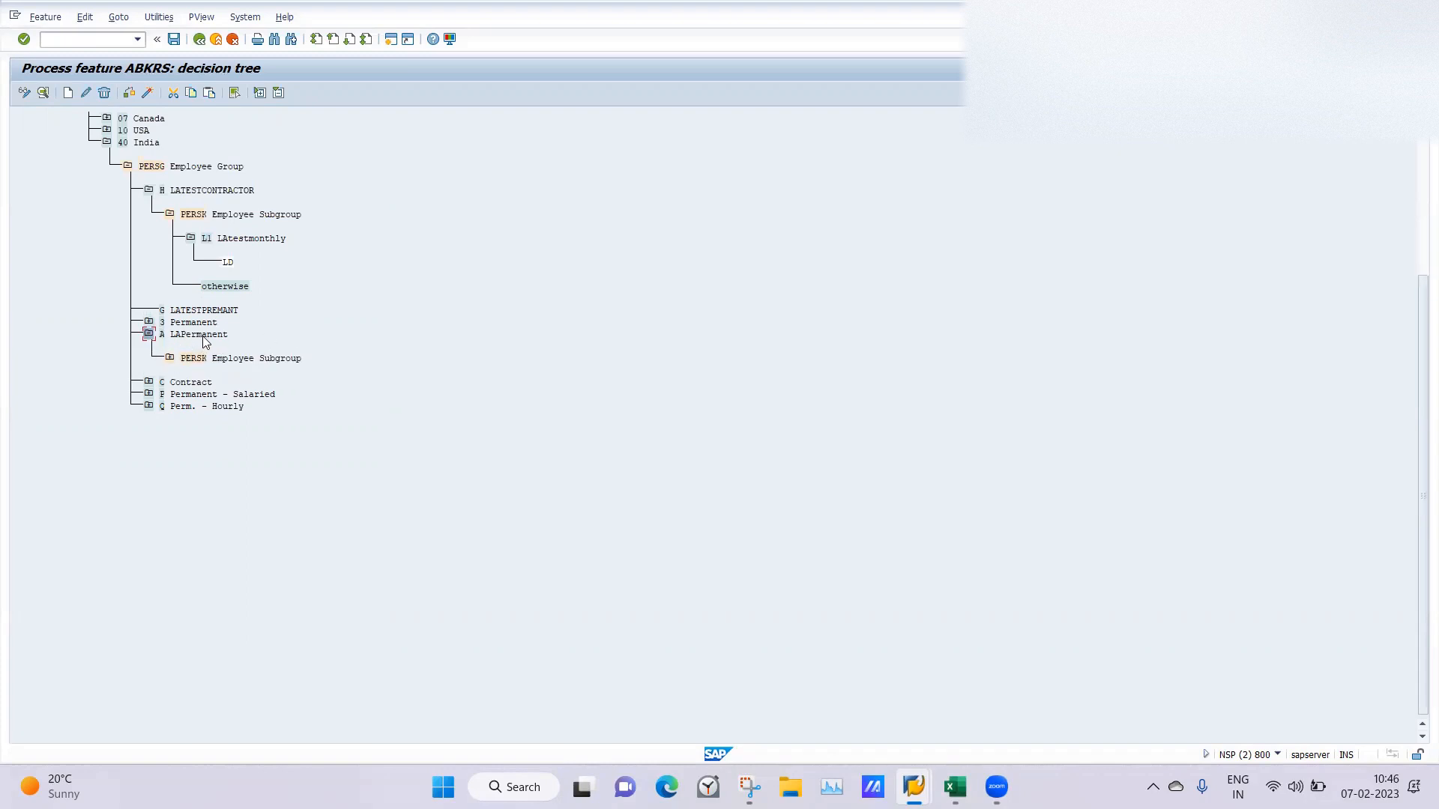
pyautogui.click(170, 359)
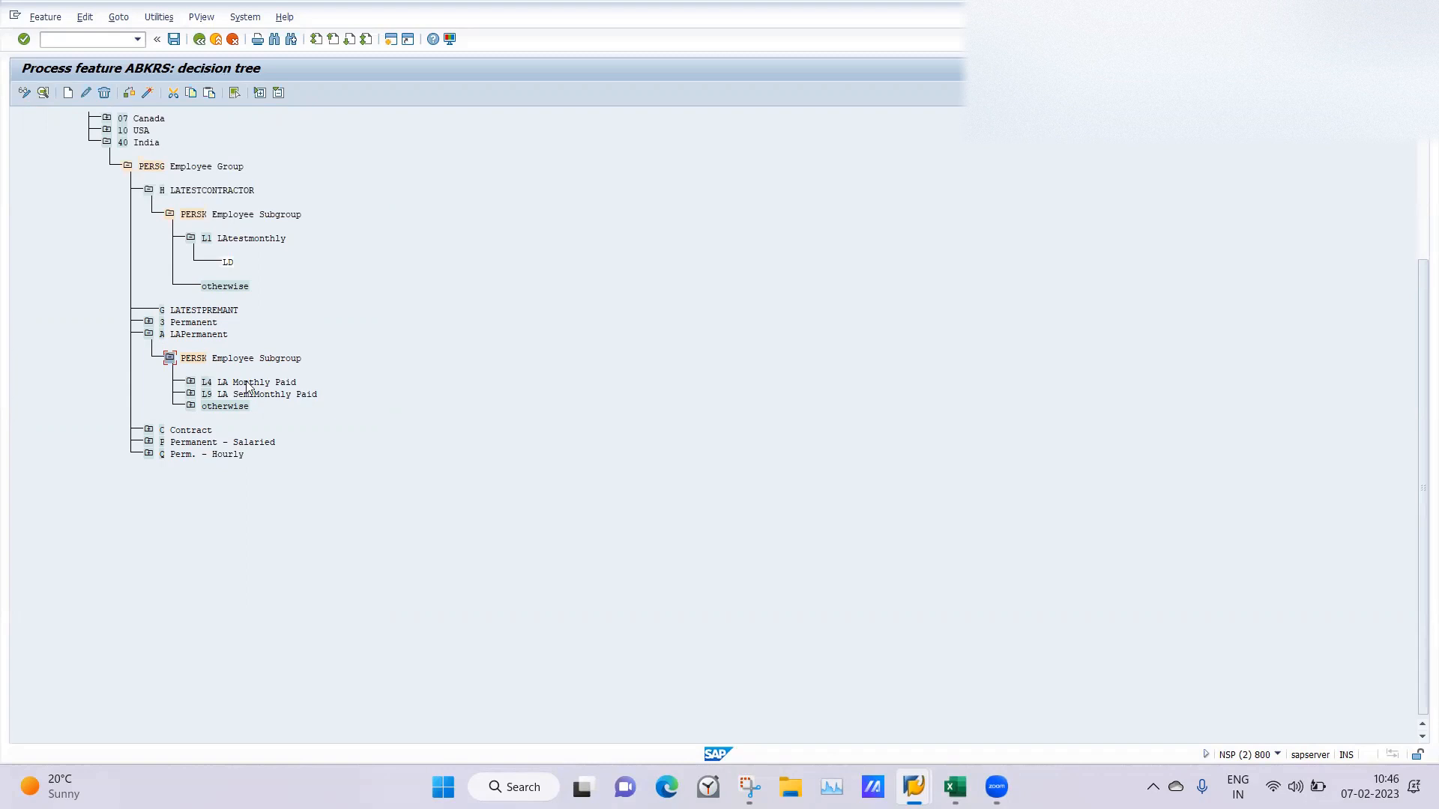
pyautogui.click(190, 383)
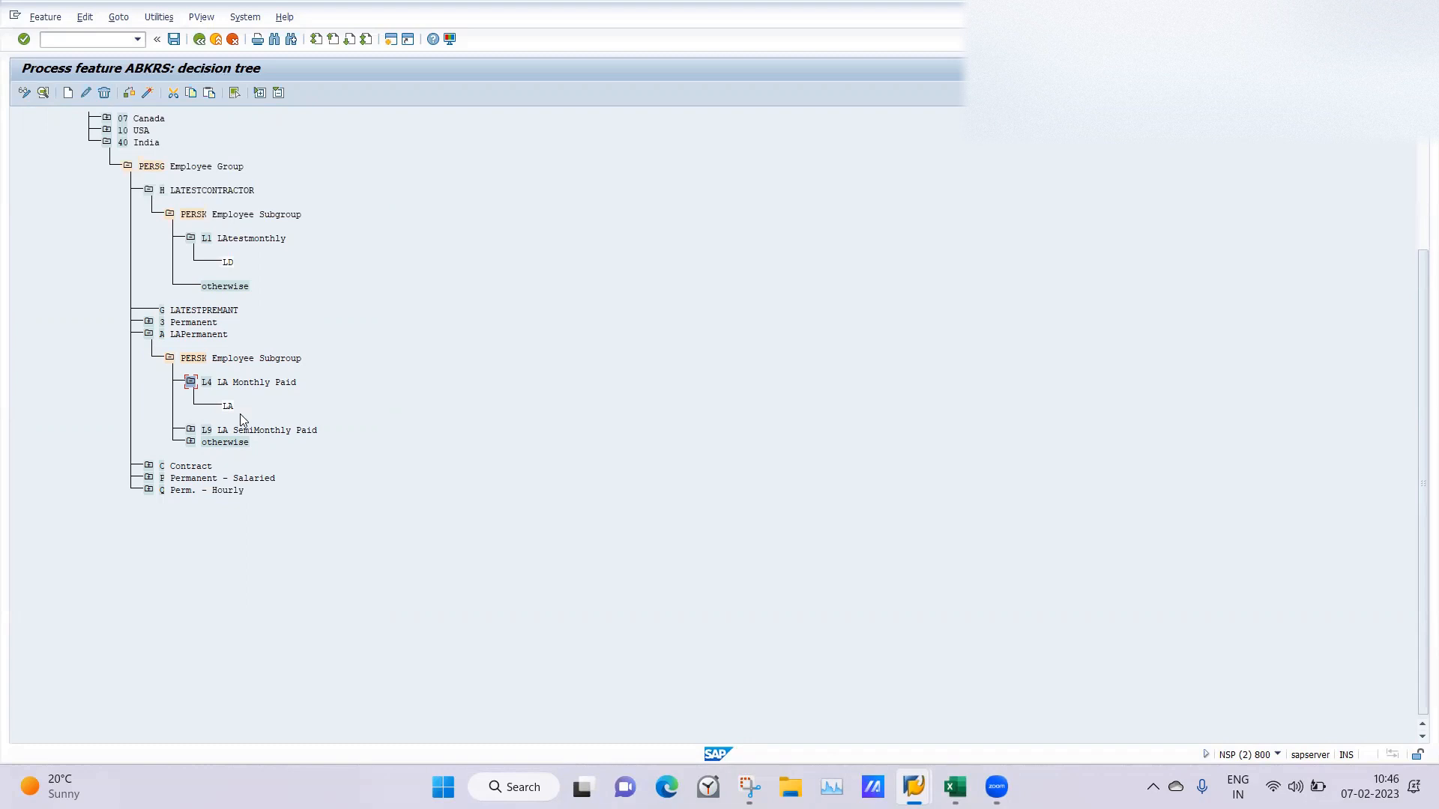
pyautogui.click(190, 432)
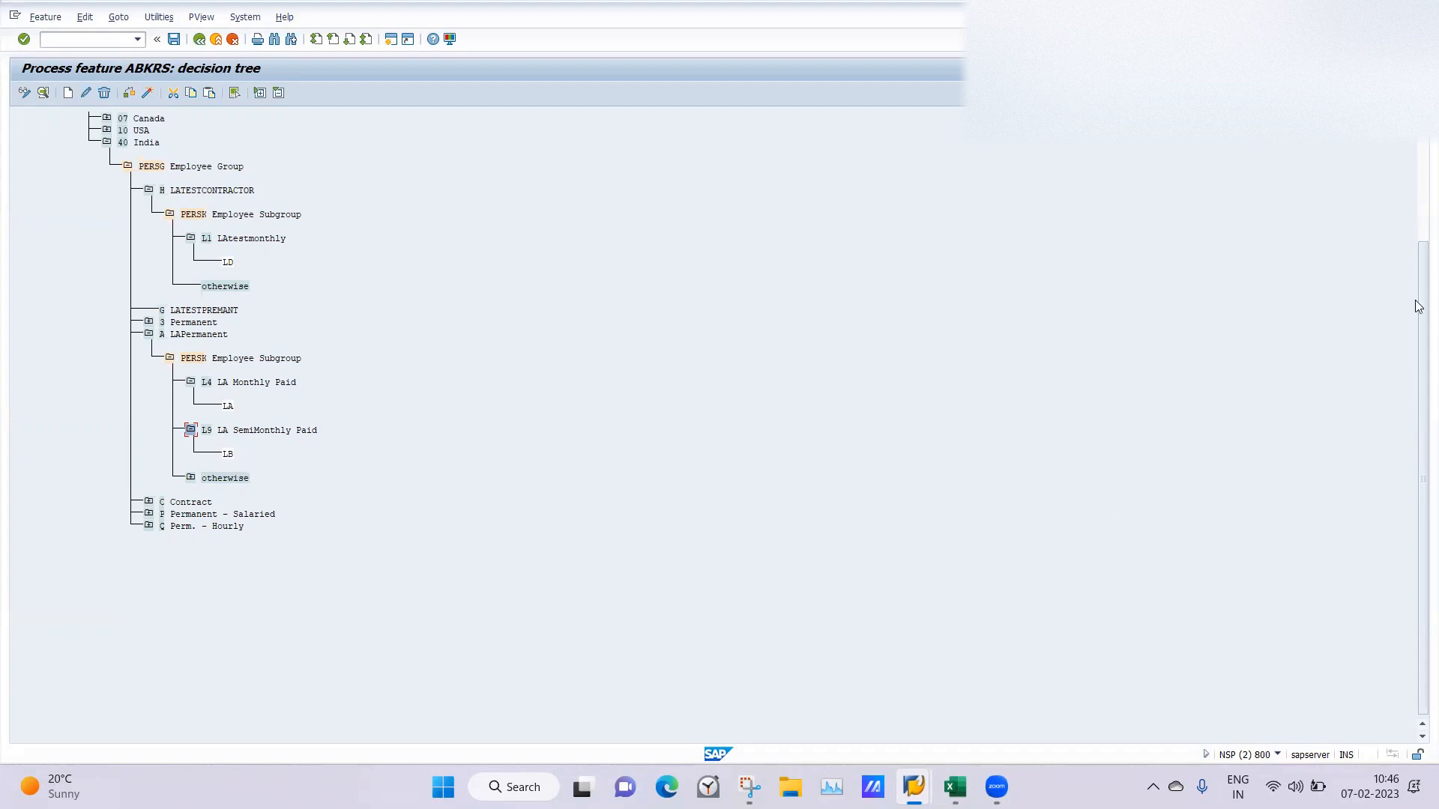
pyautogui.moveTo(1419, 279); pyautogui.dragTo(1409, 162)
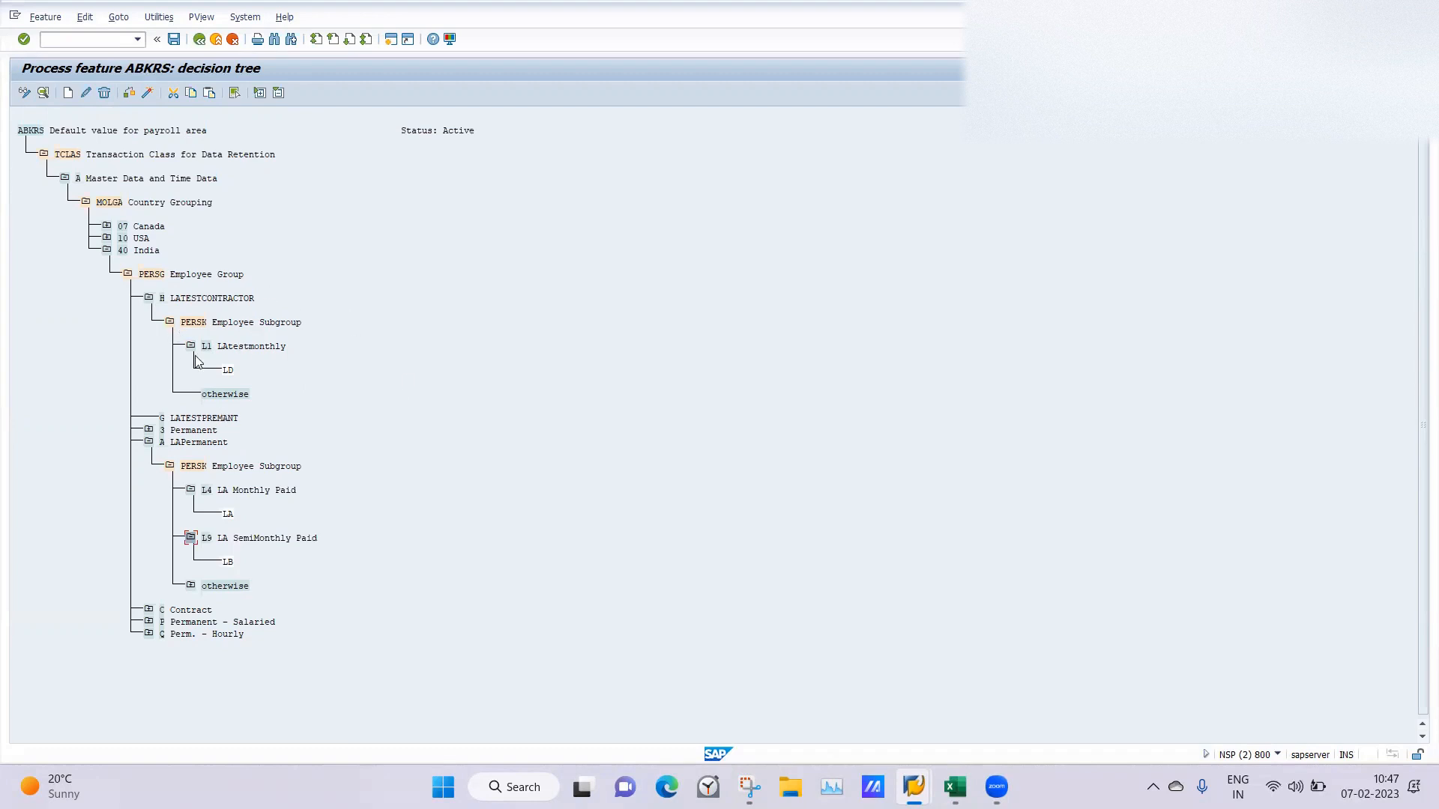
# Try to open an additional SAP session from the ABKRS decision tree.
pyautogui.click(196, 322)
pyautogui.press('Return')
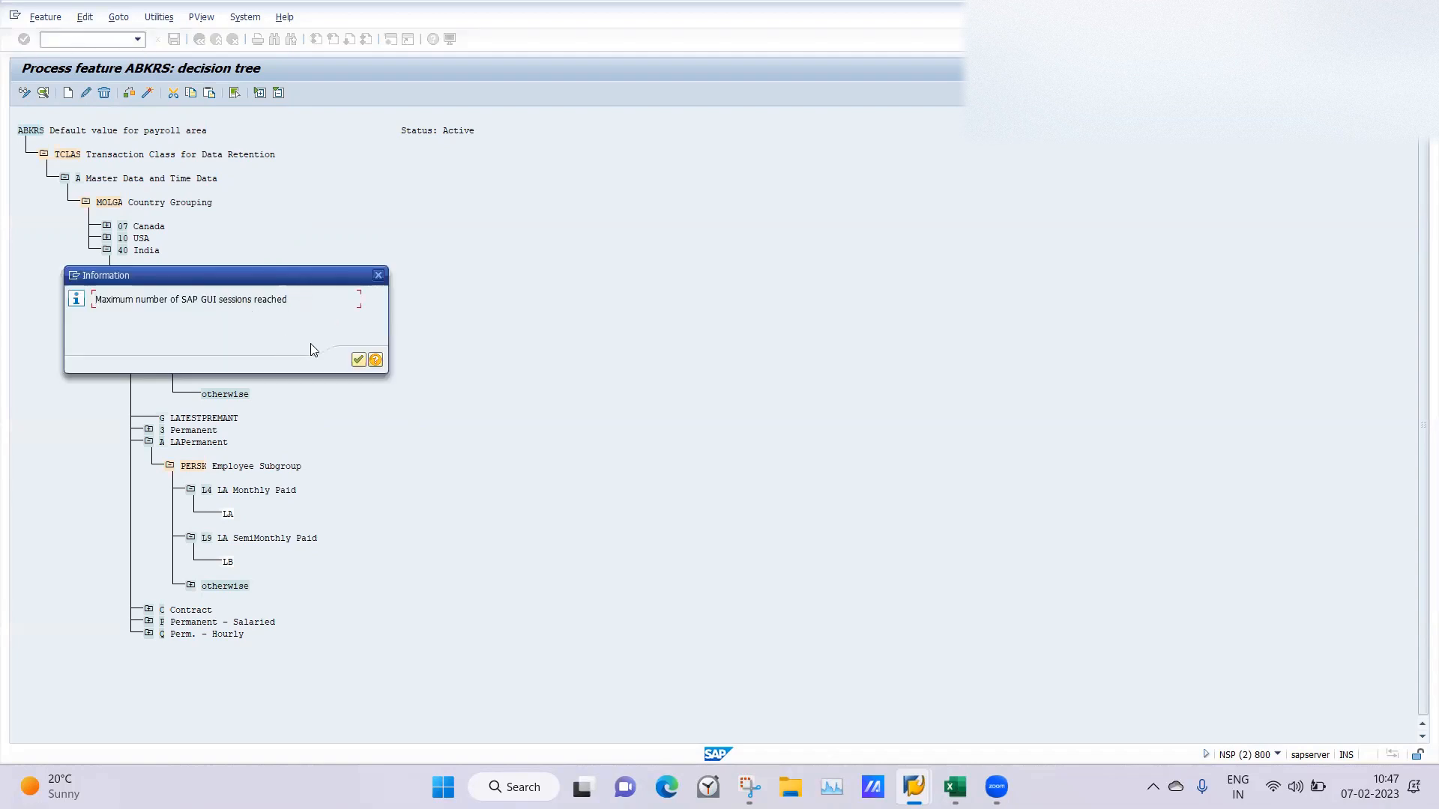
pyautogui.click(379, 275)
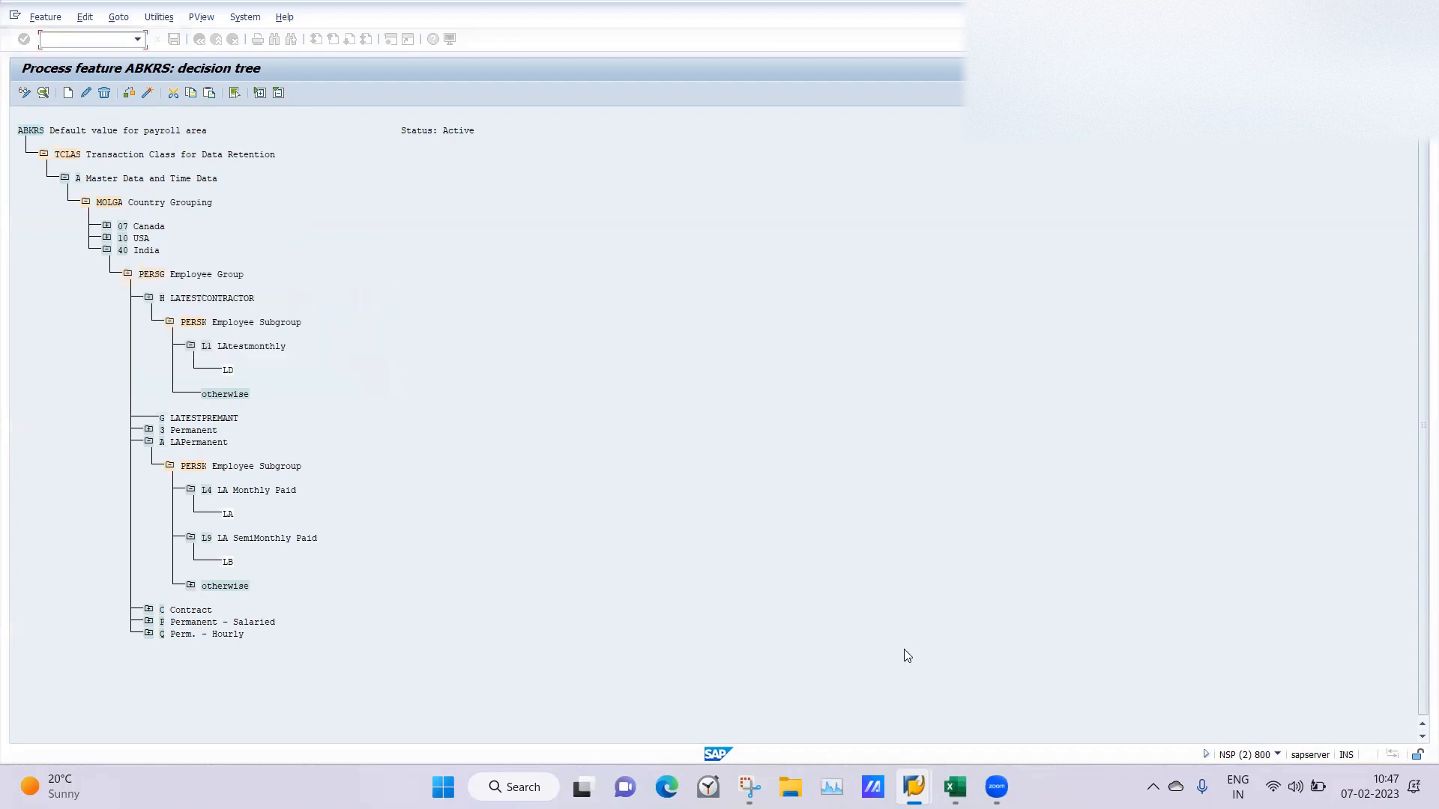
# Open transaction PA40 in the empty payroll control record session and clear the prefilled personnel number.
pyautogui.moveTo(913, 787)
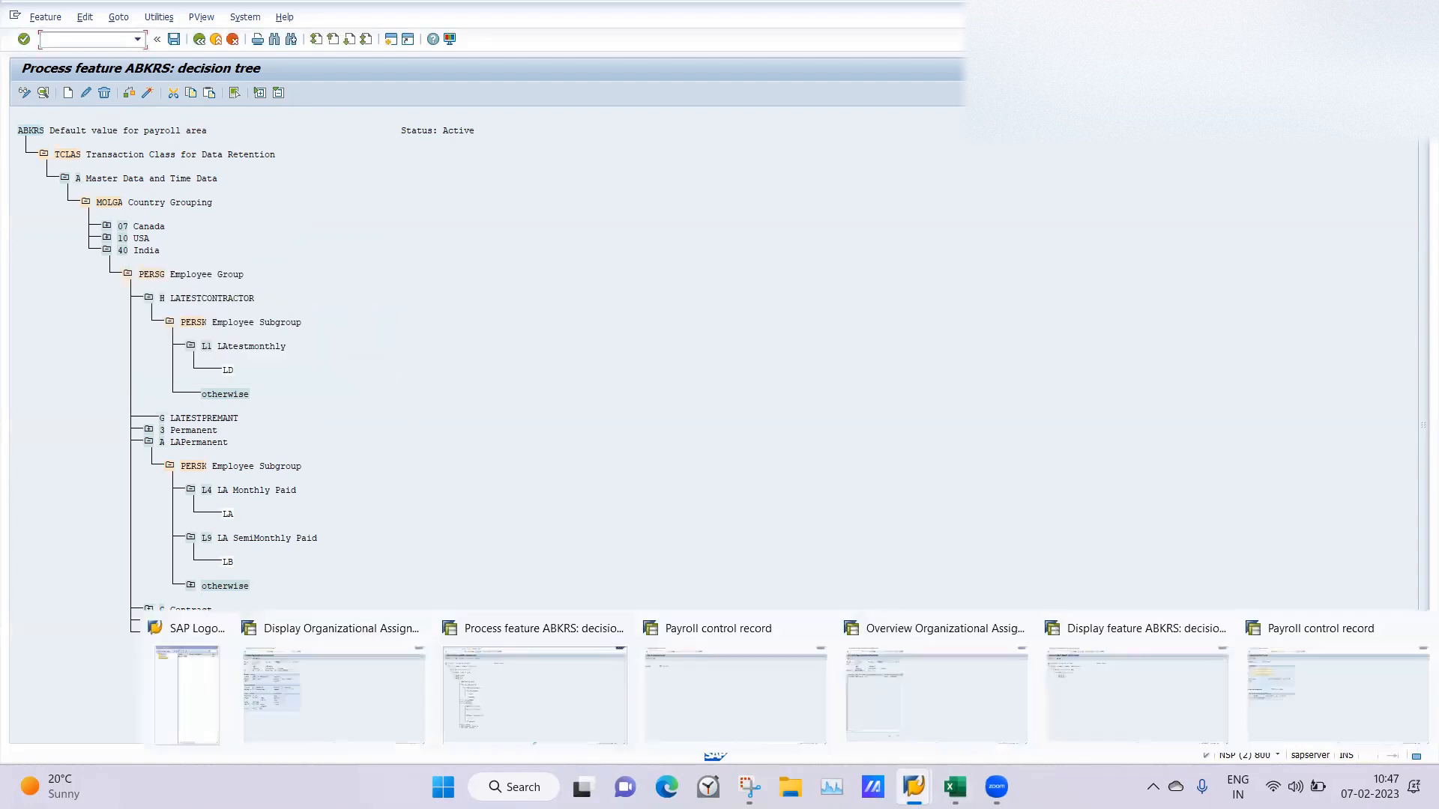
pyautogui.click(743, 686)
pyautogui.click(67, 38)
pyautogui.write('/npa40')
pyautogui.press('Return')
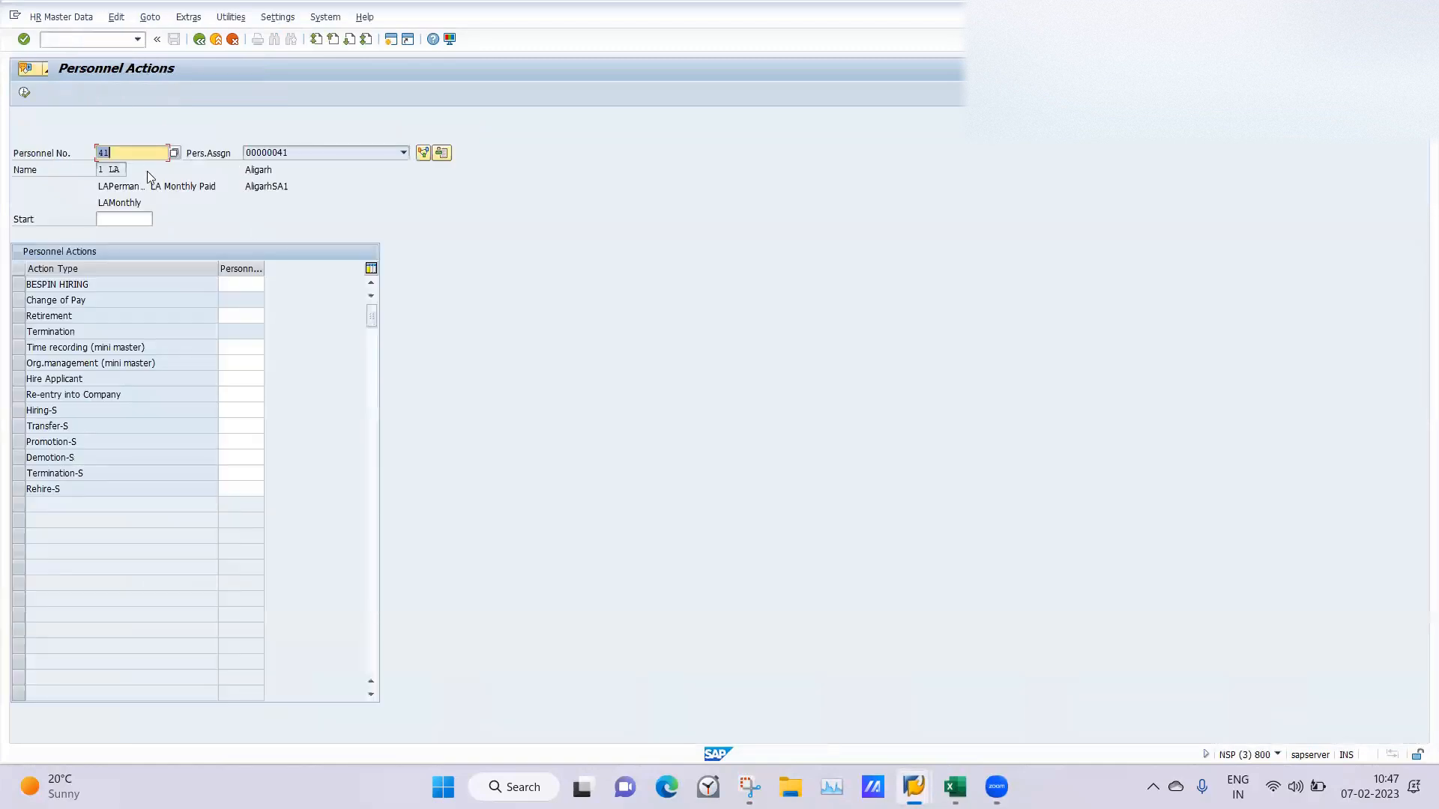
pyautogui.press('BackSpace')
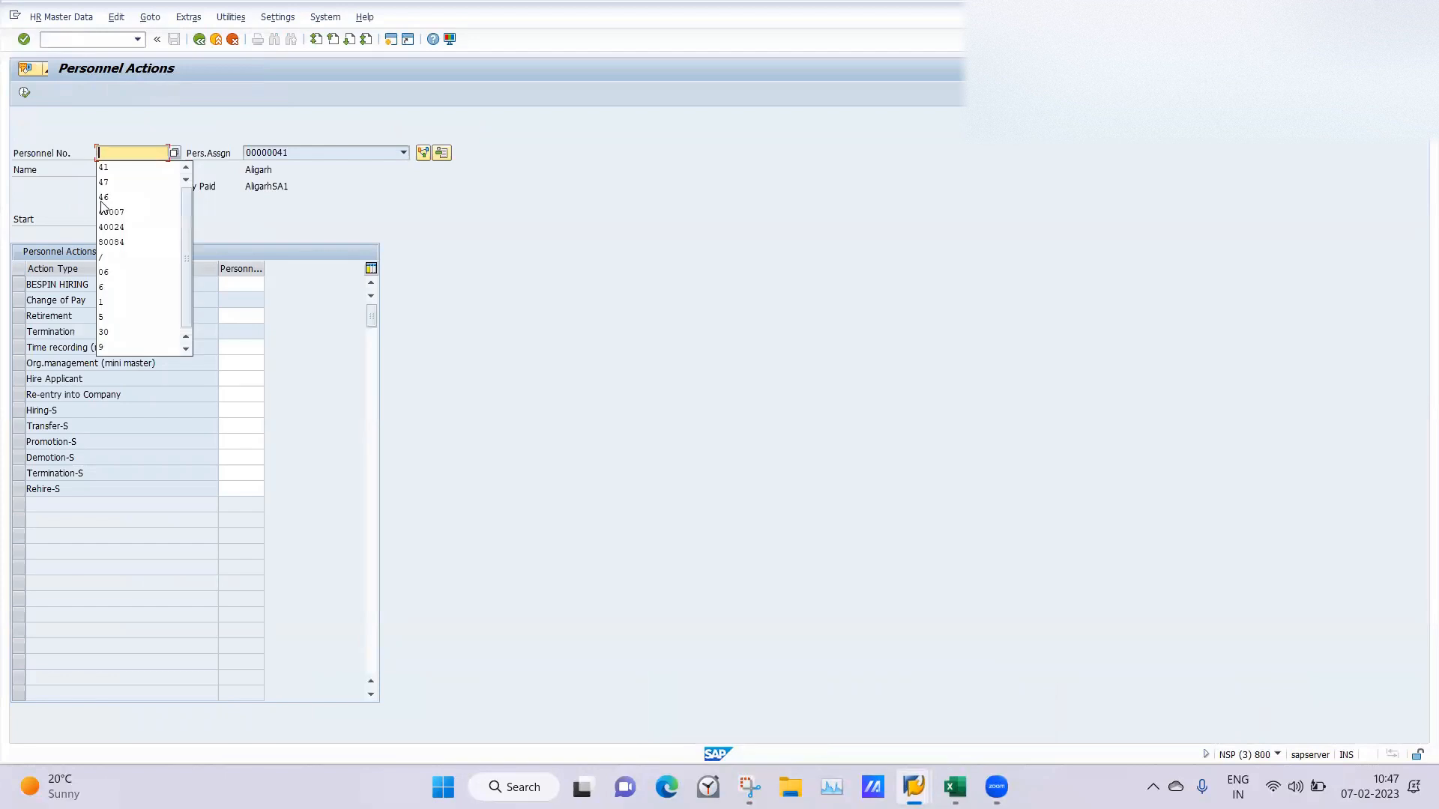
# Restart transaction PA40 and clear the personnel number again.
pyautogui.click(63, 40)
pyautogui.write('/npa40')
pyautogui.press('Return')
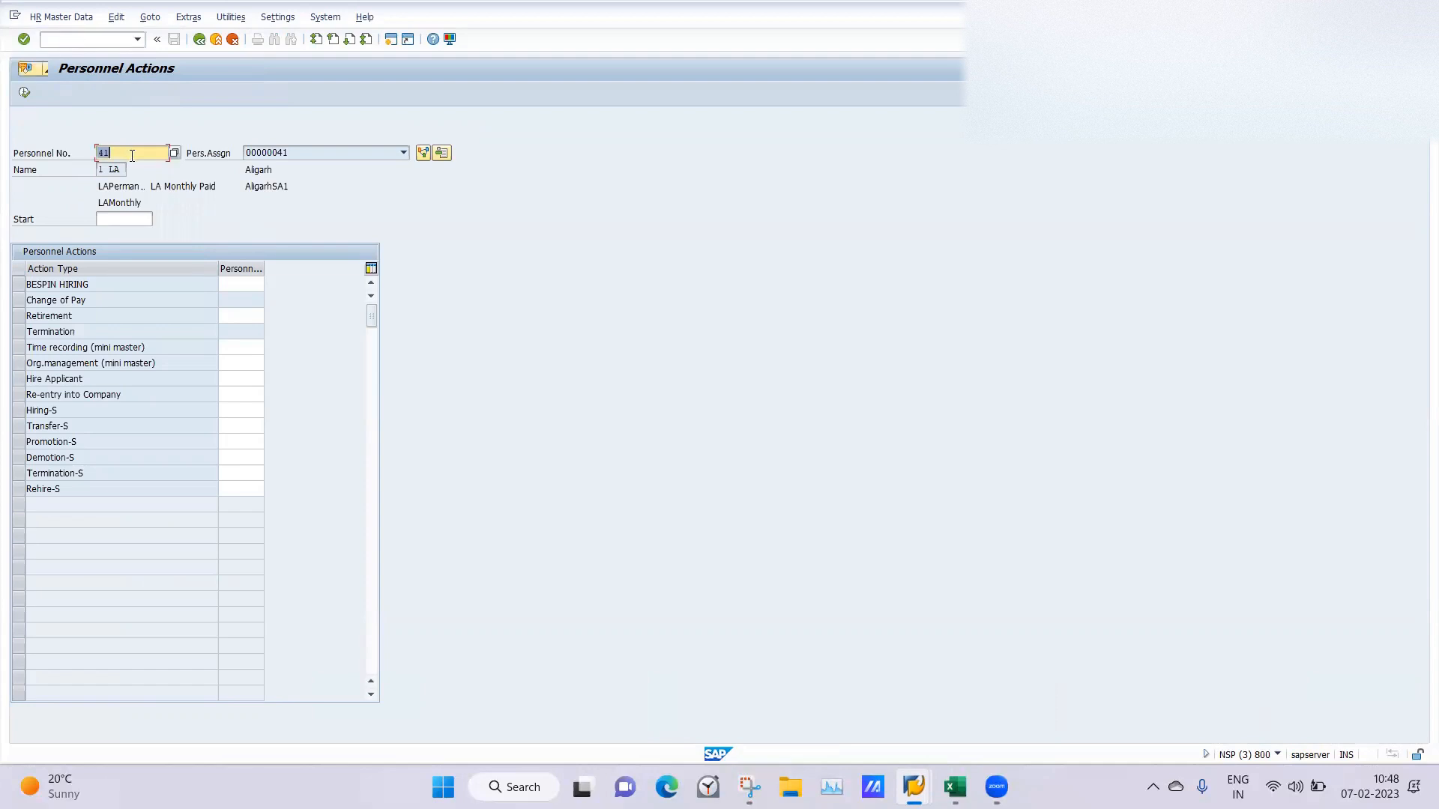
pyautogui.press('BackSpace')
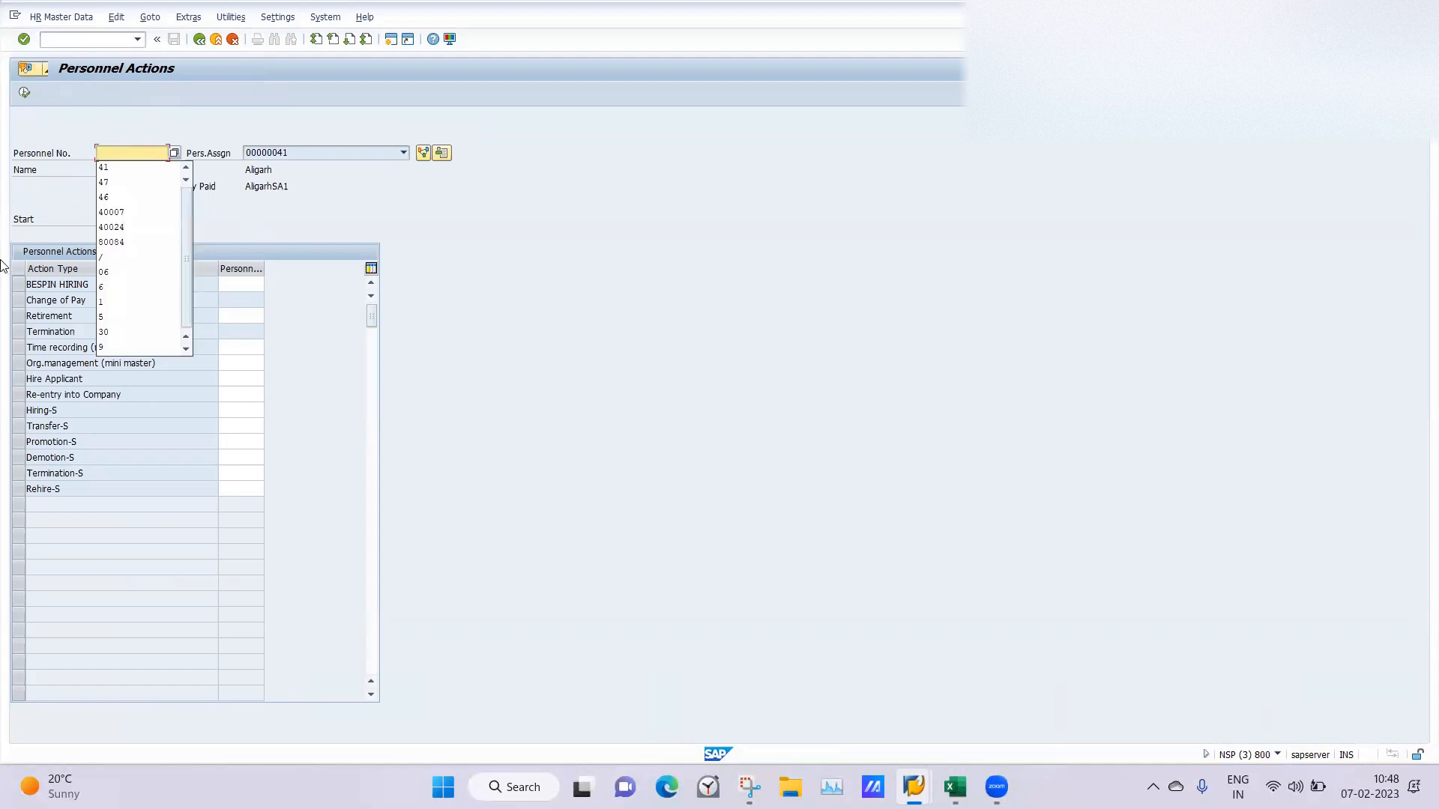
pyautogui.press('Escape')
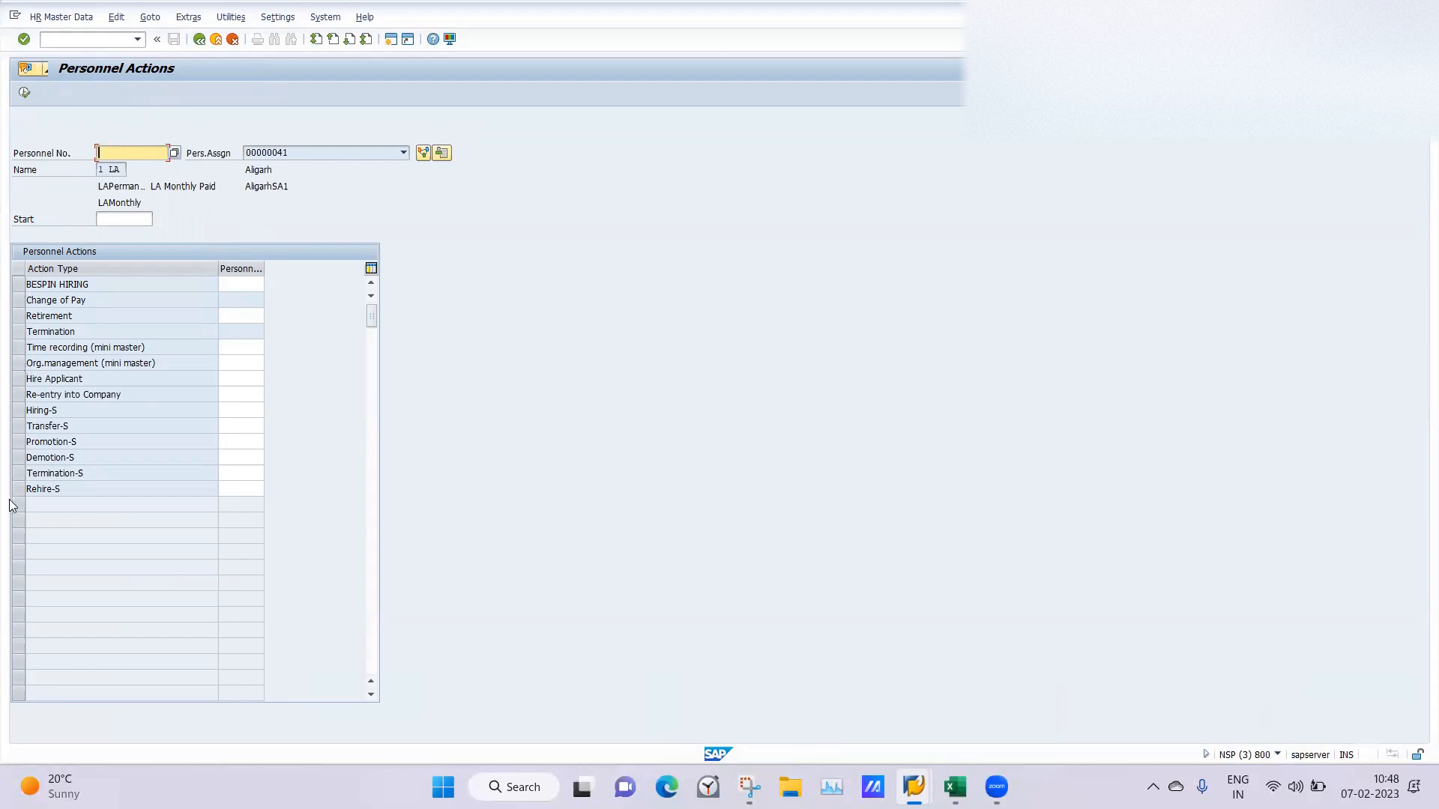
pyautogui.click(70, 42)
pyautogui.press('Return')
pyautogui.press('Return')
# Check the user parameters with transaction SU3 in the organizational assignment session, then return to the Personnel Actions session.
pyautogui.moveTo(913, 786)
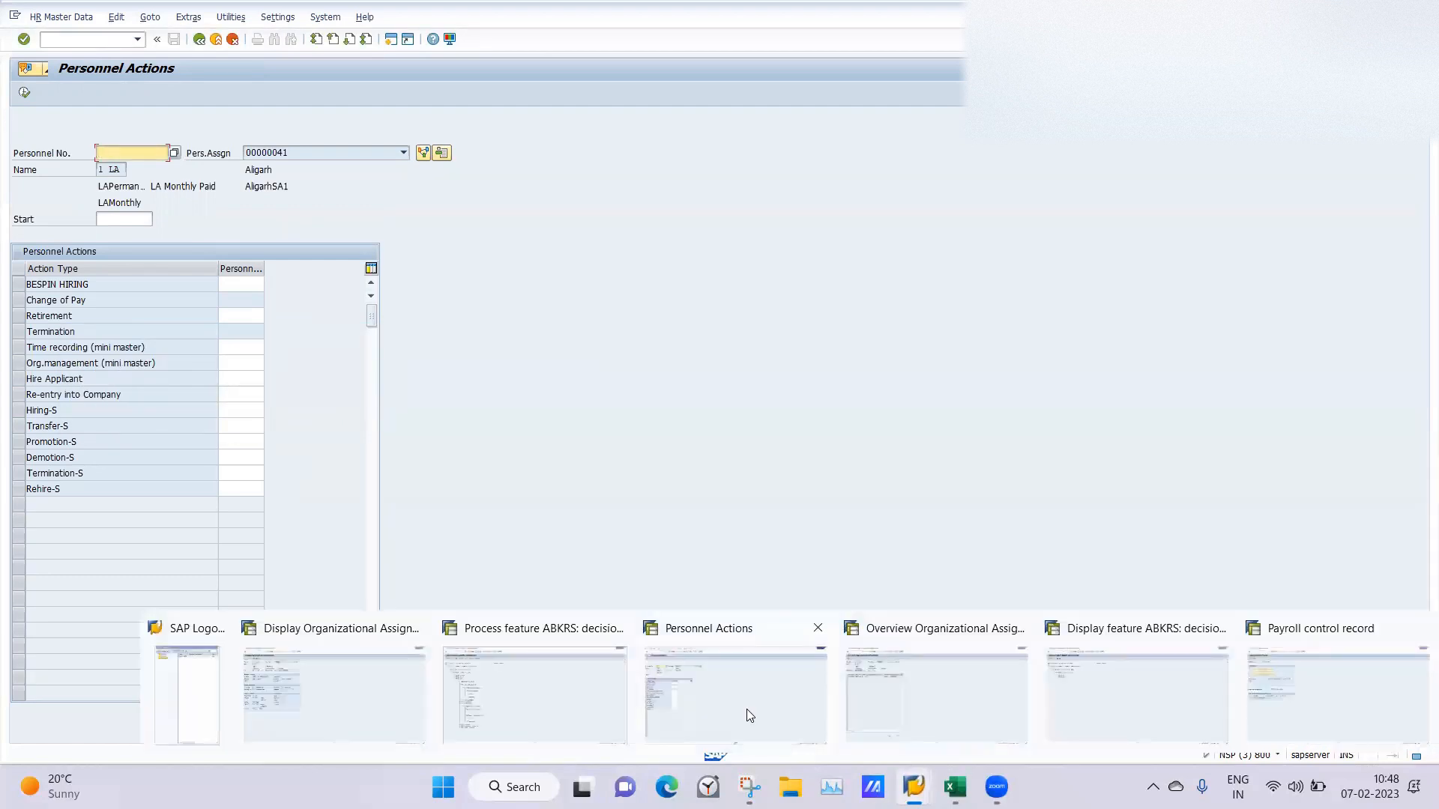
pyautogui.click(352, 702)
pyautogui.click(72, 39)
pyautogui.write('/nsu3')
pyautogui.press('Return')
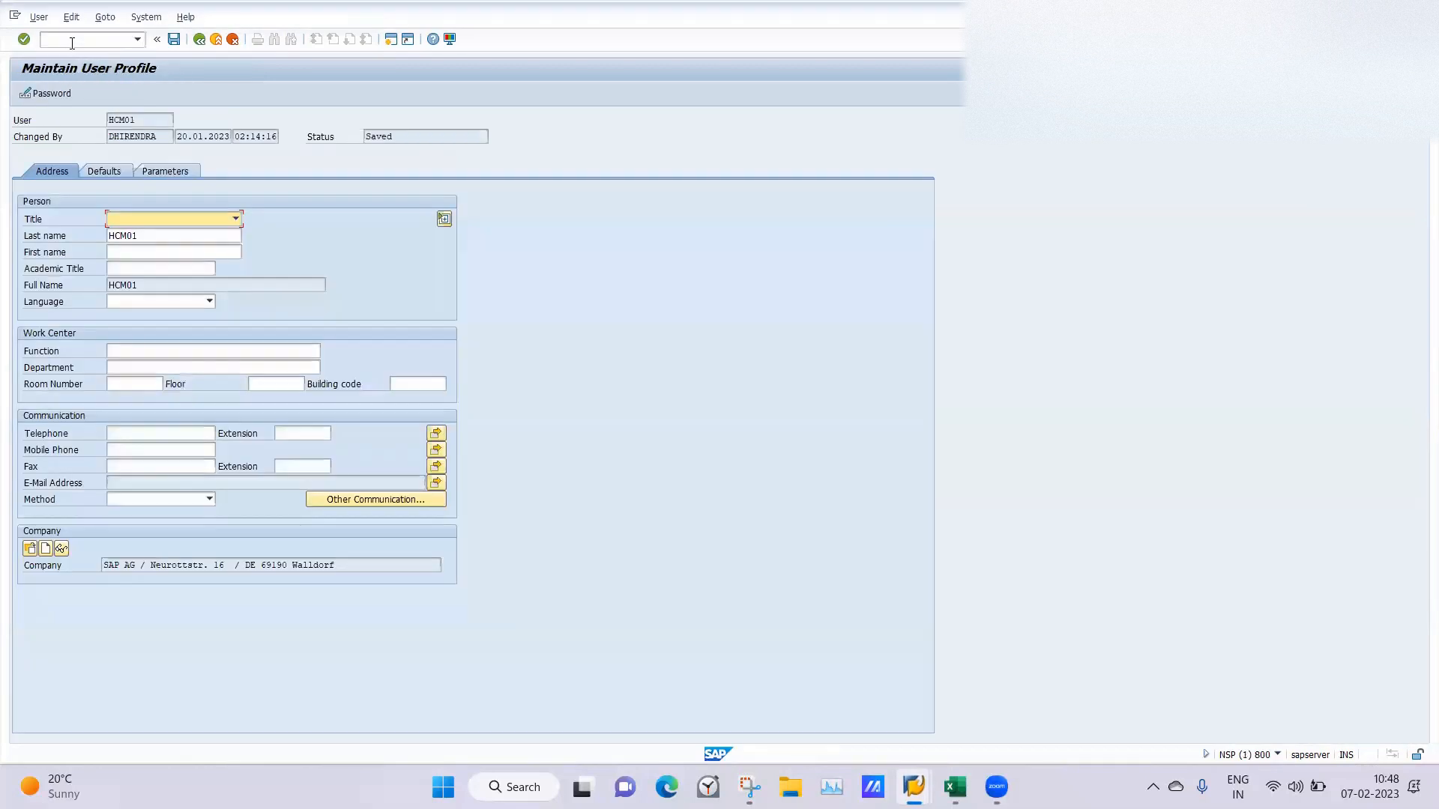
pyautogui.click(166, 171)
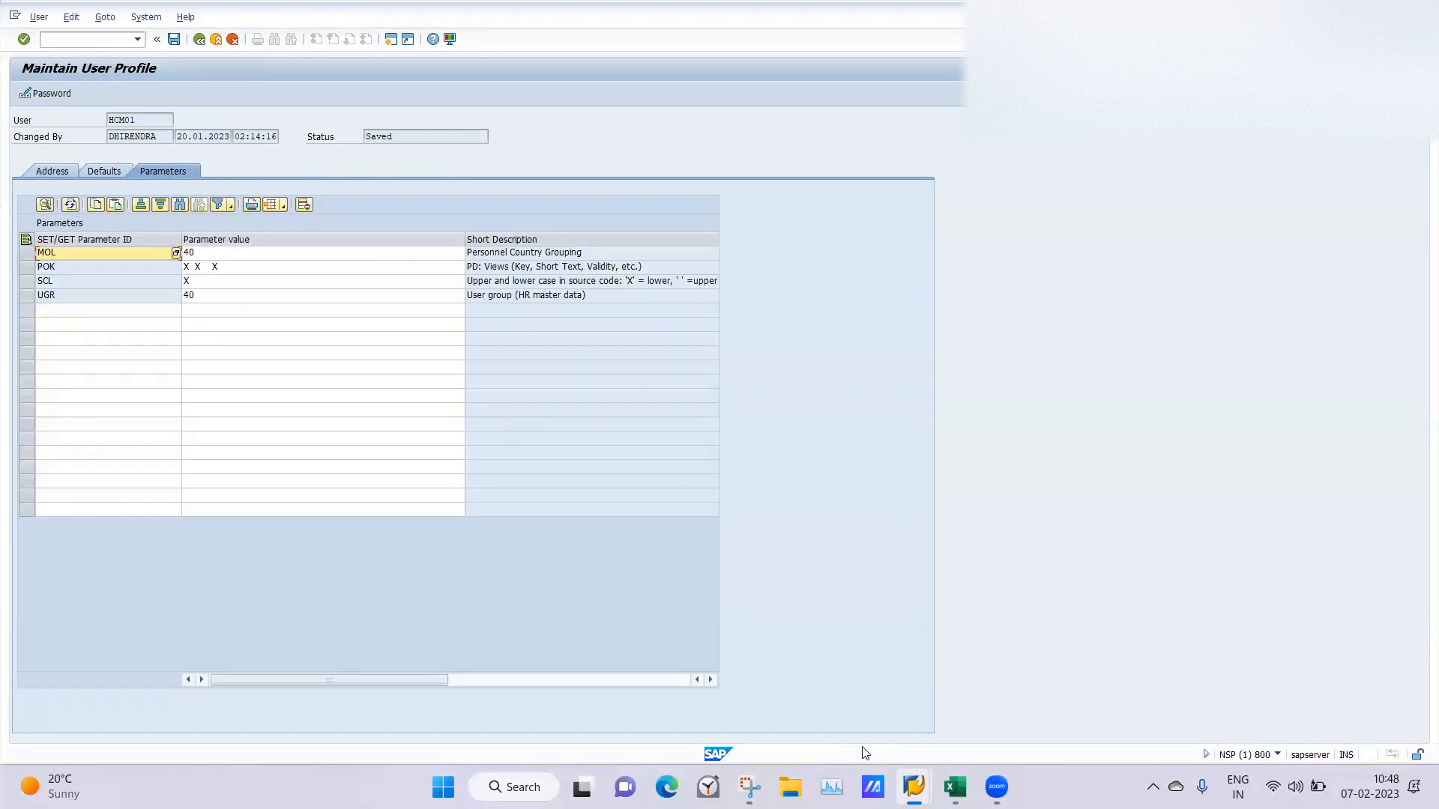
pyautogui.moveTo(914, 787)
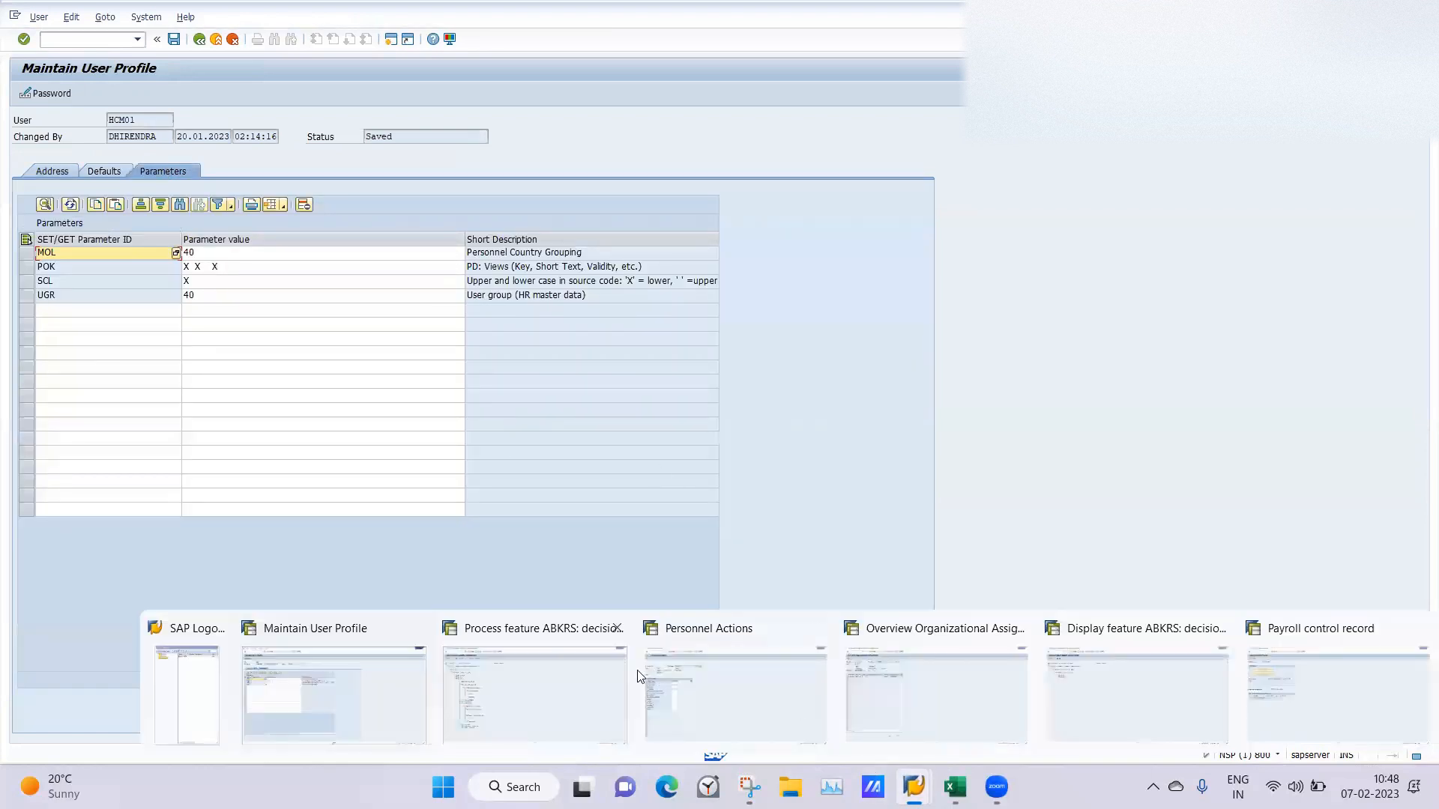
pyautogui.click(700, 715)
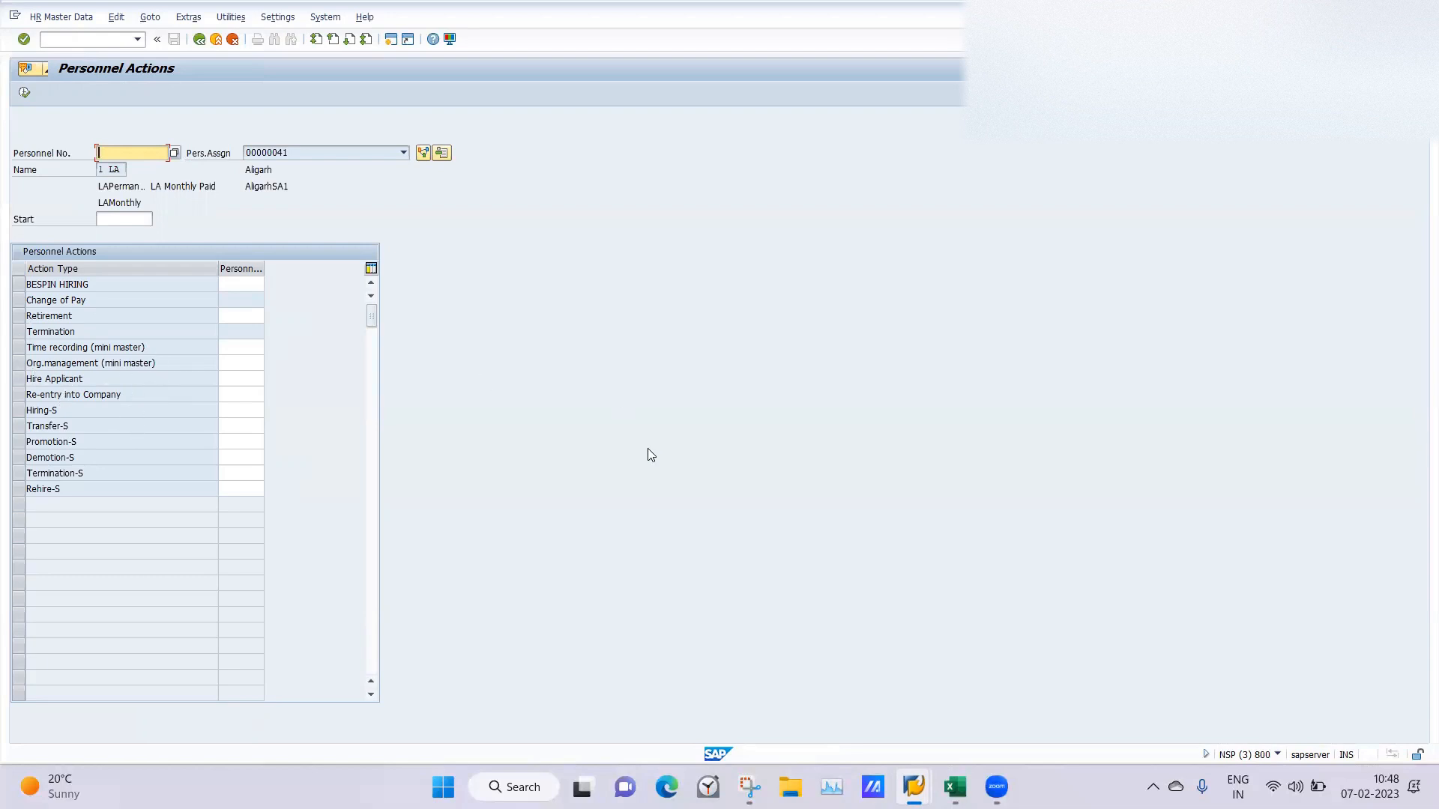
# Replace the payroll control record of area LD with Customizing: Execute Project and display the SAP Reference IMG.
pyautogui.moveTo(912, 783)
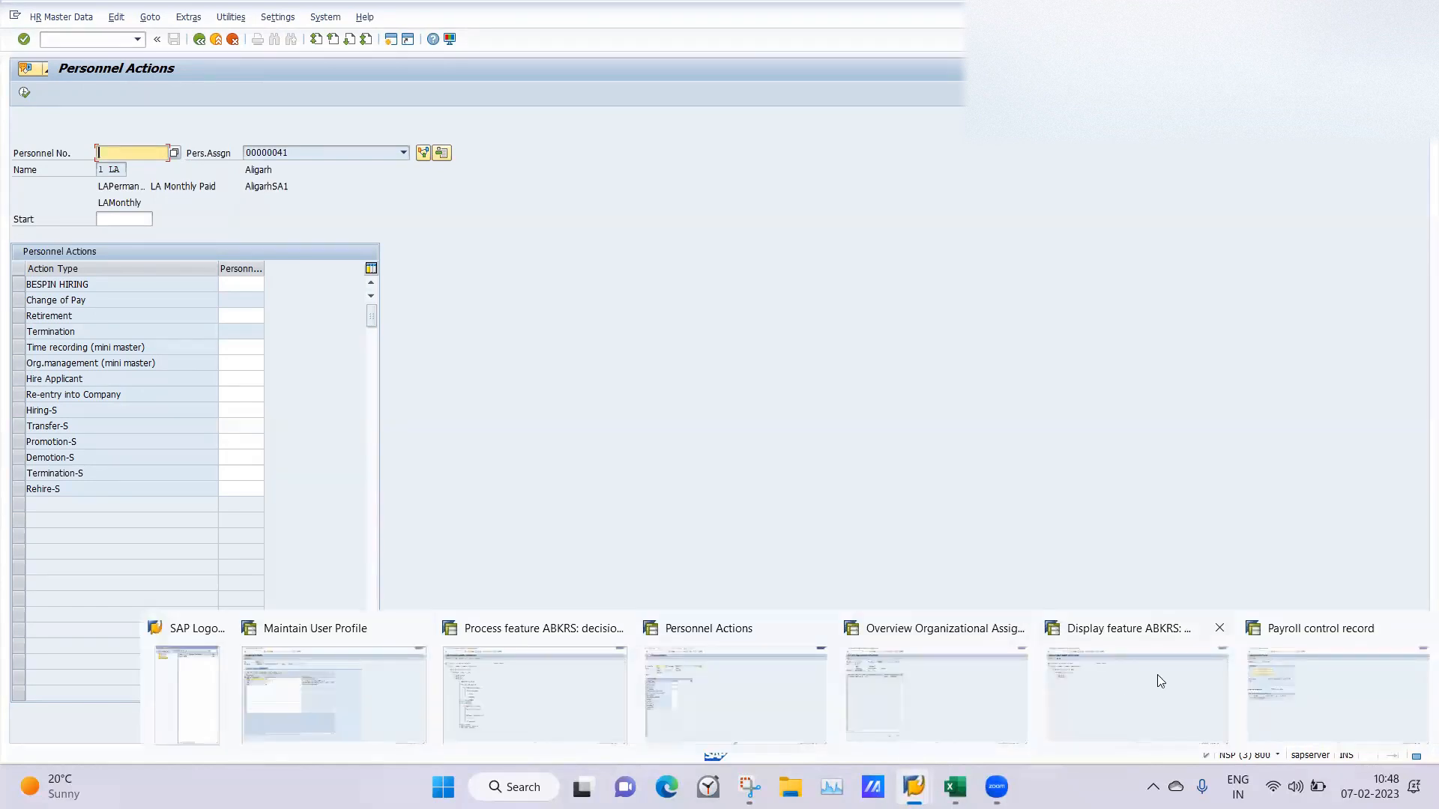
pyautogui.click(1294, 657)
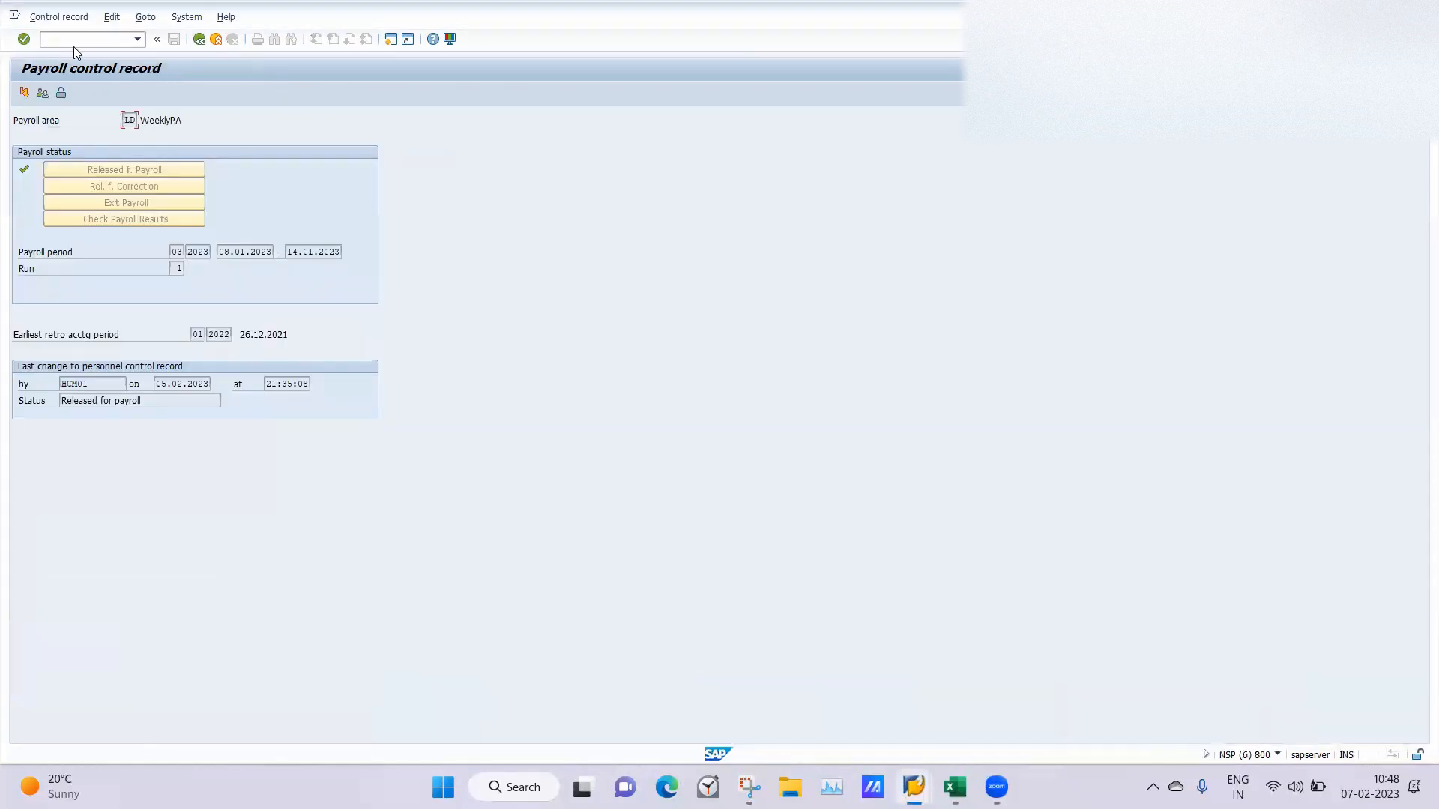
pyautogui.click(50, 38)
pyautogui.write('/nspro')
pyautogui.press('Return')
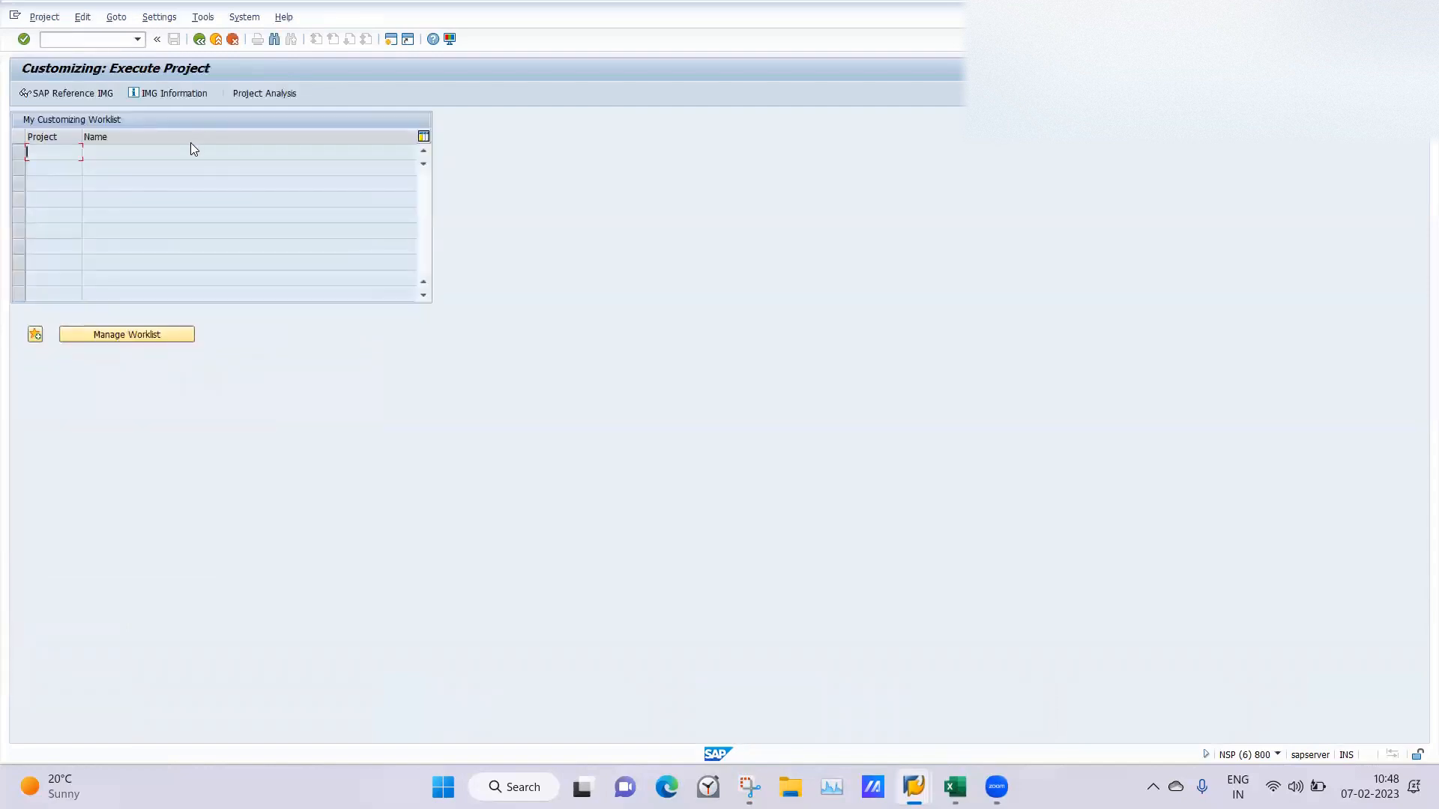
pyautogui.click(61, 94)
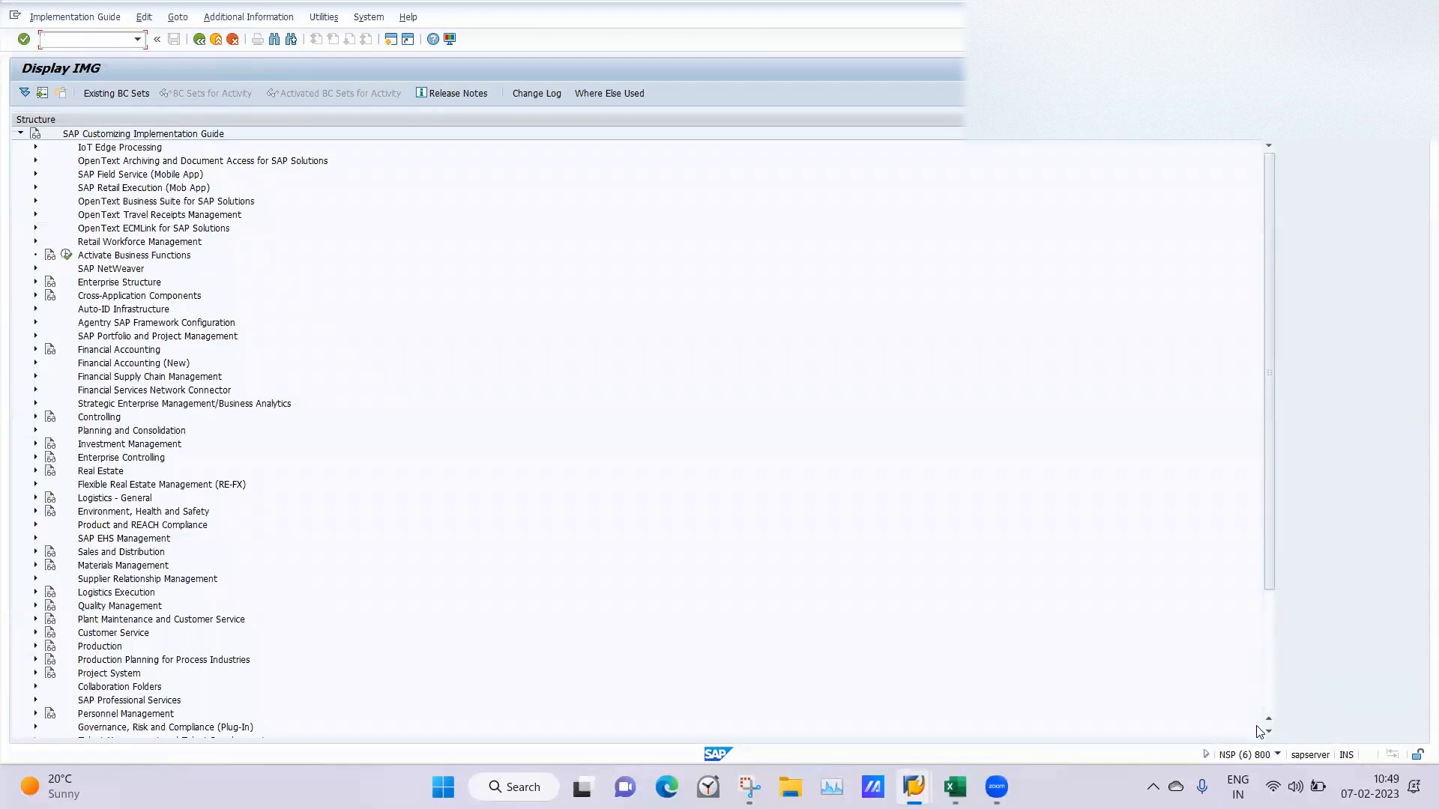
# Expand the IMG structure to Personnel Management > Personnel Administration > Customizing Procedures > Actions.
pyautogui.click(1271, 700)
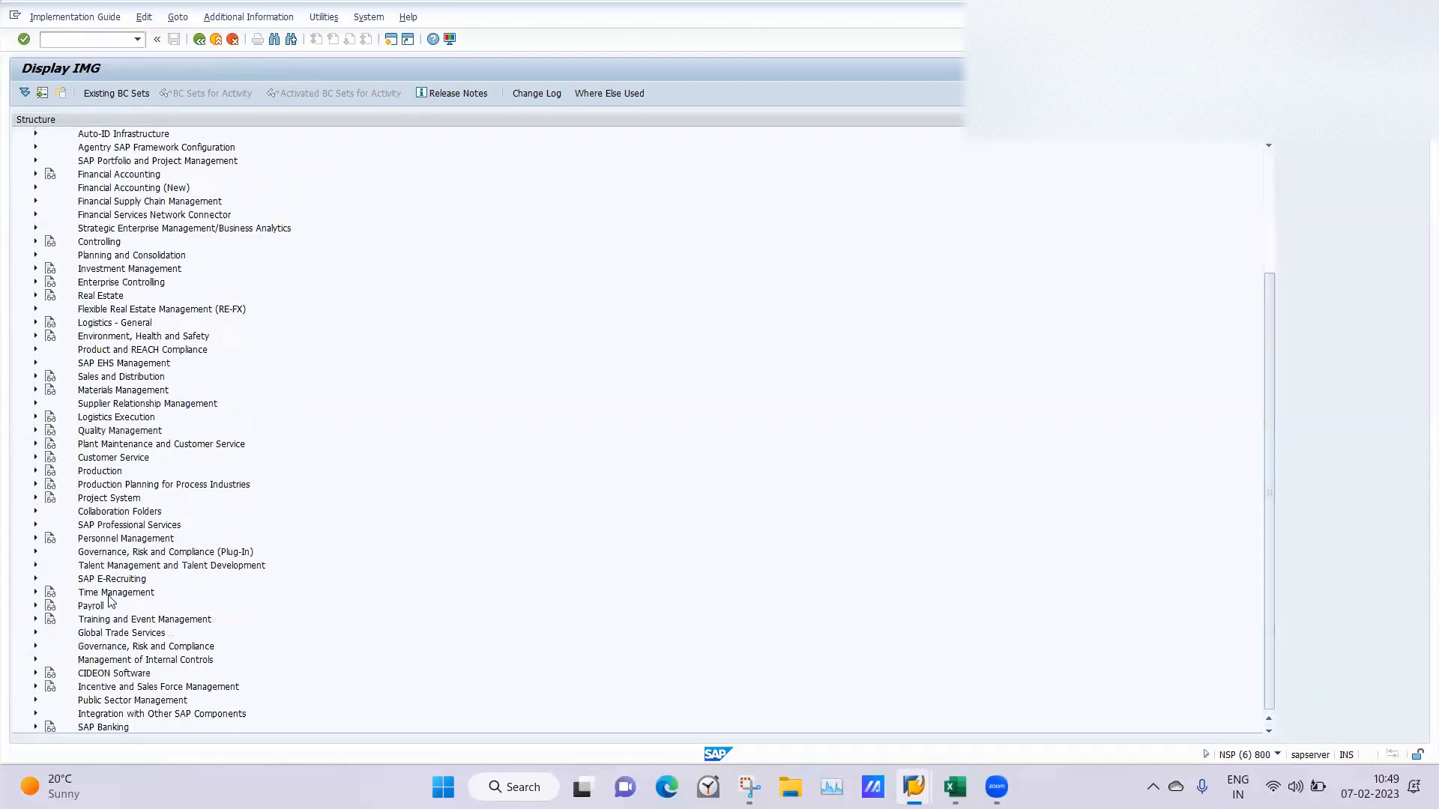
pyautogui.click(35, 540)
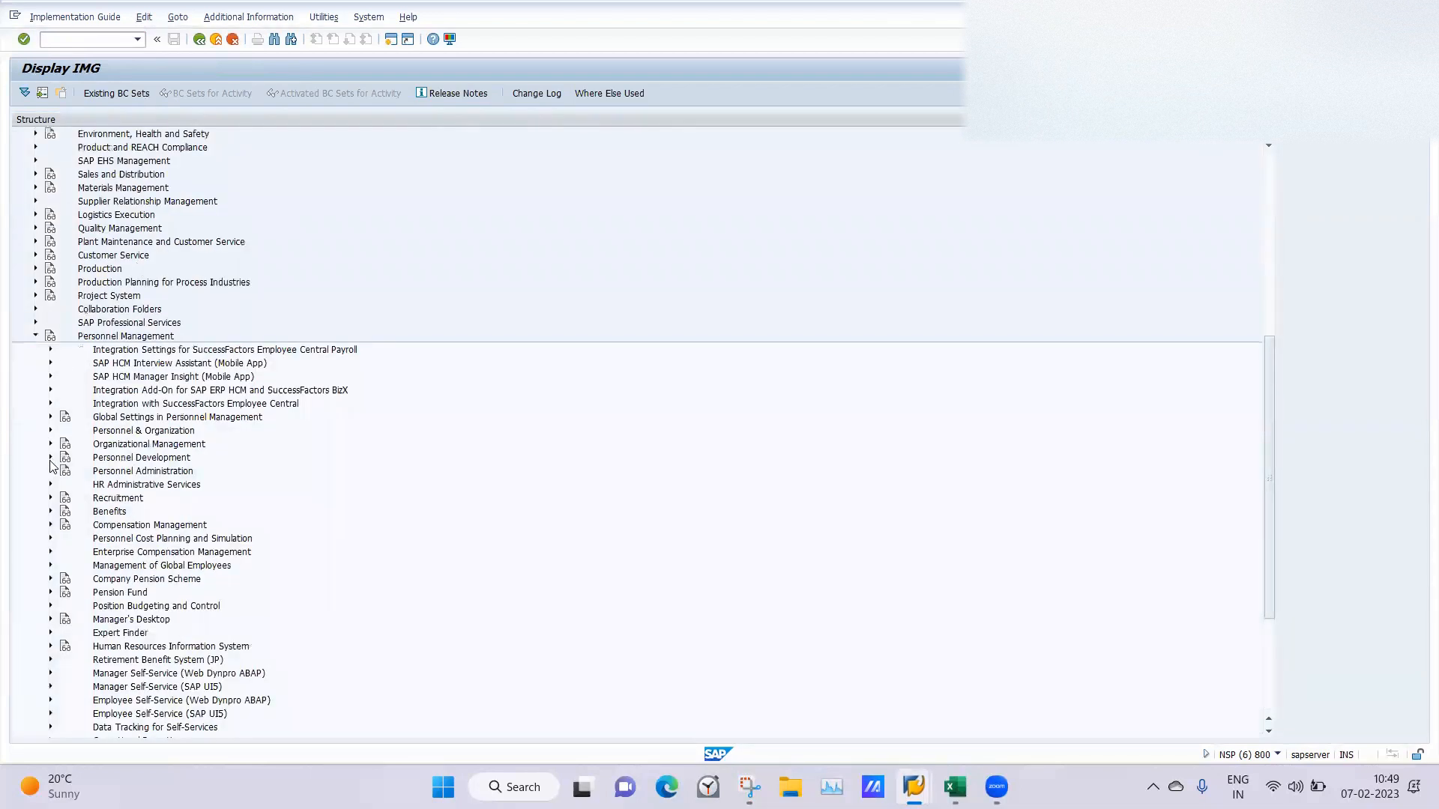
pyautogui.click(51, 472)
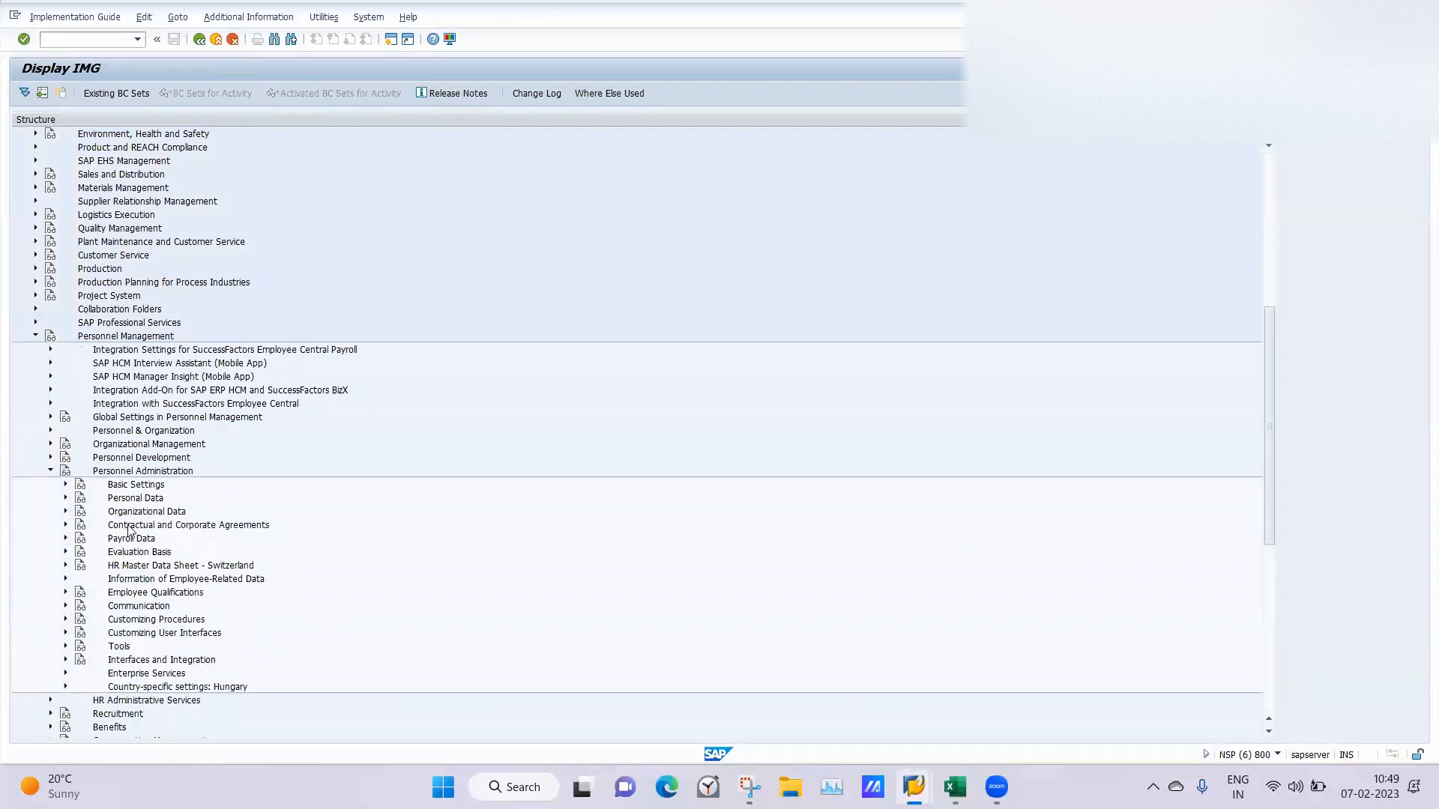
pyautogui.click(66, 485)
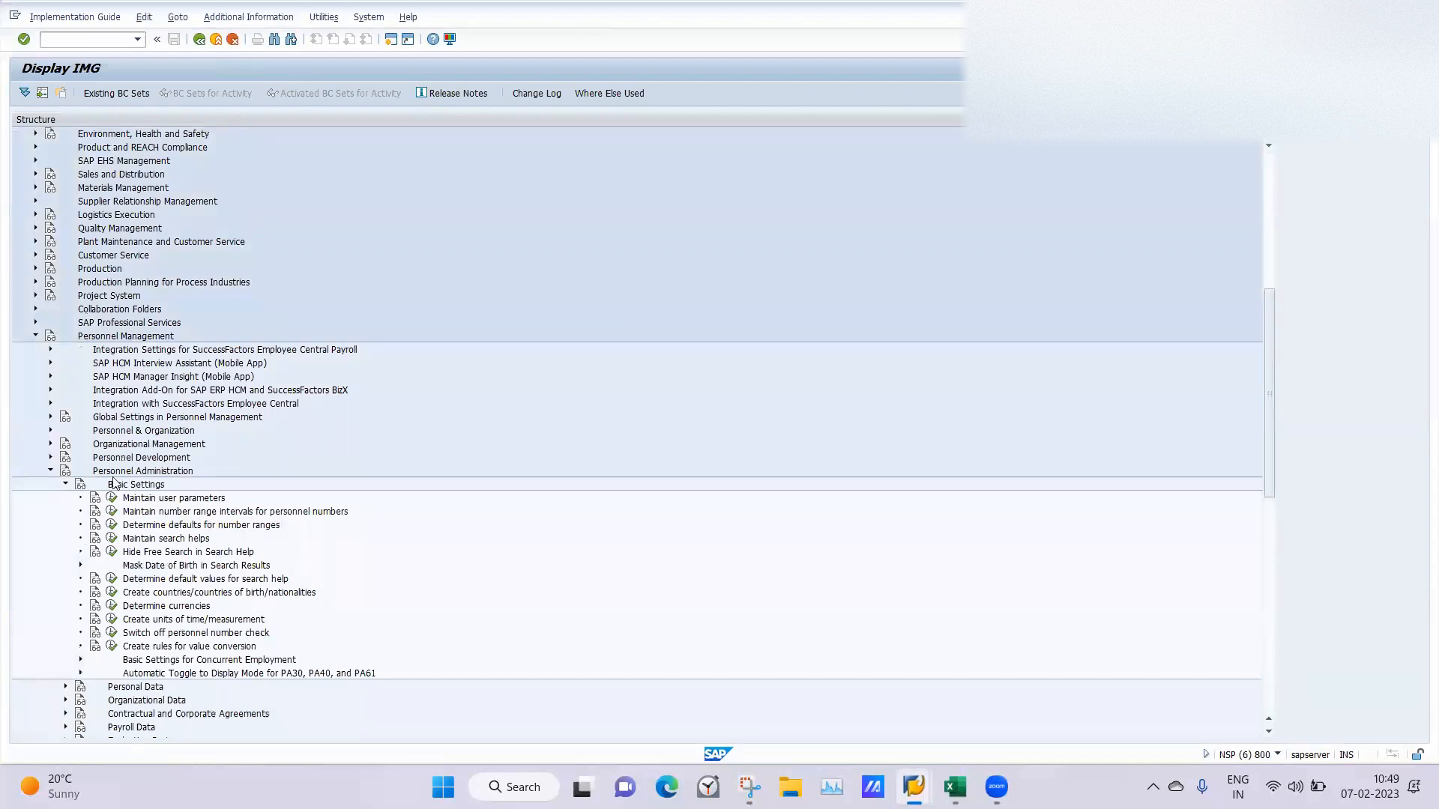
pyautogui.click(65, 485)
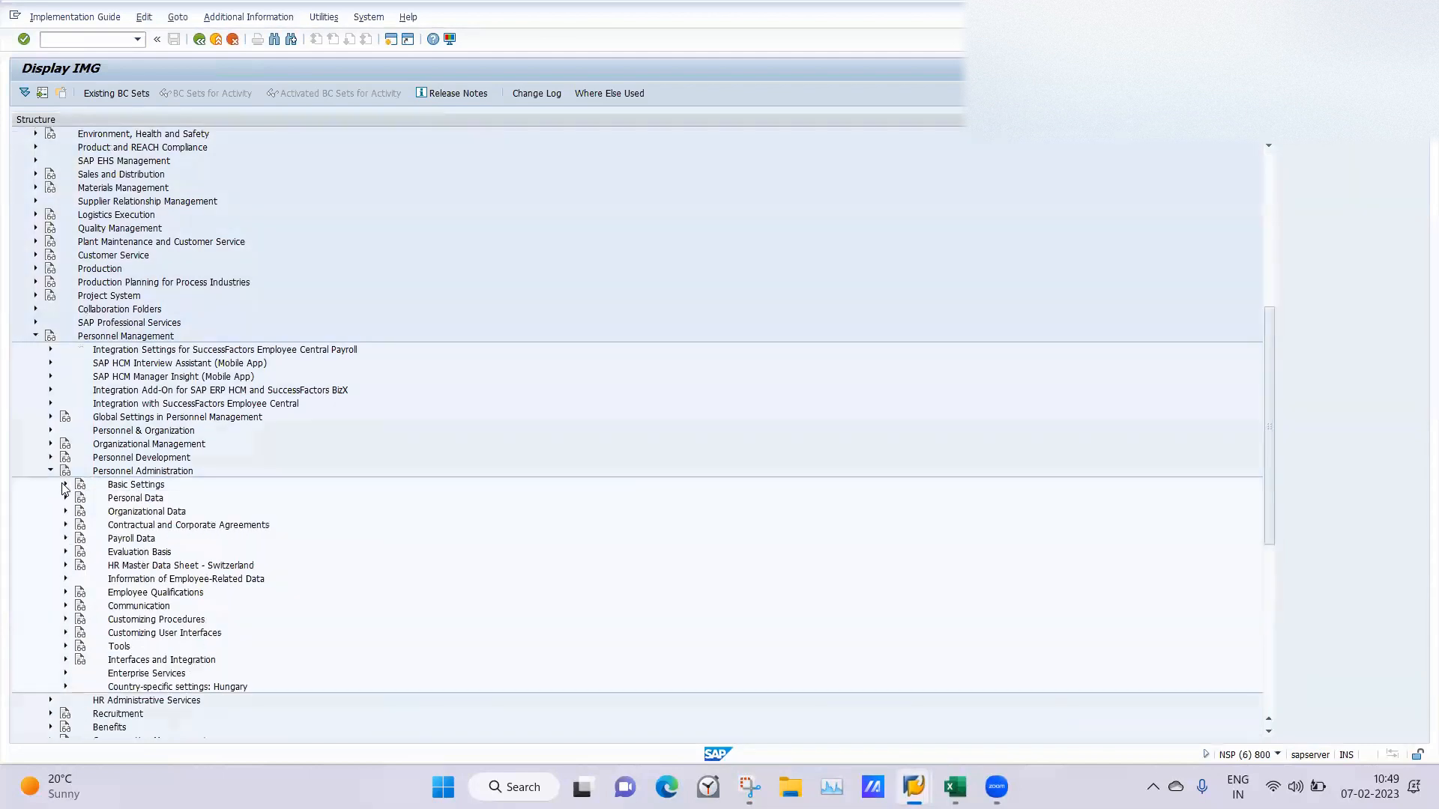
pyautogui.click(65, 619)
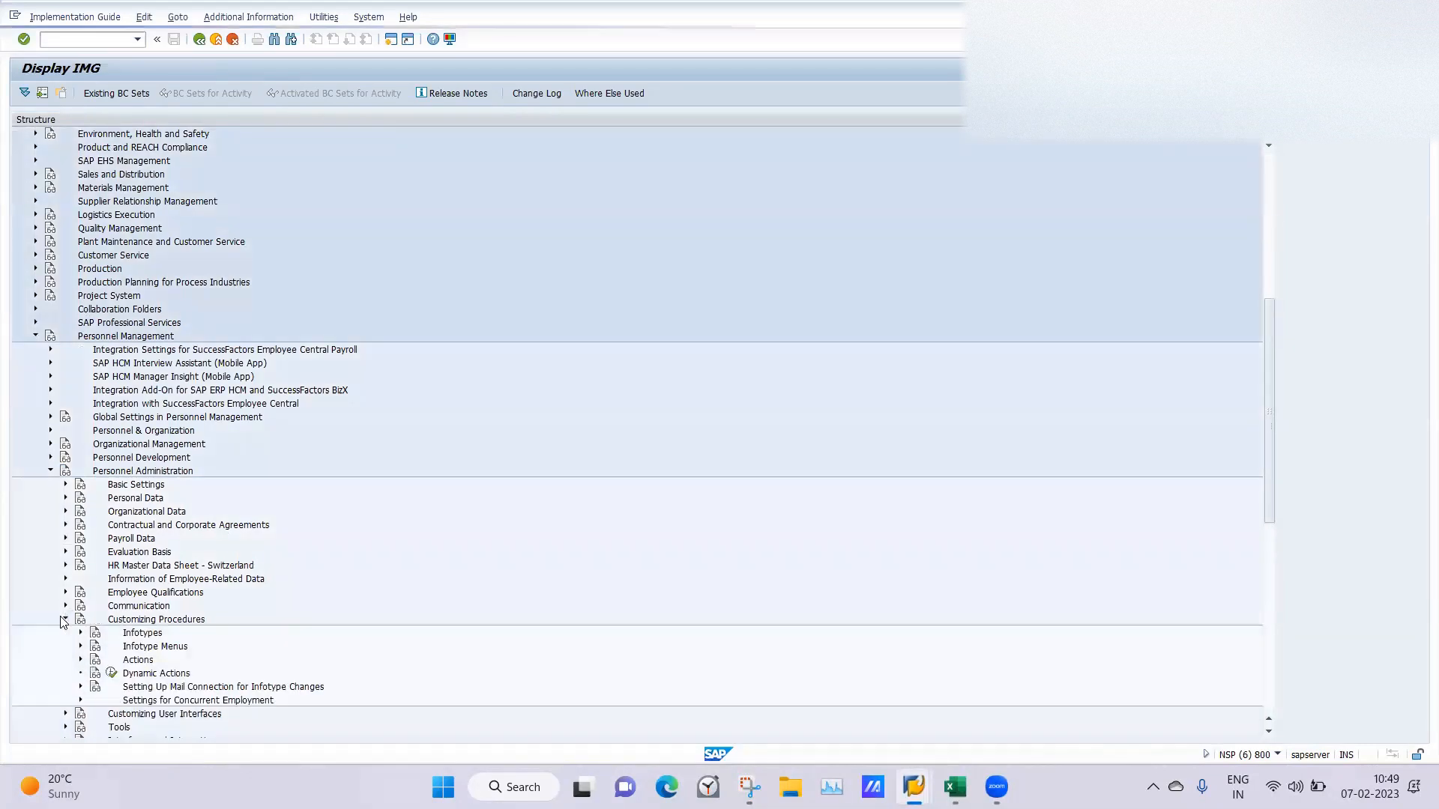
pyautogui.click(80, 660)
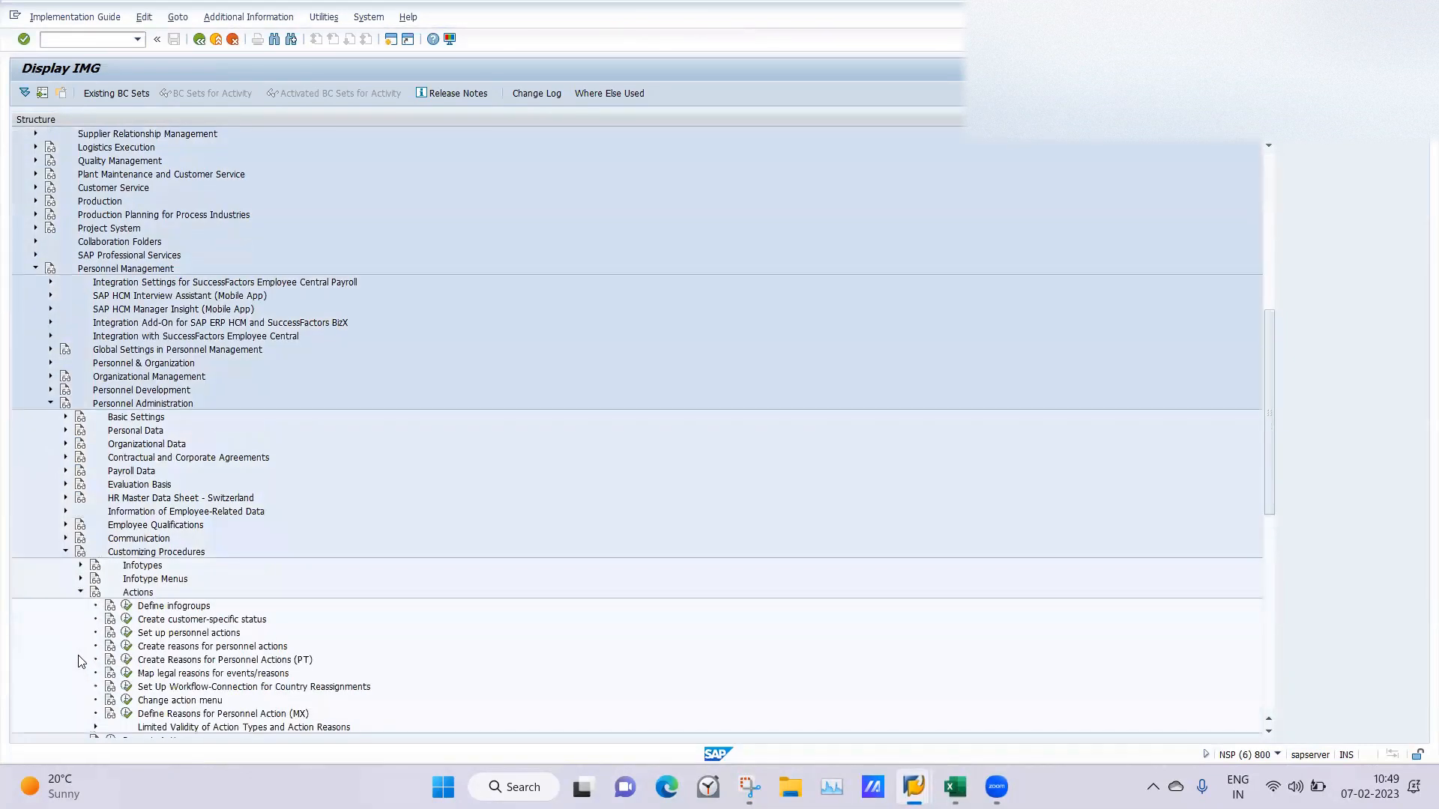
# Open the Info group activity under Define infogroups for infogroup 06, LA Hiring, and examine its infotype operations.
pyautogui.click(126, 606)
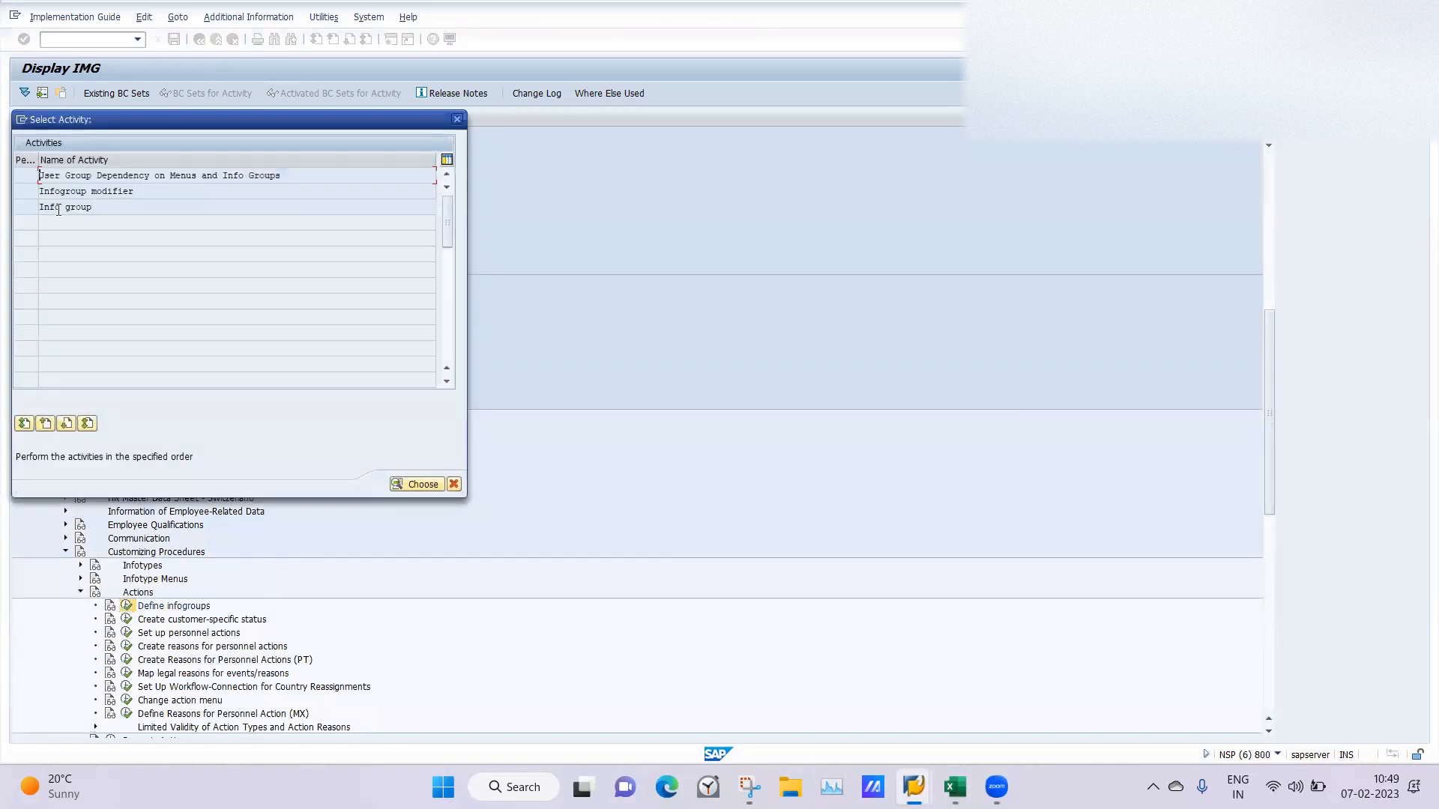
pyautogui.doubleClick(58, 208)
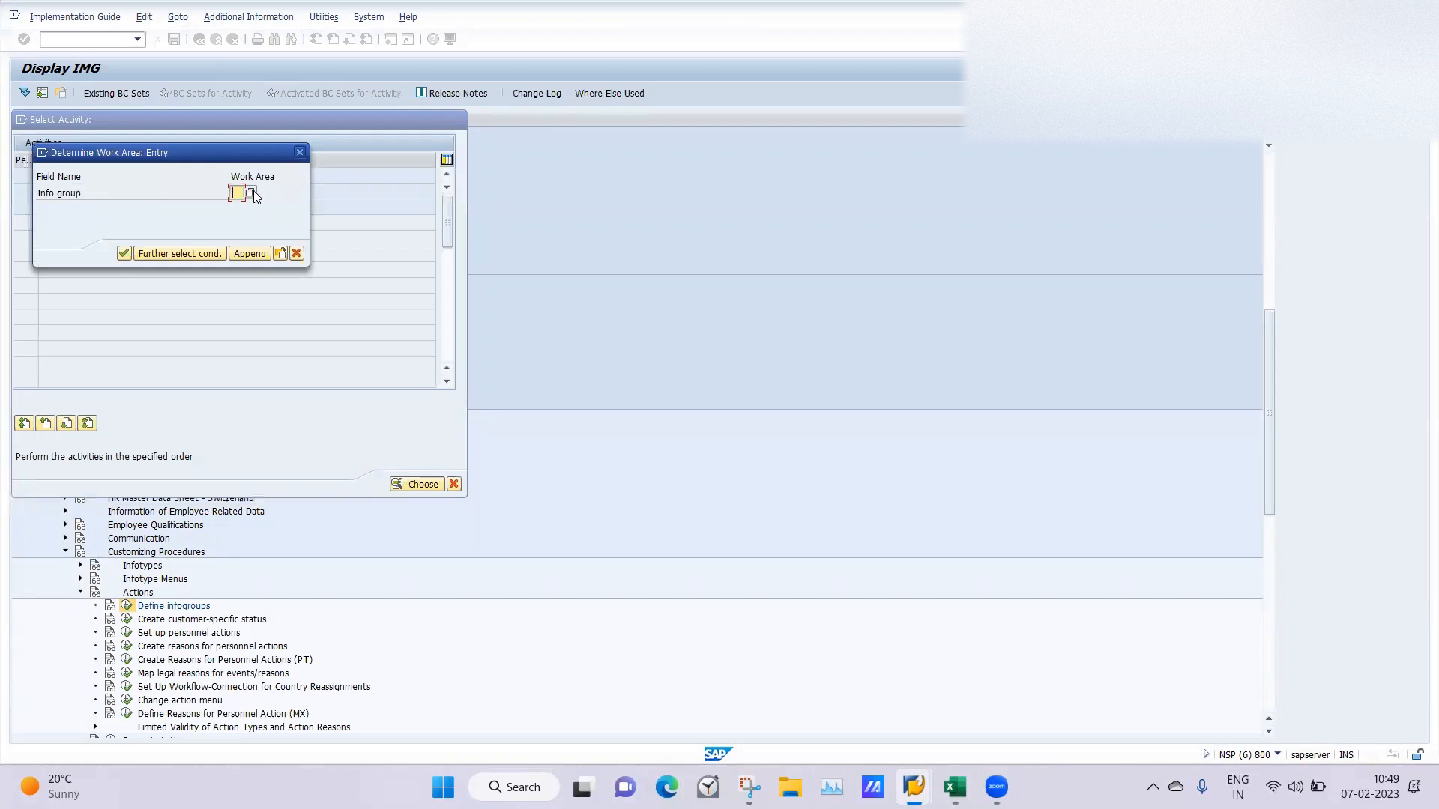
pyautogui.click(252, 192)
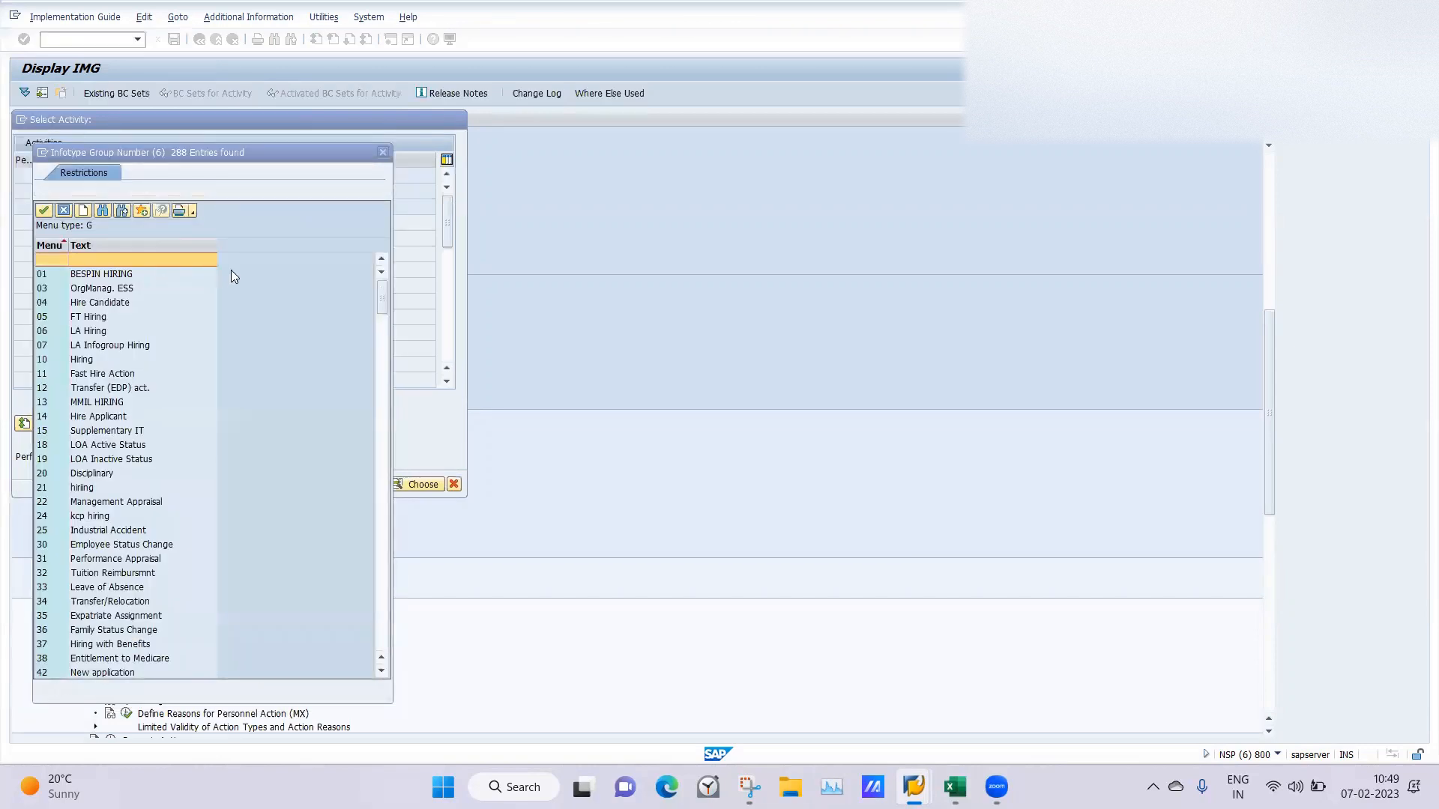
pyautogui.doubleClick(83, 332)
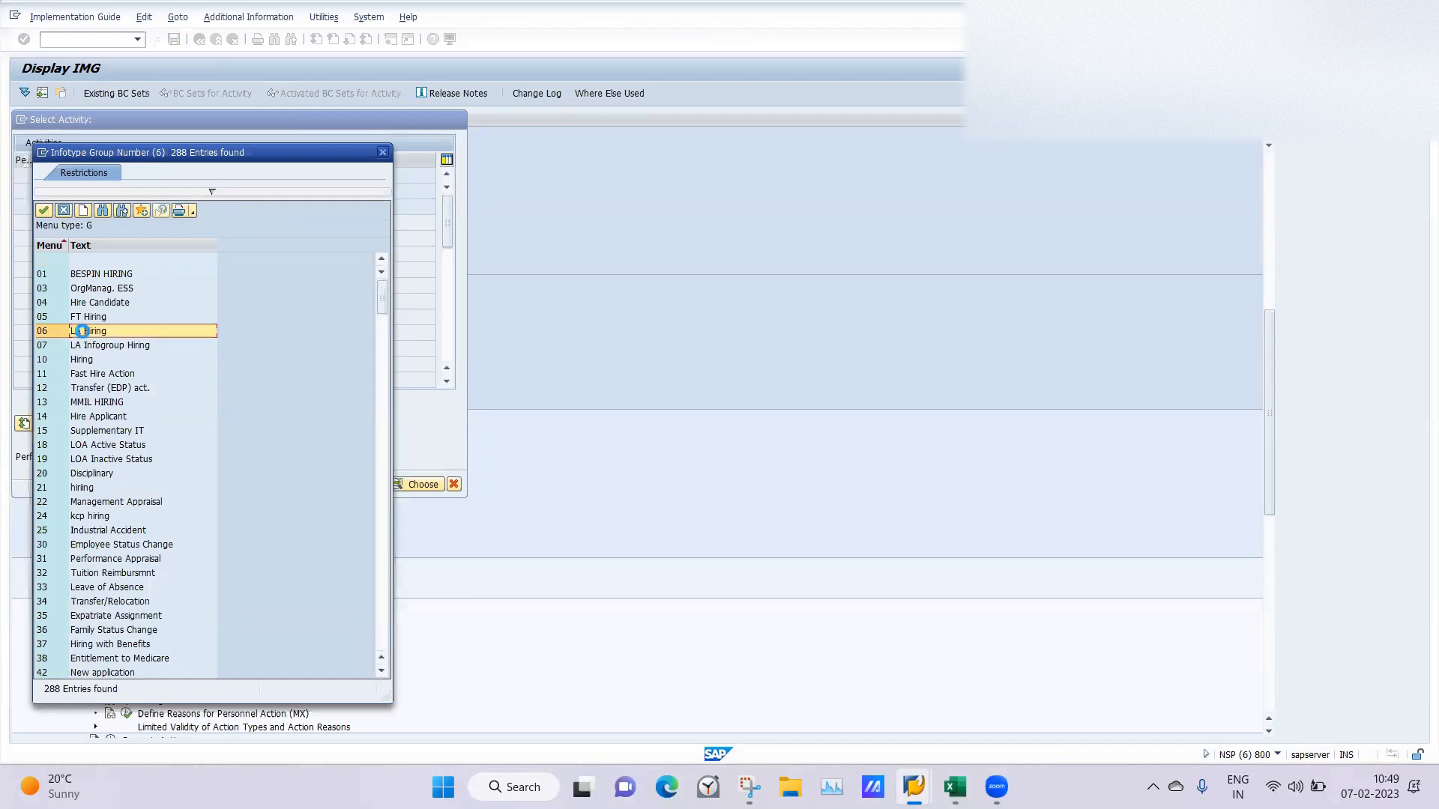
pyautogui.press('Return')
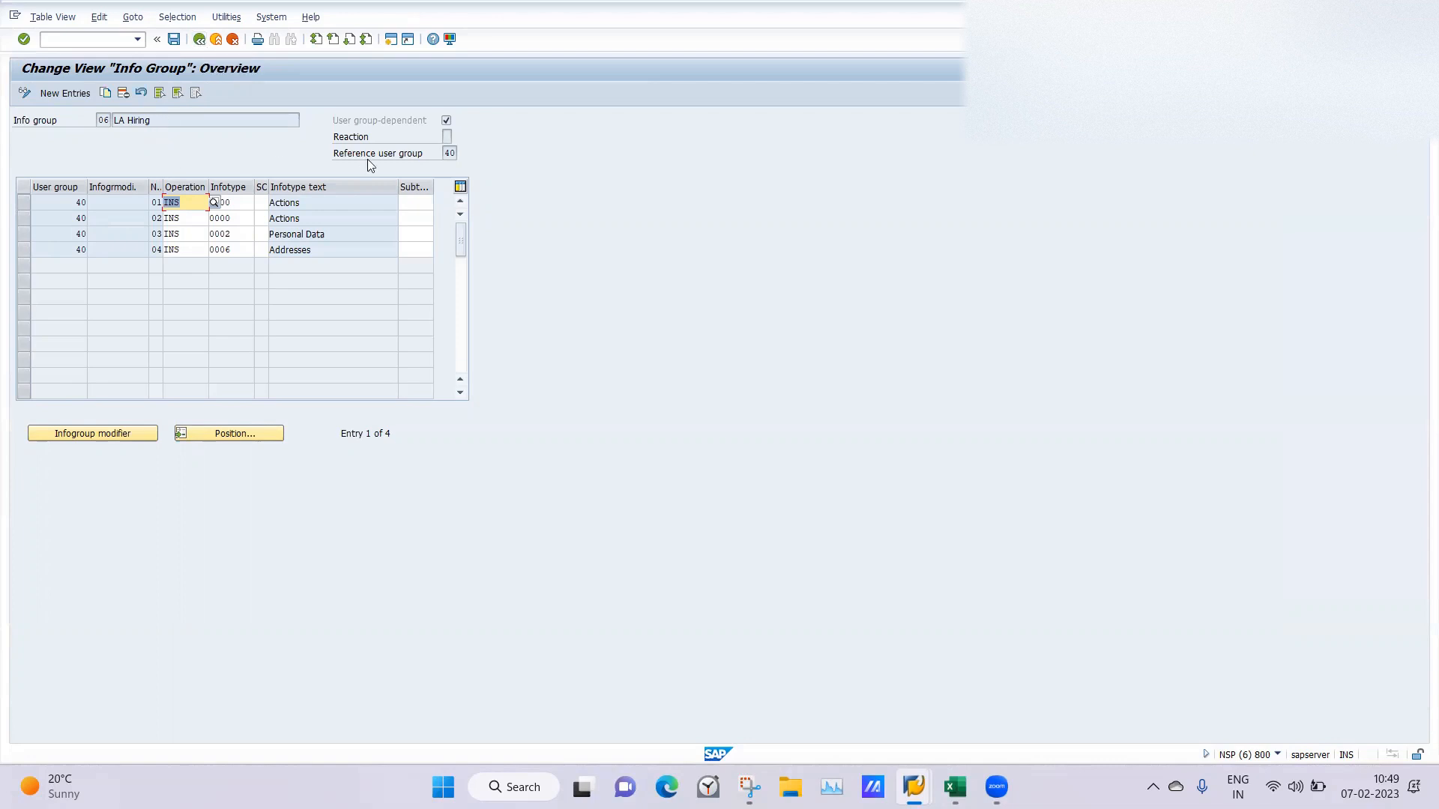
pyautogui.click(336, 213)
# Check the action types in the Personnel Actions session, then return to the LA Hiring infogroup and close the activity.
pyautogui.moveTo(914, 783)
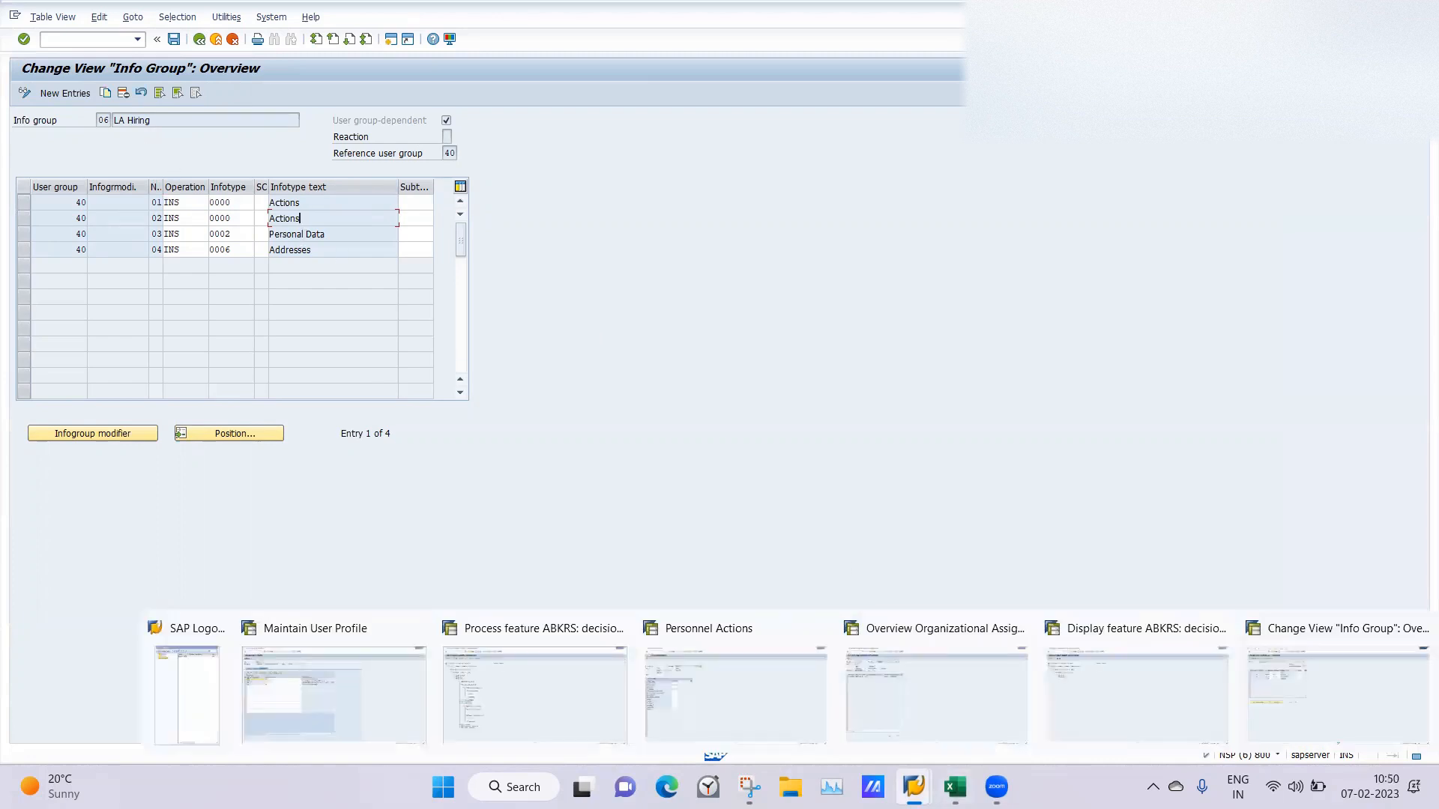
pyautogui.click(720, 680)
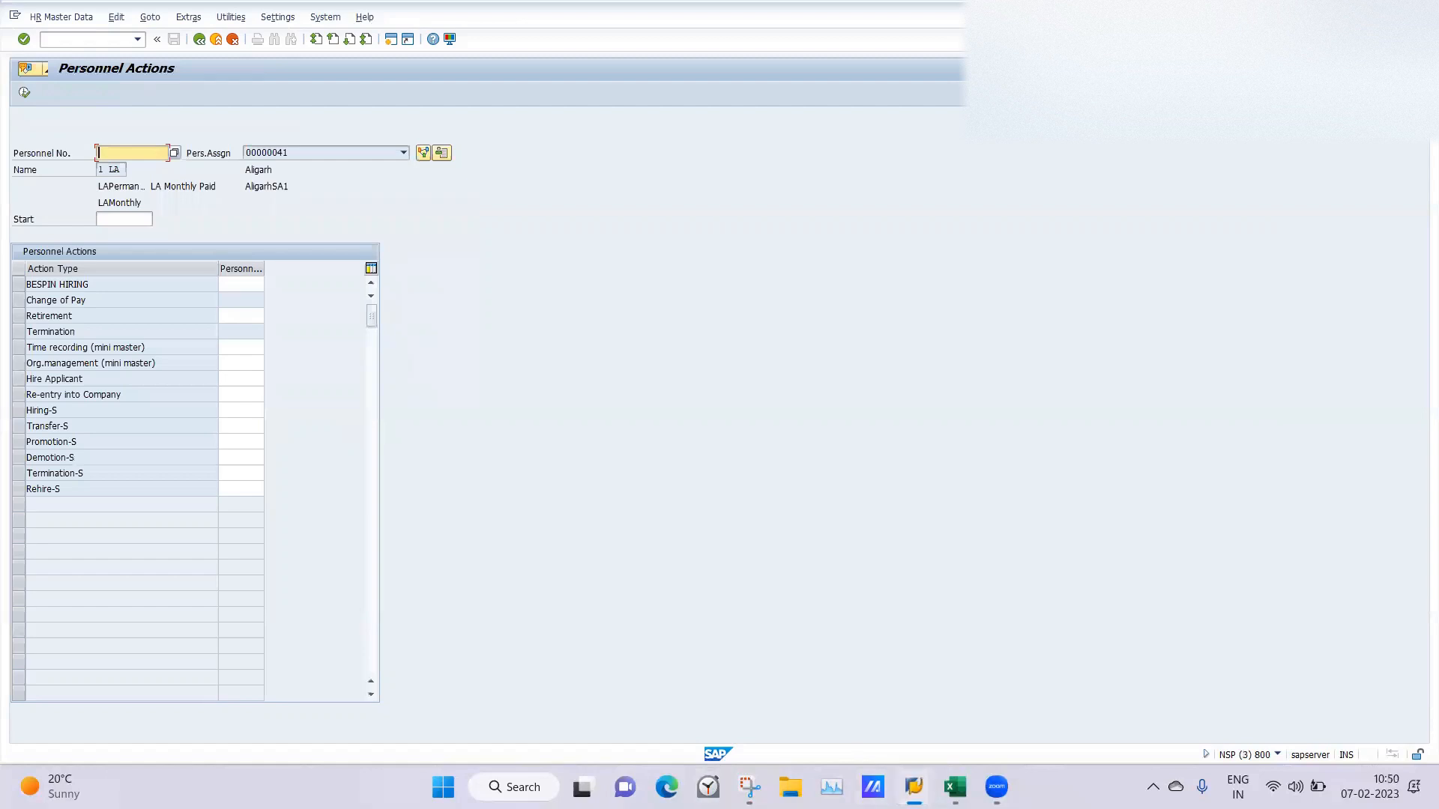
pyautogui.moveTo(914, 787)
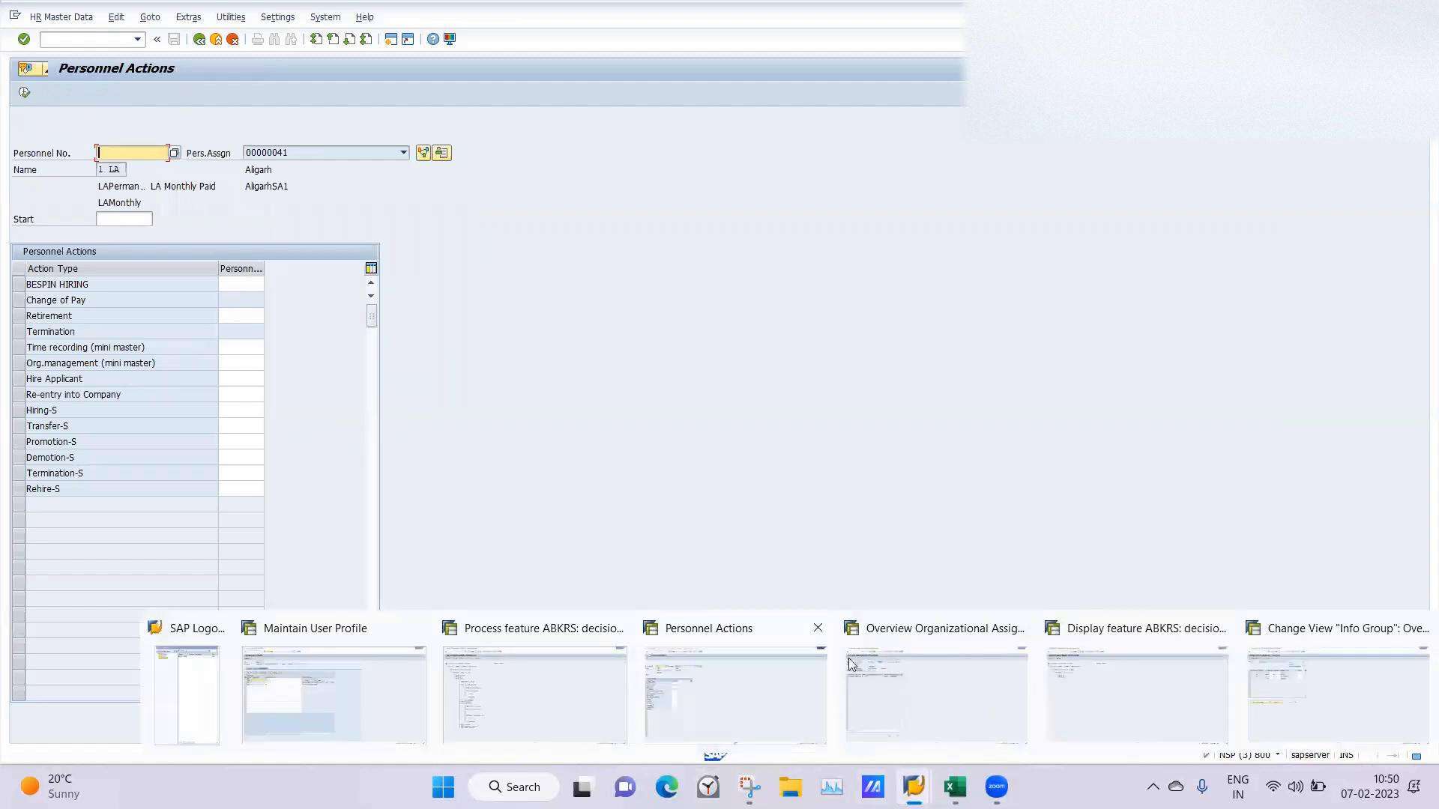
pyautogui.click(1272, 695)
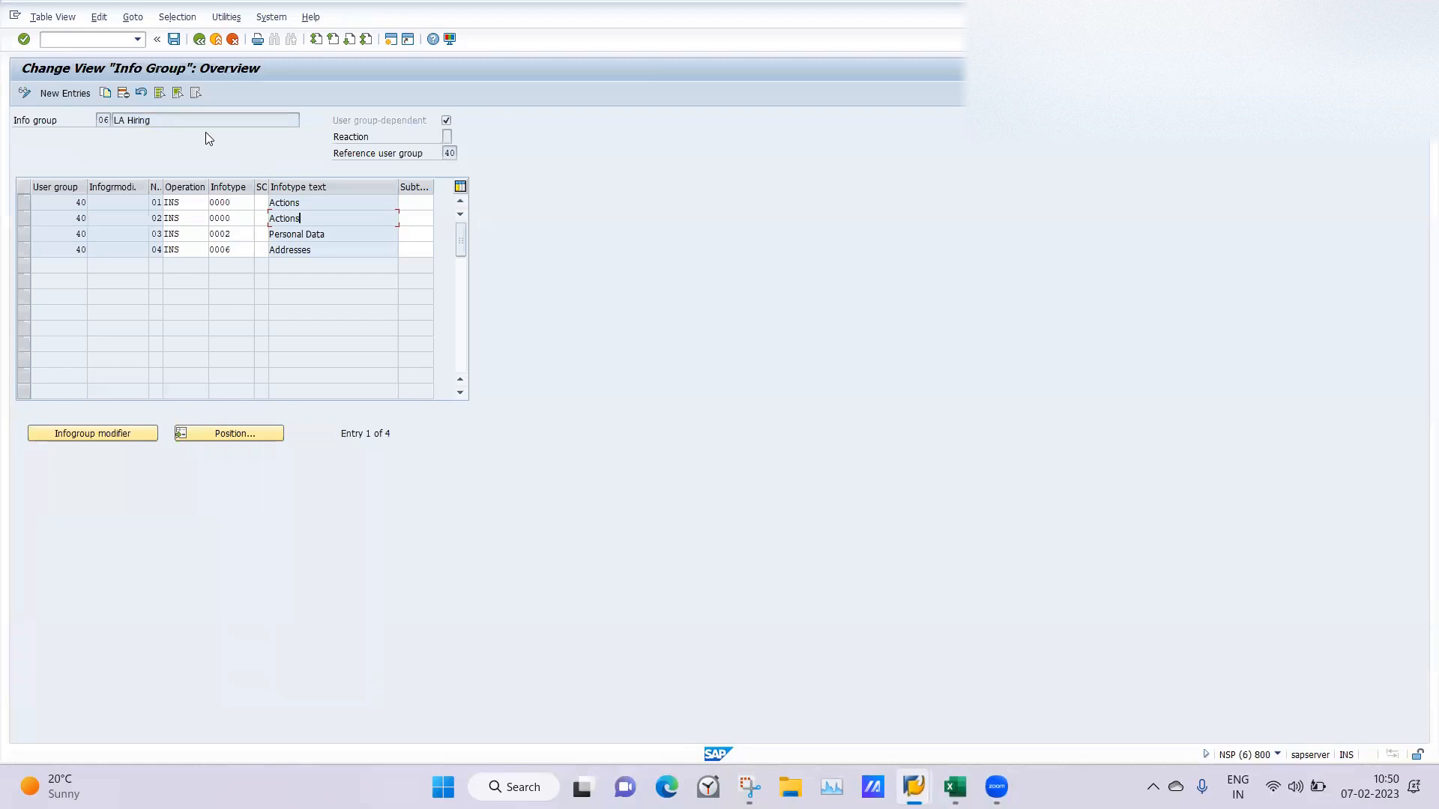
pyautogui.click(199, 39)
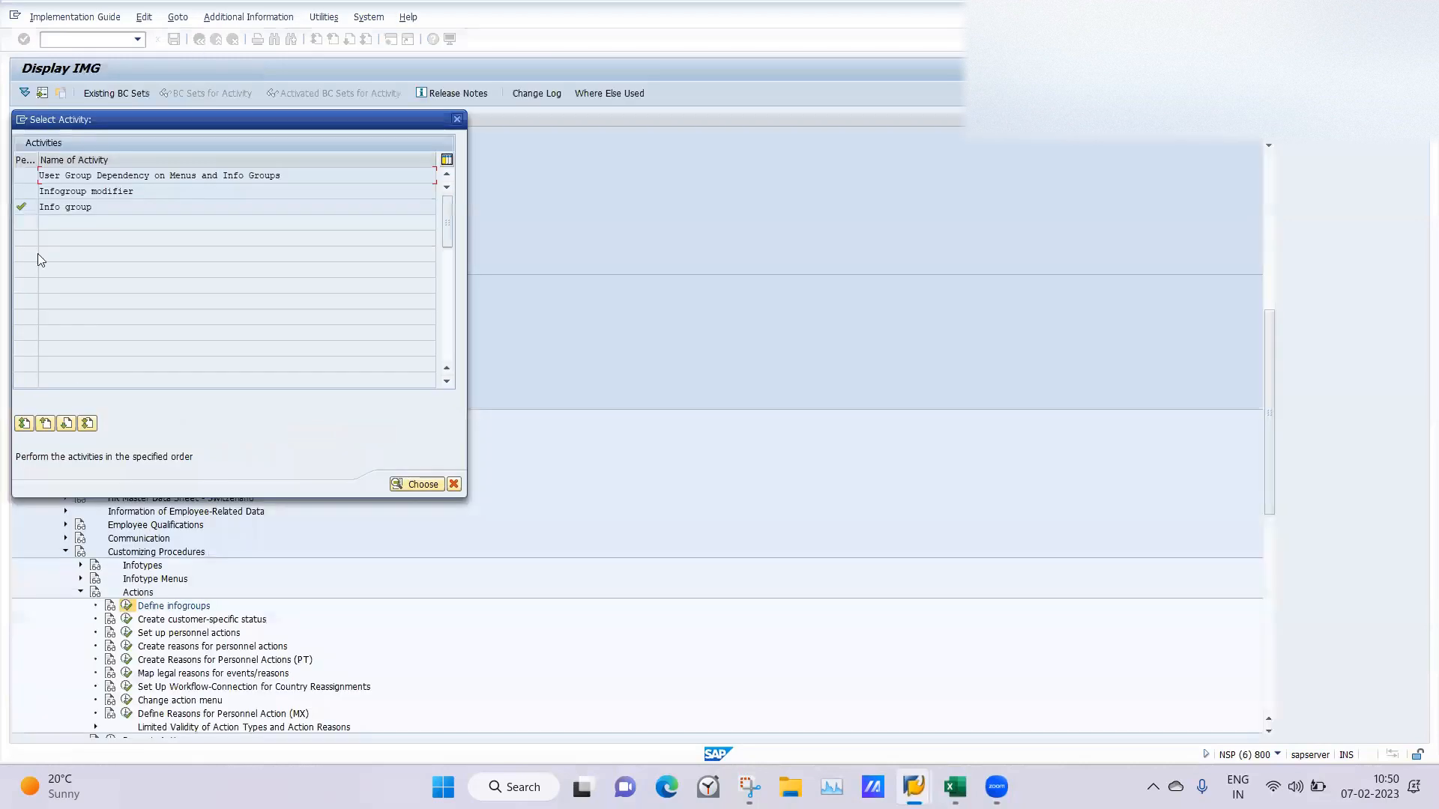
pyautogui.click(457, 119)
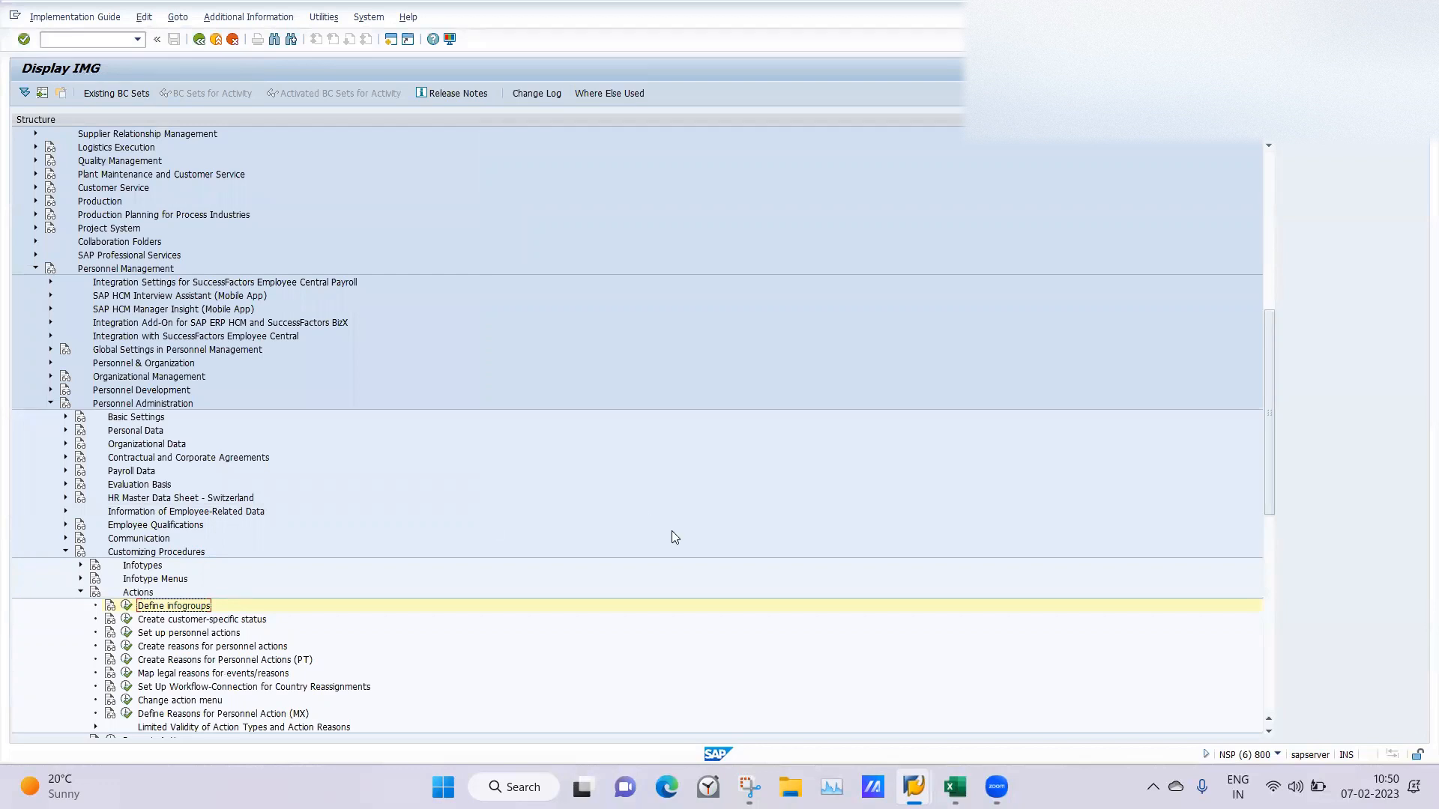
# Inspect the Personnel Action Types table under Set up personnel actions, then return to the IMG structure.
pyautogui.moveTo(1267, 433); pyautogui.dragTo(1268, 484)
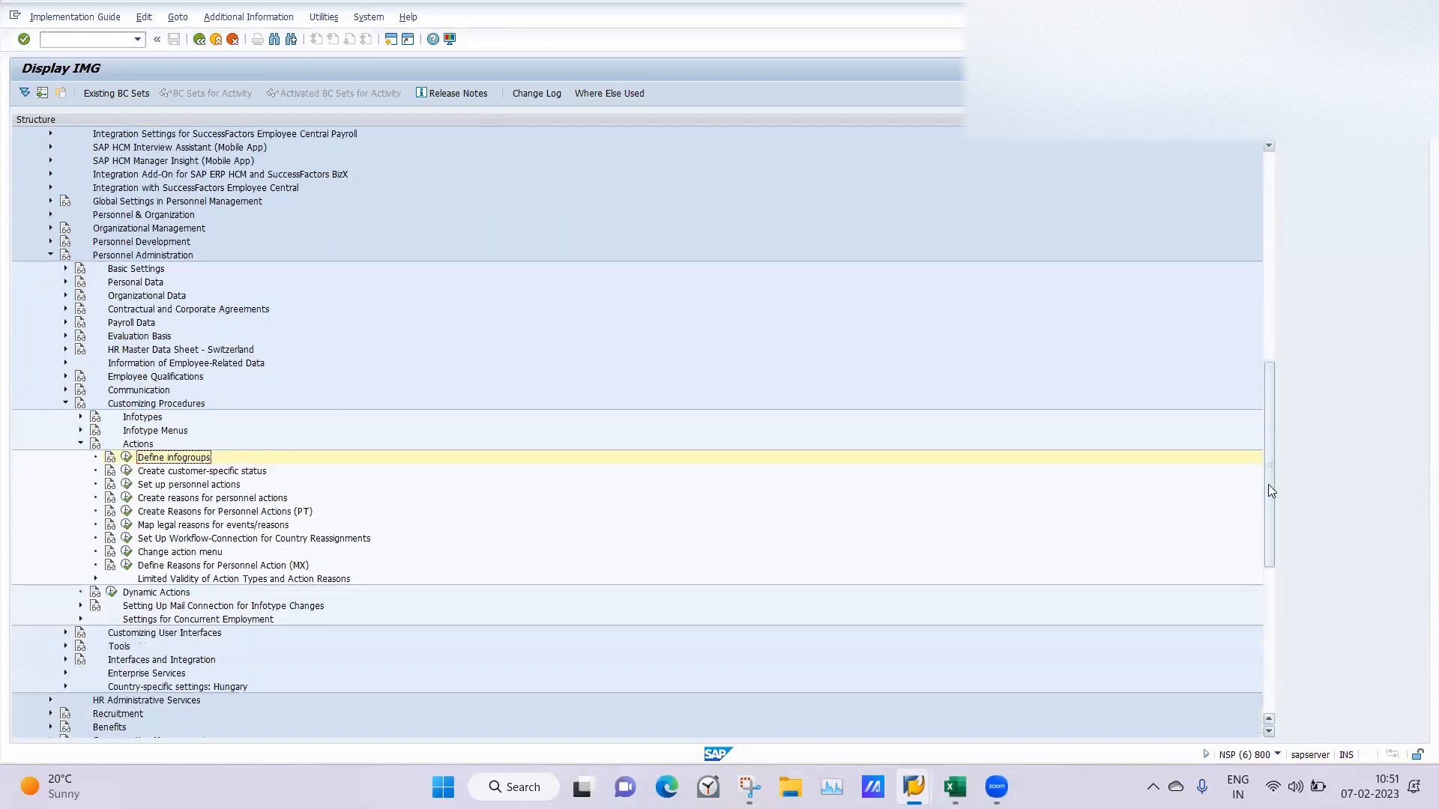
pyautogui.click(126, 485)
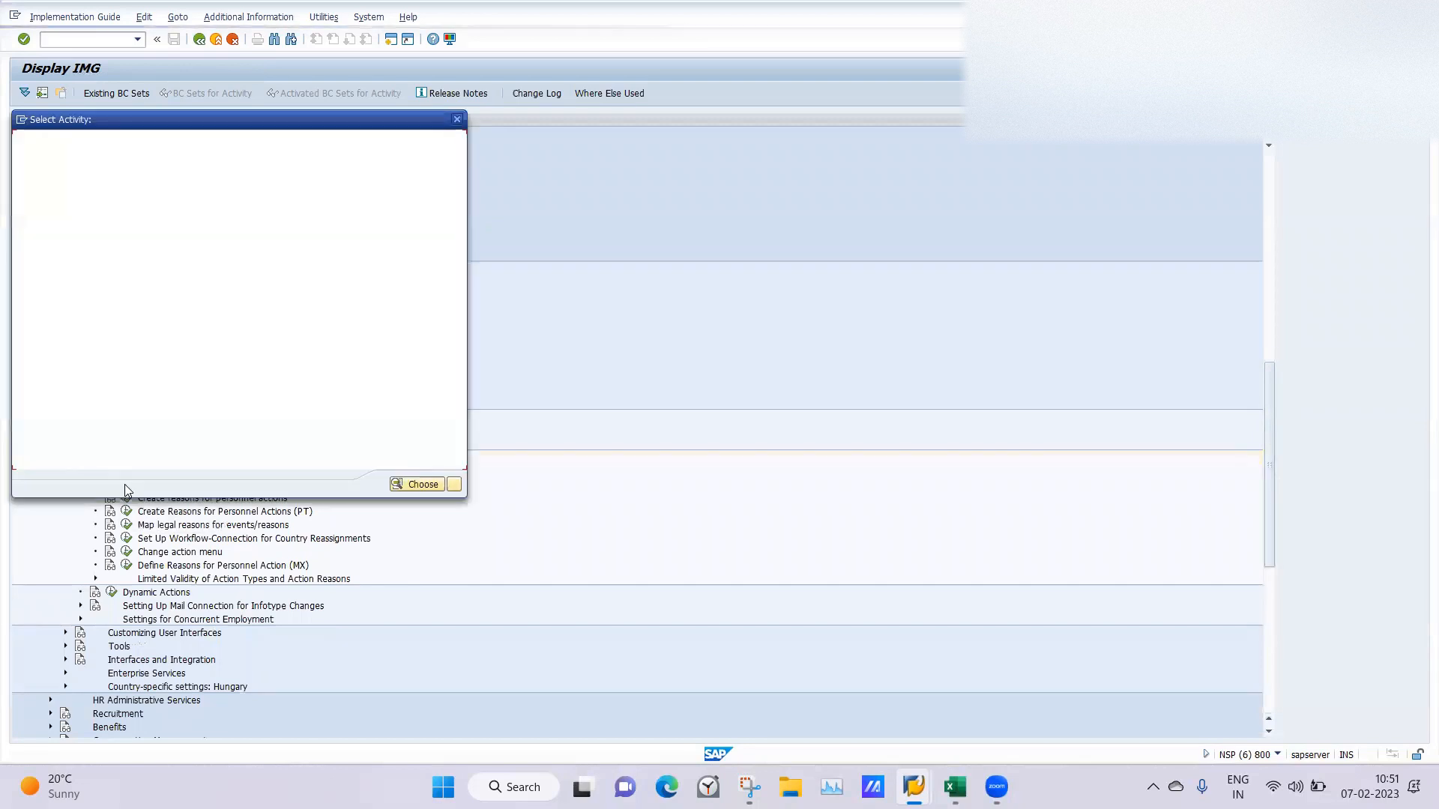
pyautogui.doubleClick(102, 192)
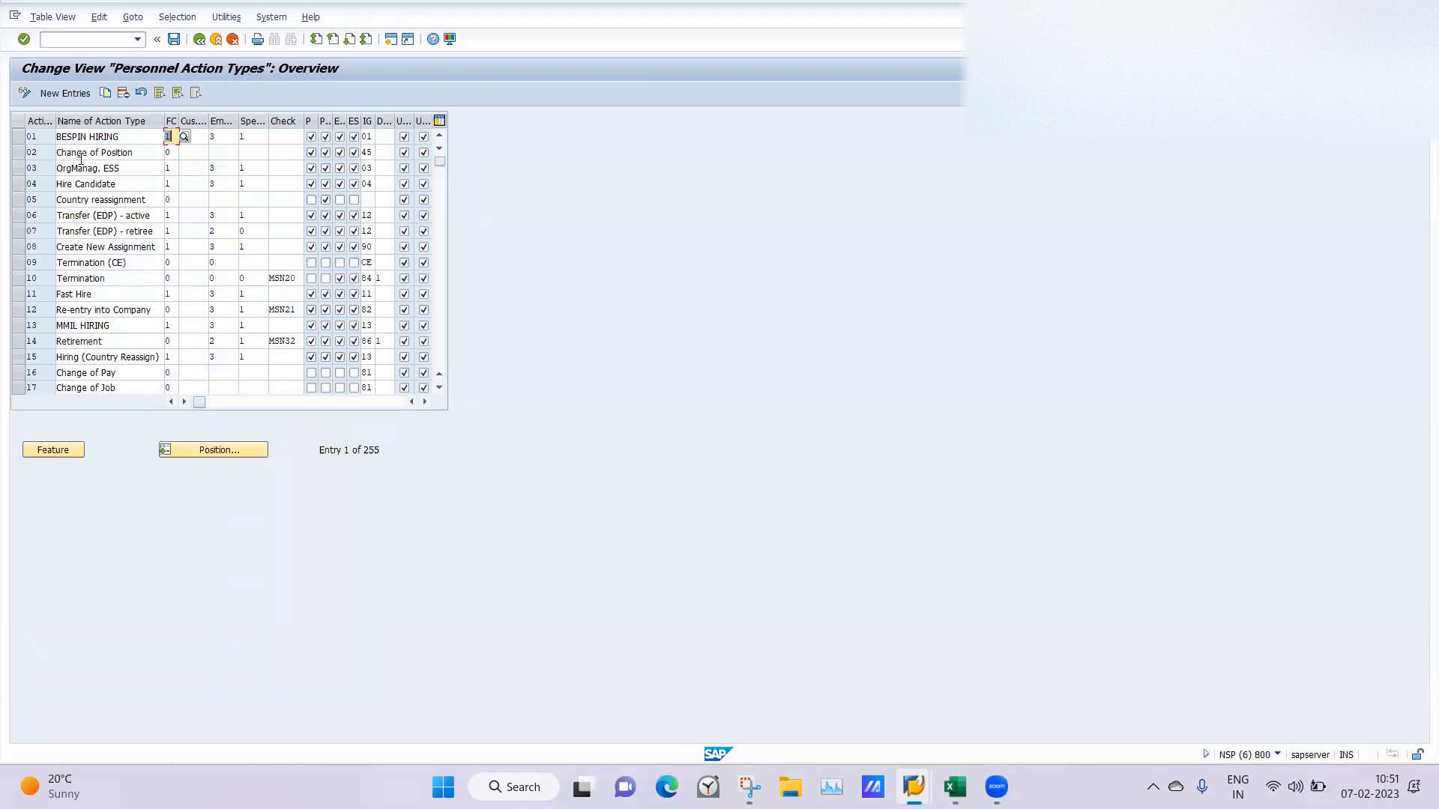
pyautogui.click(200, 42)
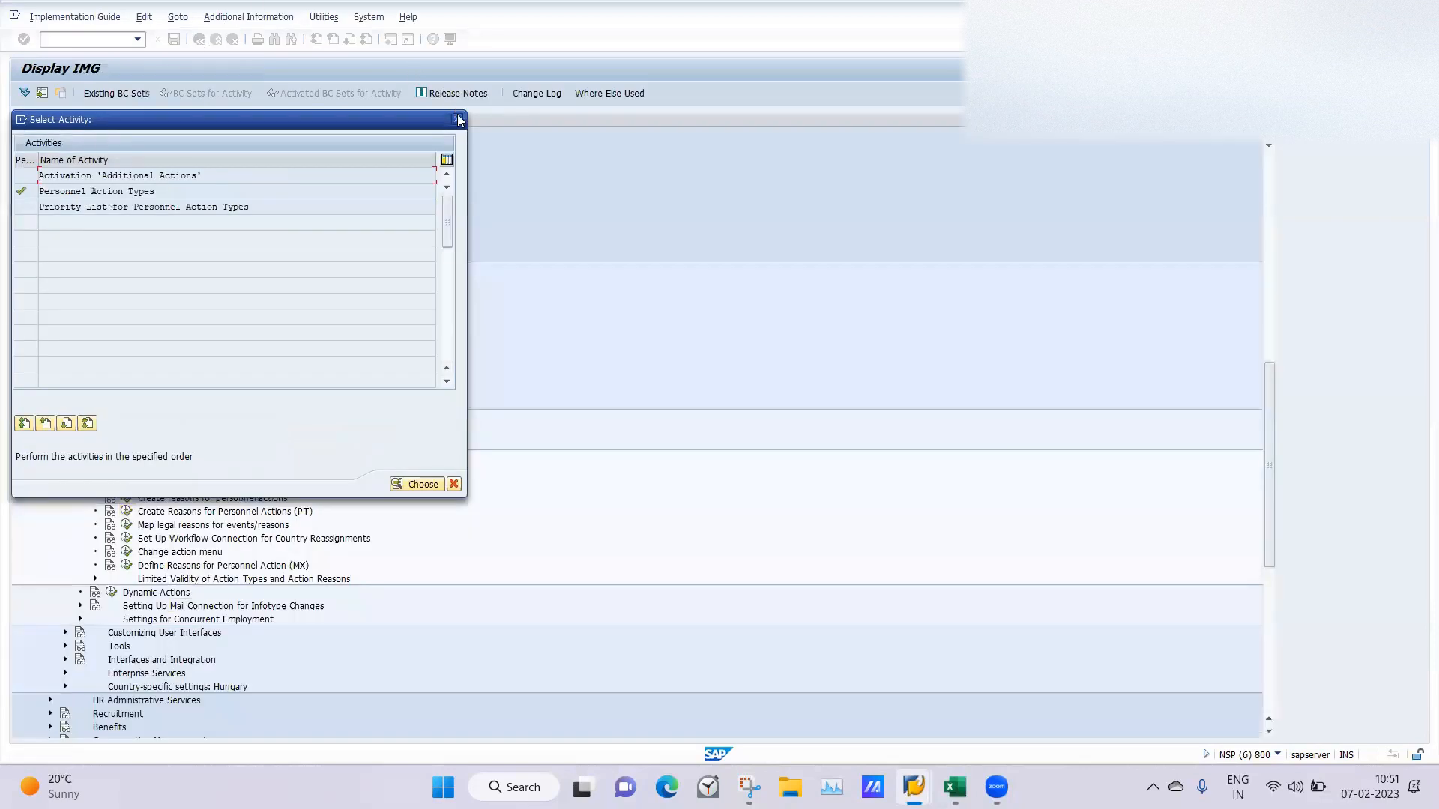
pyautogui.click(456, 120)
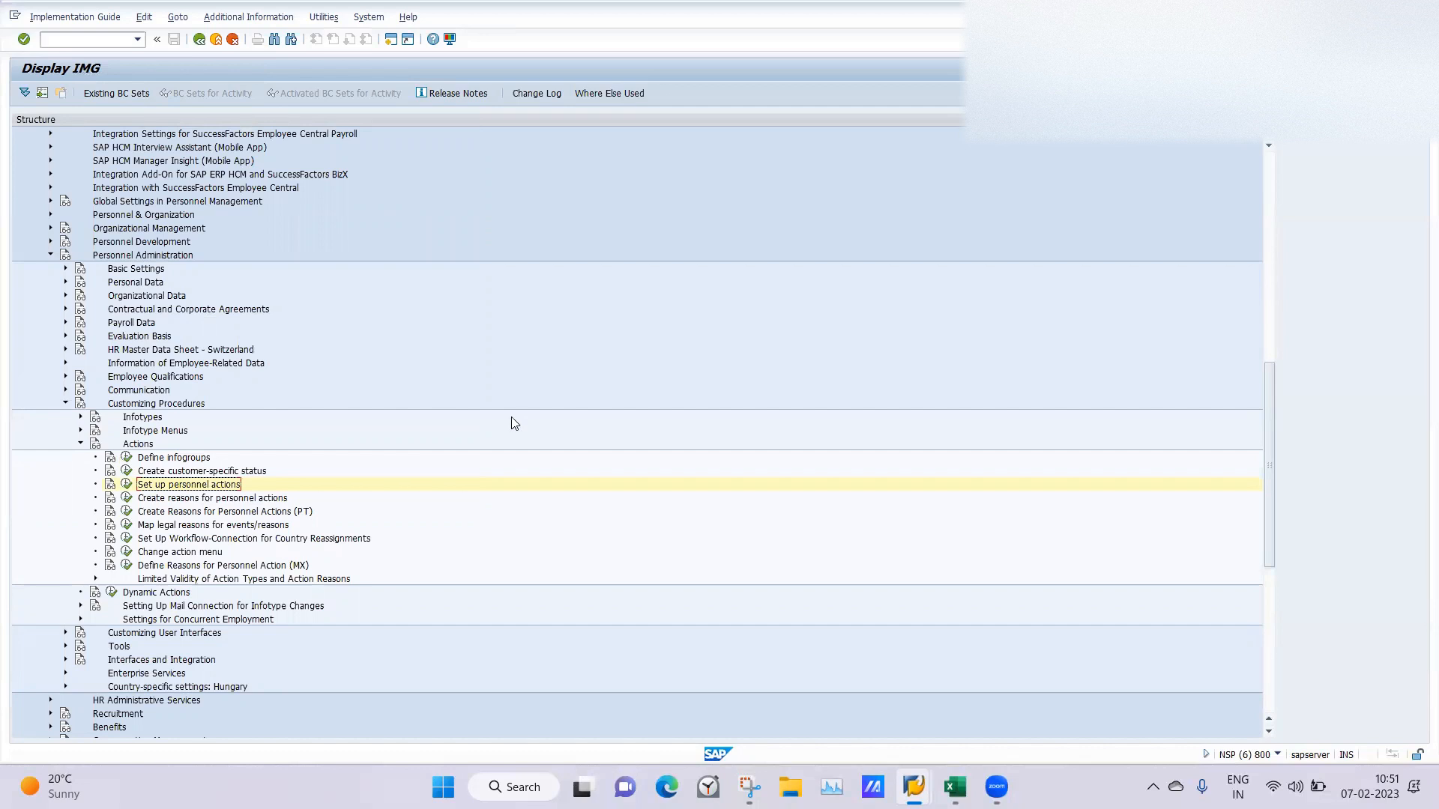
# Open the Action menu activity under Change action menu for menu 01.
pyautogui.click(127, 552)
pyautogui.doubleClick(71, 193)
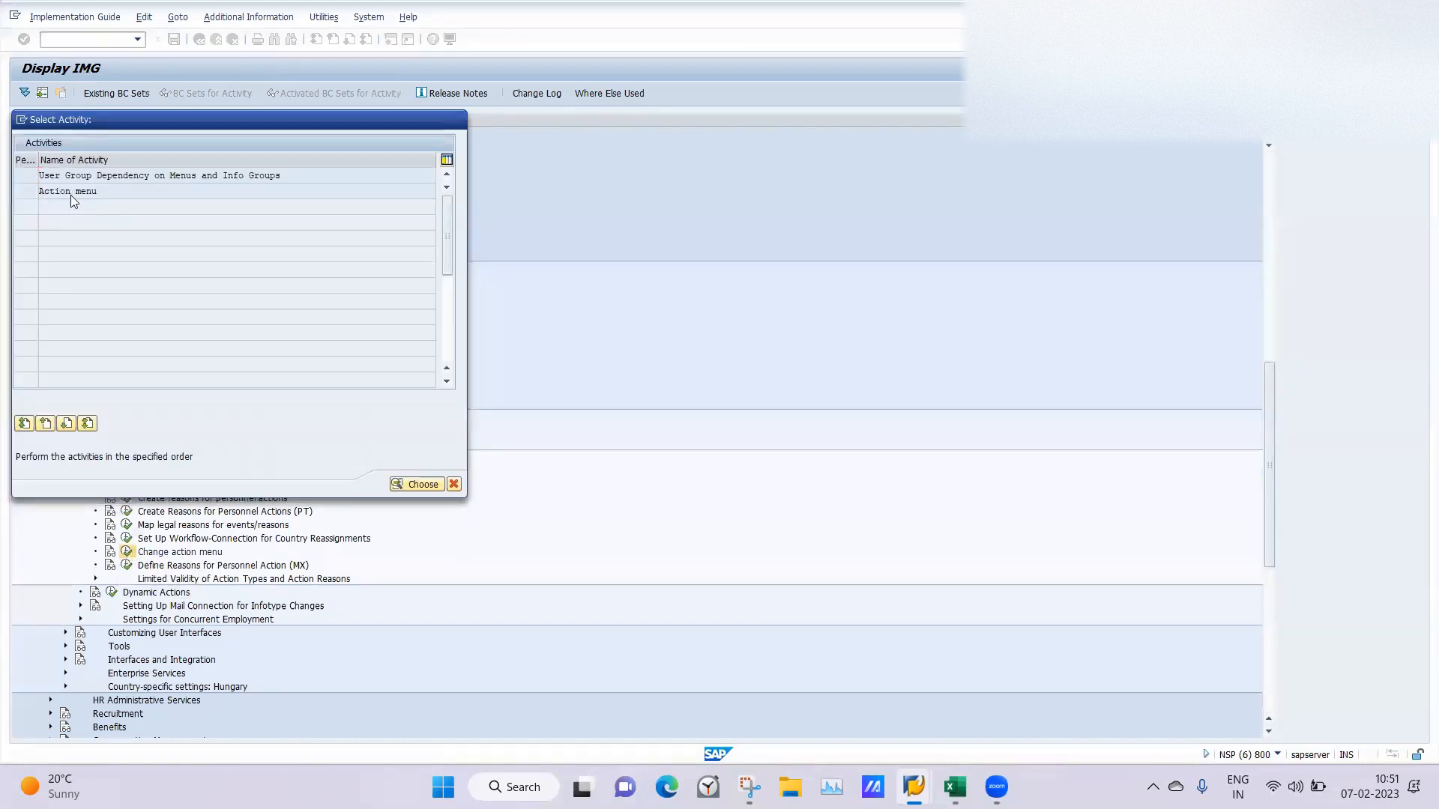
pyautogui.click(251, 225)
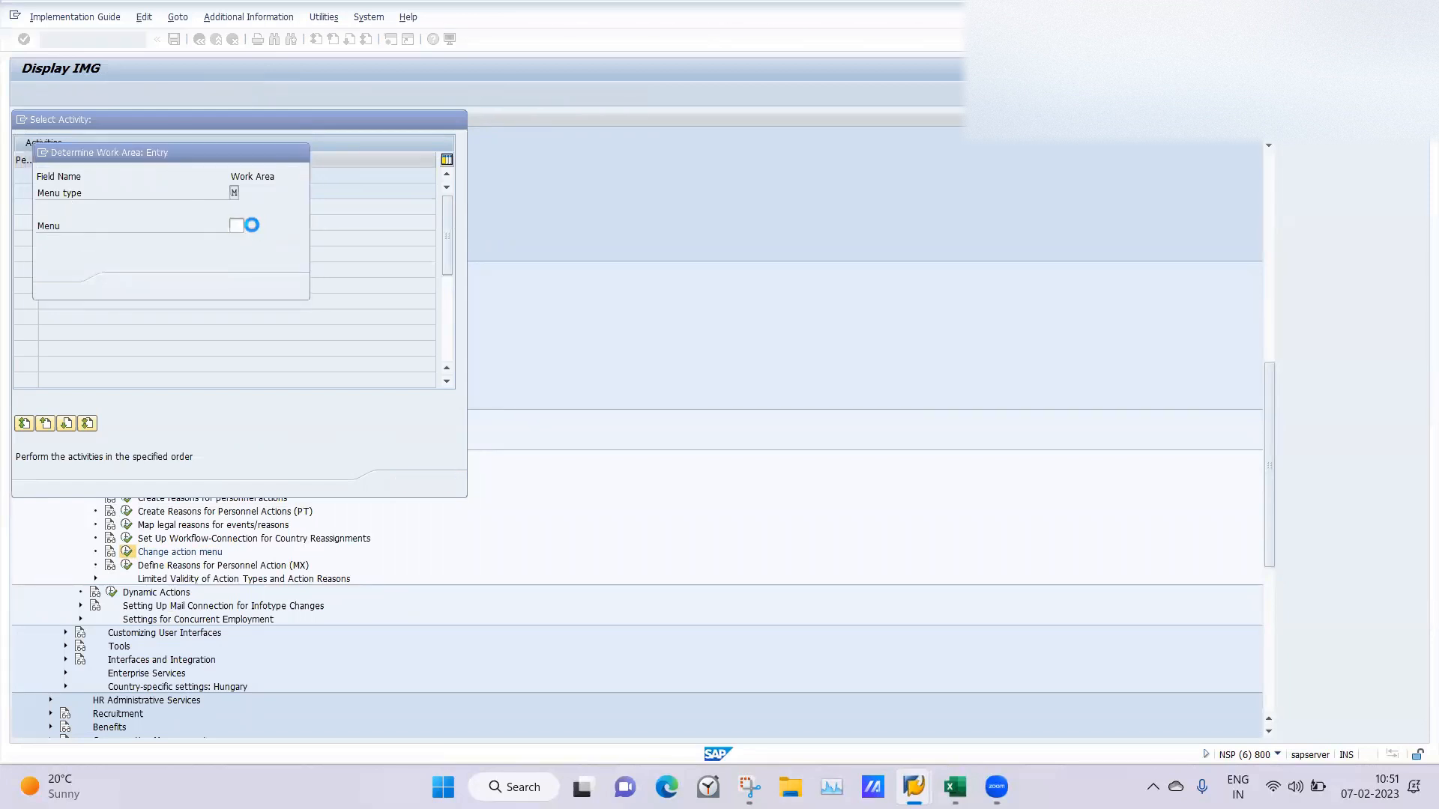
pyautogui.doubleClick(79, 261)
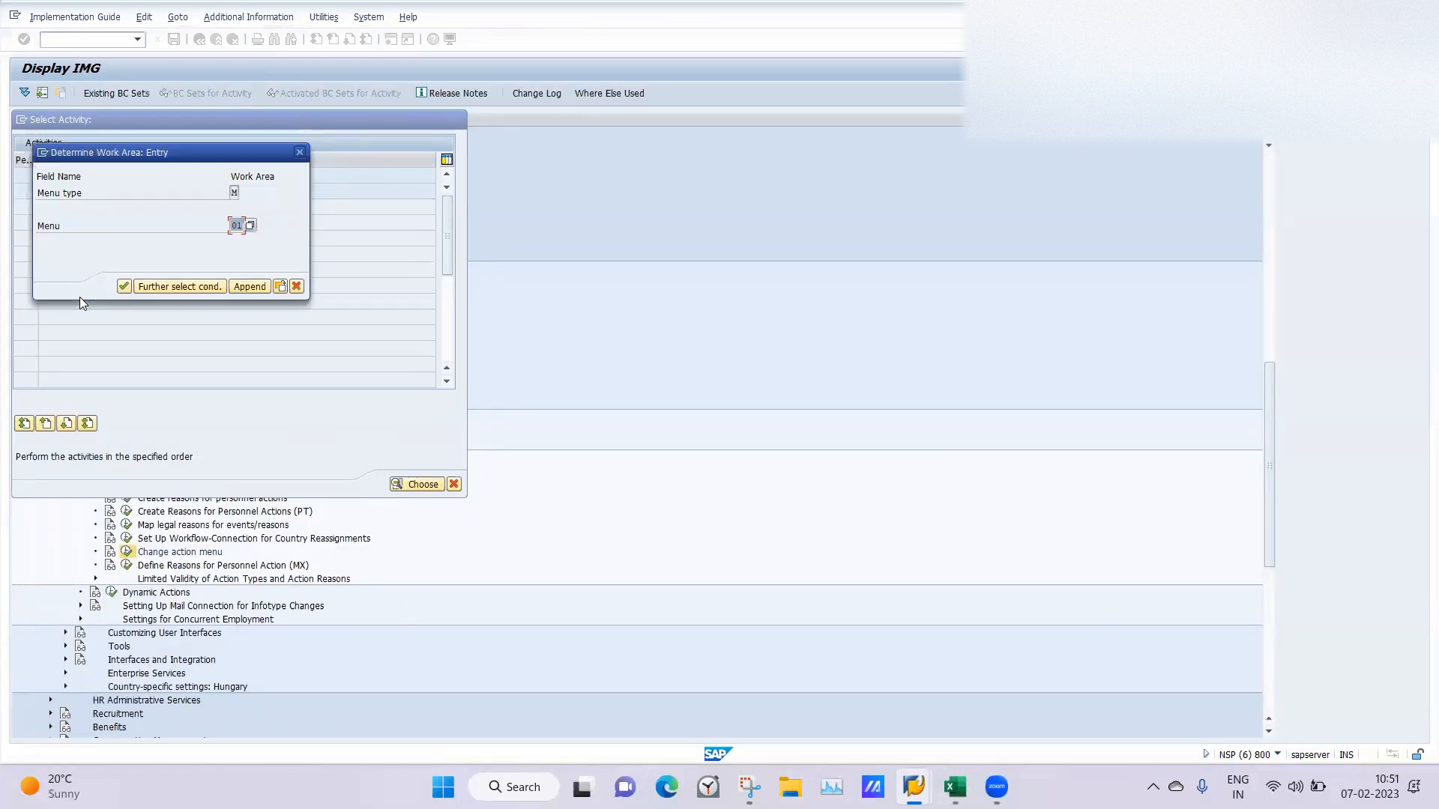
pyautogui.click(121, 287)
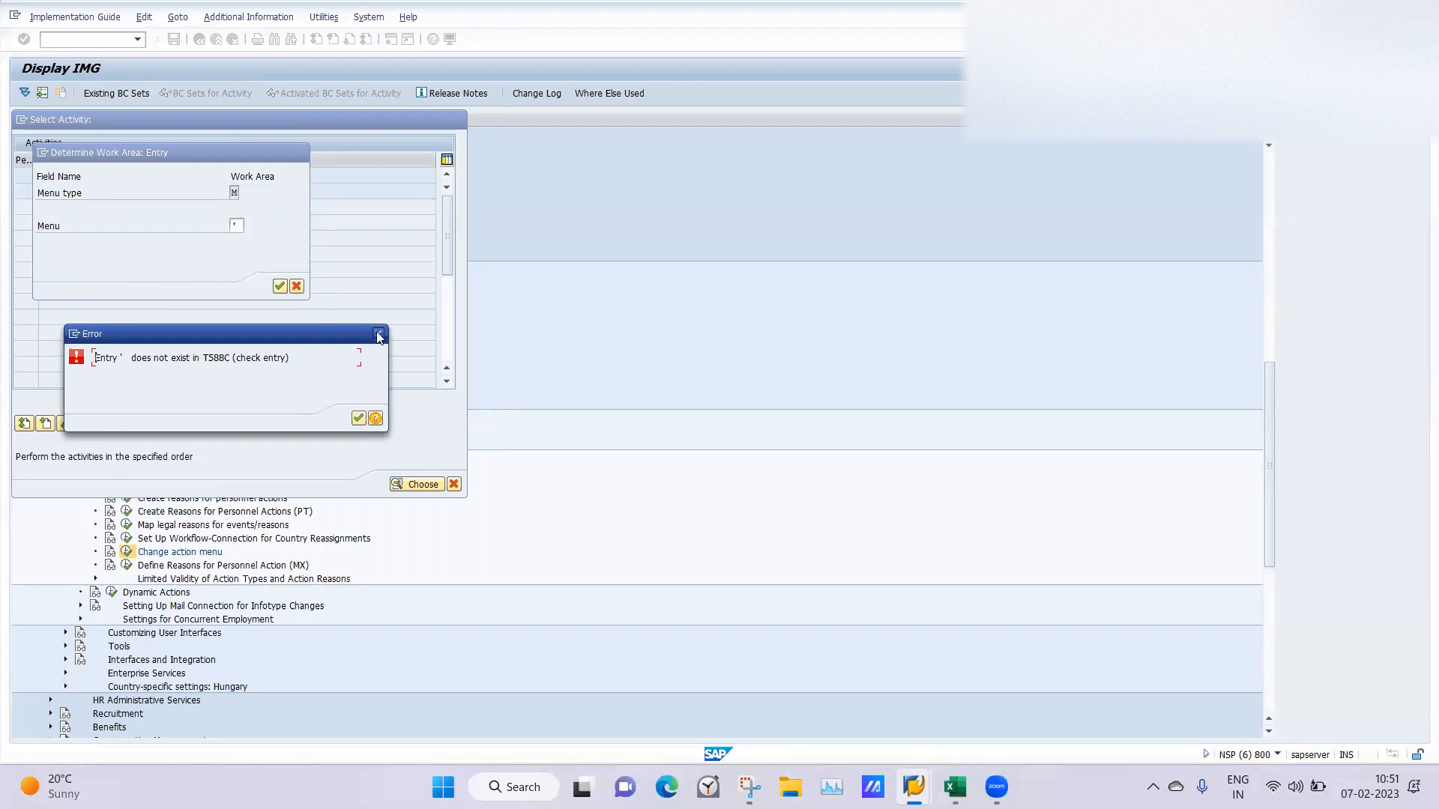
pyautogui.click(378, 335)
pyautogui.click(233, 225)
pyautogui.write('01')
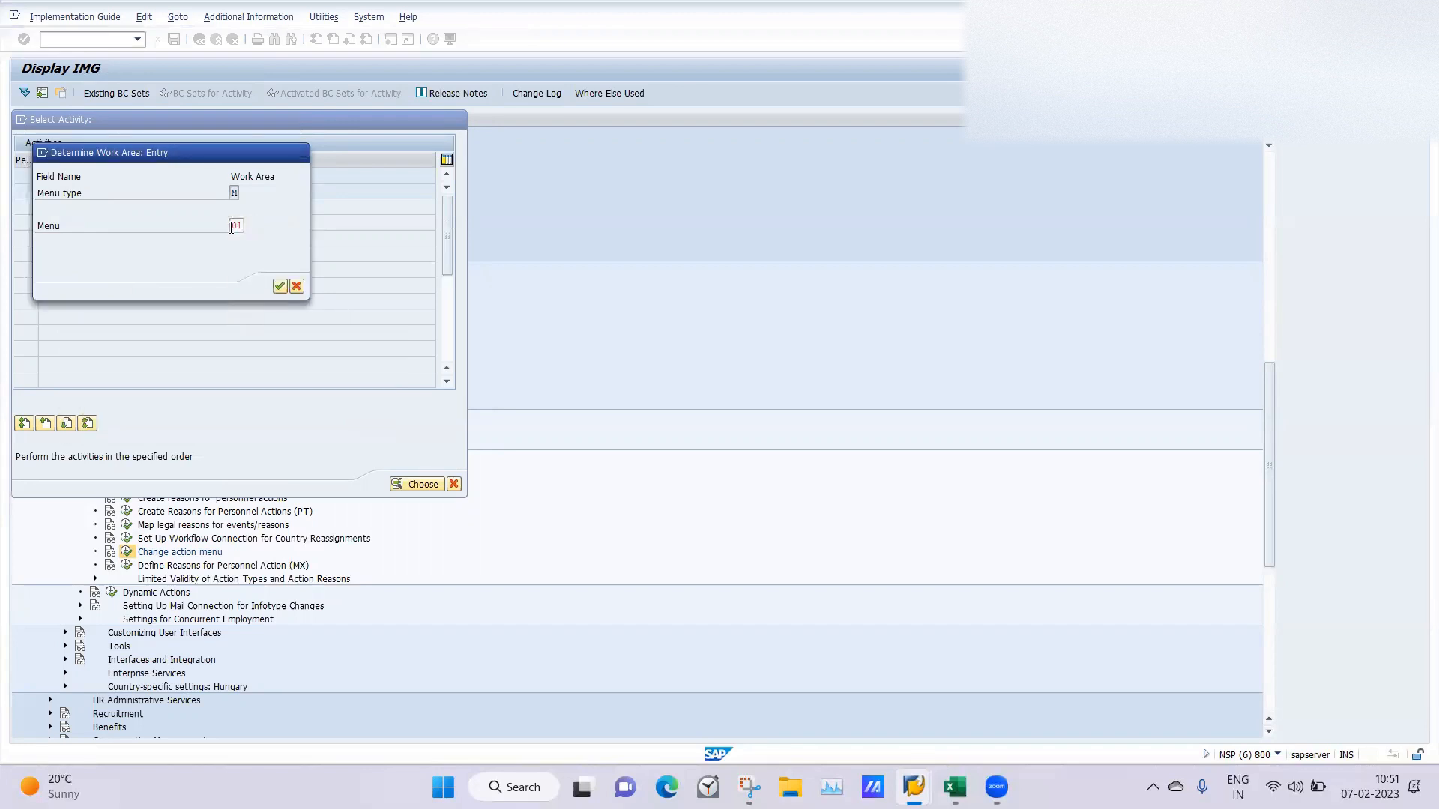
pyautogui.press('Return')
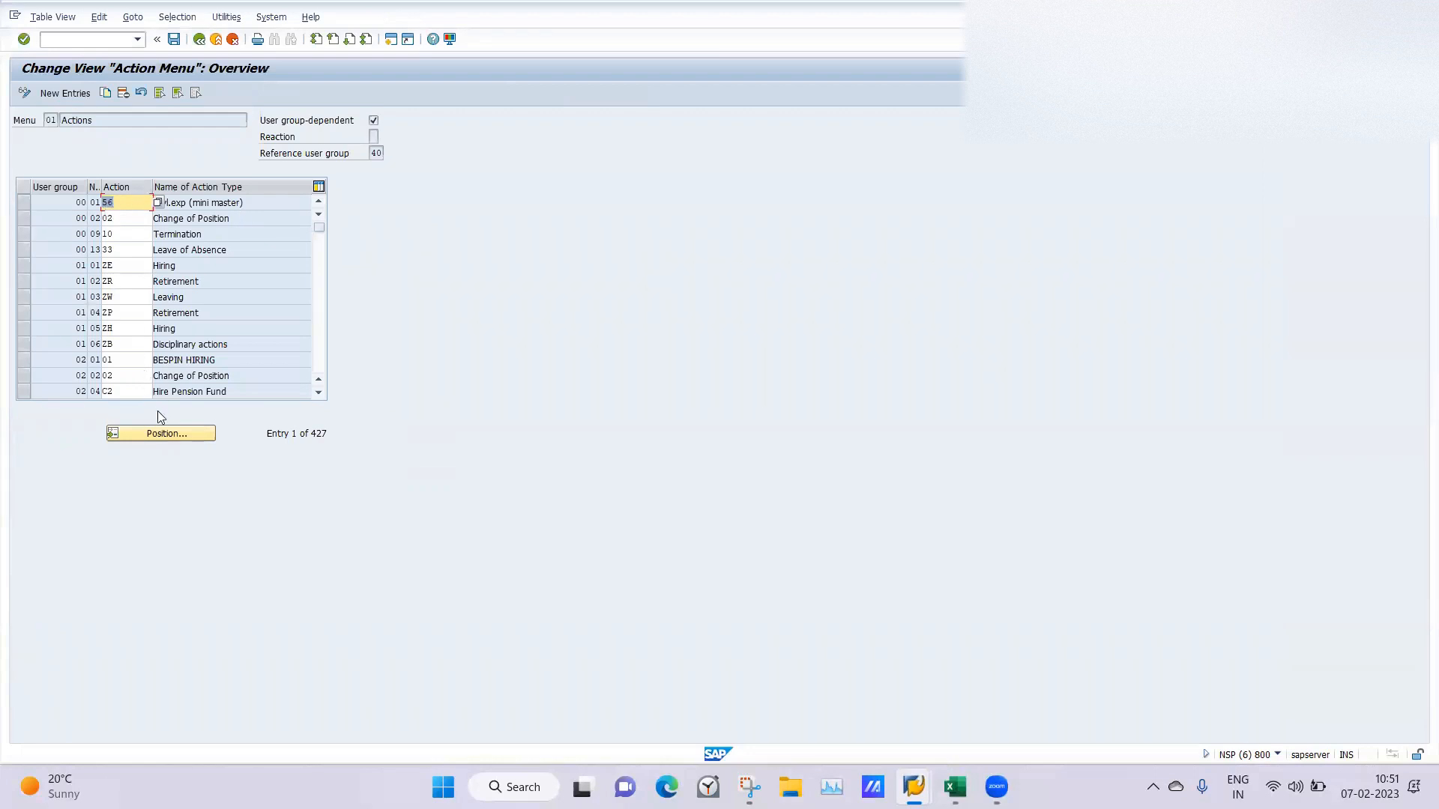
# Position the action menu table at user group 40 and widen the sequence number column.
pyautogui.click(163, 434)
pyautogui.write('40')
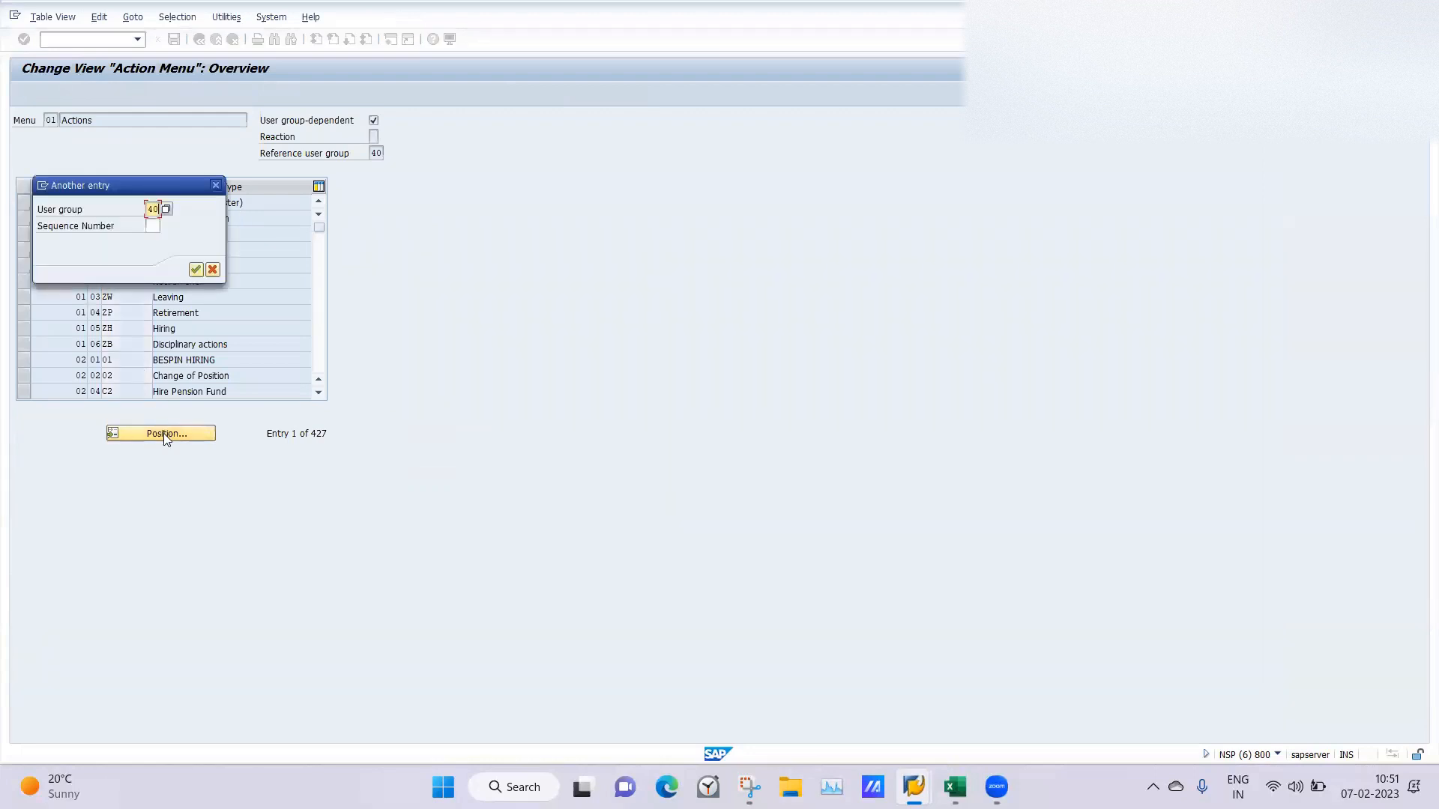
pyautogui.press('Return')
pyautogui.click(237, 248)
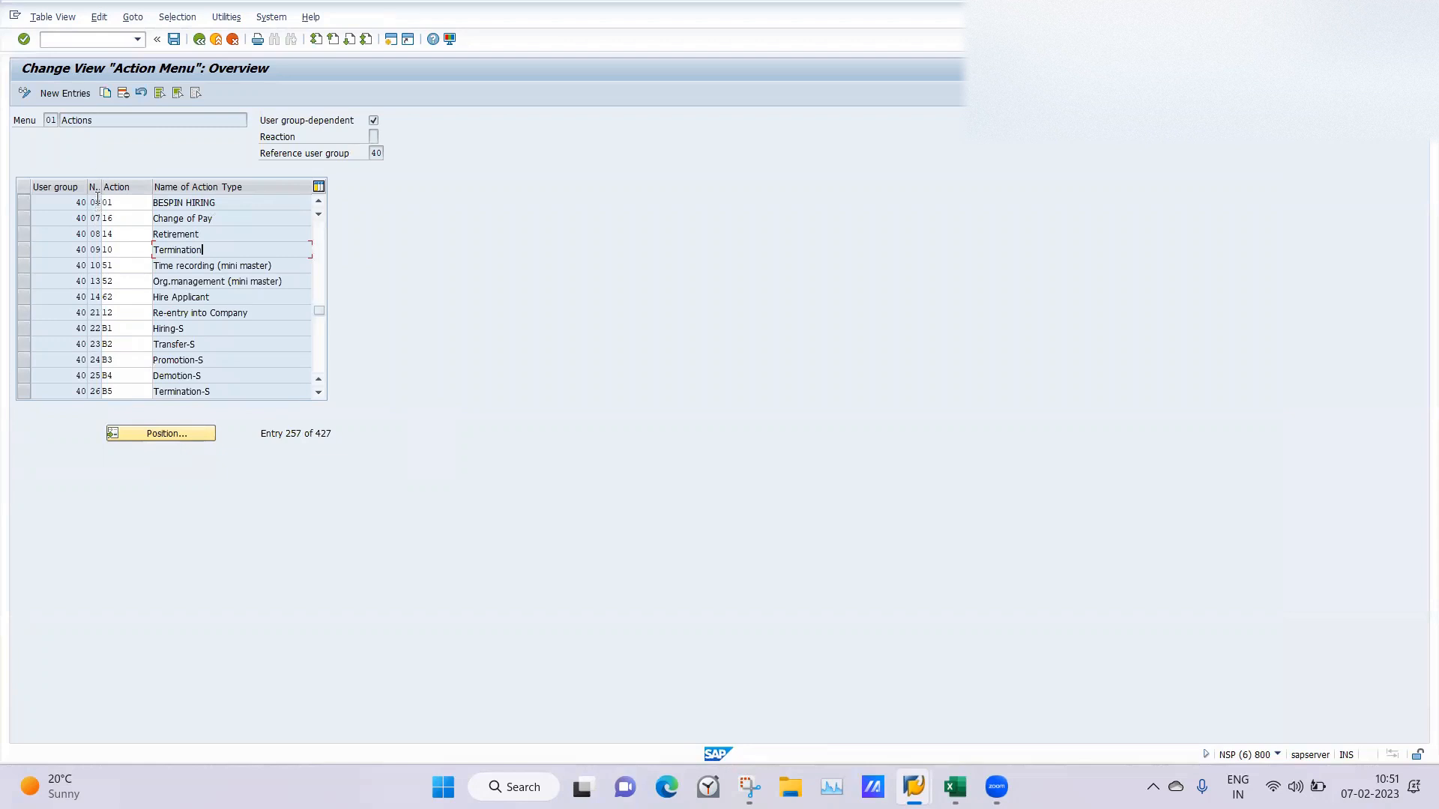
pyautogui.moveTo(100, 190); pyautogui.dragTo(122, 191)
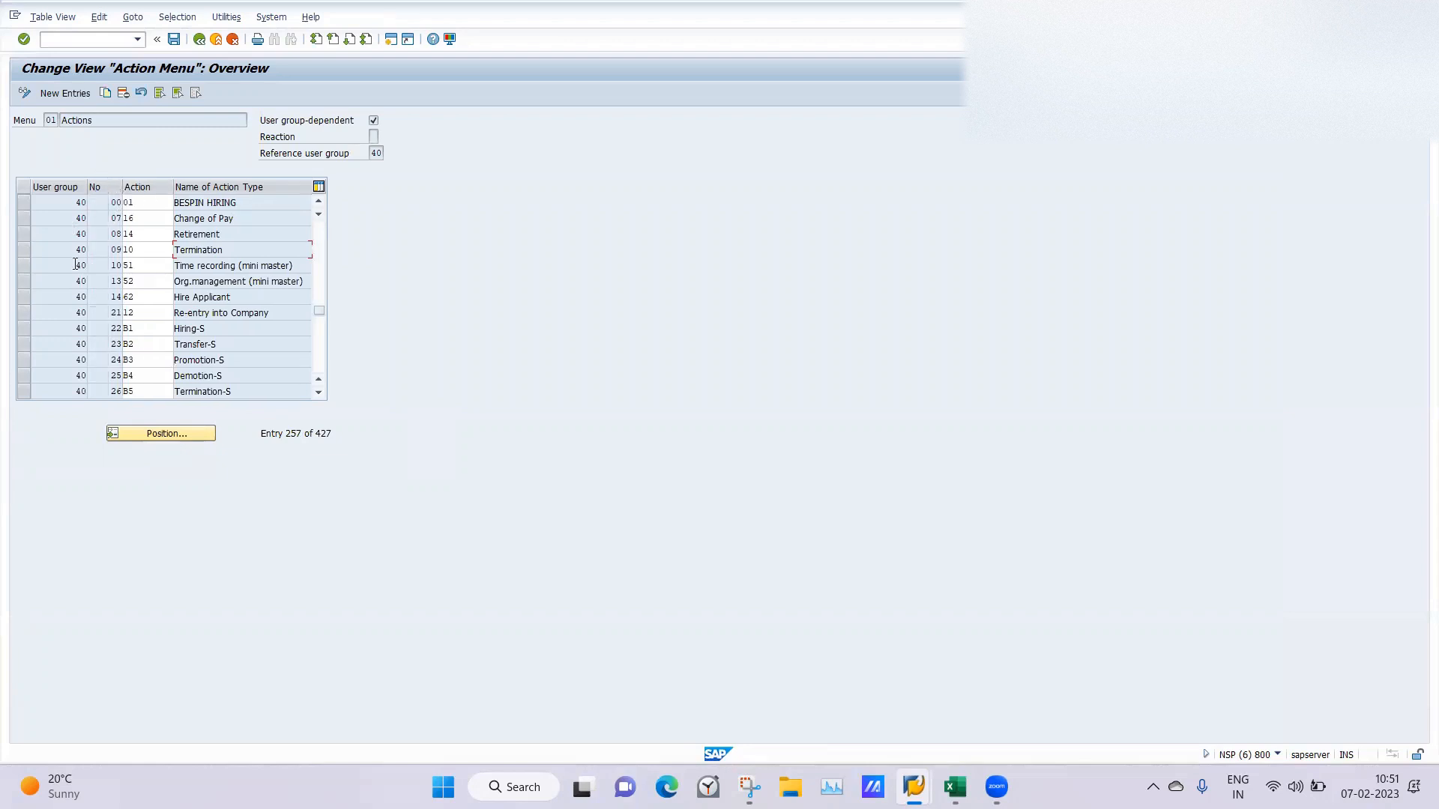
# Set the action of user group 40's sequence number 07 to 22, LA Hire.
pyautogui.click(145, 218)
pyautogui.click(176, 219)
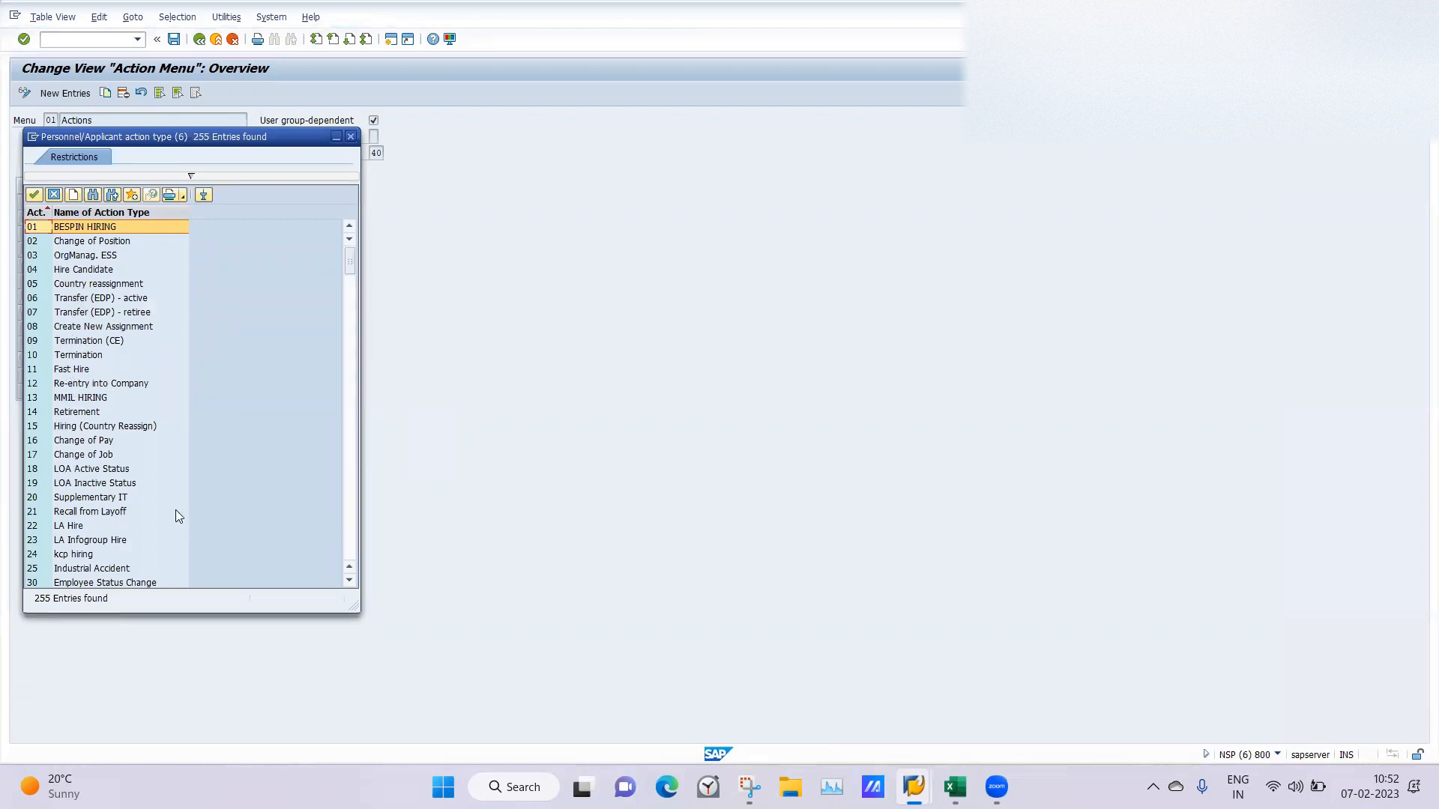
pyautogui.click(69, 523)
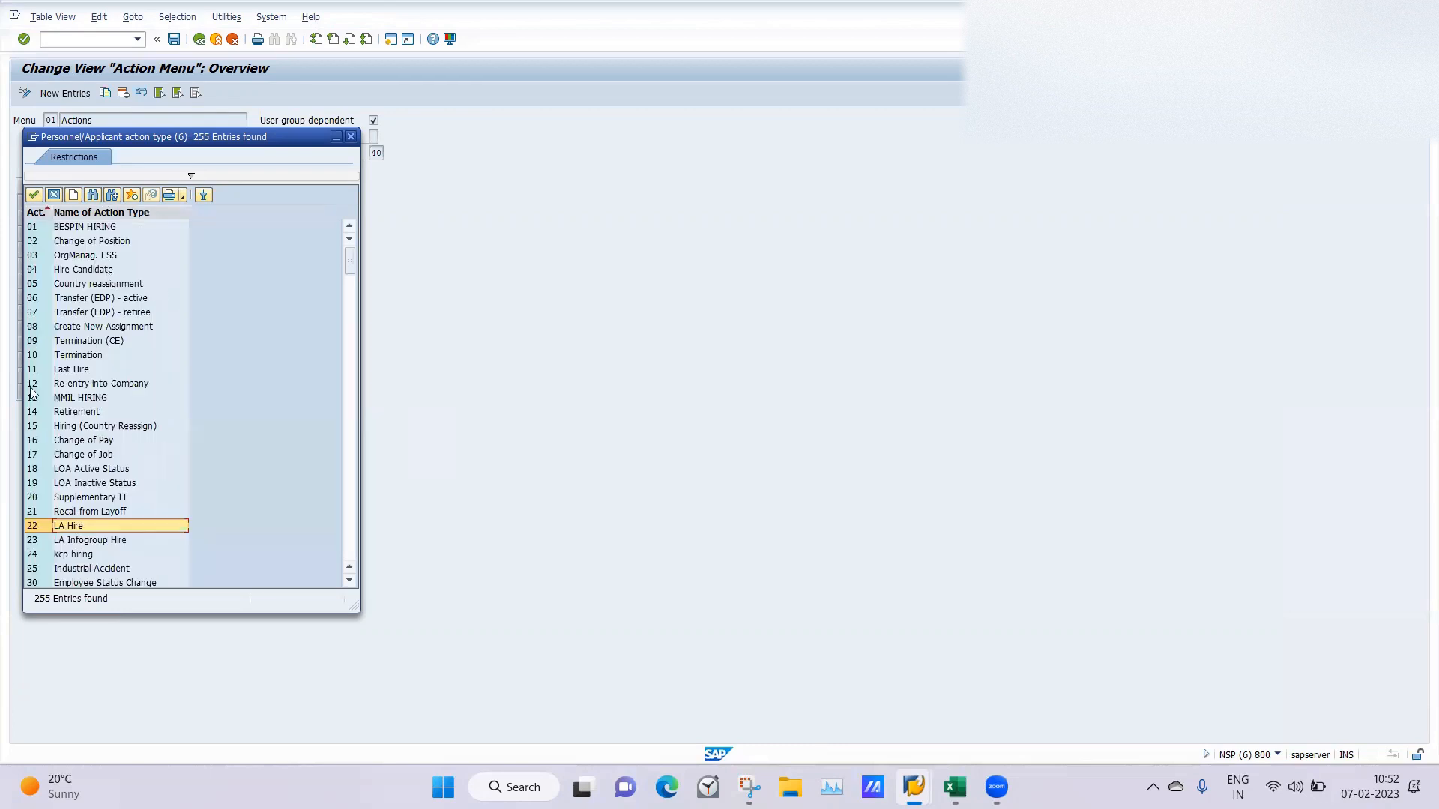
pyautogui.click(34, 195)
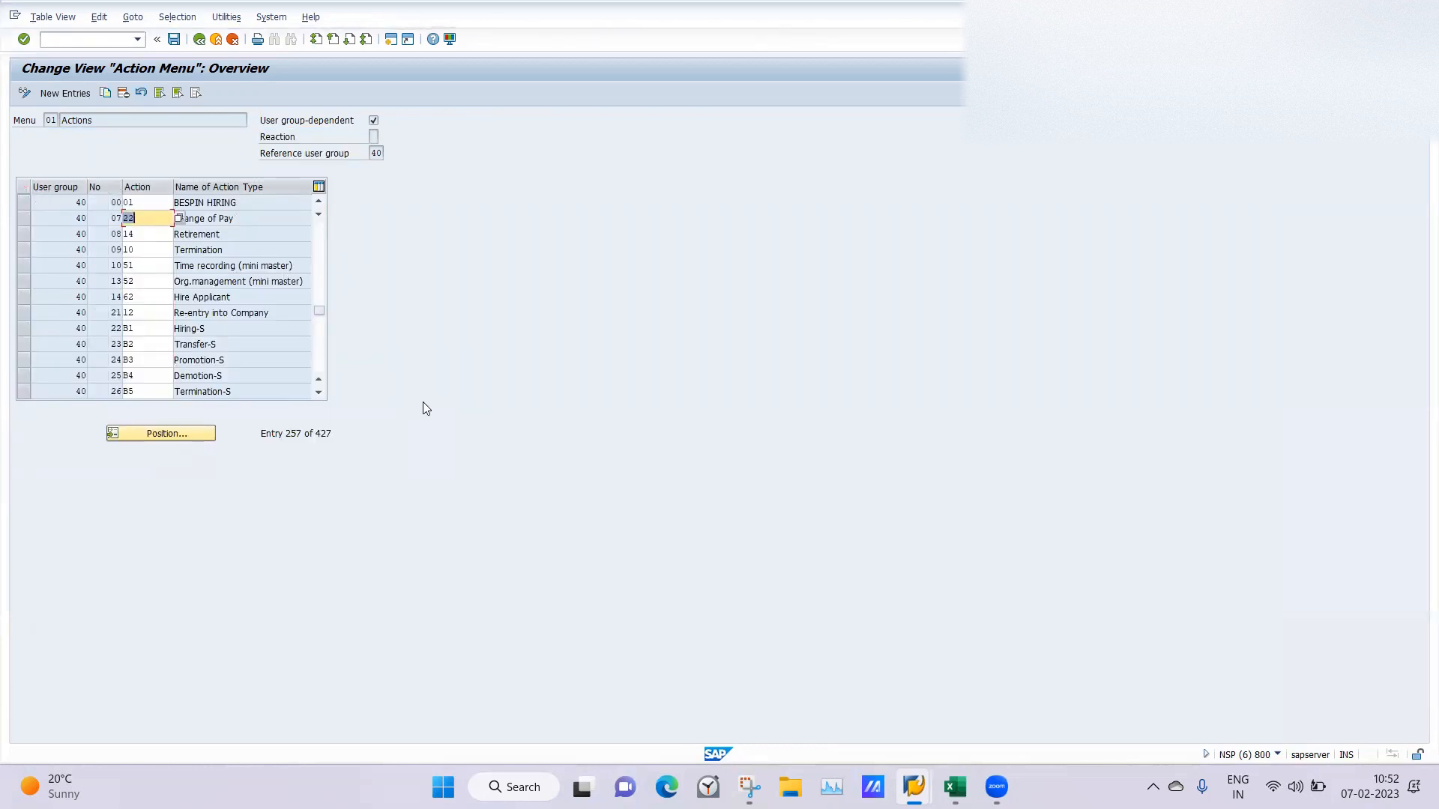
# Check the Change of Pay row in the Personnel Actions session, then return to the action menu and save the changed entry.
pyautogui.moveTo(913, 785)
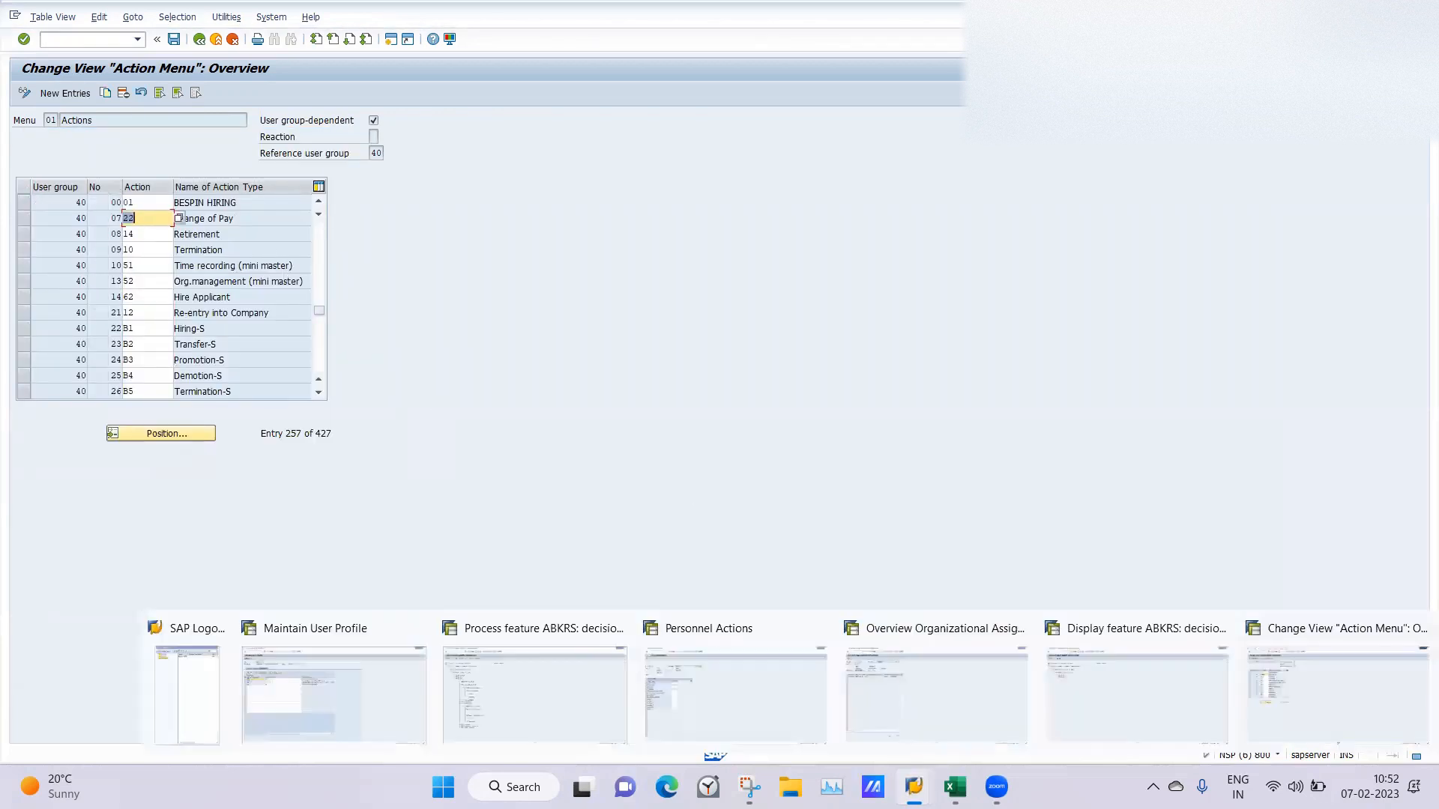
pyautogui.click(686, 709)
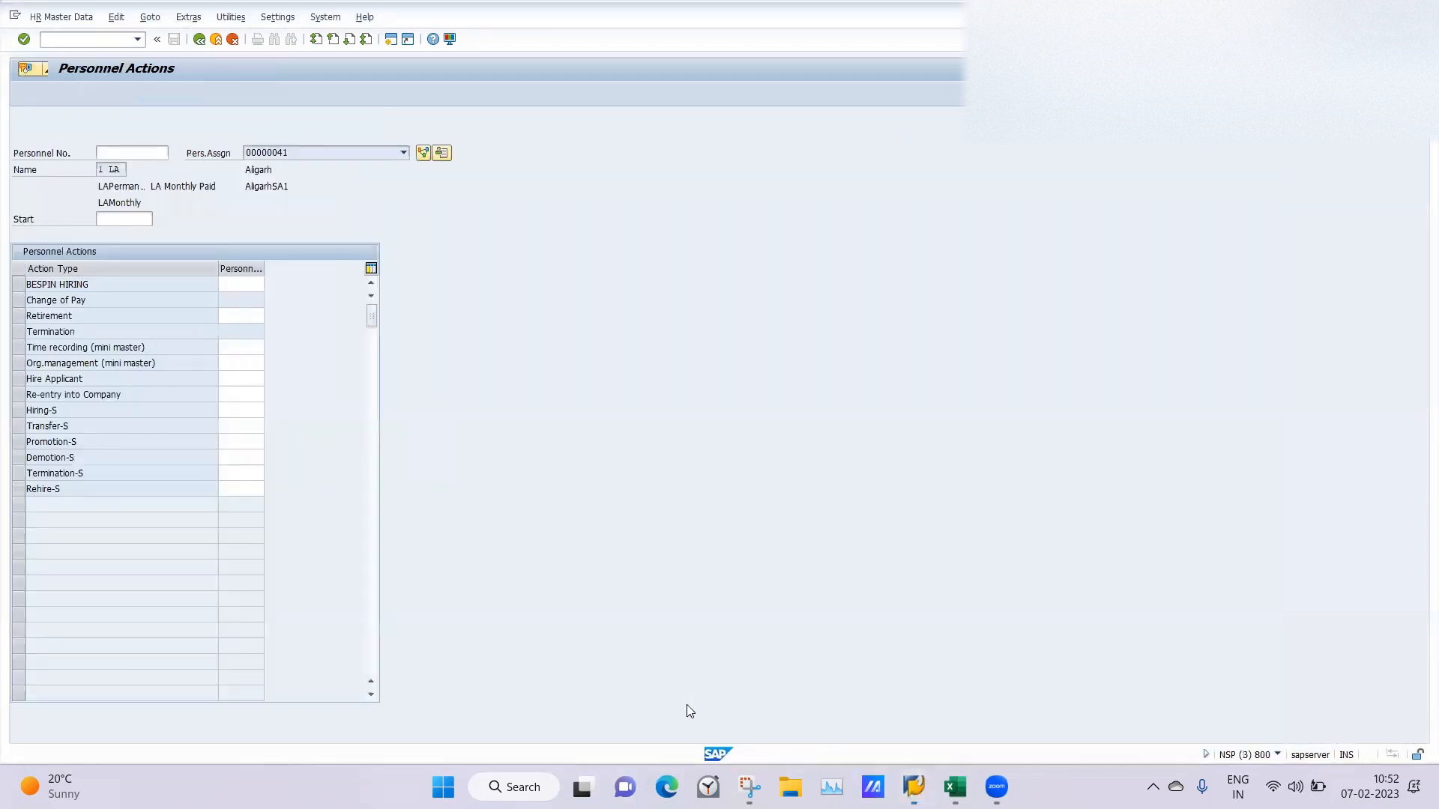
pyautogui.click(22, 301)
pyautogui.moveTo(914, 785)
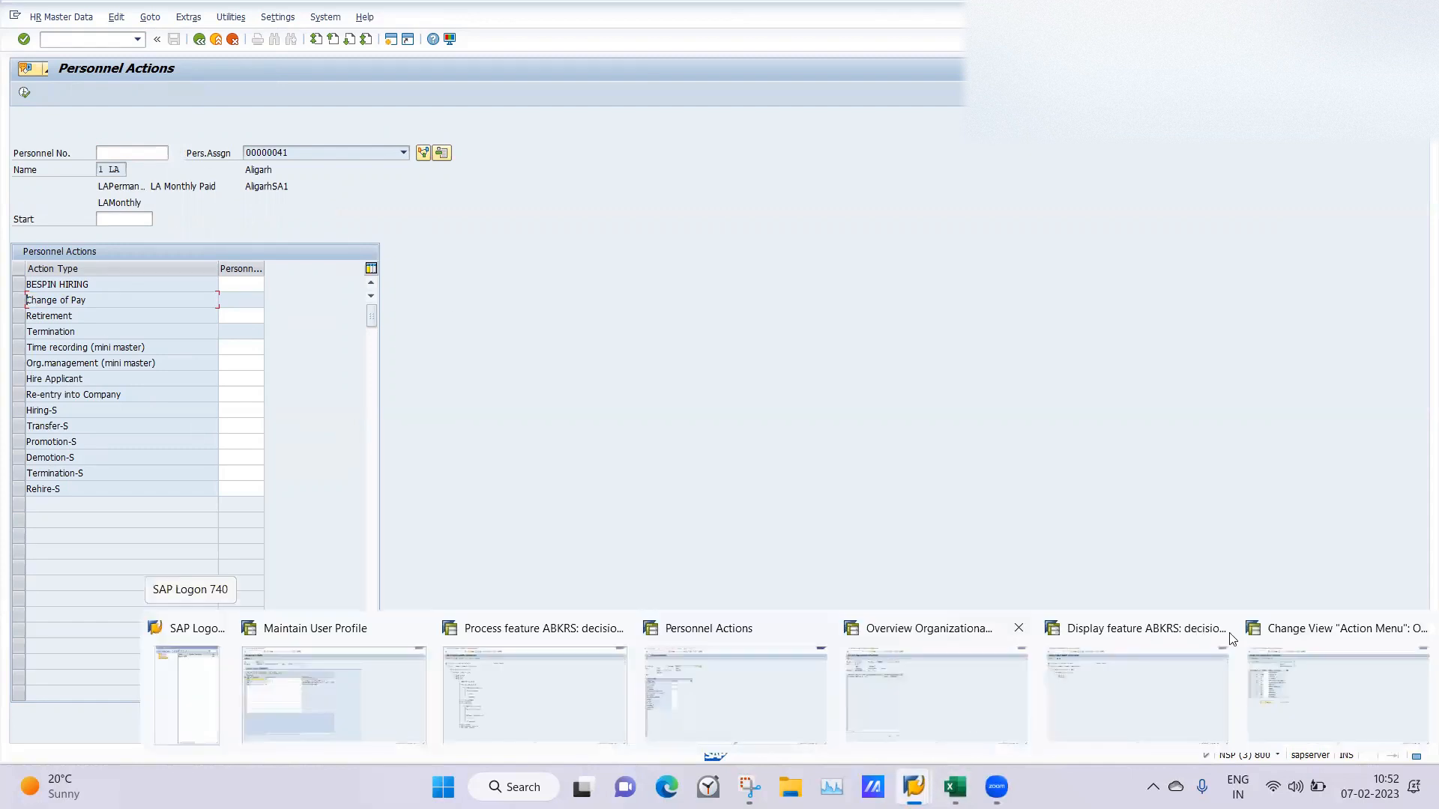
pyautogui.click(1336, 661)
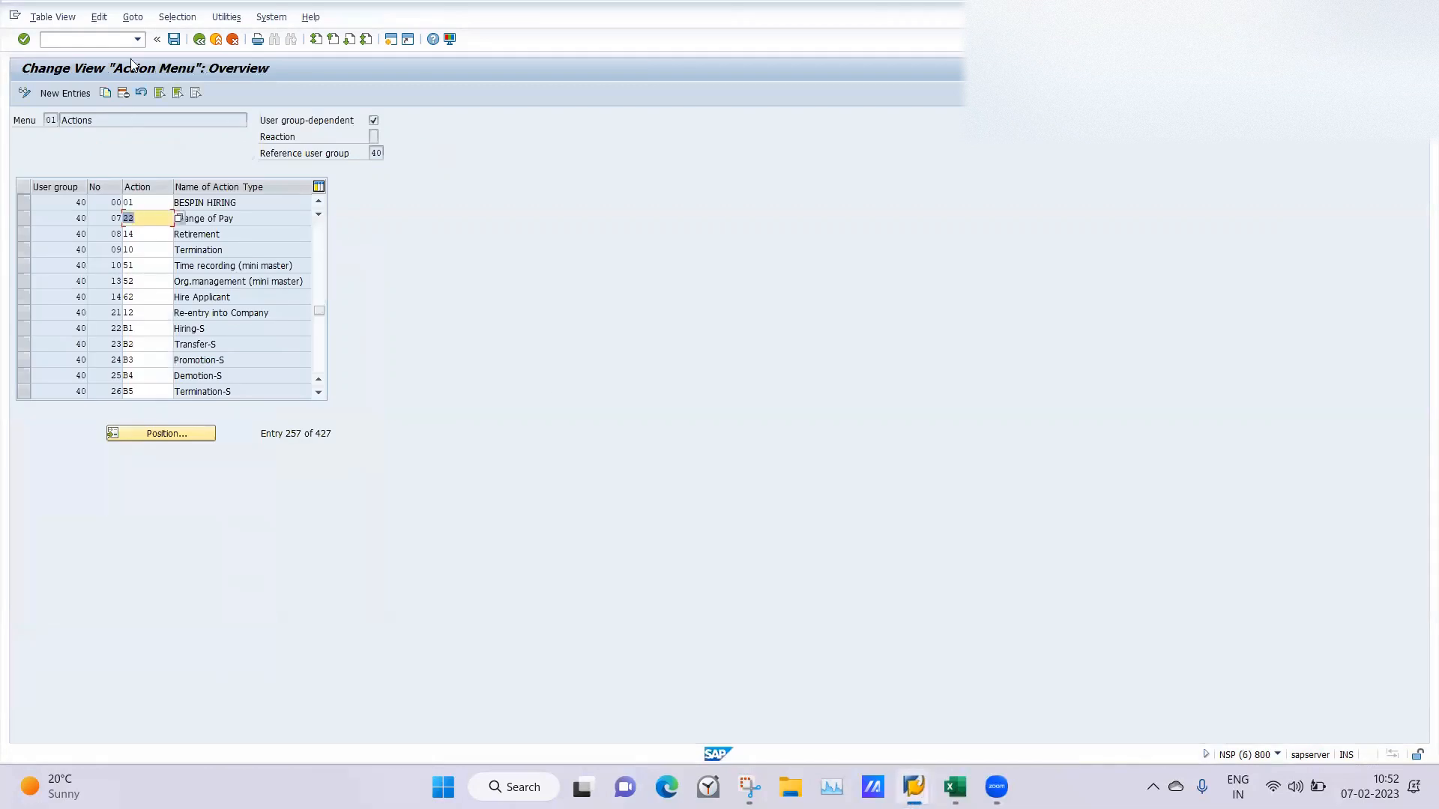
pyautogui.click(174, 39)
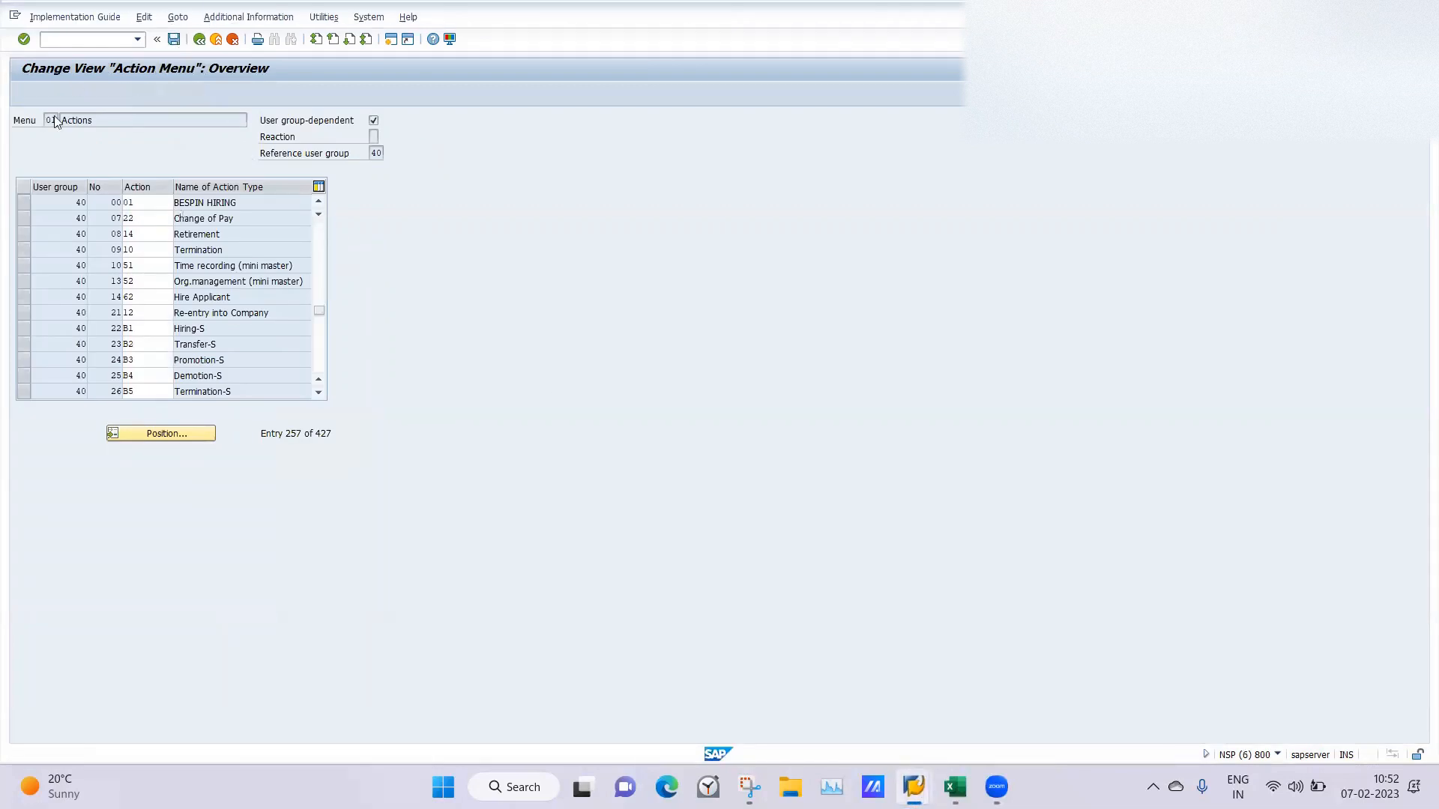
pyautogui.click(222, 255)
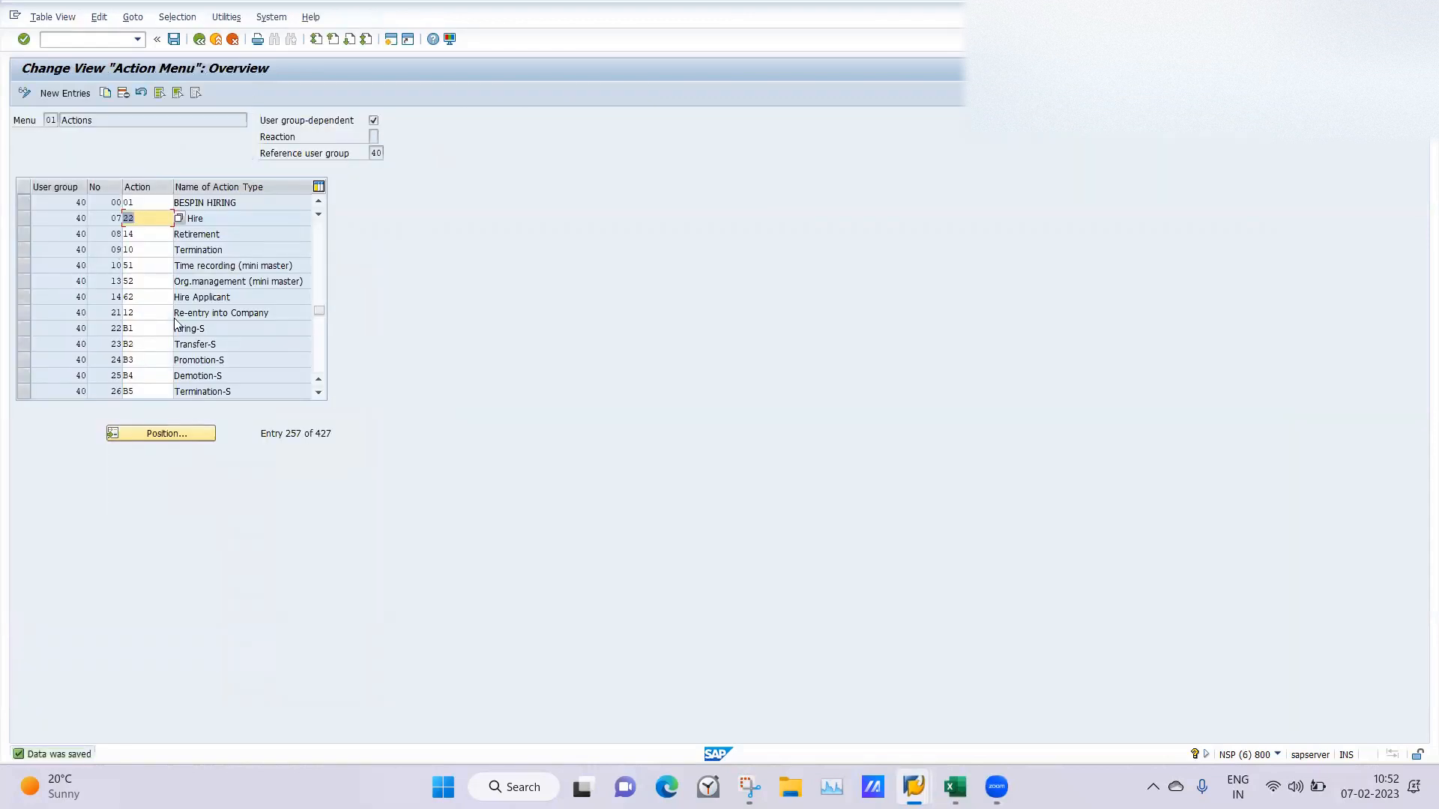
# Switch to the Personnel Actions session and restart it with transaction code /npa40 to reload the action list.
pyautogui.click(212, 262)
pyautogui.moveTo(914, 787)
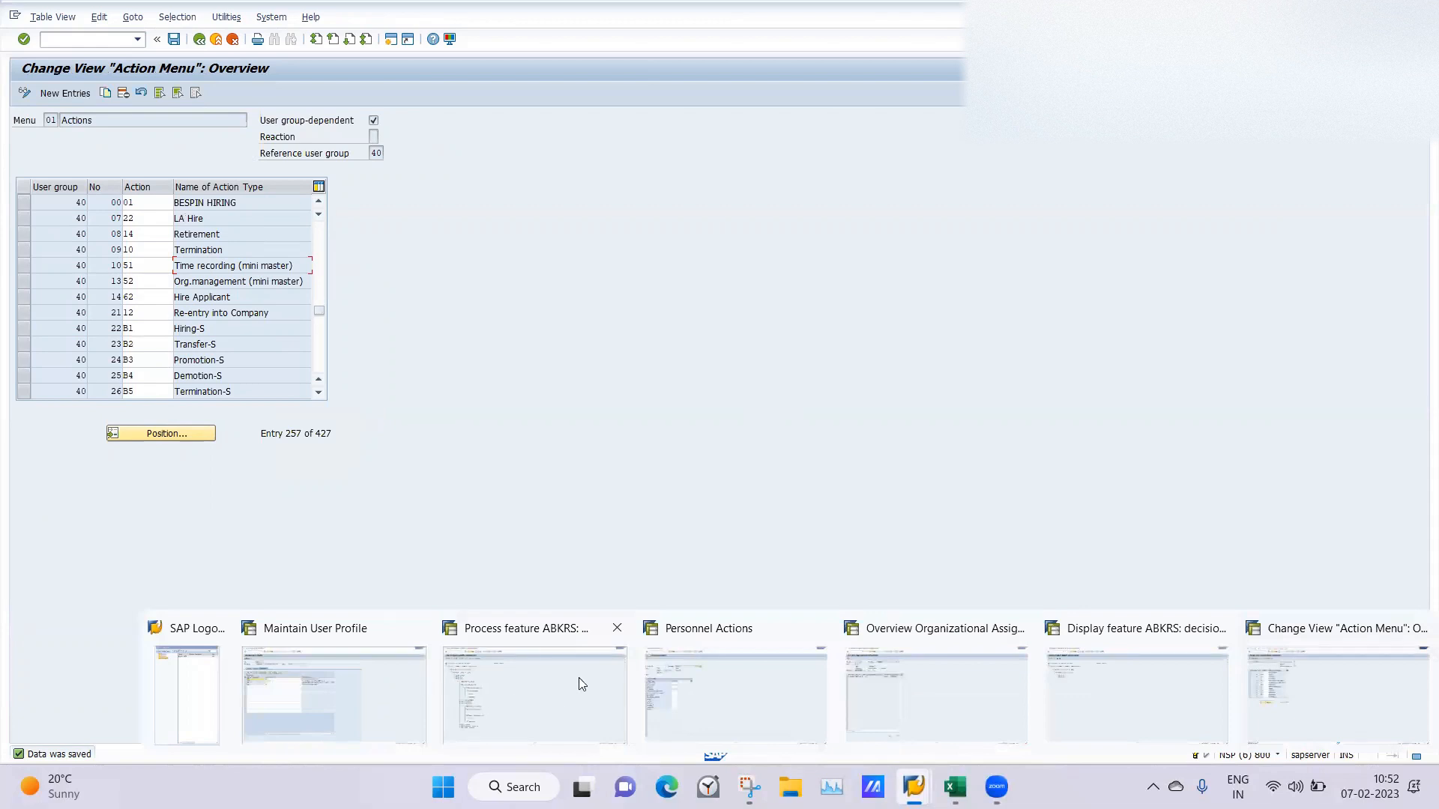
pyautogui.click(709, 685)
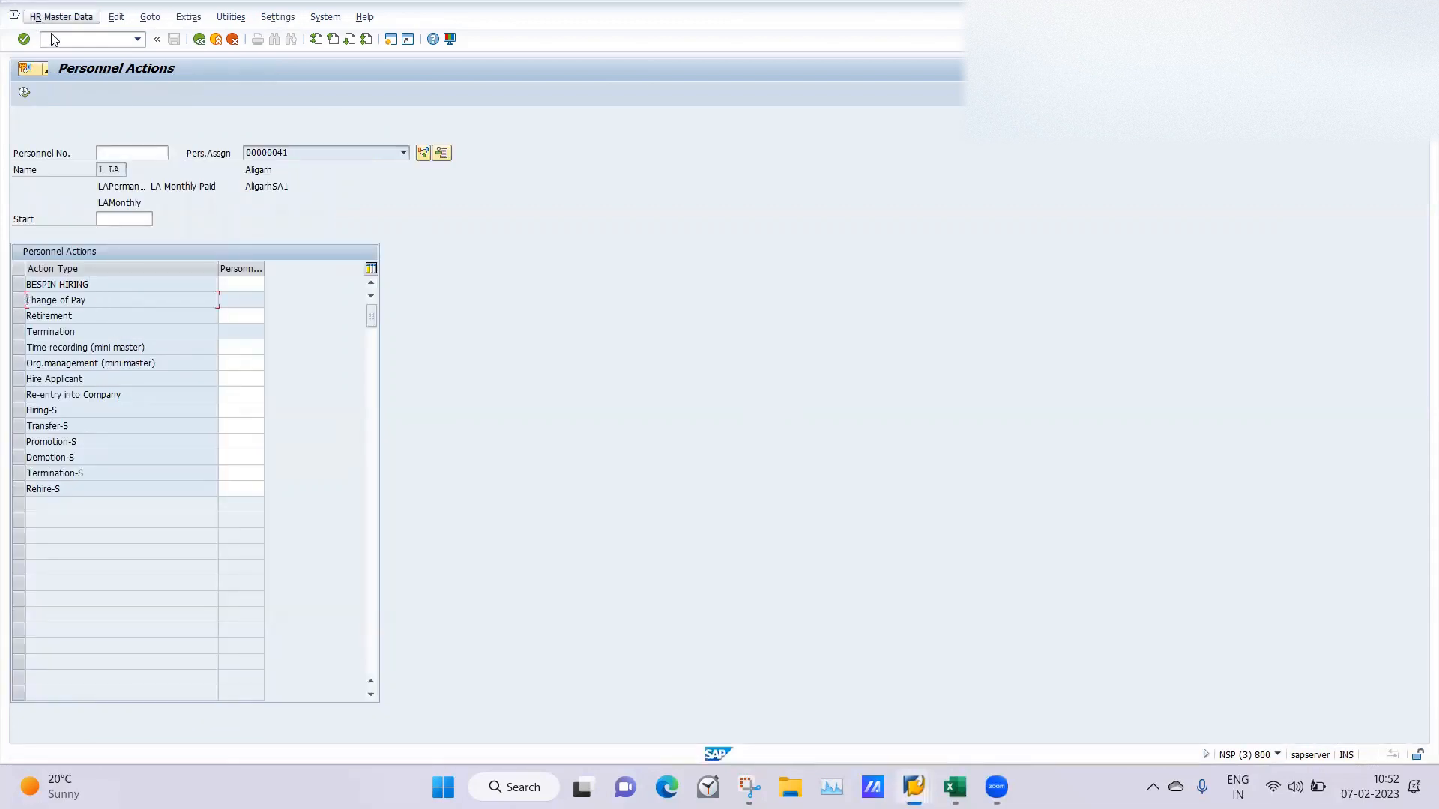
pyautogui.write('/npa40')
pyautogui.press('Return')
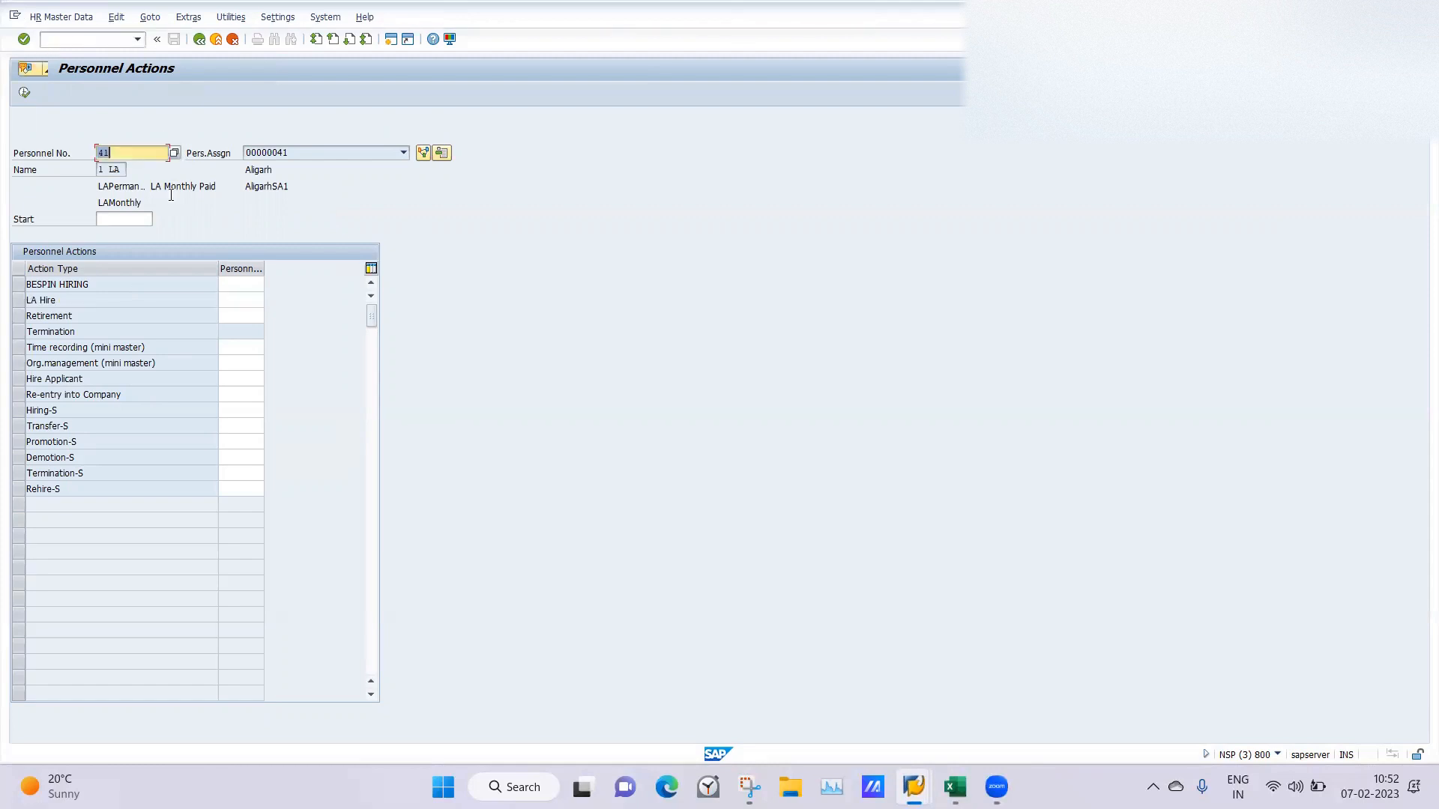
# Select the LA Hire action, clear the personnel number, and set the start date to 07.02.2023.
pyautogui.click(16, 301)
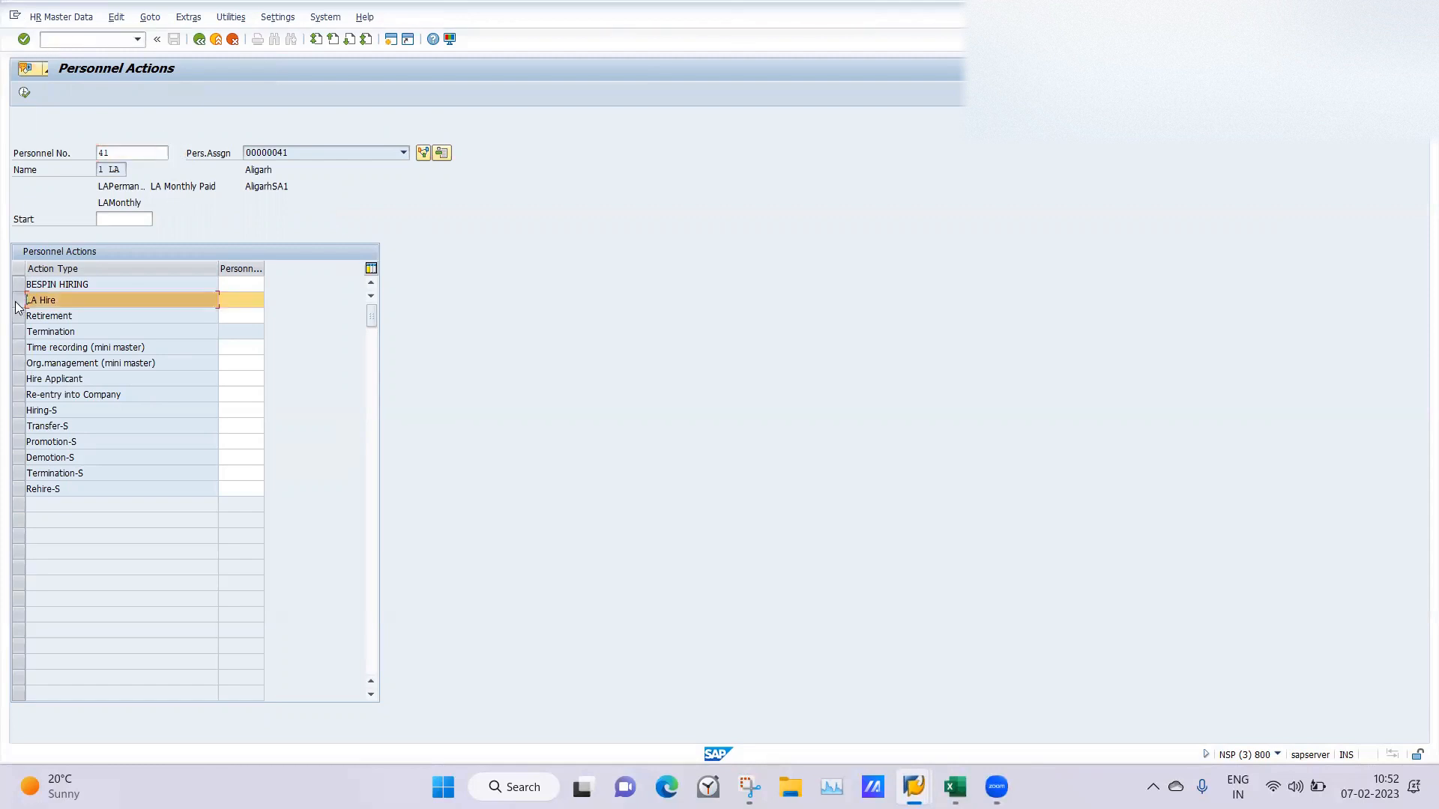
pyautogui.moveTo(132, 153); pyautogui.dragTo(1, 146)
pyautogui.press('BackSpace')
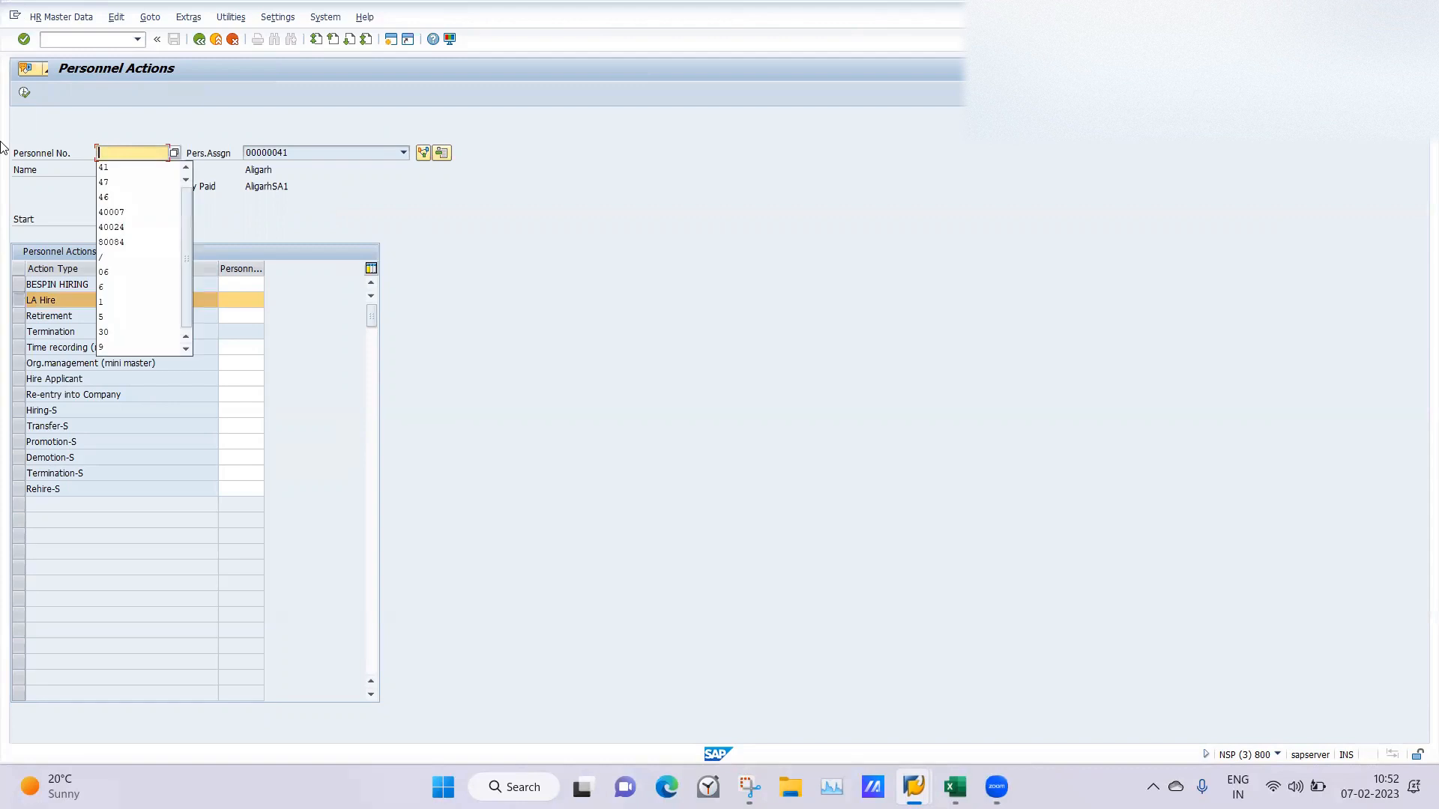
pyautogui.press('Return')
pyautogui.click(117, 218)
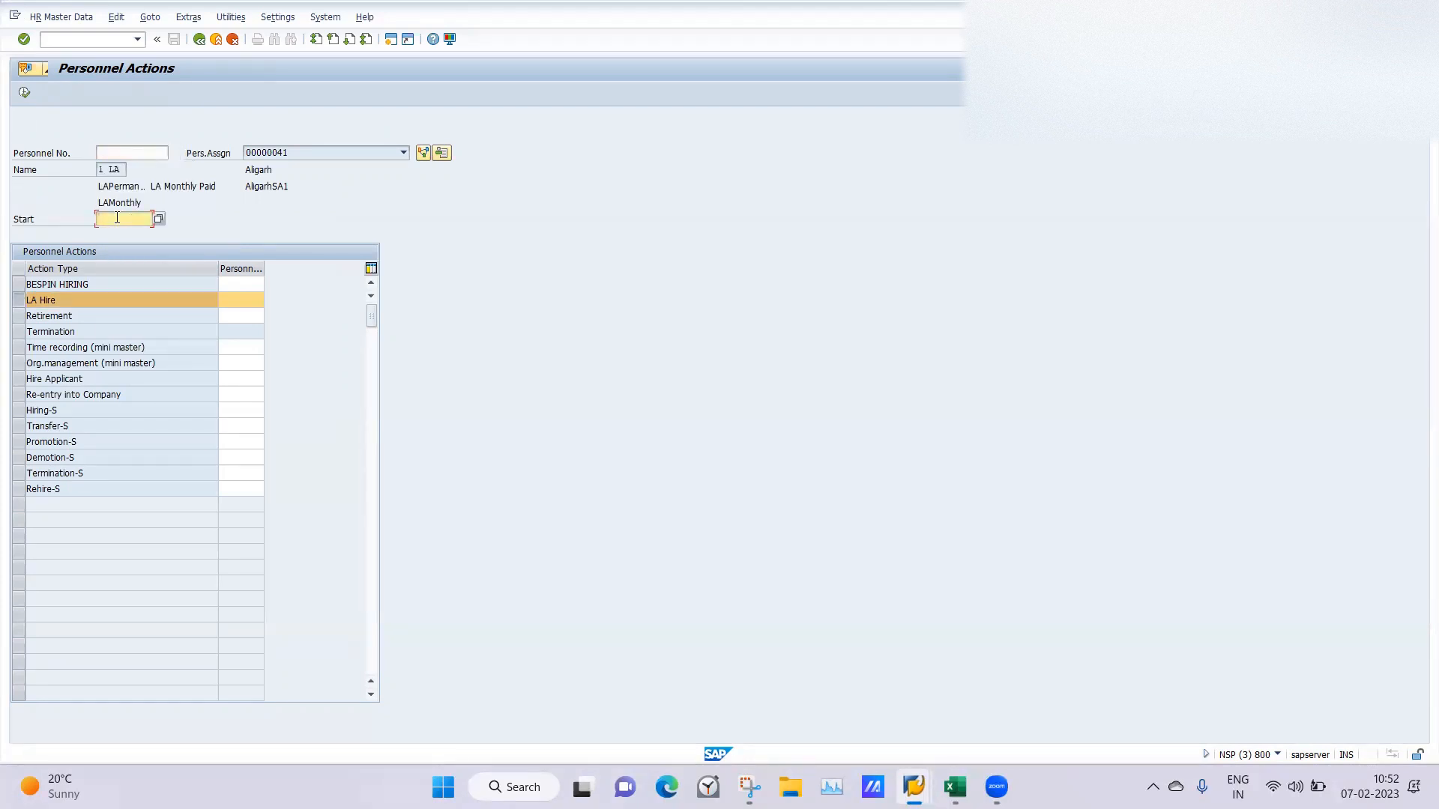
pyautogui.write('0')
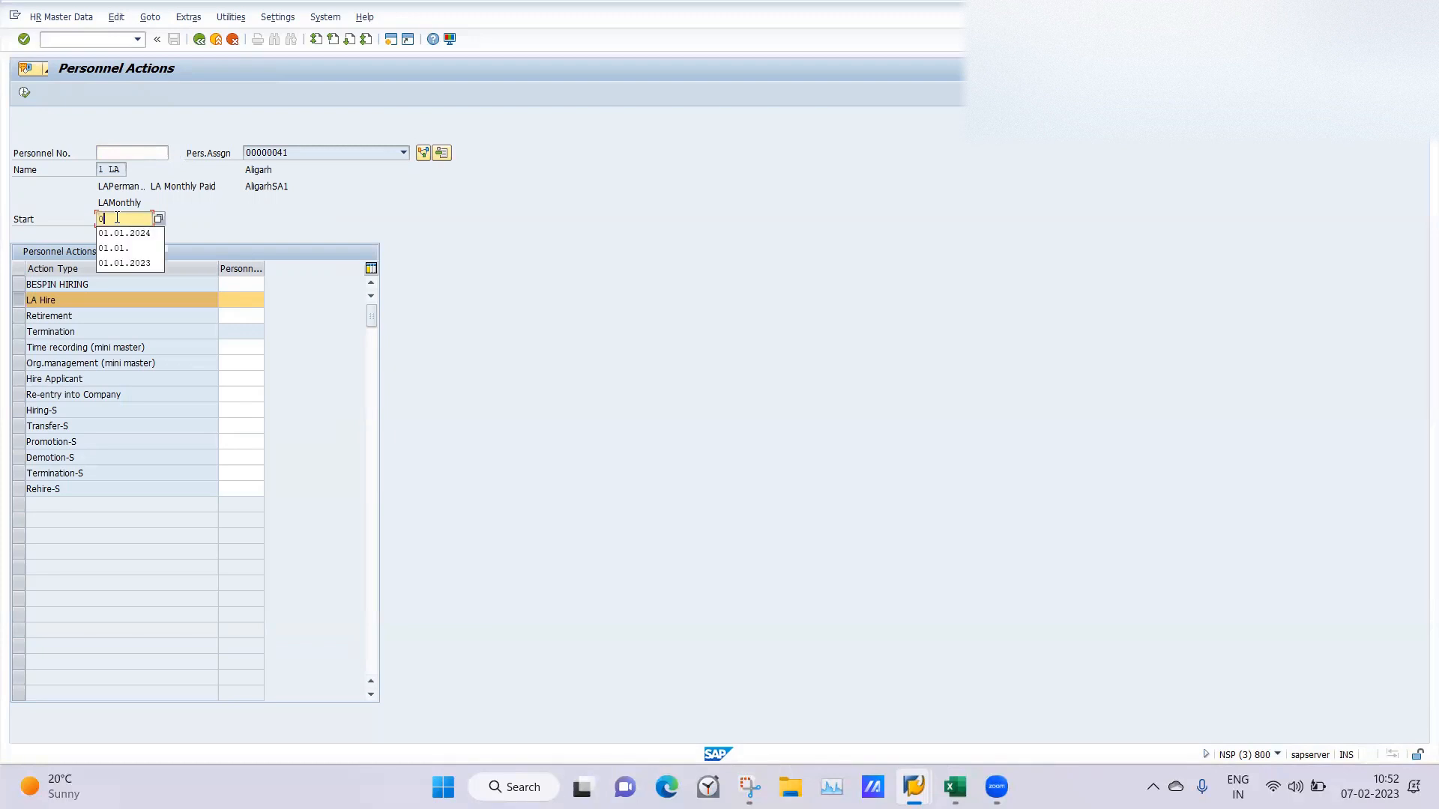
pyautogui.write('7.02.2023')
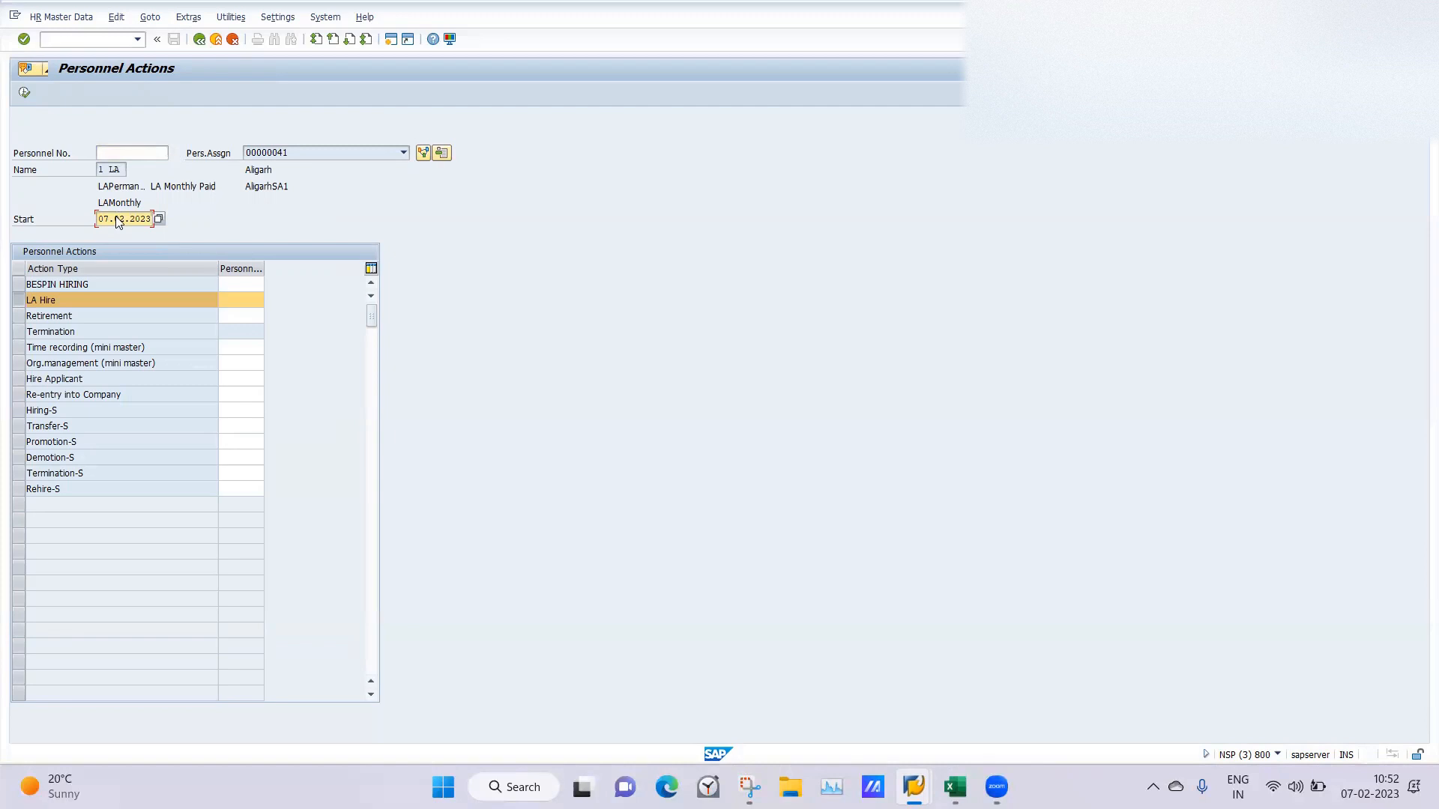
pyautogui.press('Return')
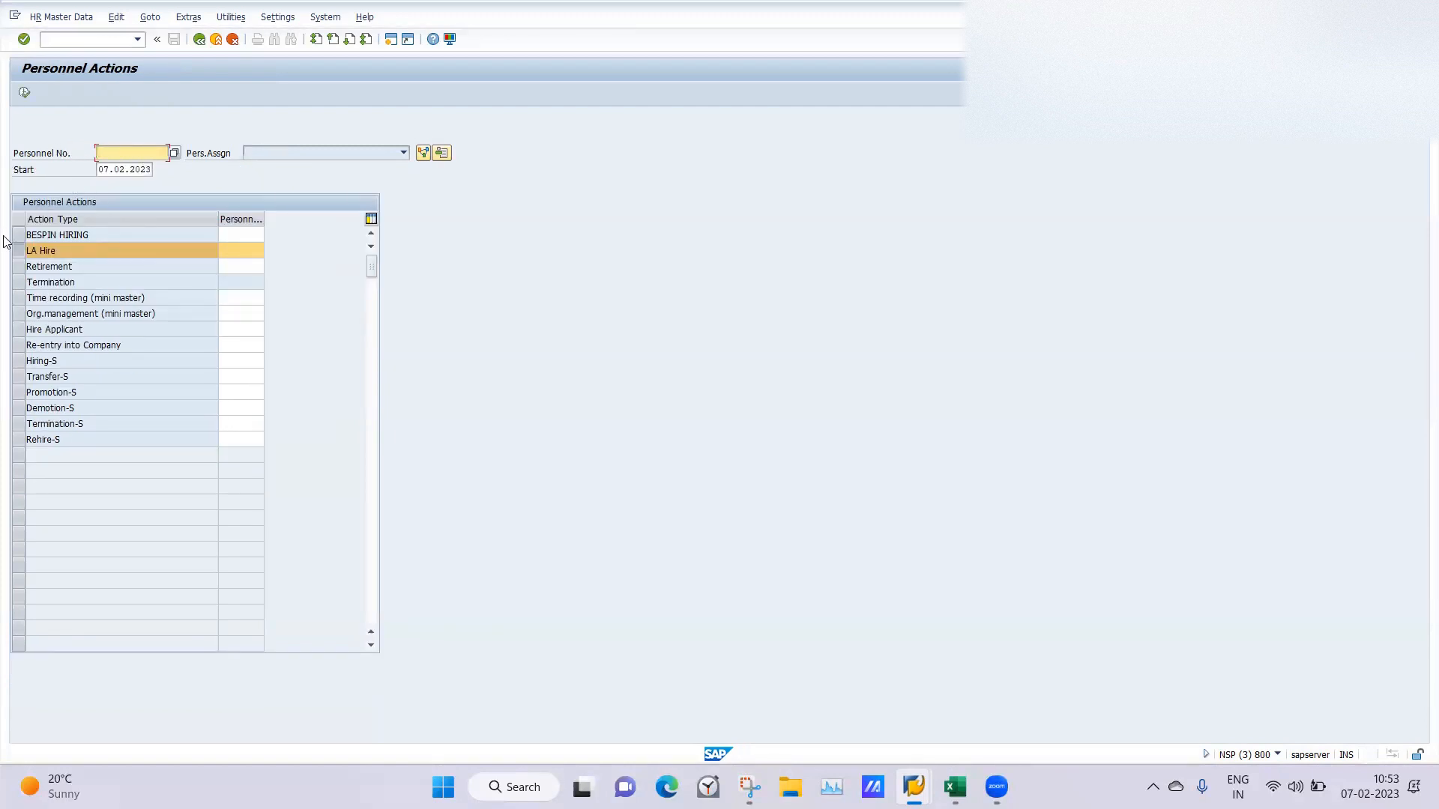
# Widen the personnel area column in the action list and execute the LA Hire action.
pyautogui.moveTo(264, 219); pyautogui.dragTo(307, 219)
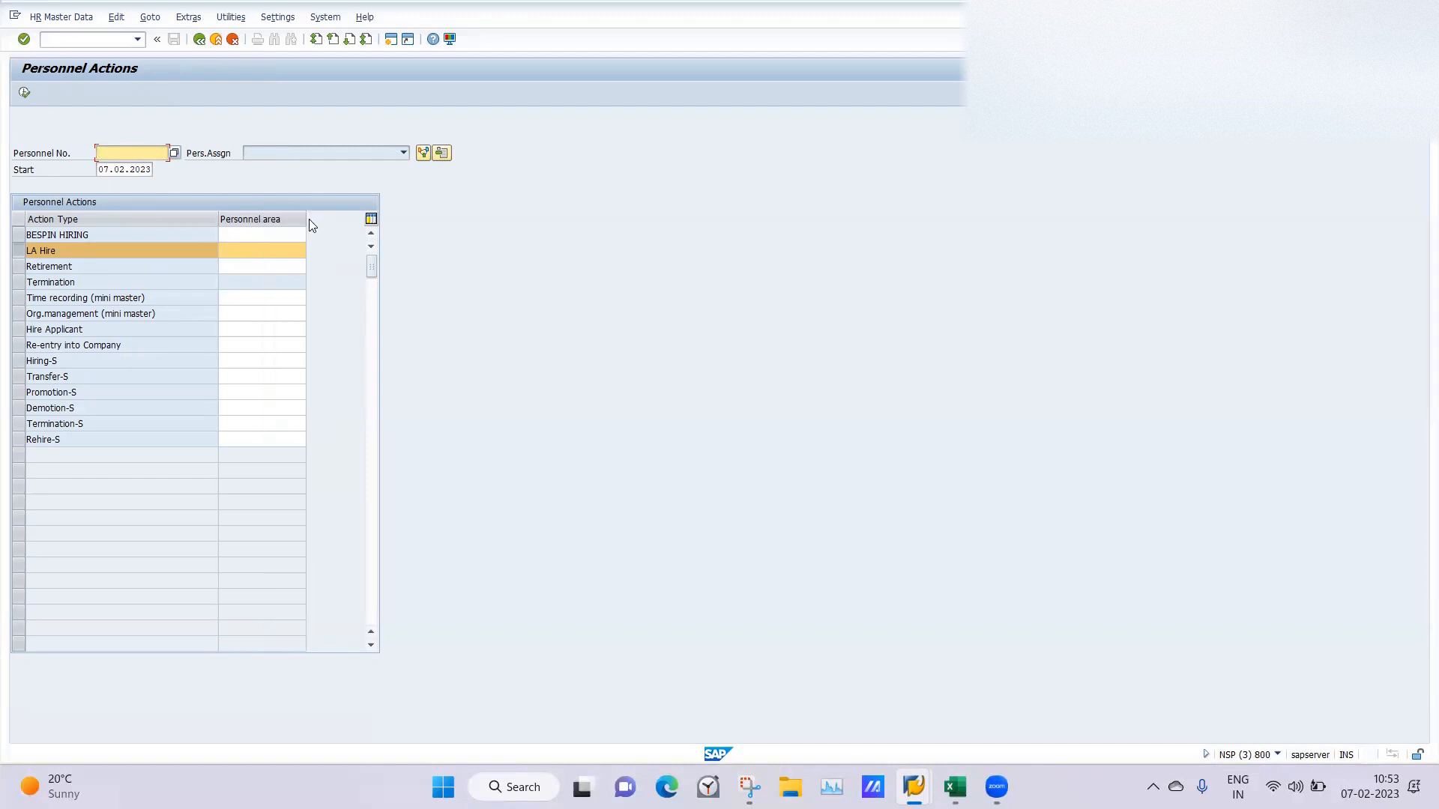
pyautogui.click(245, 249)
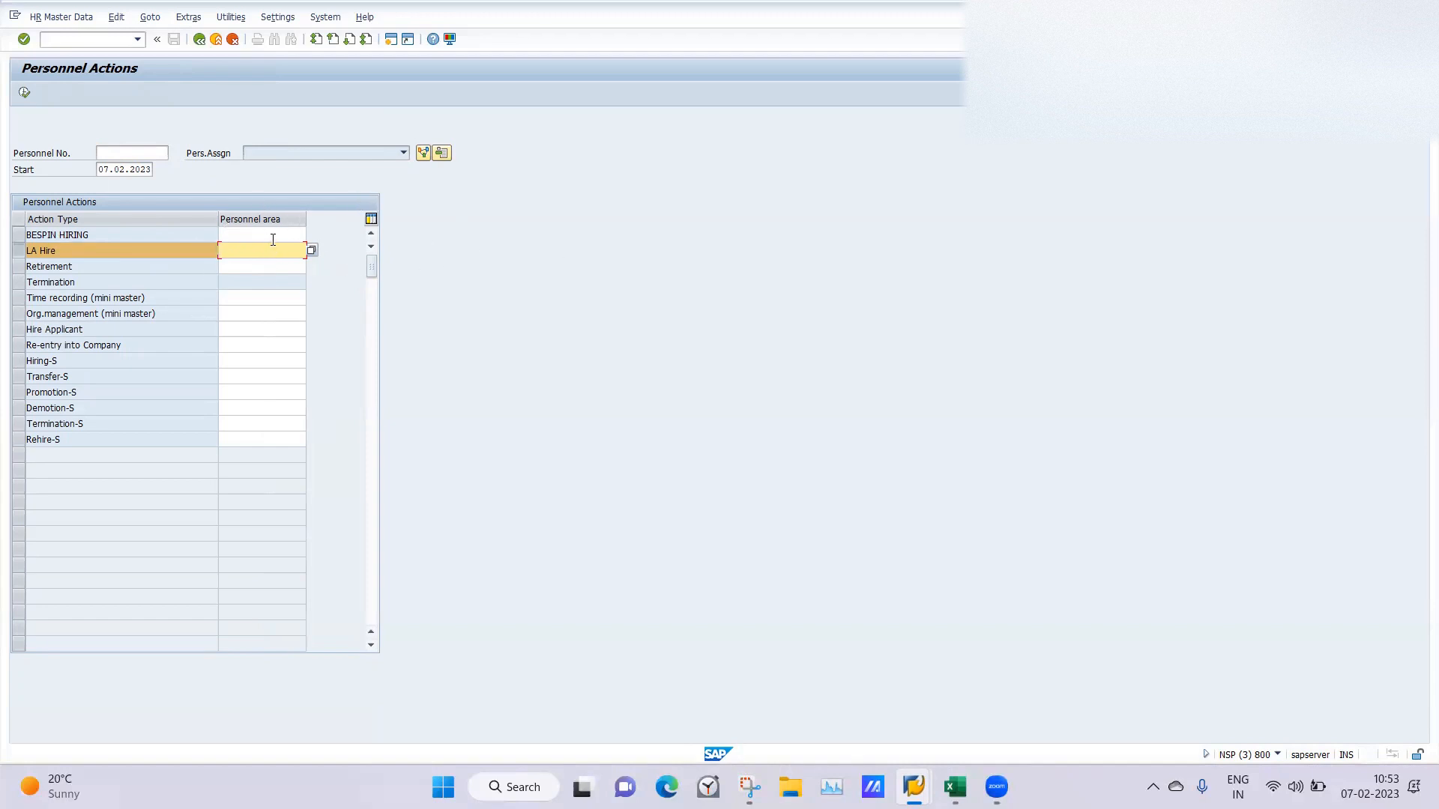
pyautogui.click(25, 93)
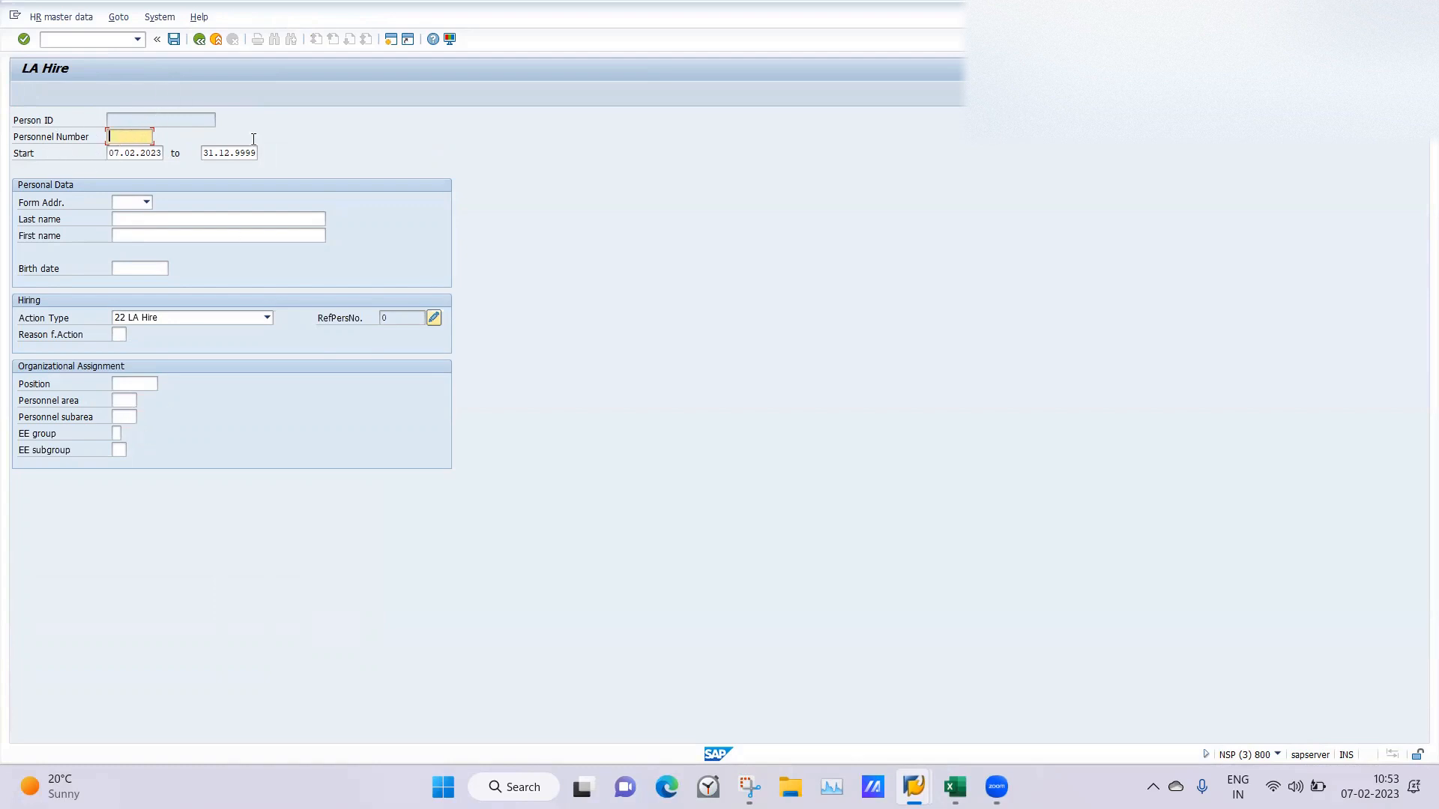
# Fill in the new hire's personal data with form of address Mr., last name, first name, and birth date.
pyautogui.click(147, 203)
pyautogui.click(105, 184)
pyautogui.click(147, 221)
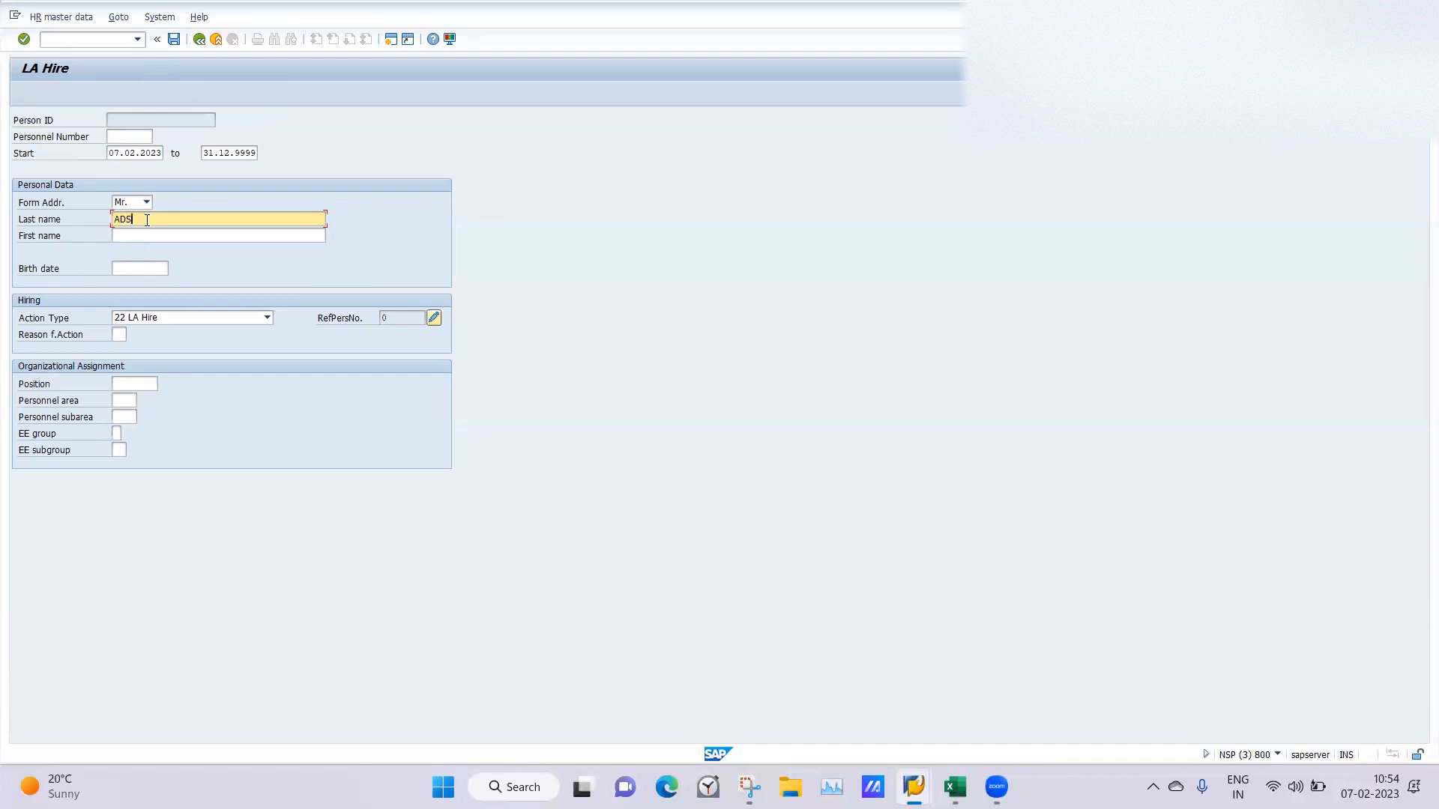
pyautogui.click(130, 240)
pyautogui.write('BVC')
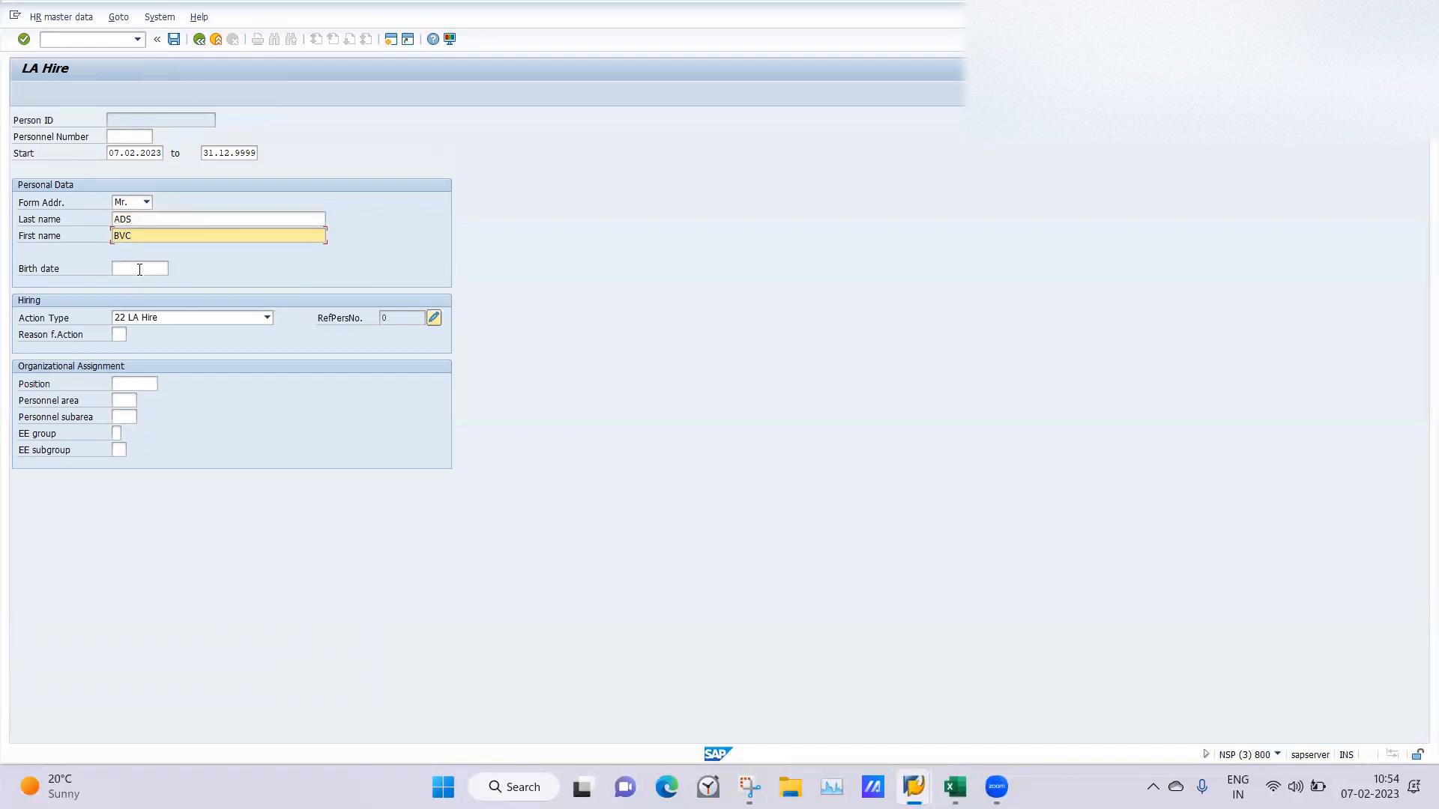
pyautogui.click(139, 269)
pyautogui.click(131, 280)
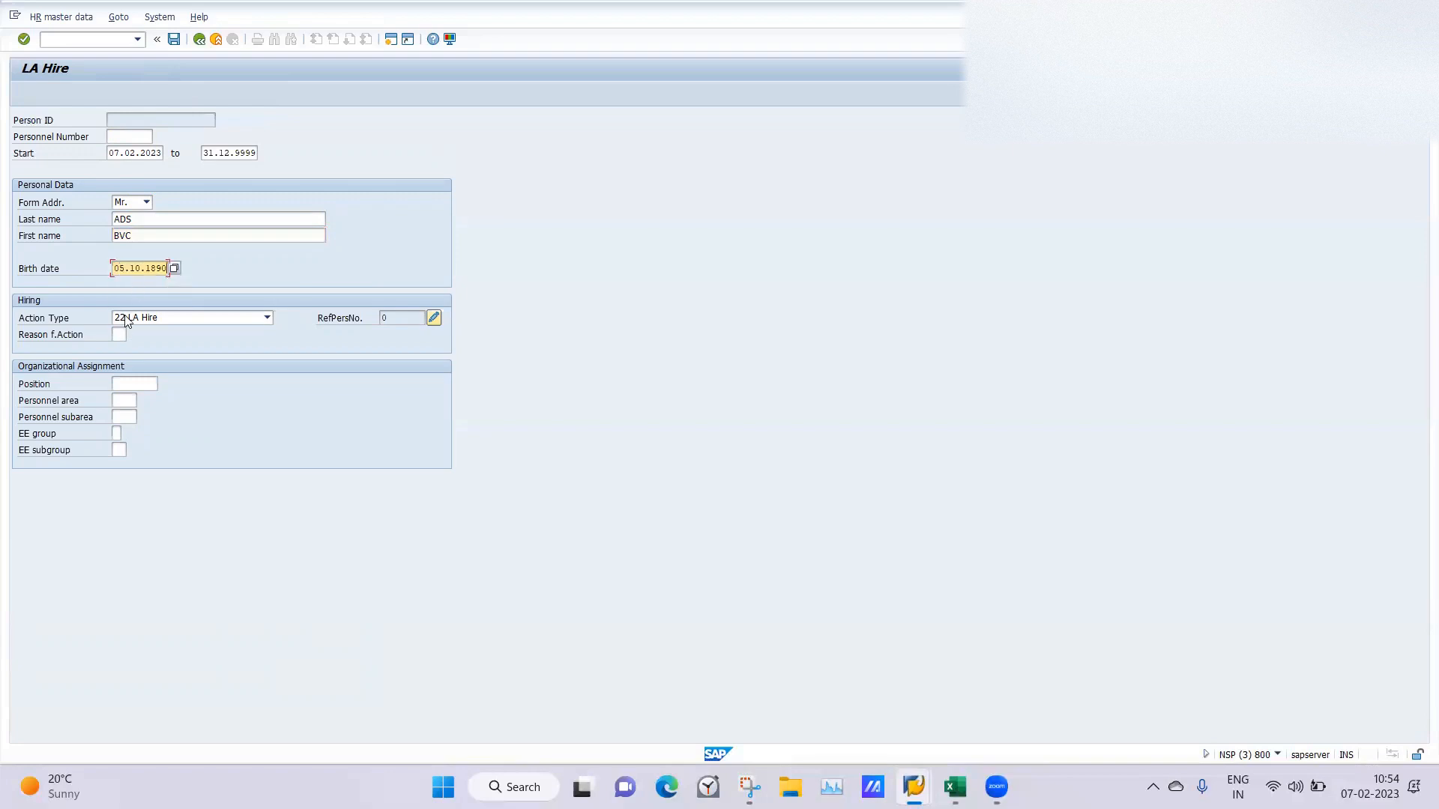
# Set the reason for action to 01, Expansion, in the hiring details.
pyautogui.click(119, 334)
pyautogui.click(133, 334)
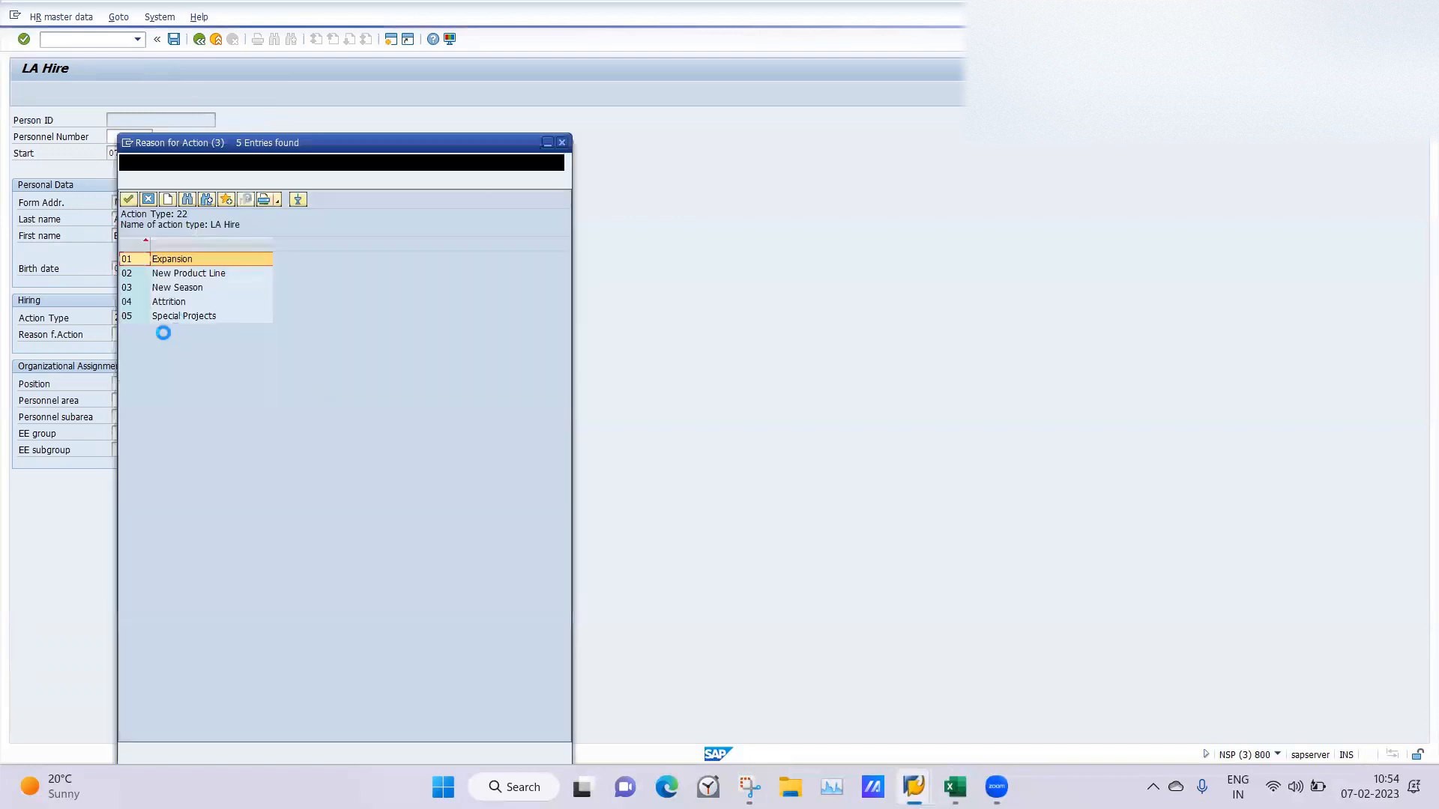
pyautogui.doubleClick(173, 260)
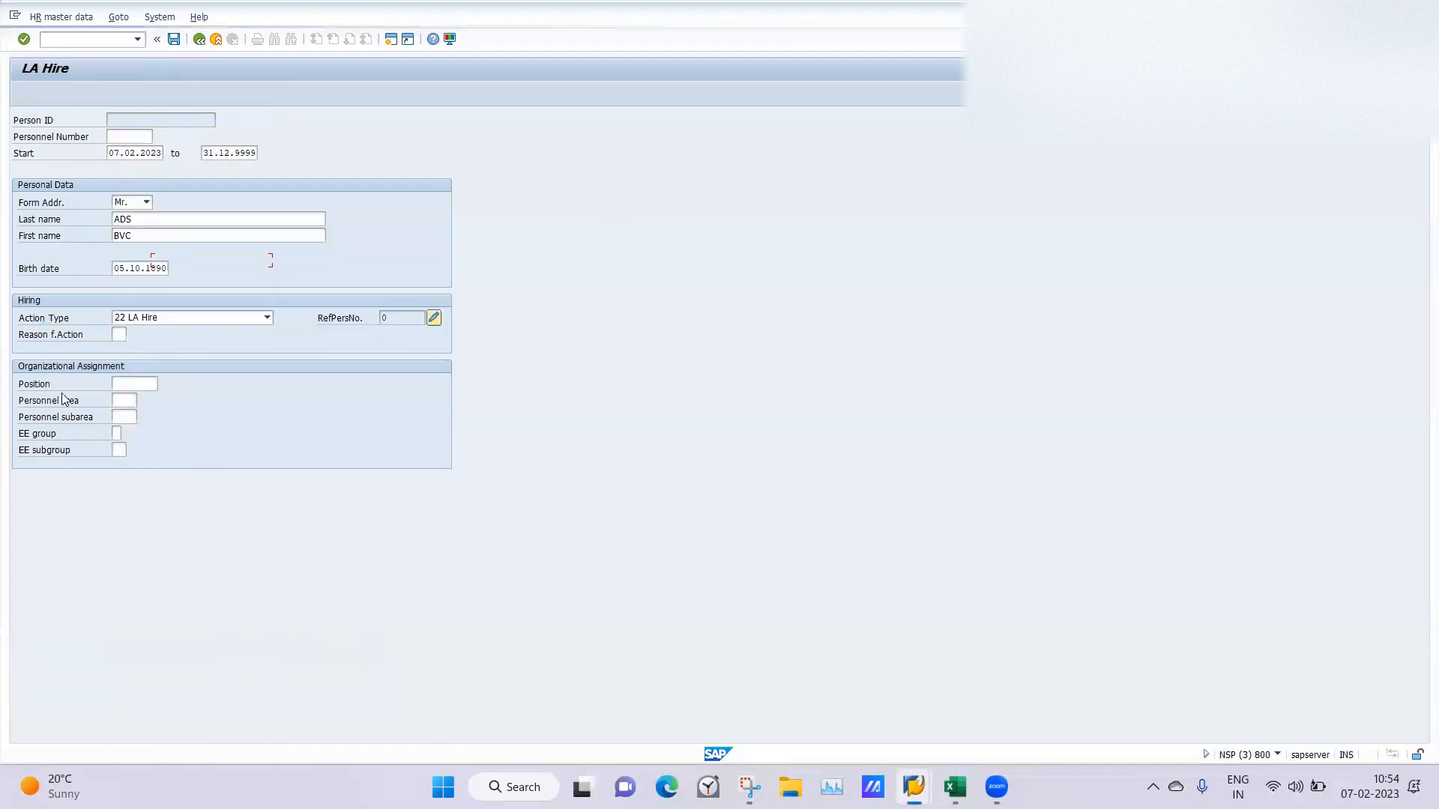
pyautogui.click(177, 339)
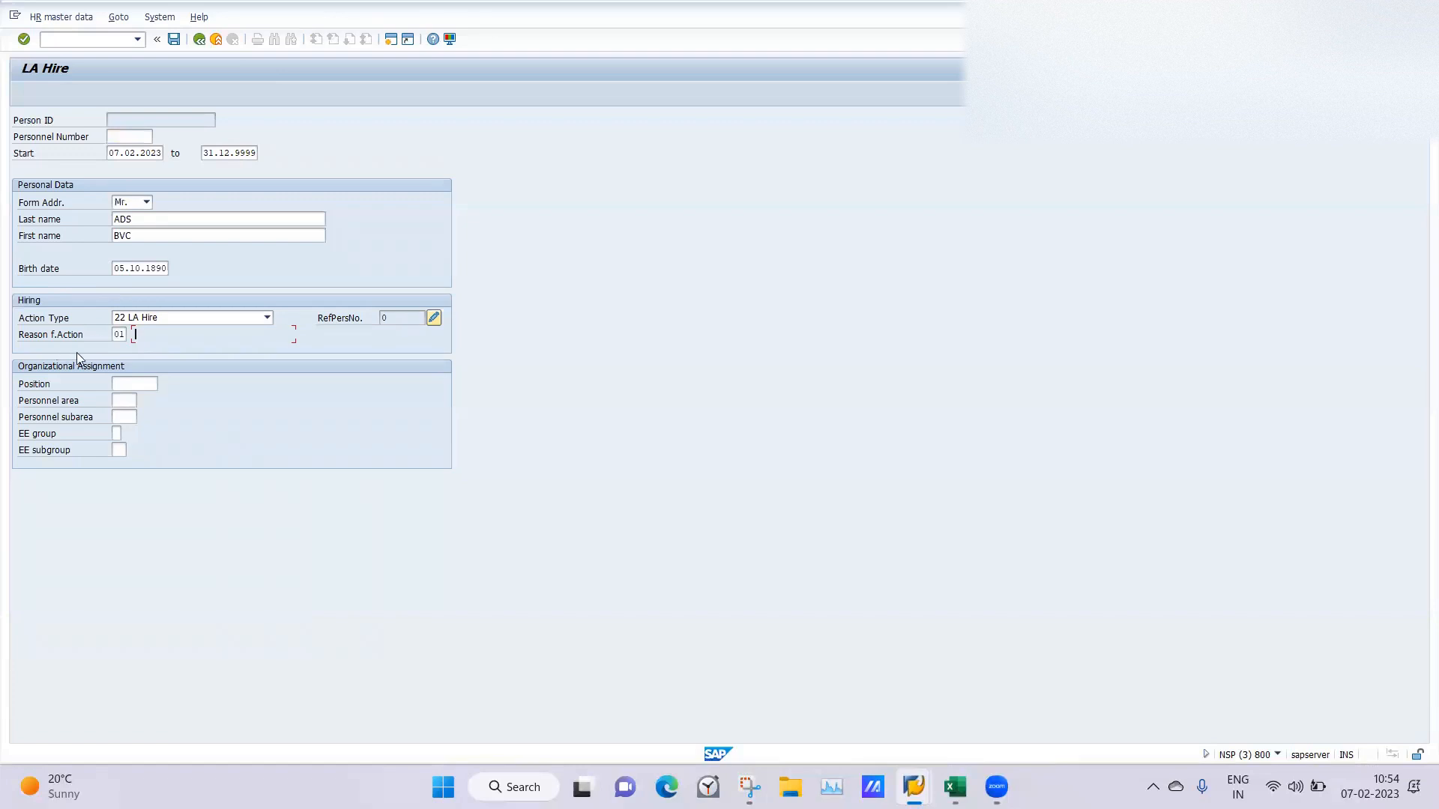
# Search positions with the term *HR and assign position 50015904, HR Manager of org unit IBMINDIA.
pyautogui.click(163, 383)
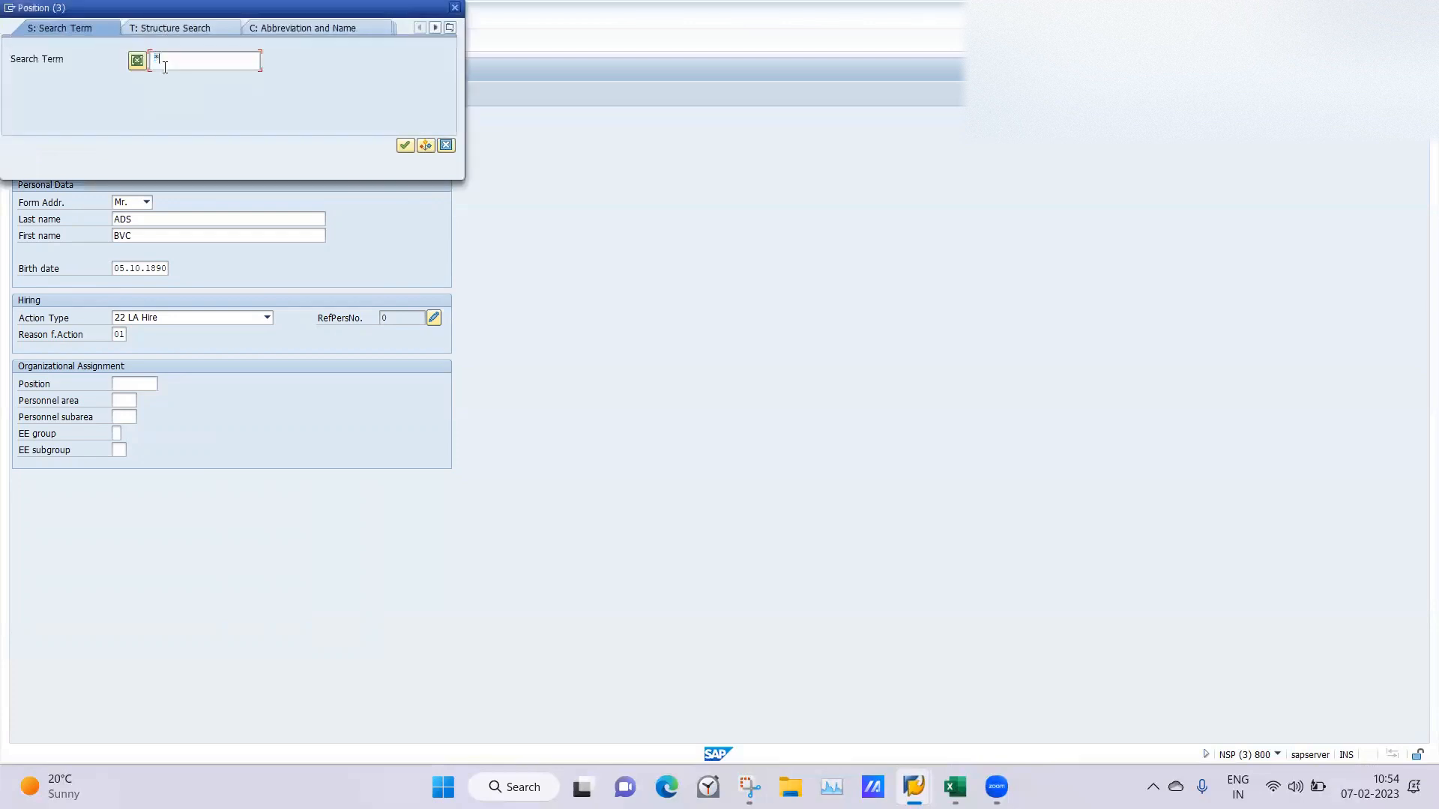
pyautogui.write('*HR')
pyautogui.press('Return')
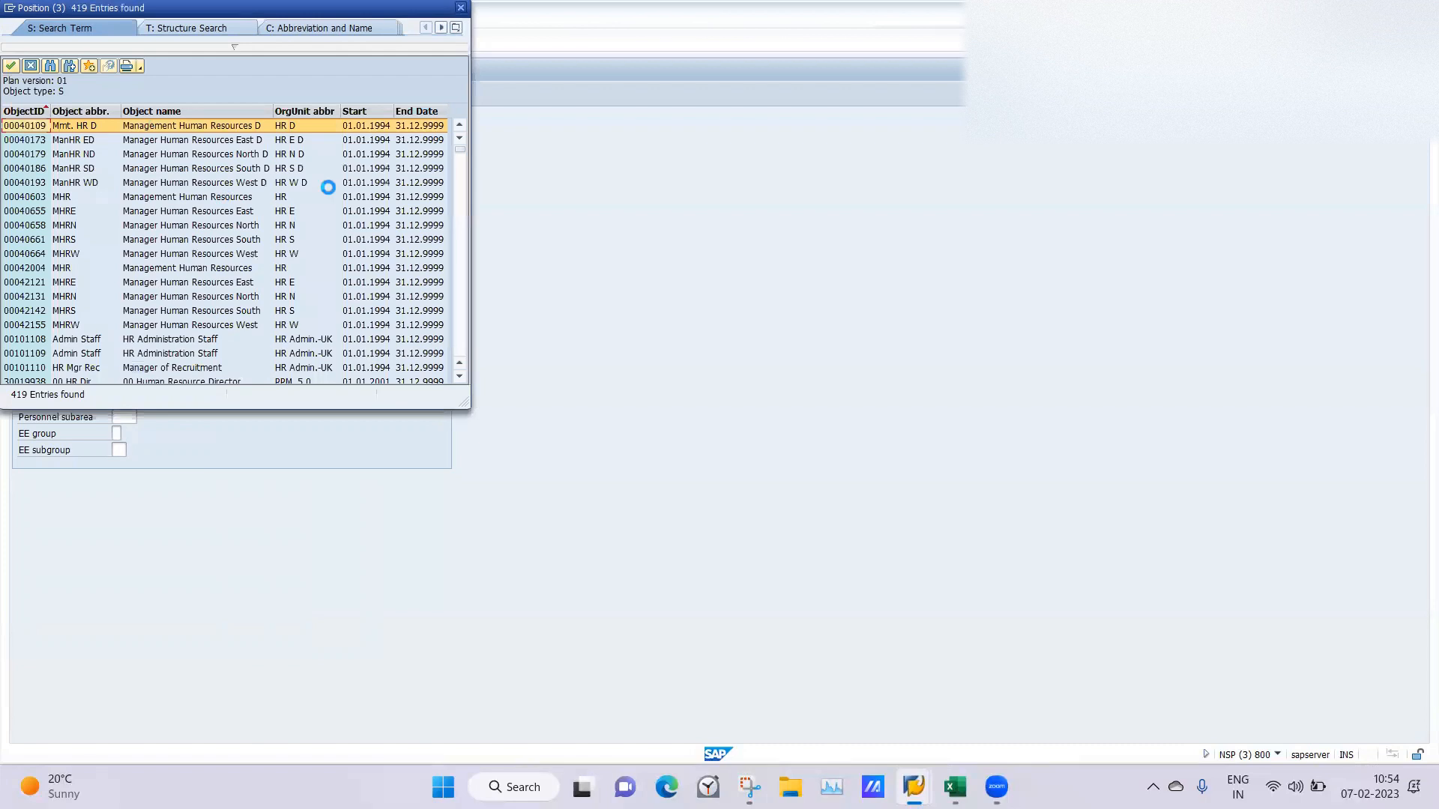
pyautogui.moveTo(456, 148); pyautogui.dragTo(468, 401)
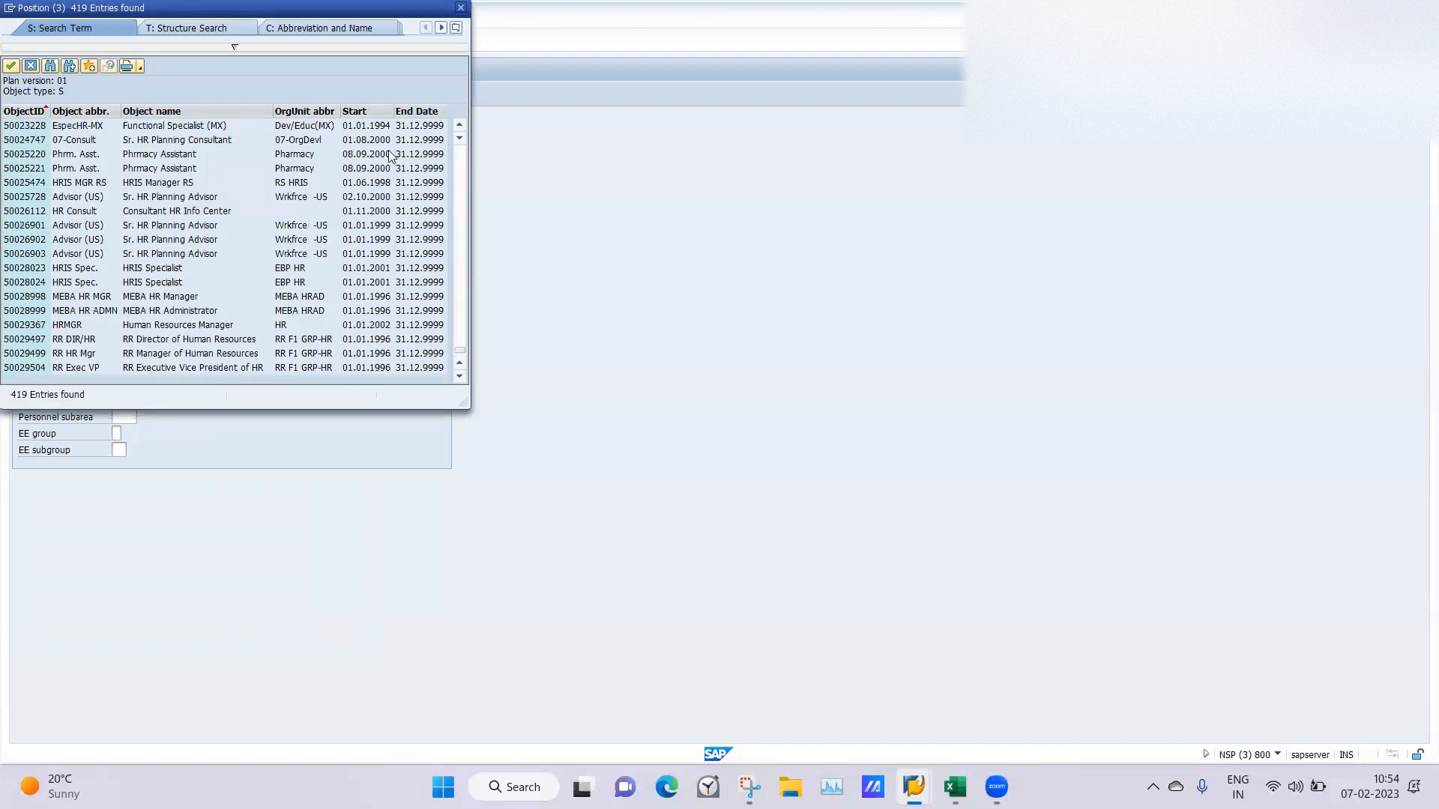
pyautogui.click(460, 209)
pyautogui.click(461, 209)
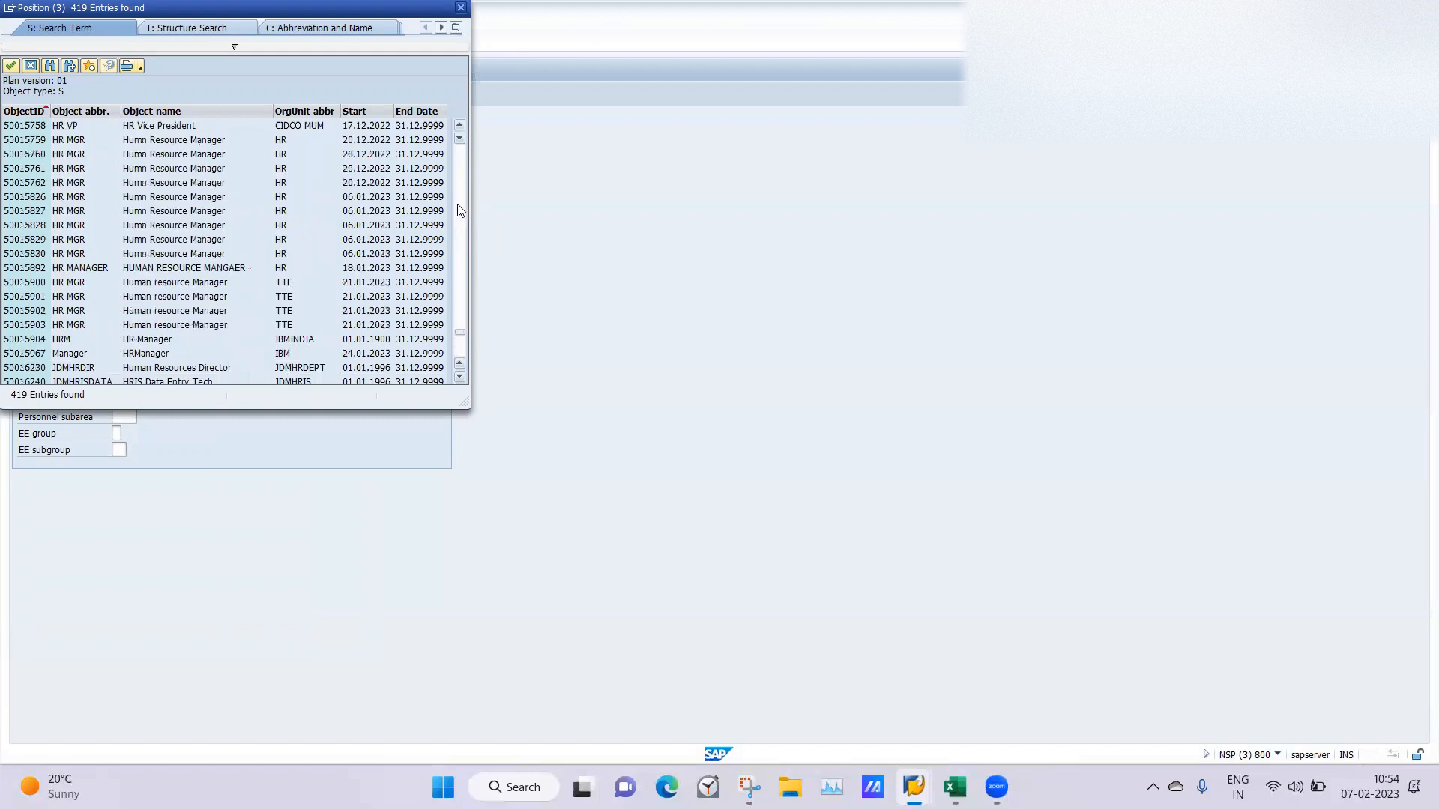
pyautogui.doubleClick(23, 341)
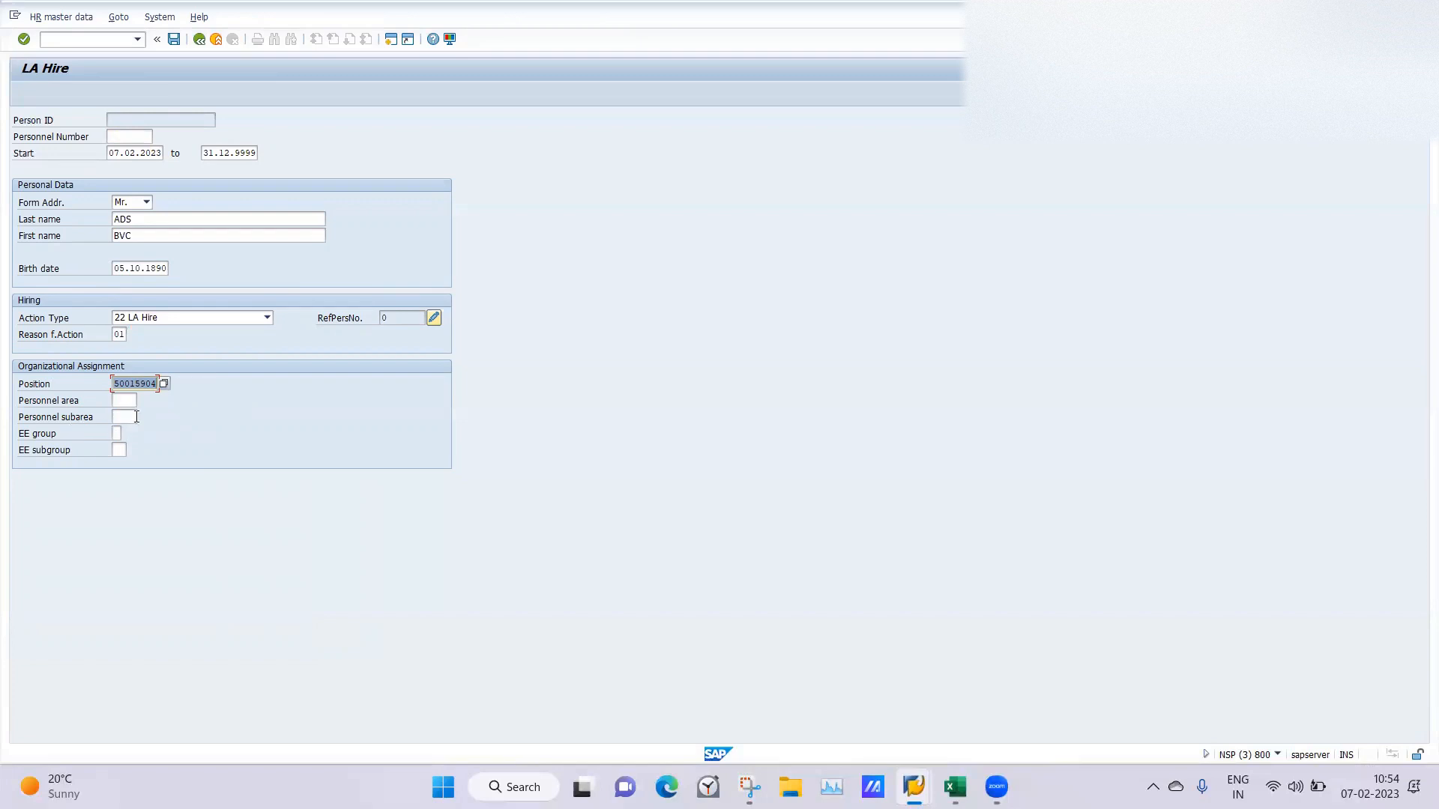
# Assign personnel area LA04, Ghaziabaad, and personnel subarea SEC6 in the organizational assignment.
pyautogui.click(126, 400)
pyautogui.click(143, 402)
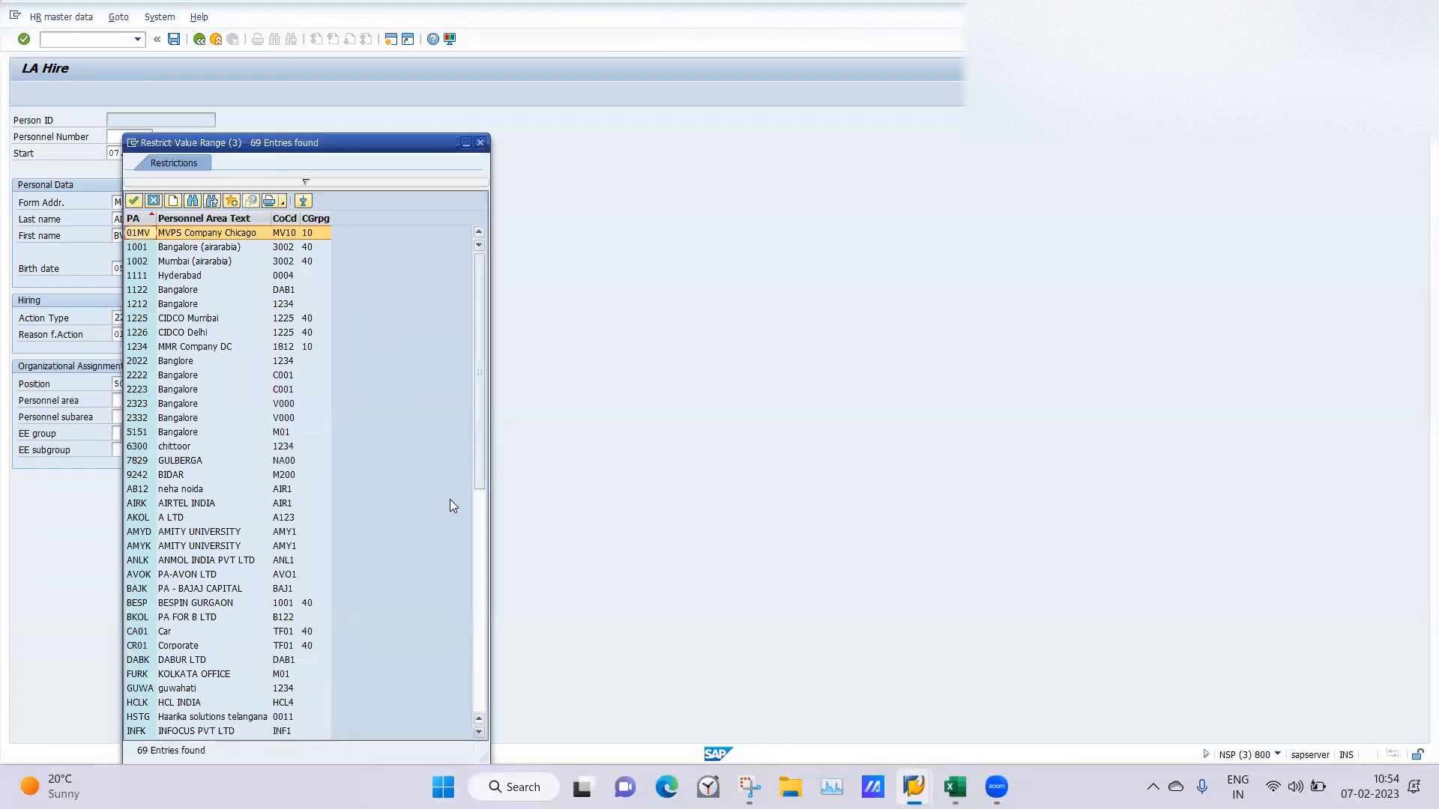
pyautogui.click(482, 605)
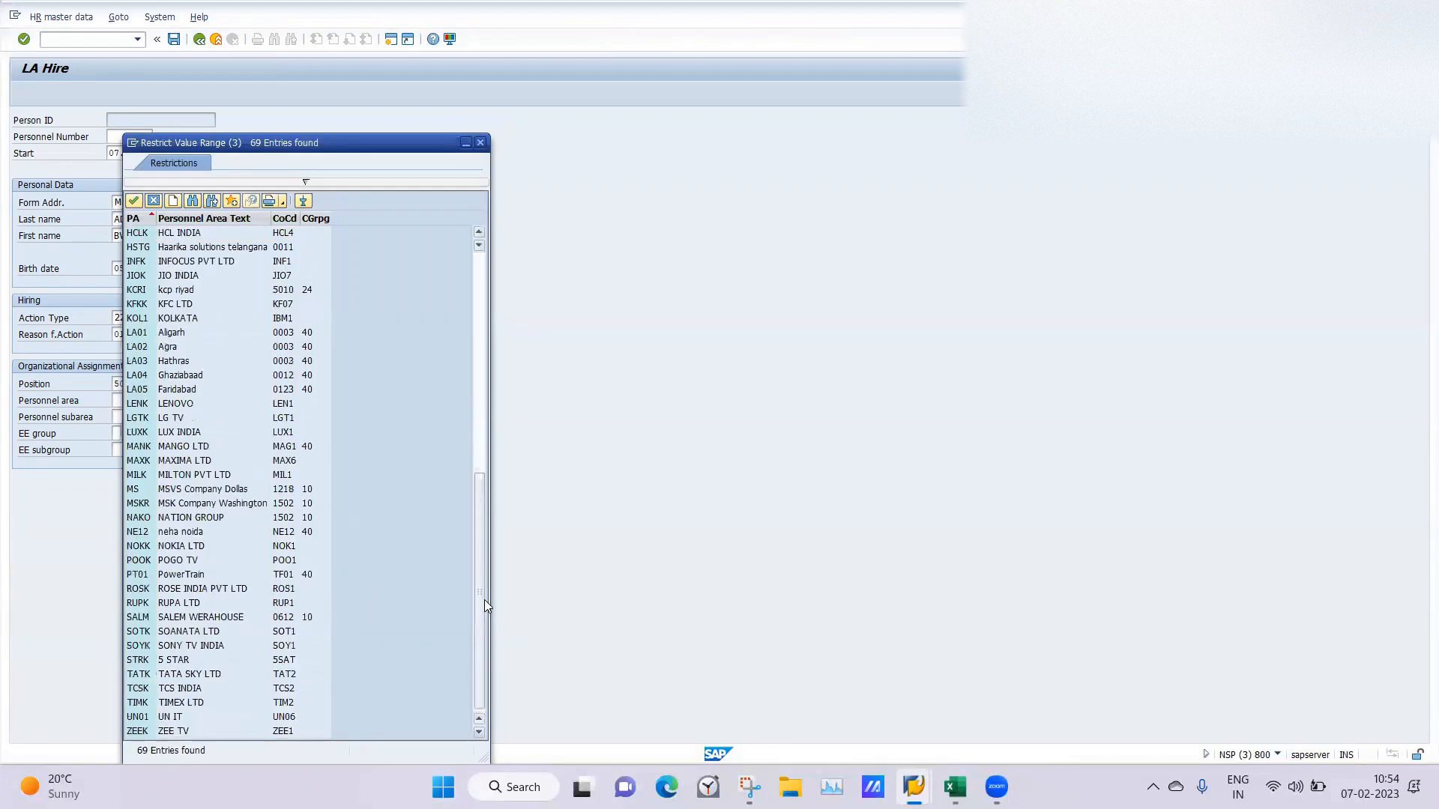
pyautogui.doubleClick(180, 377)
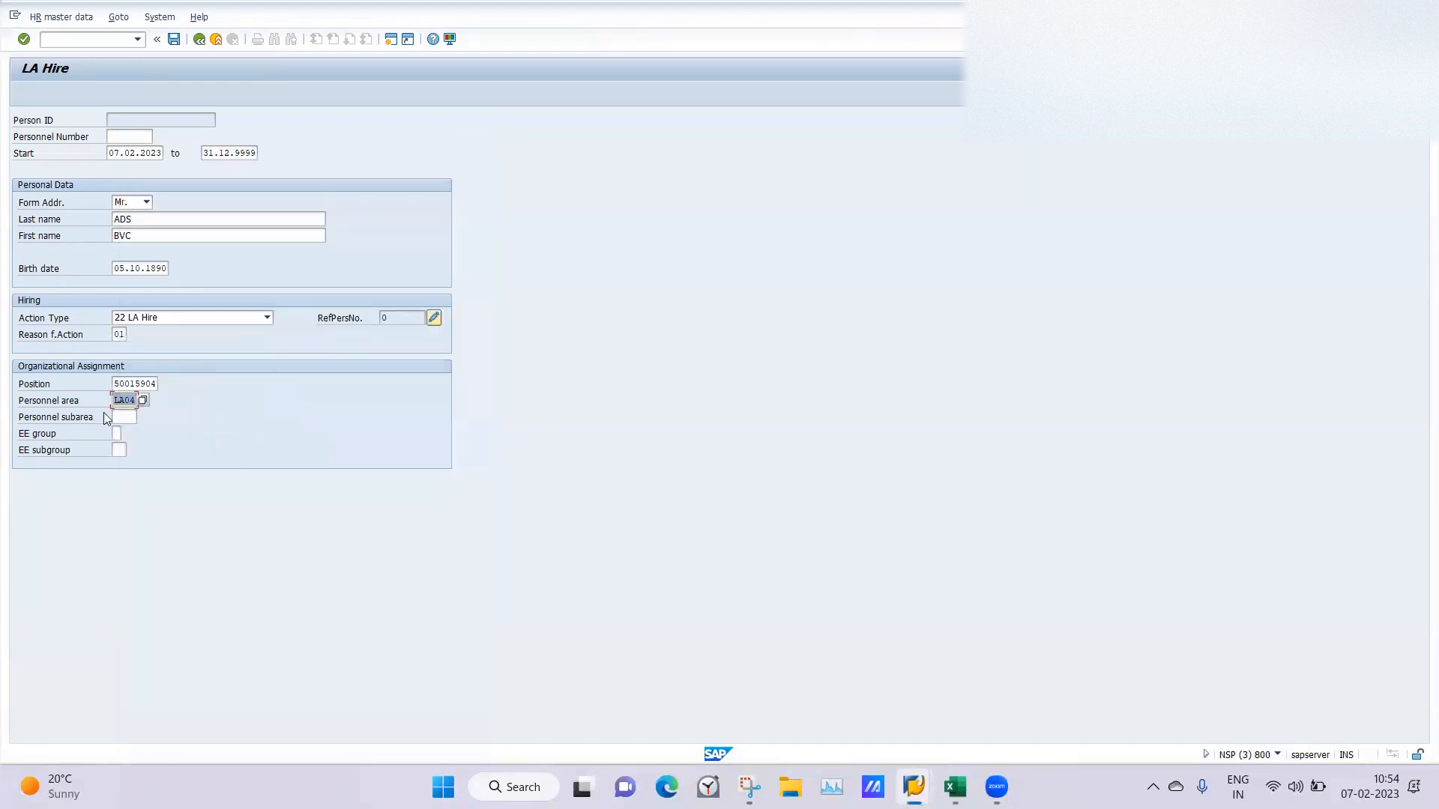
pyautogui.click(134, 417)
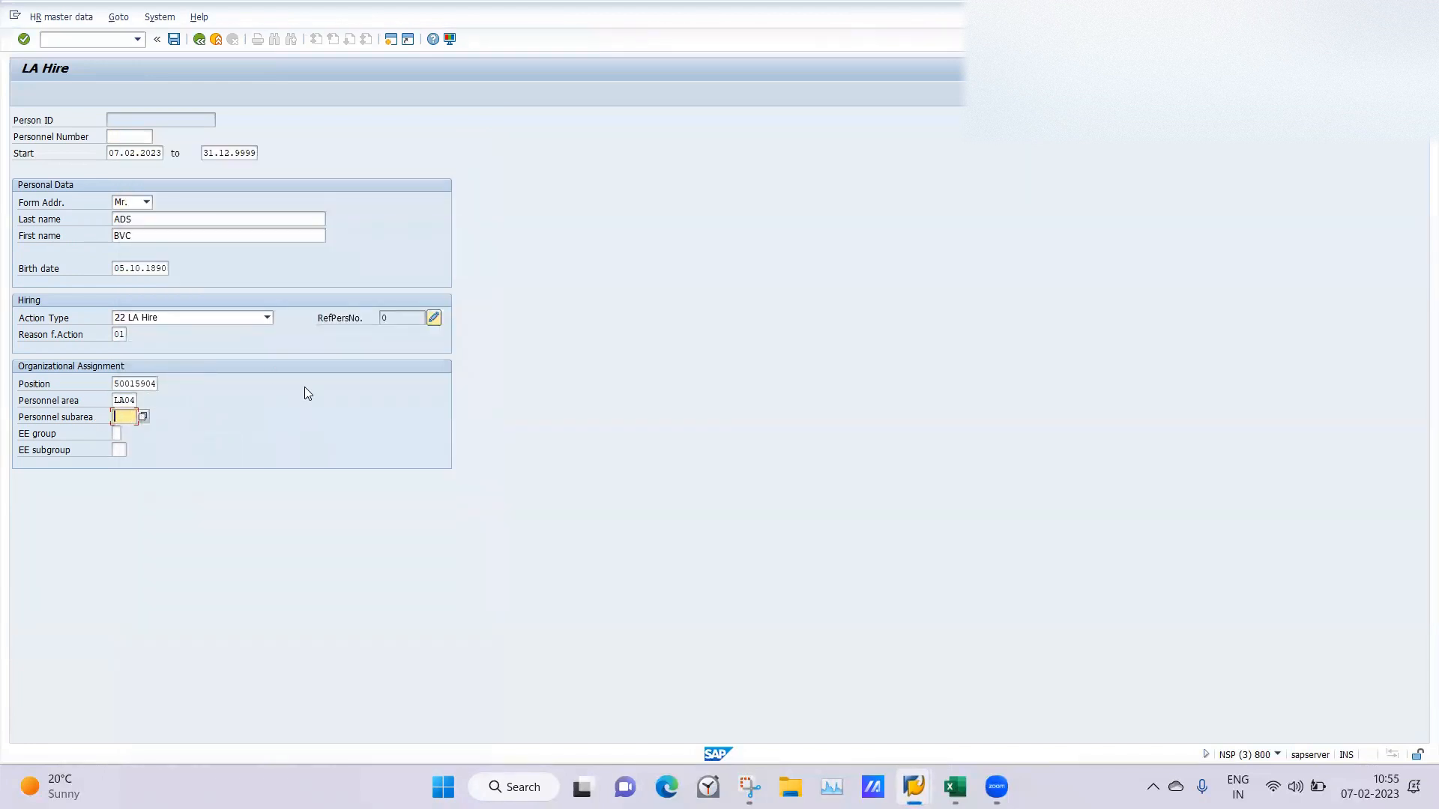
pyautogui.press('Return')
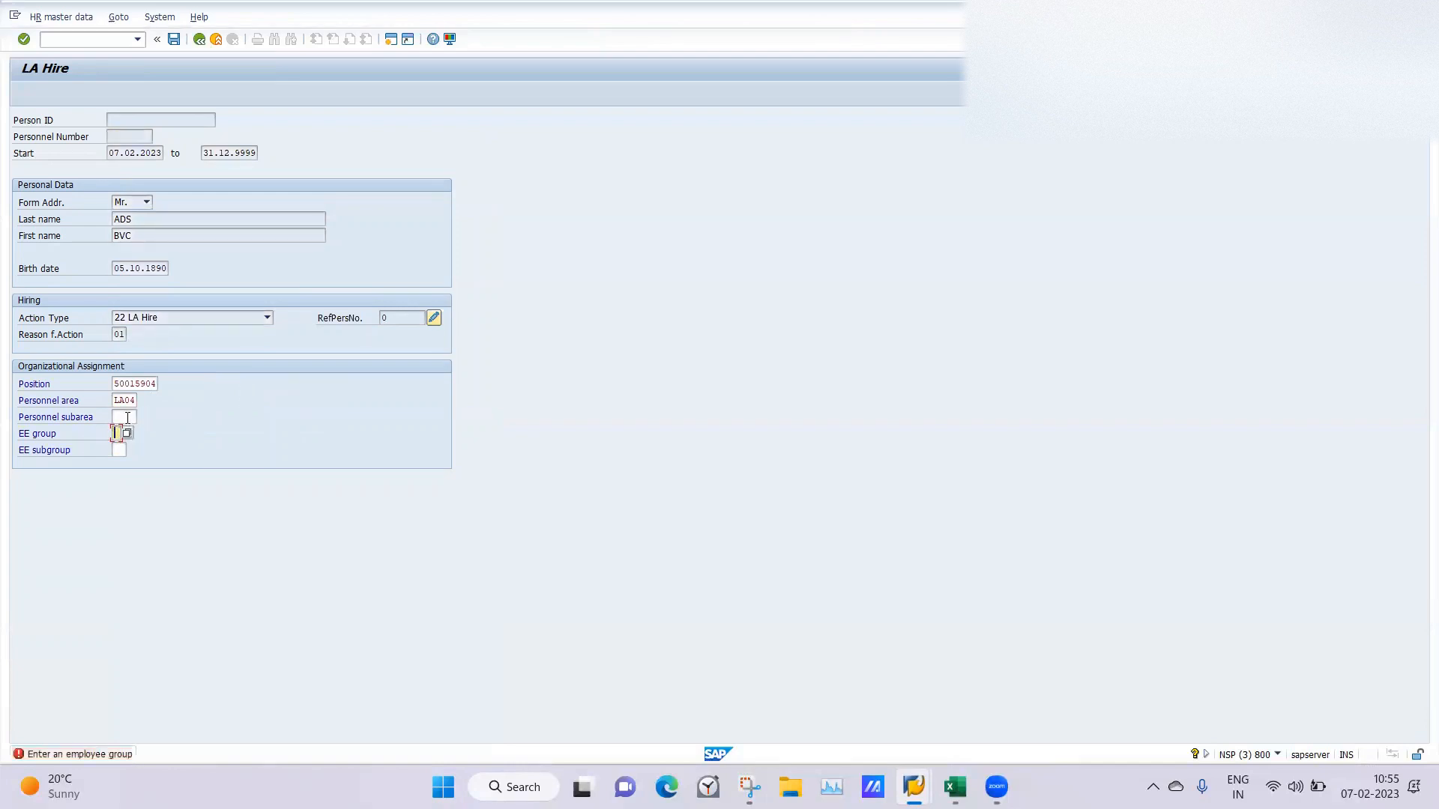
pyautogui.click(127, 418)
pyautogui.click(144, 415)
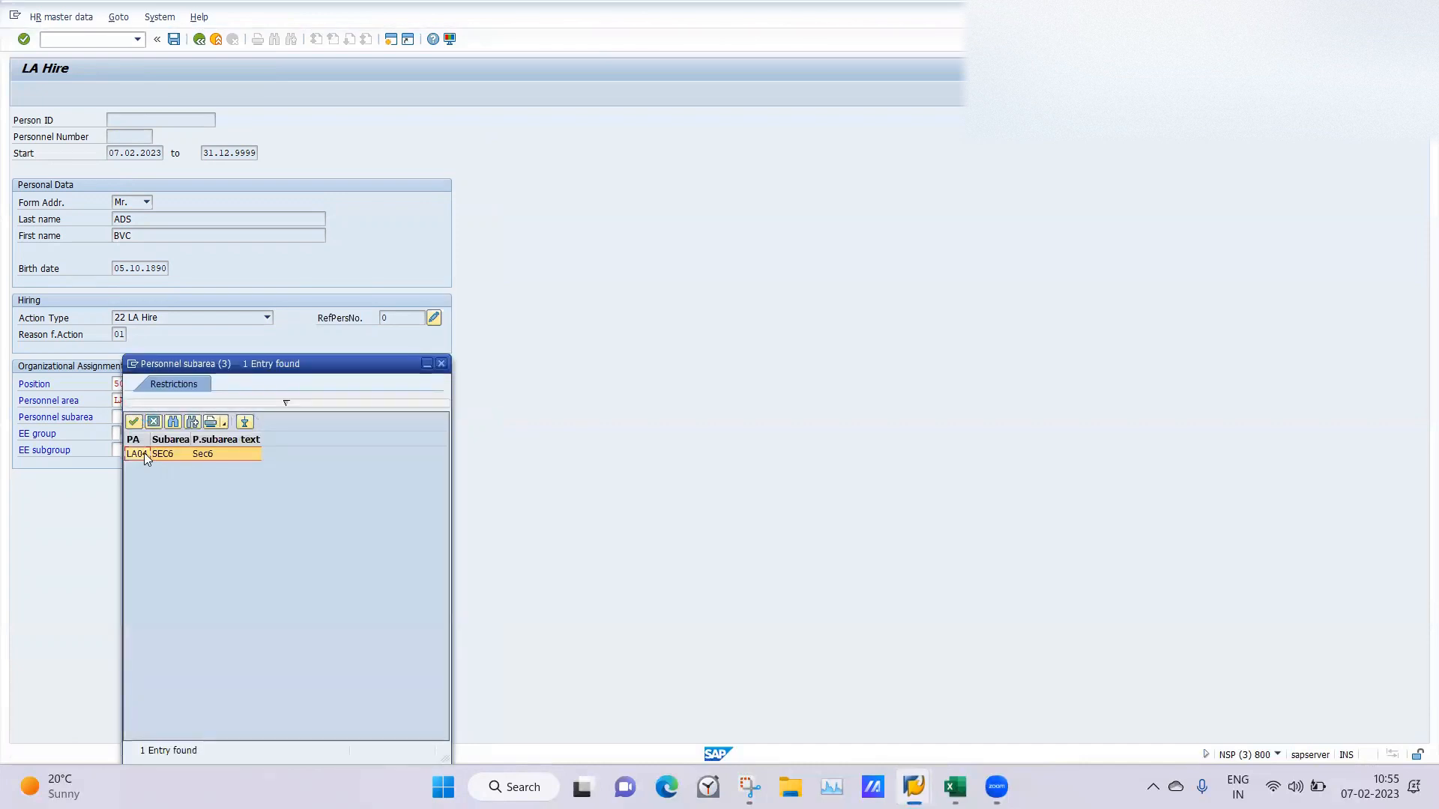
pyautogui.doubleClick(144, 452)
# Set the employee group to G, LATESTPREMANT.
pyautogui.click(117, 433)
pyautogui.click(131, 434)
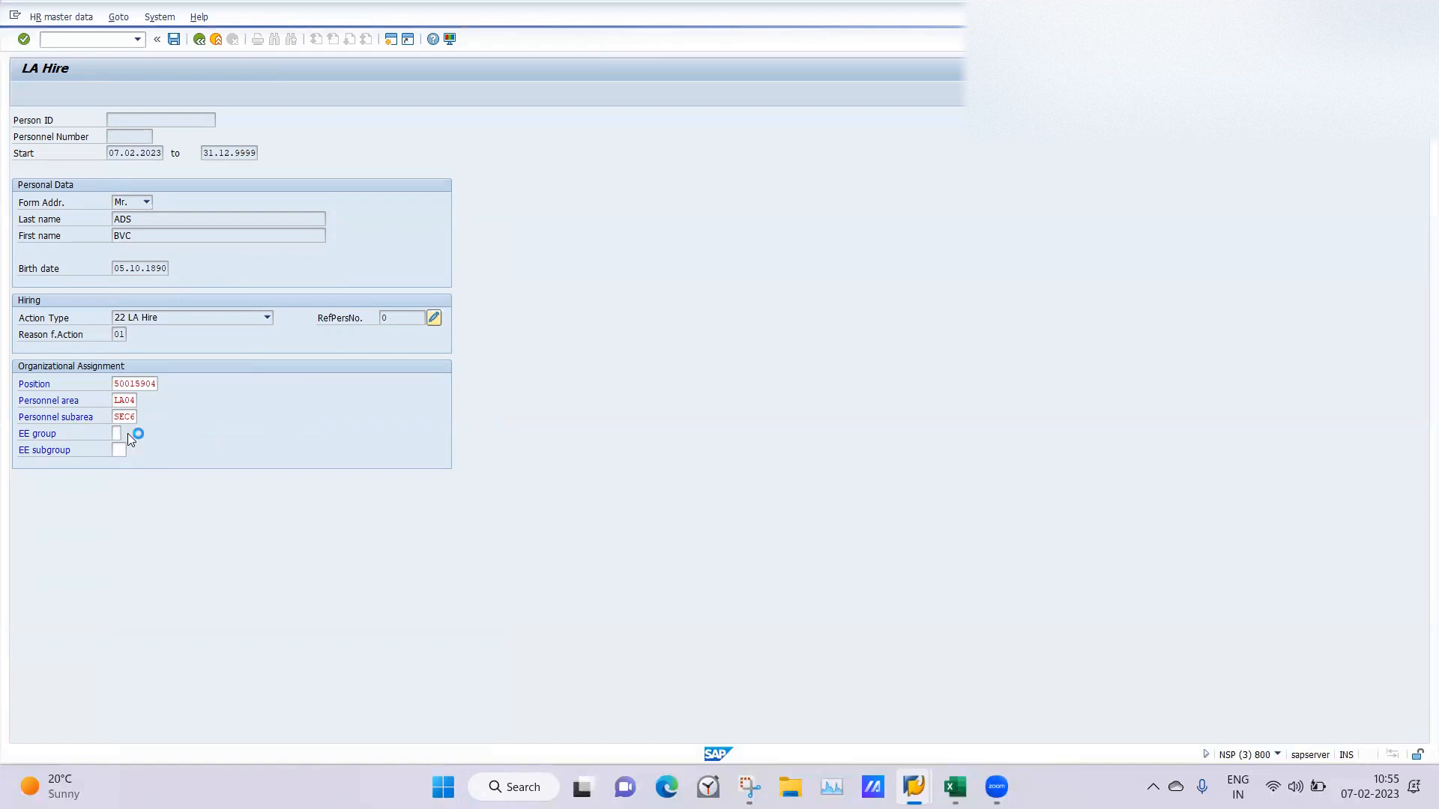
pyautogui.moveTo(317, 295); pyautogui.dragTo(318, 325)
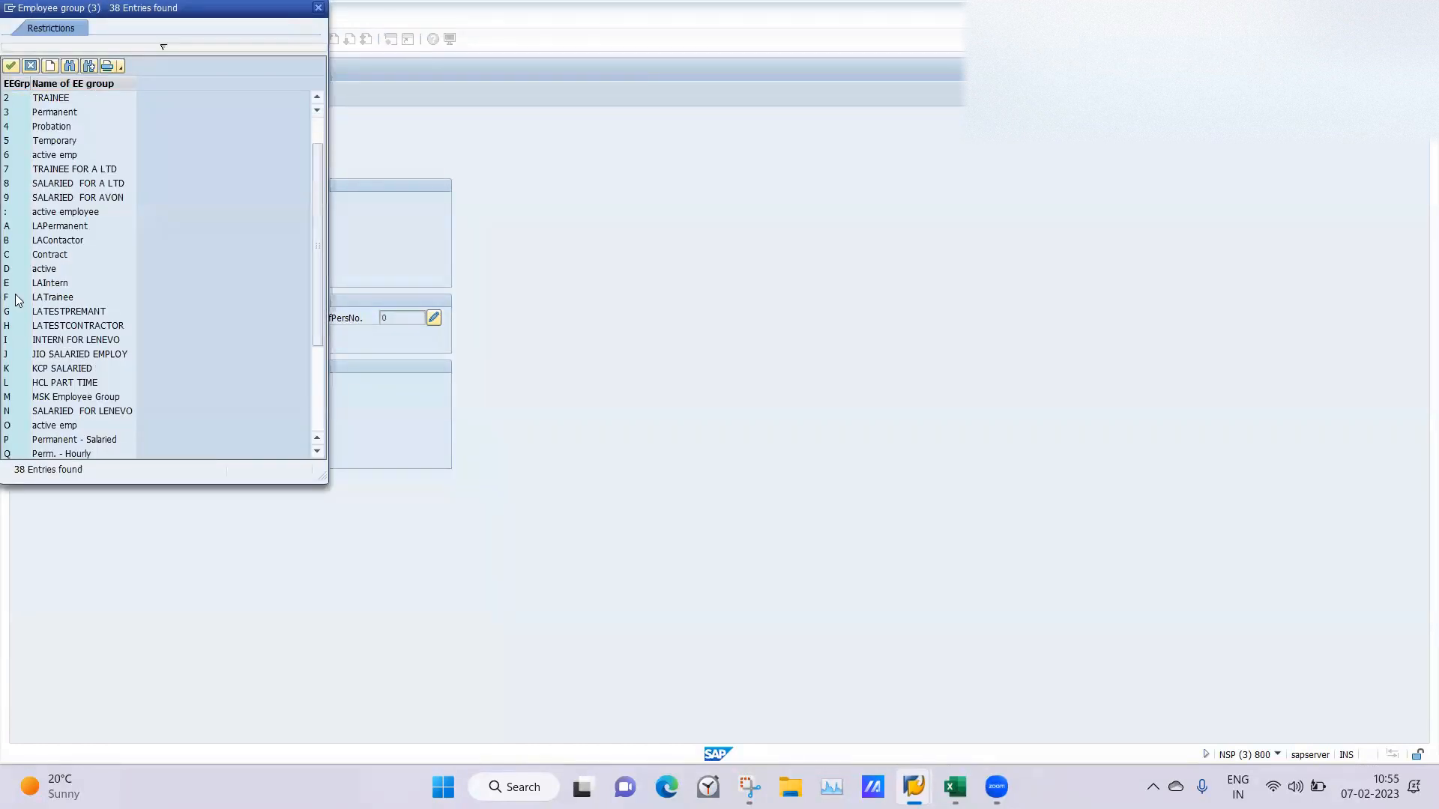
pyautogui.doubleClick(45, 311)
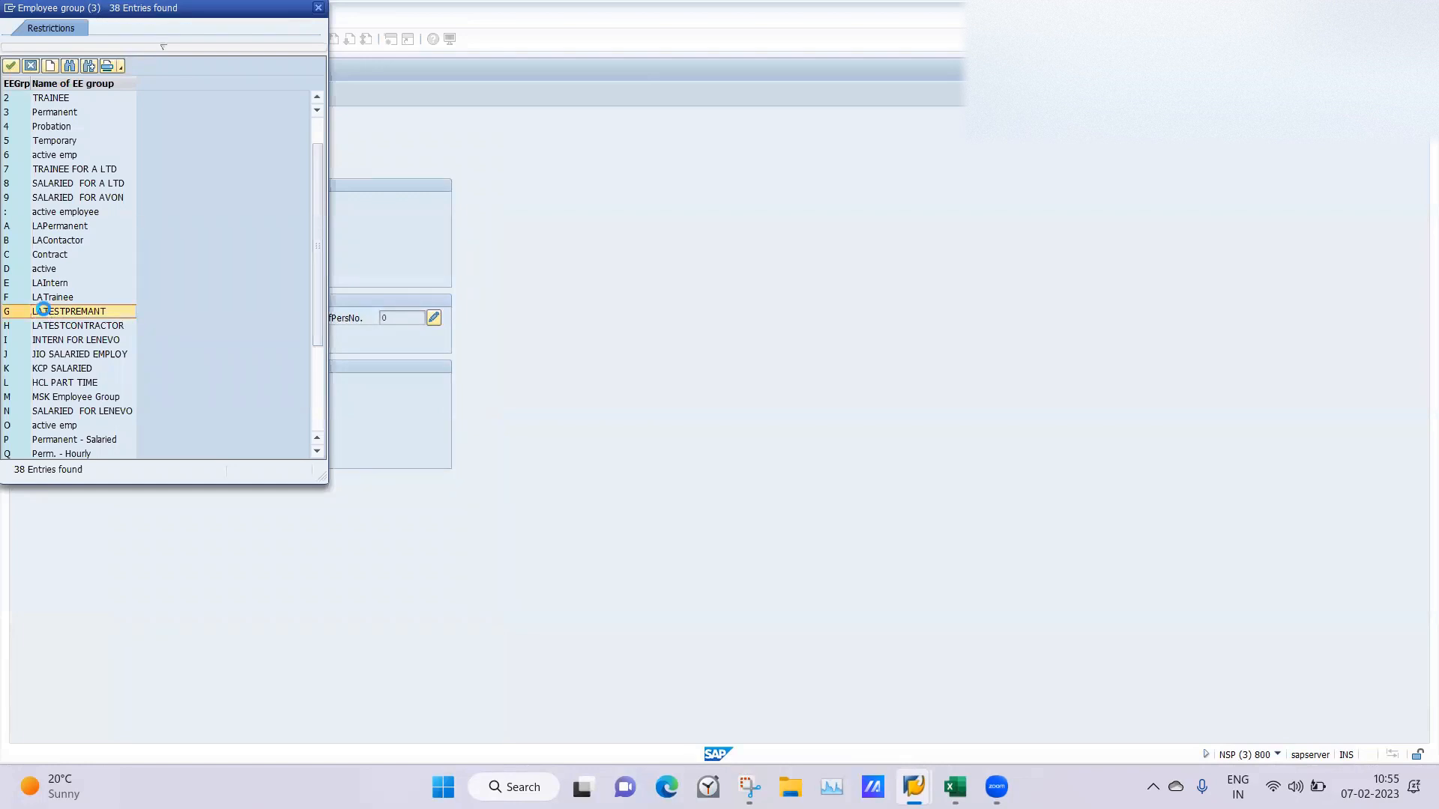
# Set the employee subgroup to L1, LAtestmonthly, and save the LA Hire entry.
pyautogui.click(122, 449)
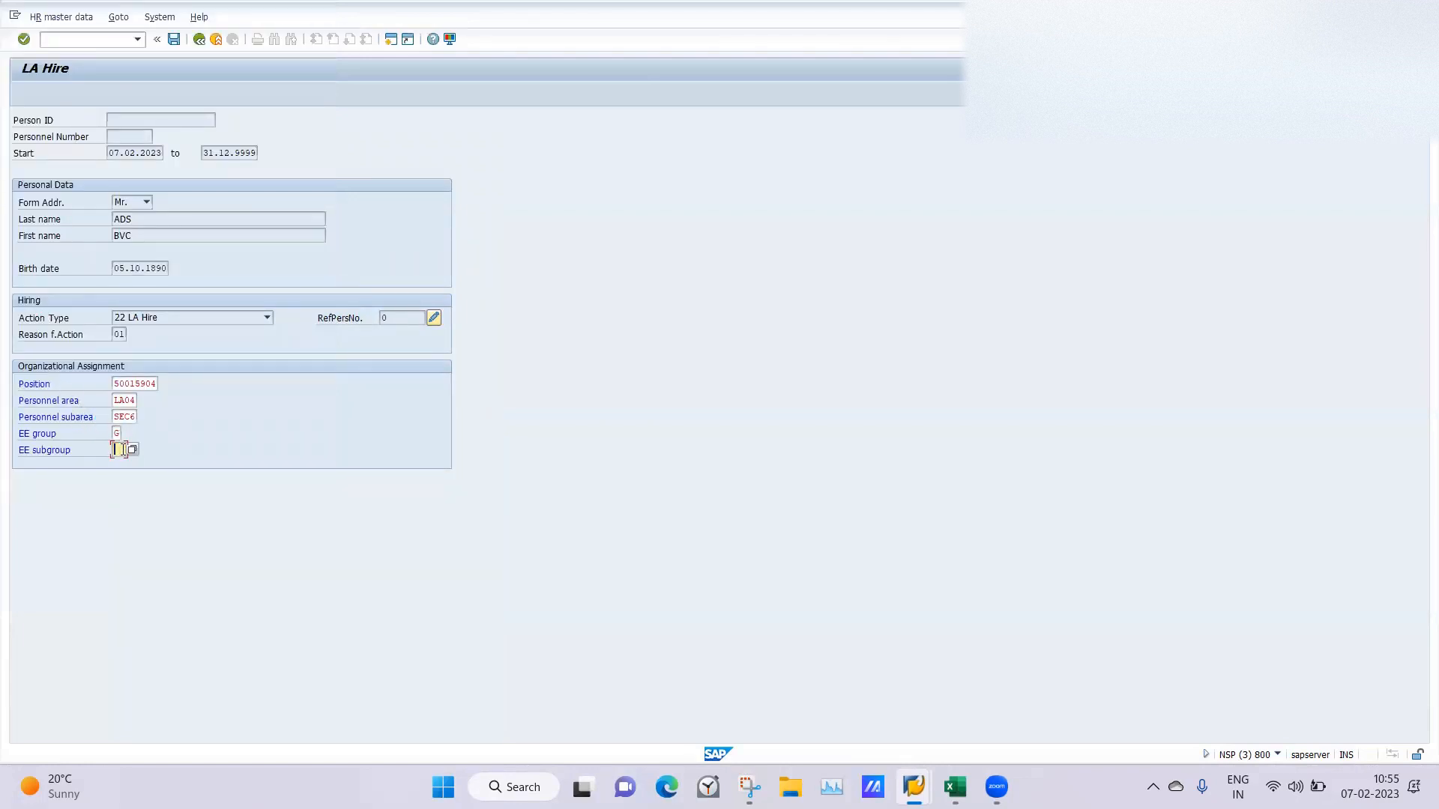
pyautogui.click(132, 448)
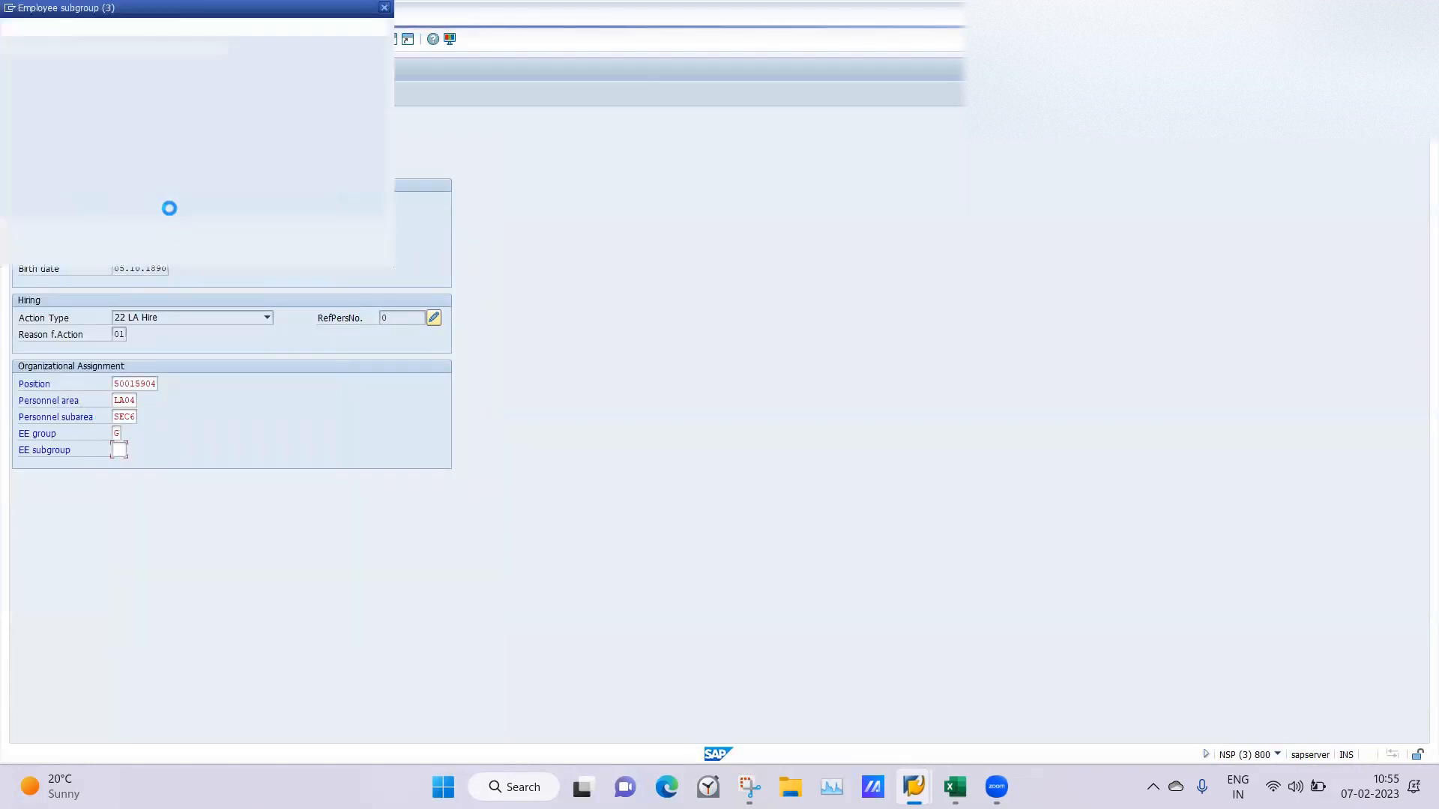
pyautogui.doubleClick(80, 105)
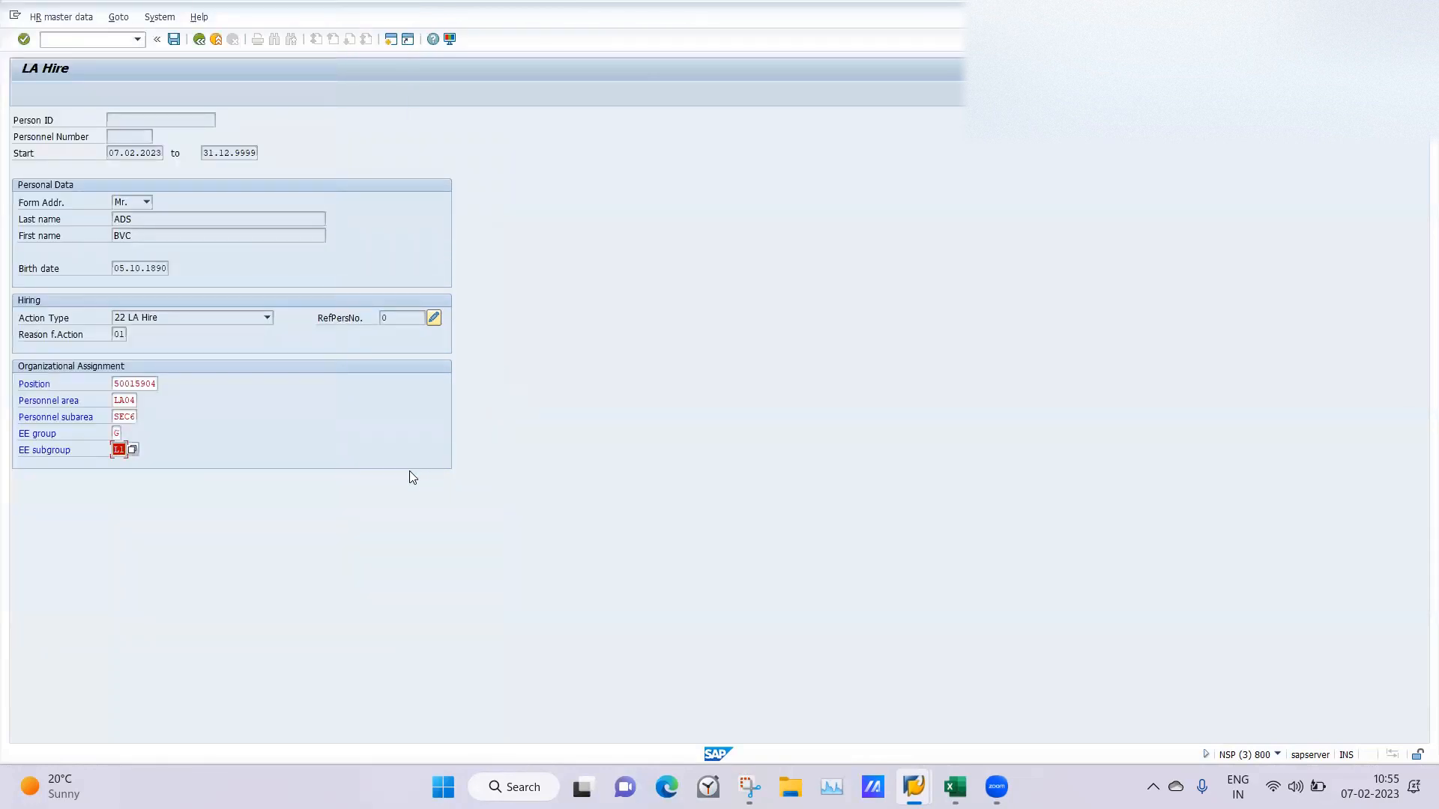
pyautogui.press('Return')
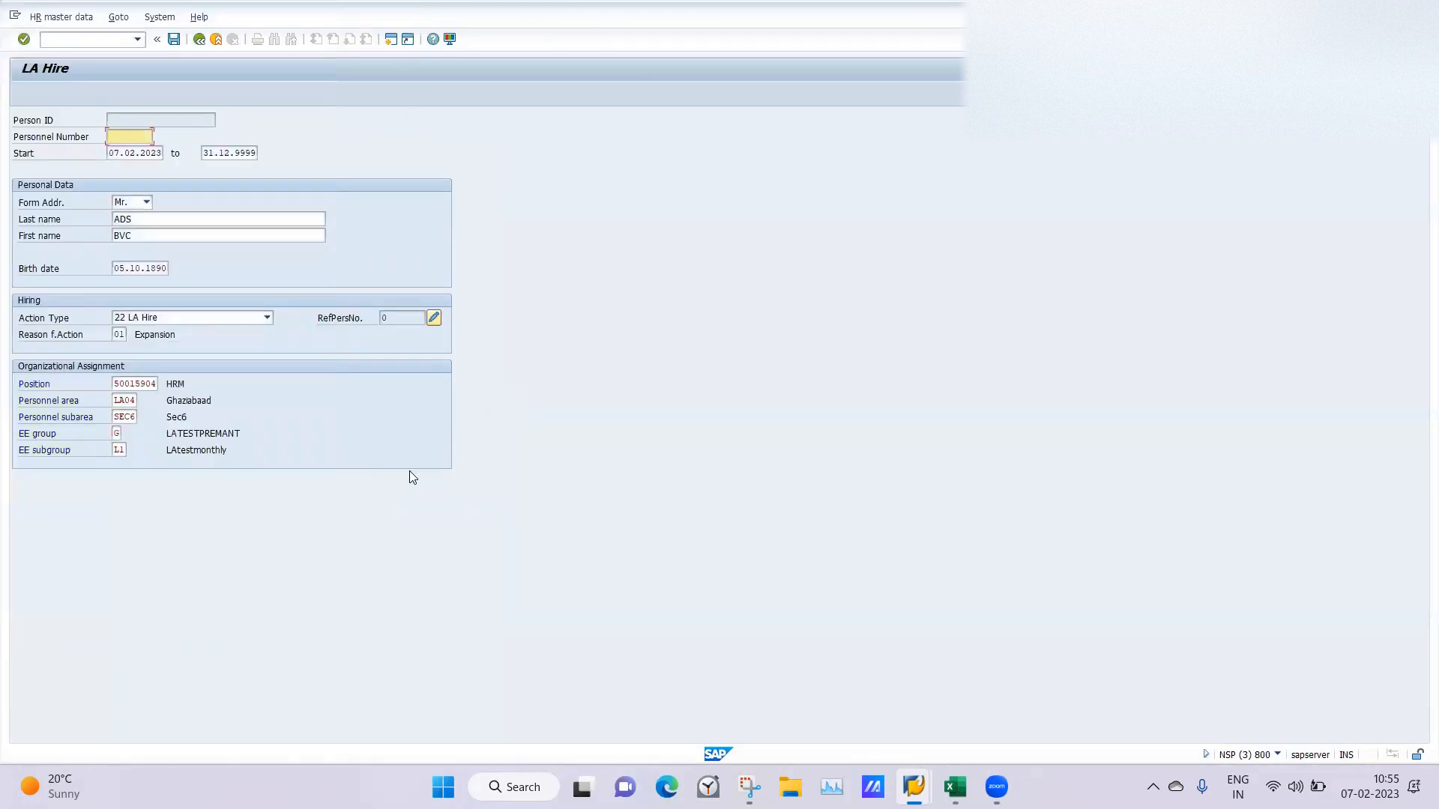
pyautogui.click(173, 39)
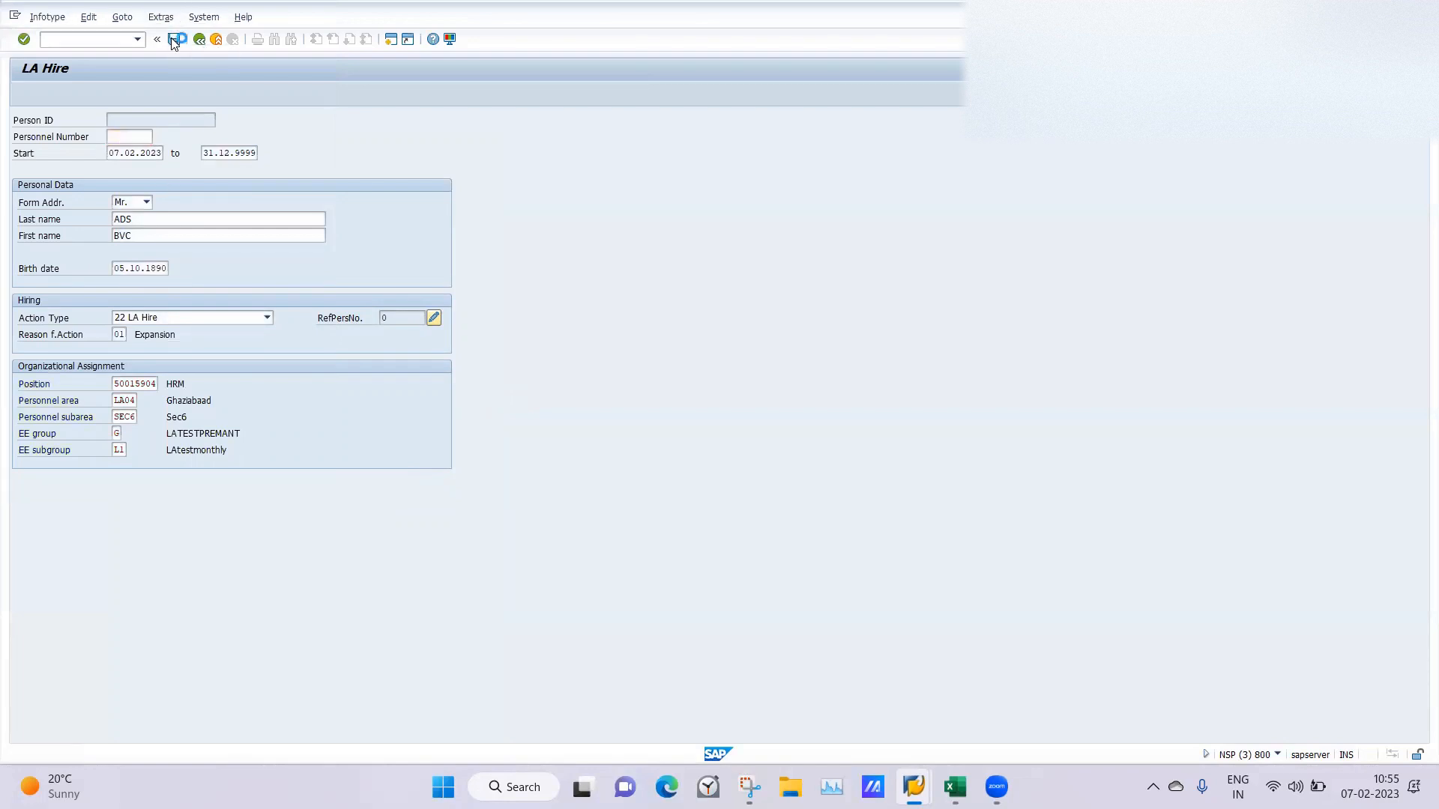
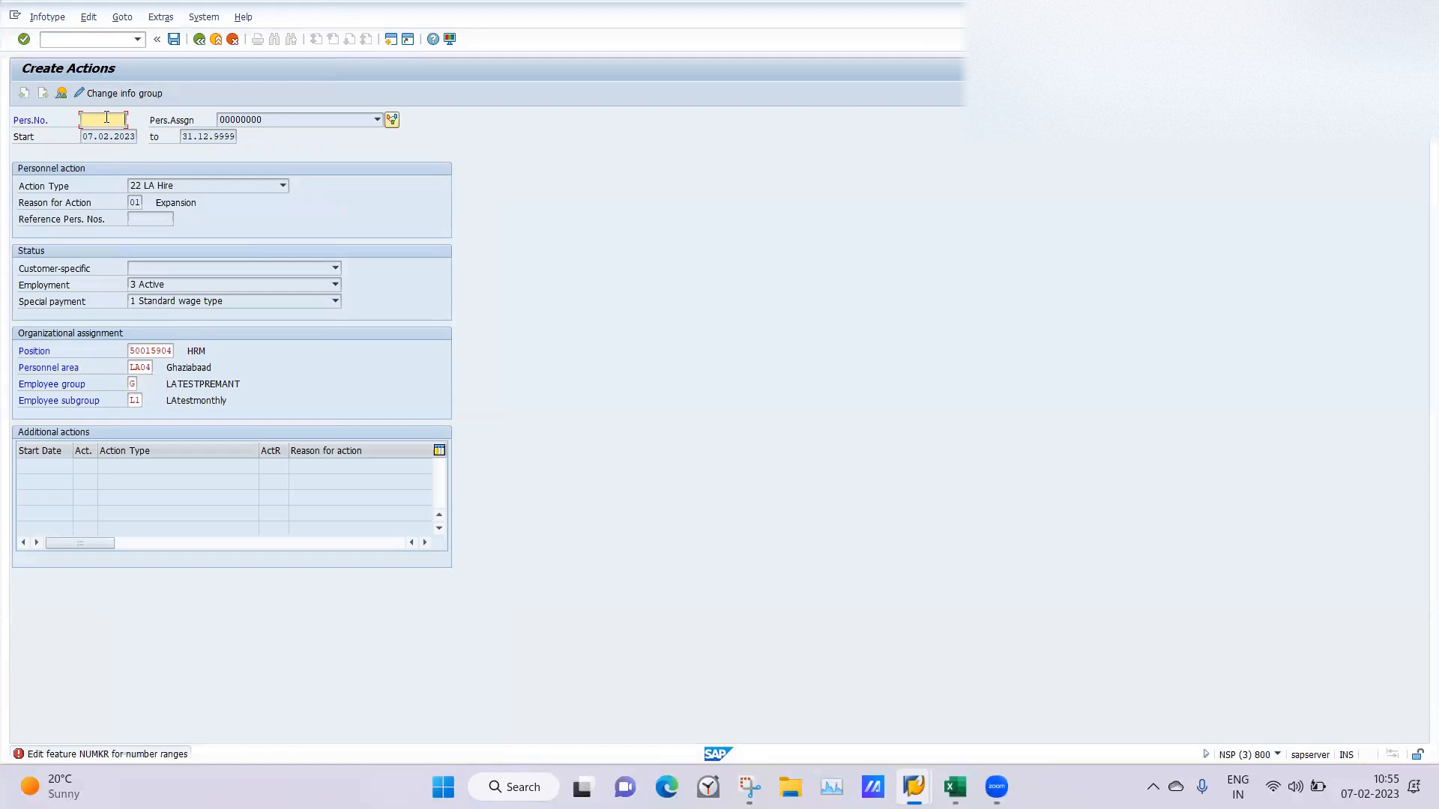
# Change the personnel area to LA01 in the Create Actions record and confirm the record.
pyautogui.click(139, 367)
pyautogui.click(159, 367)
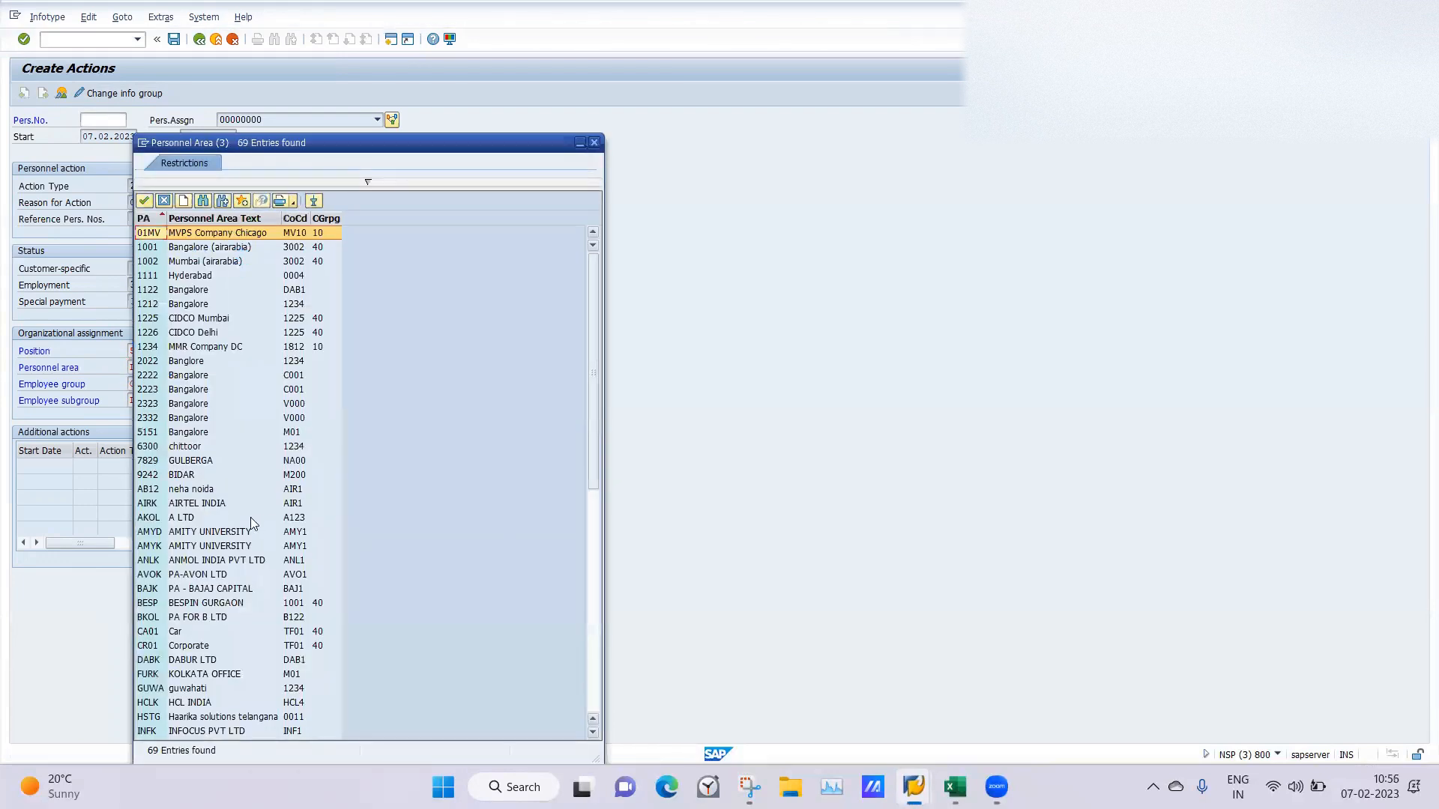
pyautogui.click(594, 618)
pyautogui.doubleClick(179, 332)
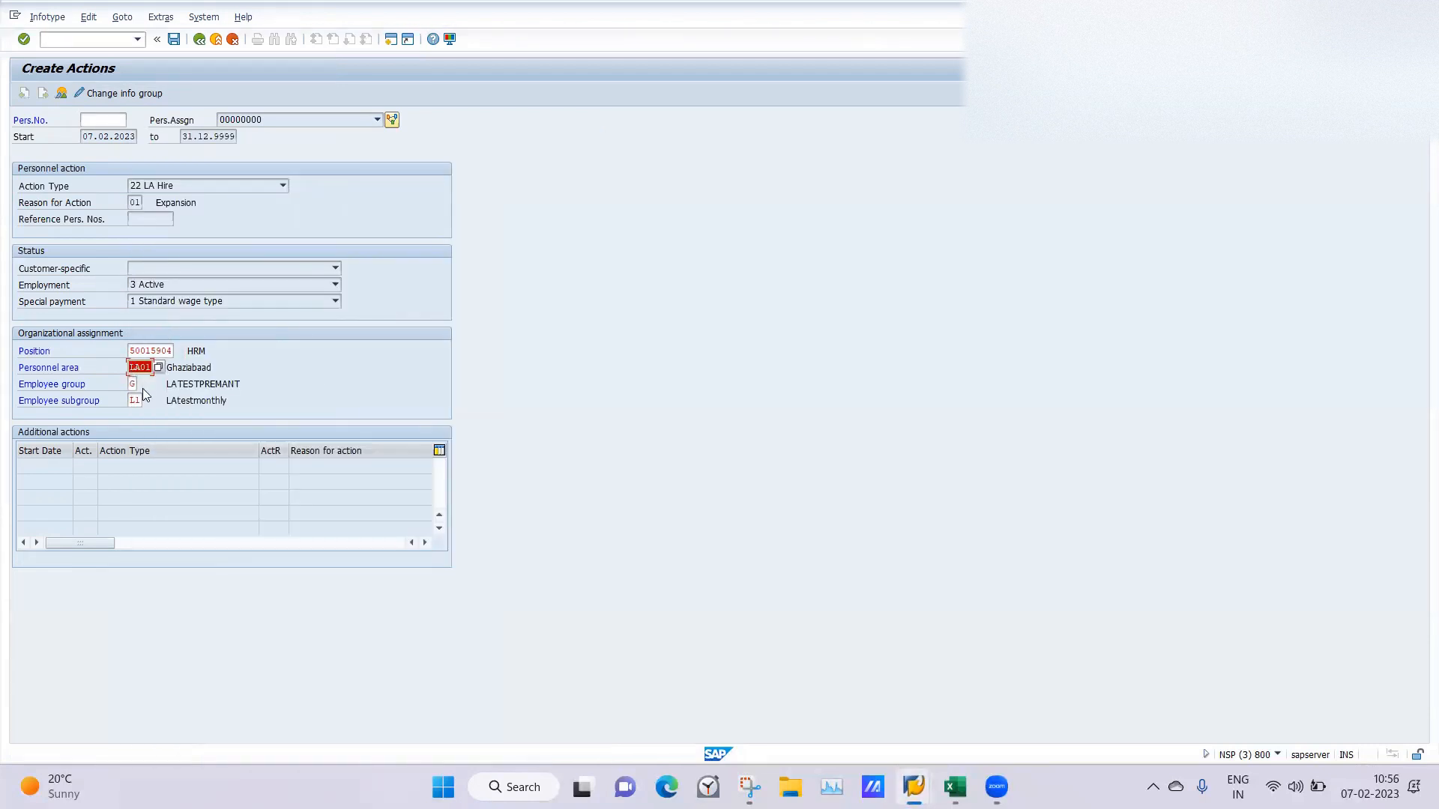
pyautogui.click(132, 381)
pyautogui.click(143, 385)
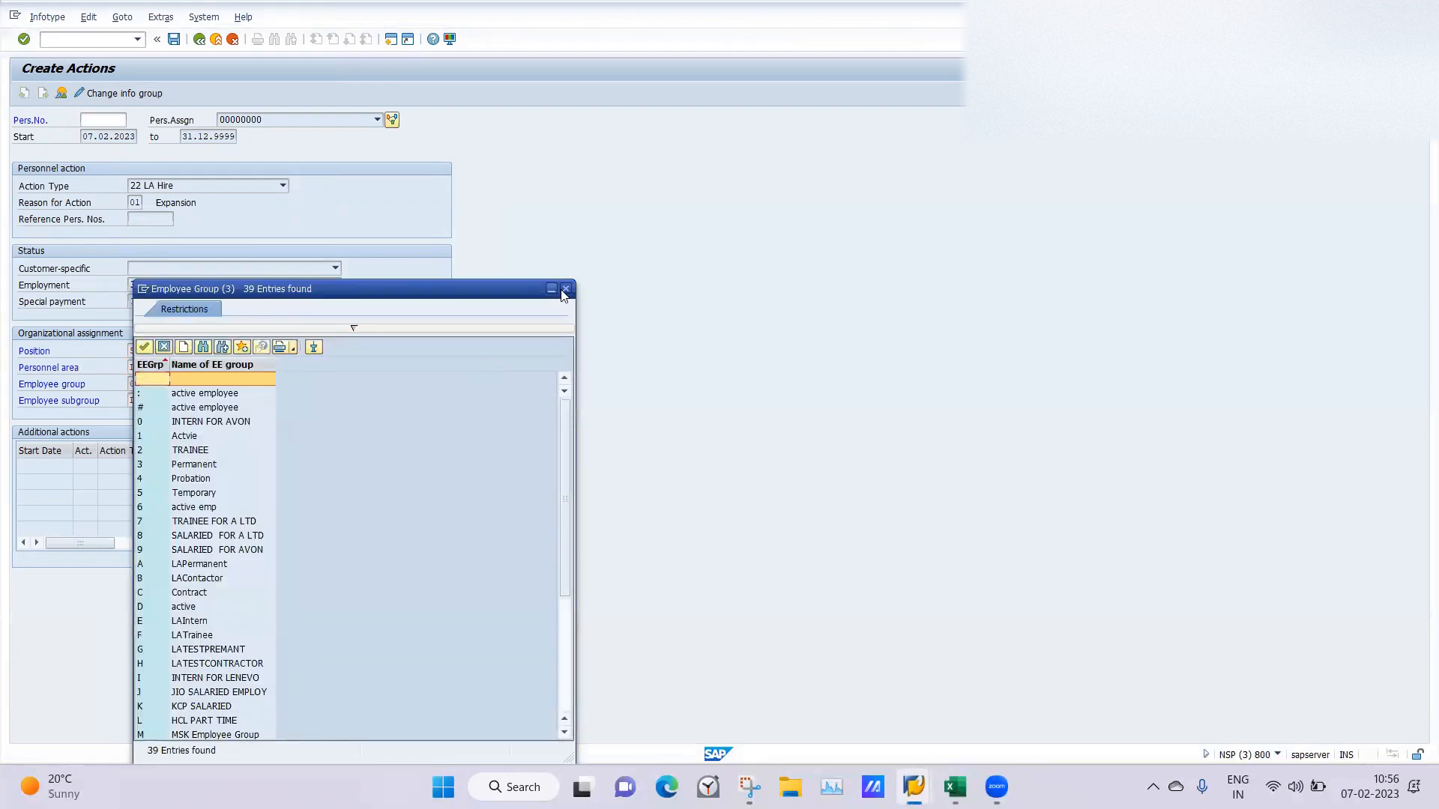
pyautogui.click(566, 288)
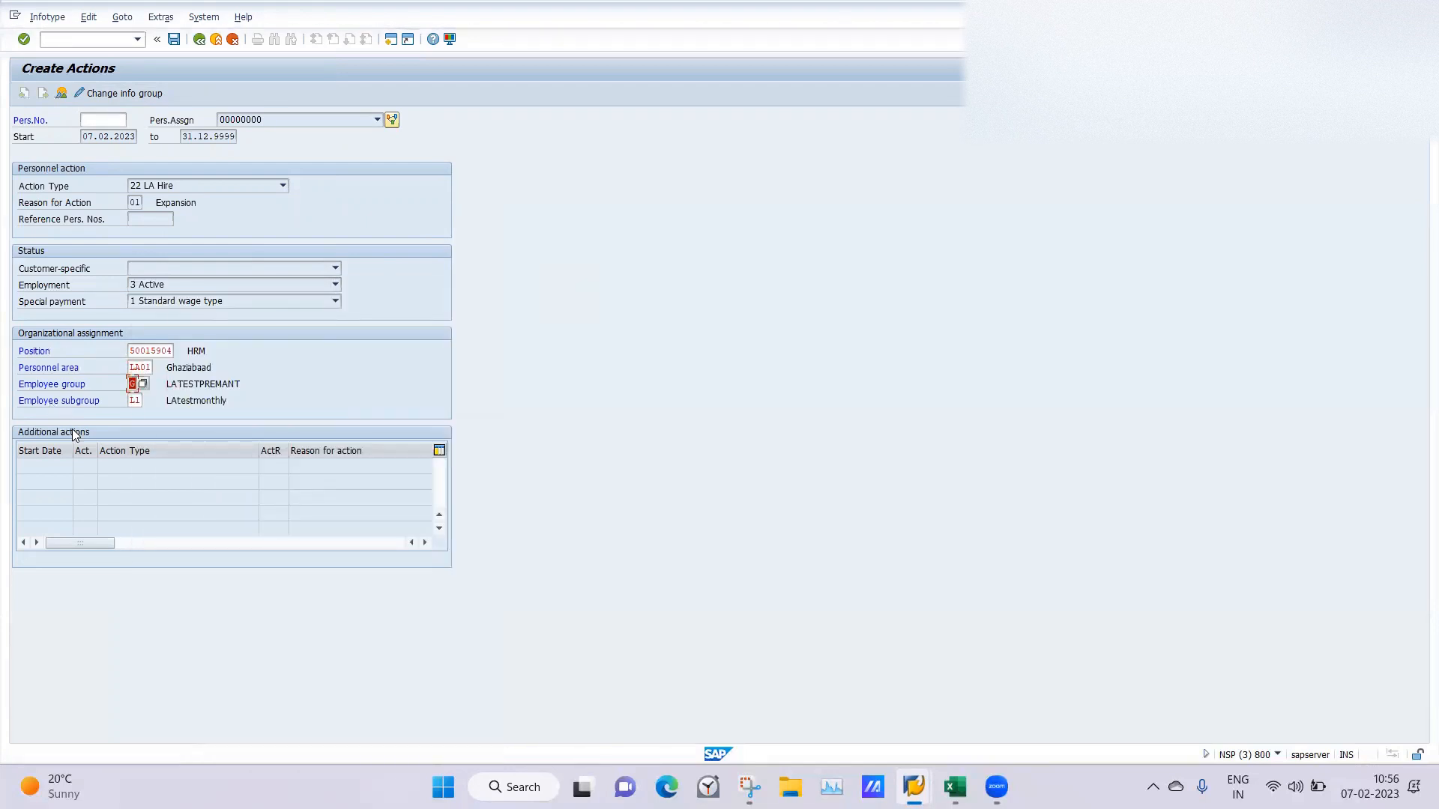
pyautogui.press('Return')
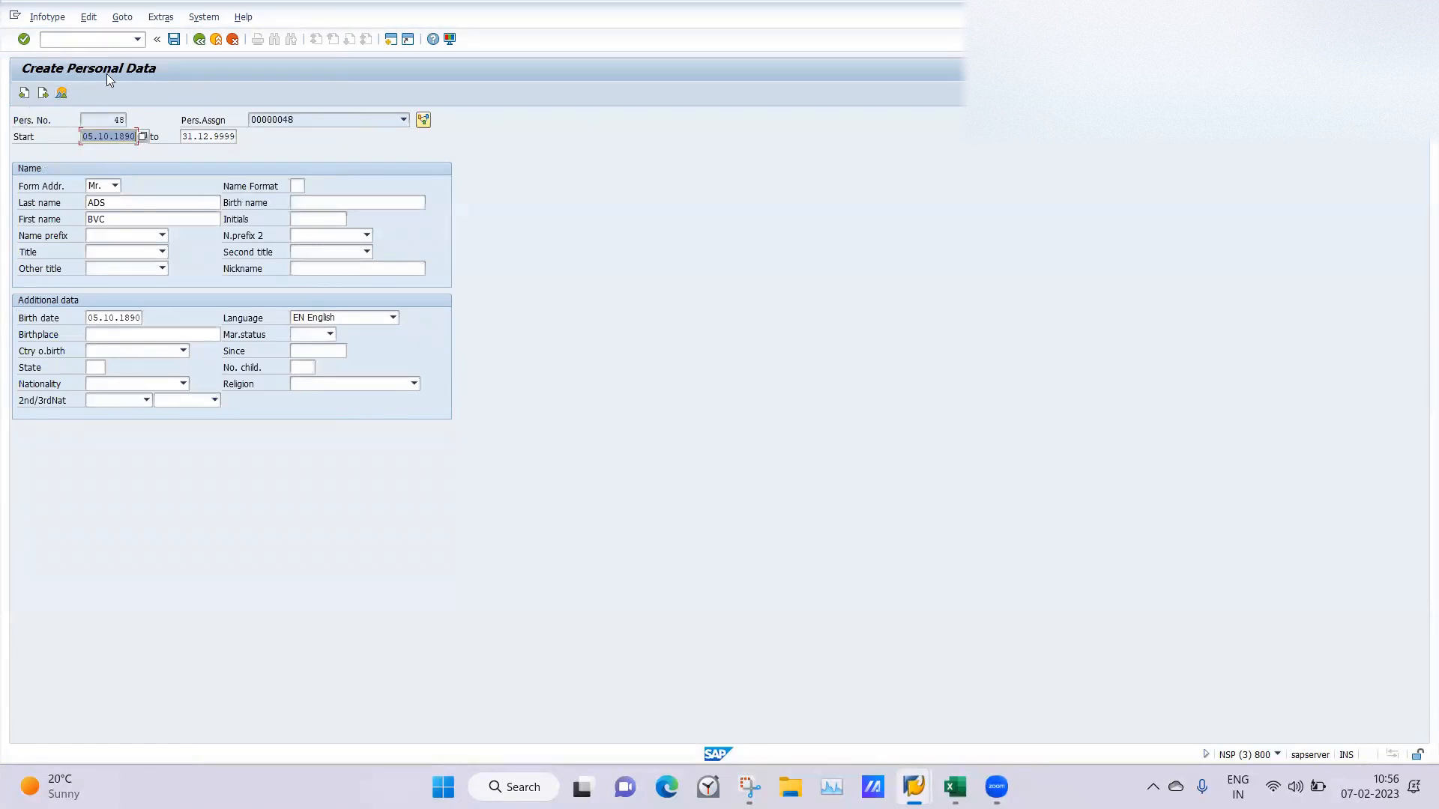
# Save the personal data and complete a Permanent residence address record with the city and postal code.
pyautogui.click(173, 39)
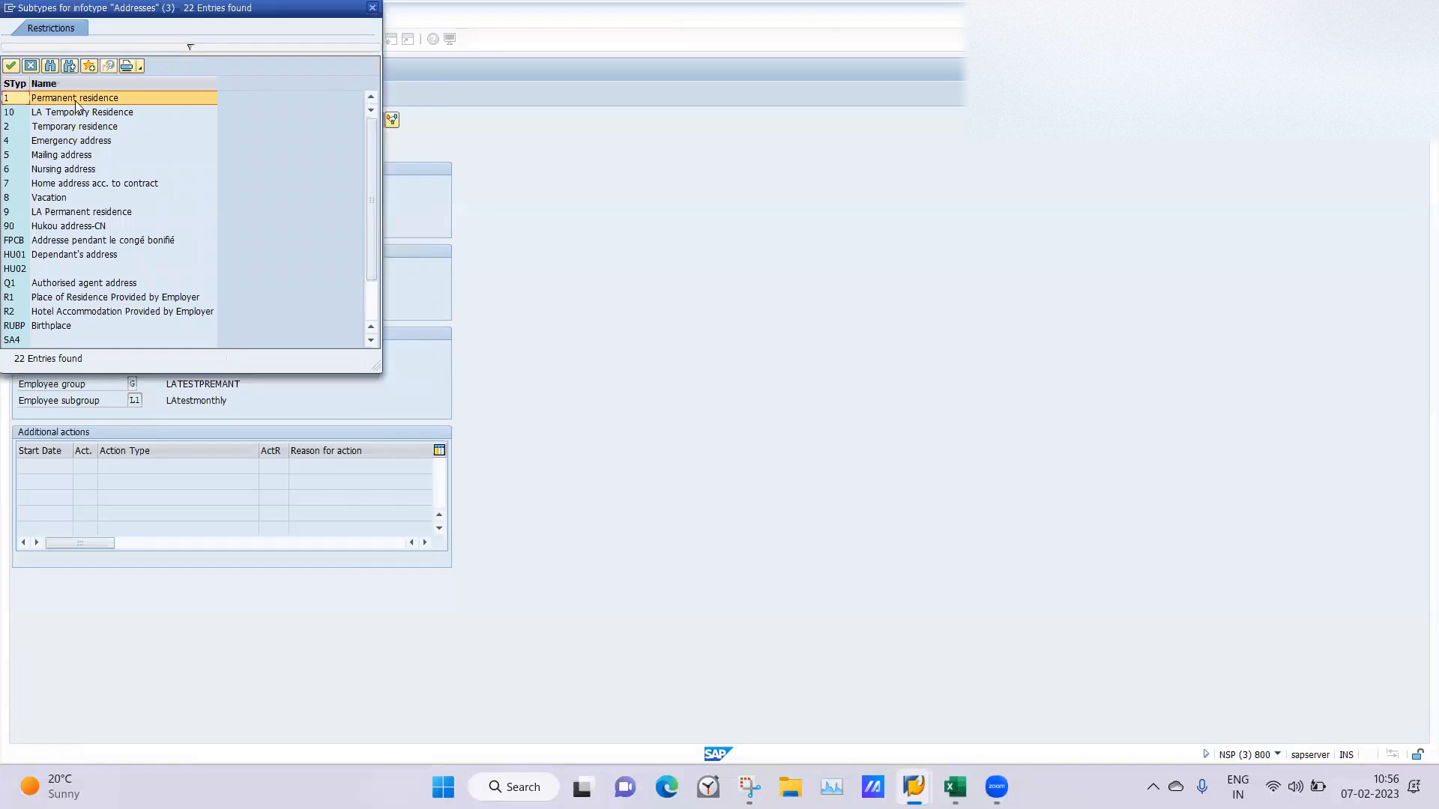
pyautogui.doubleClick(75, 101)
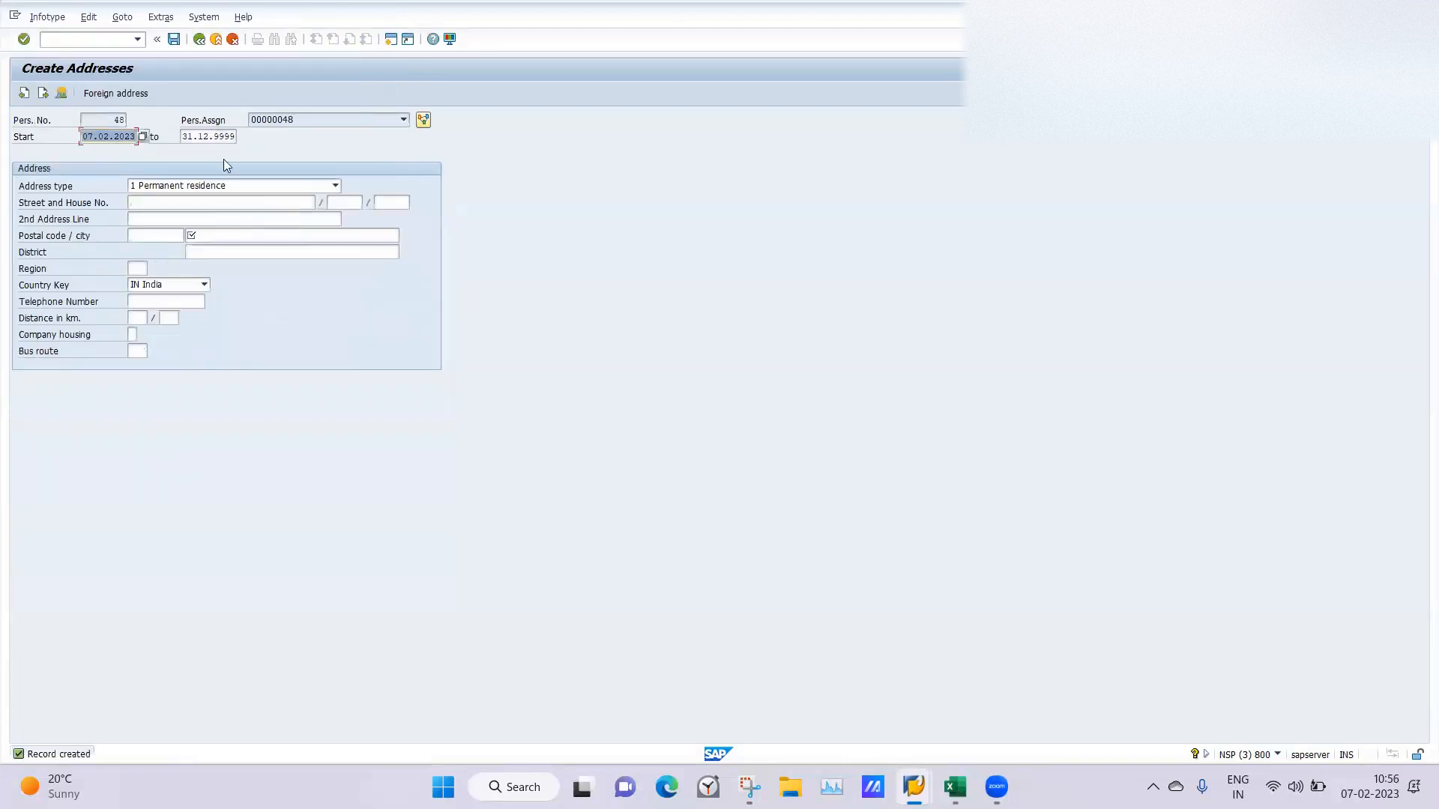
pyautogui.click(173, 39)
pyautogui.click(230, 235)
pyautogui.write('204101')
pyautogui.press('Return')
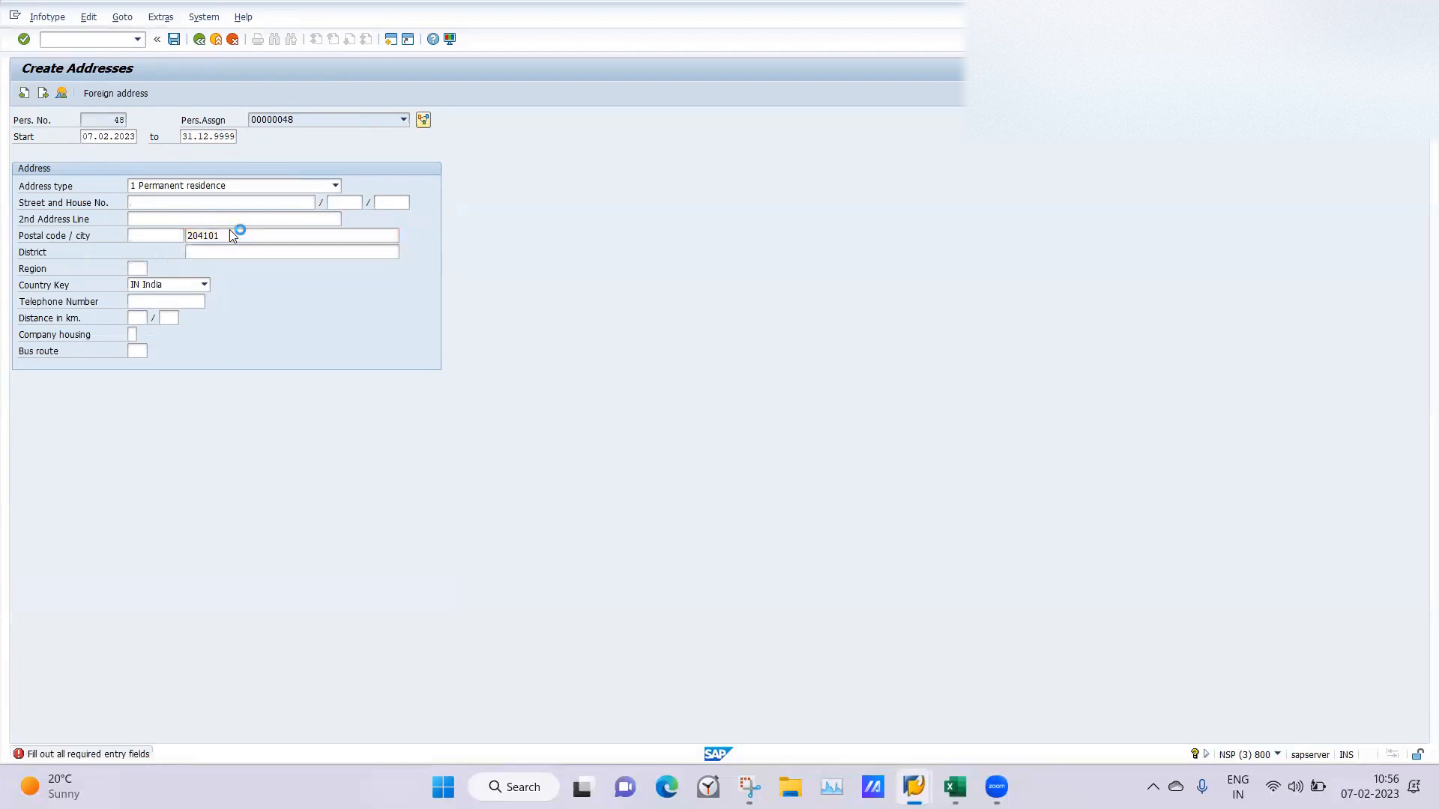
pyautogui.click(91, 221)
pyautogui.click(138, 155)
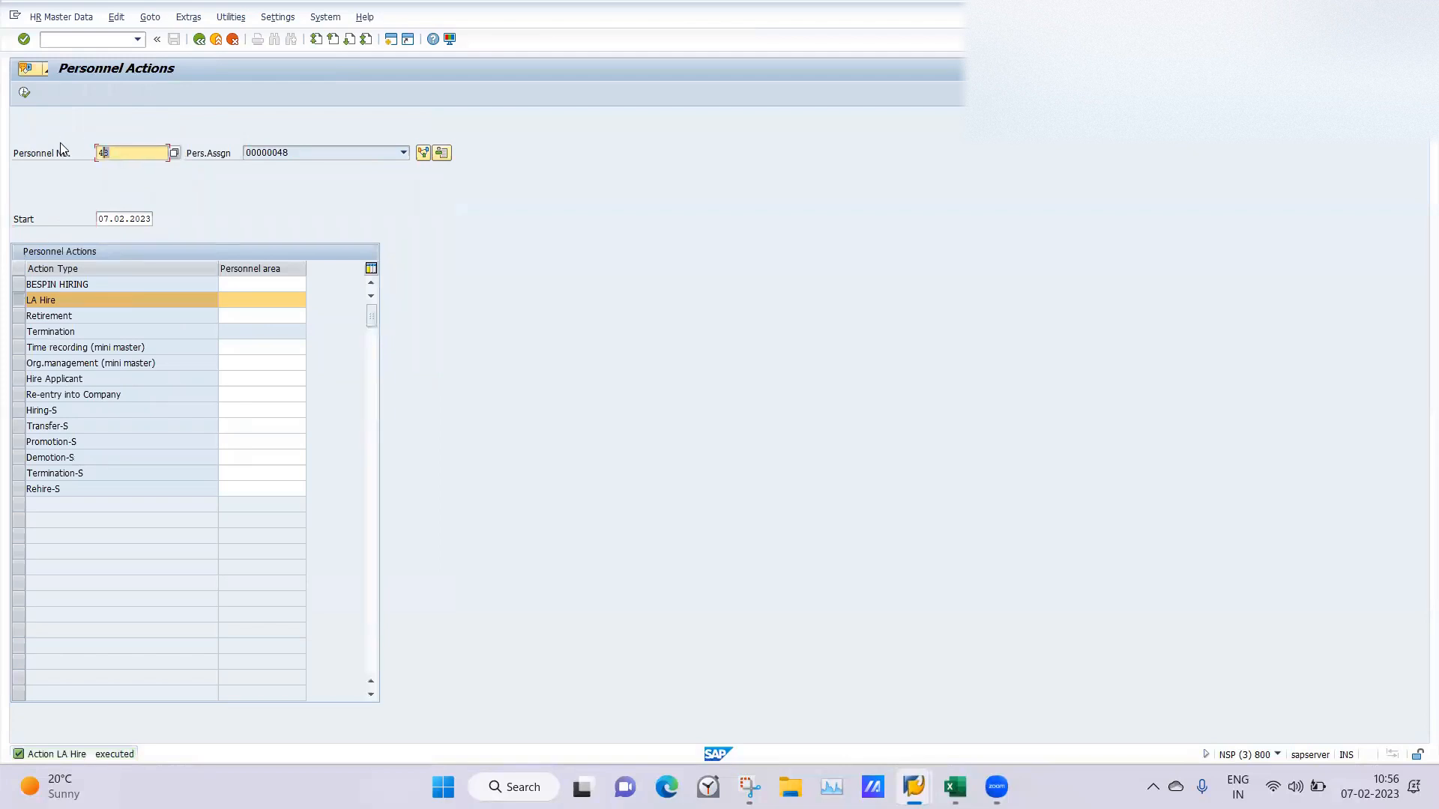
pyautogui.click(61, 144)
pyautogui.click(78, 43)
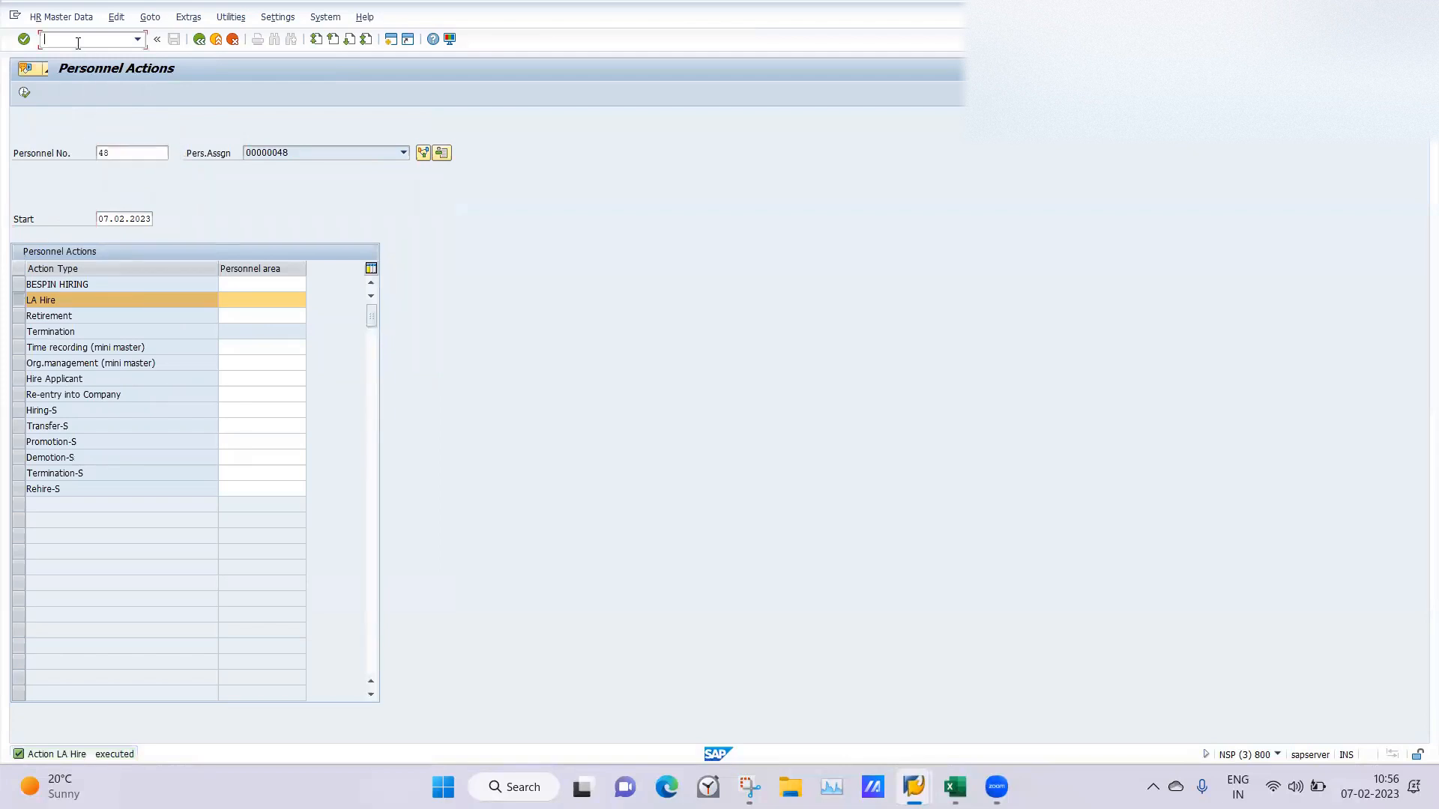
pyautogui.press('Return')
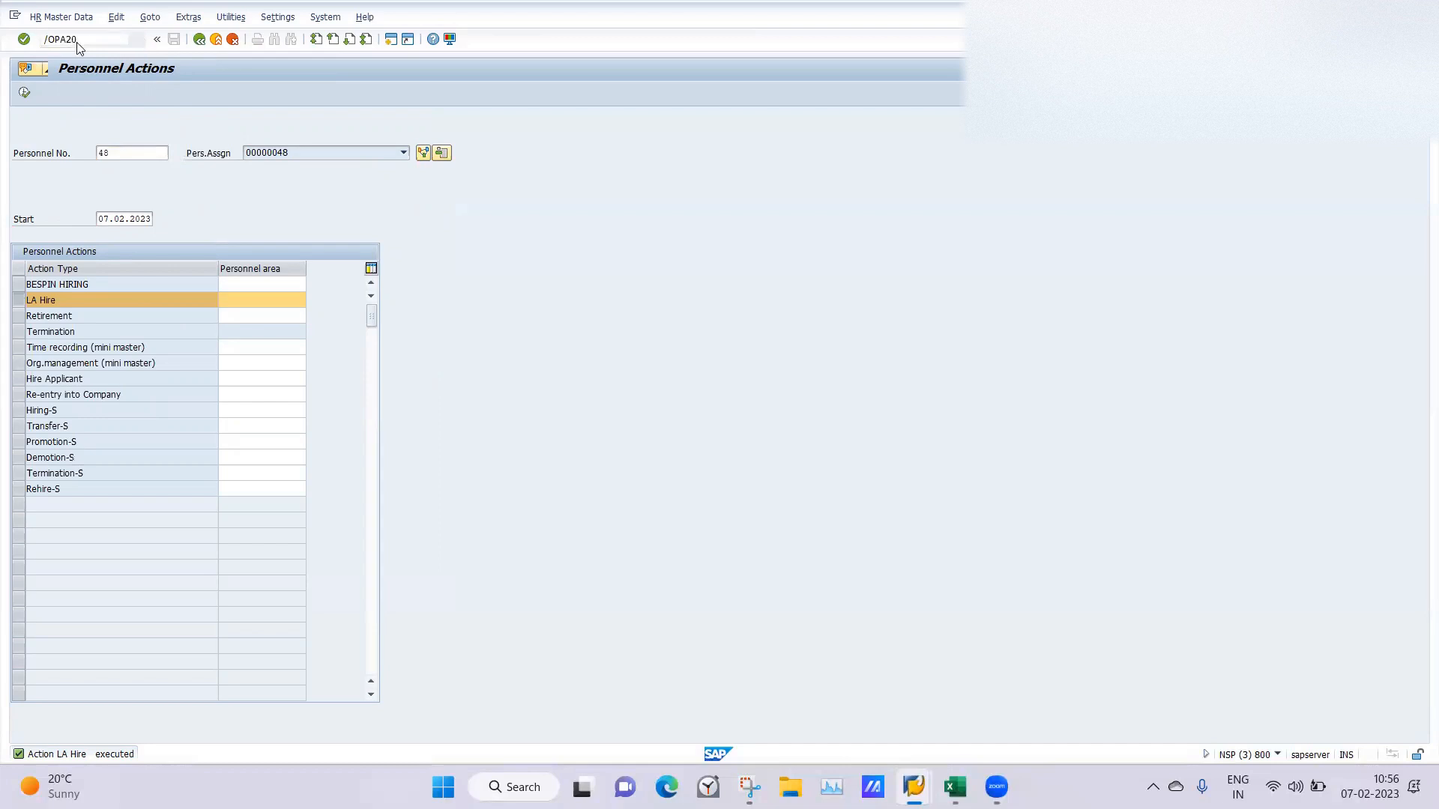
pyautogui.click(378, 333)
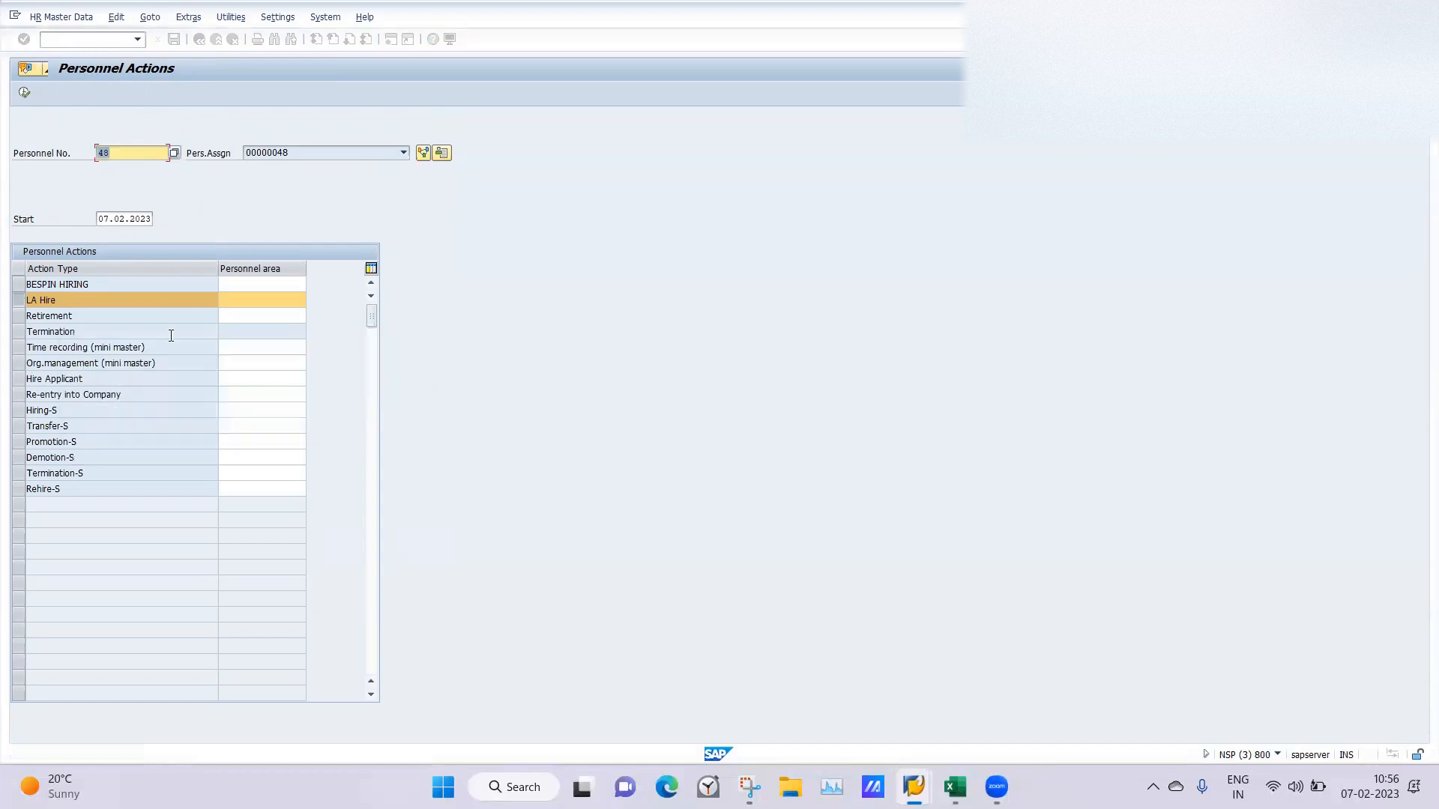
# Switch to transaction PA20 and look up the hired employee's Organizational Assignment infotype.
pyautogui.click(60, 38)
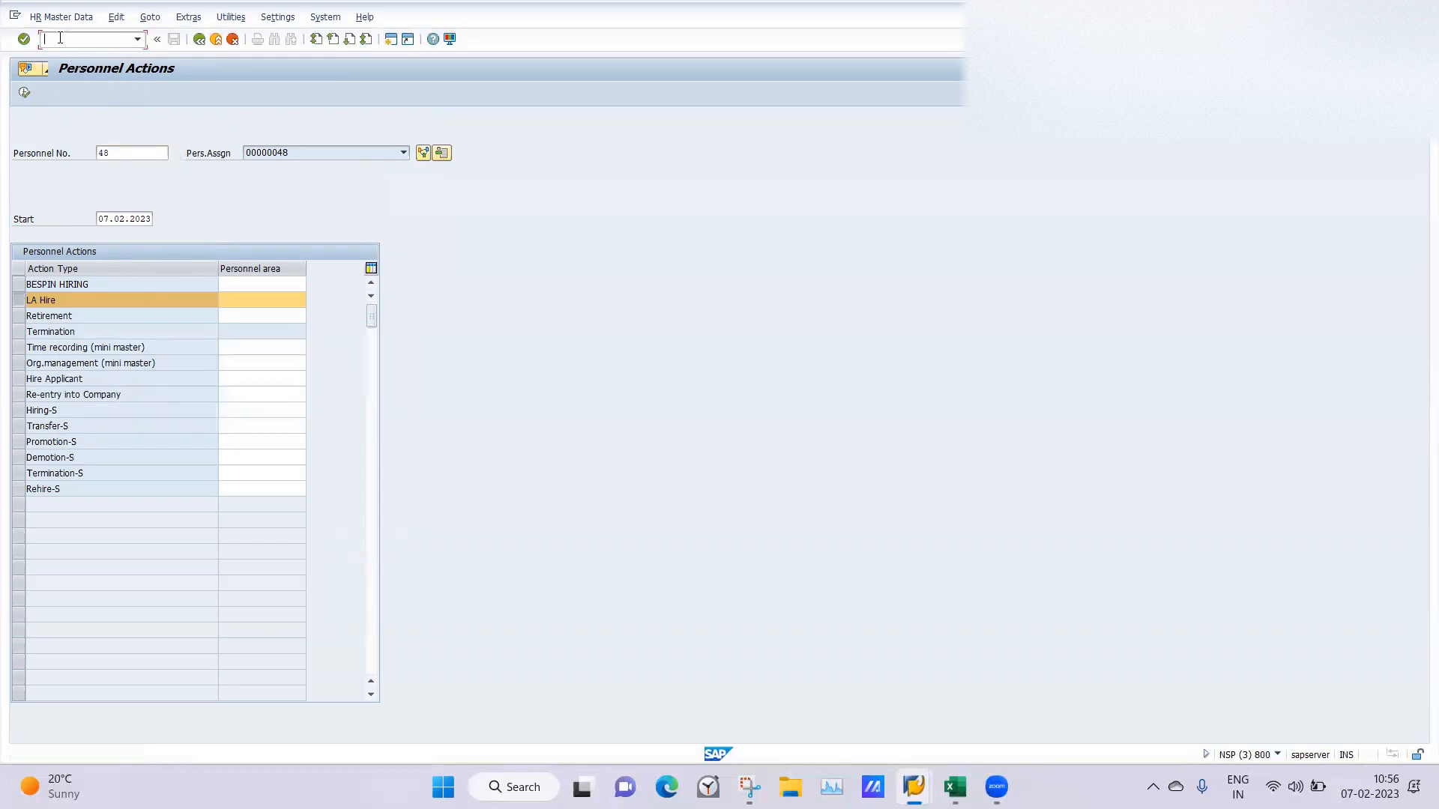
pyautogui.write('/NPA20')
pyautogui.press('Return')
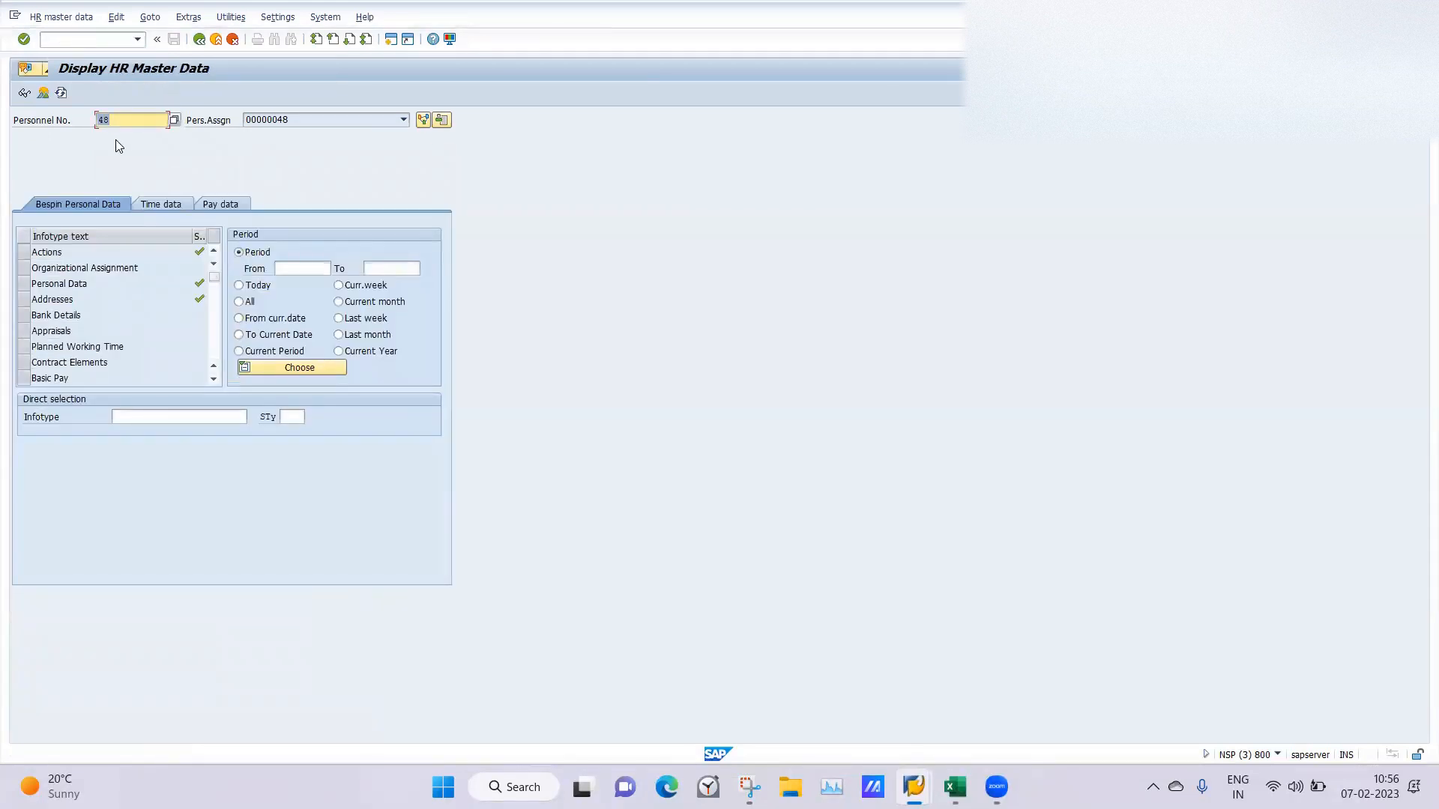
pyautogui.click(24, 270)
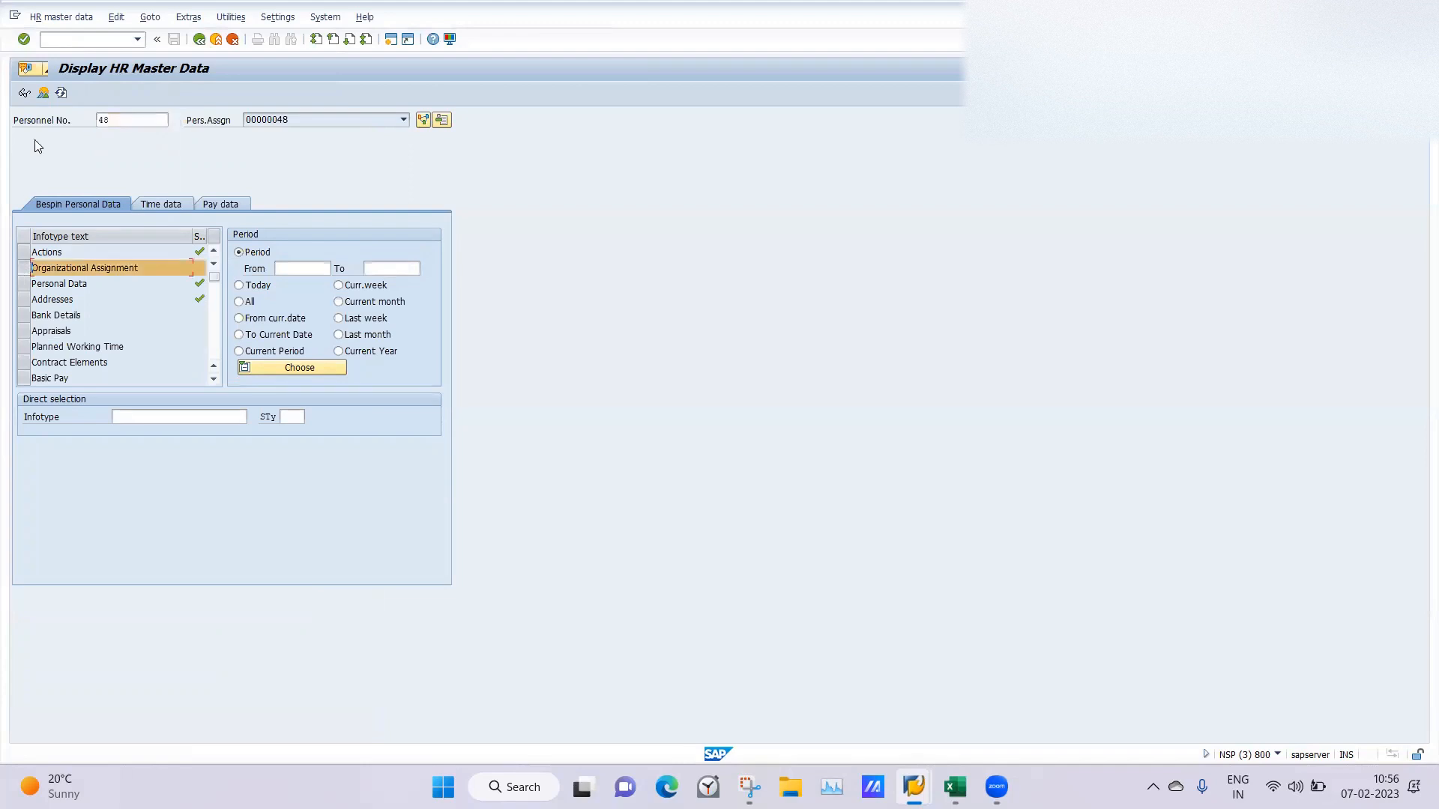
pyautogui.click(43, 96)
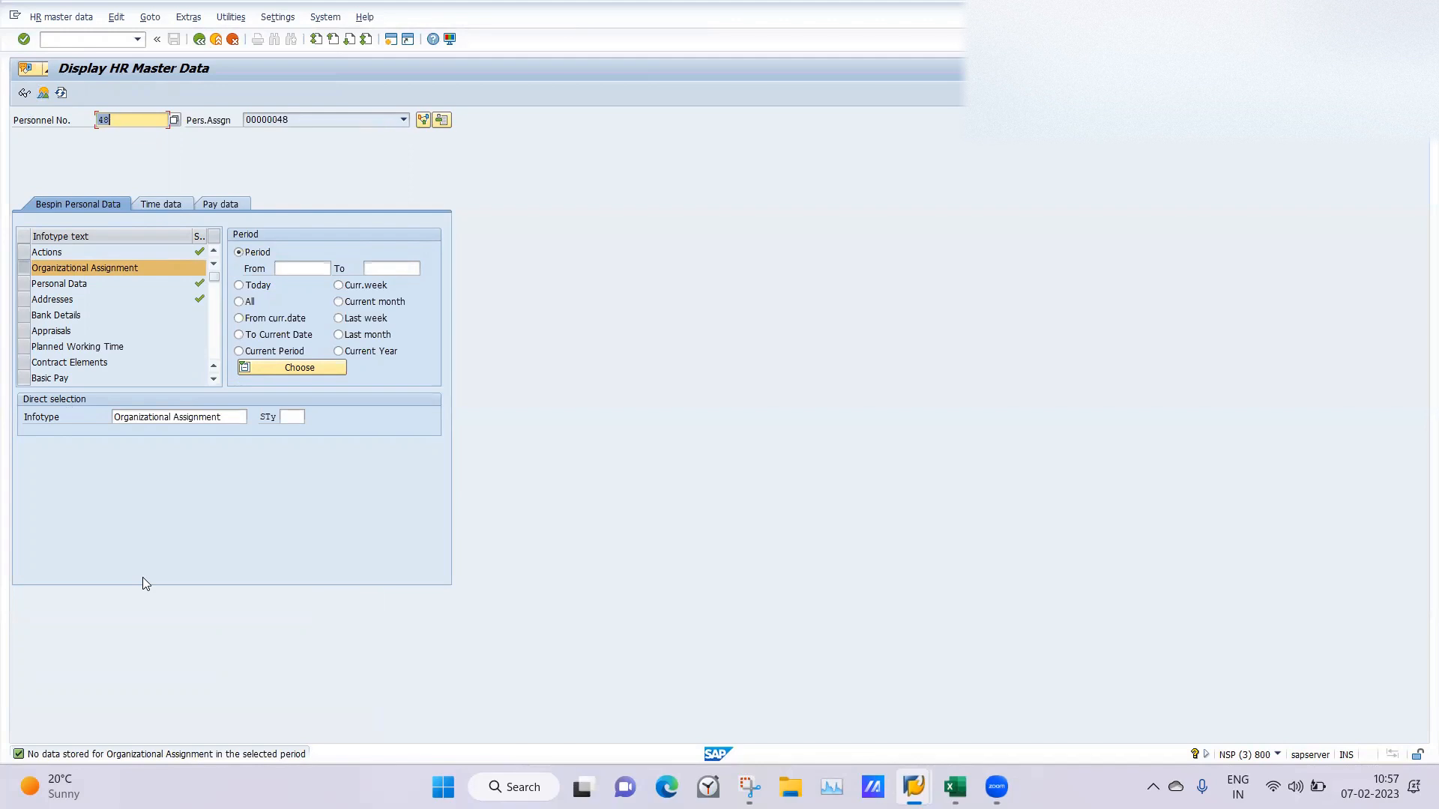
# Return to the IMG from the Action Menu session and open the Info group activity under Define infogroups.
pyautogui.moveTo(913, 787)
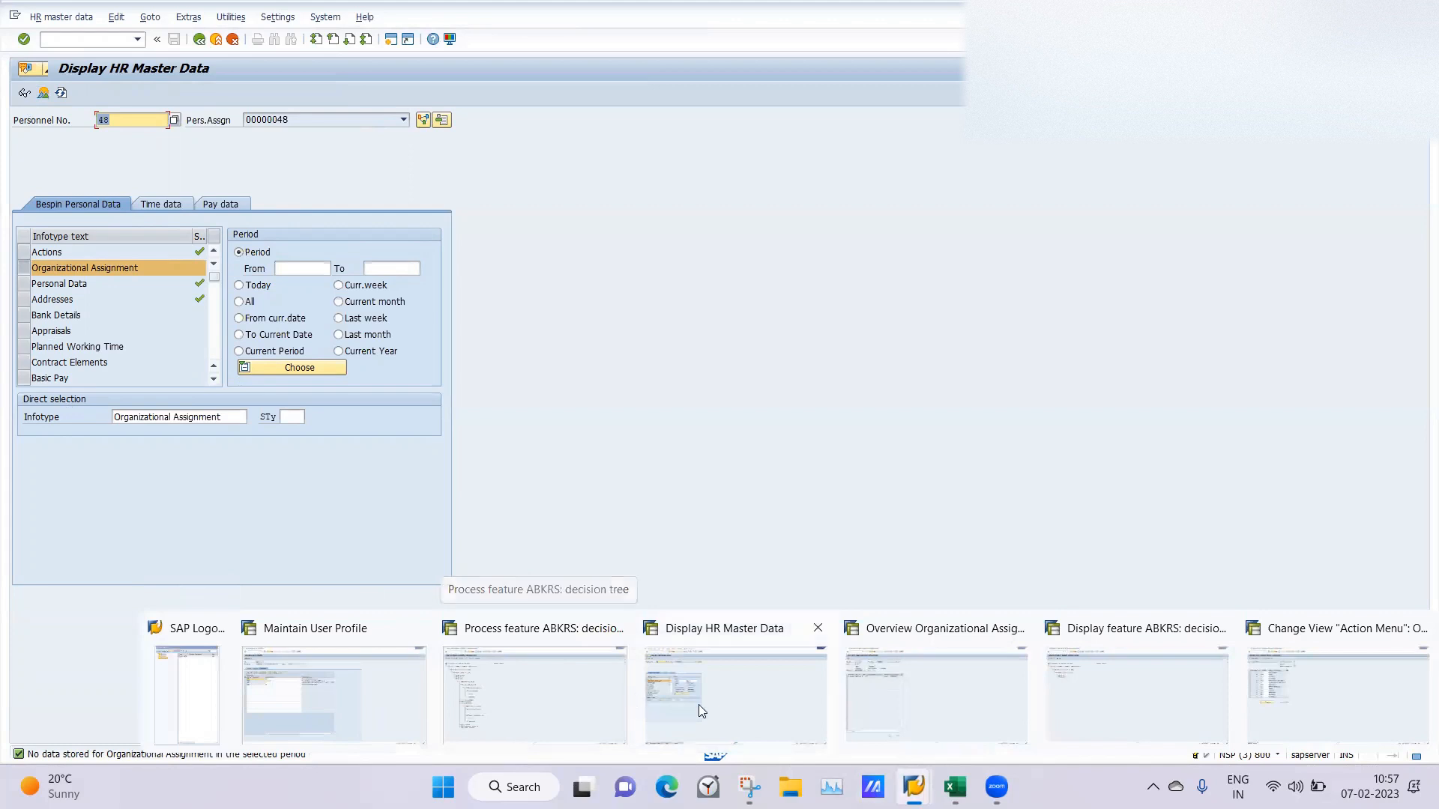
pyautogui.click(1275, 694)
pyautogui.press('F3')
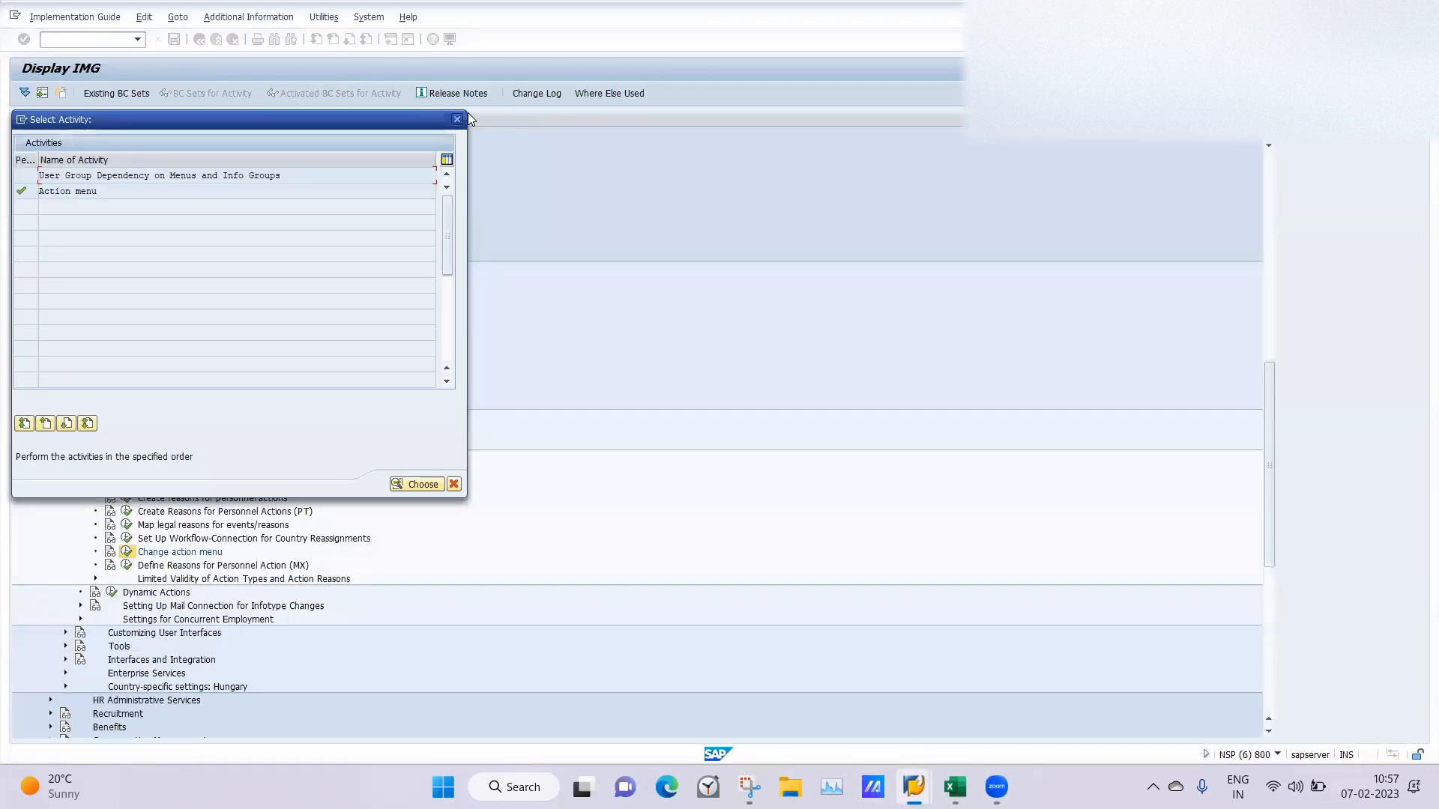
pyautogui.click(456, 120)
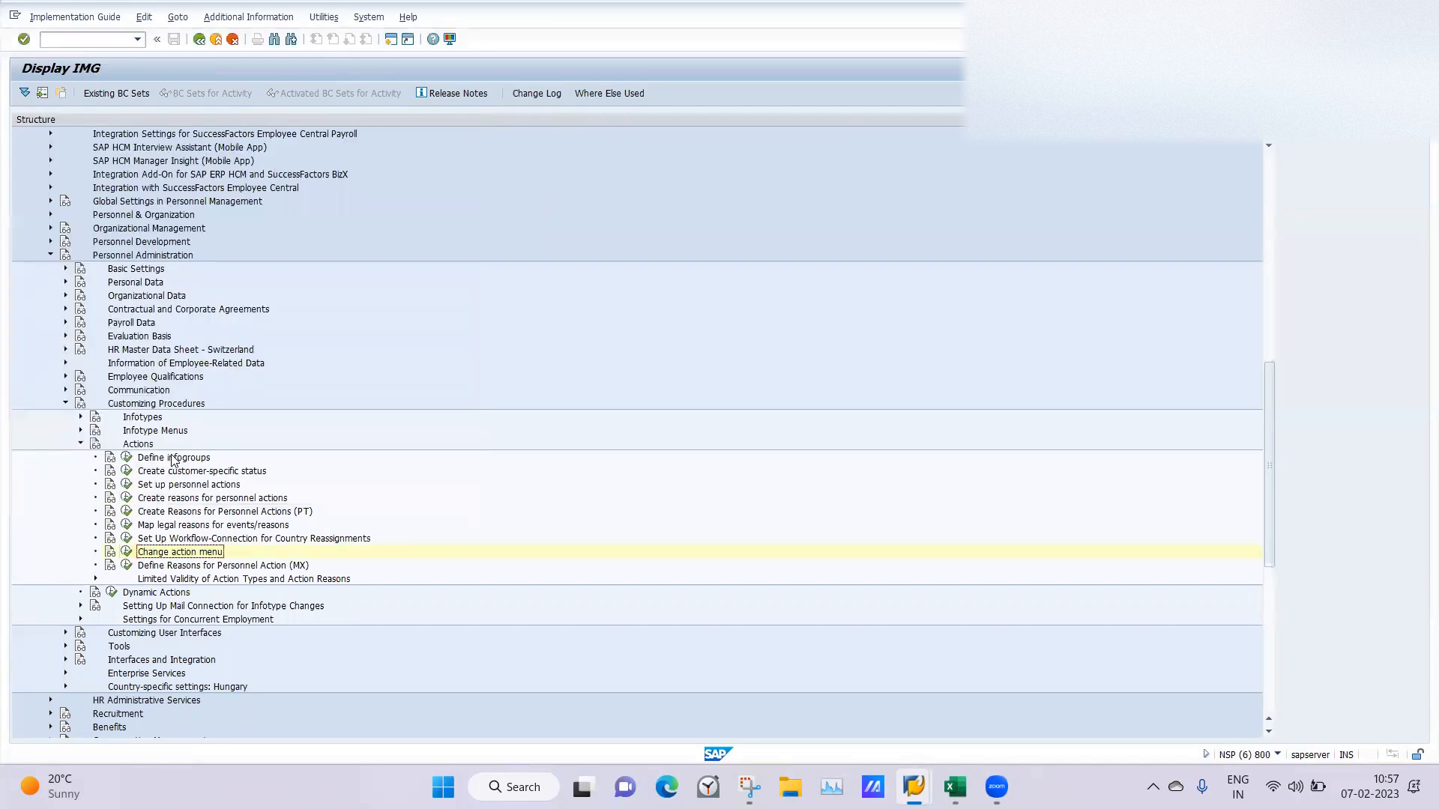
pyautogui.click(126, 460)
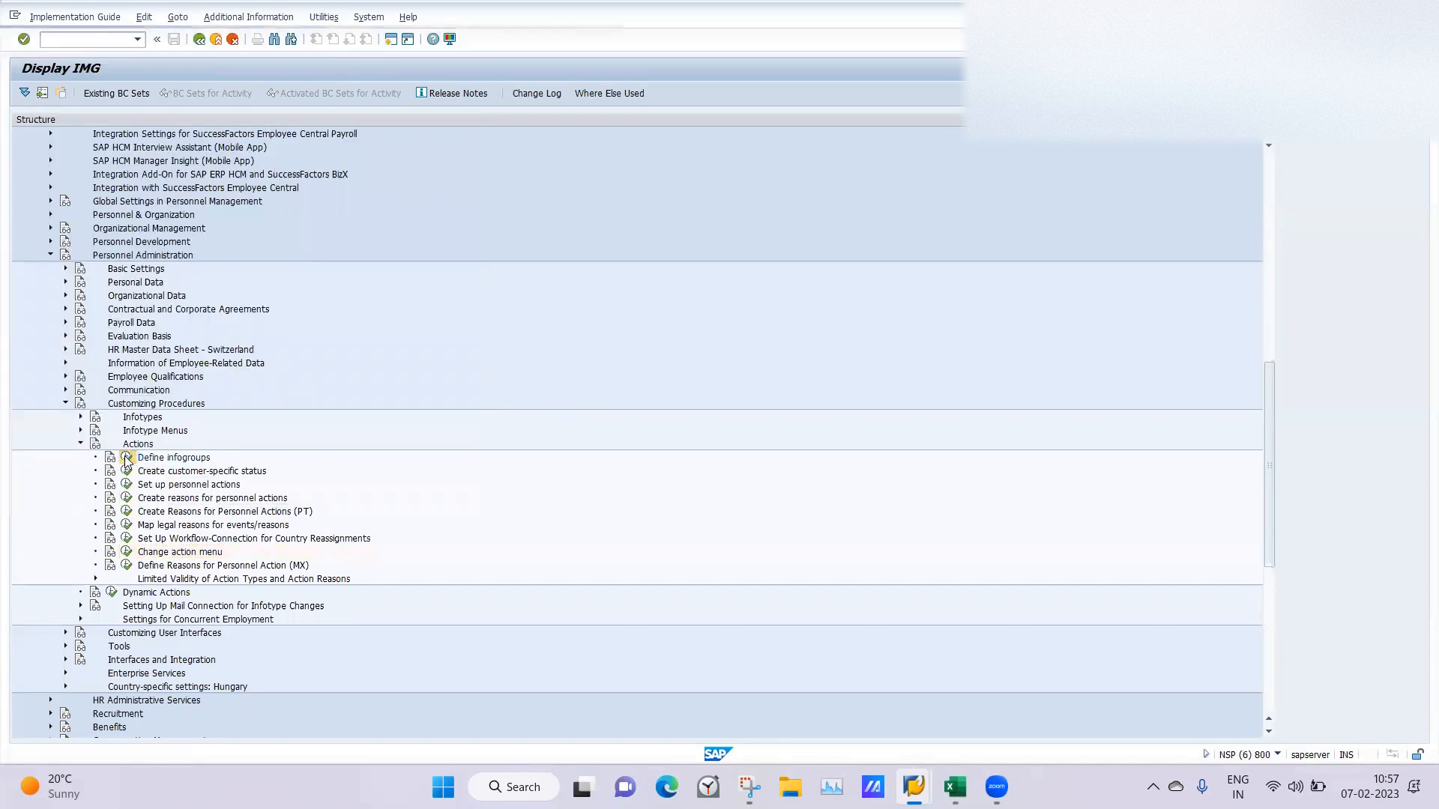
pyautogui.doubleClick(71, 205)
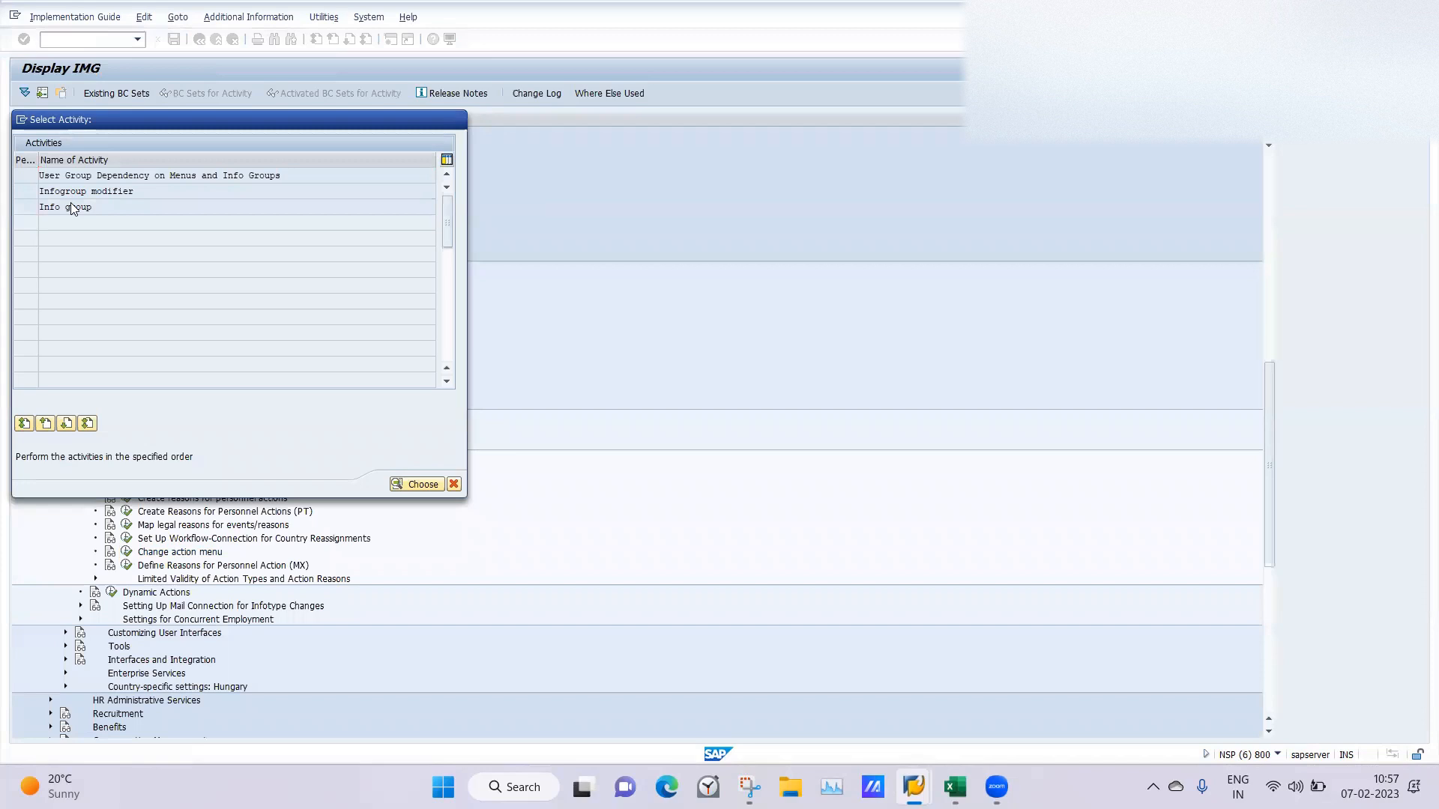
# Select info group 06, LA Hiring, as the work area and open its entries.
pyautogui.click(250, 193)
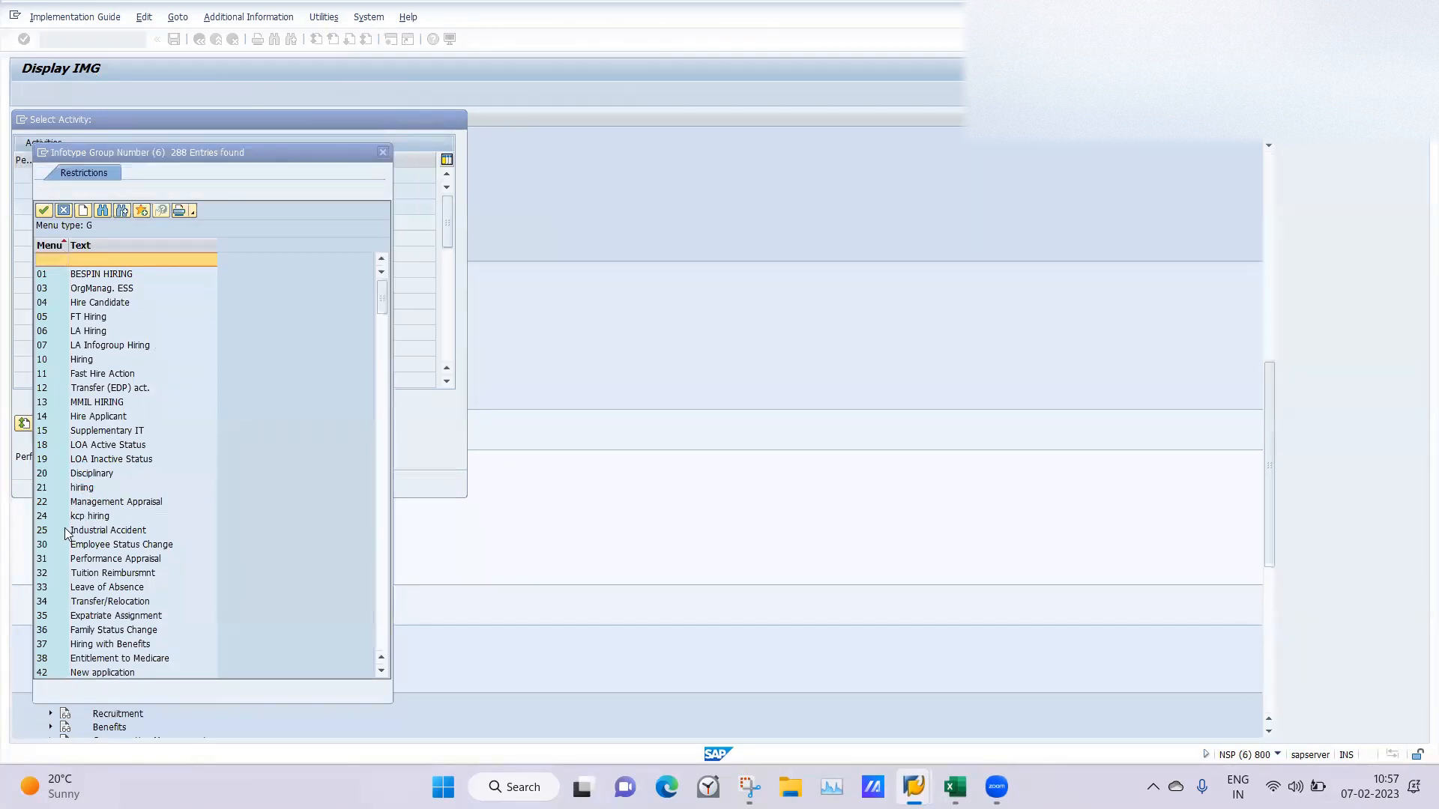
pyautogui.doubleClick(82, 330)
pyautogui.write("'")
pyautogui.press('BackSpace')
pyautogui.write('06')
pyautogui.press('Return')
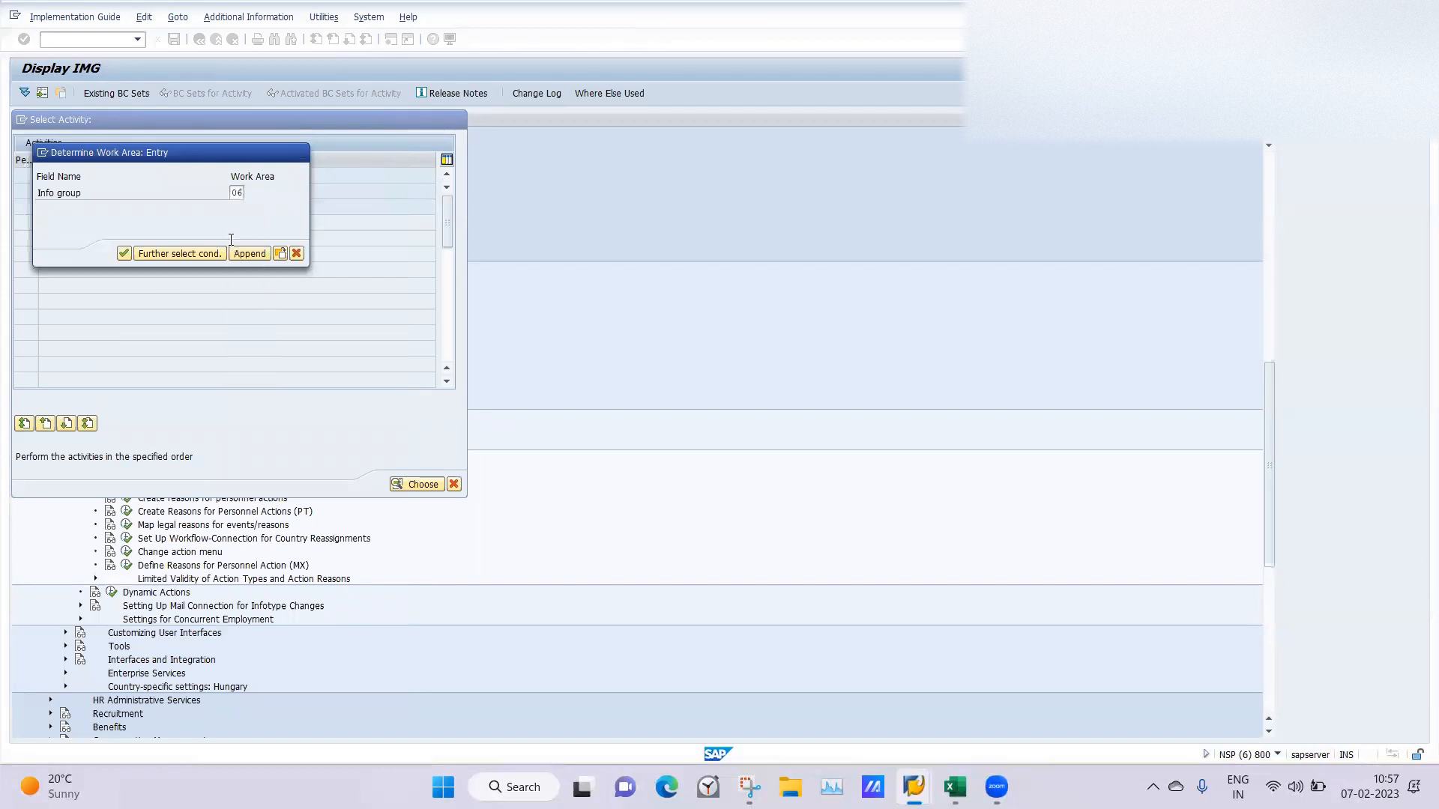
# Change the infotype of sequence entry 02 for user group 40 to 0001 and save the info group.
pyautogui.click(243, 222)
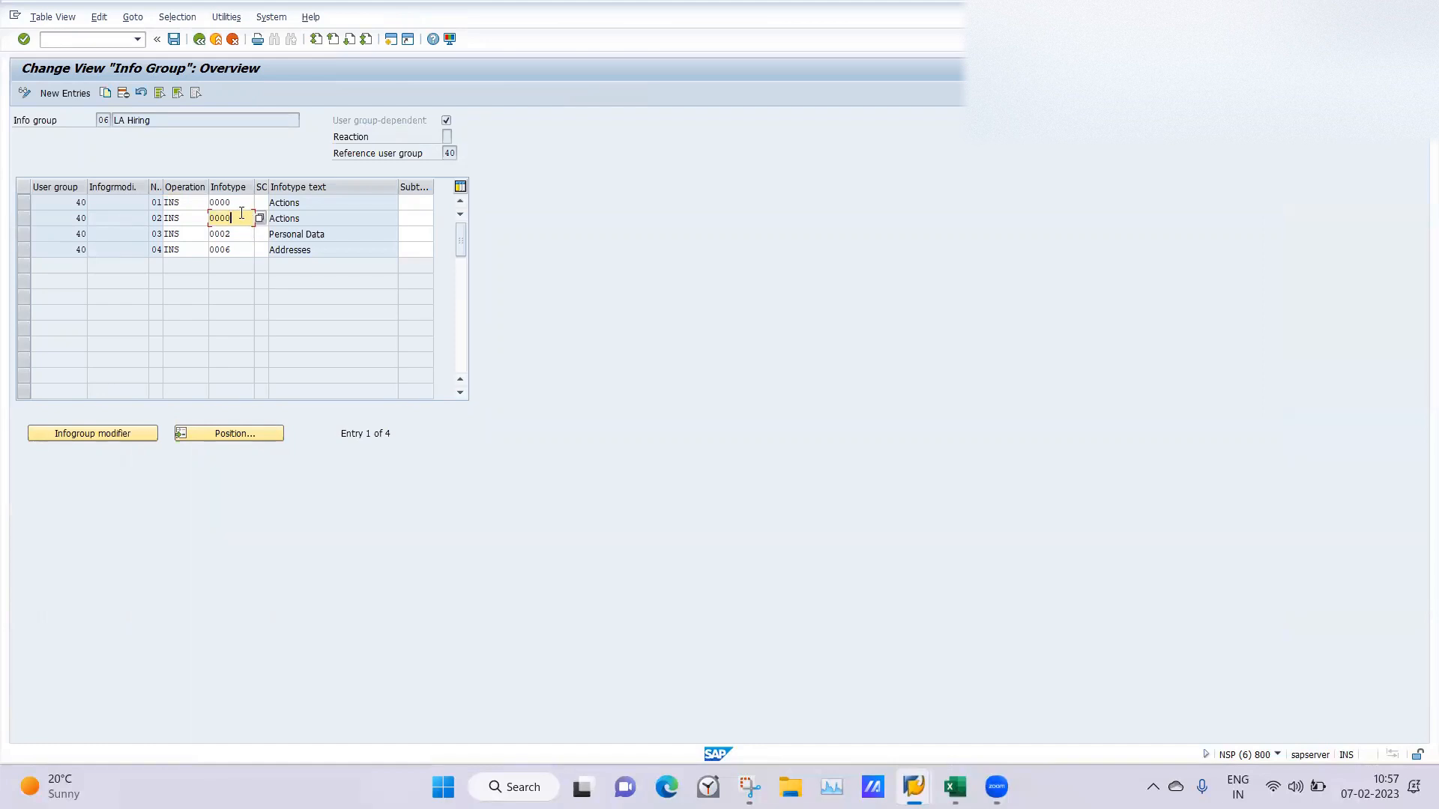
pyautogui.press('BackSpace')
pyautogui.write('1')
pyautogui.press('Return')
pyautogui.click(173, 40)
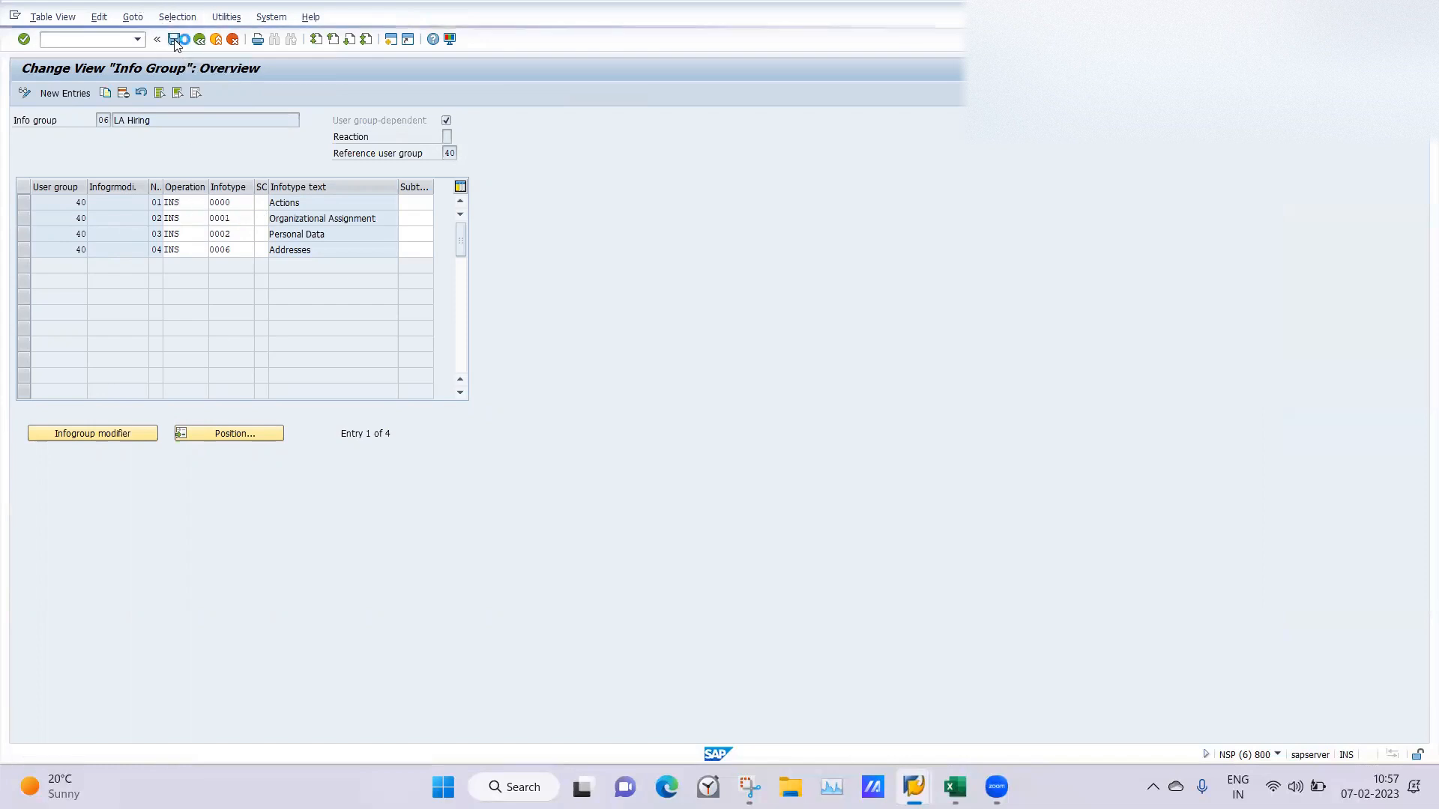
pyautogui.press('Return')
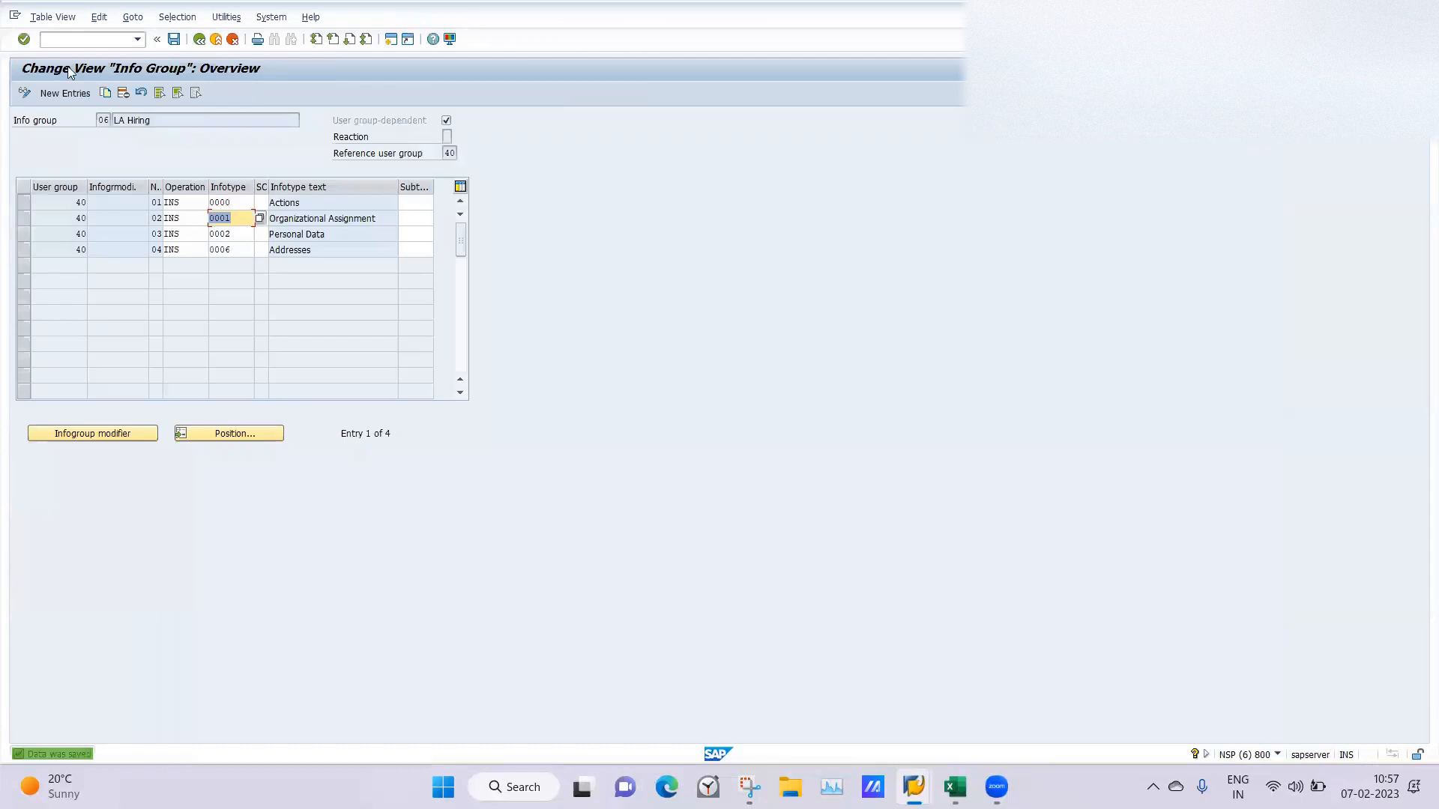
# Go to transaction PA40 and execute the LA Hire action with an empty personnel number and start date 07.02.2023.
pyautogui.click(71, 39)
pyautogui.write('/npa40')
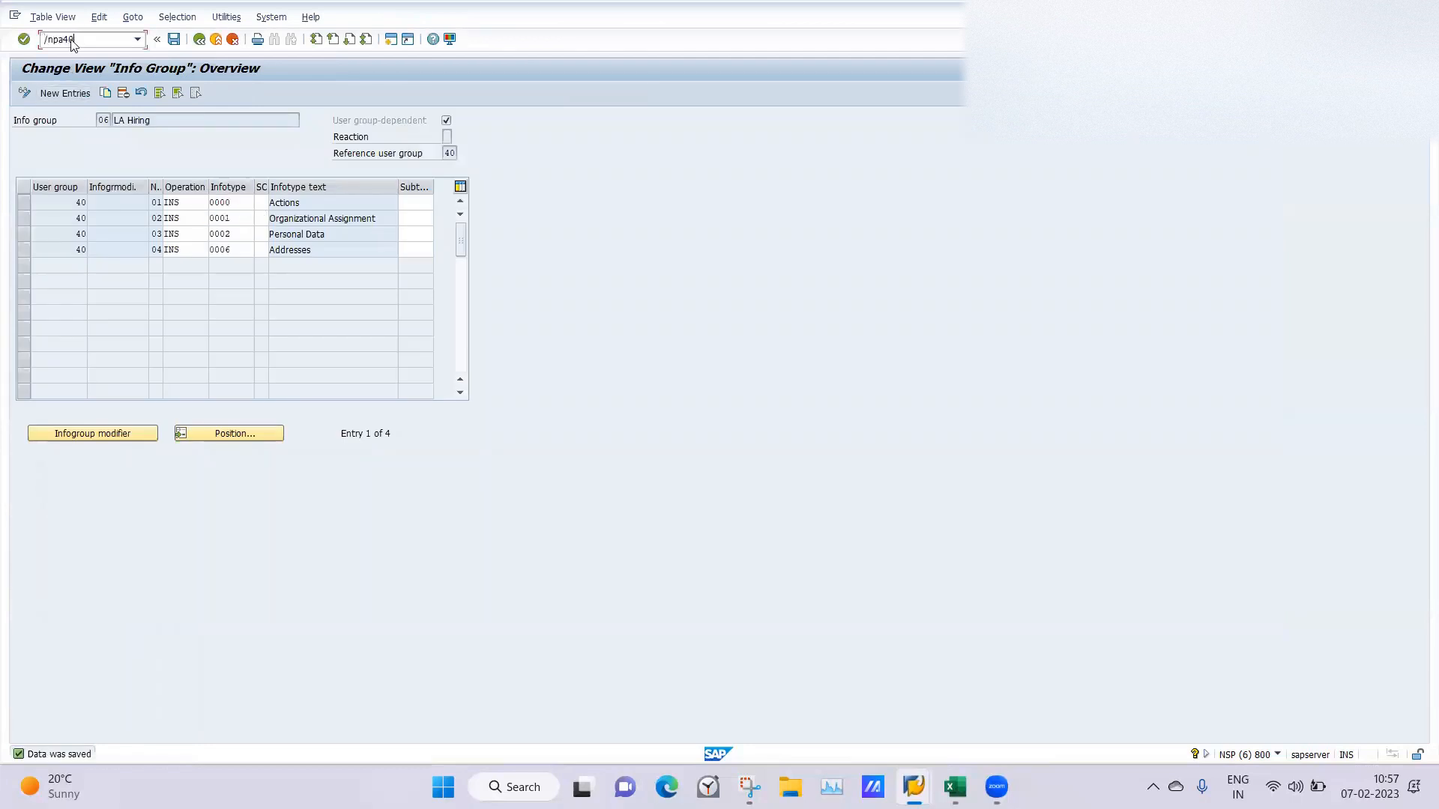
pyautogui.press('Return')
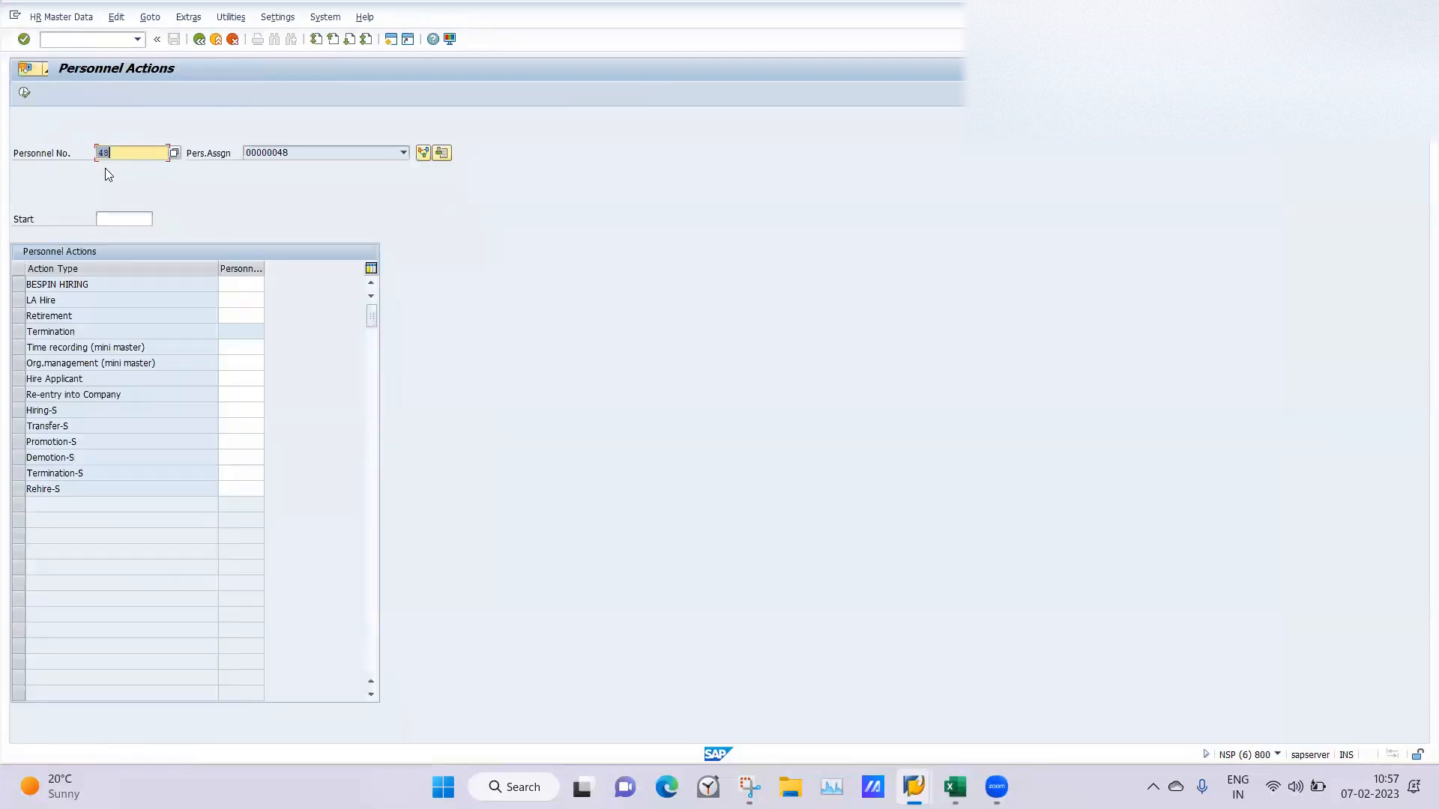
pyautogui.press('Delete')
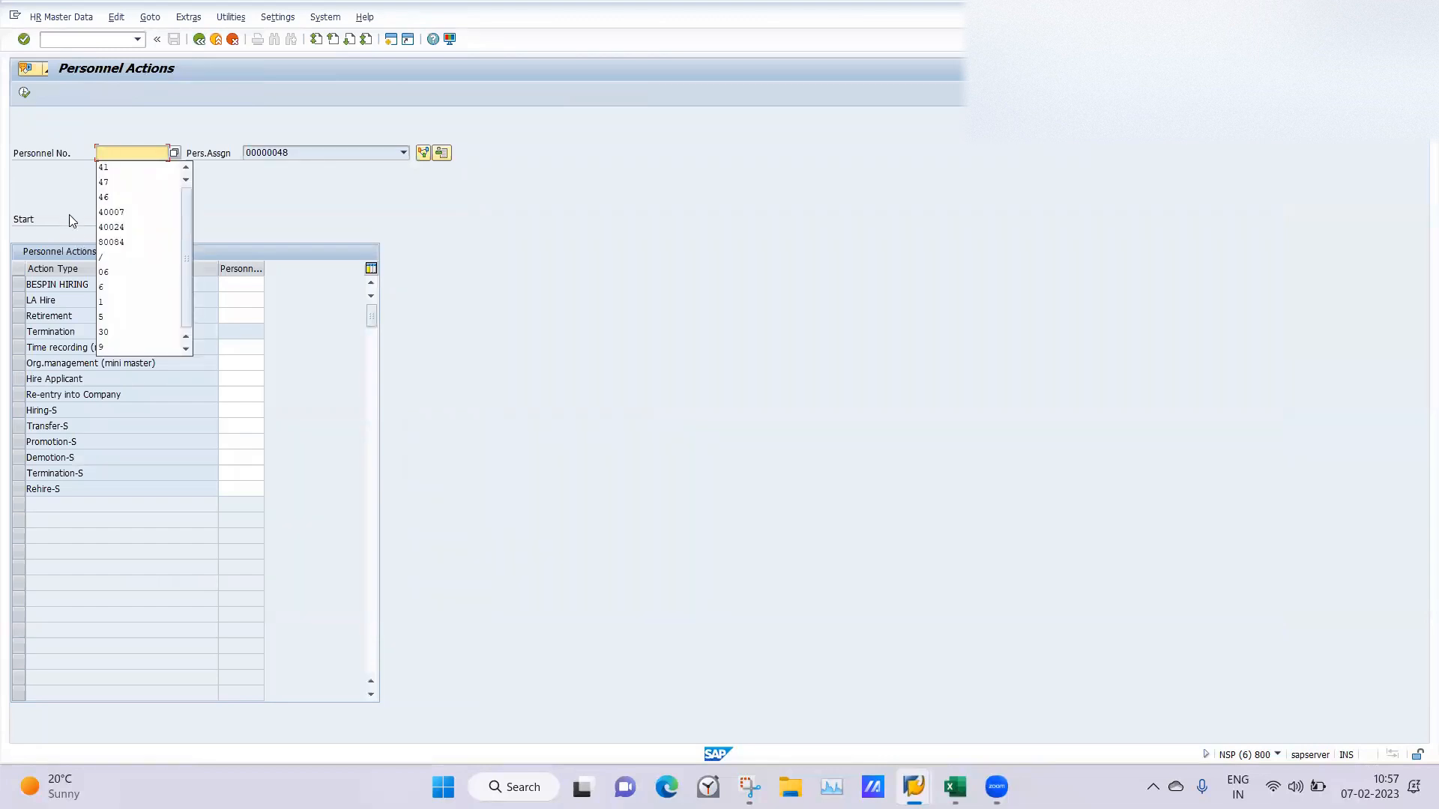
pyautogui.click(102, 217)
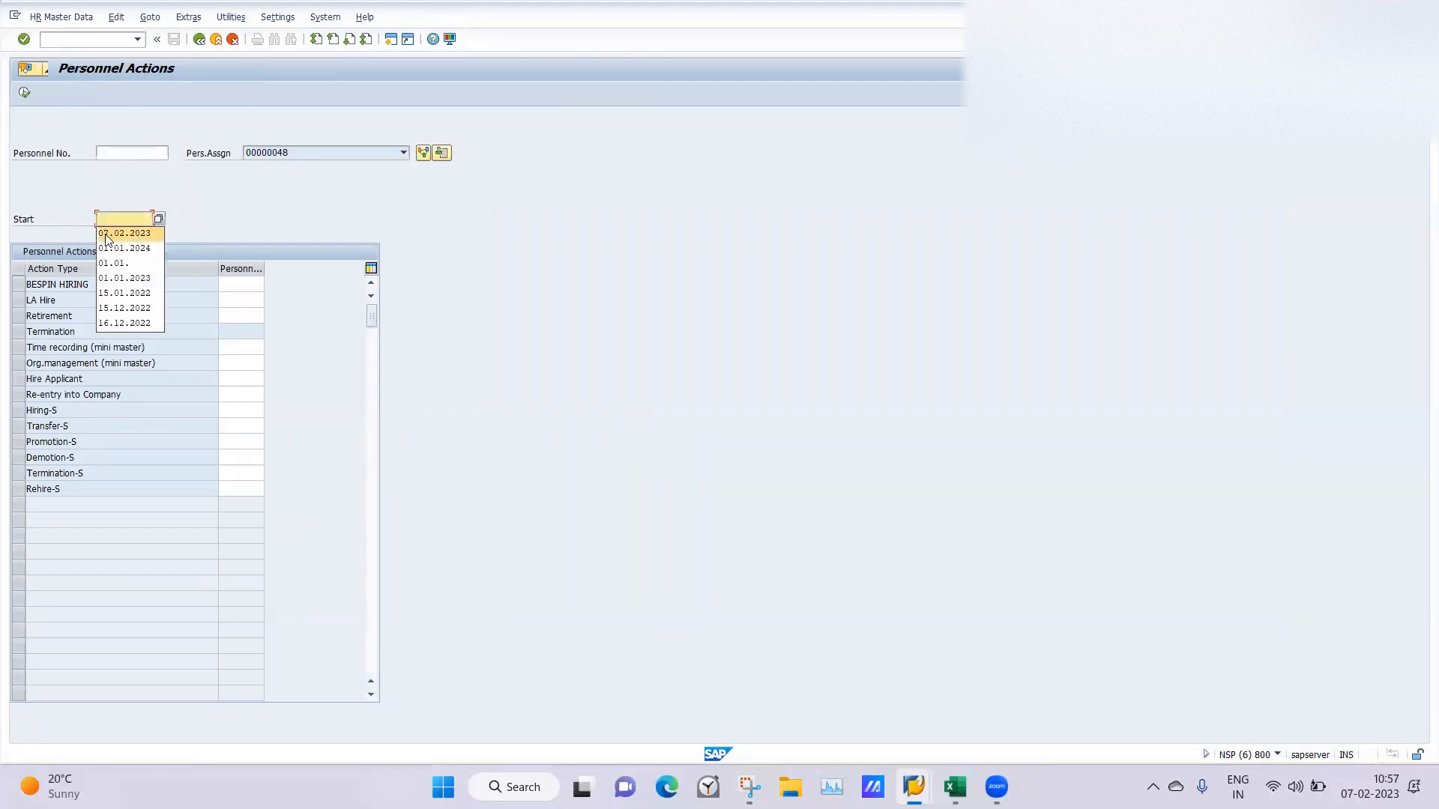
pyautogui.click(107, 234)
pyautogui.click(23, 301)
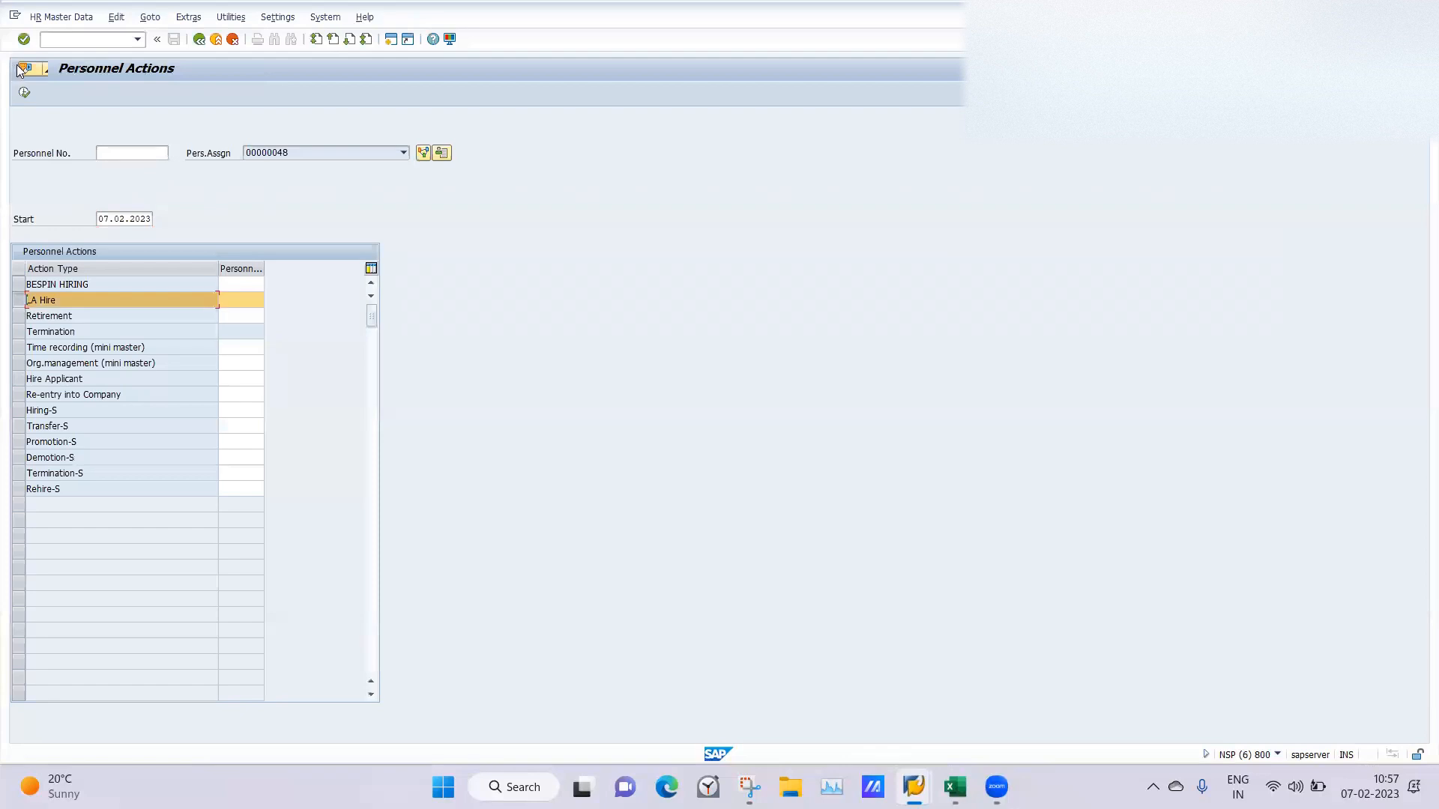
pyautogui.click(25, 91)
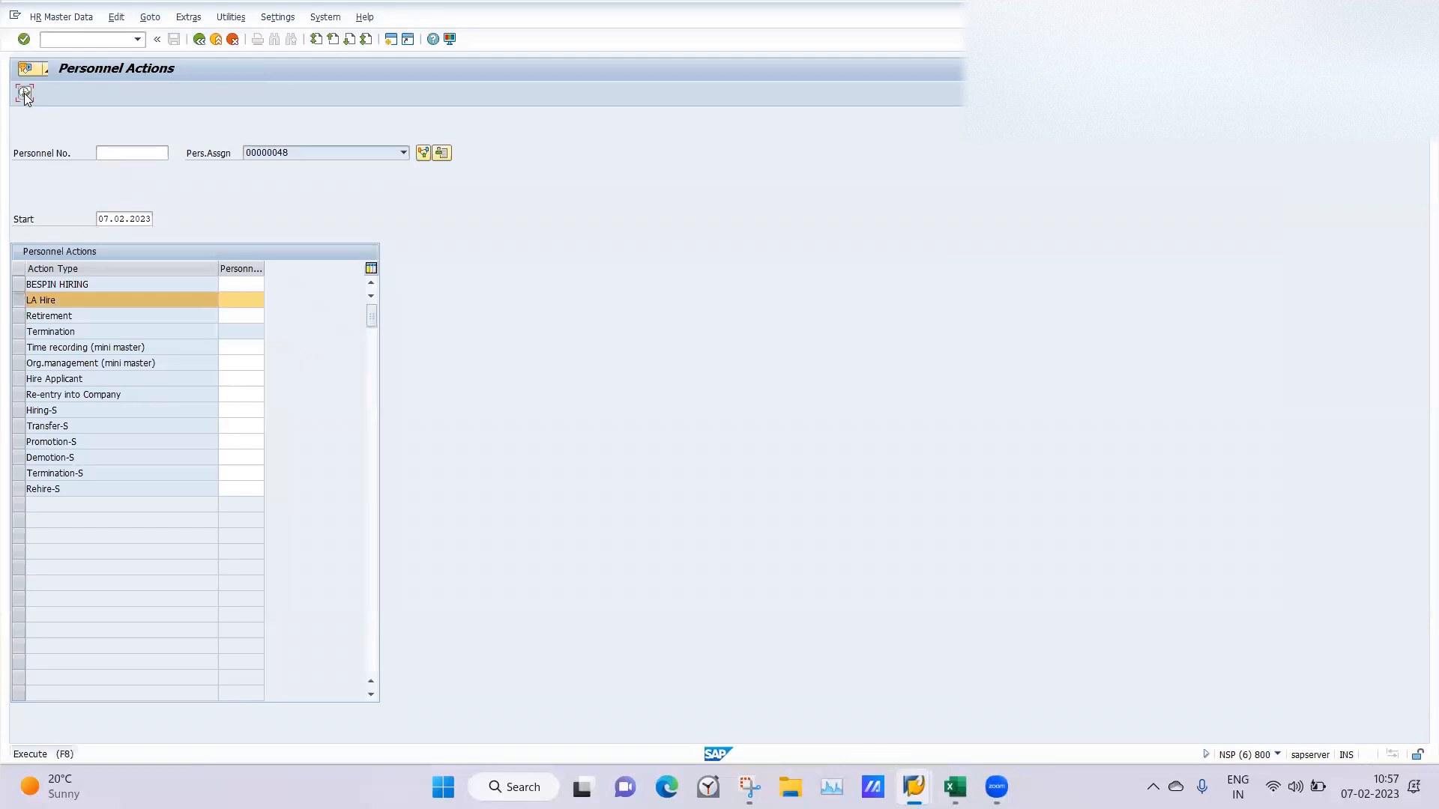
# Set the form of address to Mr., enter the employee's last and first names, and set the reason for action to 01.
pyautogui.click(136, 201)
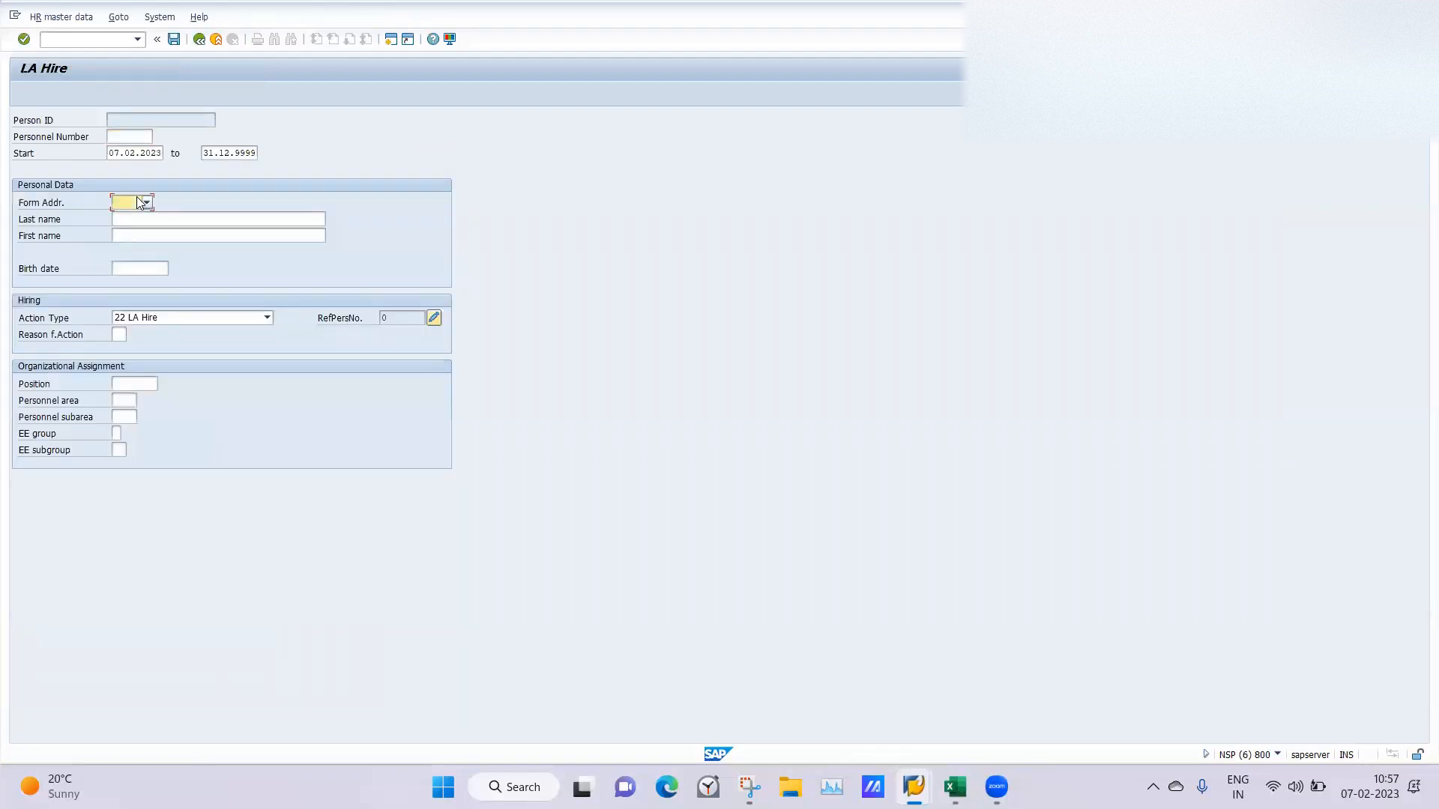
pyautogui.click(140, 222)
pyautogui.click(139, 223)
pyautogui.write('dfg')
pyautogui.click(140, 234)
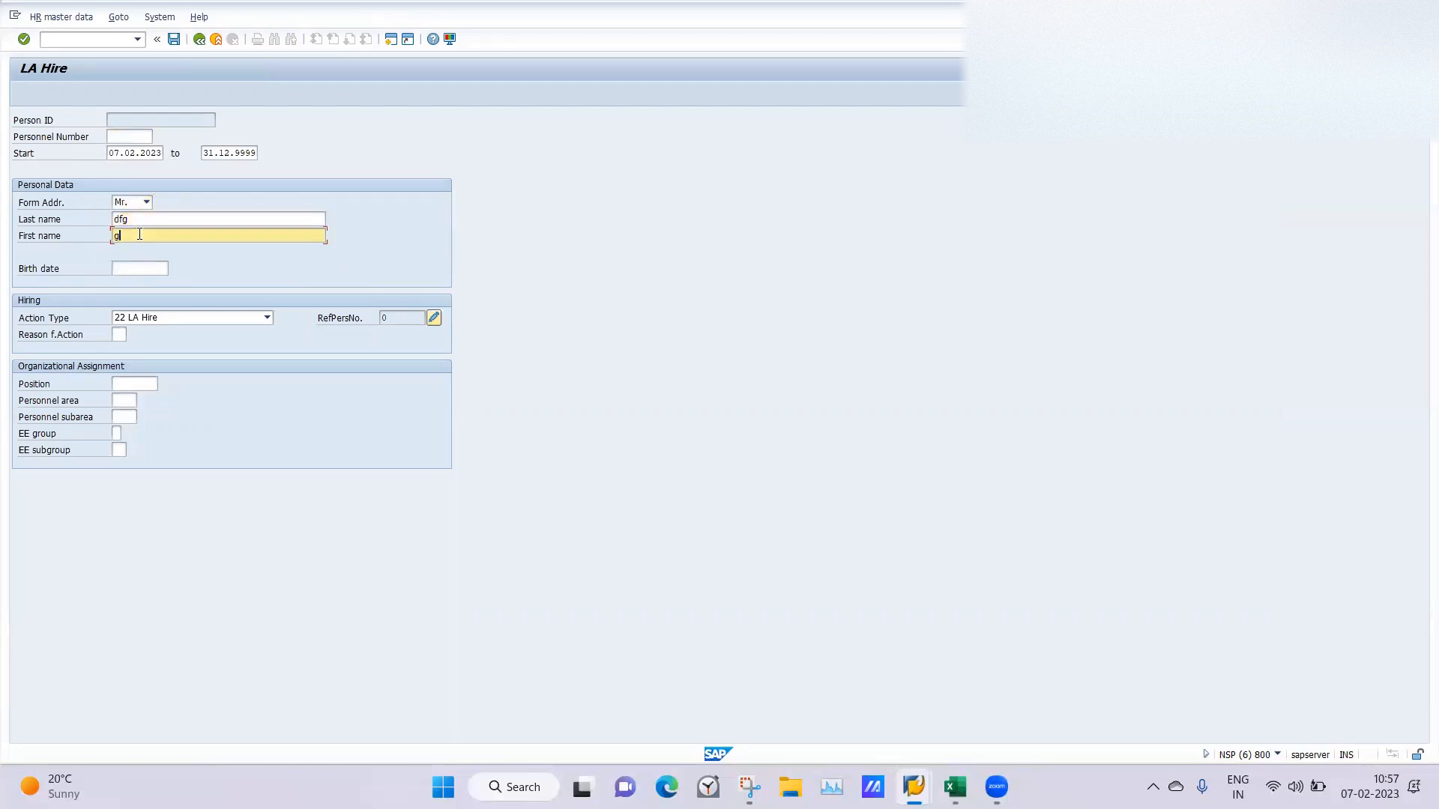
pyautogui.click(119, 334)
pyautogui.click(120, 349)
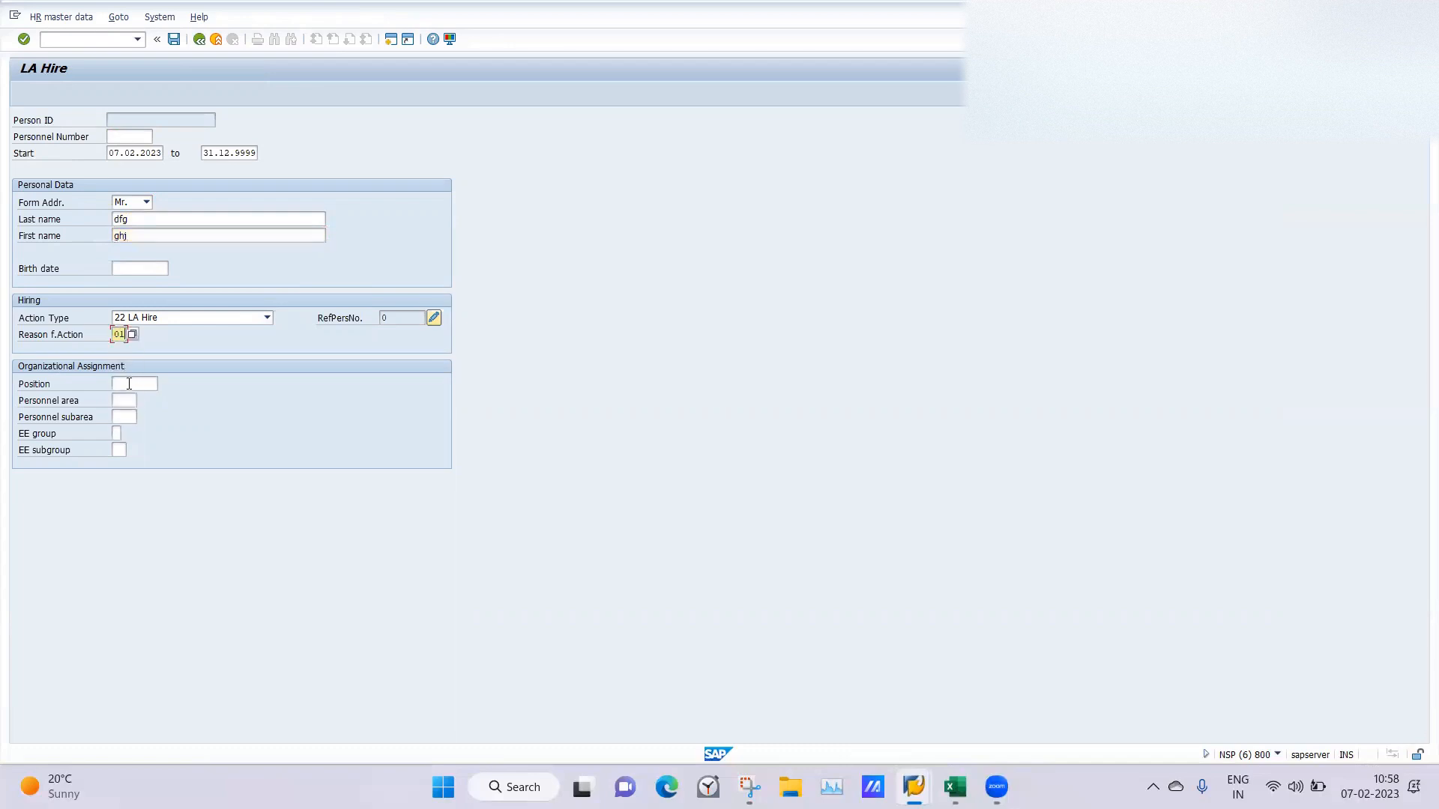
# Assign the new hire to position 50015904 and personnel area LA01.
pyautogui.click(130, 383)
pyautogui.click(130, 400)
pyautogui.click(124, 400)
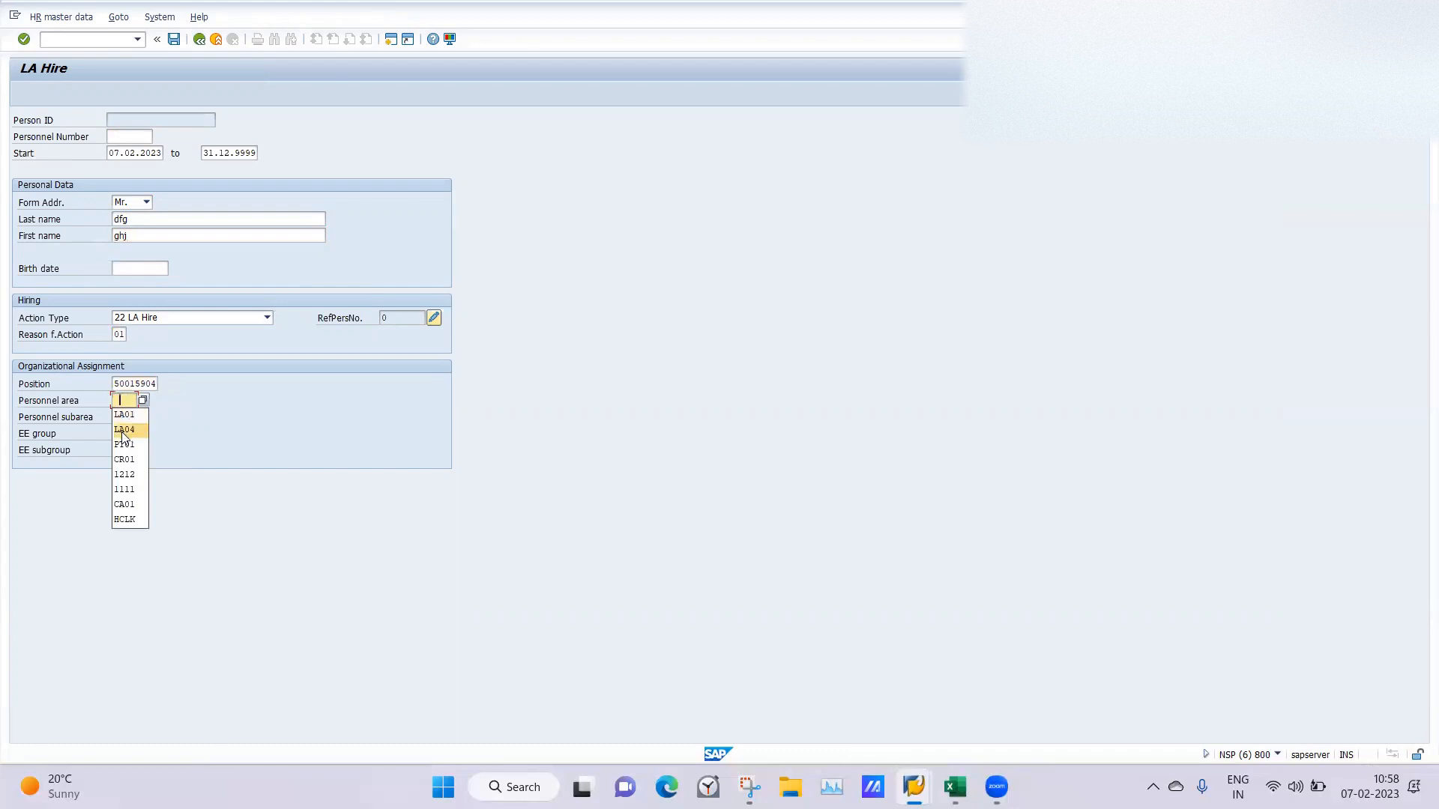
pyautogui.click(125, 414)
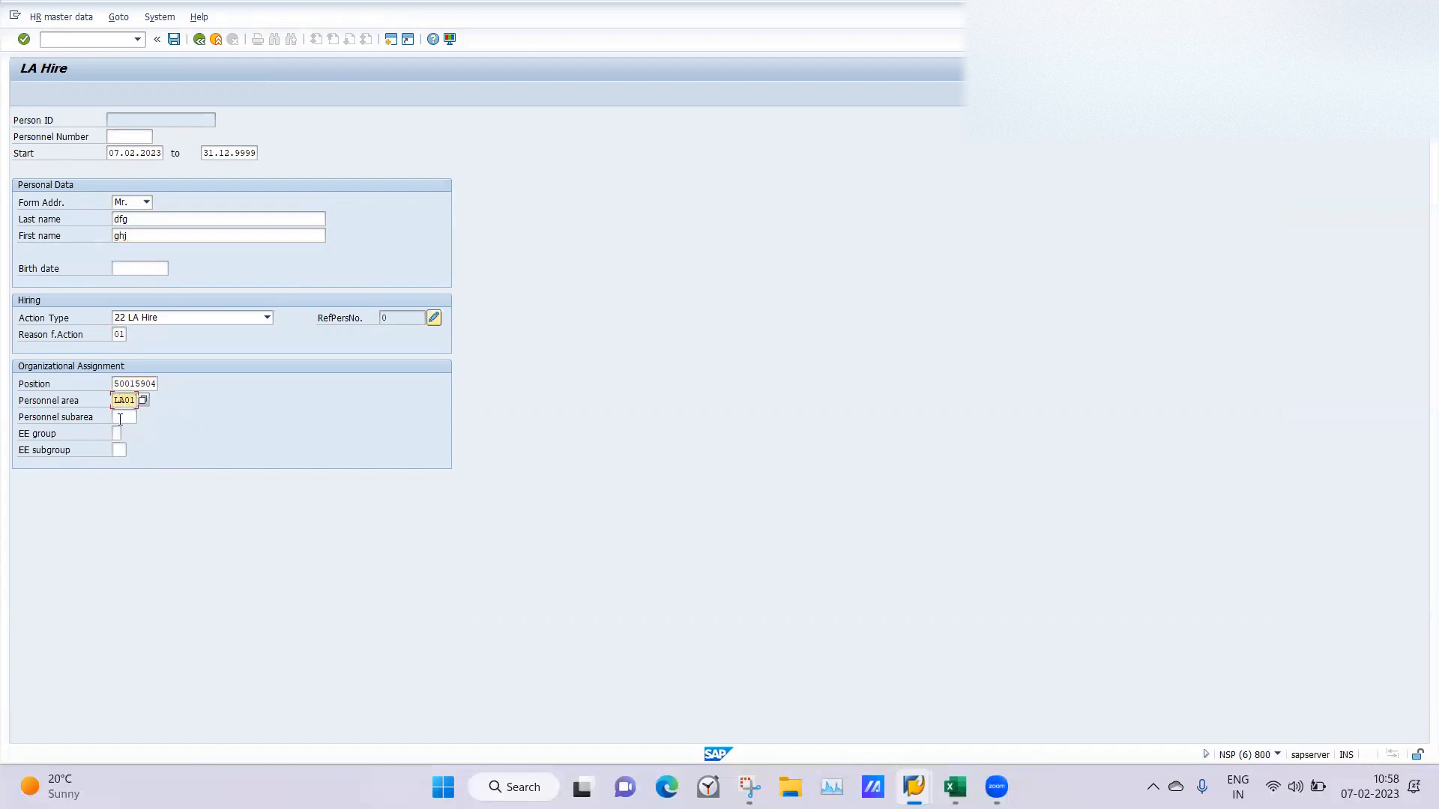
# Set the employee group to G and the subgroup to L1, and save the LA Hire entry.
pyautogui.click(117, 433)
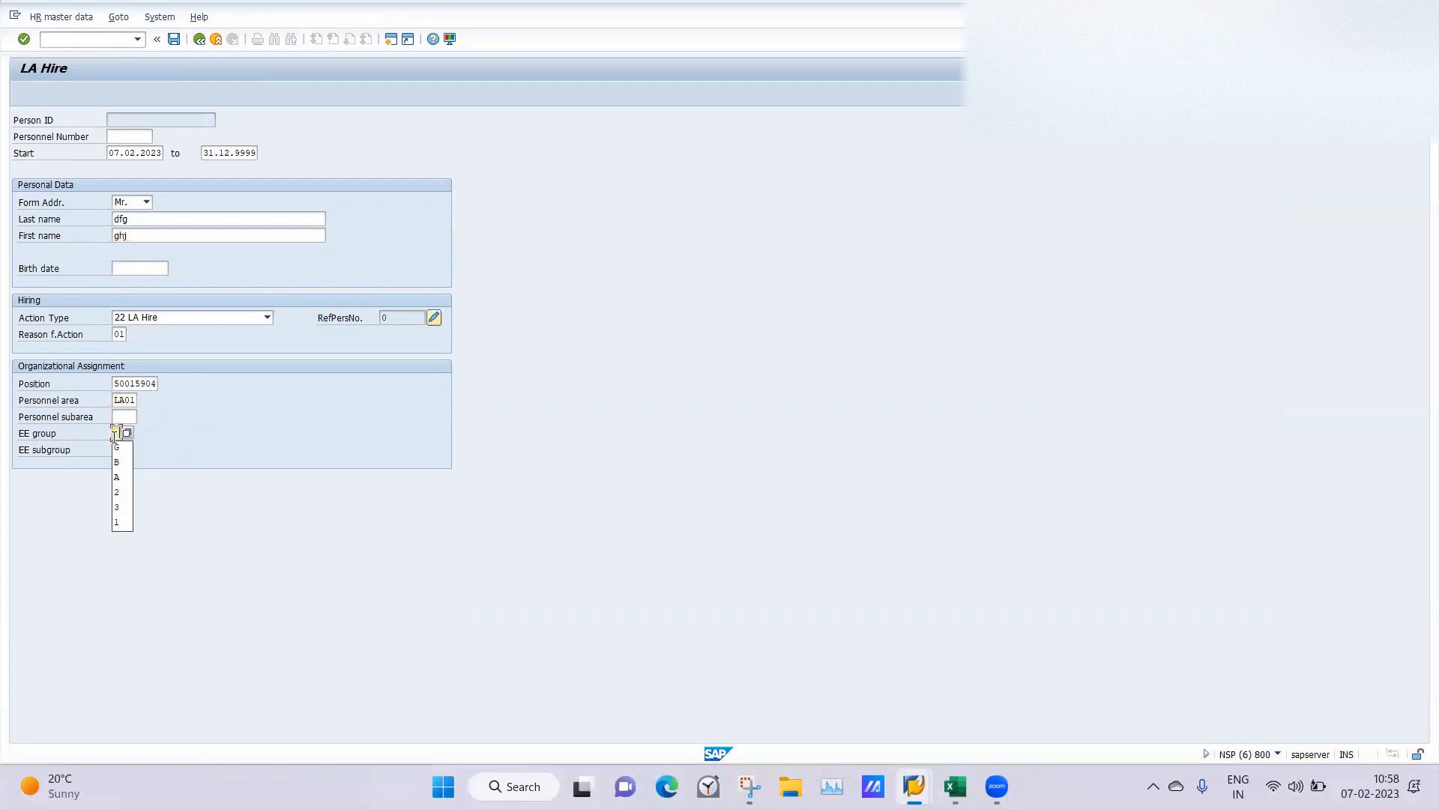
pyautogui.click(117, 449)
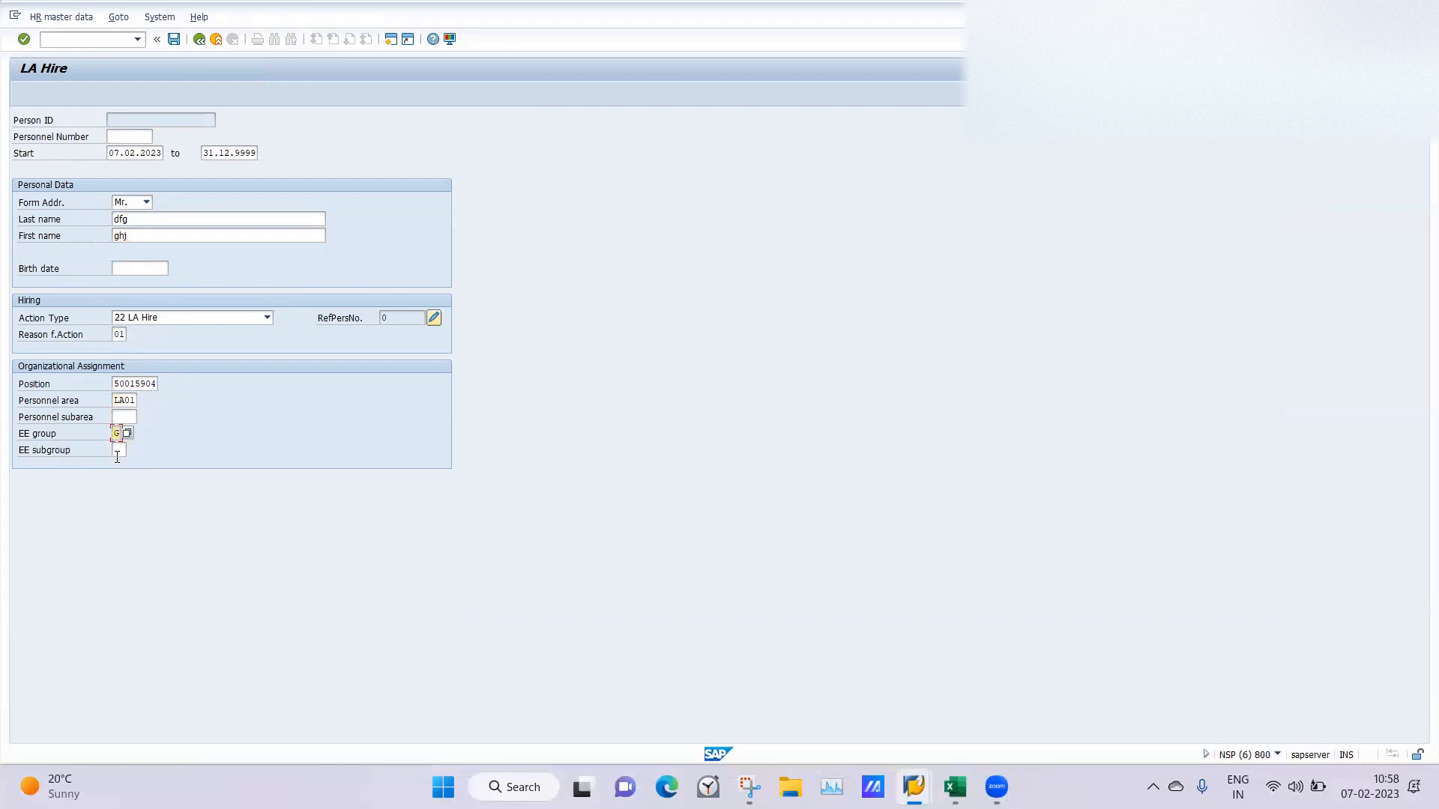
pyautogui.click(117, 455)
pyautogui.click(117, 455)
pyautogui.click(120, 467)
pyautogui.press('Return')
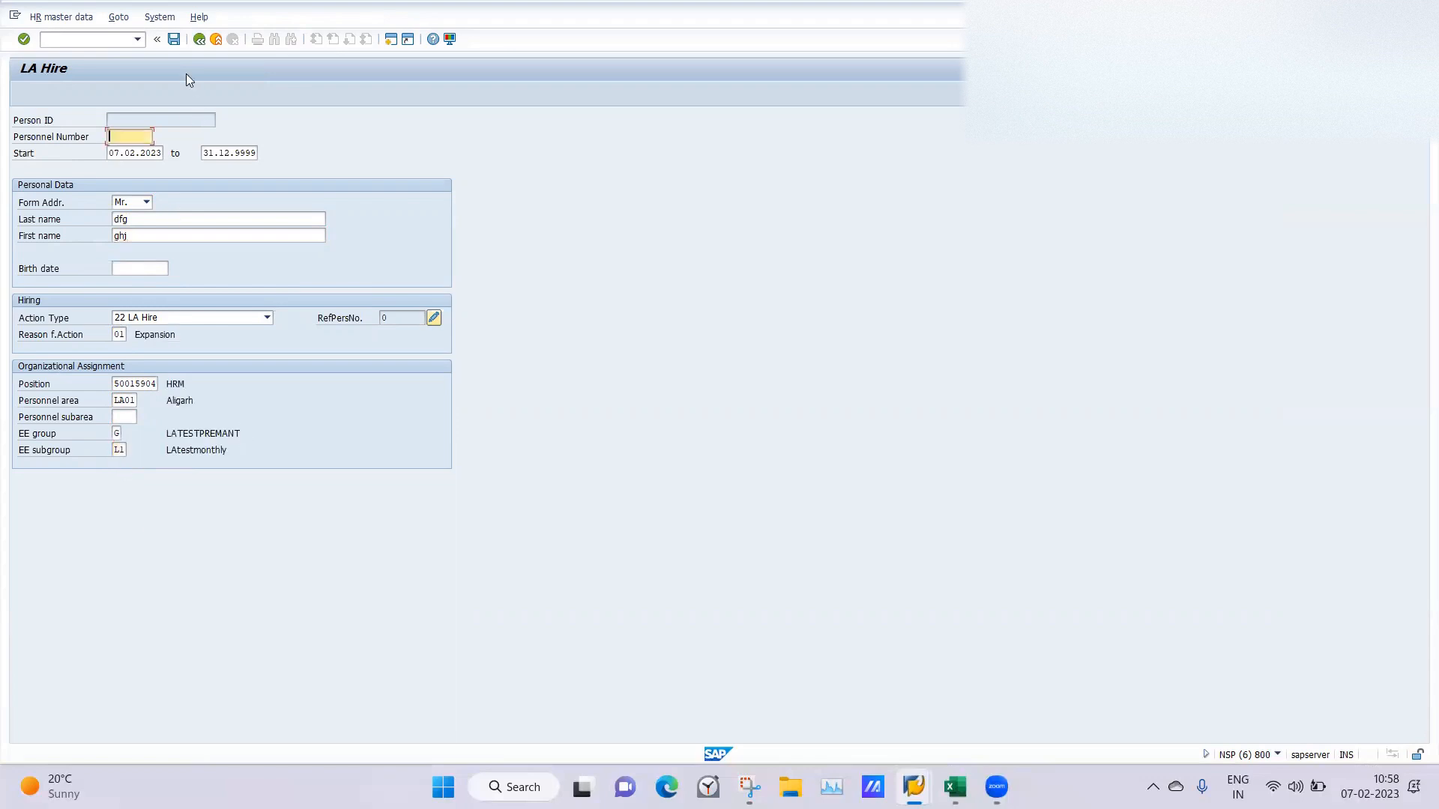
pyautogui.click(174, 40)
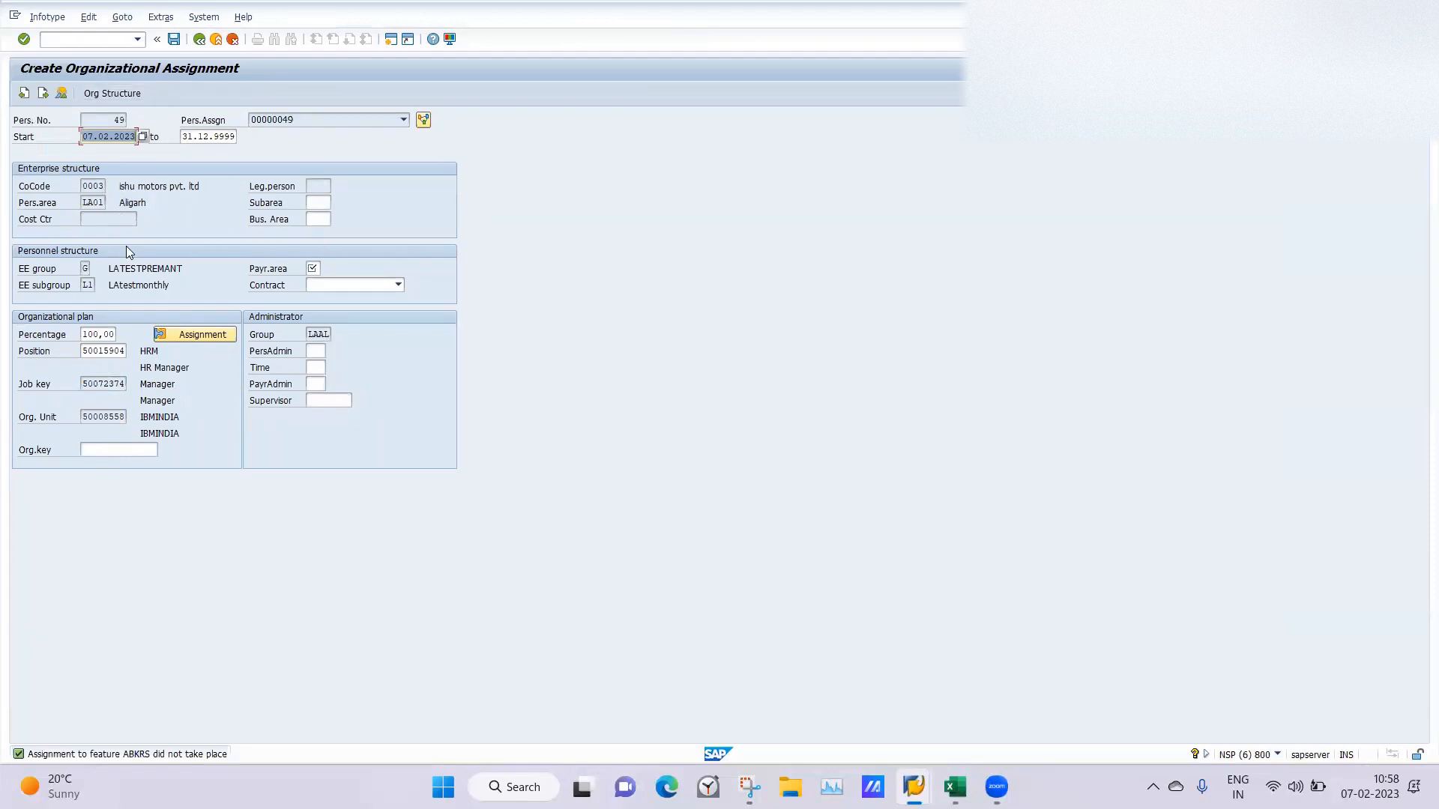
# Check the employee groups in the processing session's ABKRS decision tree and collapse the LATESTCONTRACTOR branch.
pyautogui.click(313, 269)
pyautogui.moveTo(914, 787)
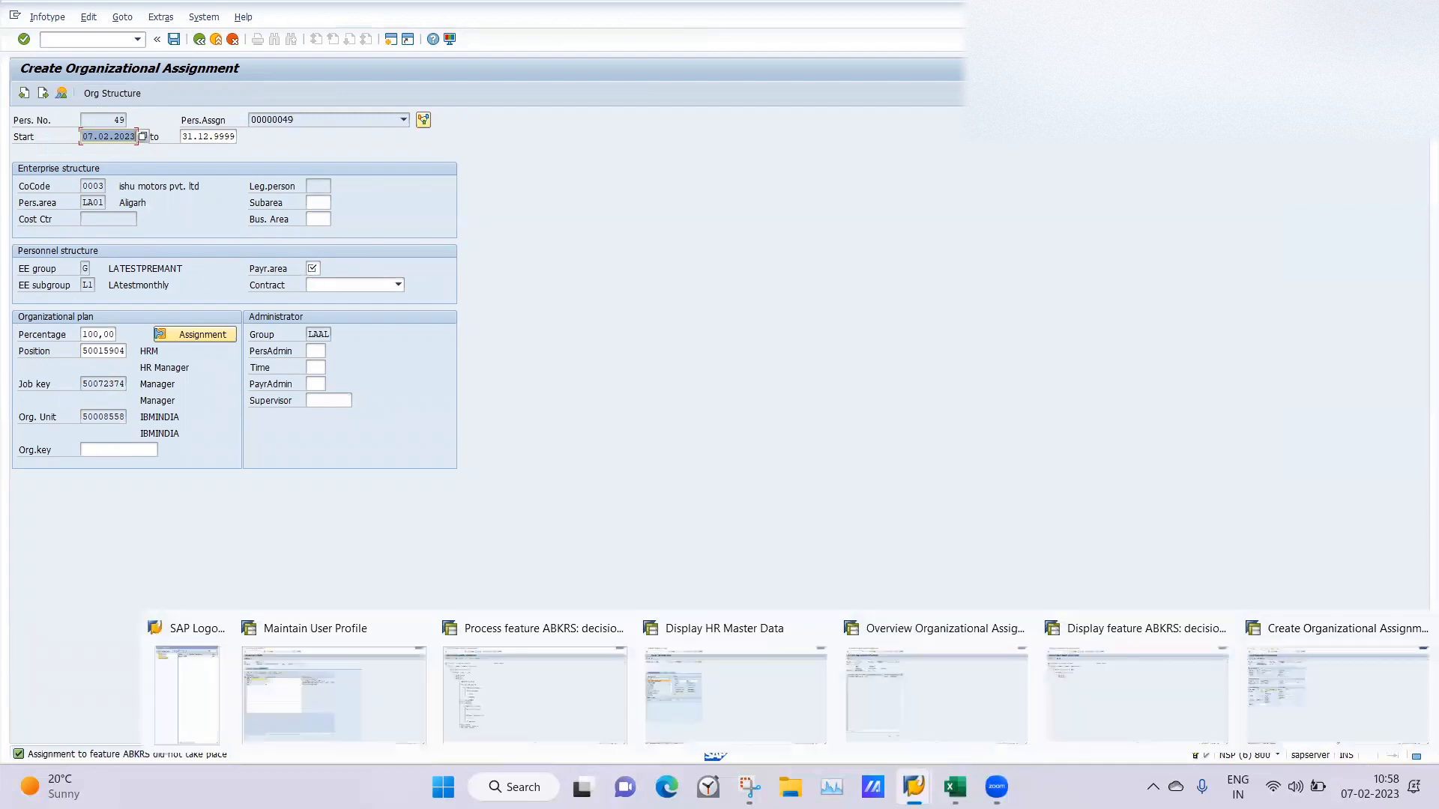
pyautogui.click(493, 697)
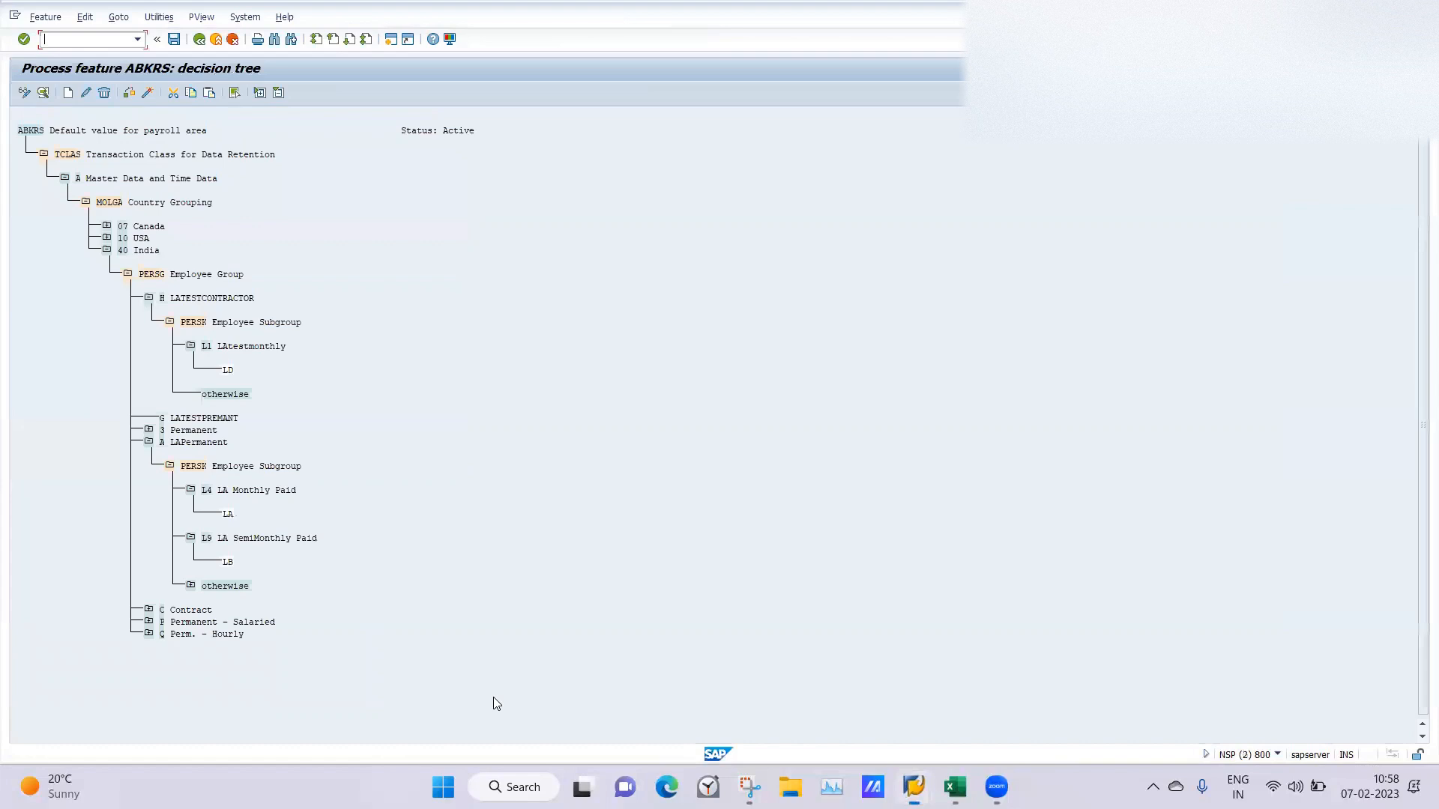
pyautogui.click(148, 299)
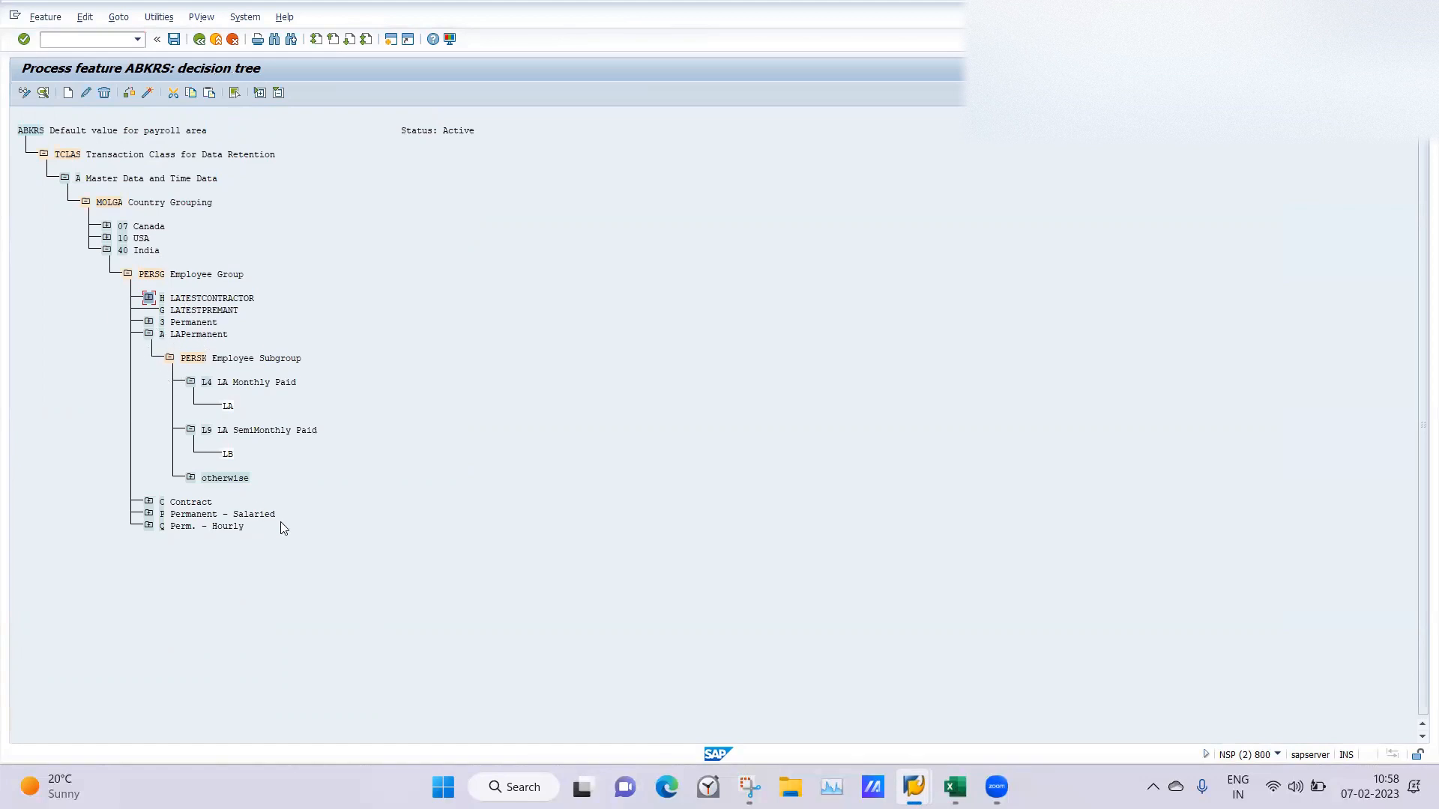
# Switch to the session displaying feature ABKRS and go to transaction PA40 there.
pyautogui.moveTo(913, 787)
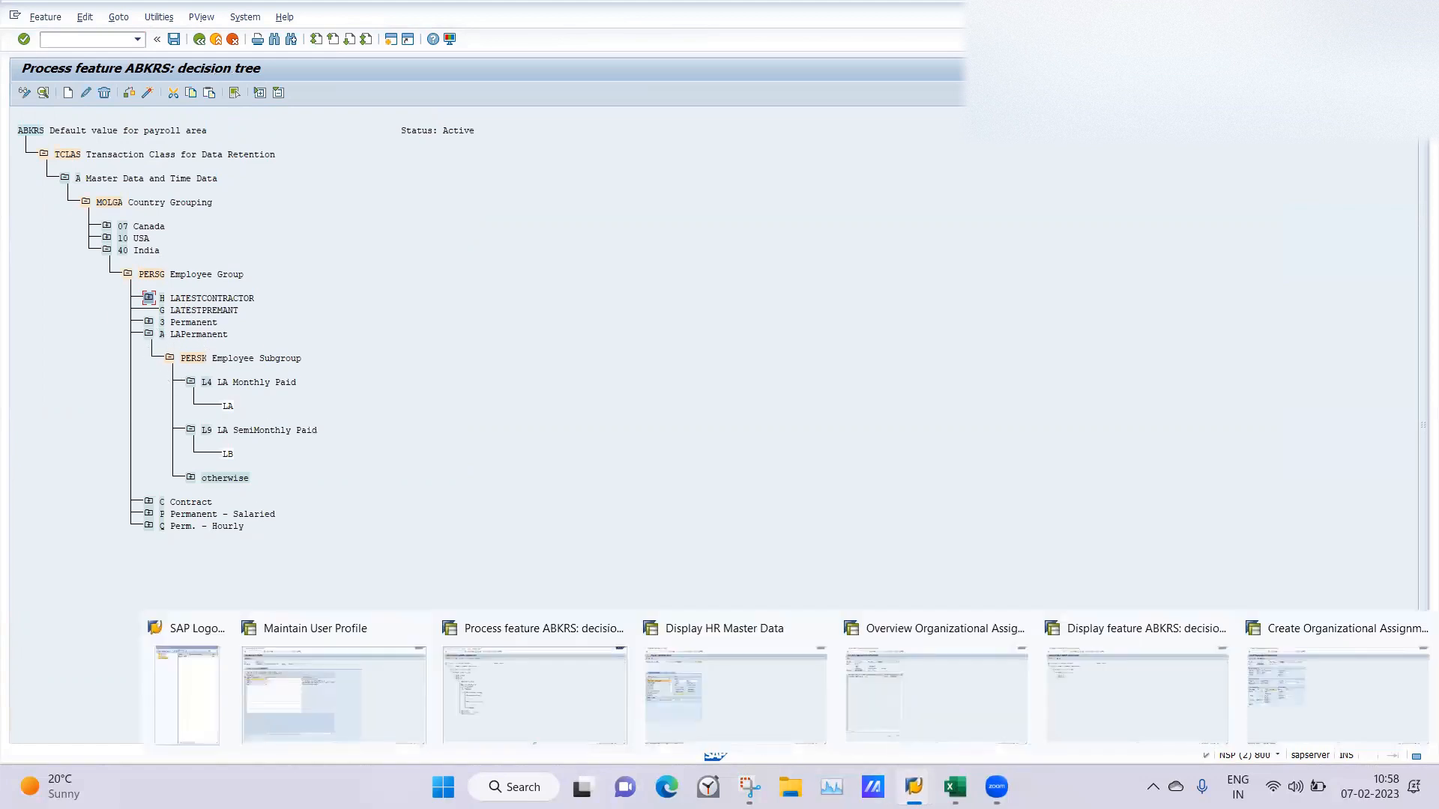
pyautogui.click(714, 700)
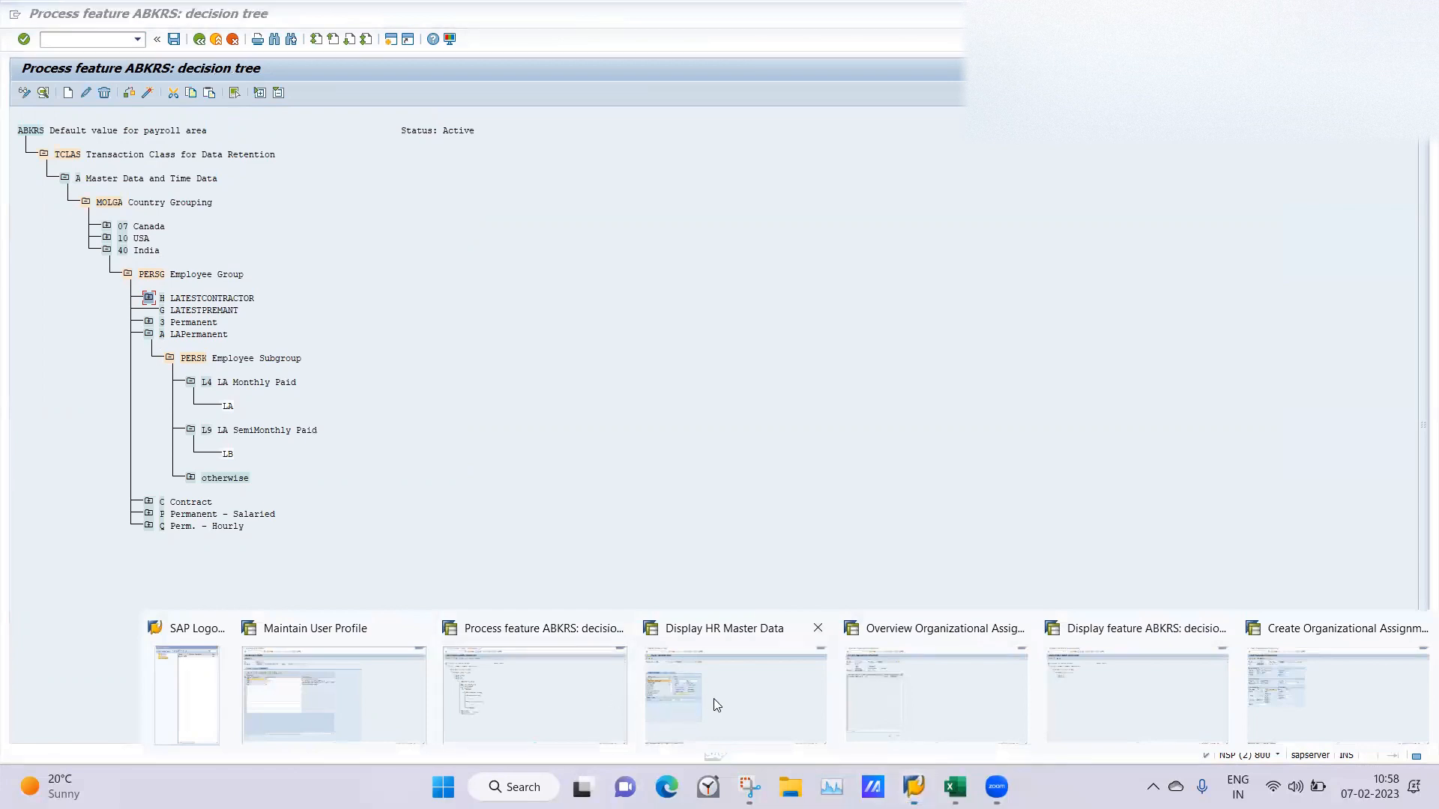
pyautogui.moveTo(914, 787)
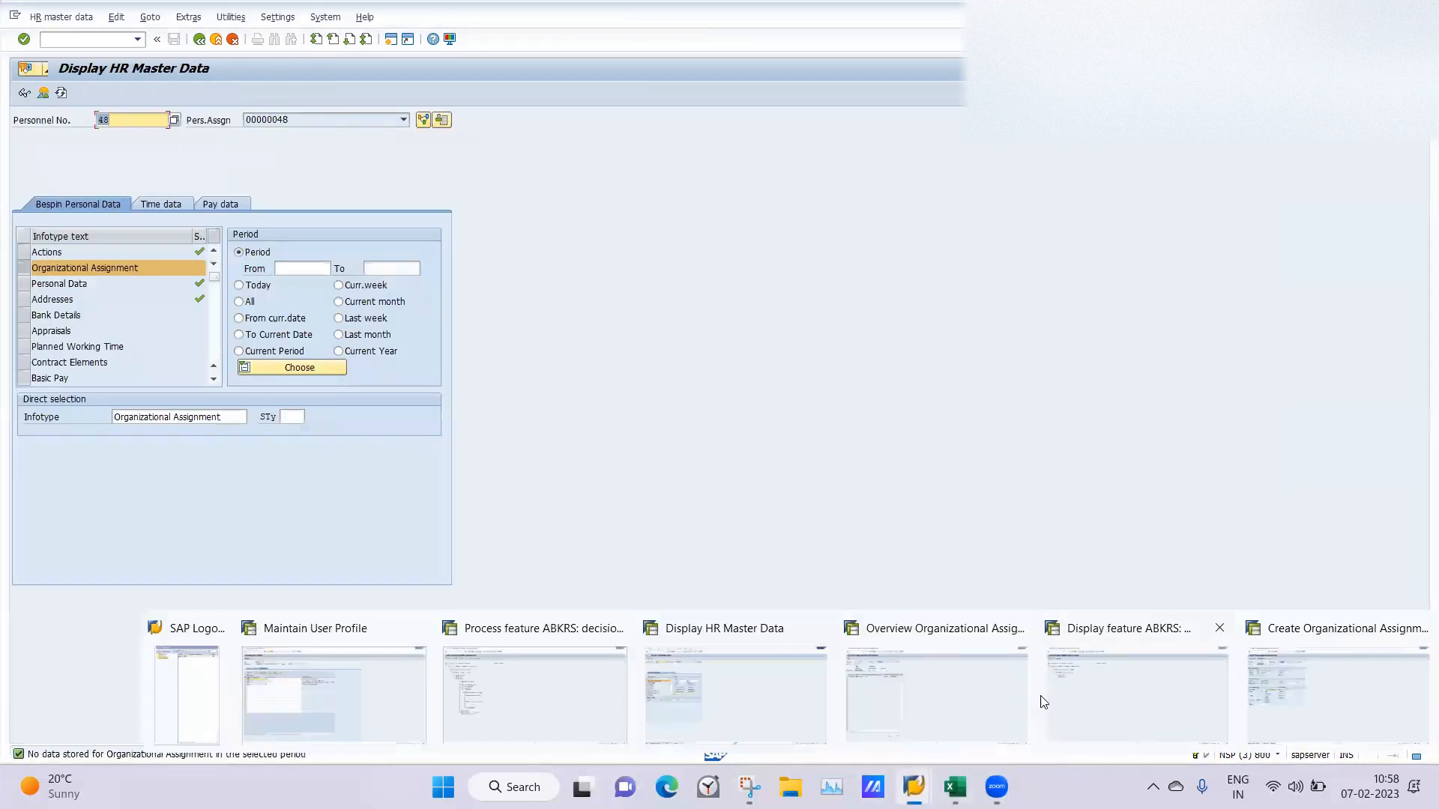
pyautogui.click(1092, 687)
pyautogui.click(66, 40)
pyautogui.write('/npa40')
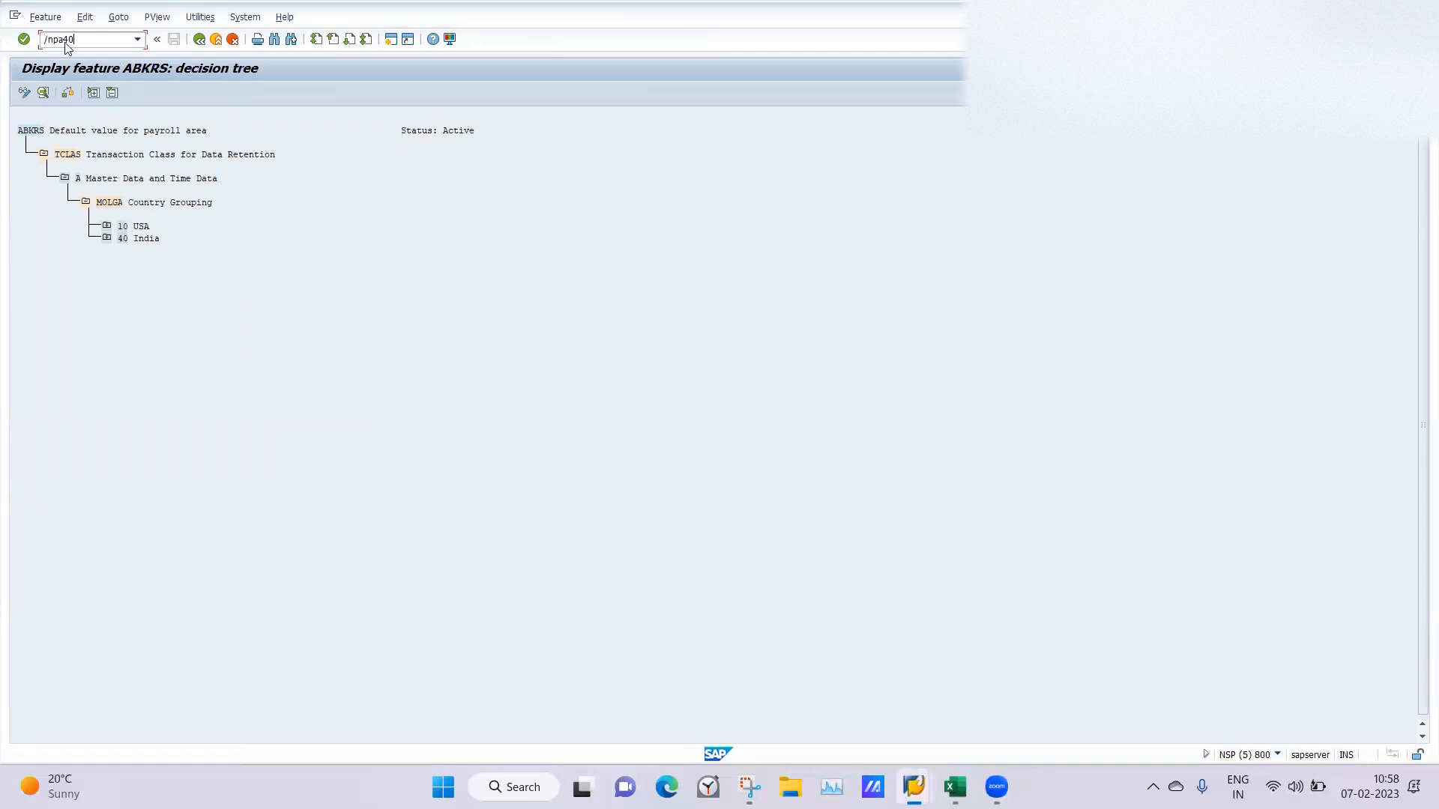
pyautogui.press('Return')
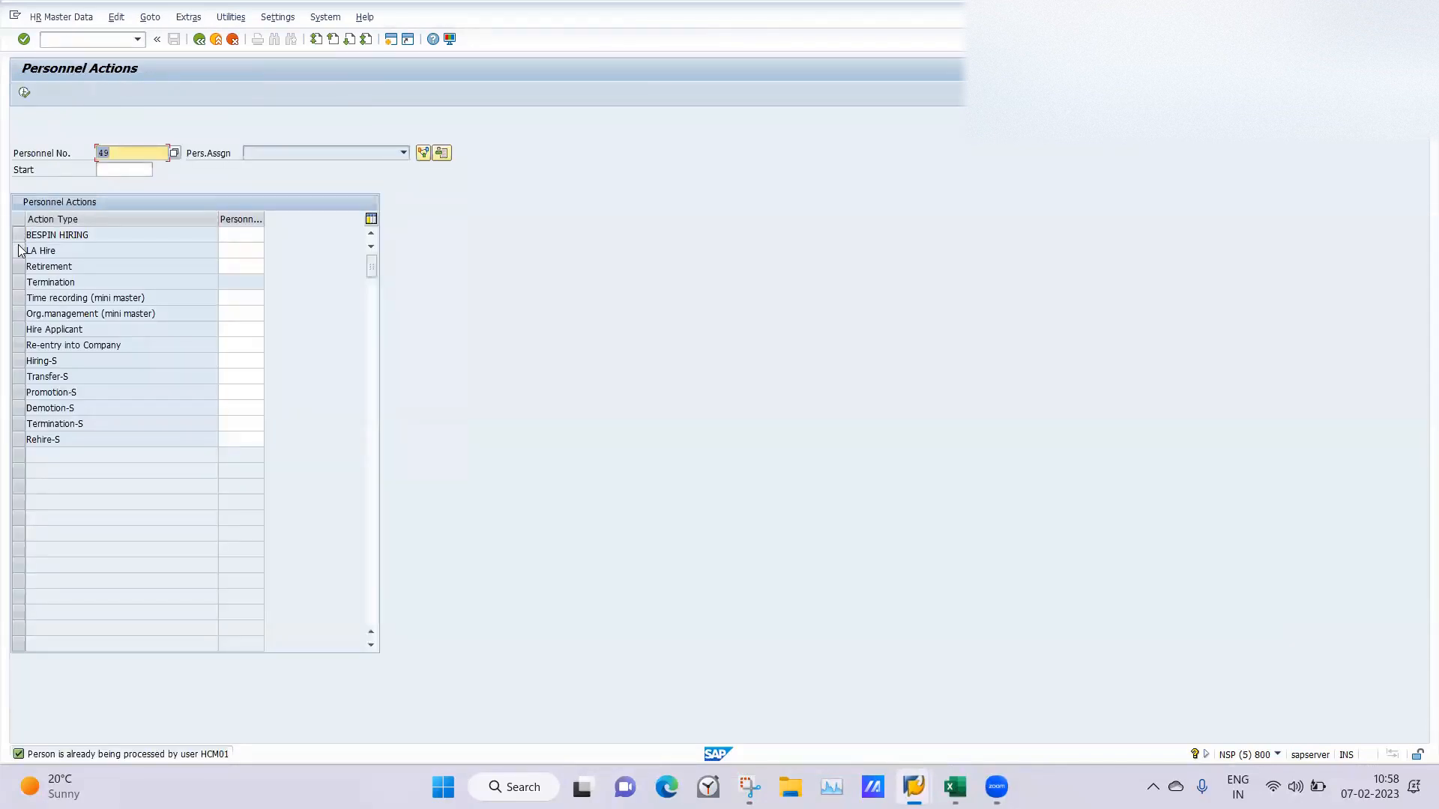
# Execute the LA Hire action with the personnel number cleared and start date 07.02.2023.
pyautogui.click(18, 250)
pyautogui.moveTo(121, 155); pyautogui.dragTo(69, 165)
pyautogui.press('BackSpace')
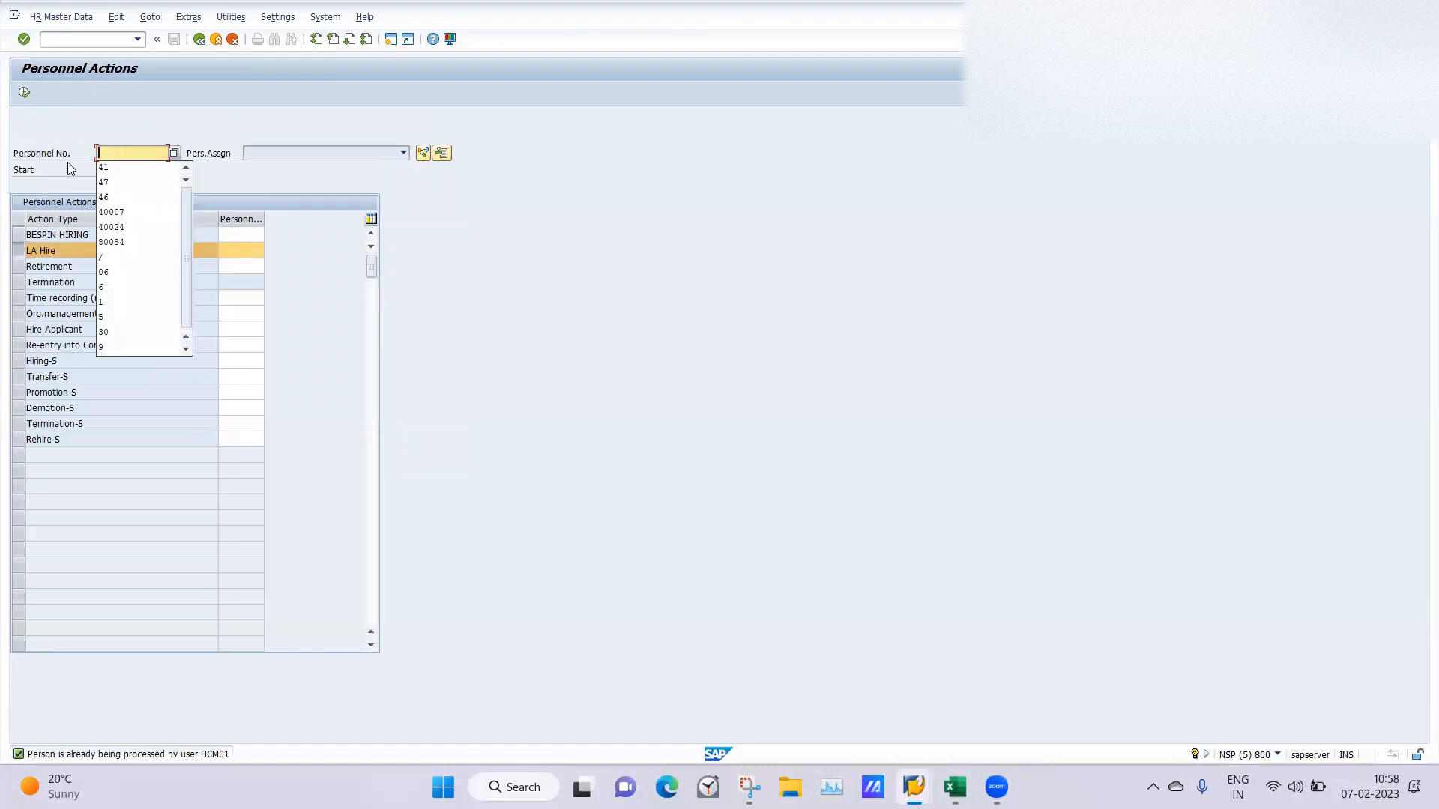
pyautogui.click(55, 167)
pyautogui.click(112, 169)
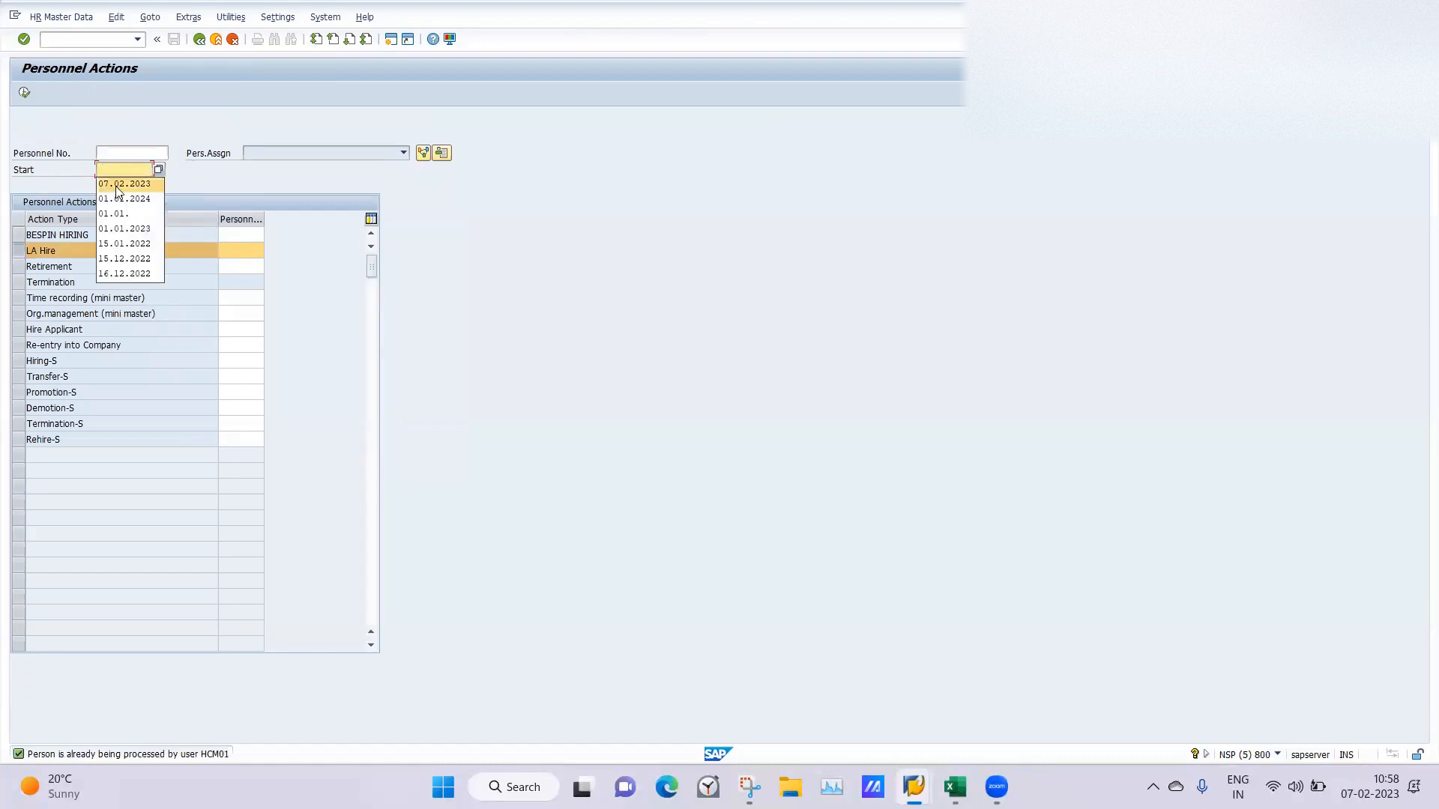
pyautogui.click(117, 187)
pyautogui.click(25, 92)
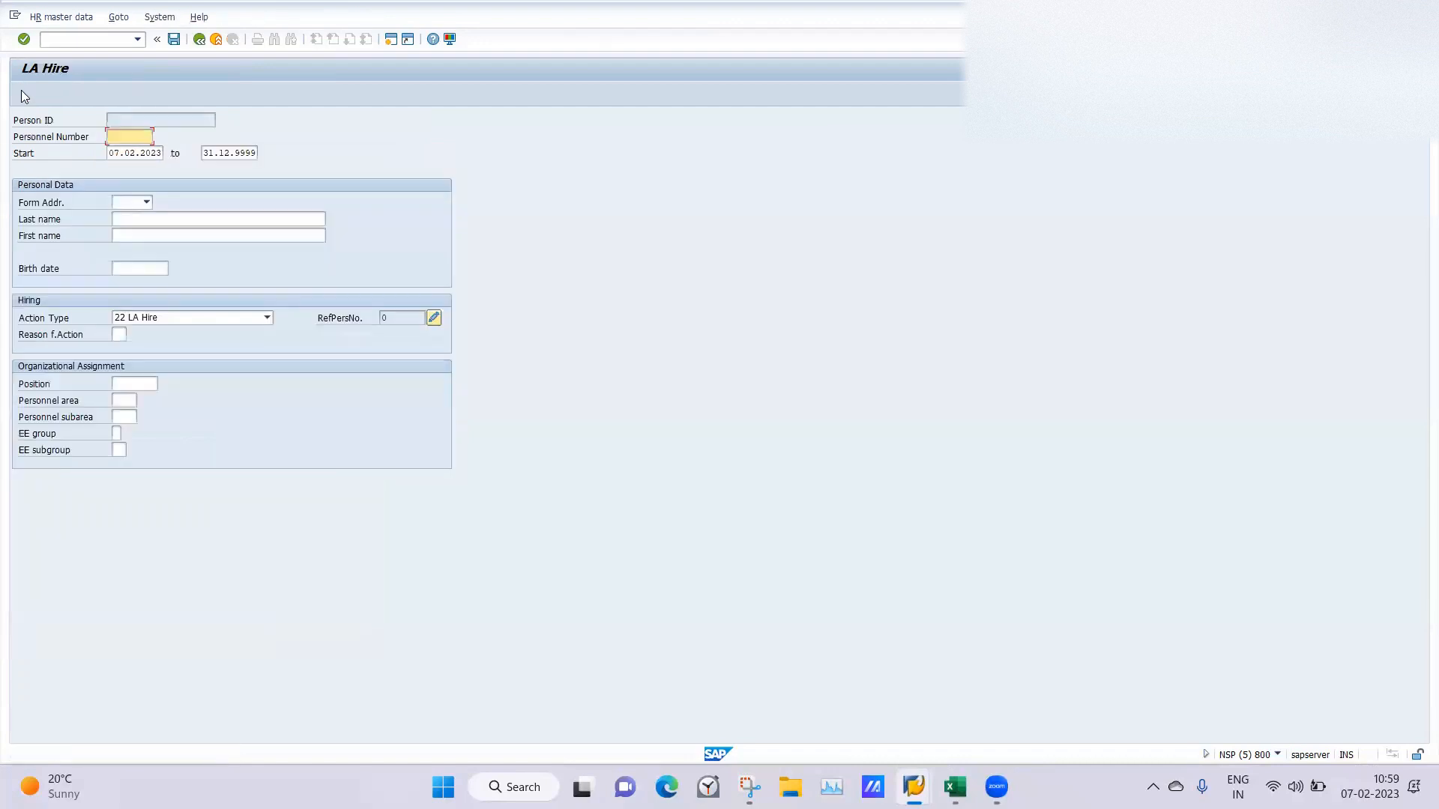
# Set the form of address to Mr., fill in the second employee's first and last names, and choose reason for action 01.
pyautogui.click(145, 203)
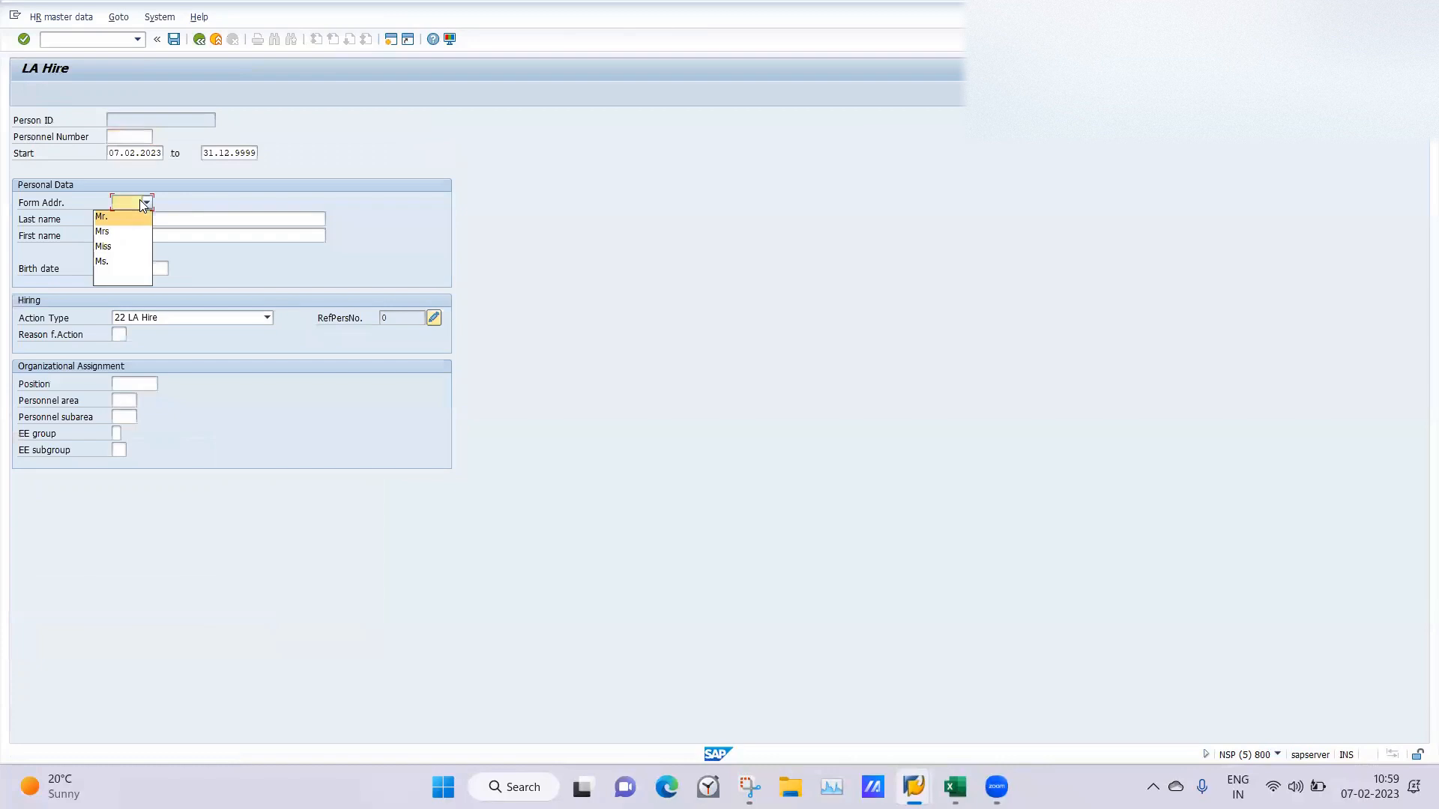
pyautogui.click(106, 221)
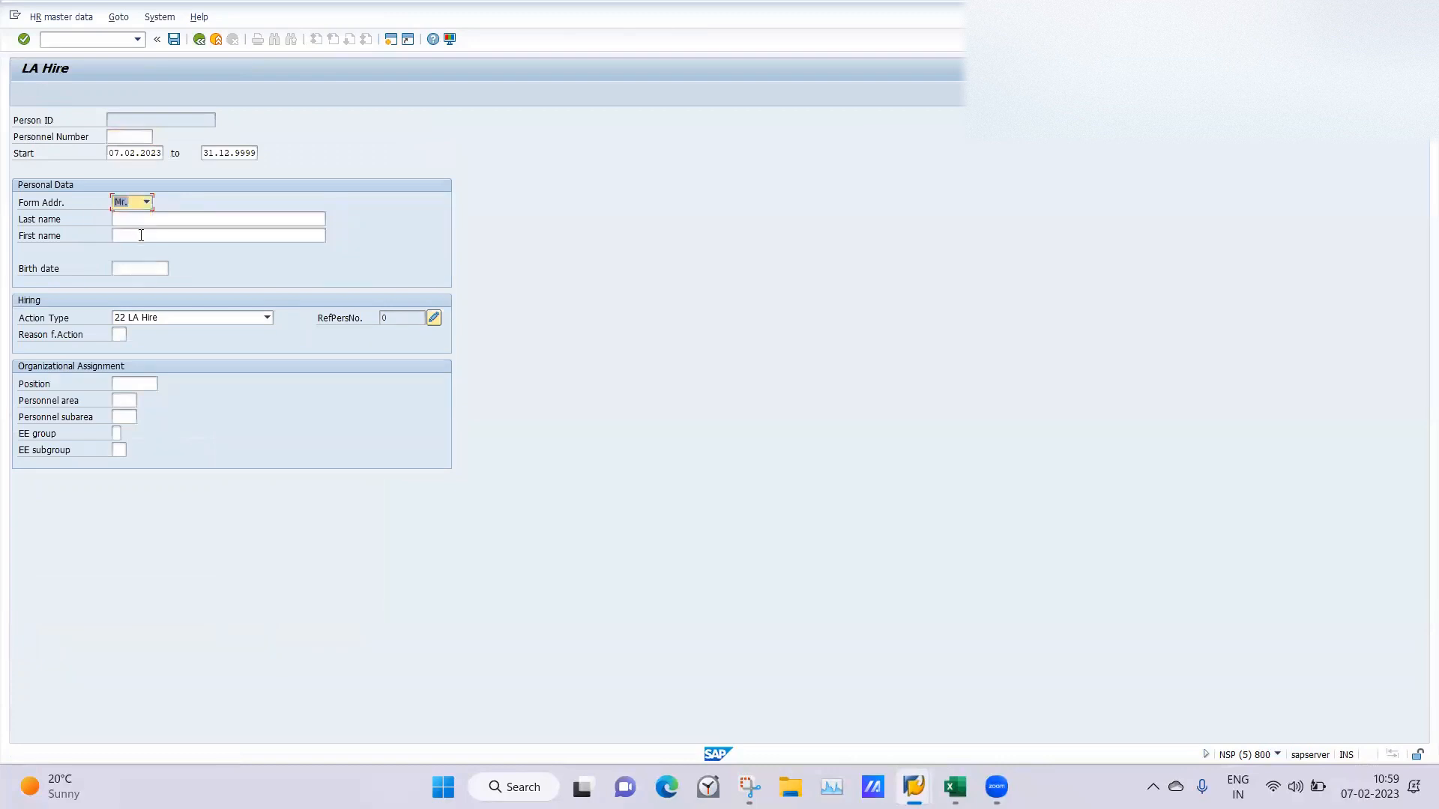
pyautogui.click(141, 236)
pyautogui.write('LAS')
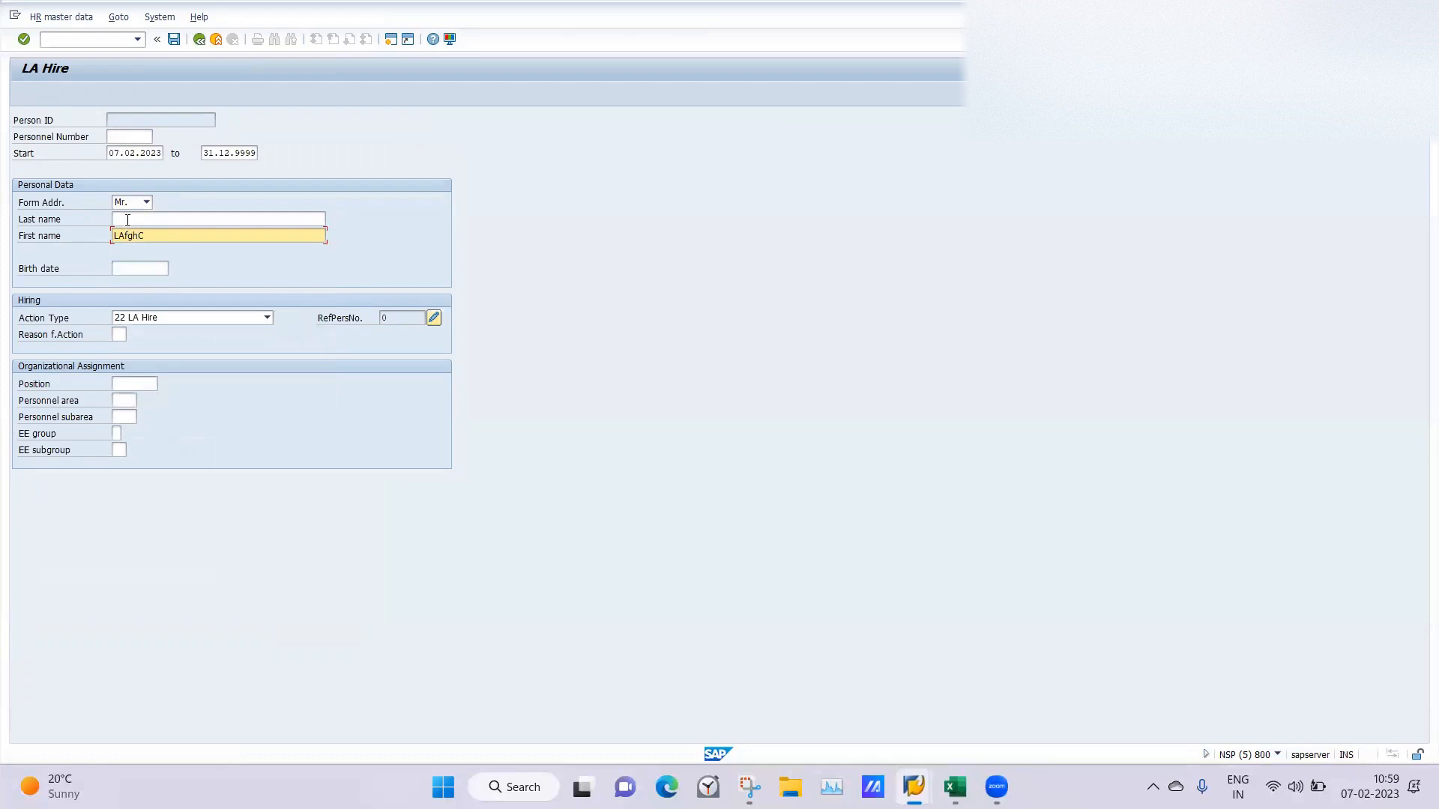
pyautogui.click(127, 221)
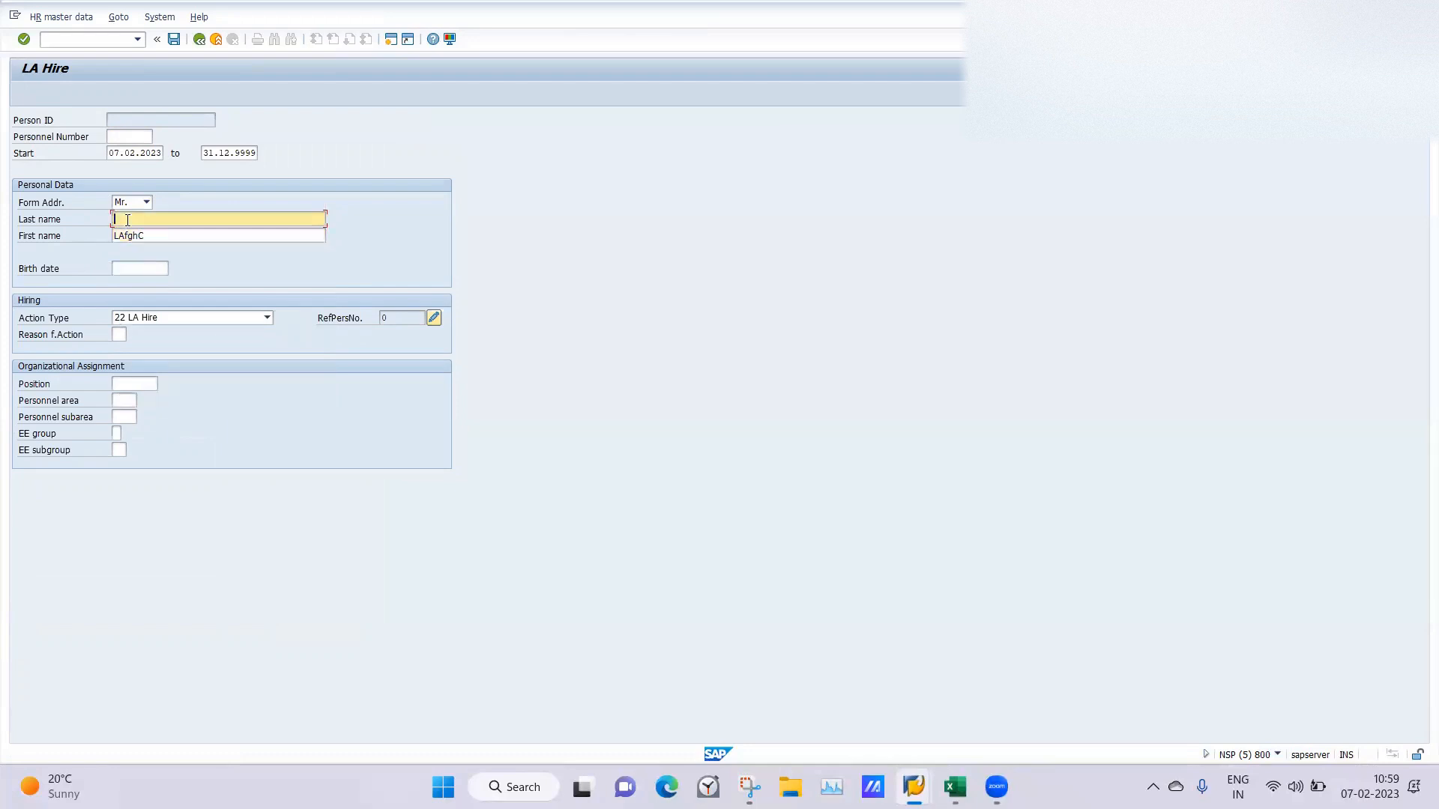
pyautogui.click(119, 335)
pyautogui.click(119, 349)
# Set the second employee's position to 50015904 and personnel area to LA01.
pyautogui.click(138, 383)
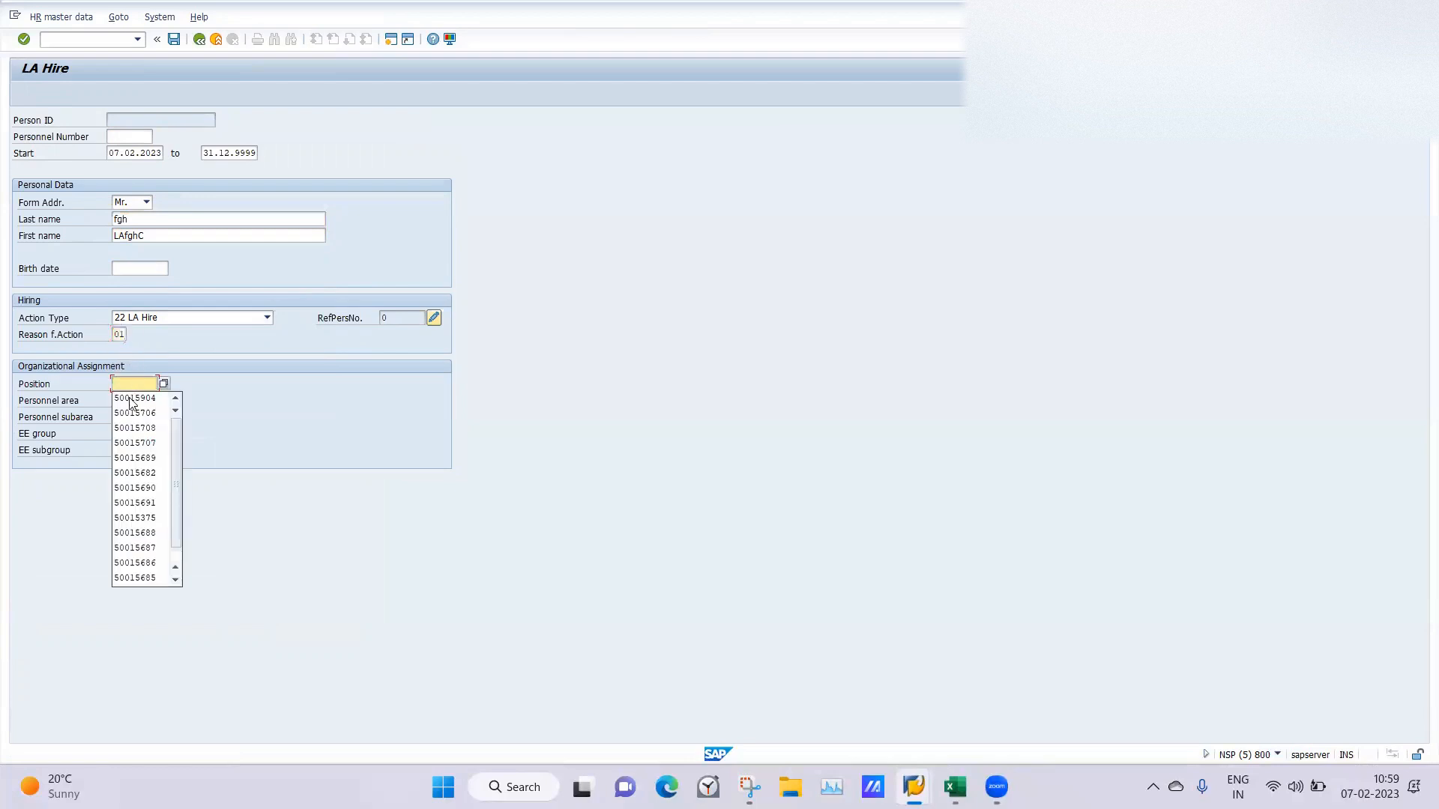
pyautogui.click(131, 400)
pyautogui.click(120, 401)
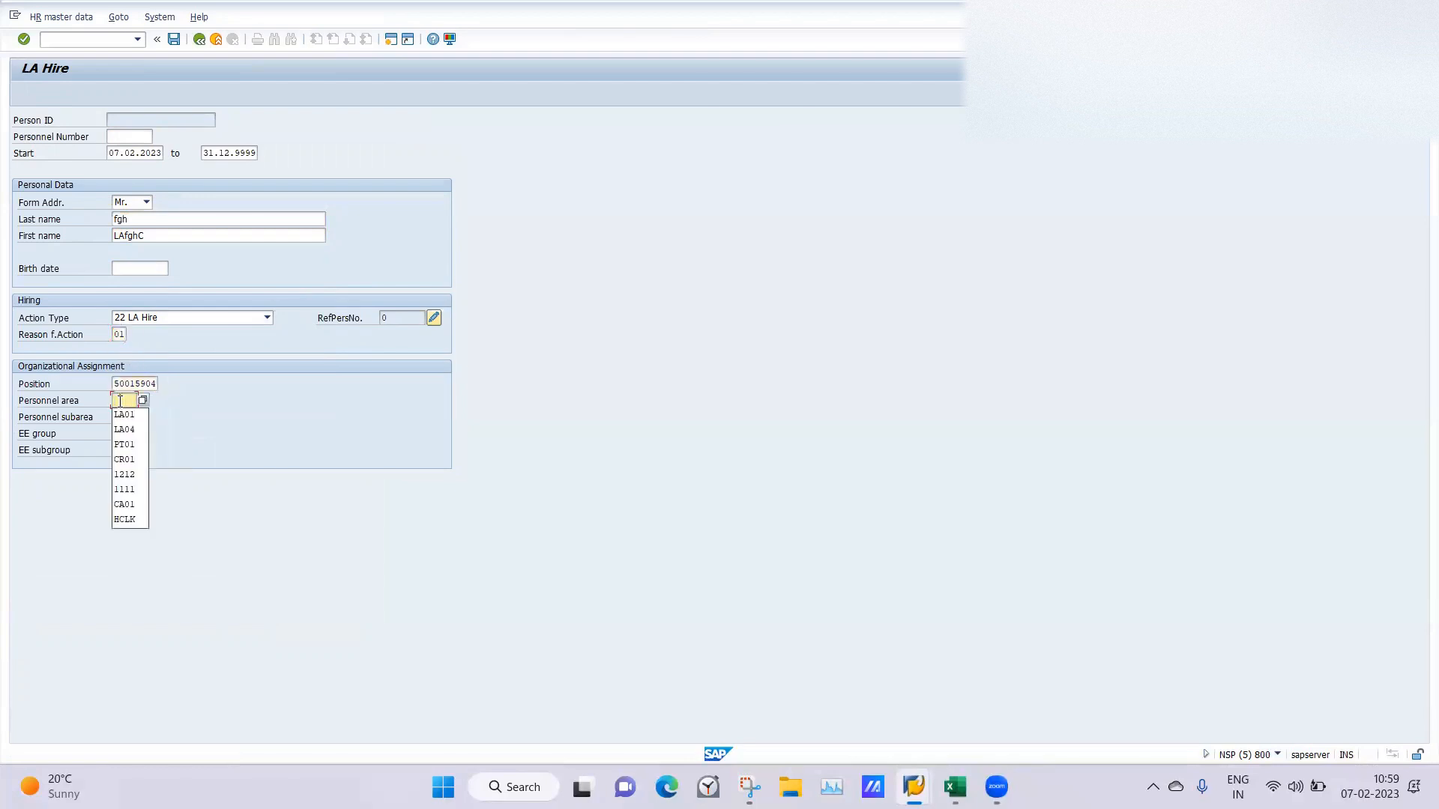
pyautogui.click(122, 414)
# Consult the ABKRS decision tree, set the employee group to A and subgroup to L4, and save the hire.
pyautogui.click(116, 434)
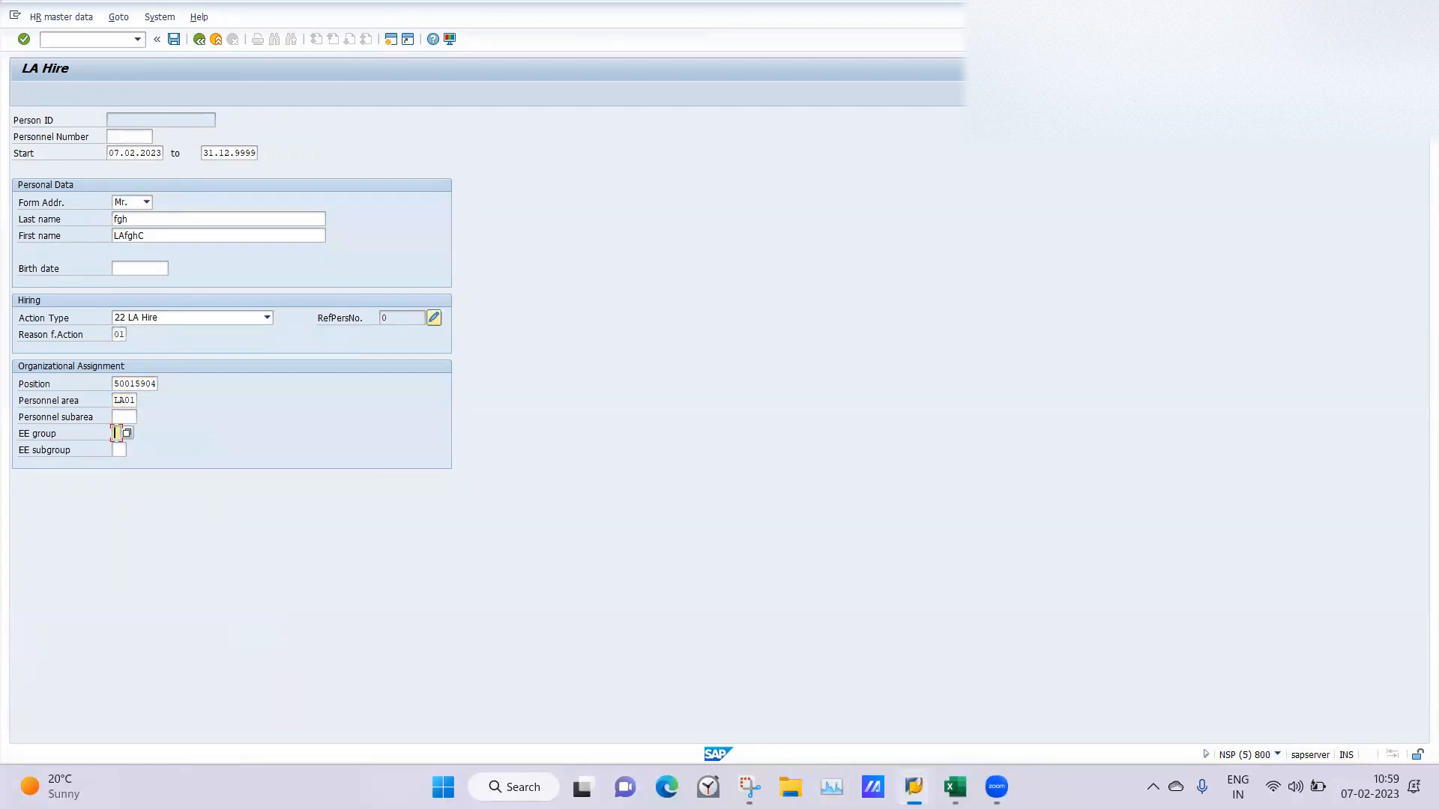
pyautogui.moveTo(914, 787)
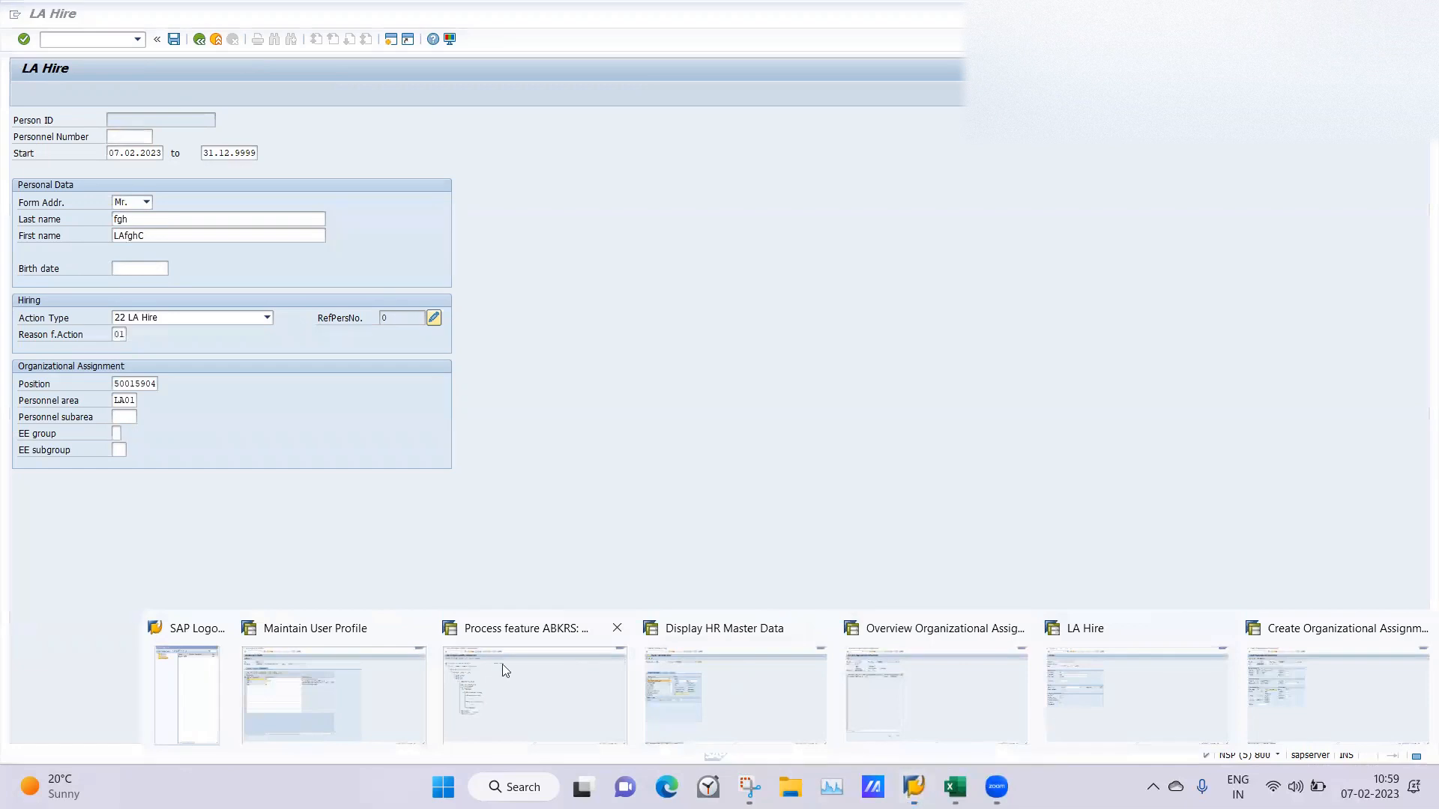
pyautogui.click(502, 667)
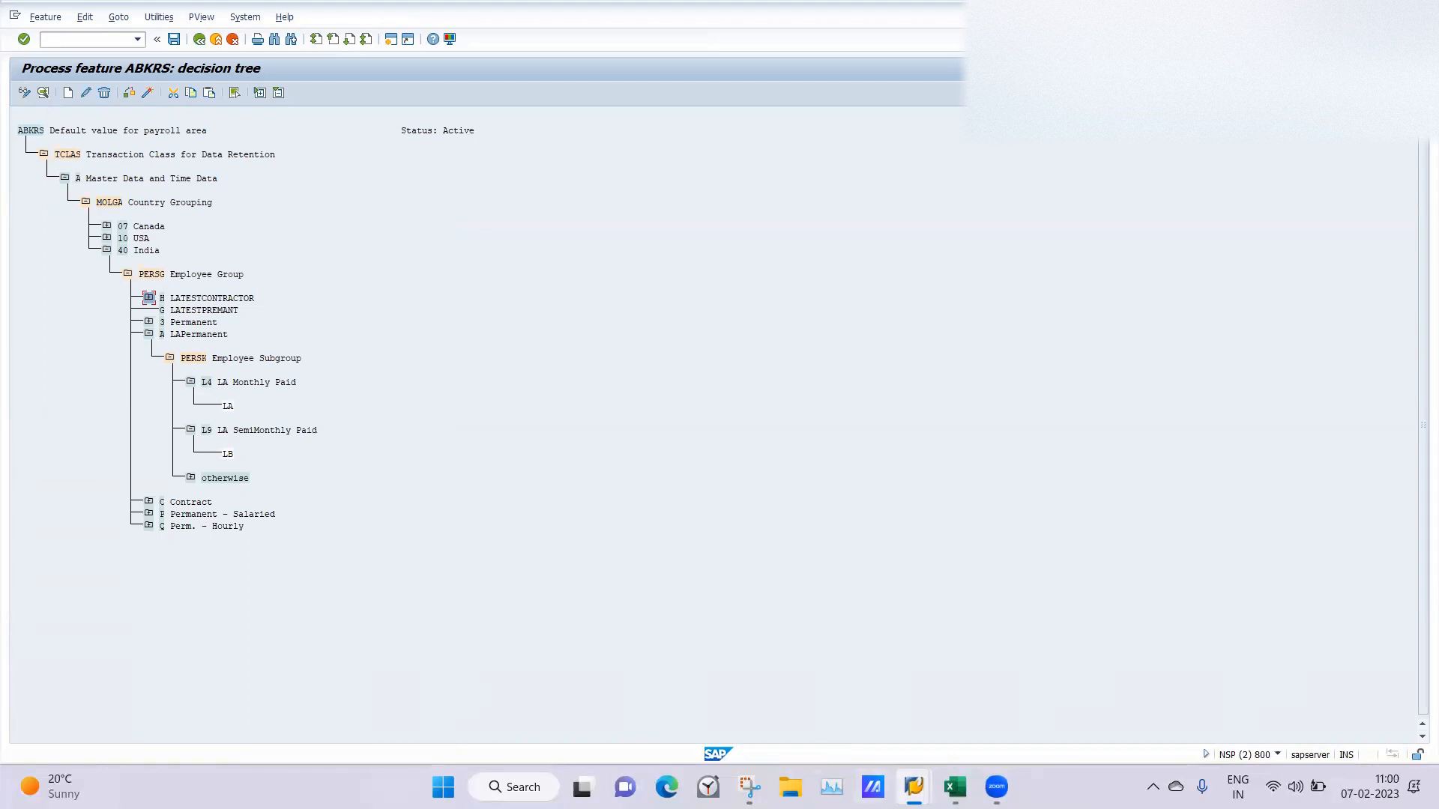
pyautogui.moveTo(914, 787)
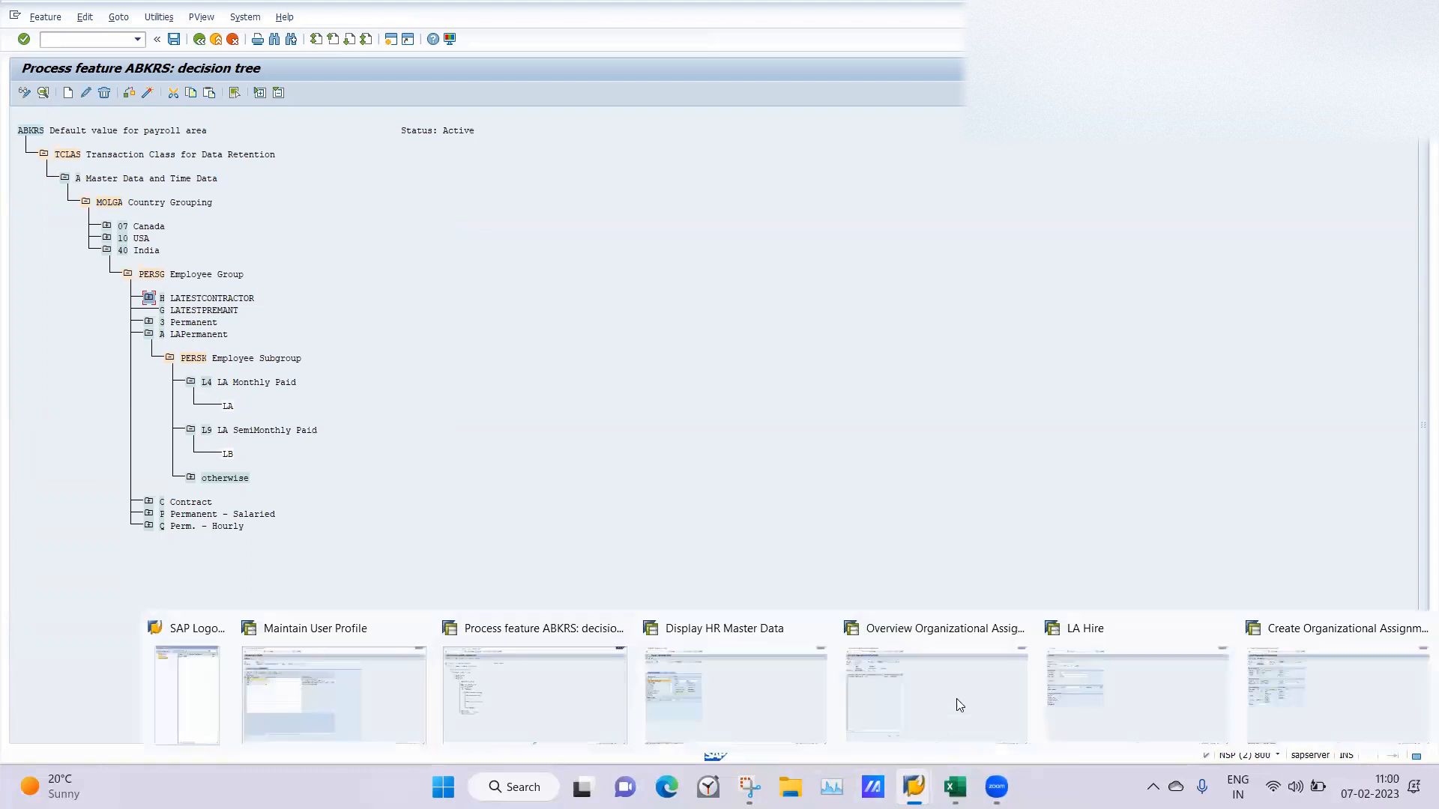
pyautogui.click(1156, 693)
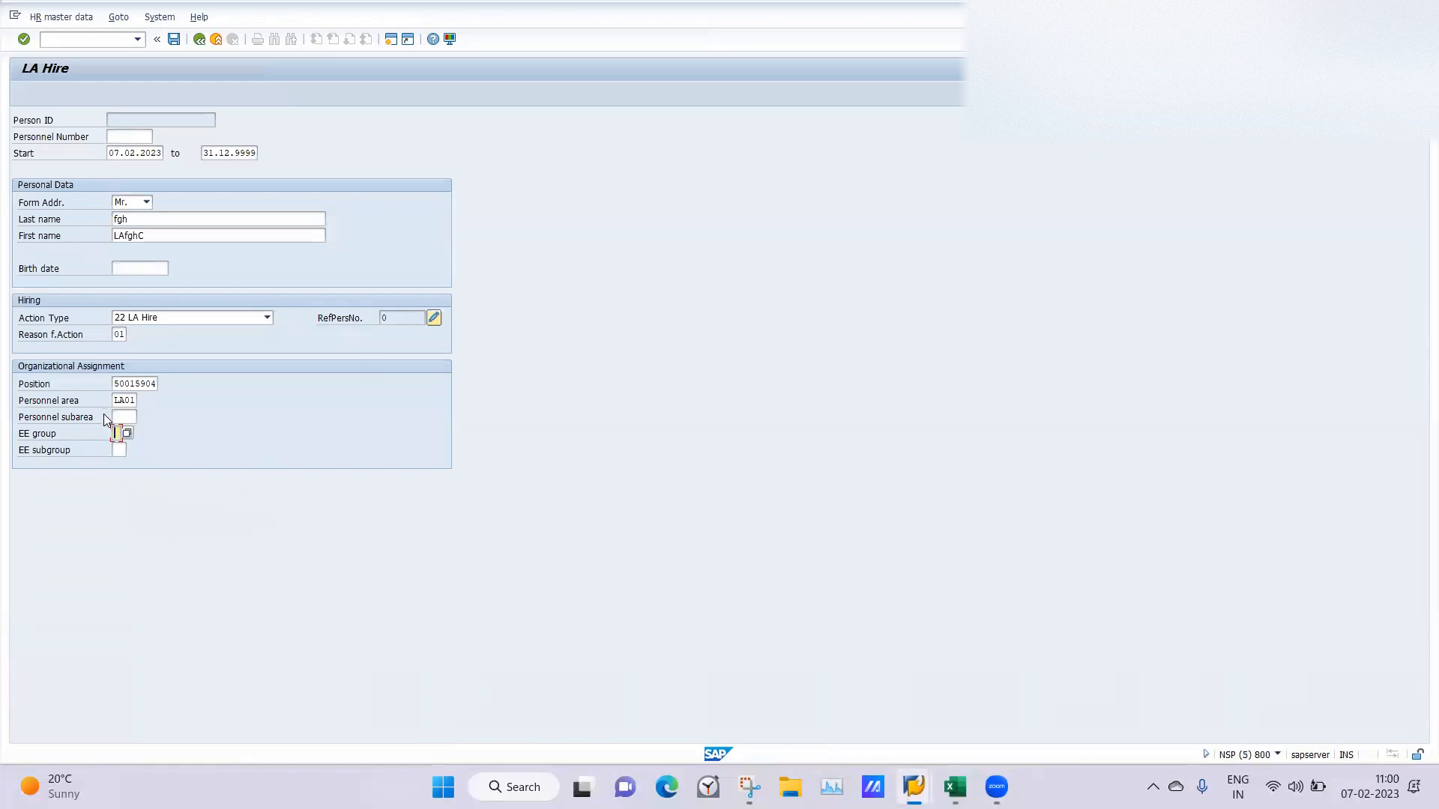
pyautogui.write('A')
pyautogui.write('14')
pyautogui.press('Return')
pyautogui.click(174, 41)
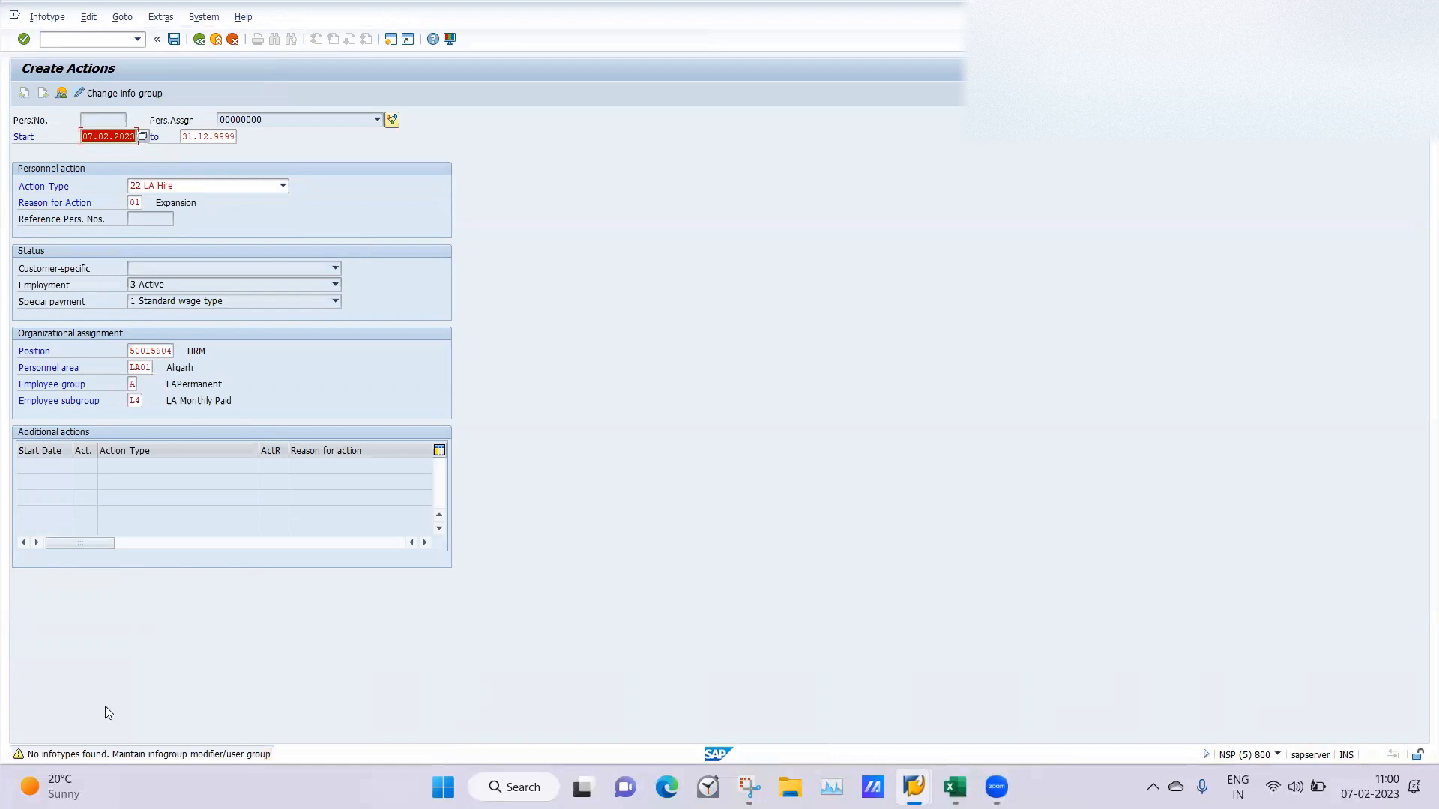
pyautogui.press('Return')
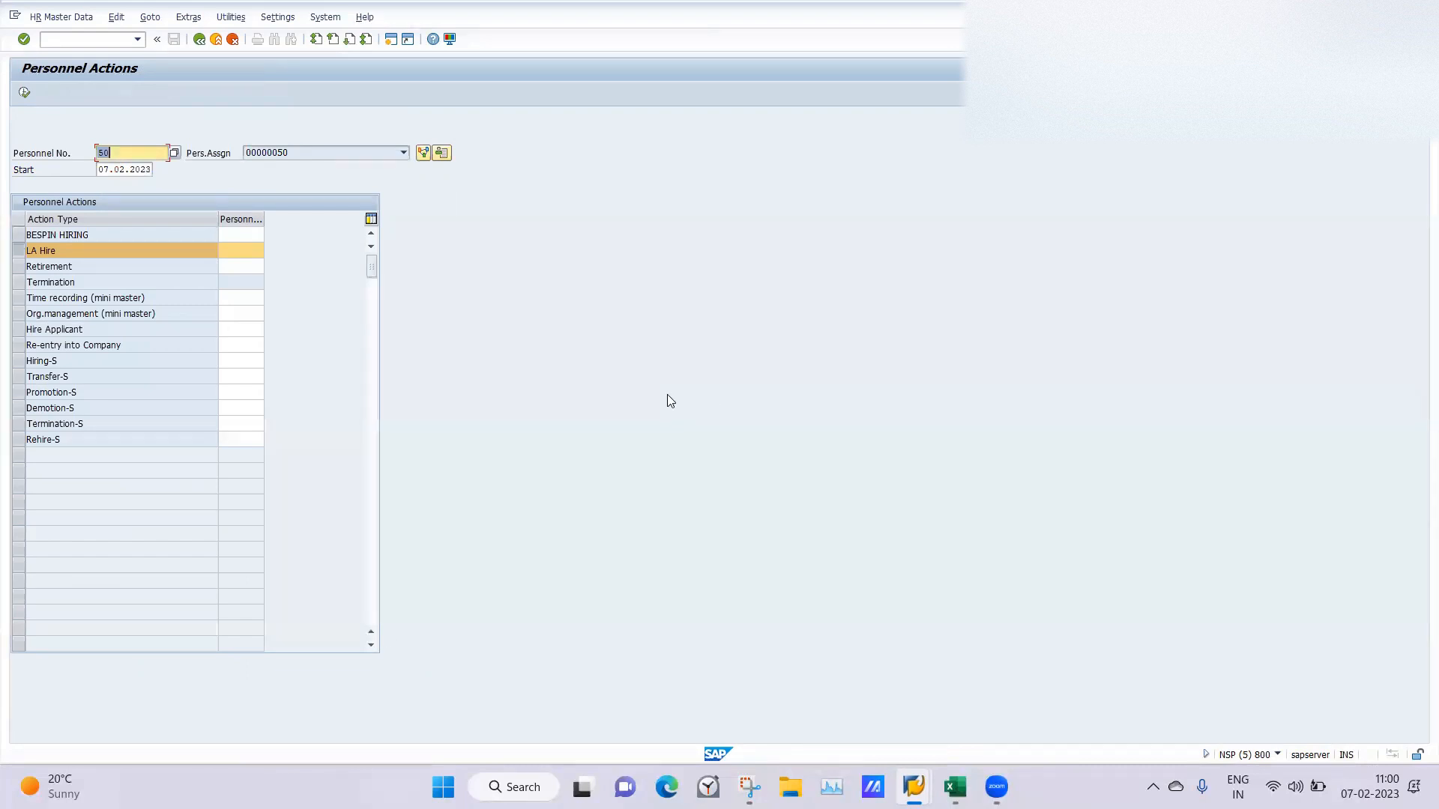
# Leave the existing employee's action record and execute LA Hire again with the personnel number cleared.
pyautogui.click(24, 93)
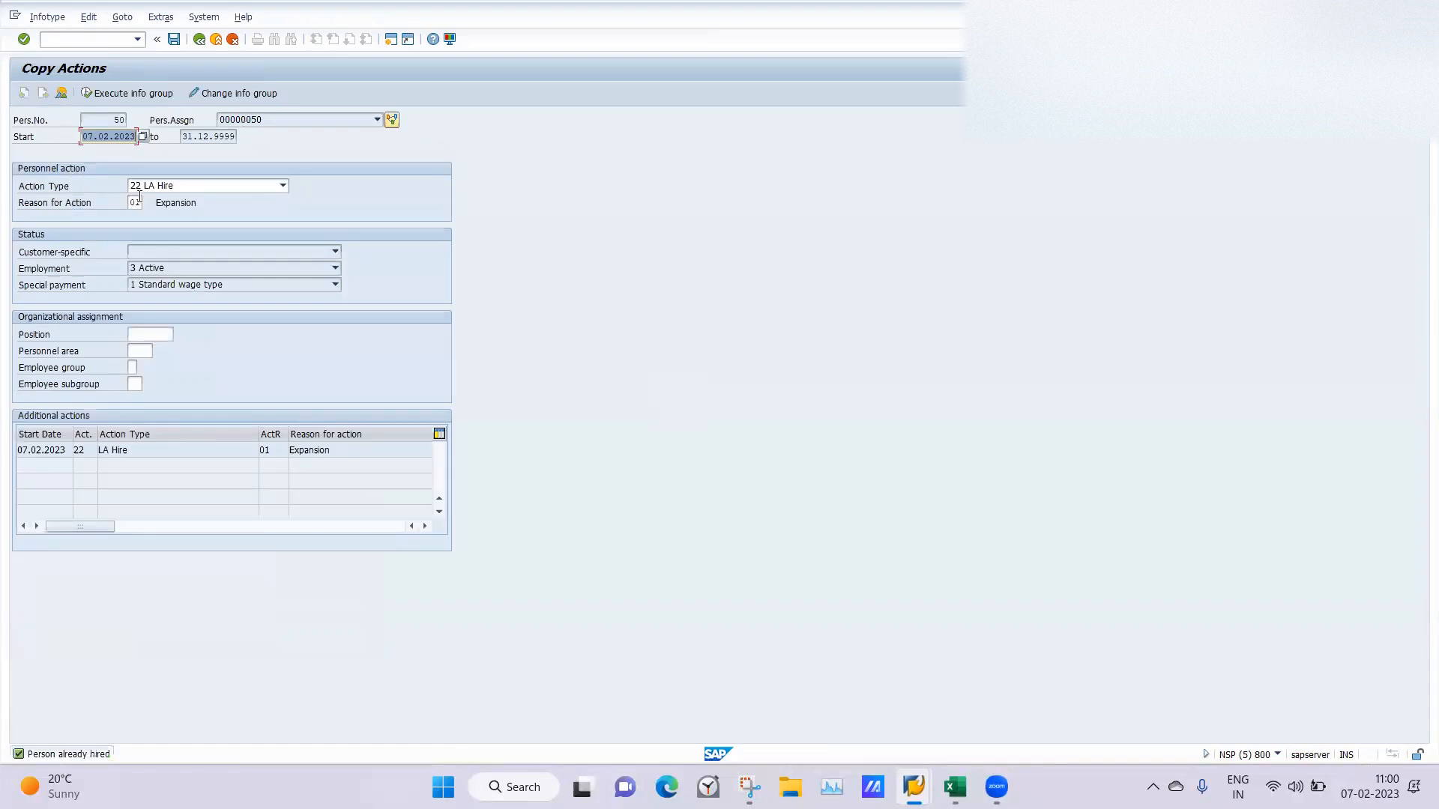
pyautogui.click(204, 41)
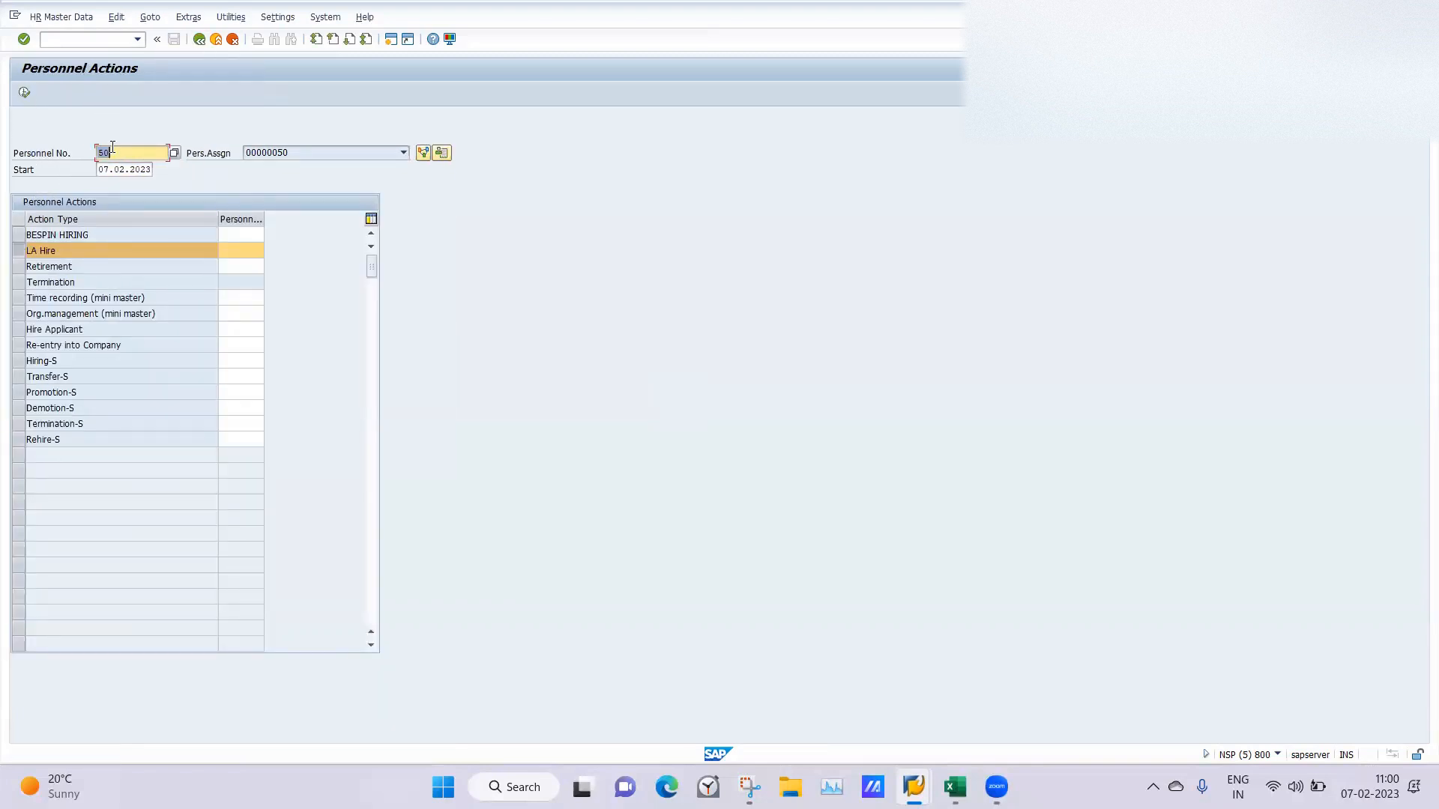
pyautogui.press('BackSpace')
pyautogui.click(24, 94)
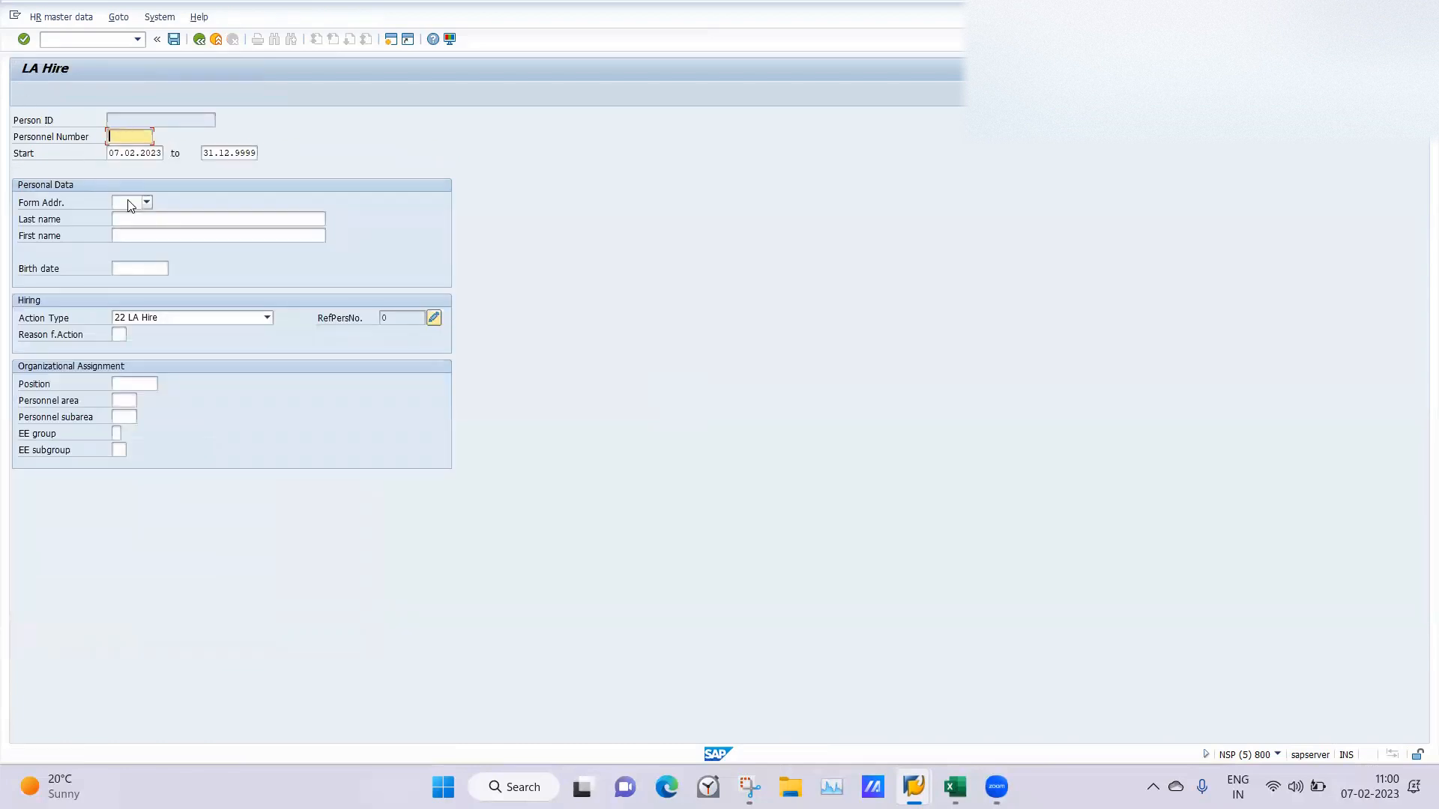
# Set the form of address to Mr. and enter the third employee's first and last names.
pyautogui.click(130, 205)
pyautogui.click(108, 219)
pyautogui.click(122, 234)
pyautogui.write('BVC')
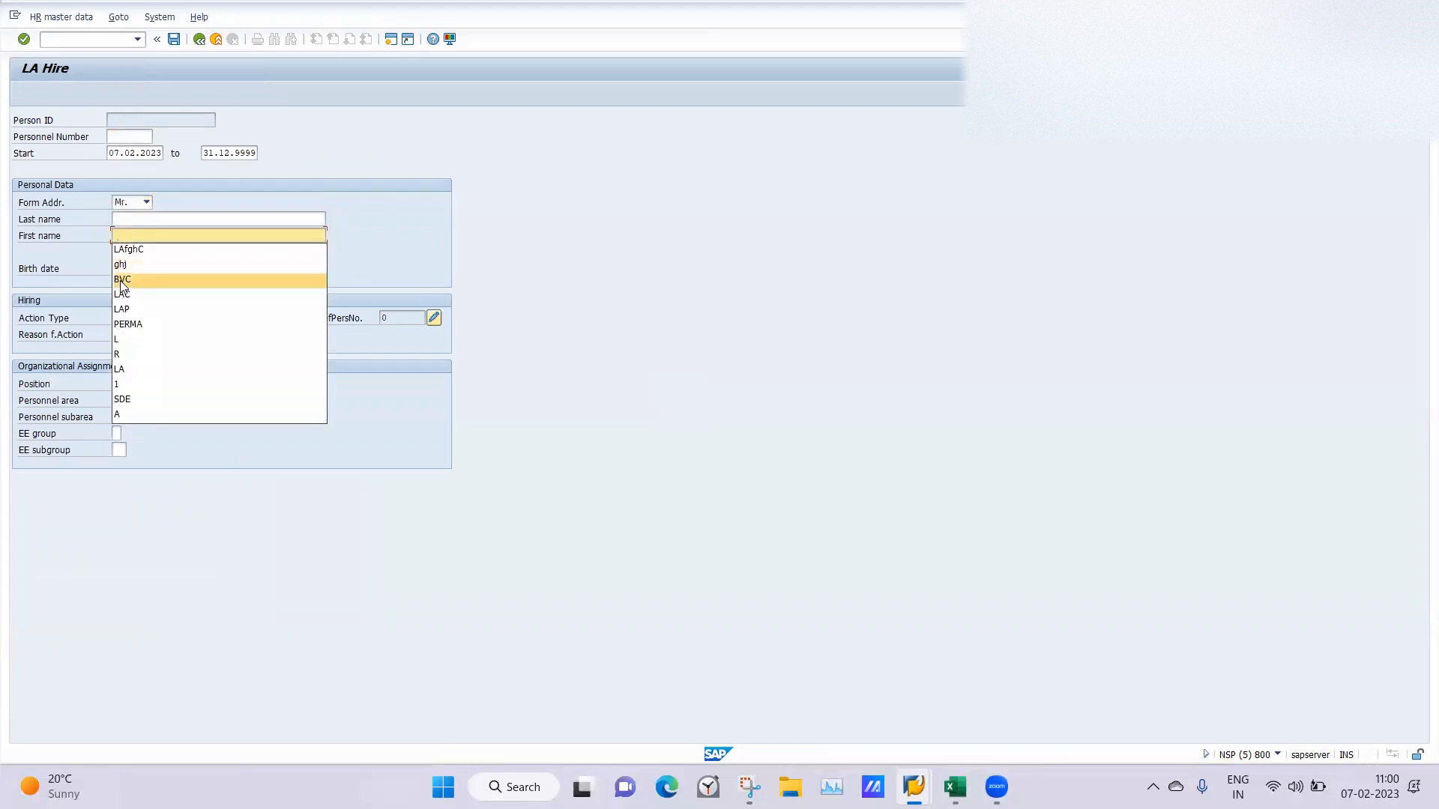
pyautogui.click(121, 218)
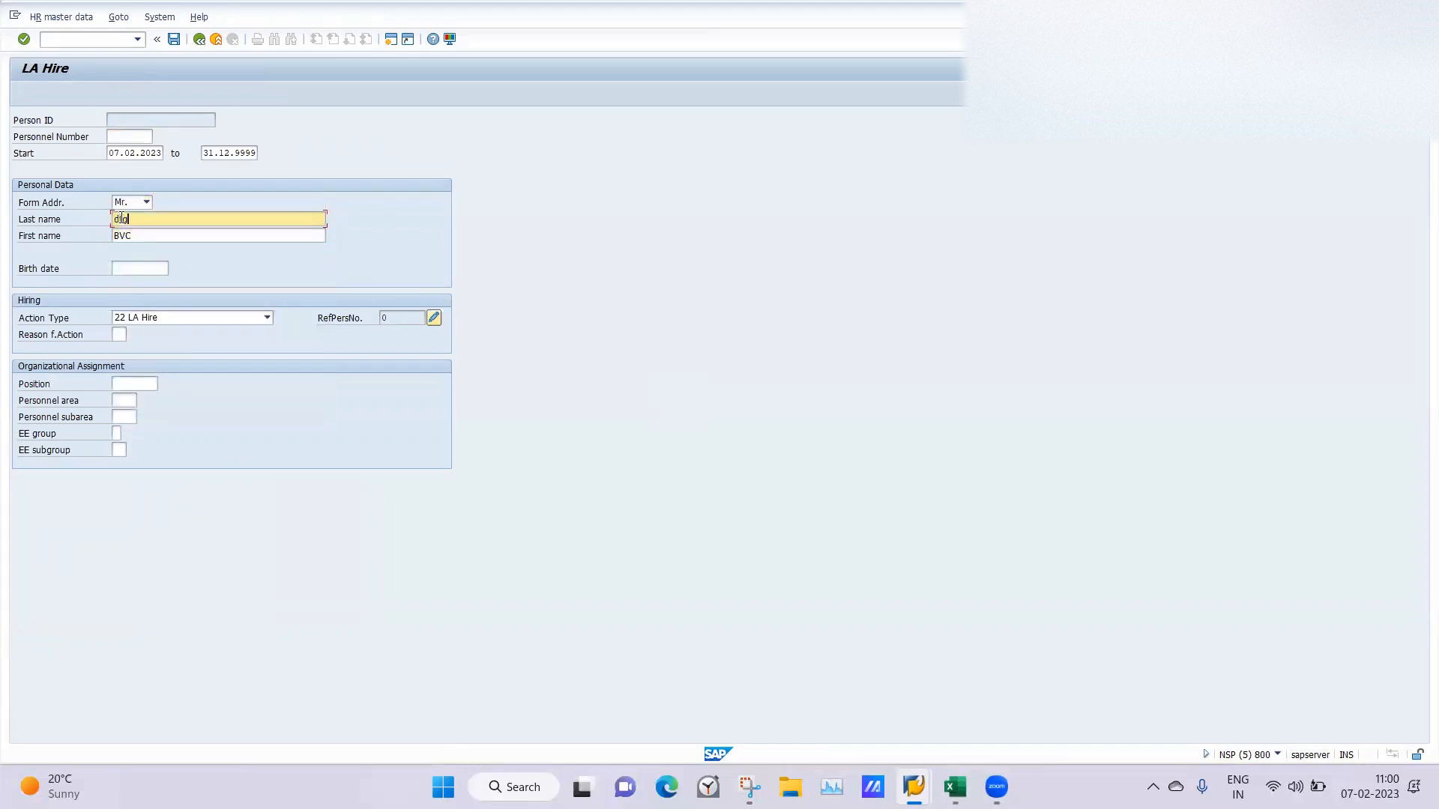
# Enter the third employee's birth date and set the reason for action to 01.
pyautogui.click(139, 272)
pyautogui.click(131, 282)
pyautogui.click(120, 335)
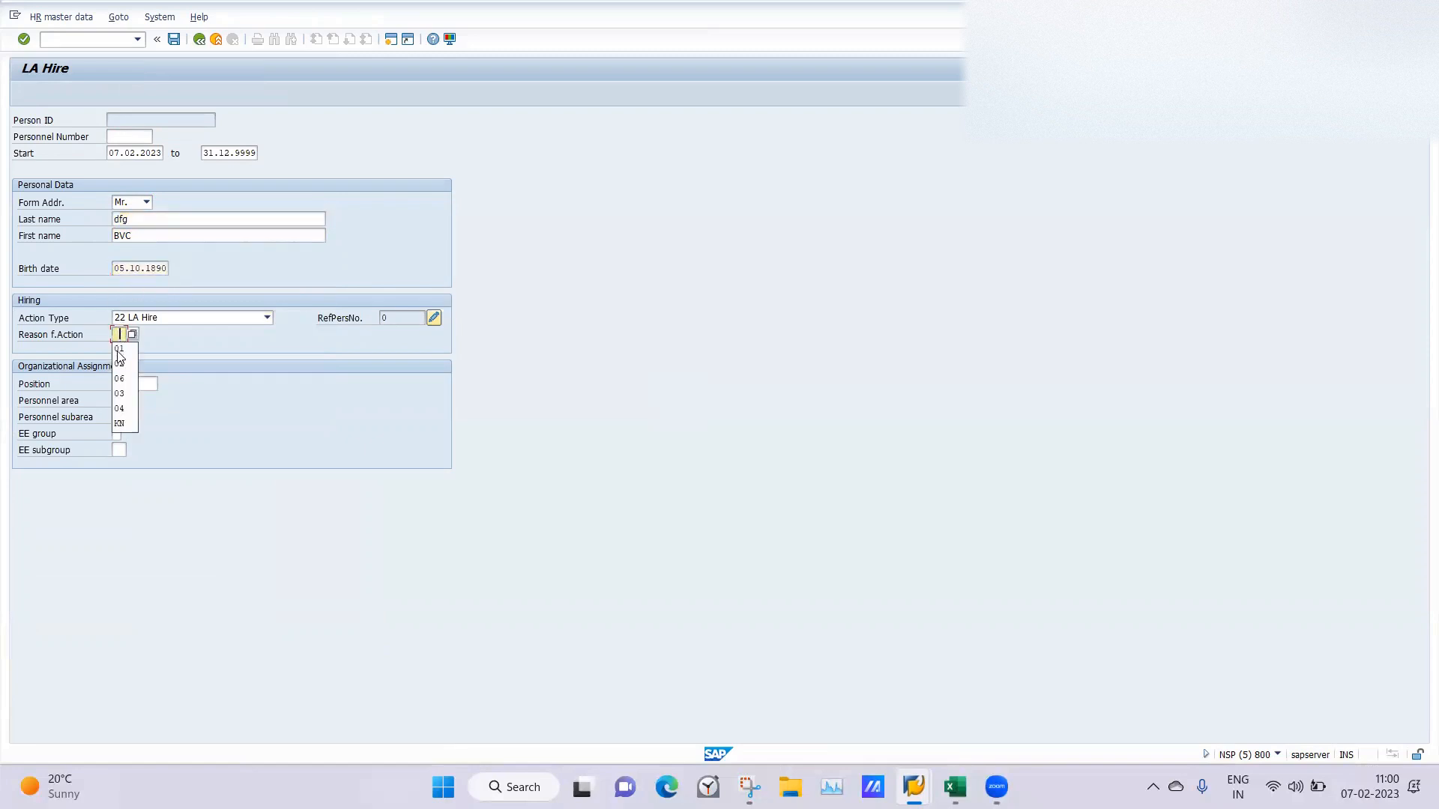
pyautogui.click(119, 349)
# Assign the third employee to position 50015904 and personnel area LA01.
pyautogui.click(131, 385)
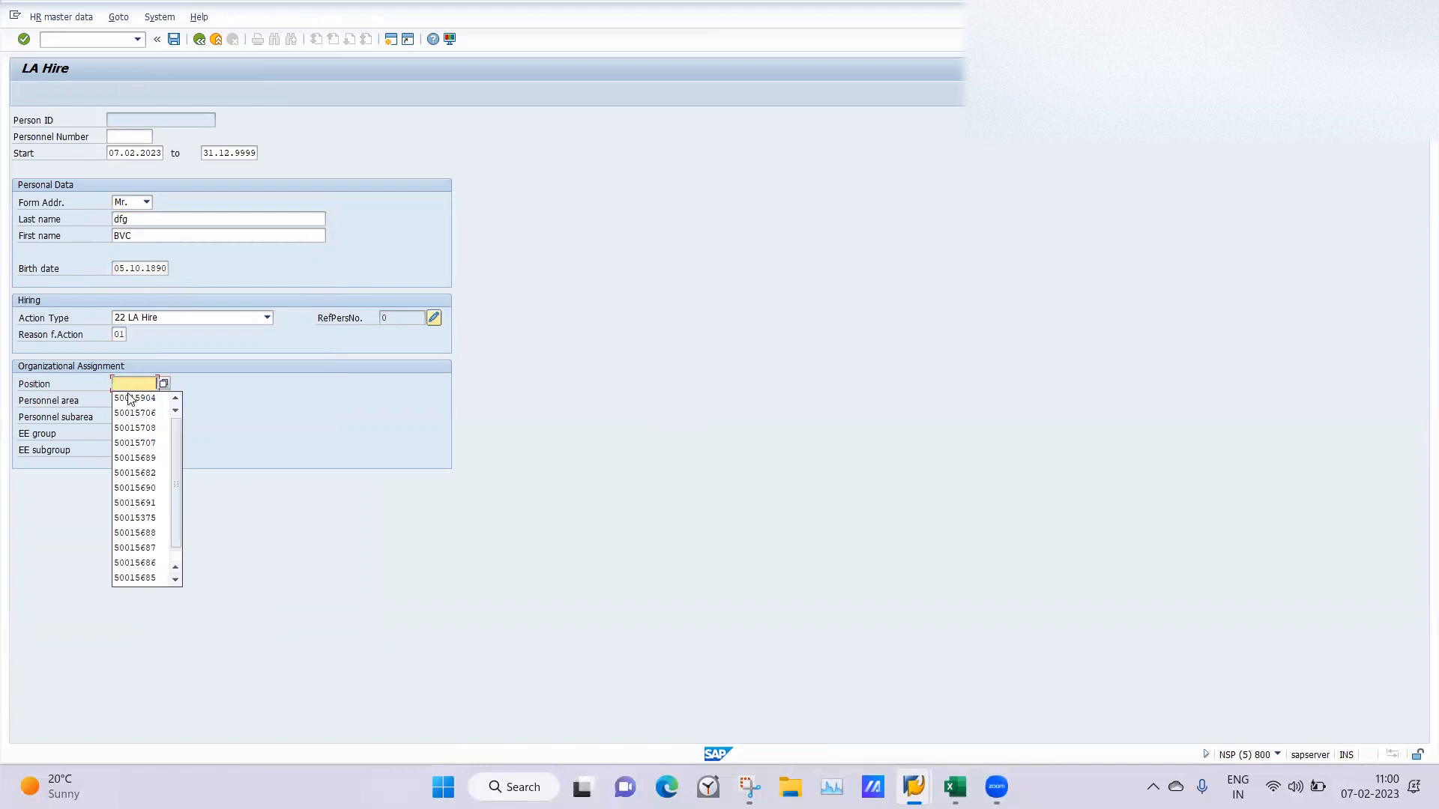
pyautogui.click(131, 399)
pyautogui.click(121, 401)
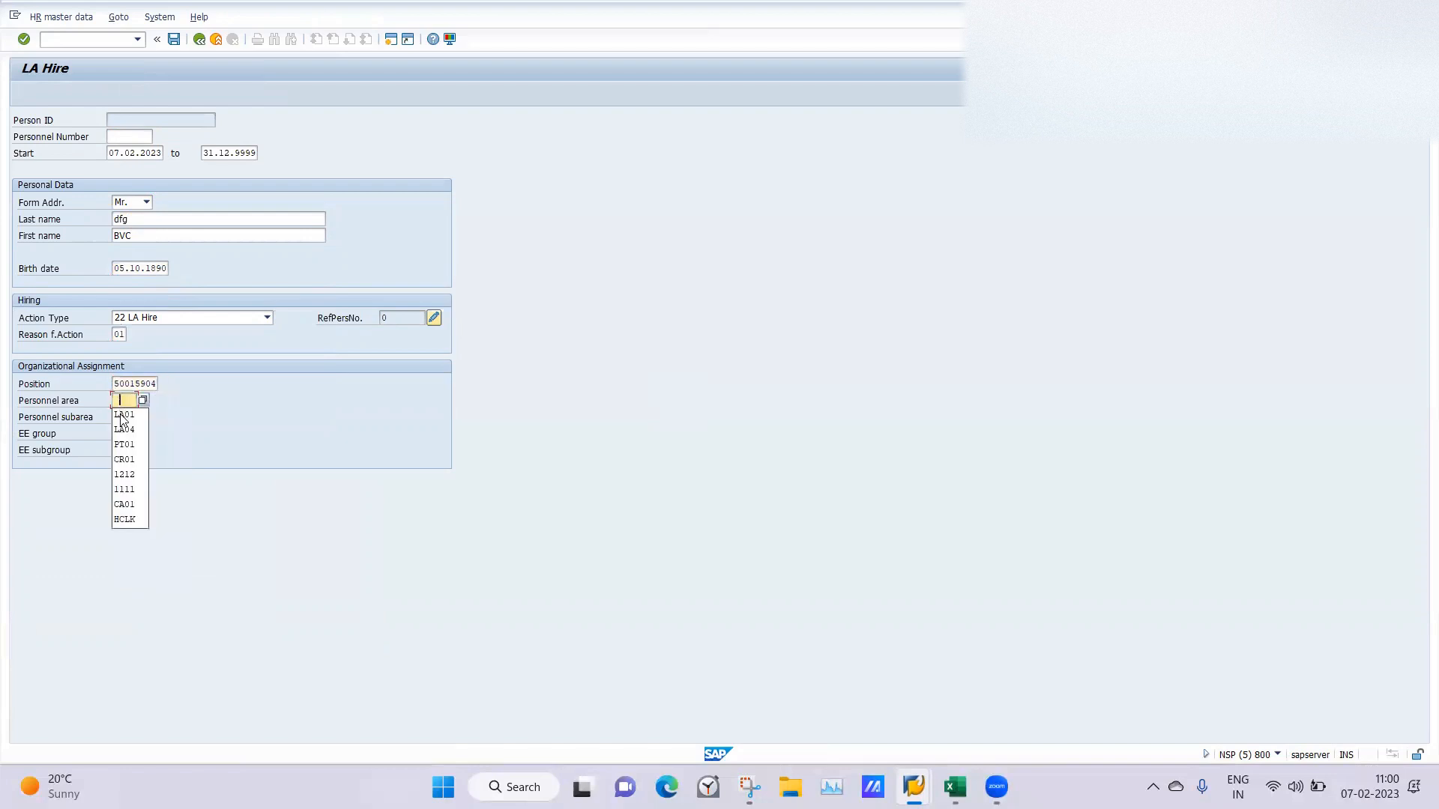
pyautogui.click(122, 415)
# Set the third employee's employee group to A and subgroup to L4, and save the hire.
pyautogui.click(117, 433)
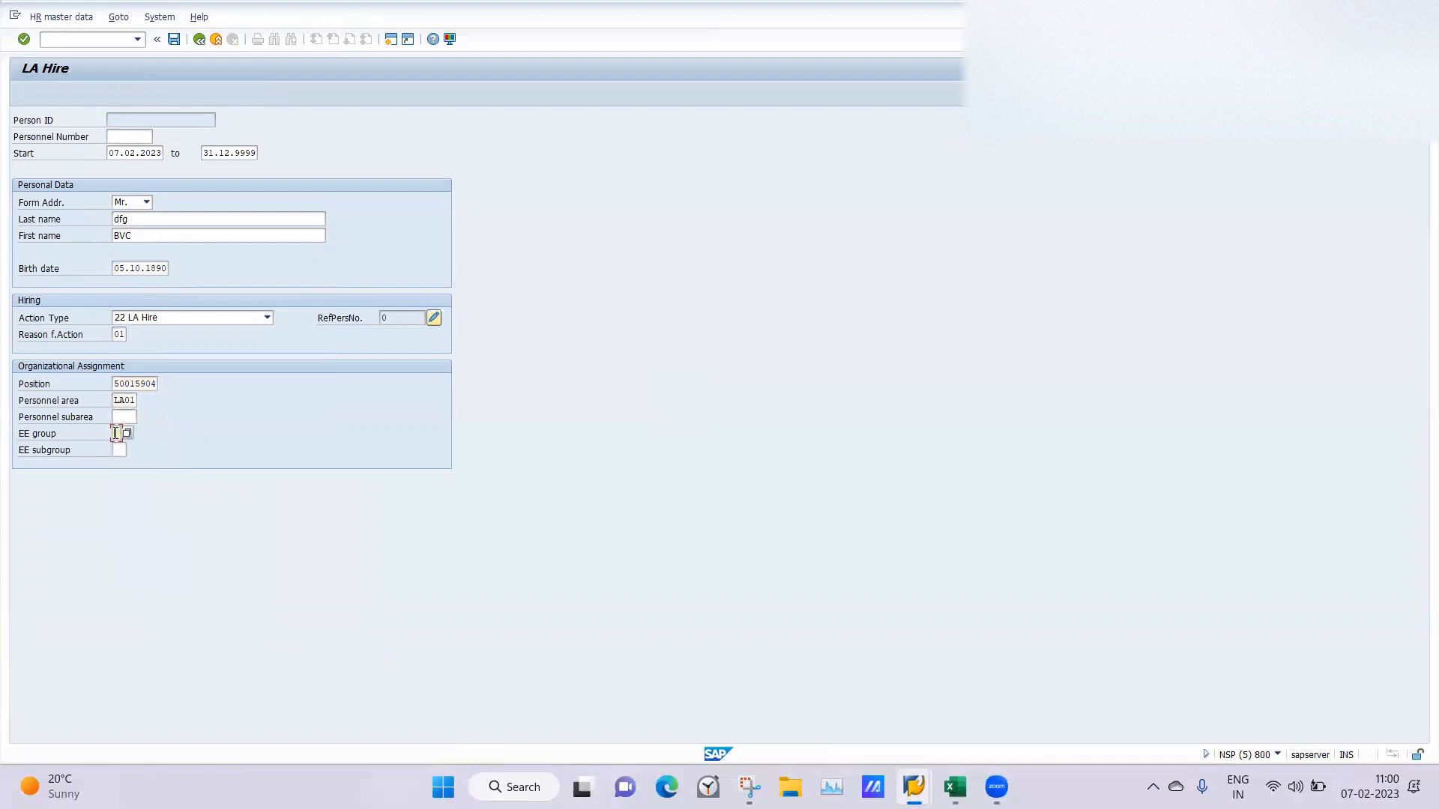
pyautogui.click(116, 447)
pyautogui.click(118, 450)
pyautogui.click(119, 463)
pyautogui.press('Return')
pyautogui.click(174, 40)
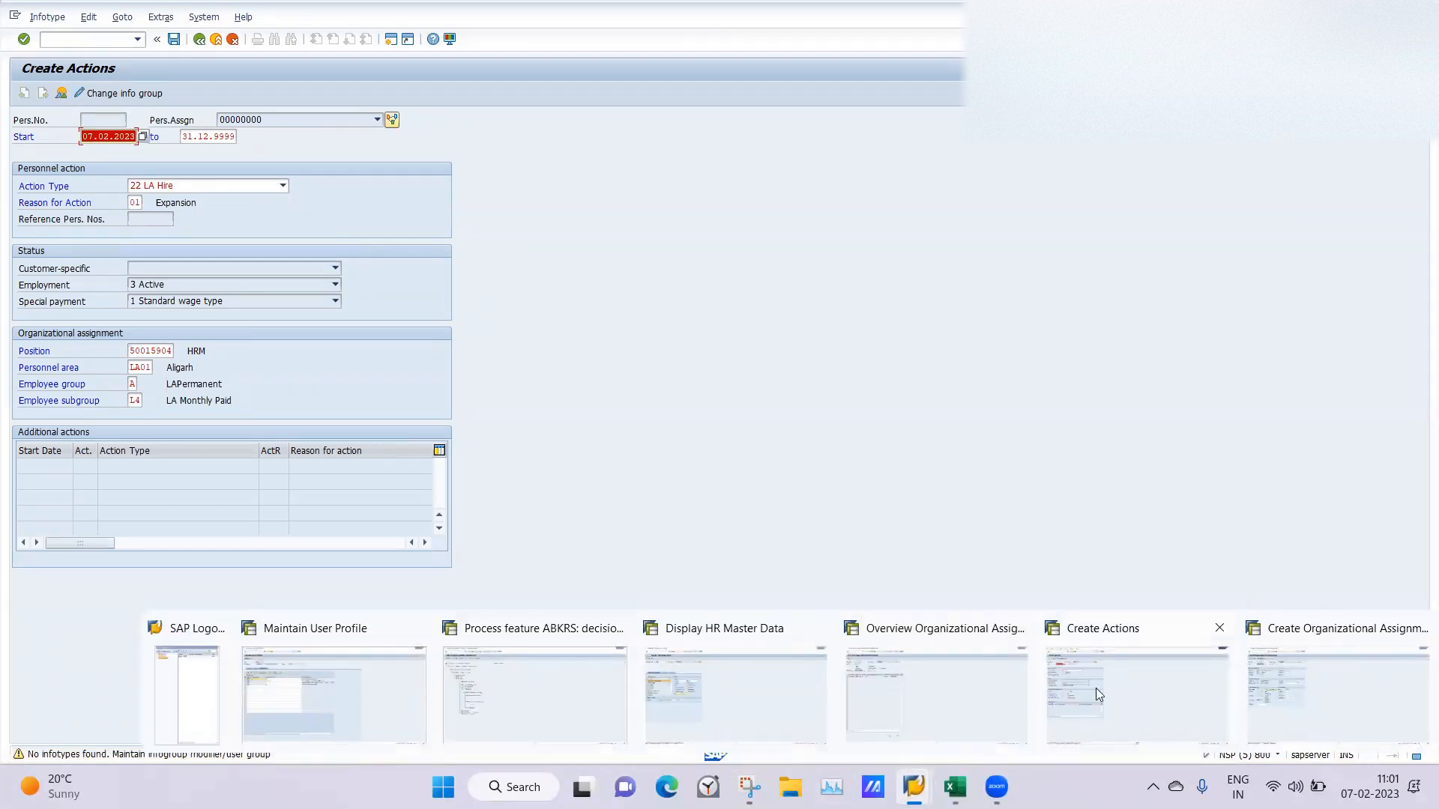
# Consult the ABKRS decision tree, and open the SAP Reference IMG through /nspro in the Display HR Master Data session.
pyautogui.click(558, 704)
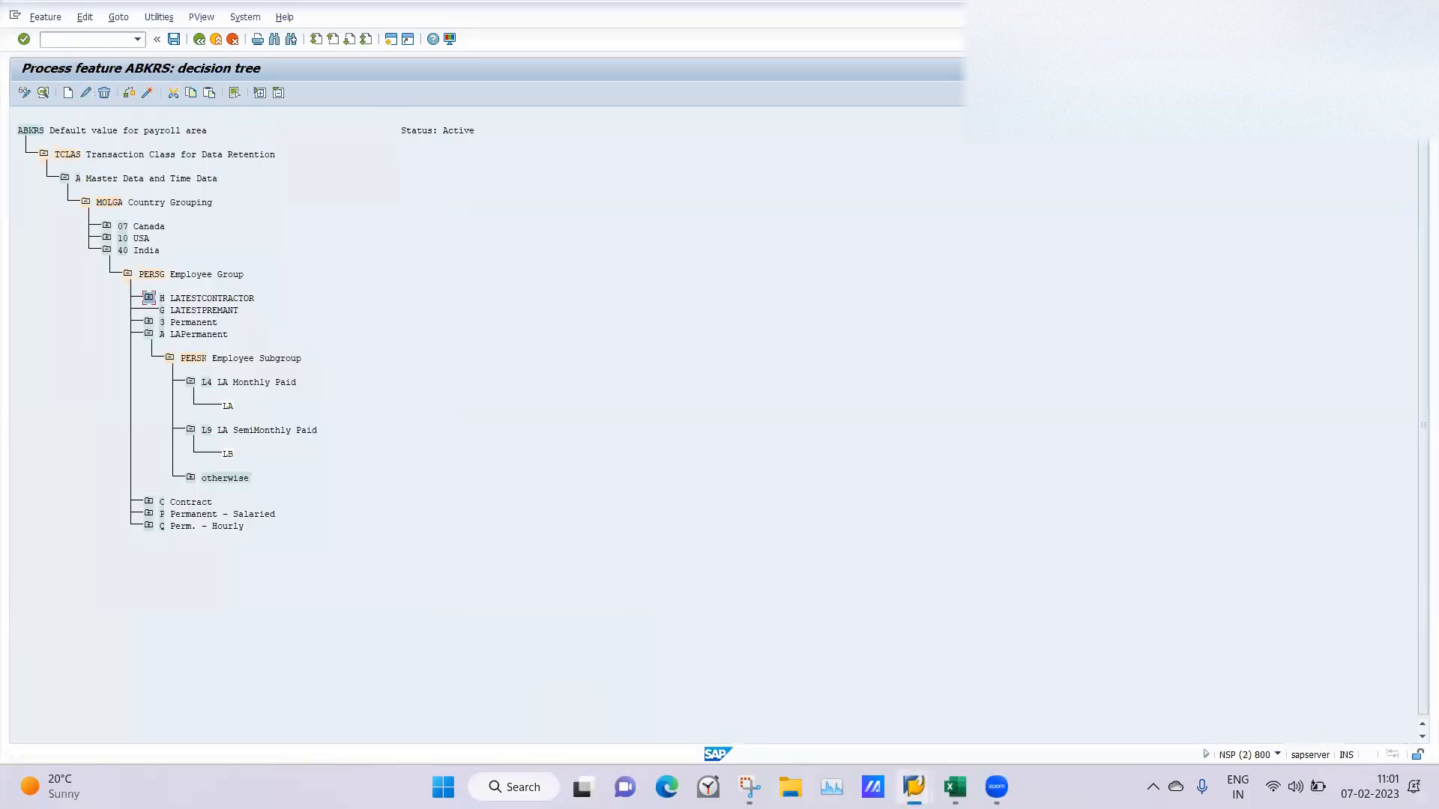
pyautogui.moveTo(914, 787)
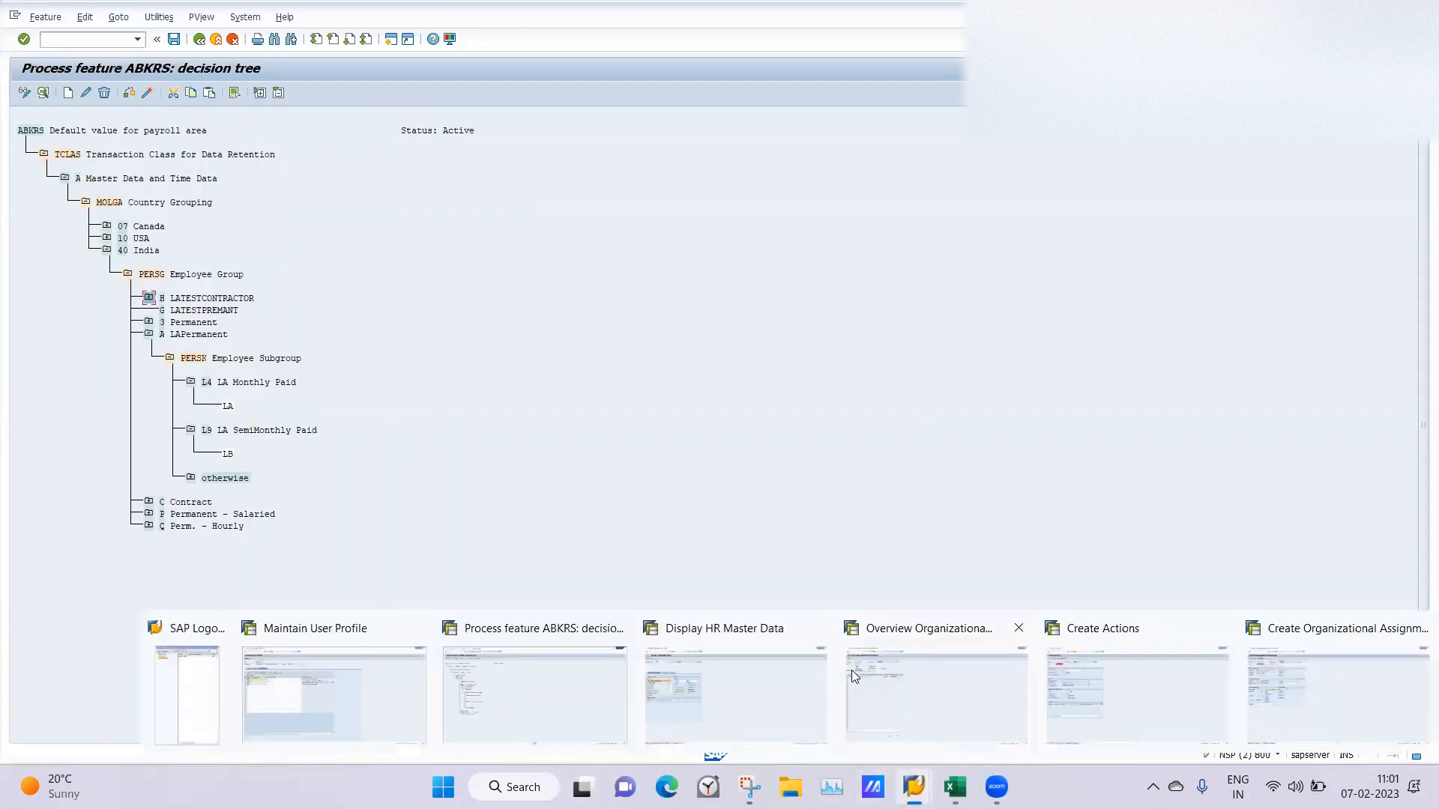
pyautogui.click(784, 653)
pyautogui.click(63, 43)
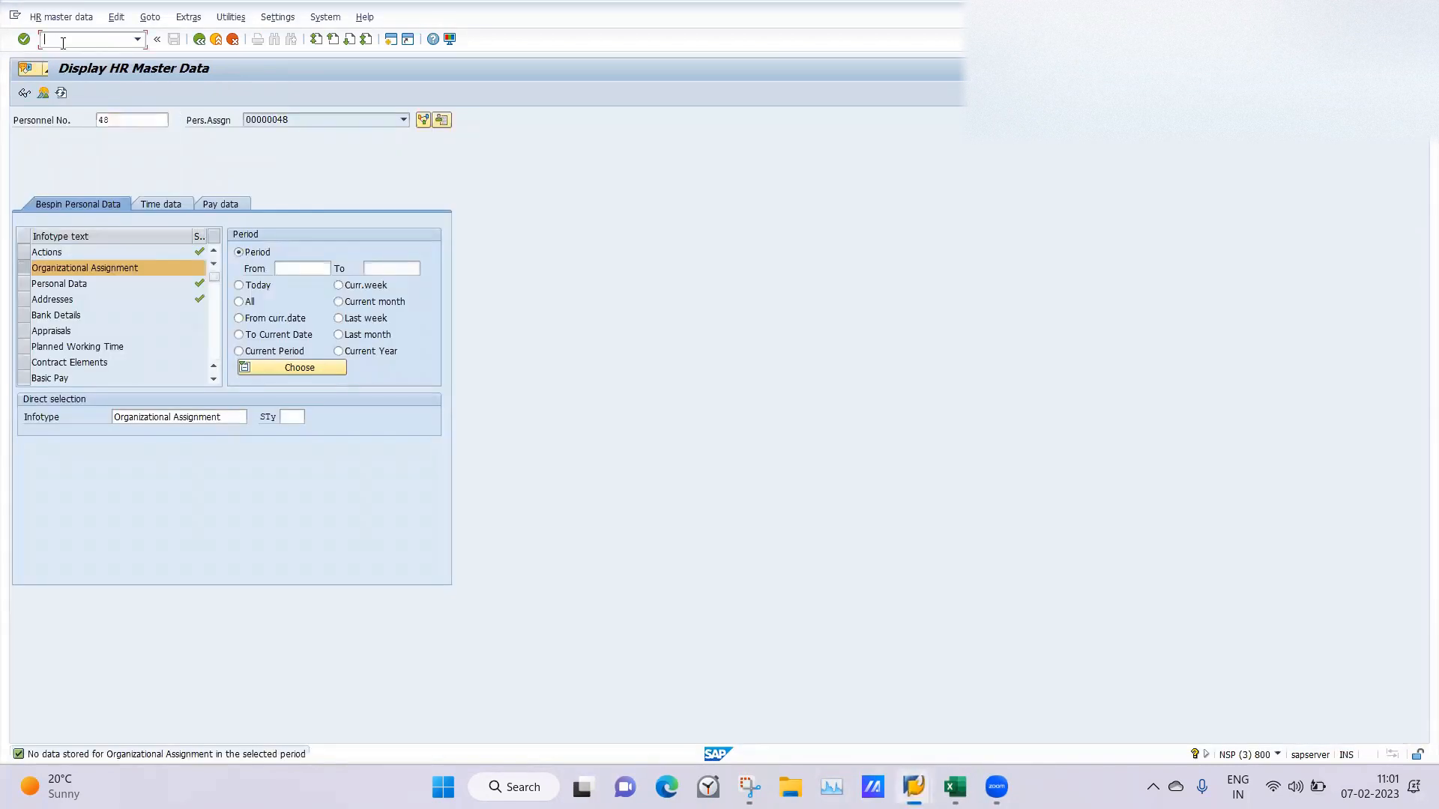
pyautogui.write('/nspro')
pyautogui.press('Return')
pyautogui.click(58, 84)
pyautogui.click(55, 89)
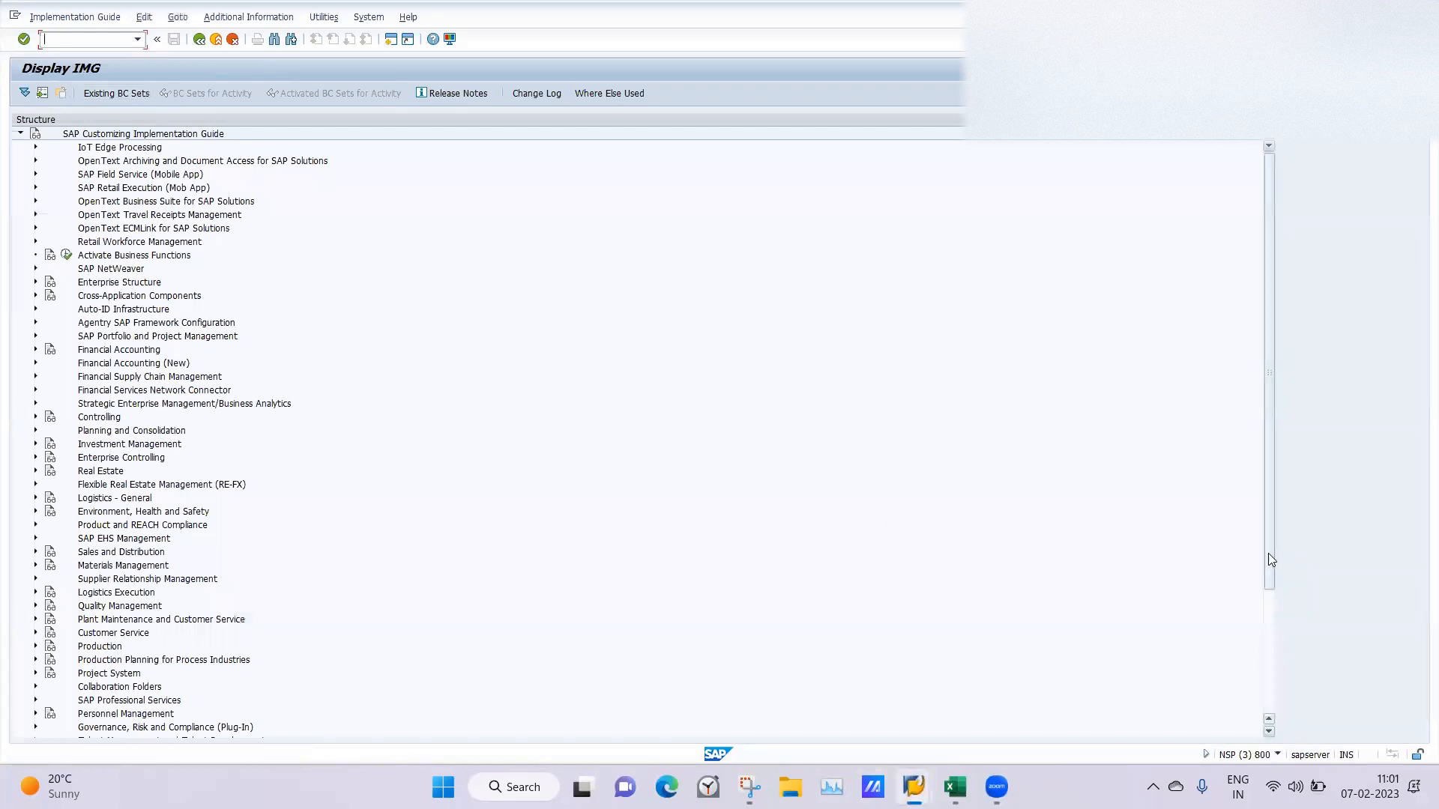
# Expand Personnel Management, Personnel Administration, Customizing Procedures and Actions in the implementation guide.
pyautogui.moveTo(1266, 551); pyautogui.dragTo(1269, 759)
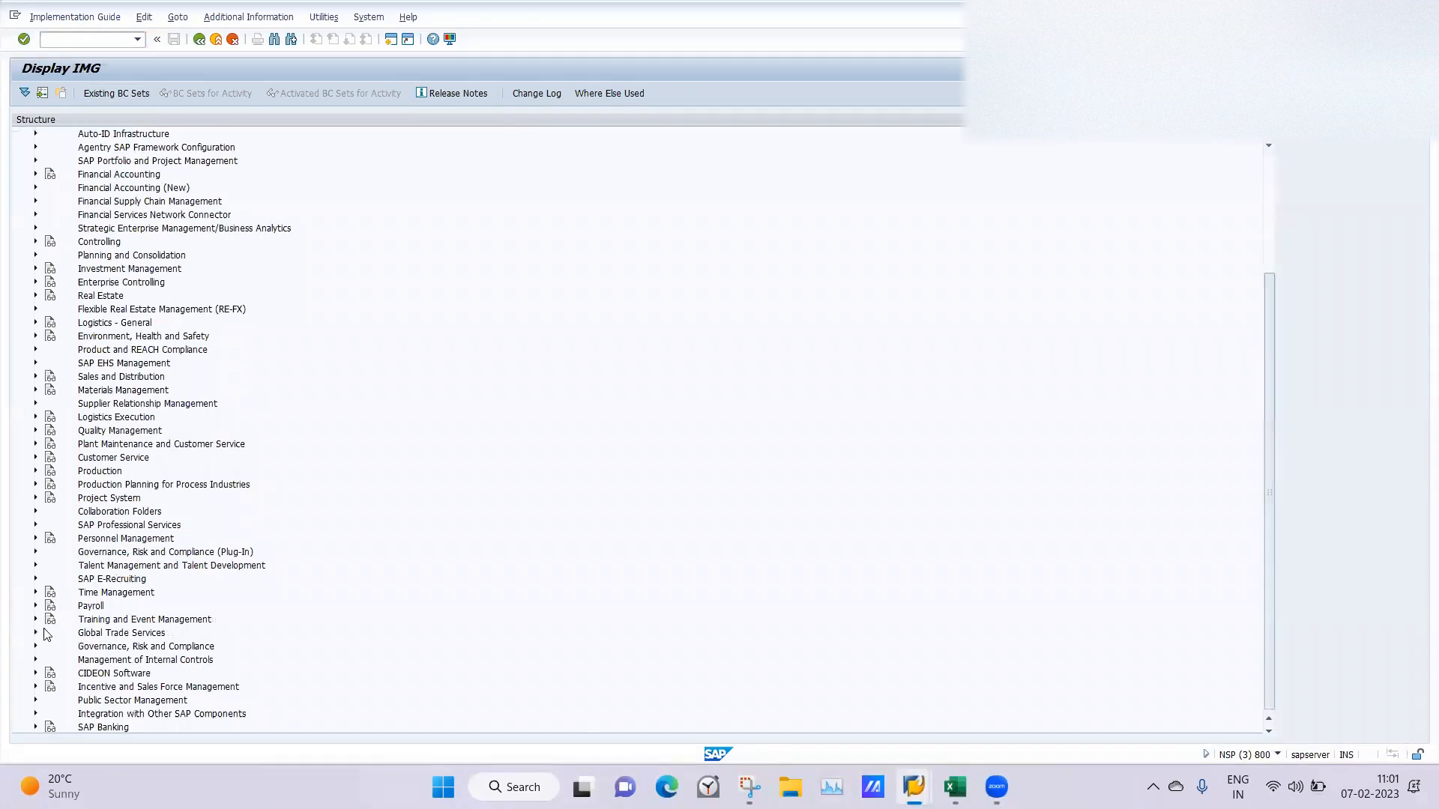
pyautogui.click(35, 539)
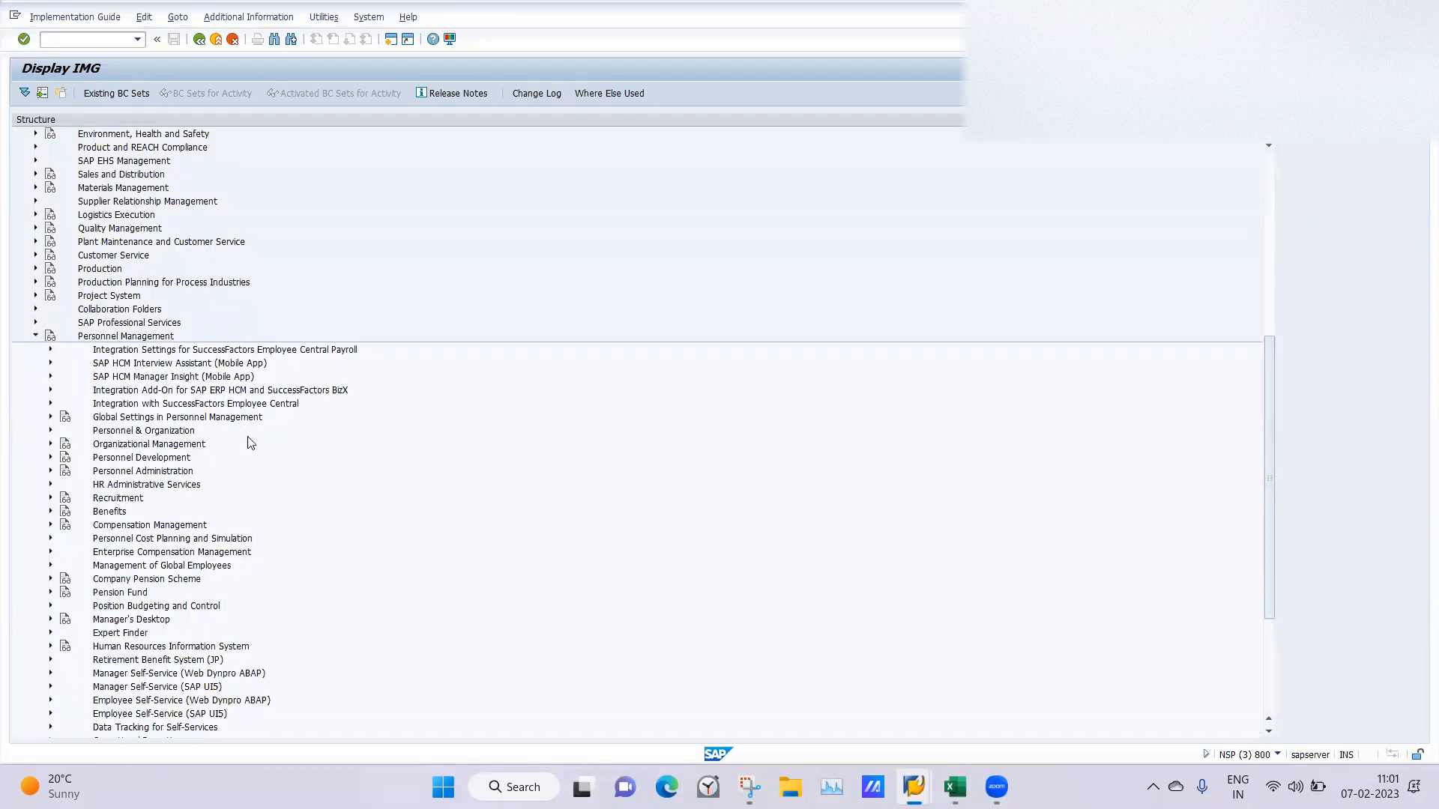
pyautogui.click(51, 472)
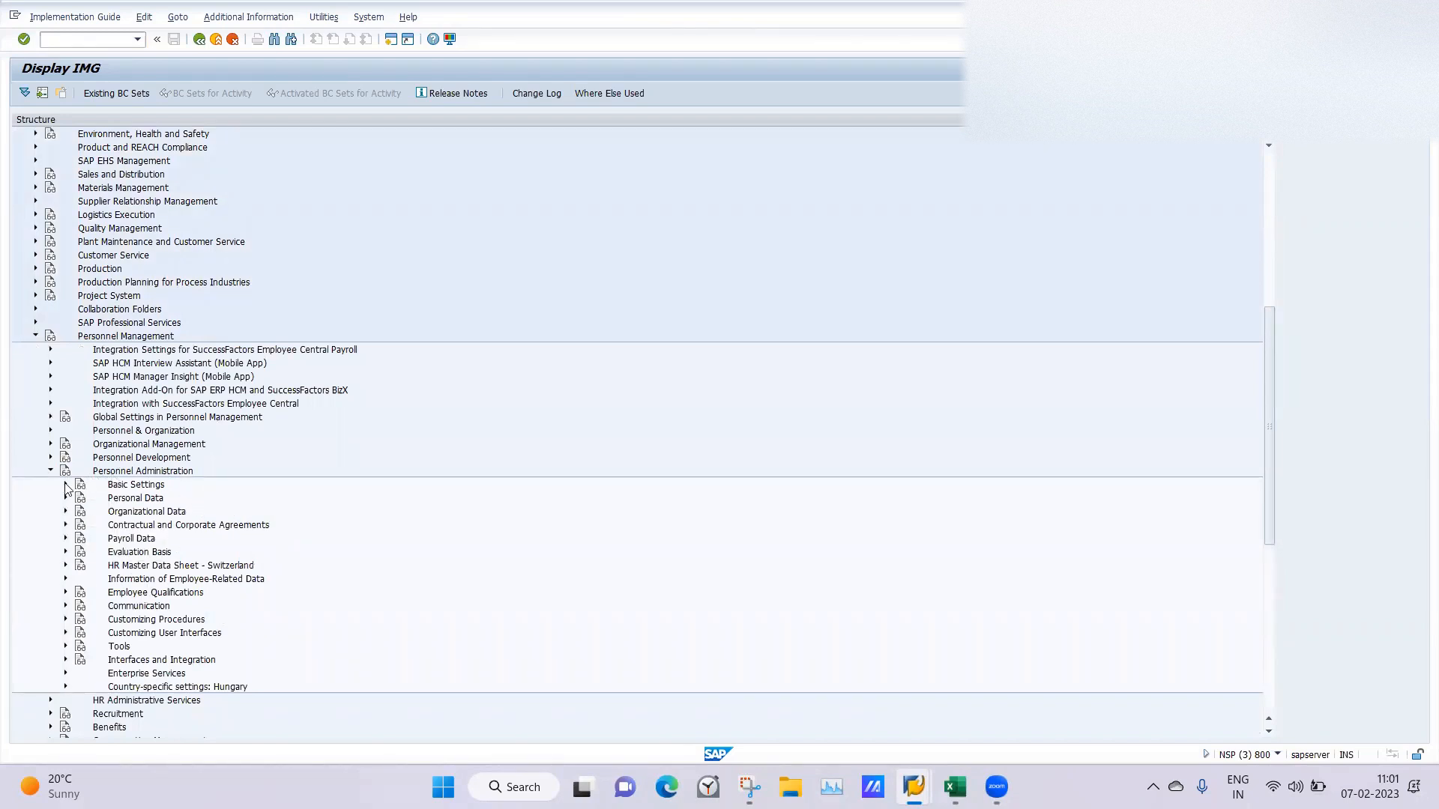
pyautogui.click(66, 620)
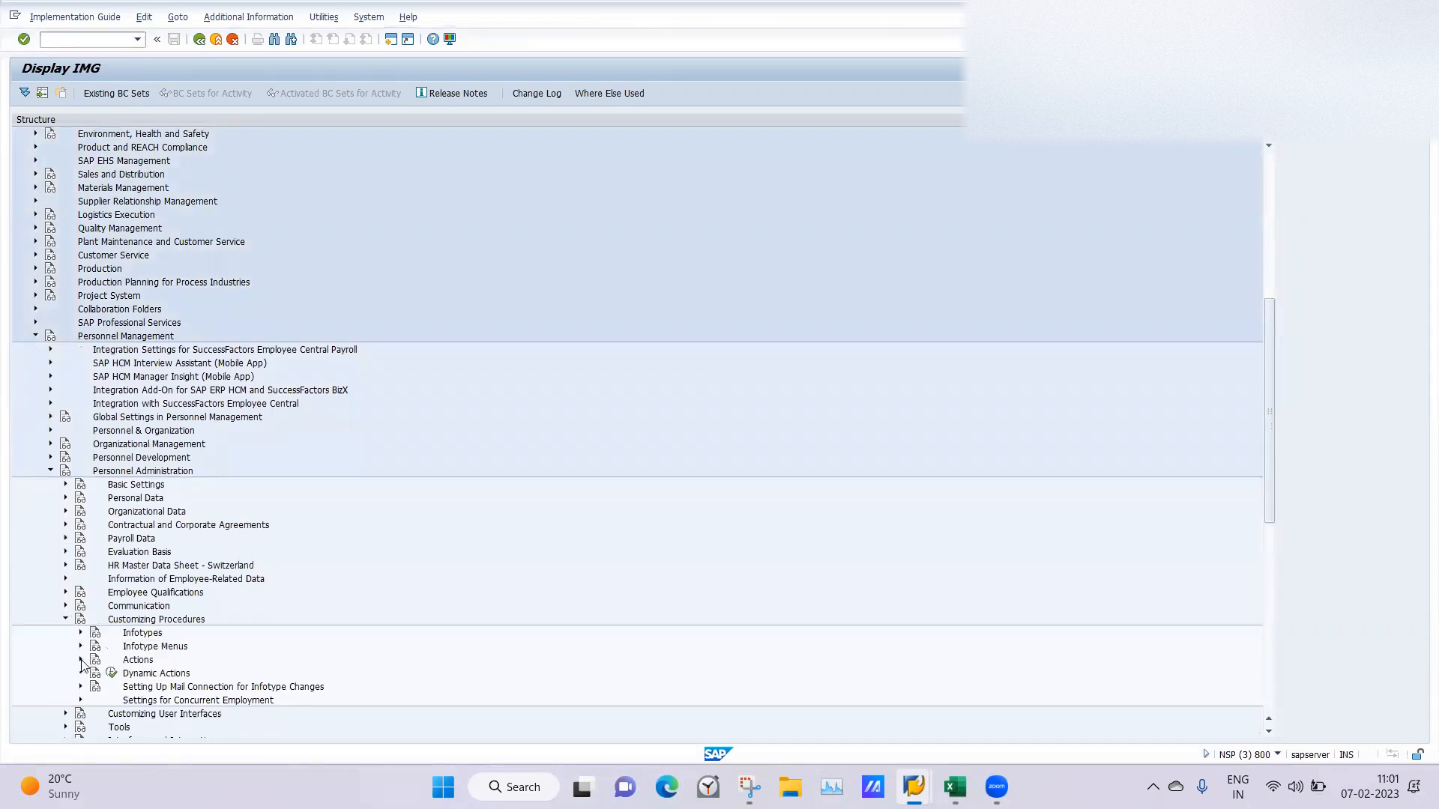
pyautogui.click(81, 660)
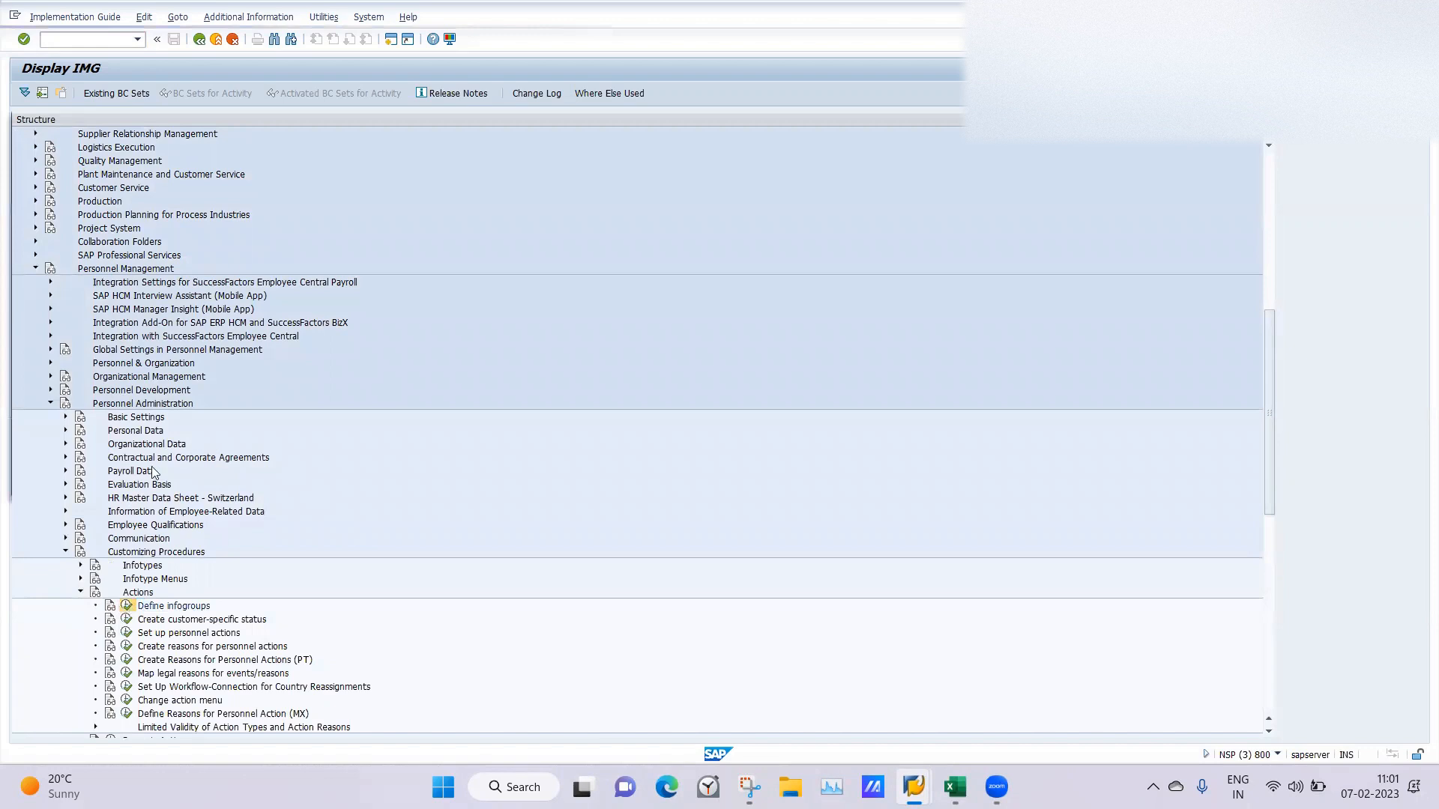
# Review the infotypes listed for info group 06 under Define infogroups, and leave the activity.
pyautogui.doubleClick(63, 208)
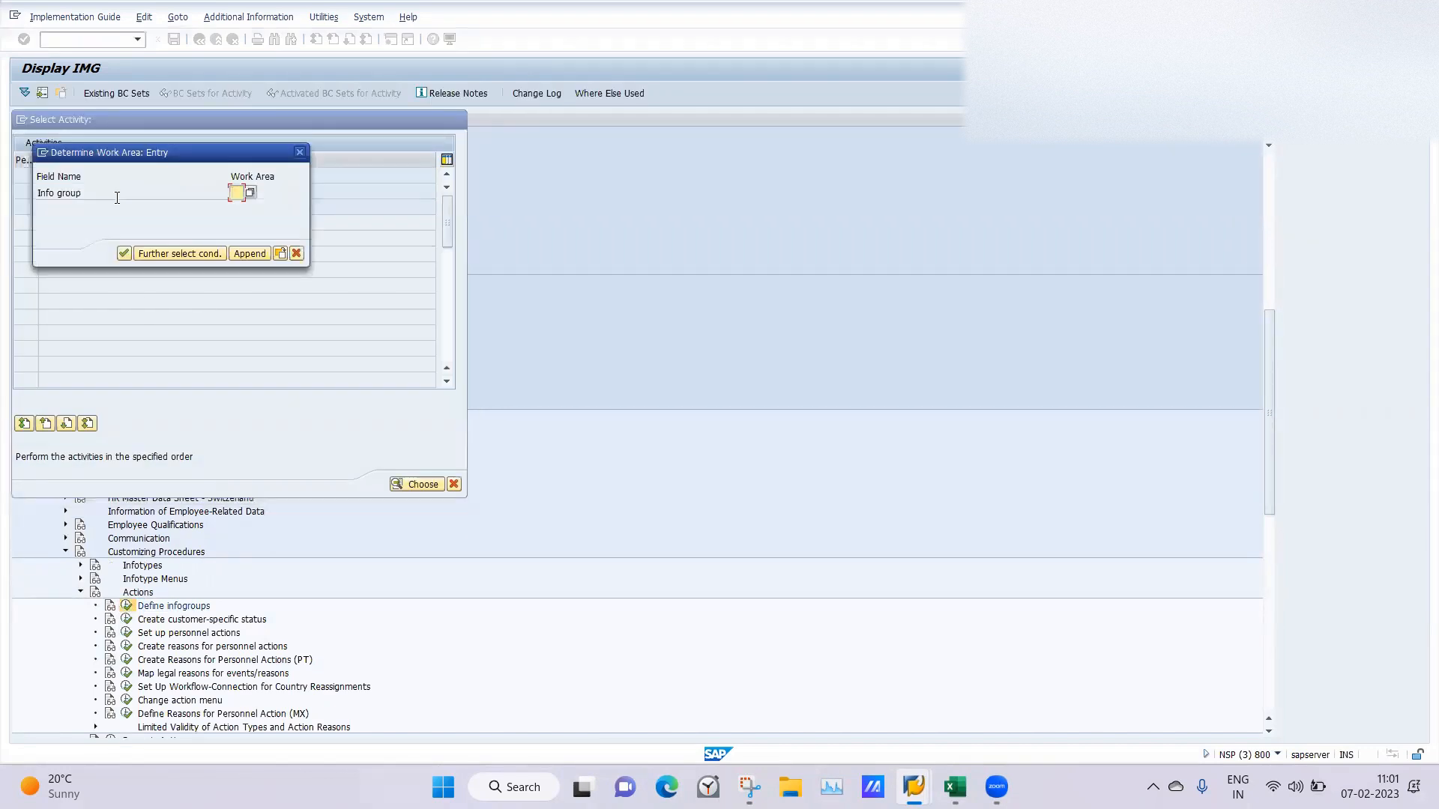
pyautogui.press('space')
pyautogui.click(237, 208)
pyautogui.press('Return')
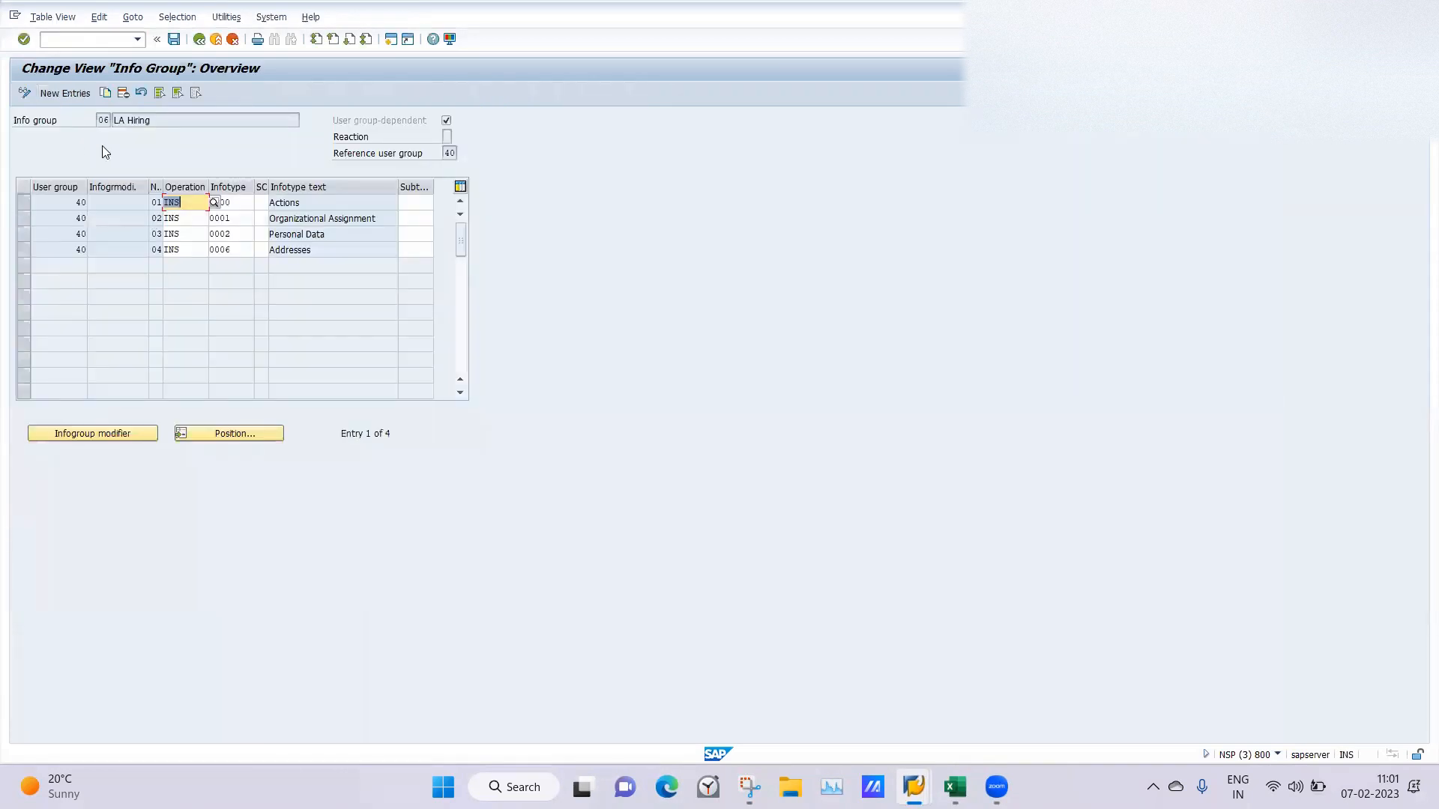
pyautogui.click(280, 230)
pyautogui.click(199, 39)
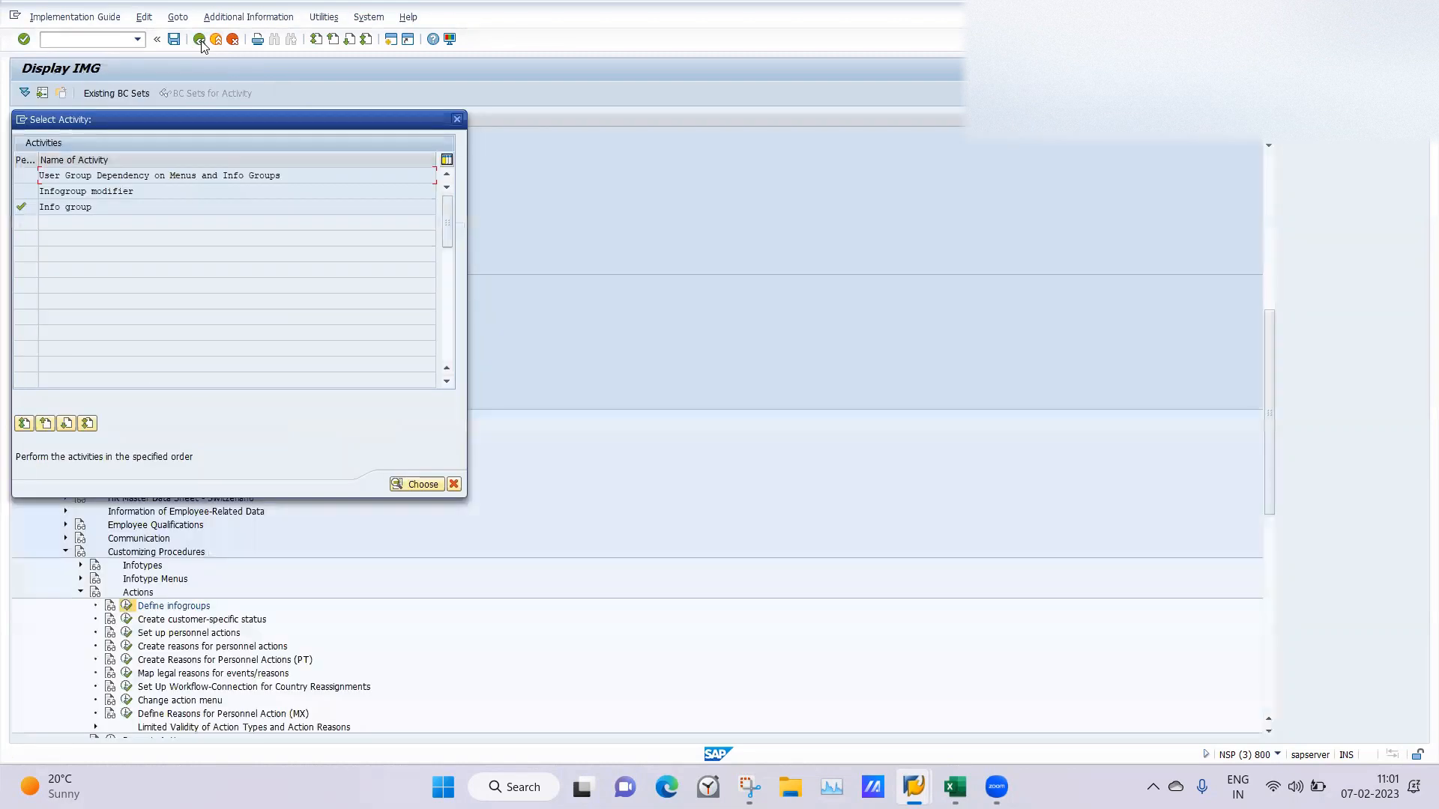
pyautogui.click(457, 119)
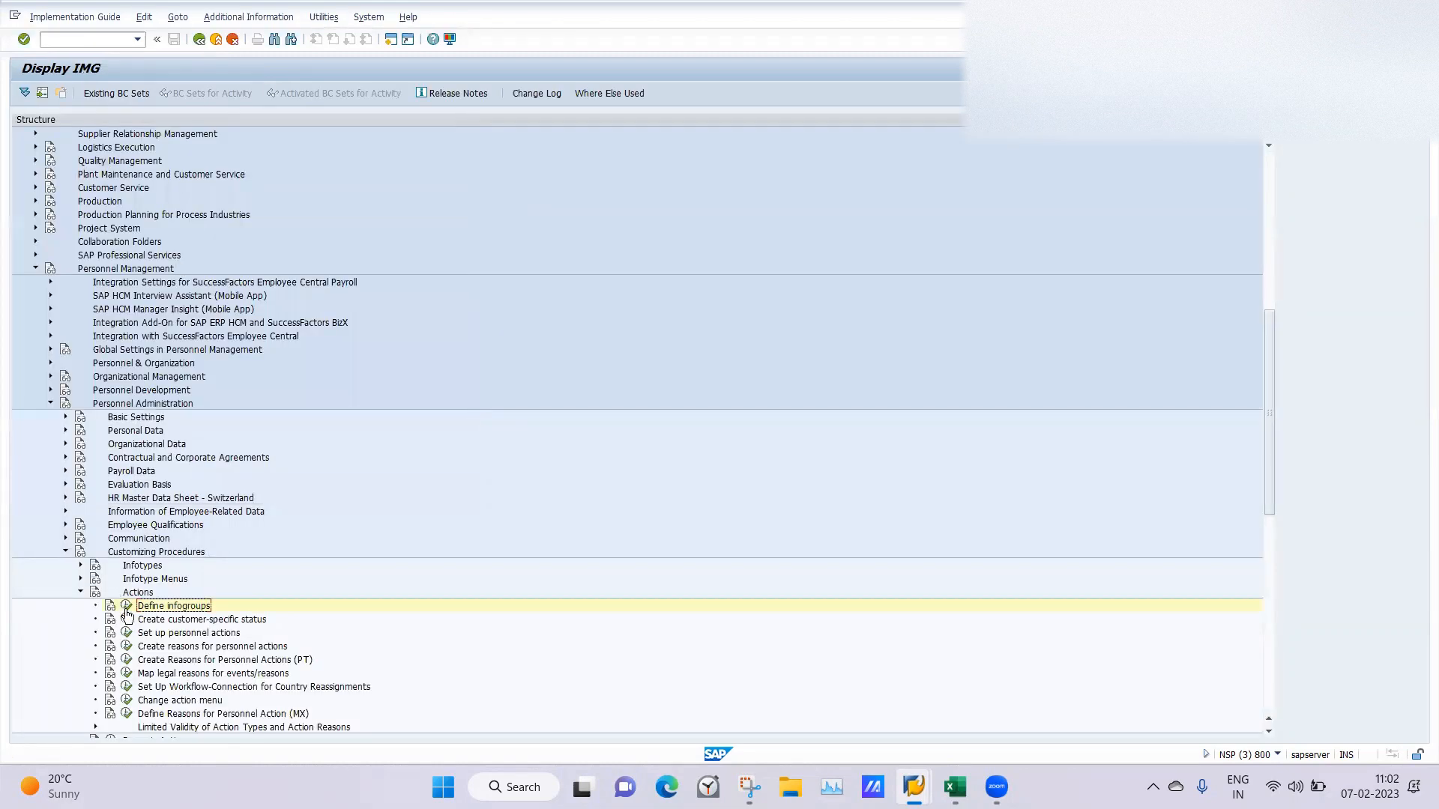
# Review action type 22 in Personnel Action Types, and view the reasons for personnel actions.
pyautogui.click(129, 633)
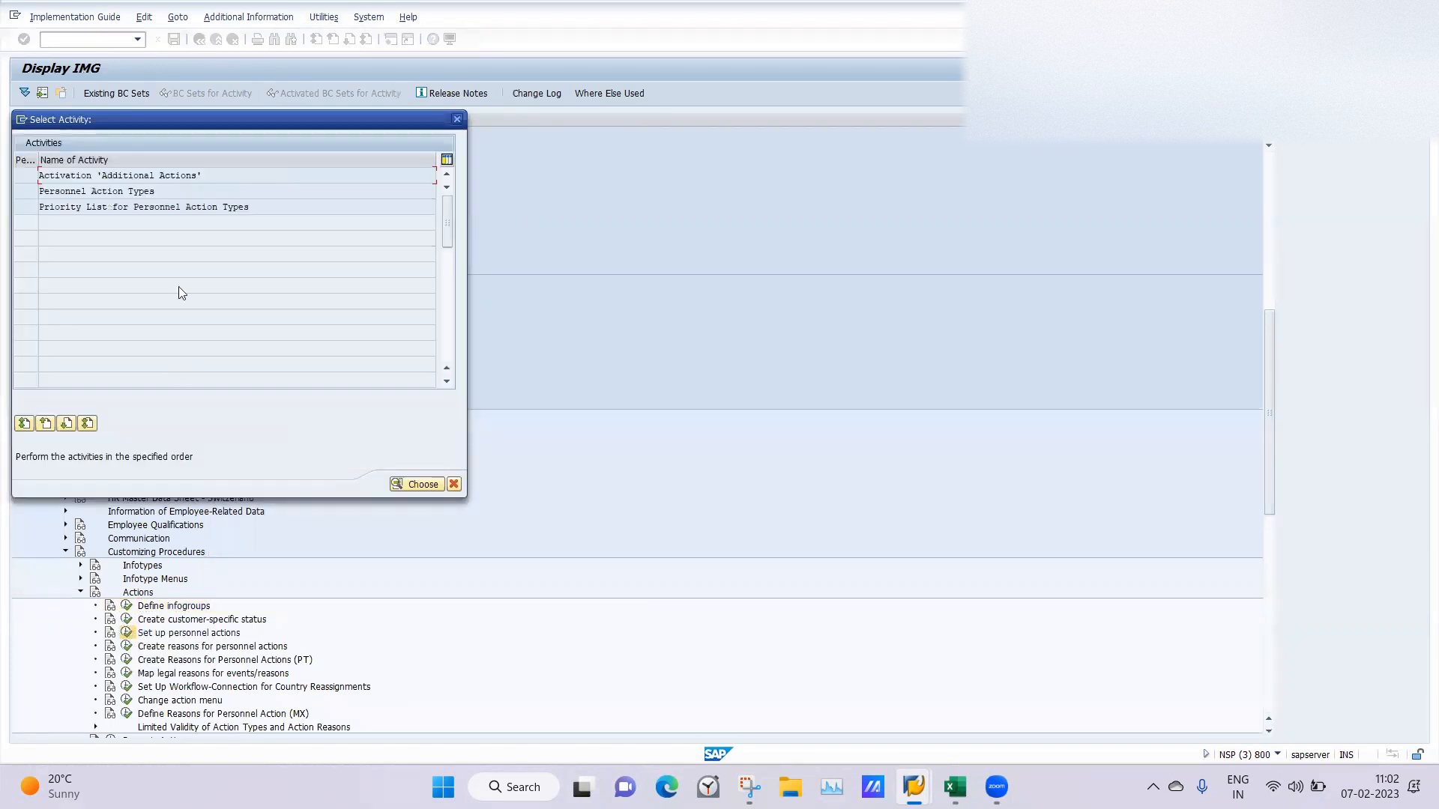
pyautogui.doubleClick(91, 192)
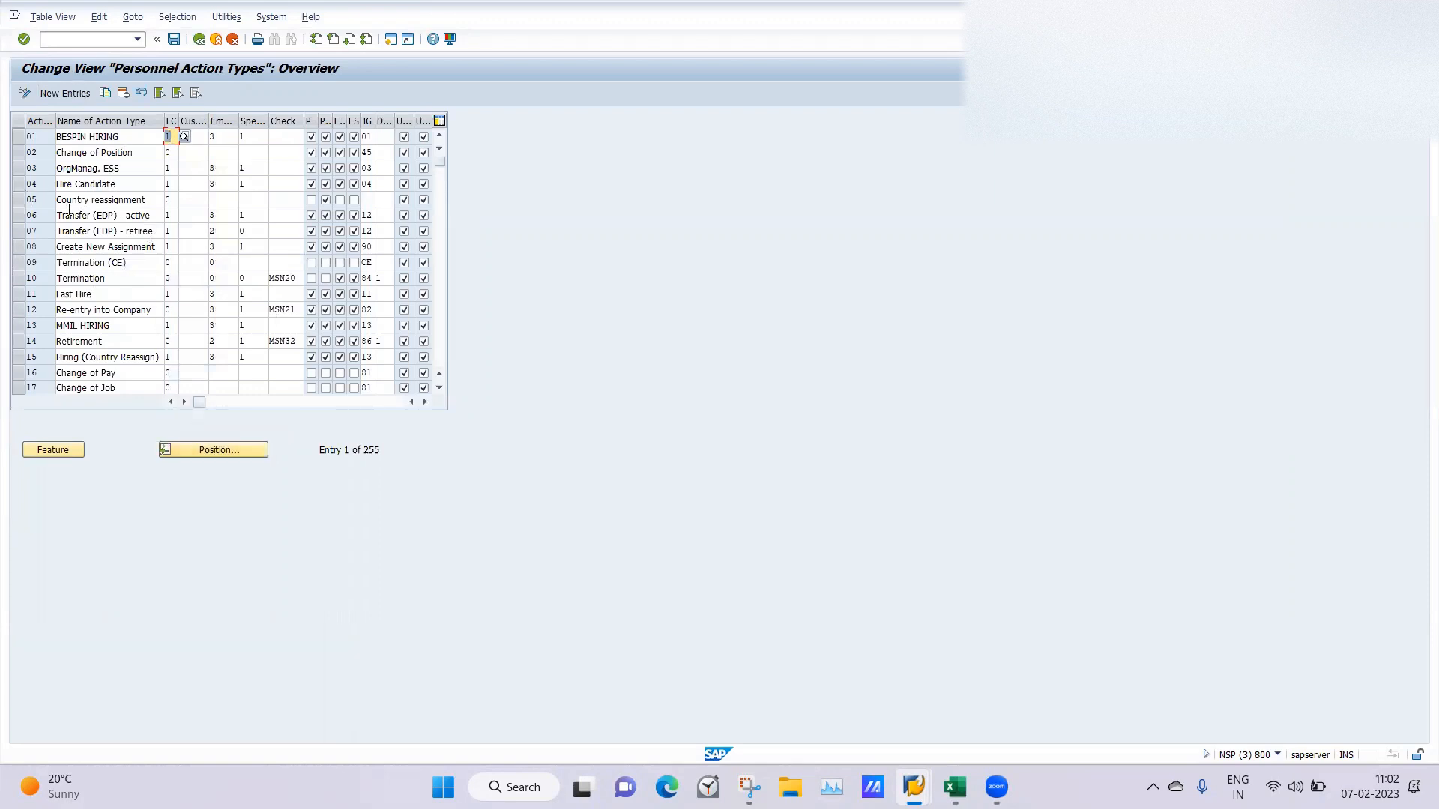
pyautogui.click(201, 444)
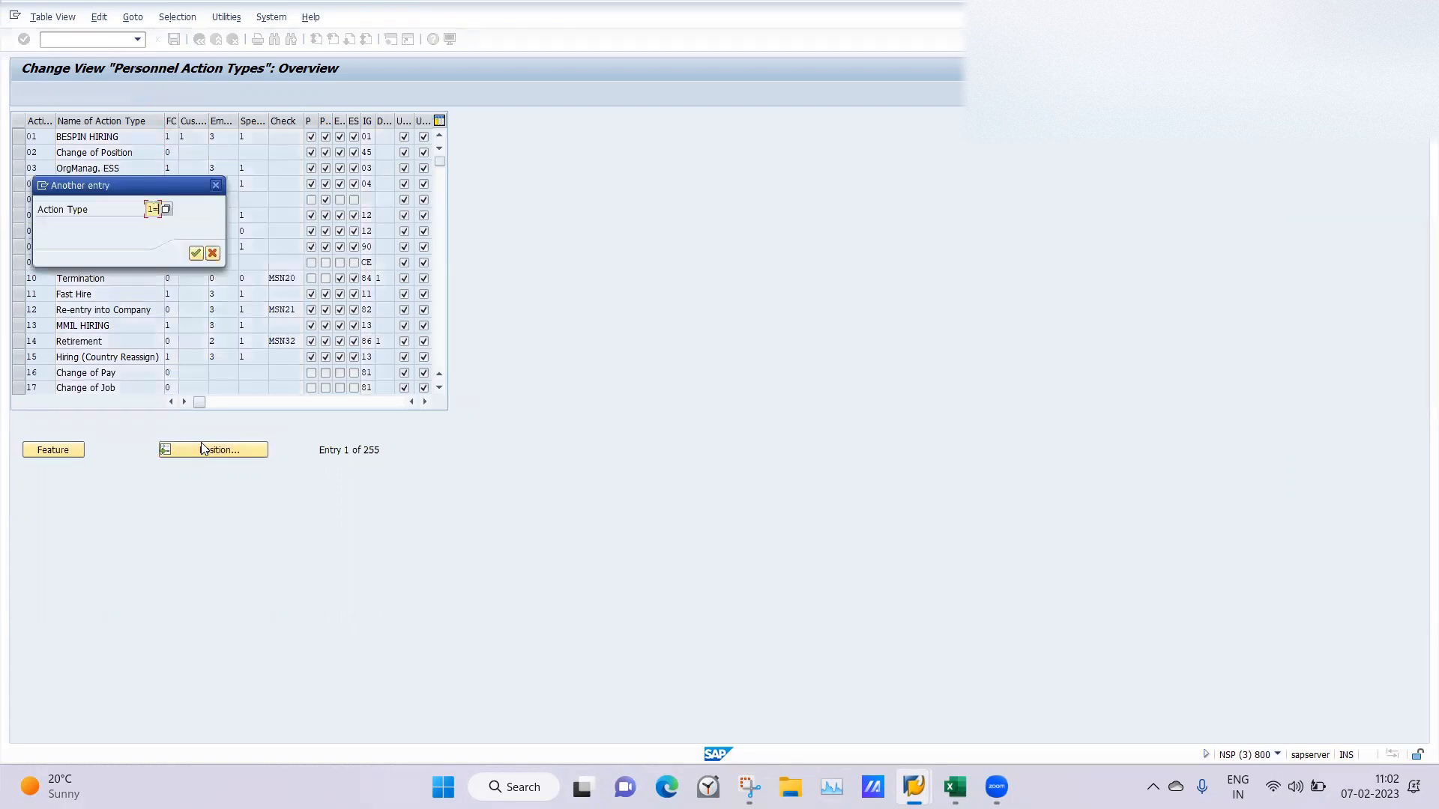
pyautogui.write('22')
pyautogui.press('Return')
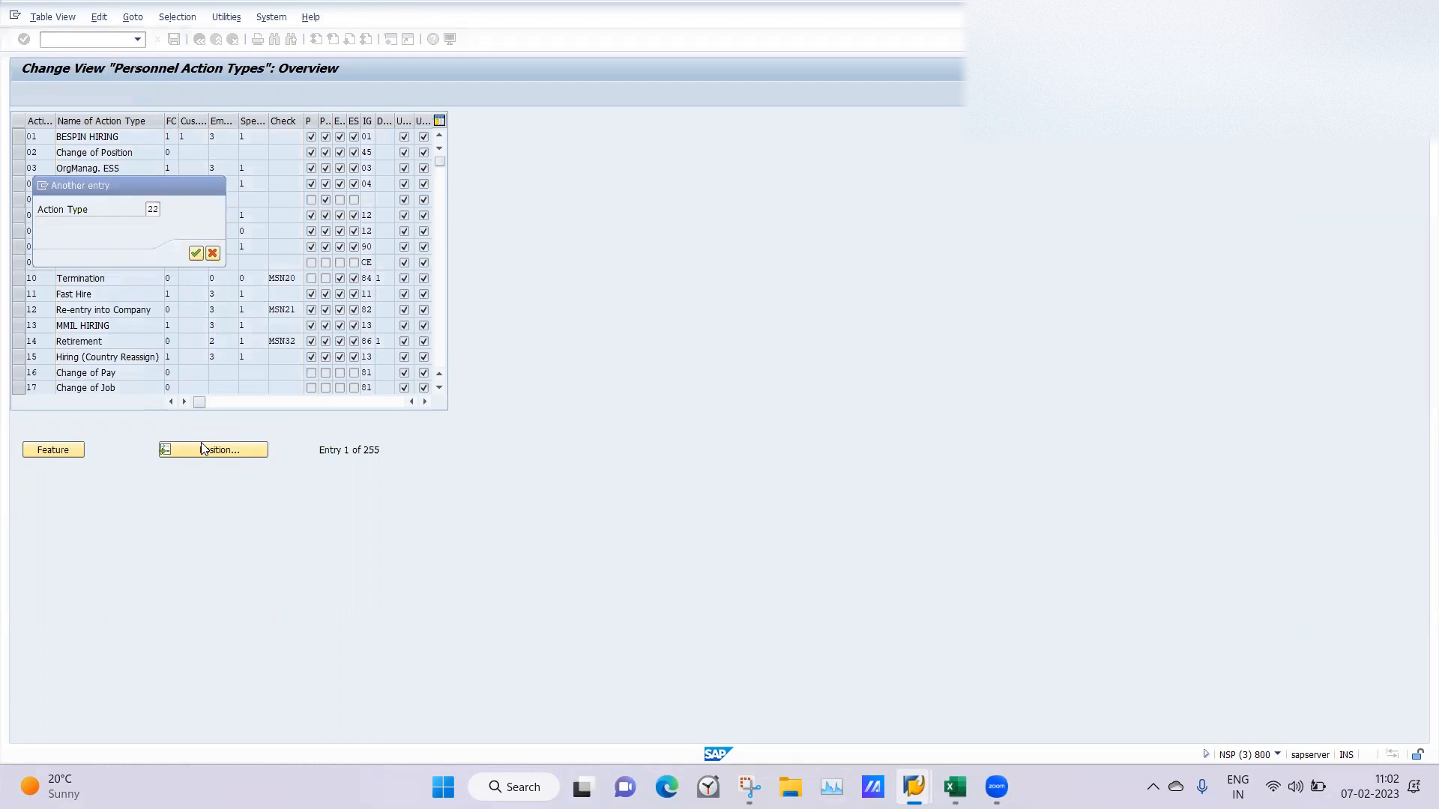
pyautogui.click(236, 136)
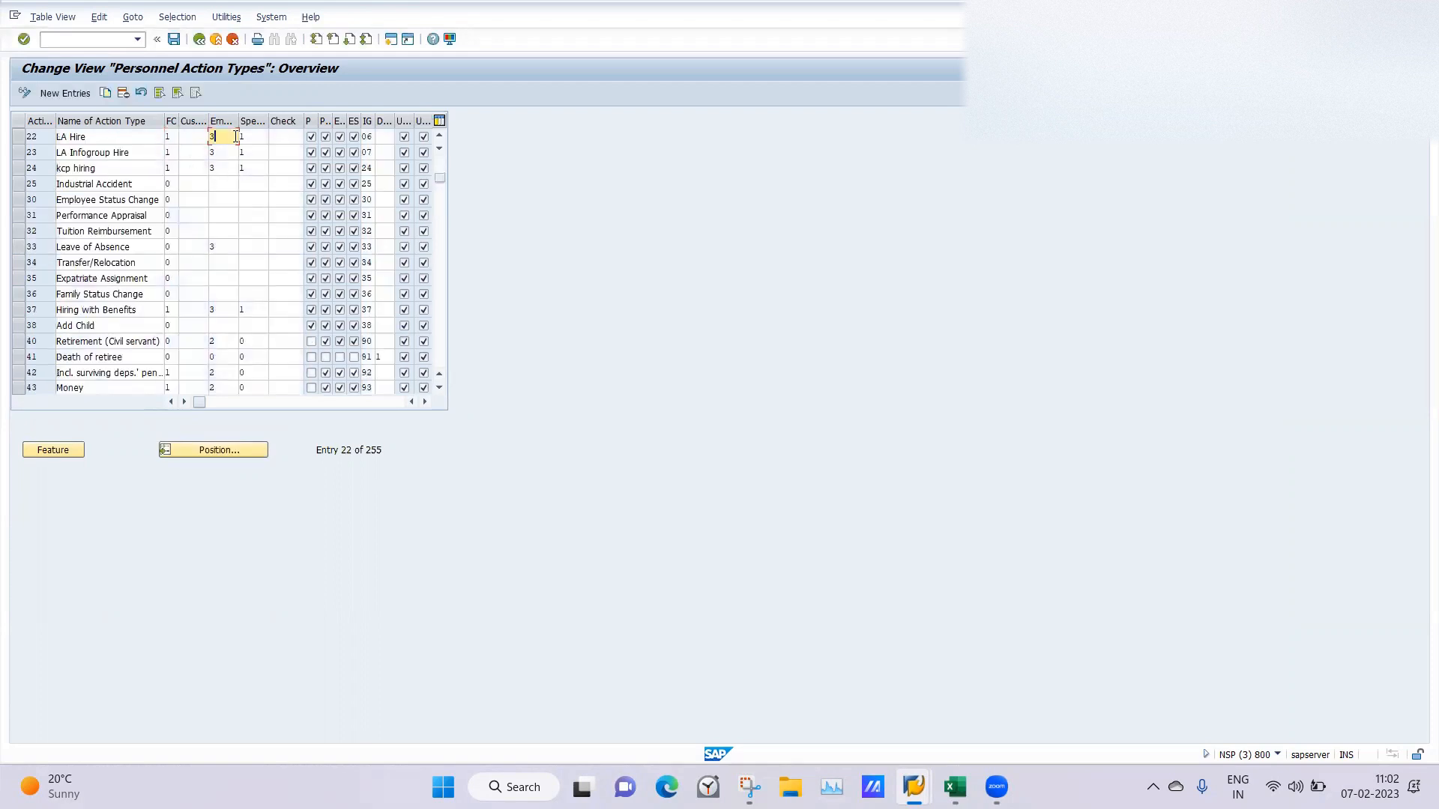
pyautogui.click(201, 42)
pyautogui.click(456, 119)
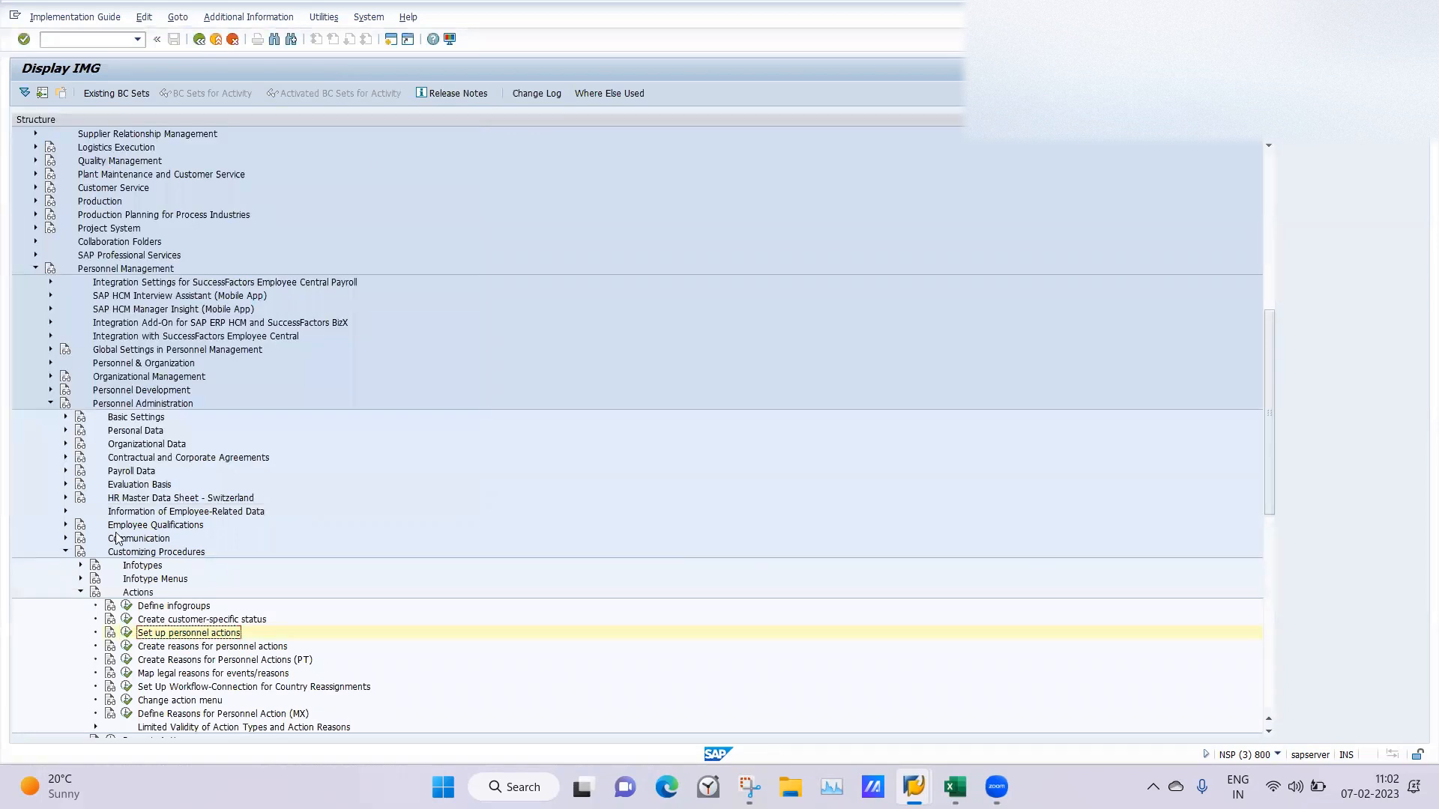
pyautogui.click(126, 646)
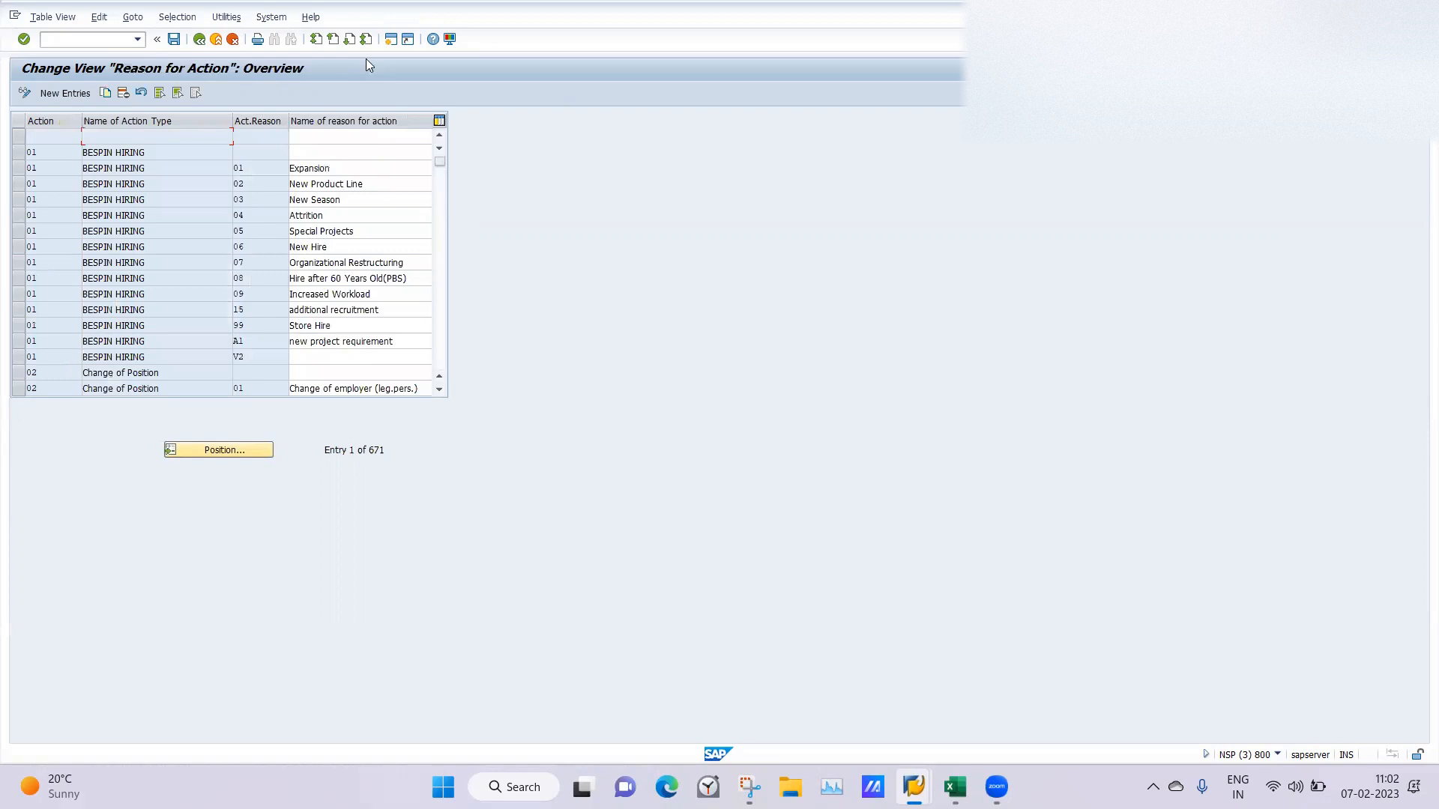
pyautogui.click(200, 42)
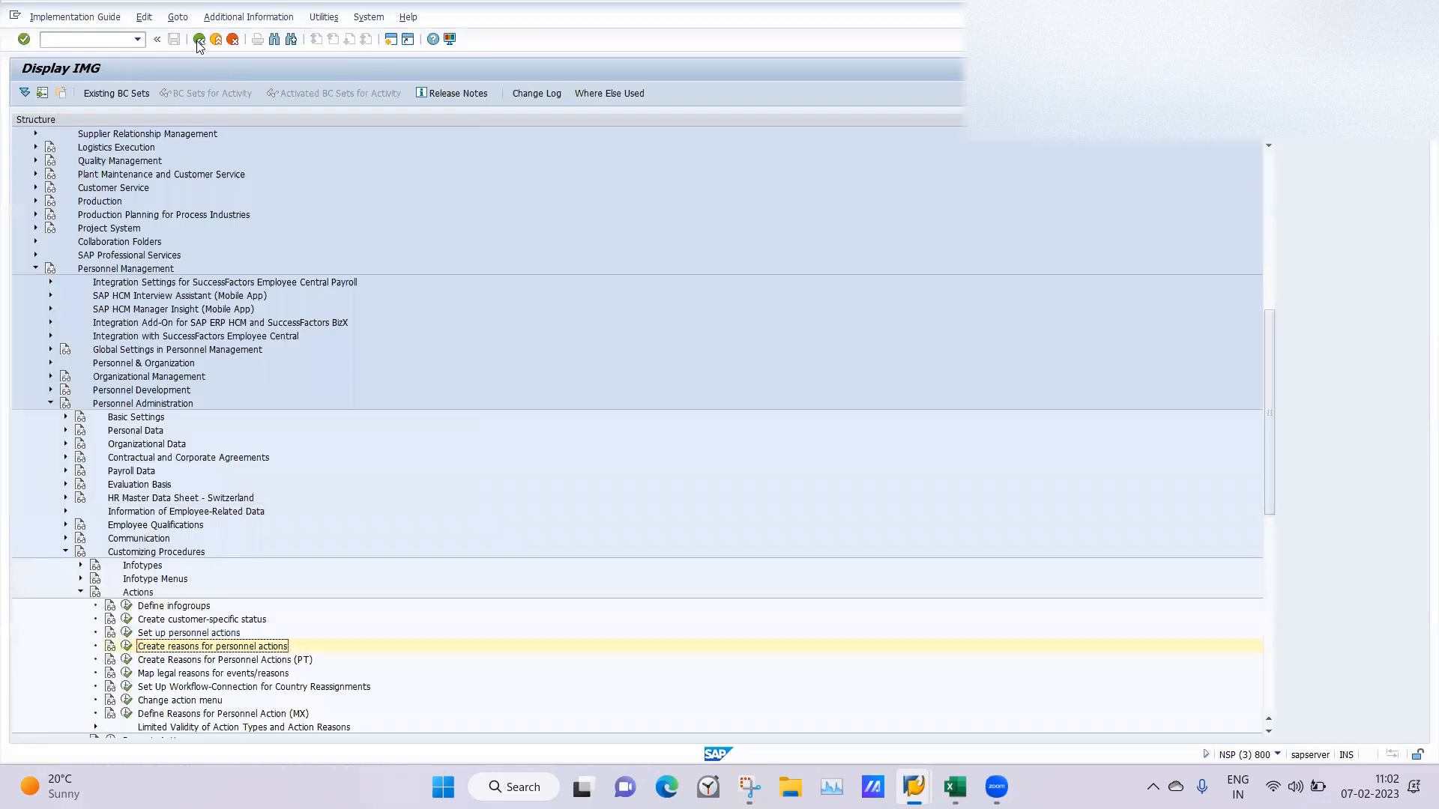
# Open the Action menu activity under Change action menu for menu 01.
pyautogui.click(1270, 733)
pyautogui.click(1269, 733)
pyautogui.click(1270, 733)
pyautogui.click(1269, 732)
pyautogui.click(1270, 733)
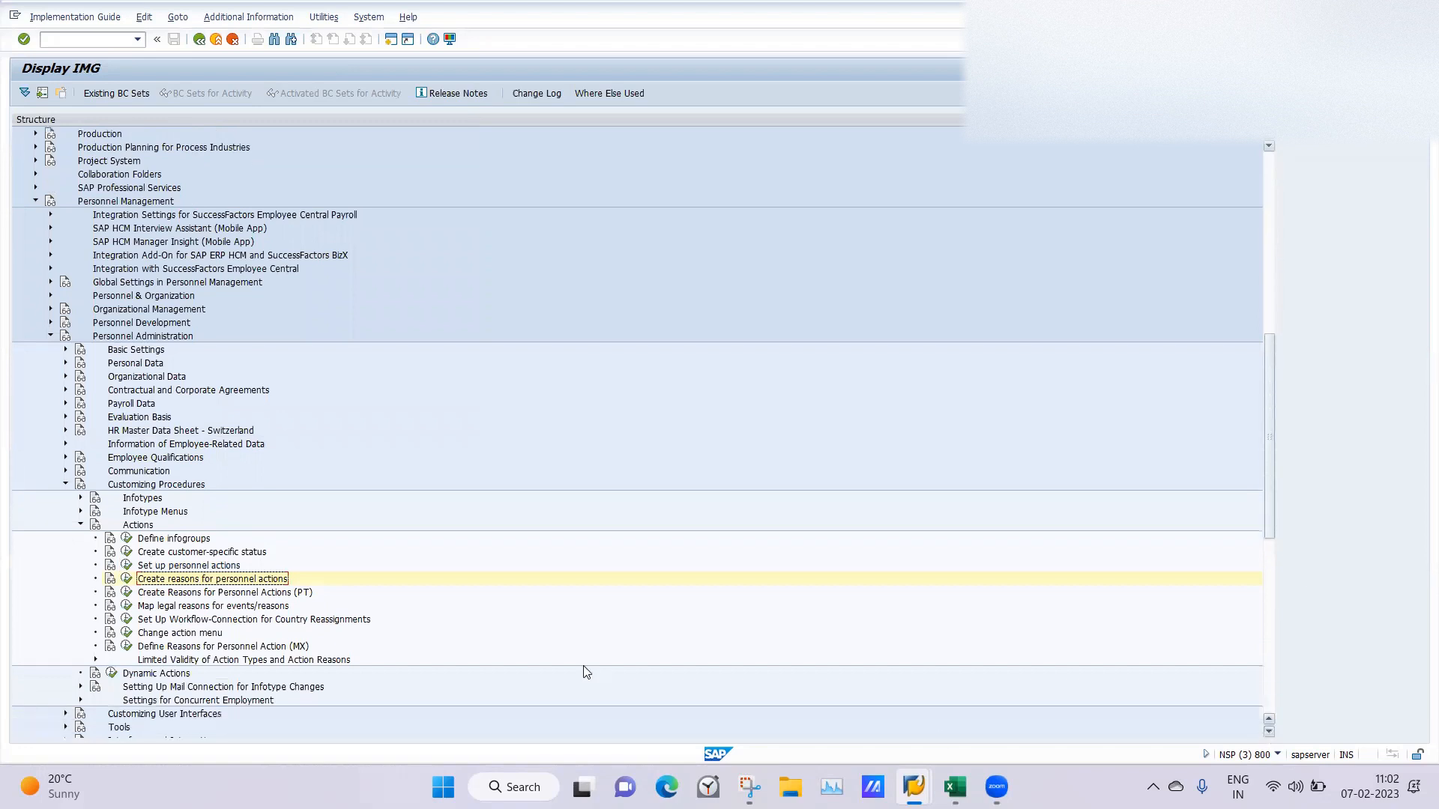
pyautogui.click(127, 633)
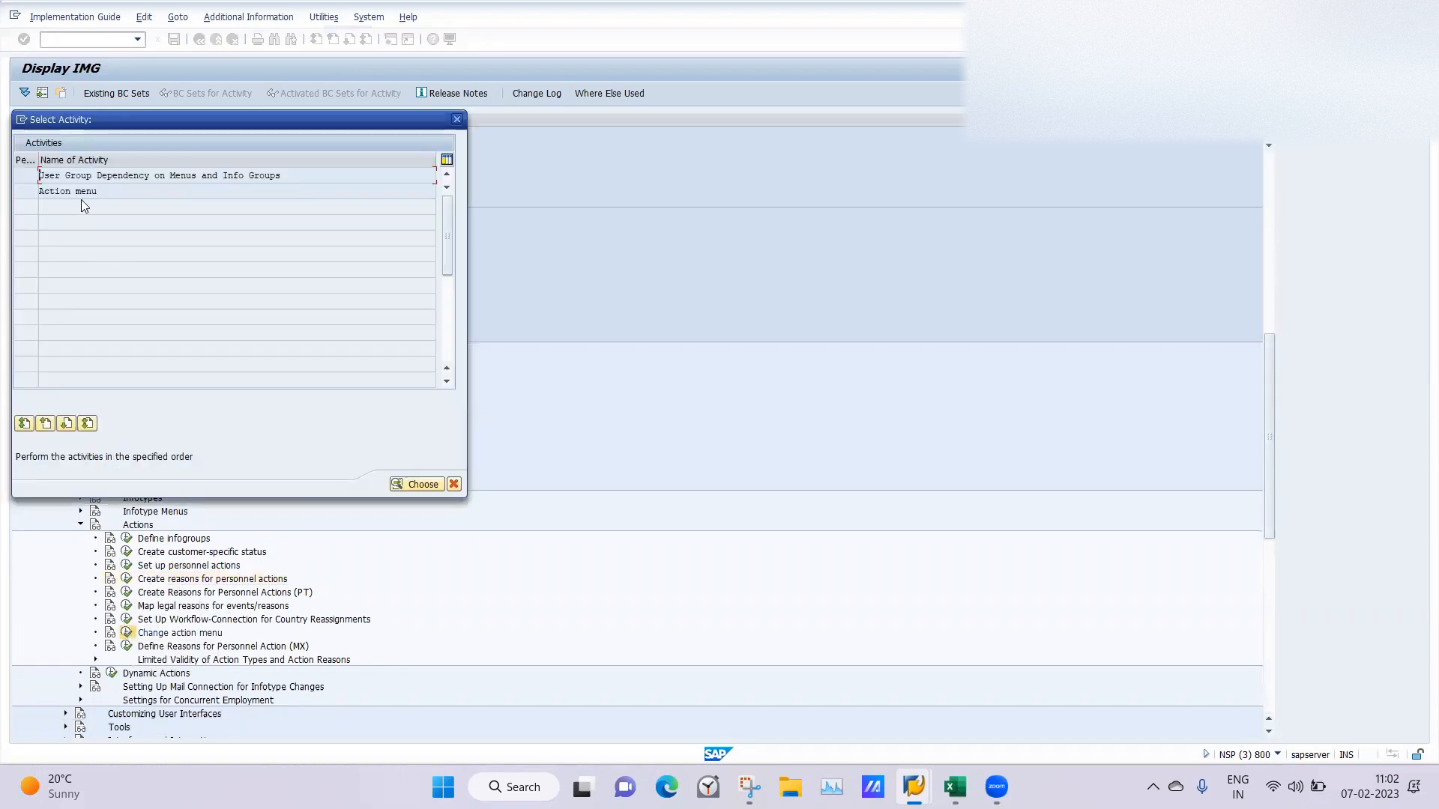
pyautogui.doubleClick(79, 192)
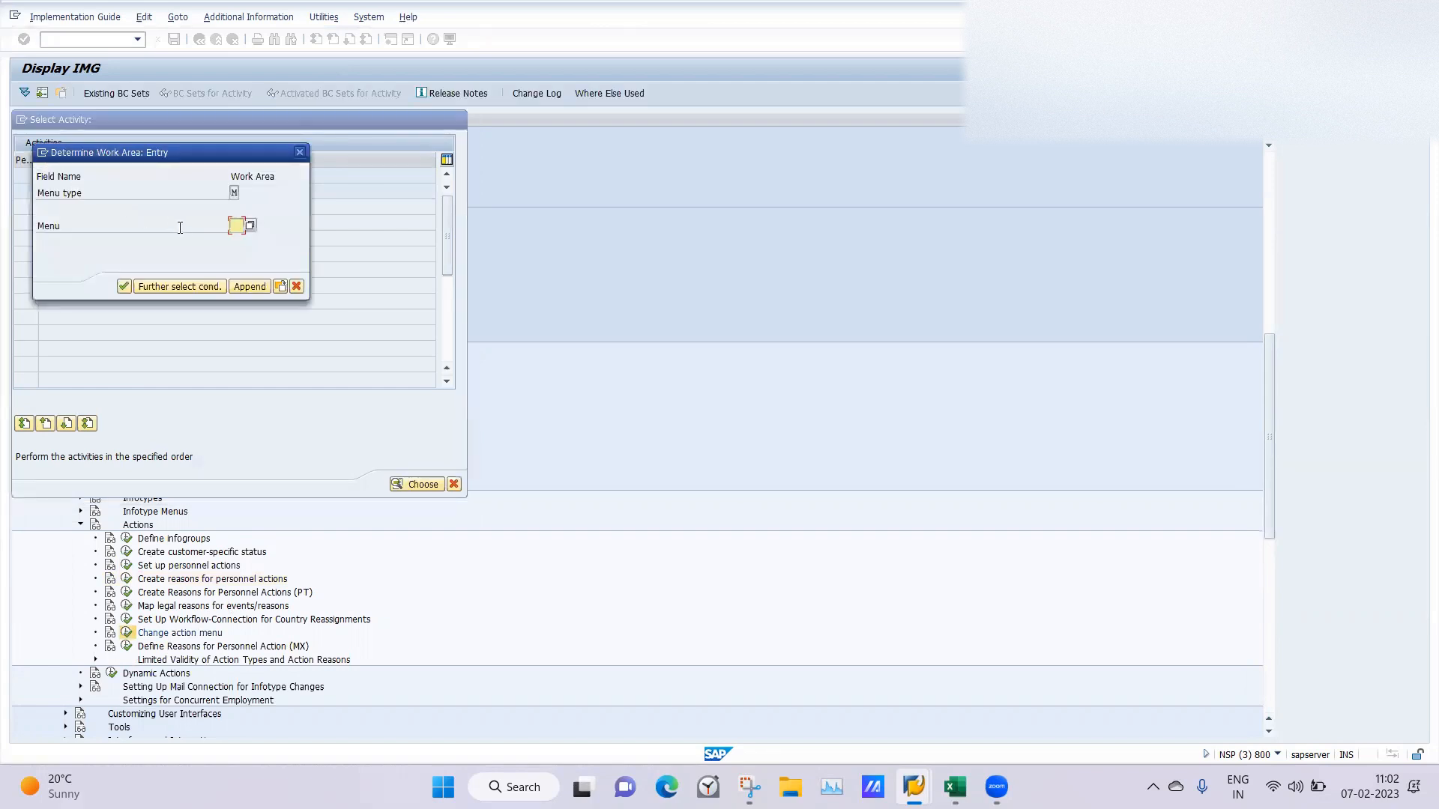
pyautogui.press('space')
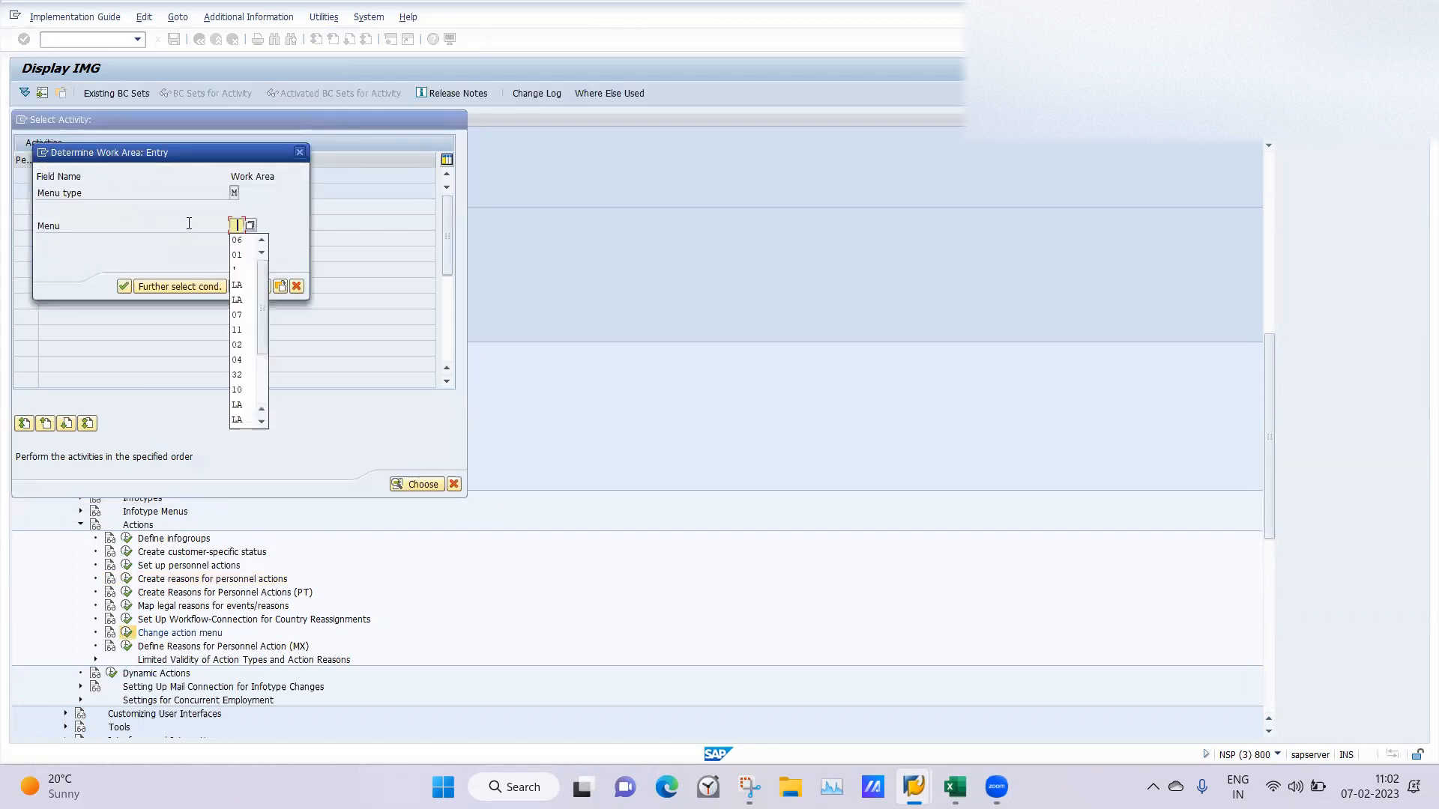
pyautogui.click(235, 225)
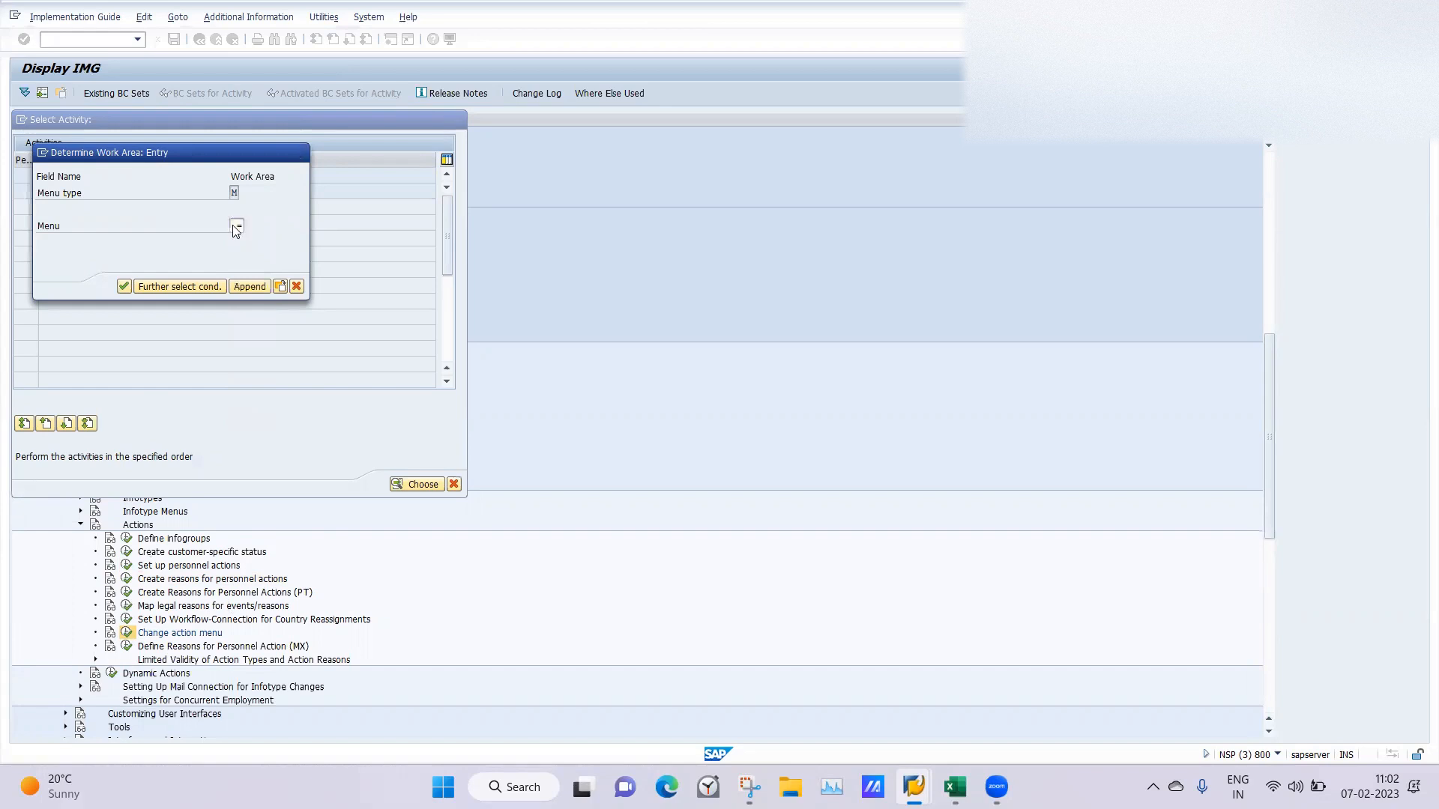
pyautogui.press('Return')
pyautogui.press('Return')
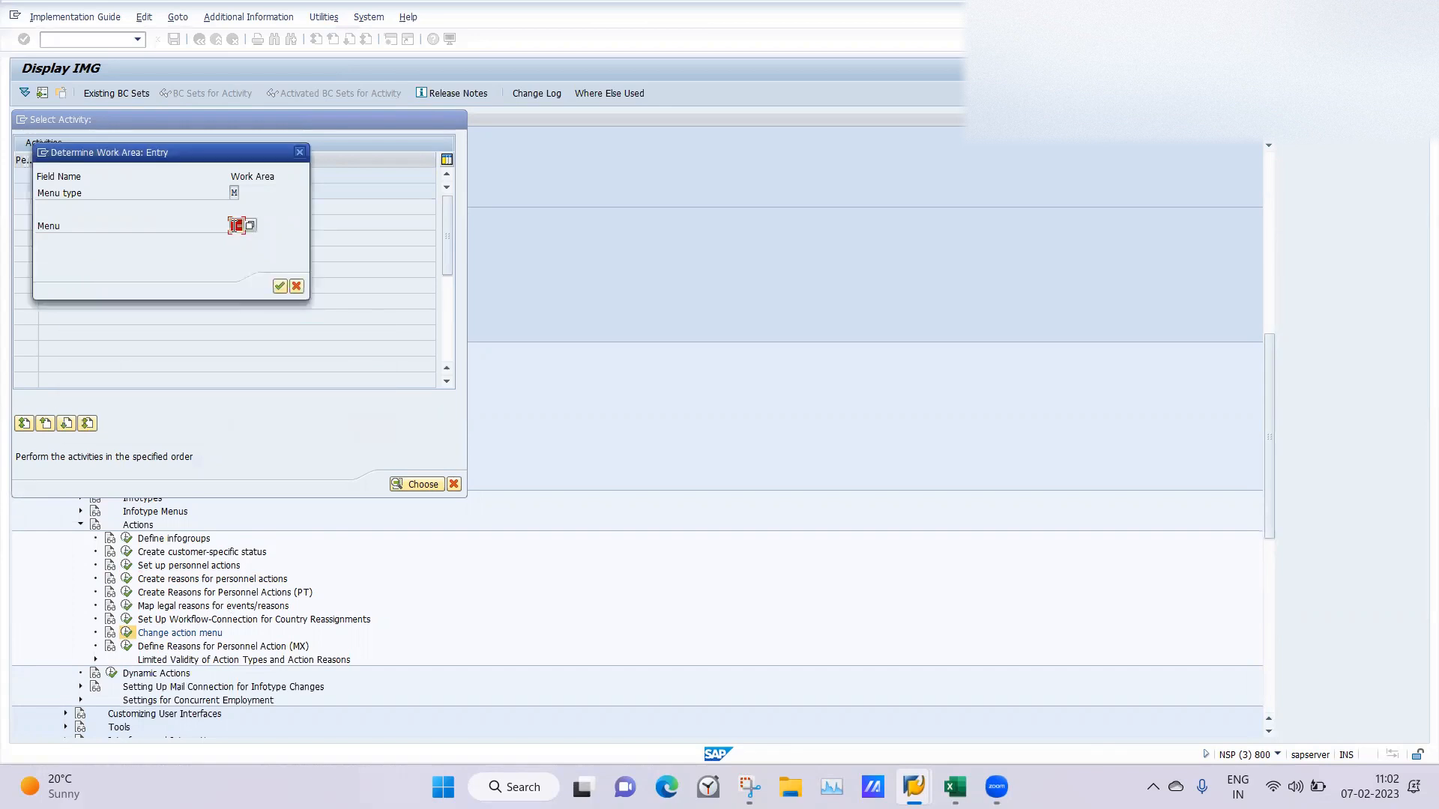
pyautogui.write('01')
pyautogui.press('Return')
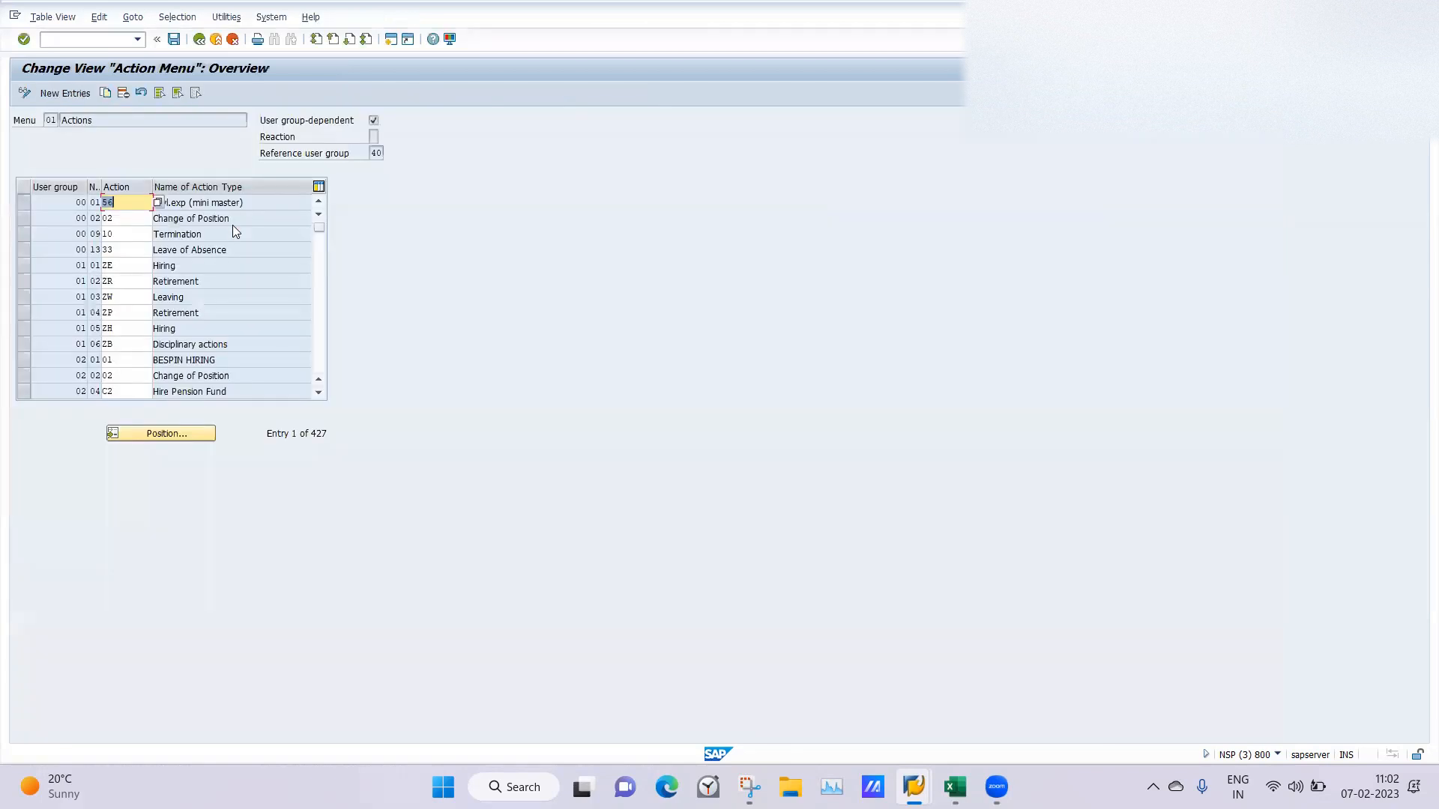
# Position the action menu at user group 40 and examine the actions assigned to it.
pyautogui.click(166, 434)
pyautogui.write('40')
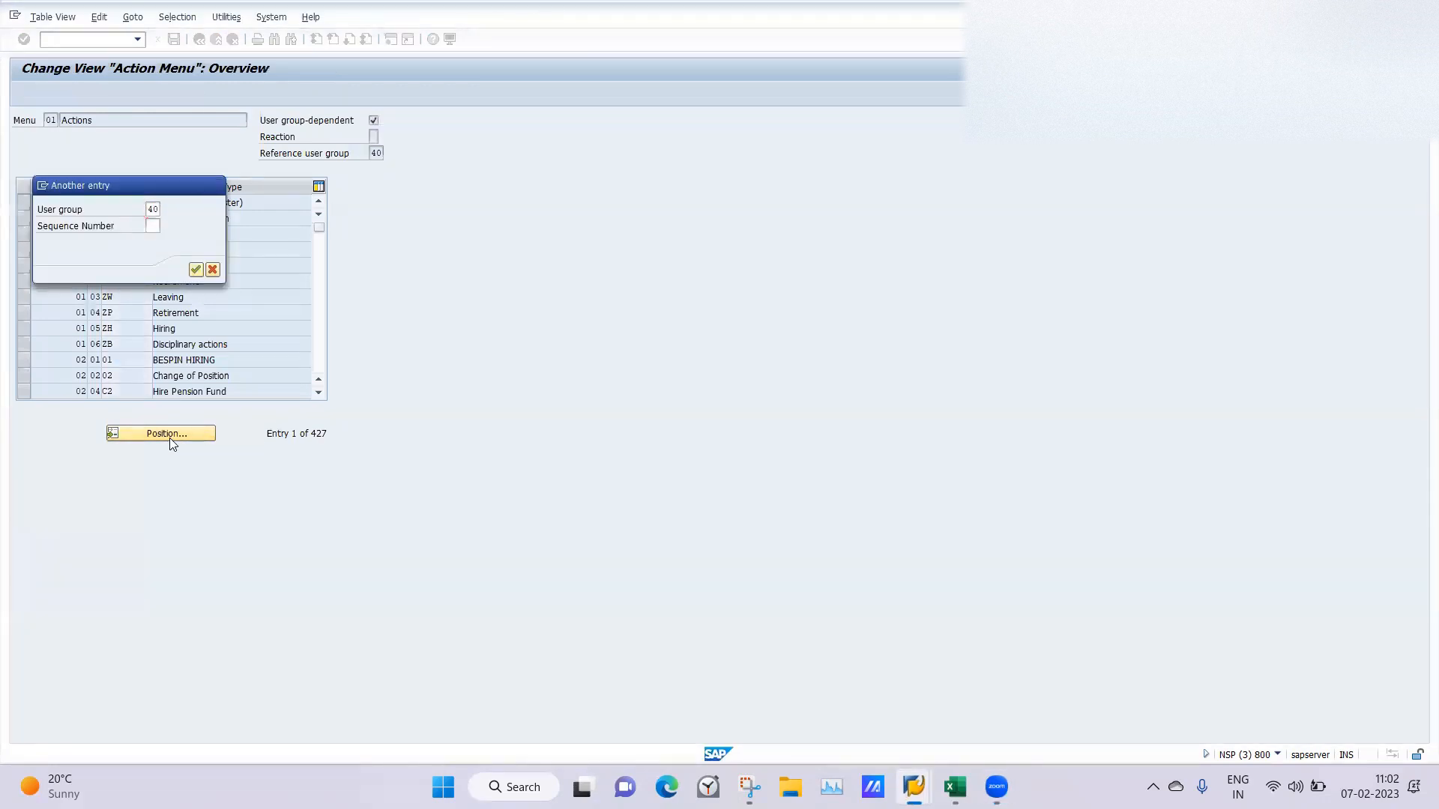
pyautogui.press('Return')
pyautogui.click(197, 233)
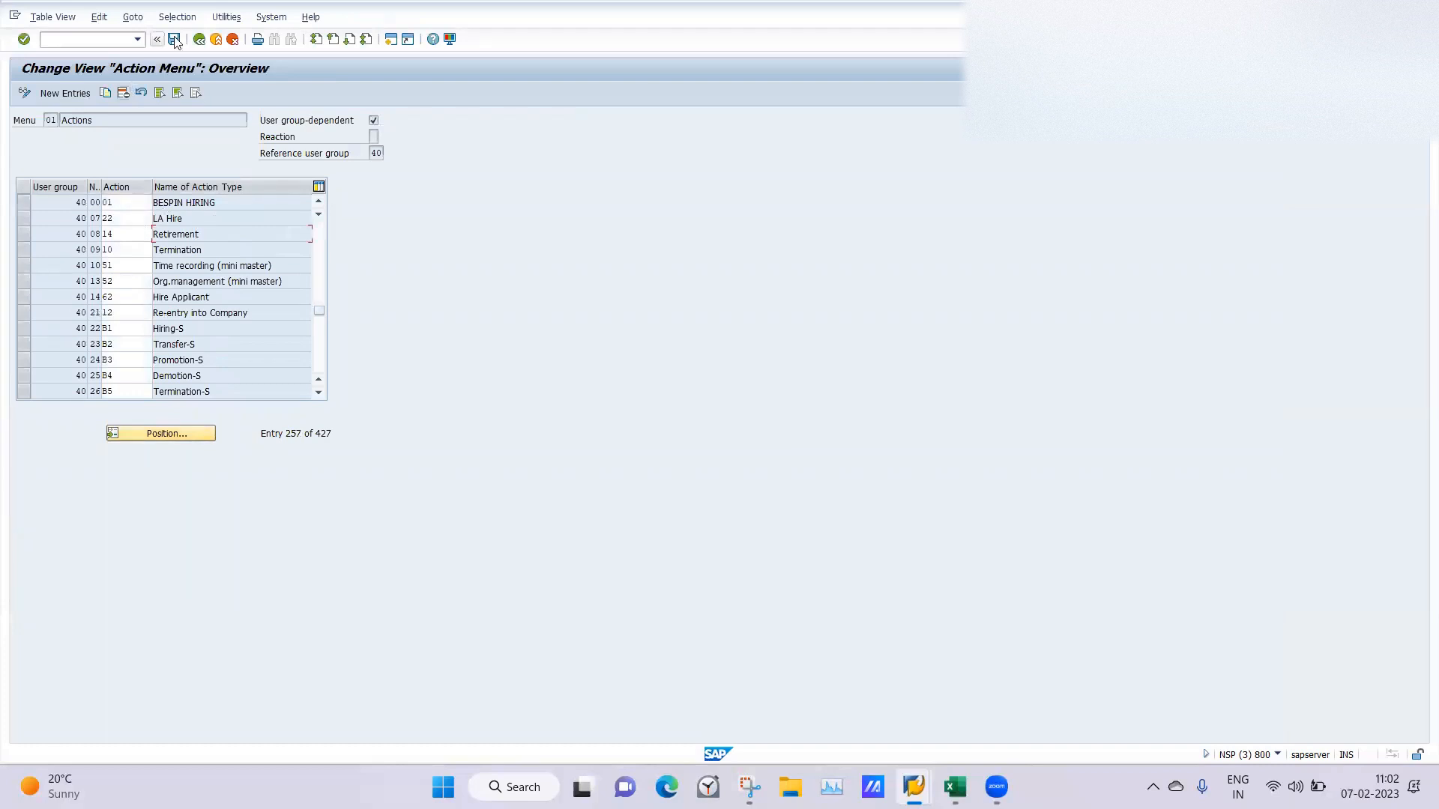
# Leave the action menu activity and examine the LA Hire entry, action type 22, in Personnel Action Types.
pyautogui.click(200, 39)
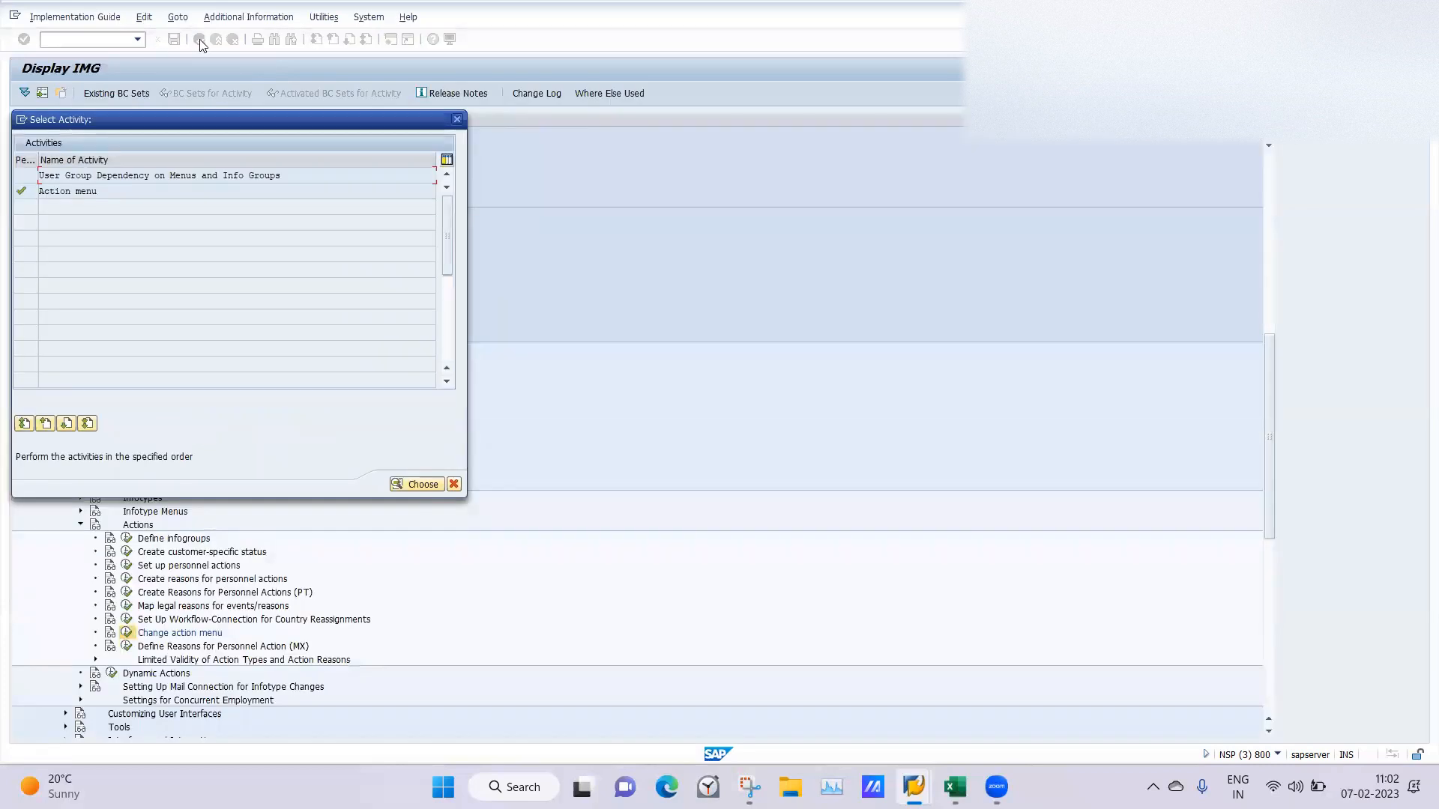
pyautogui.click(460, 120)
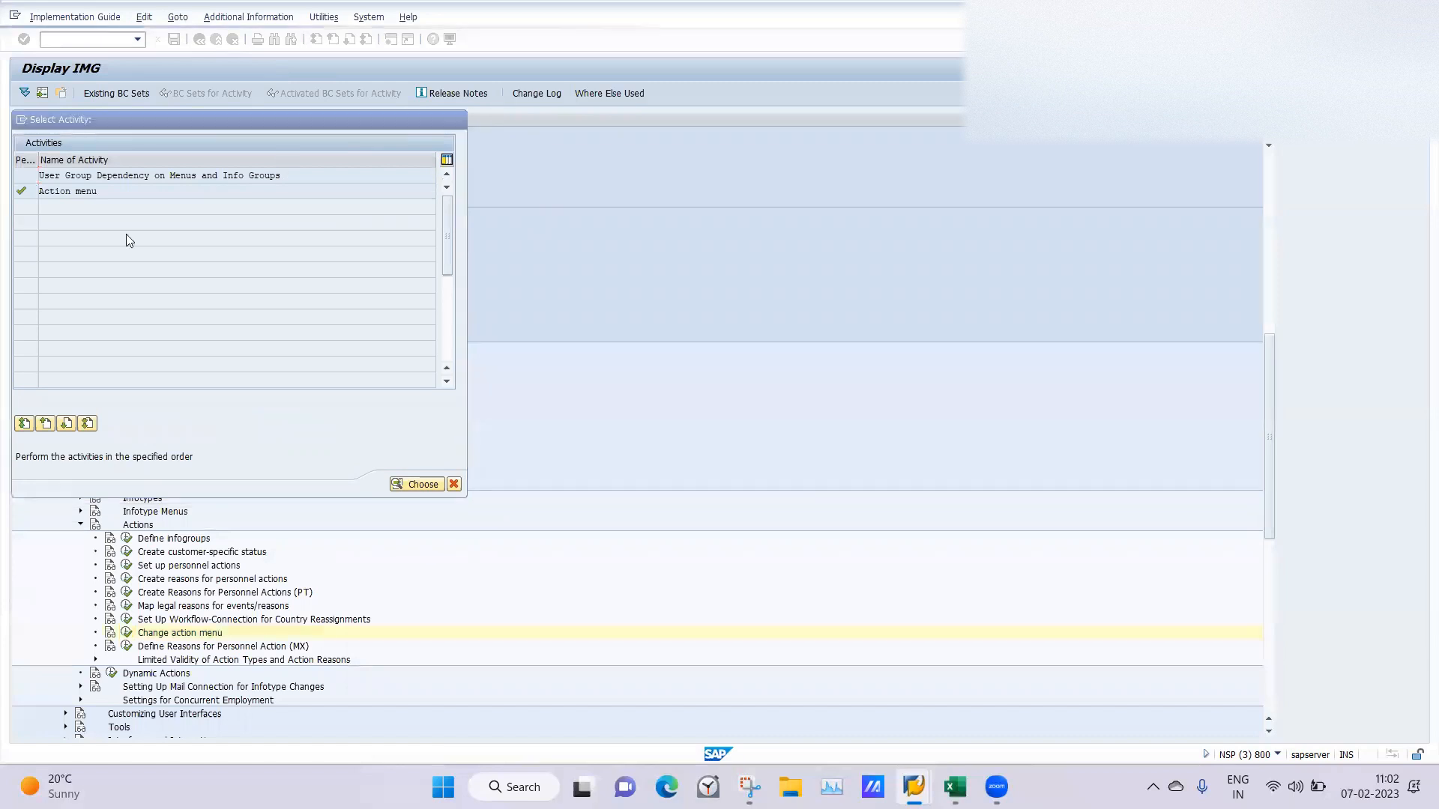
pyautogui.click(126, 567)
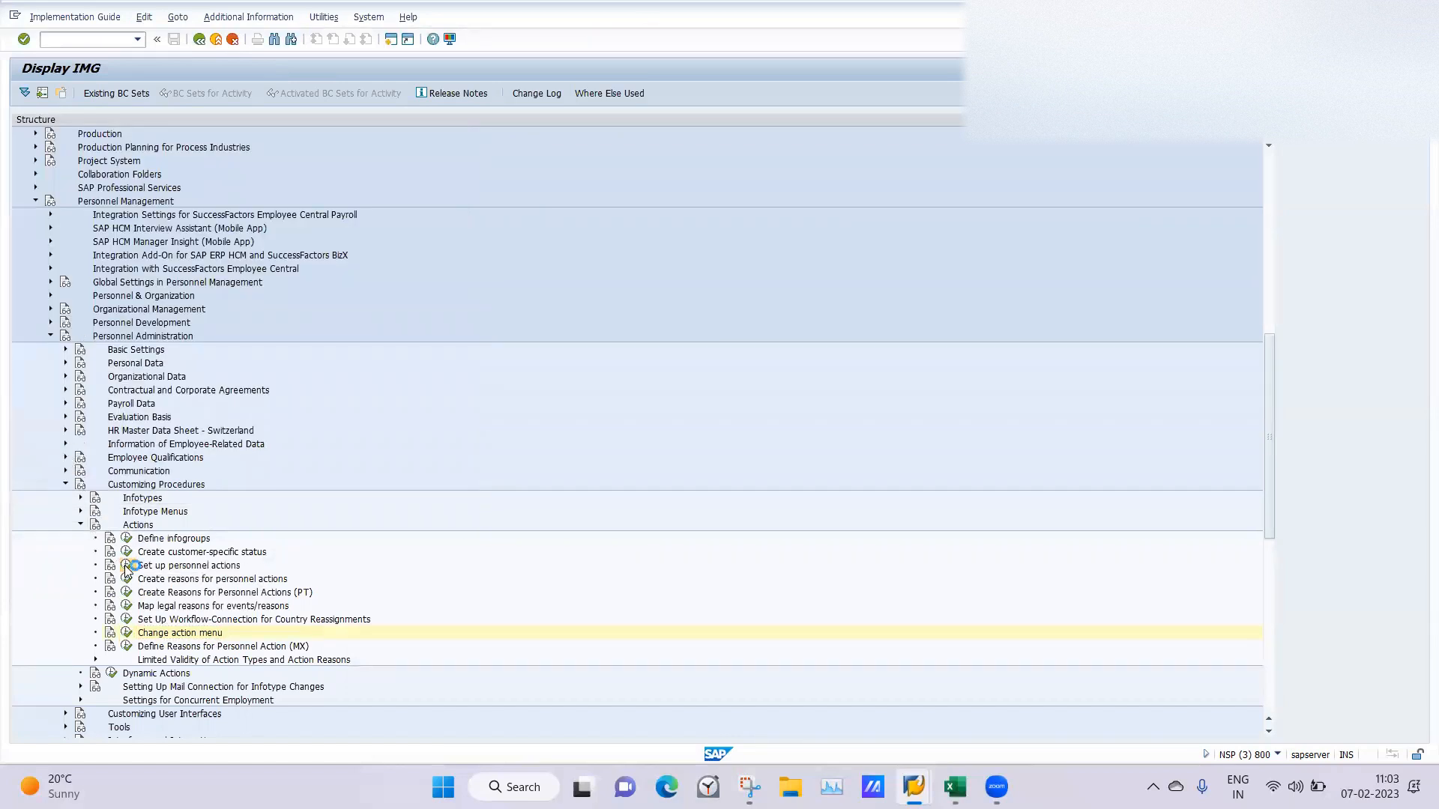
pyautogui.doubleClick(112, 192)
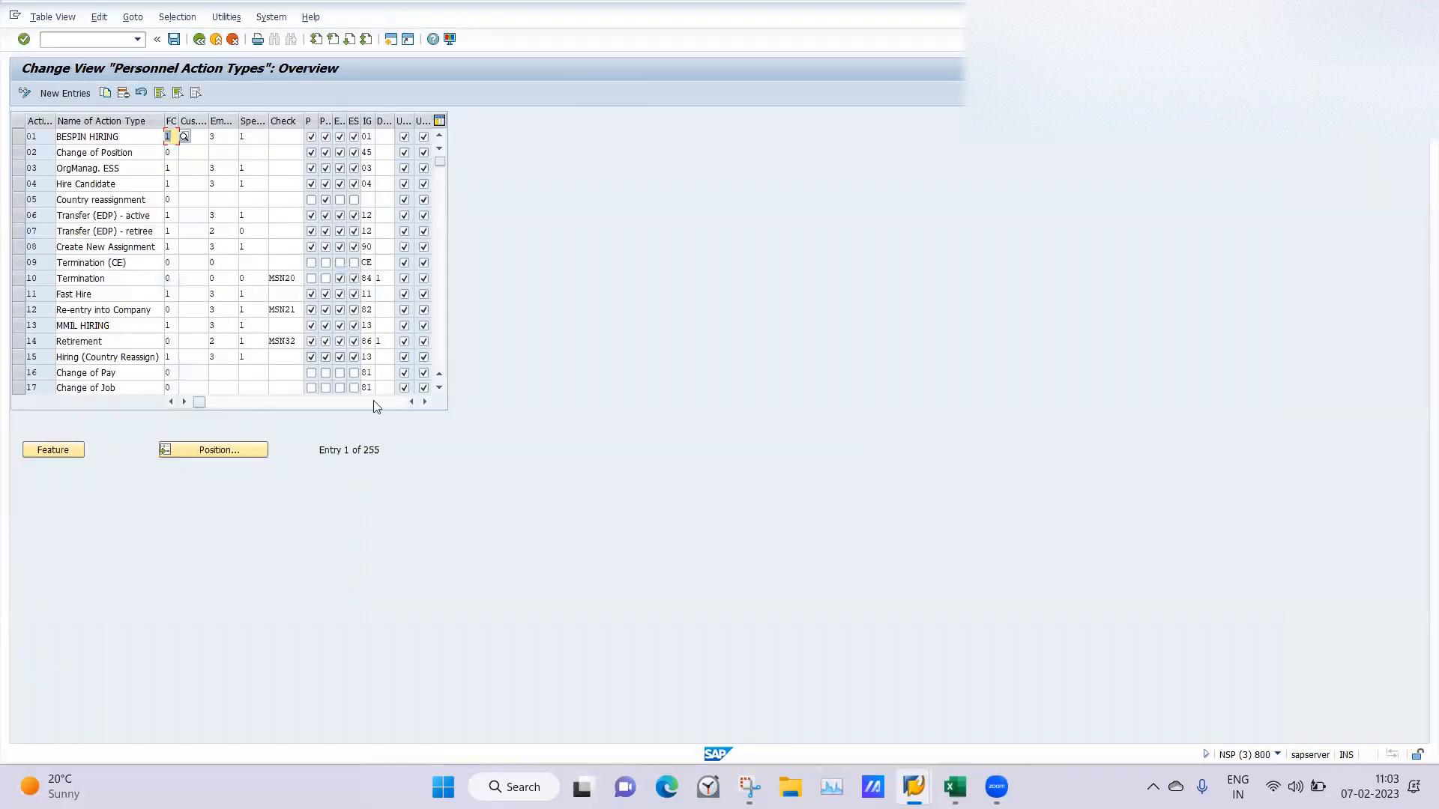
pyautogui.click(441, 346)
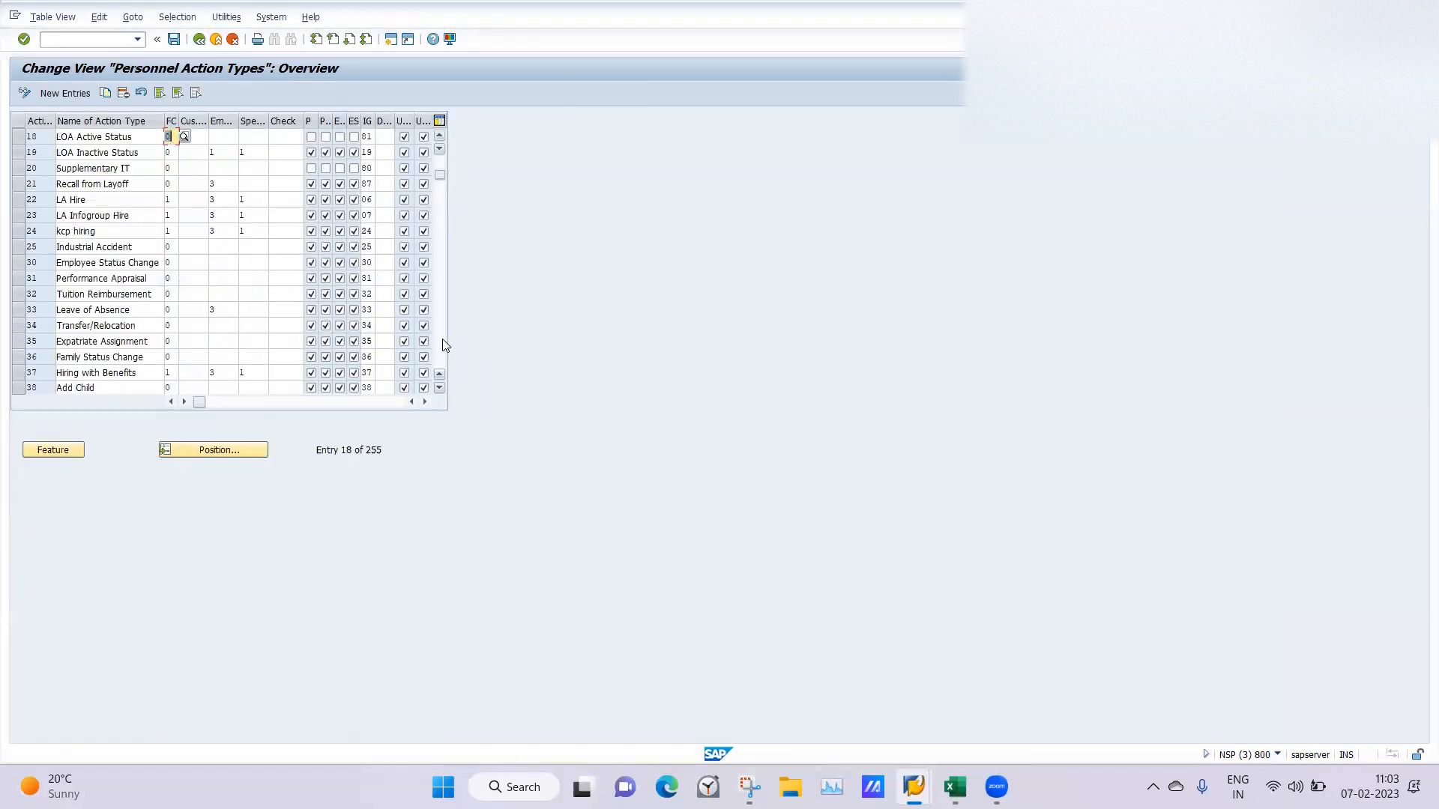
pyautogui.click(18, 201)
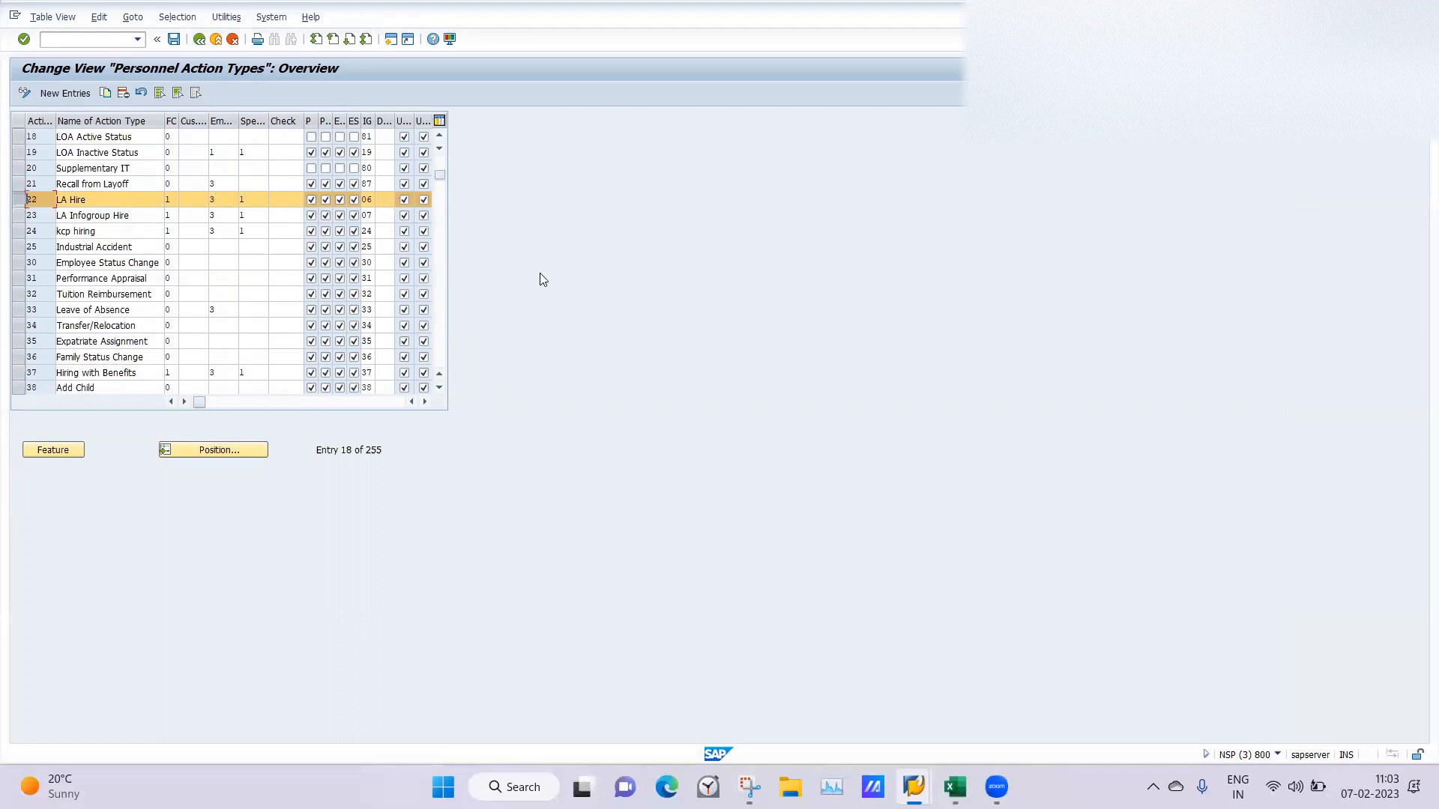
# In the Create Organizational Assignment session, abandon the unsaved record and start transaction PA40.
pyautogui.moveTo(914, 787)
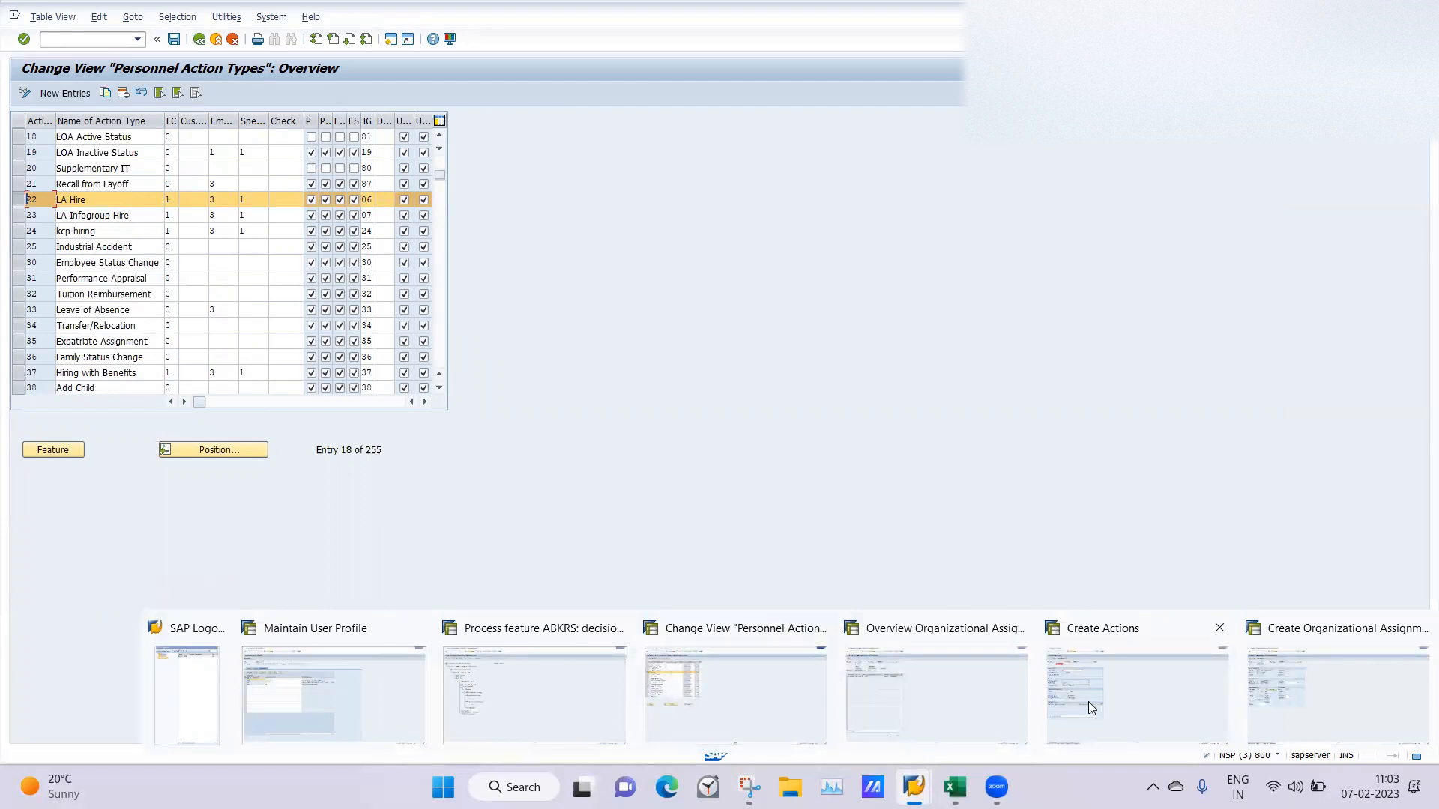
pyautogui.click(1289, 669)
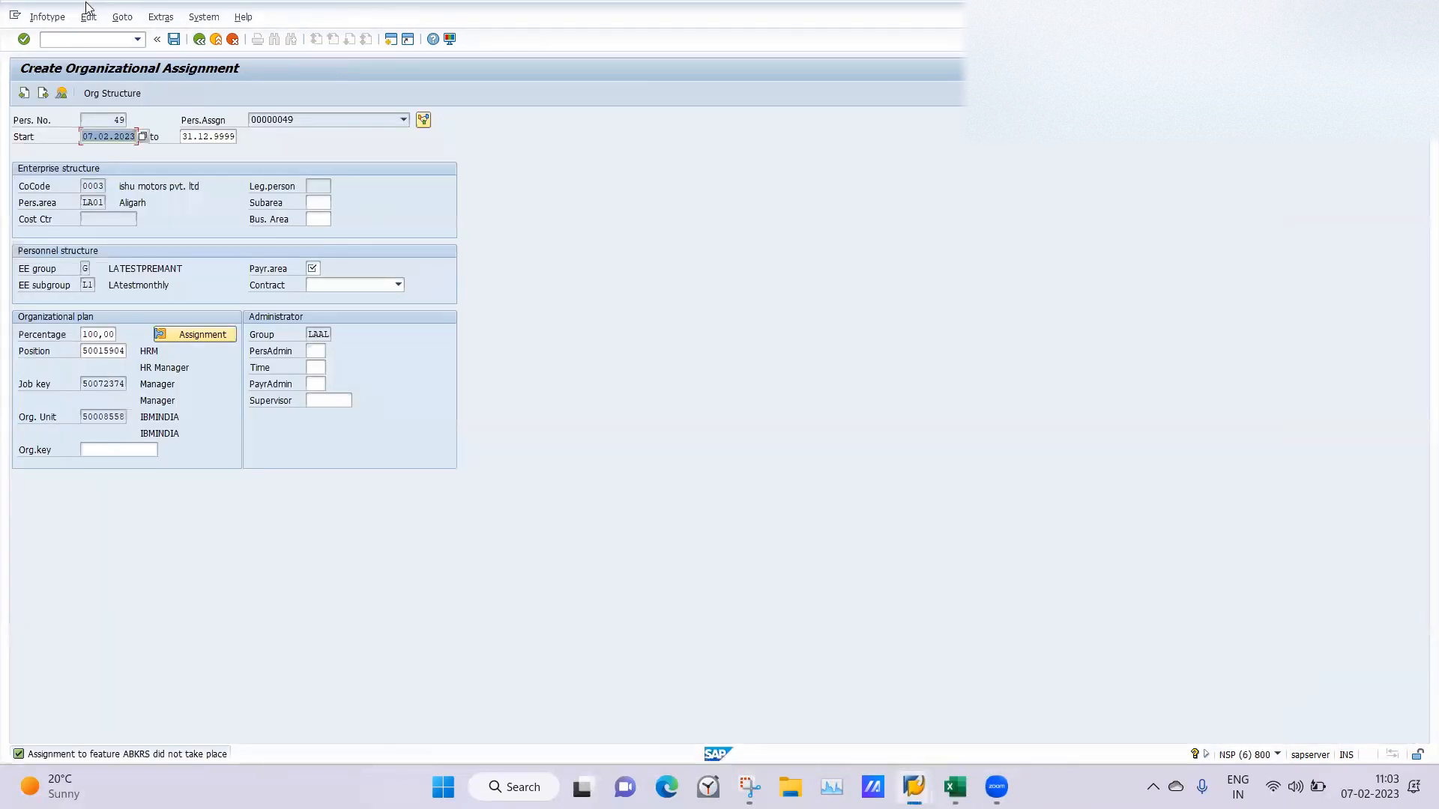
pyautogui.click(65, 38)
pyautogui.write('/n')
pyautogui.press('Return')
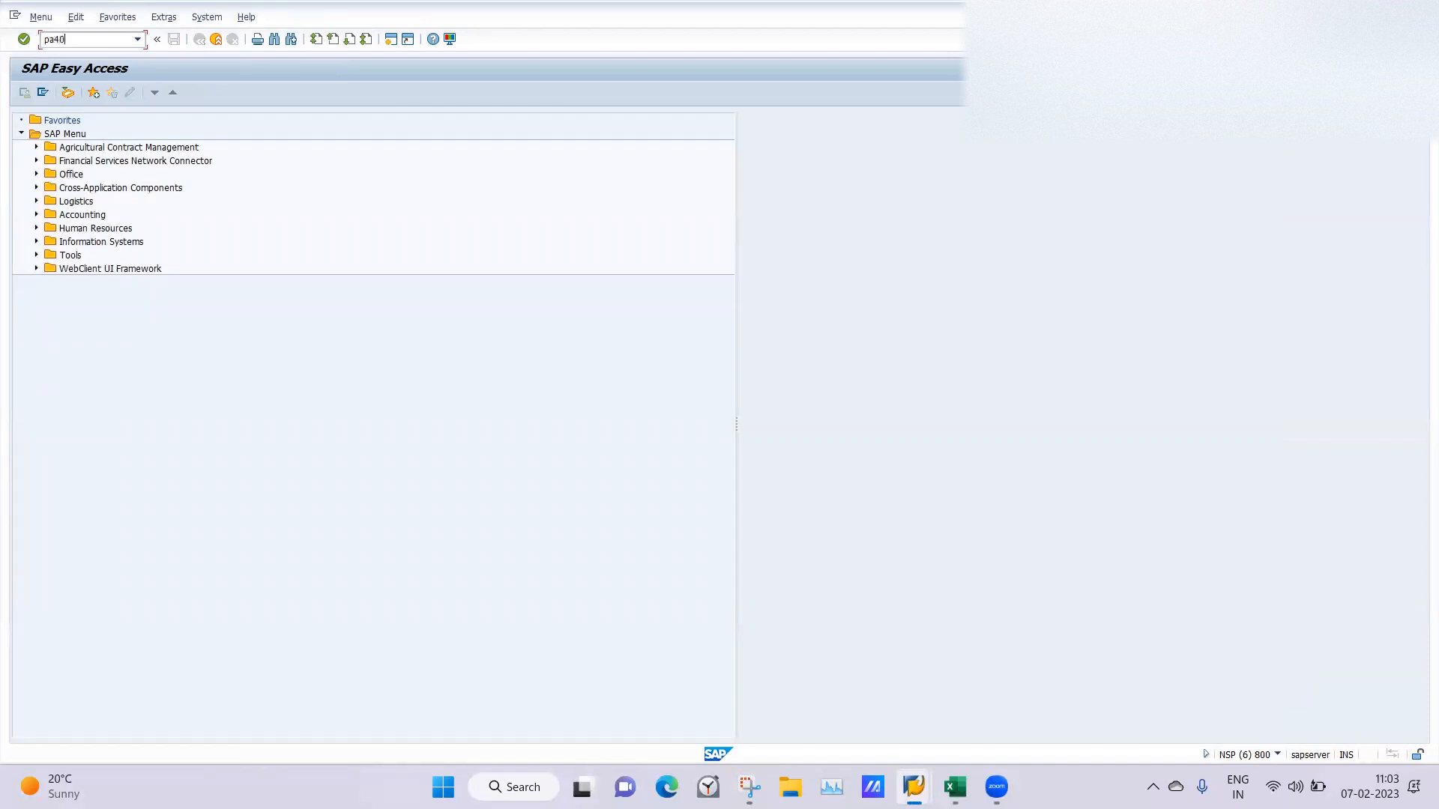
pyautogui.press('Return')
# Clear the personnel number, set the start date to 08.02.2023 and execute the LA Hire action.
pyautogui.press('BackSpace')
pyautogui.click(42, 172)
pyautogui.click(131, 173)
pyautogui.click(118, 183)
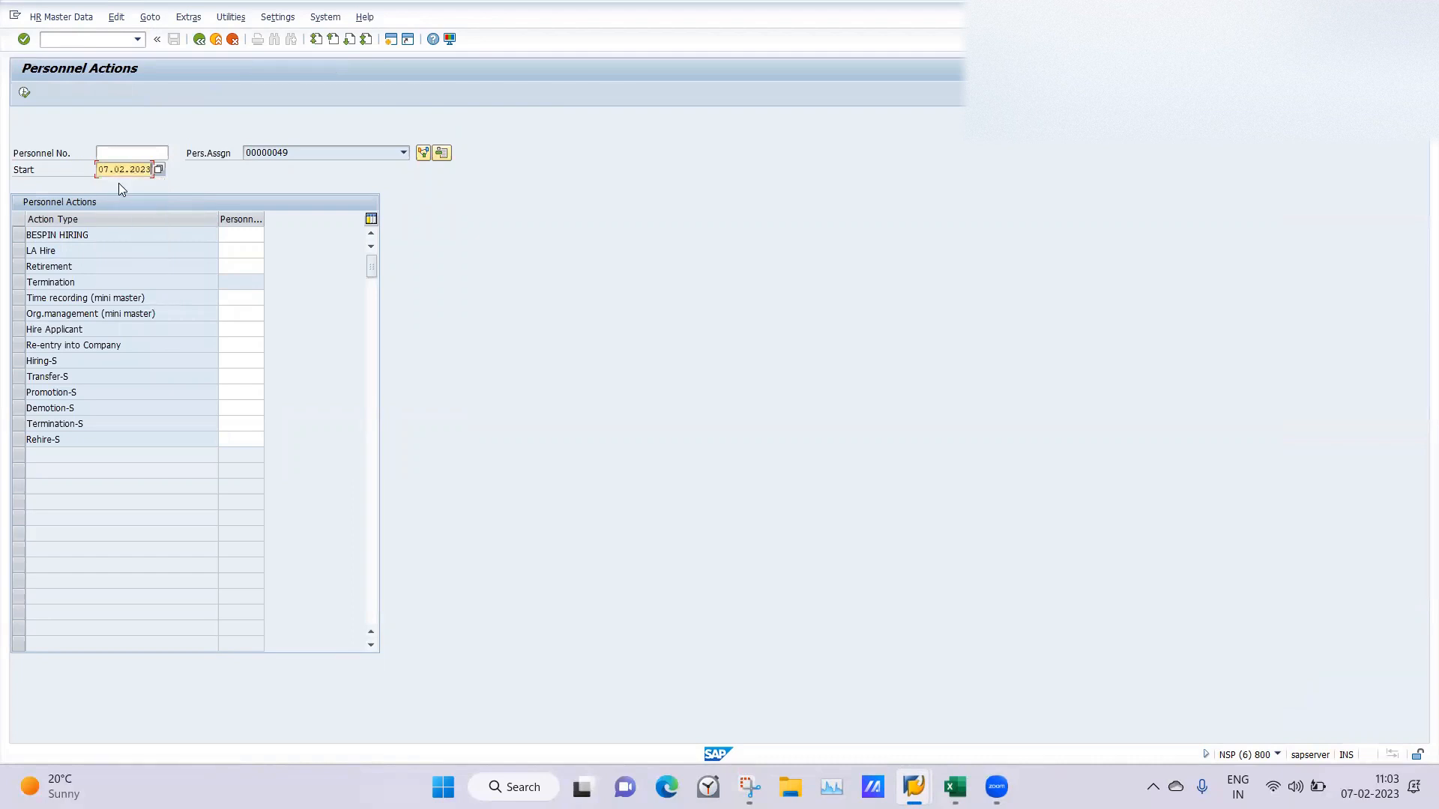
pyautogui.click(105, 169)
pyautogui.press('BackSpace')
pyautogui.write('8')
pyautogui.click(19, 250)
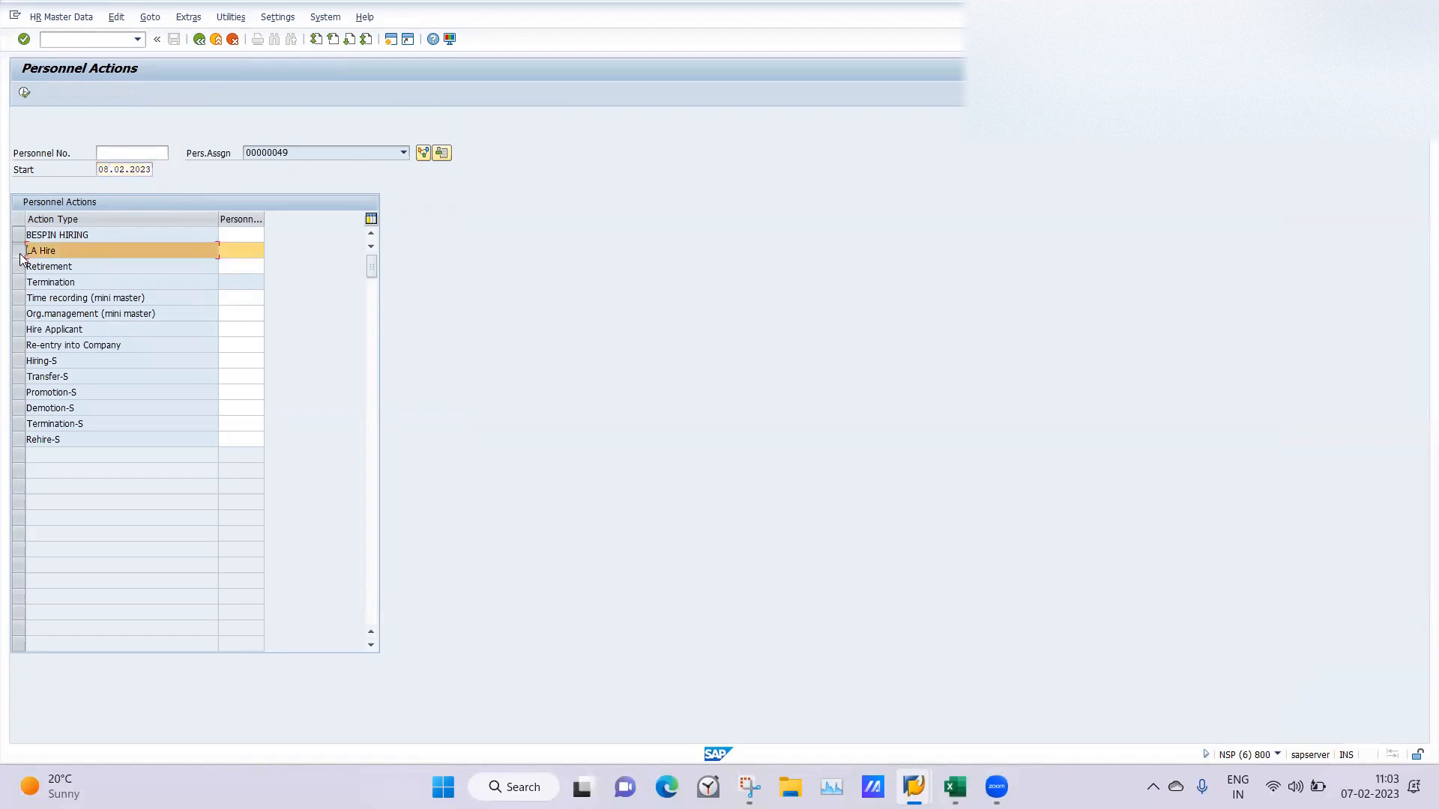
pyautogui.click(24, 93)
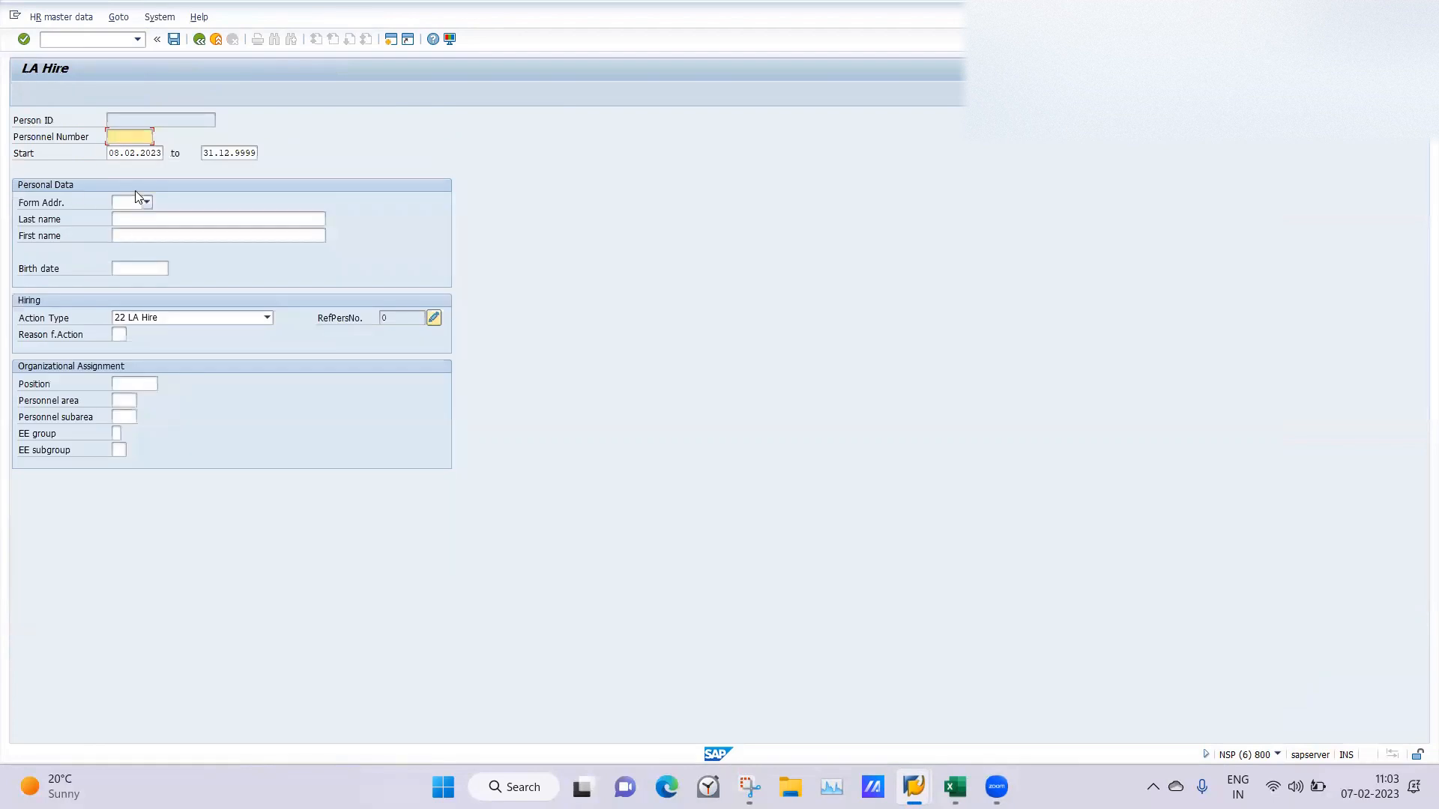
# Set the form of address to Mr. and enter the employee's first and last name.
pyautogui.click(131, 203)
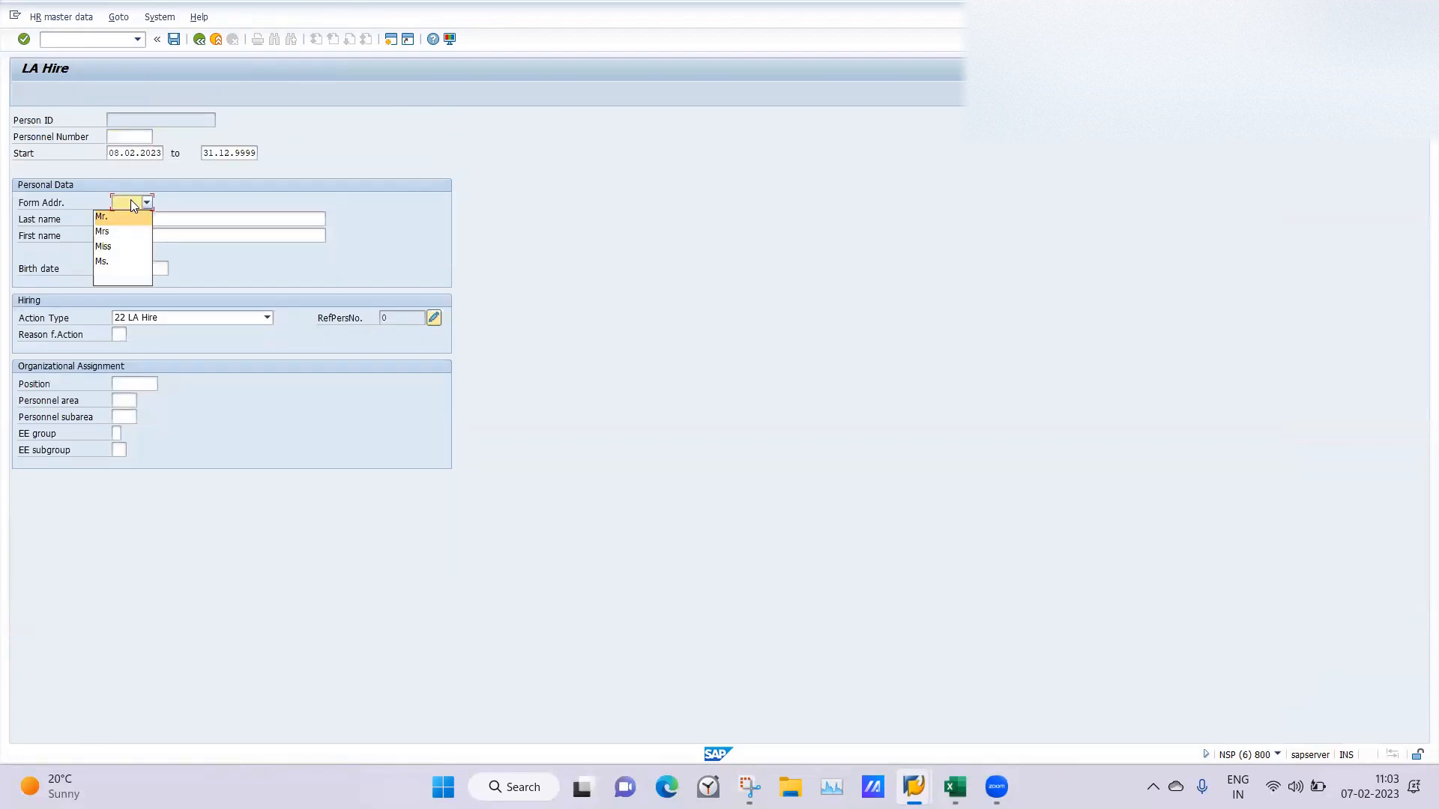
pyautogui.click(113, 215)
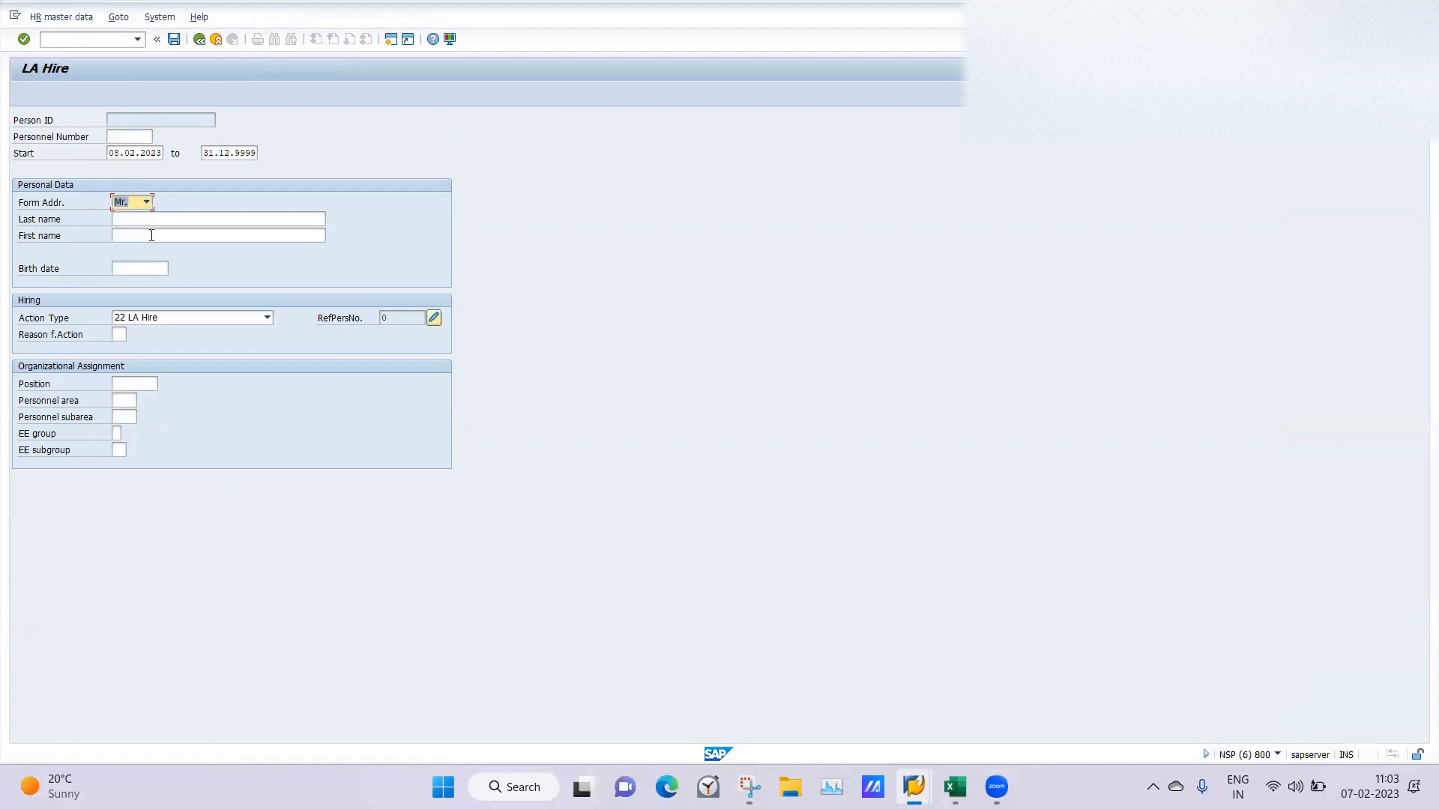
pyautogui.click(152, 235)
pyautogui.click(130, 250)
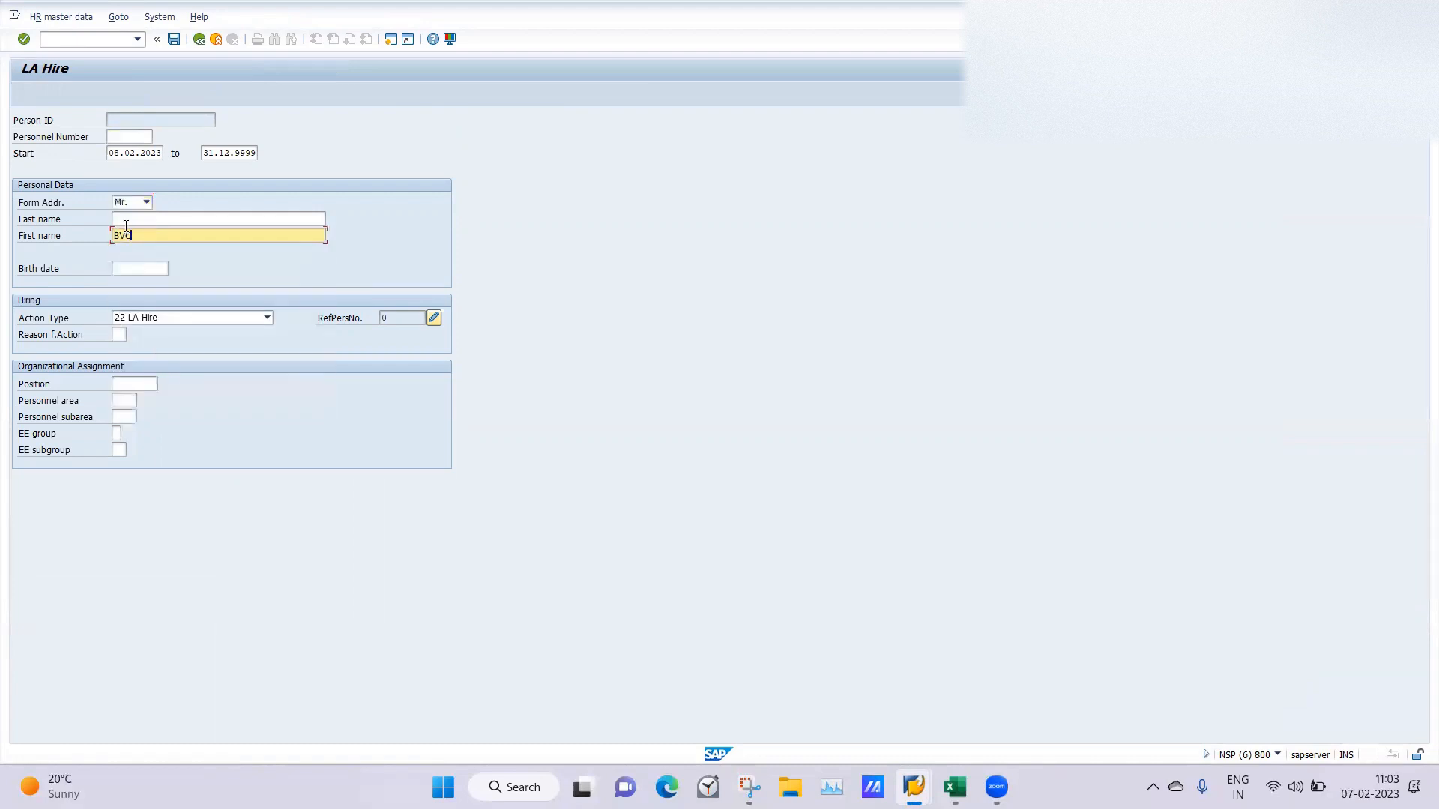
pyautogui.click(126, 225)
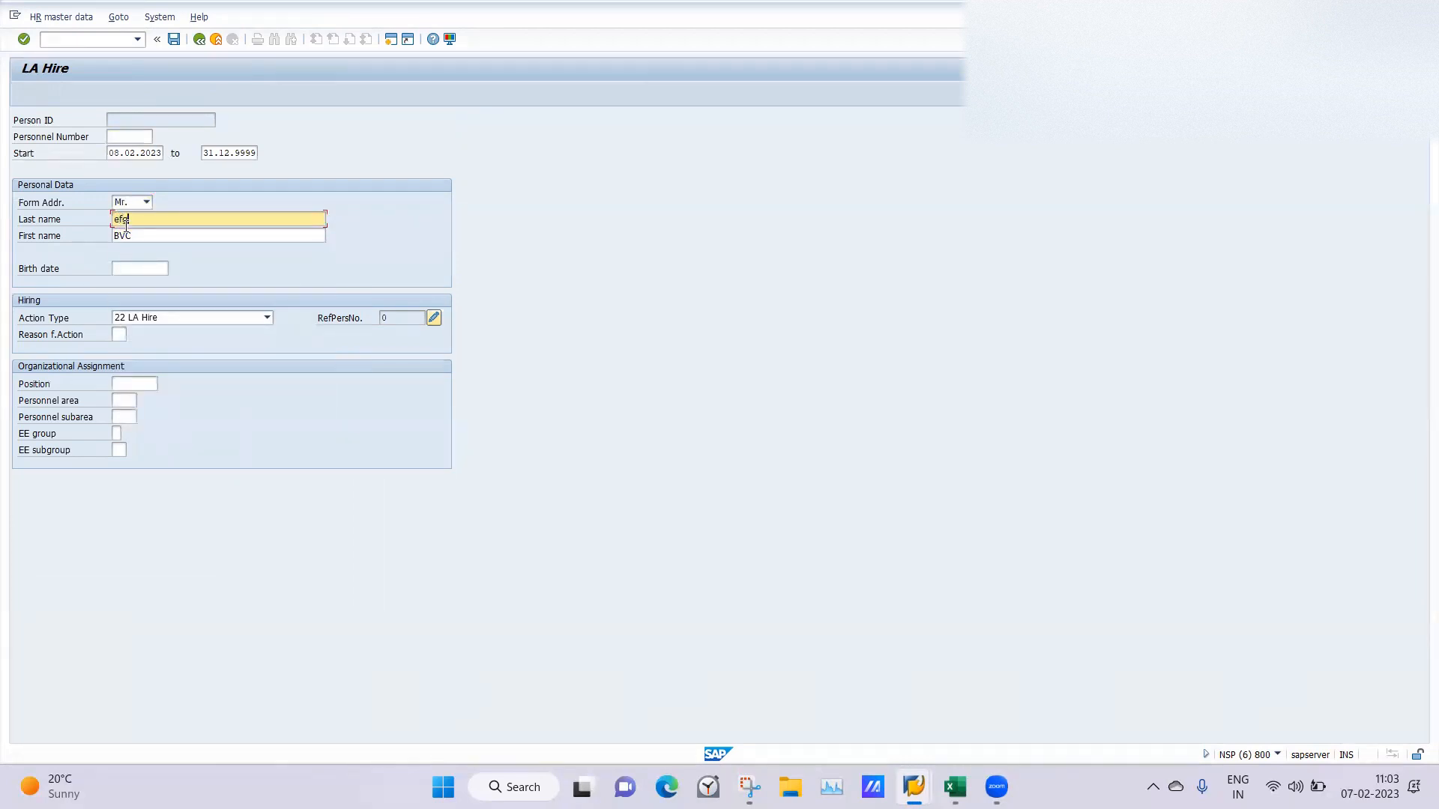
# Set the action reason to 01, position to 50015904, personnel area to LA01 and personnel subarea to LA11.
pyautogui.click(120, 333)
pyautogui.write('01')
pyautogui.press('Tab')
pyautogui.click(141, 399)
pyautogui.click(117, 400)
pyautogui.click(122, 413)
pyautogui.click(123, 416)
pyautogui.click(144, 417)
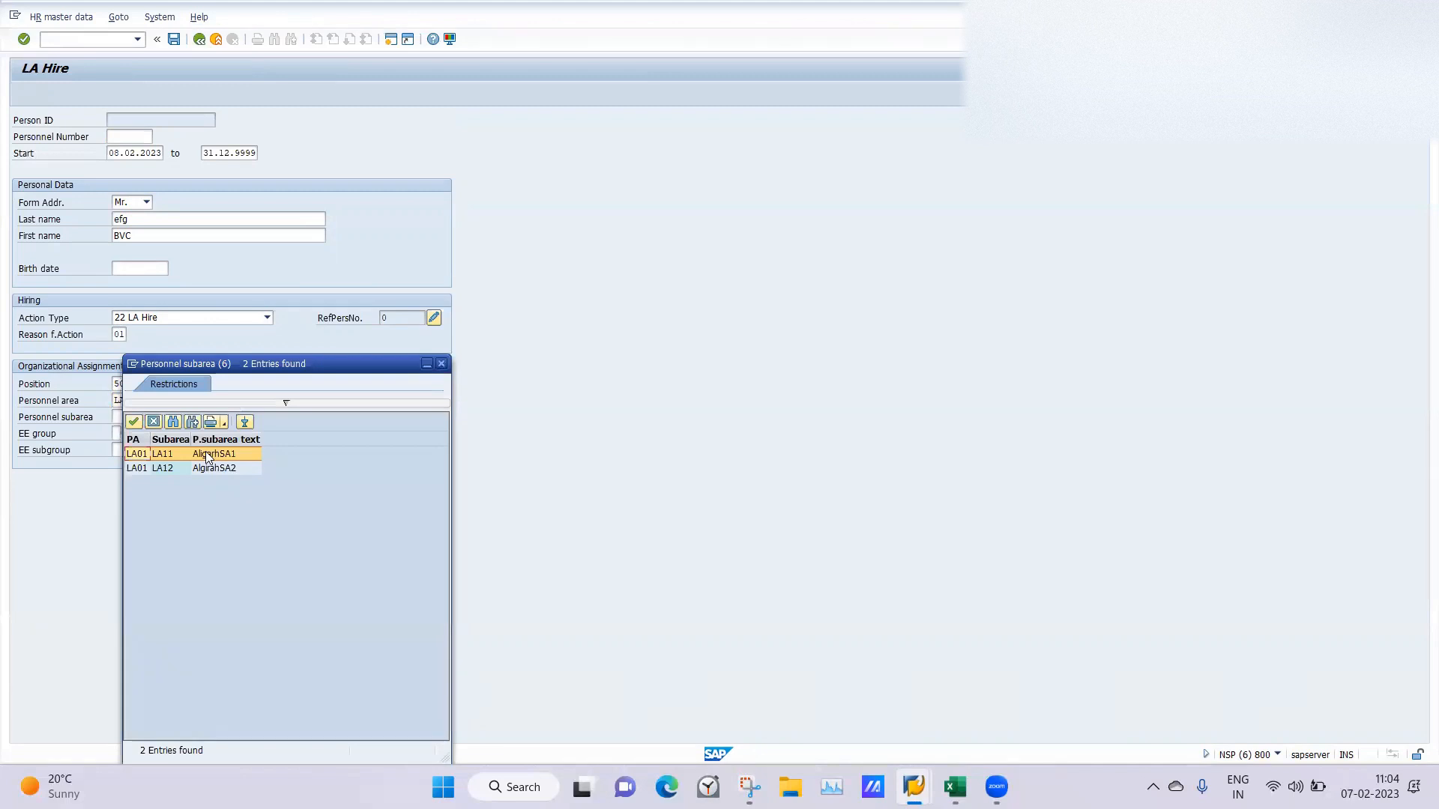
pyautogui.doubleClick(208, 454)
# Set the employee group to A LAPermanent and subgroup to L4 LA Monthly Paid, and save the hire.
pyautogui.click(118, 434)
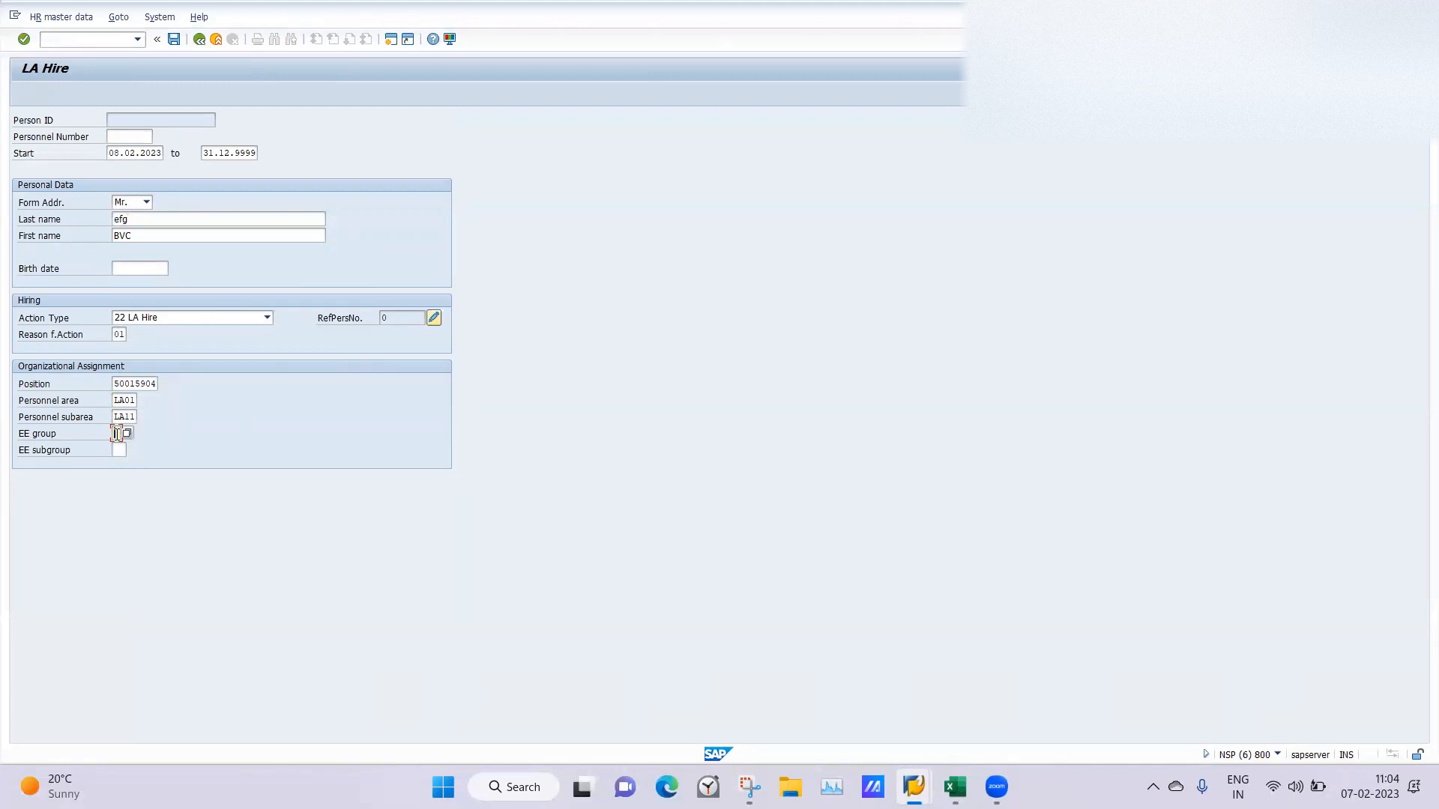
pyautogui.click(128, 434)
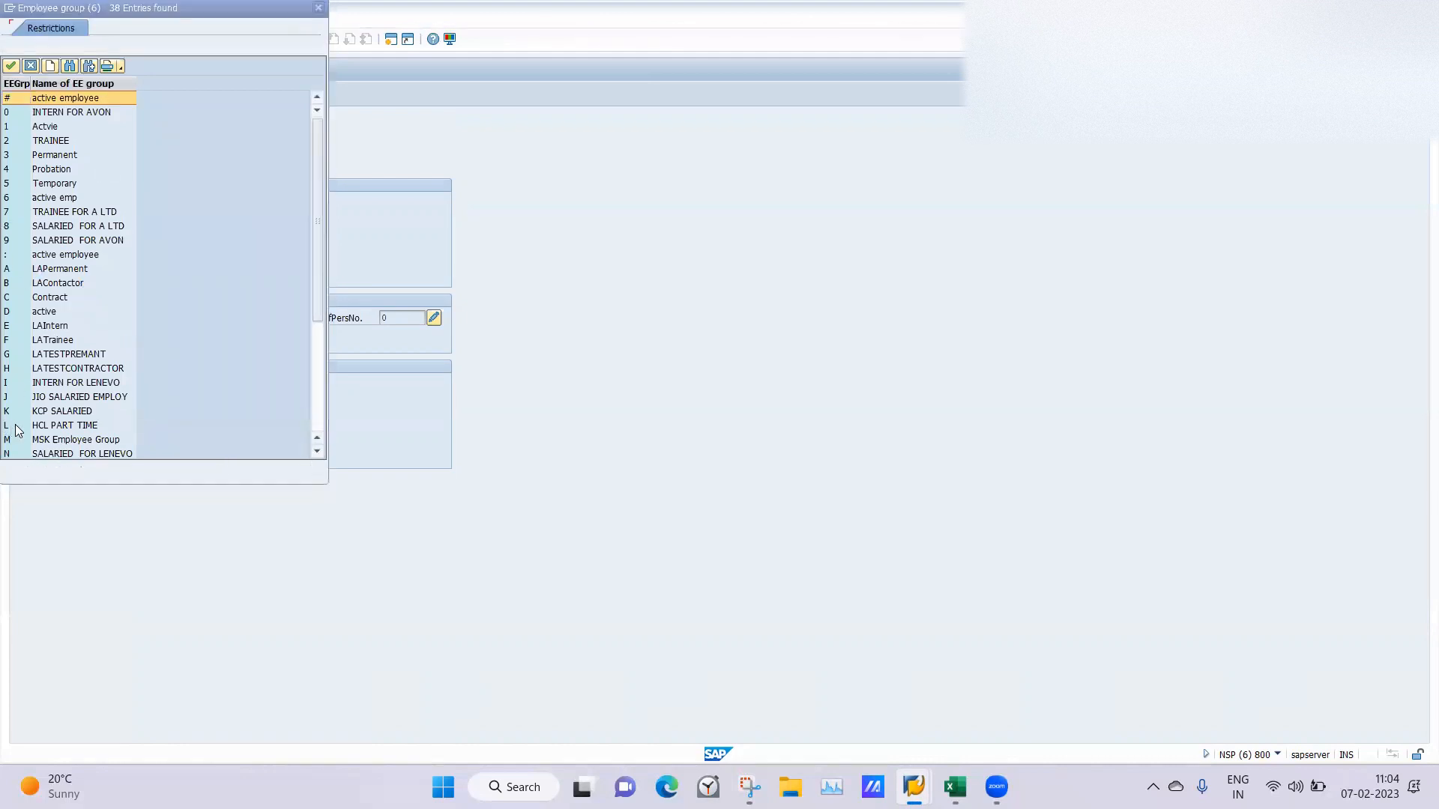
pyautogui.doubleClick(47, 270)
pyautogui.click(118, 450)
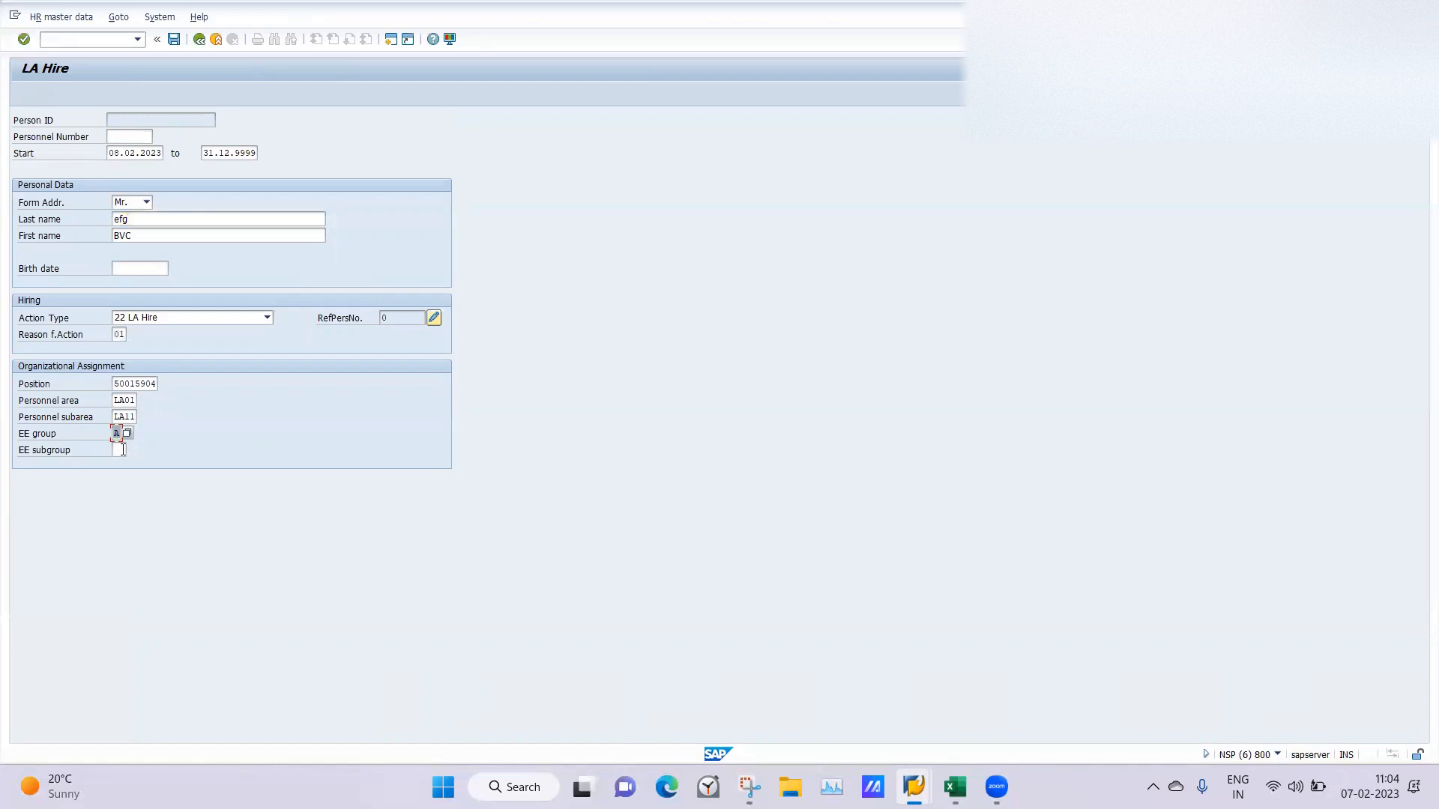
pyautogui.click(133, 450)
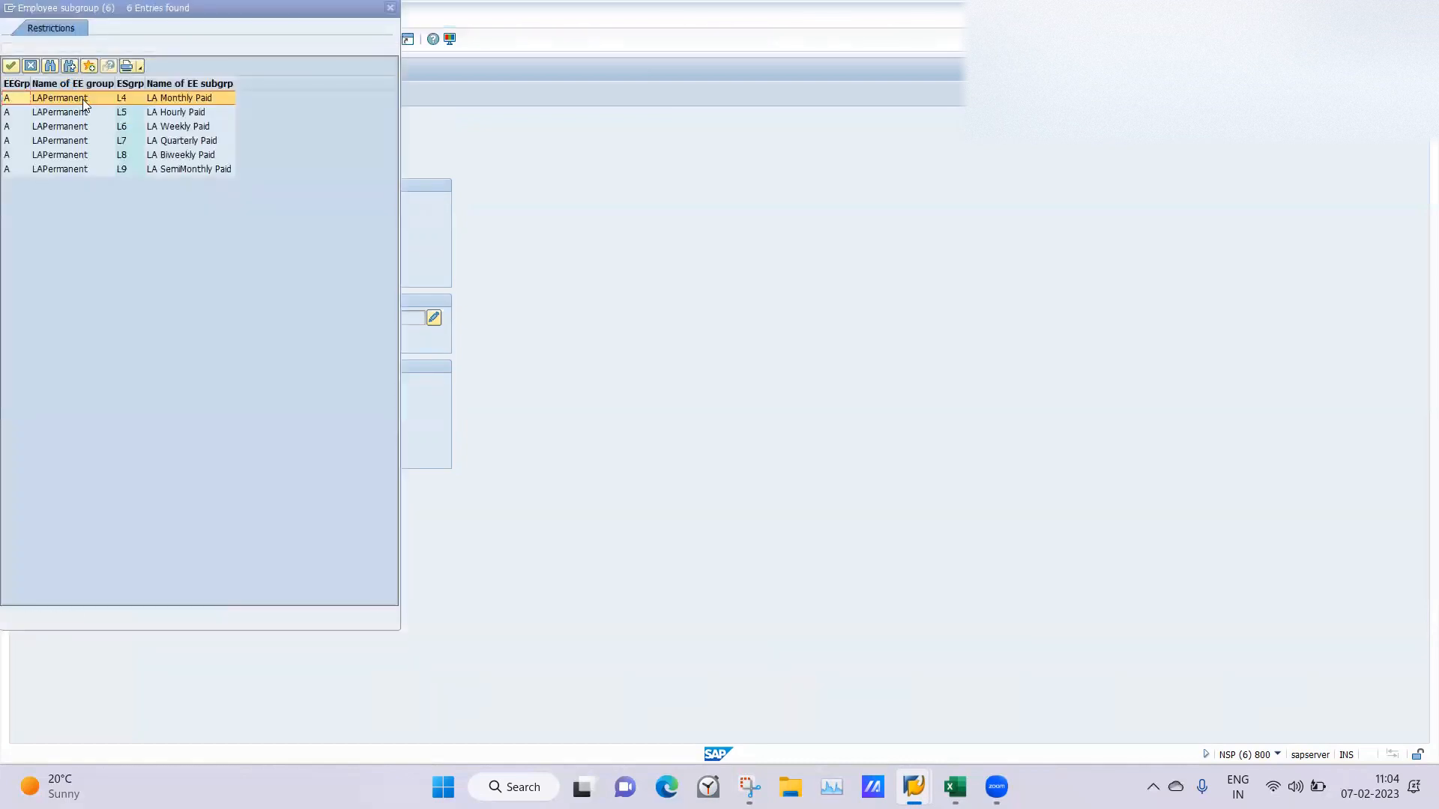
pyautogui.doubleClick(80, 96)
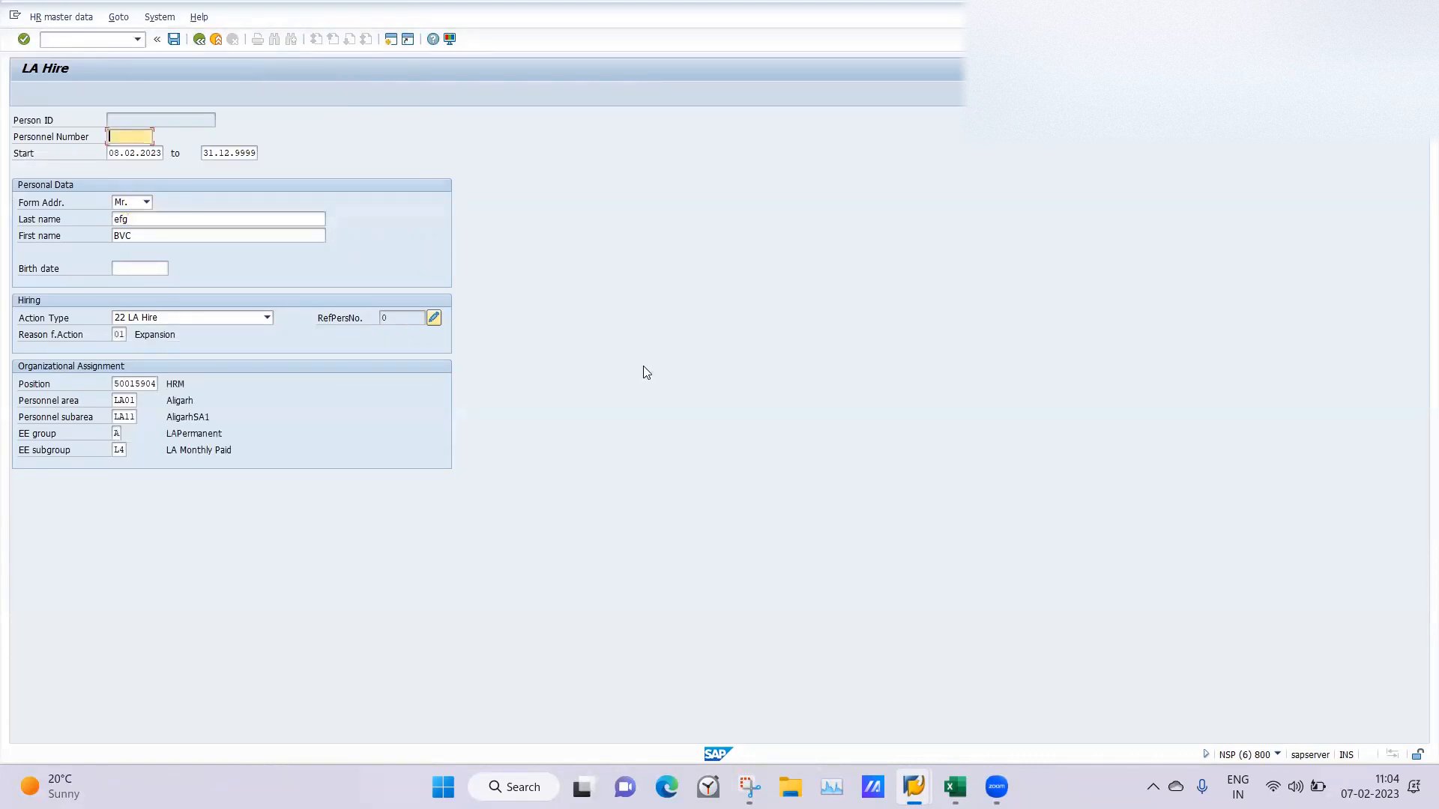
pyautogui.click(172, 43)
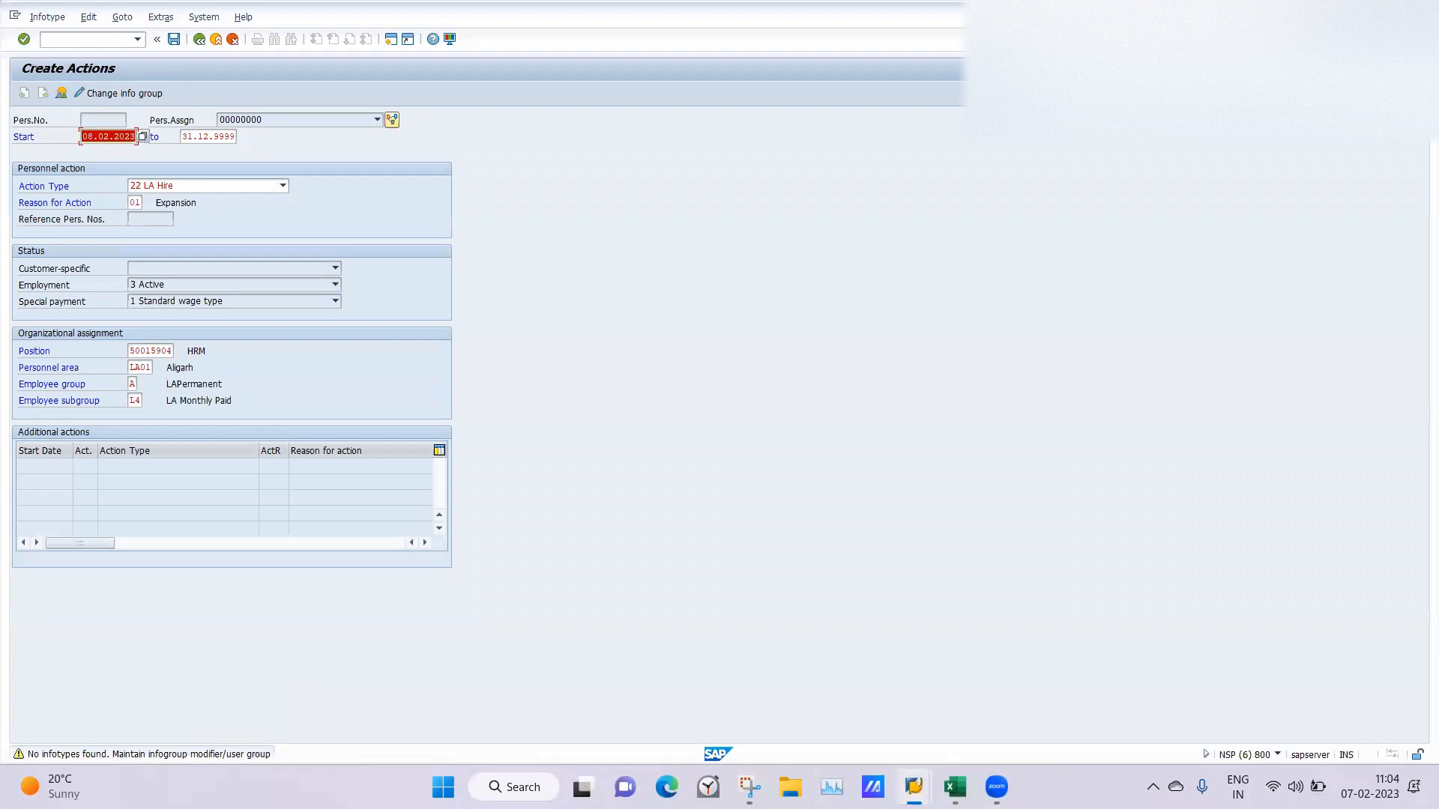
# Exit the ABKRS decision tree without saving, and display the decision tree of feature IGMOD.
pyautogui.moveTo(913, 787)
pyautogui.click(482, 687)
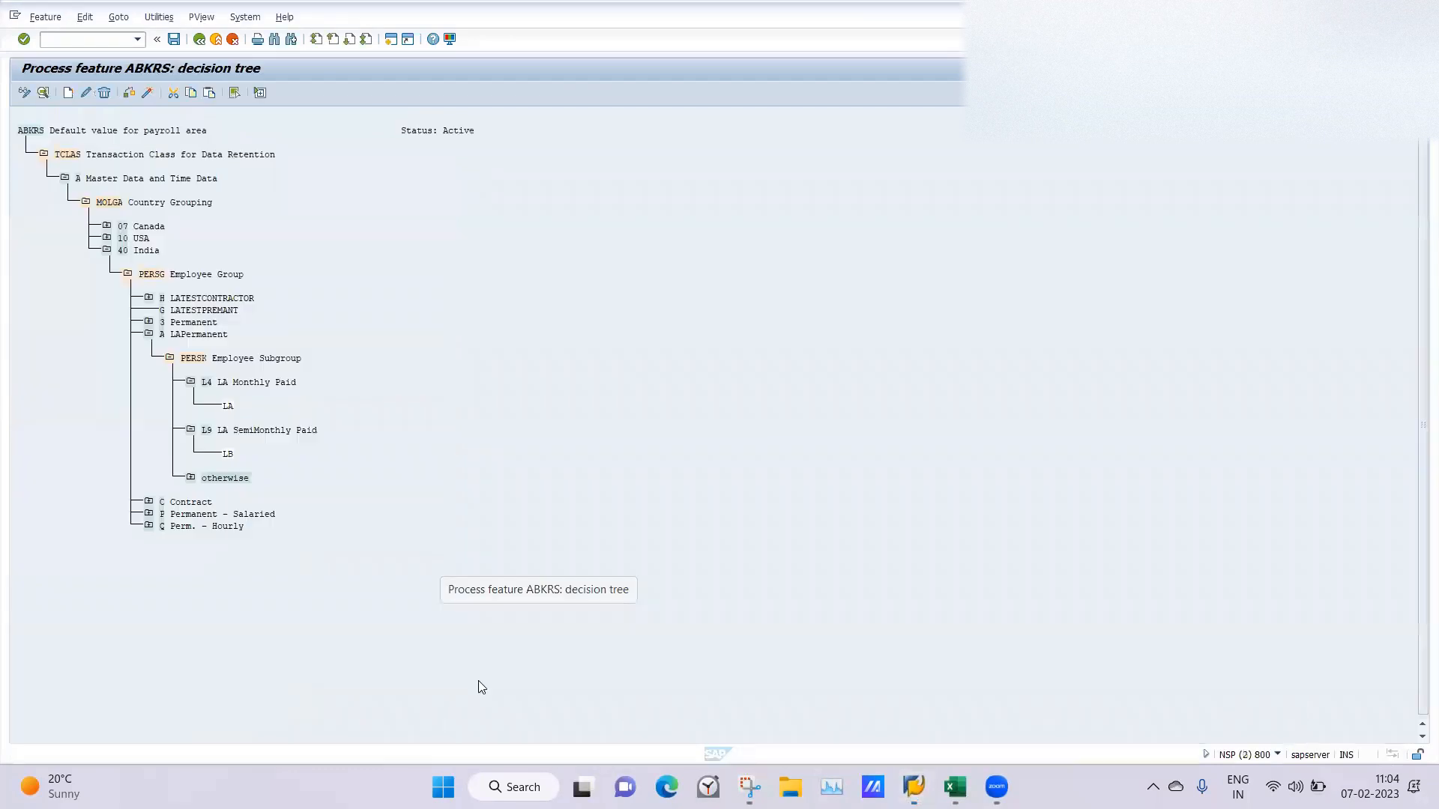
pyautogui.click(200, 43)
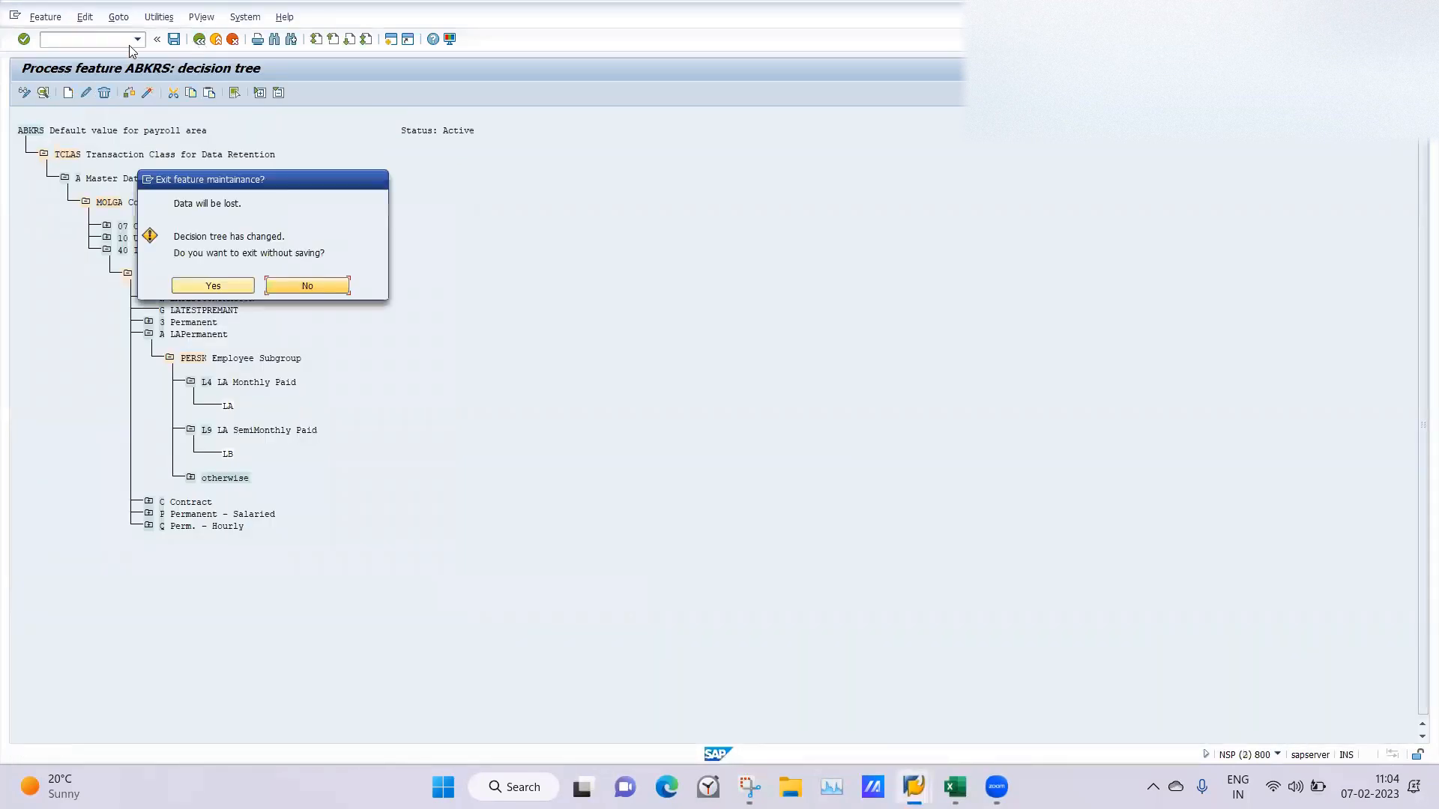
pyautogui.click(215, 288)
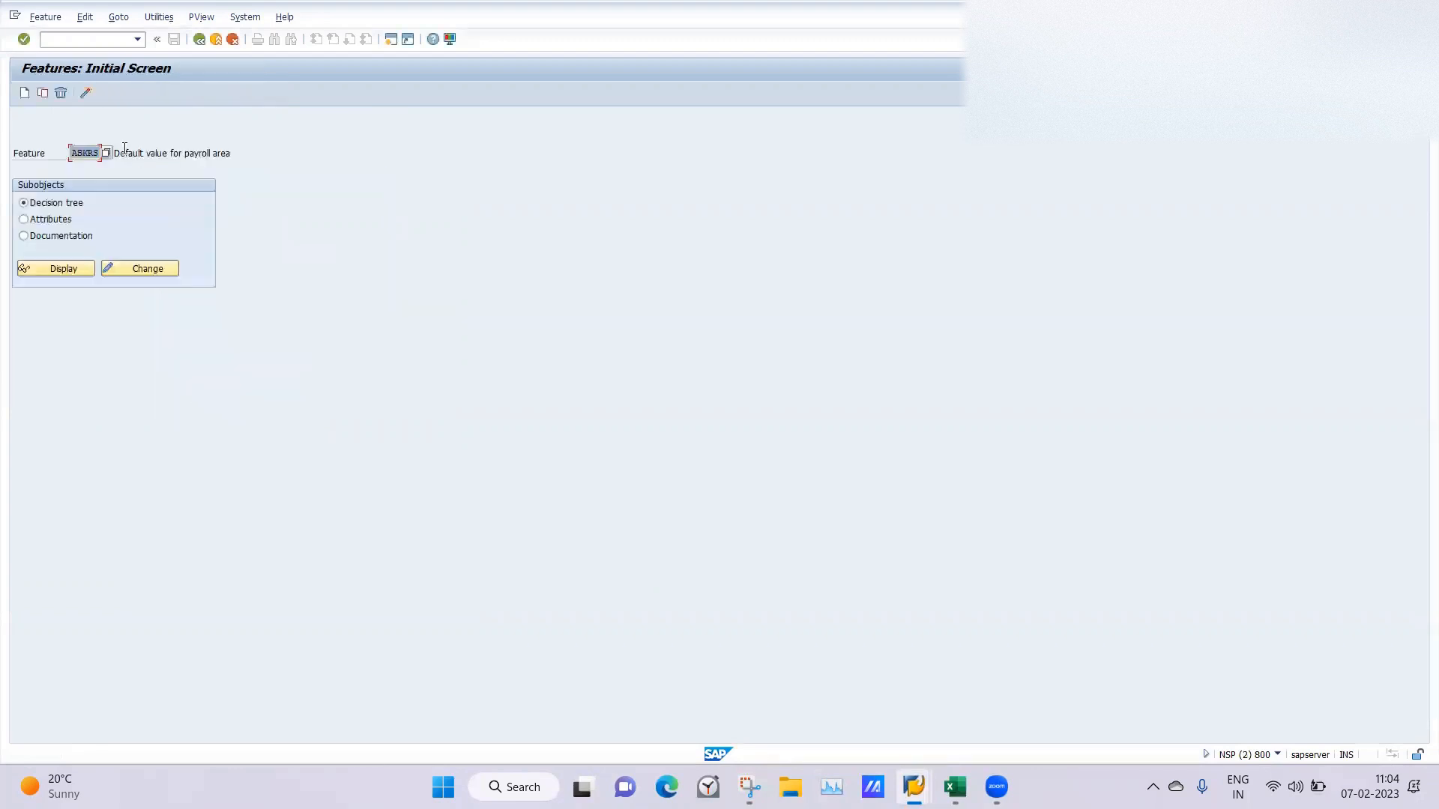
pyautogui.write('IGMOD')
pyautogui.press('Return')
pyautogui.click(60, 270)
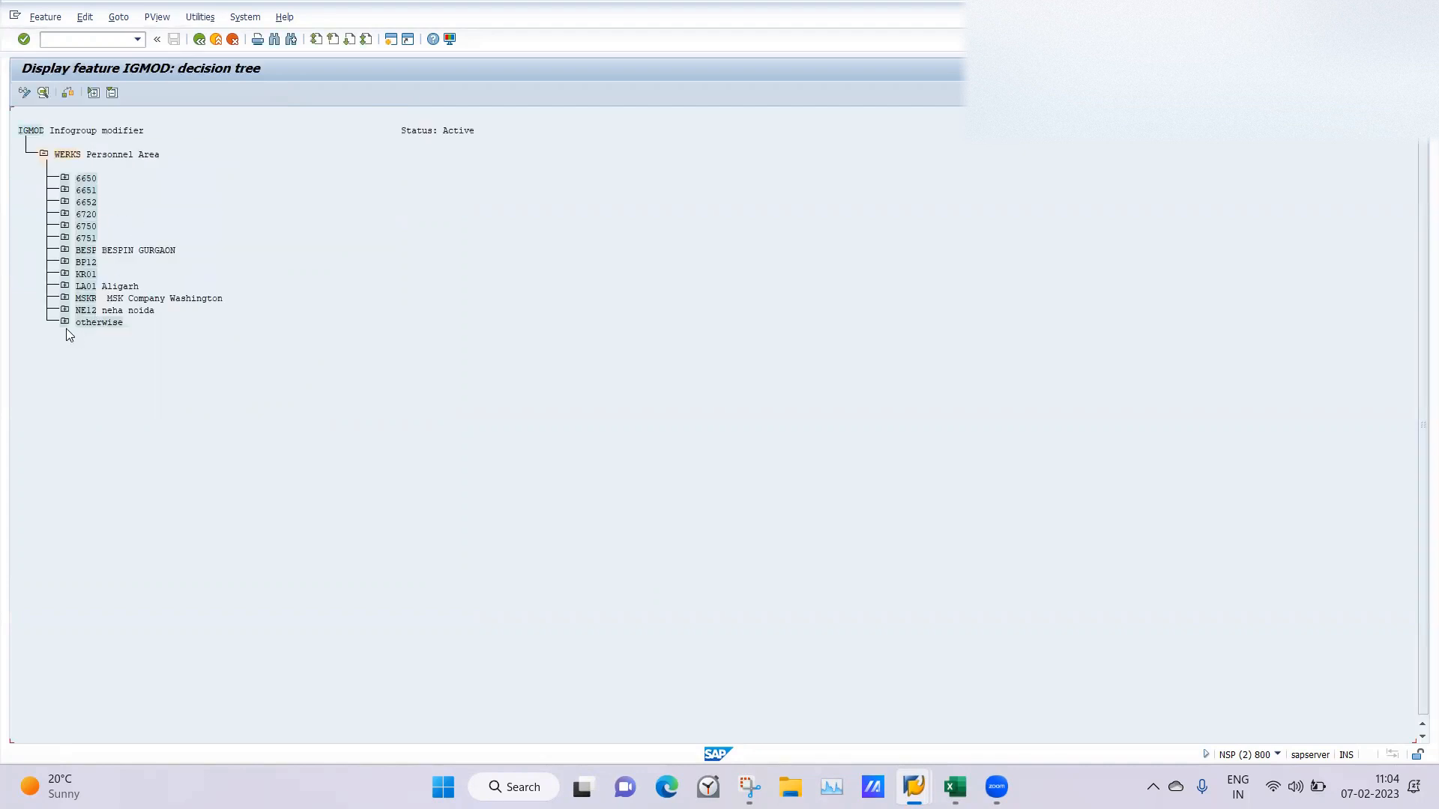
# Examine the infogroup modifier value assigned to employee group A LAPermanent under personnel area LA01.
pyautogui.click(65, 286)
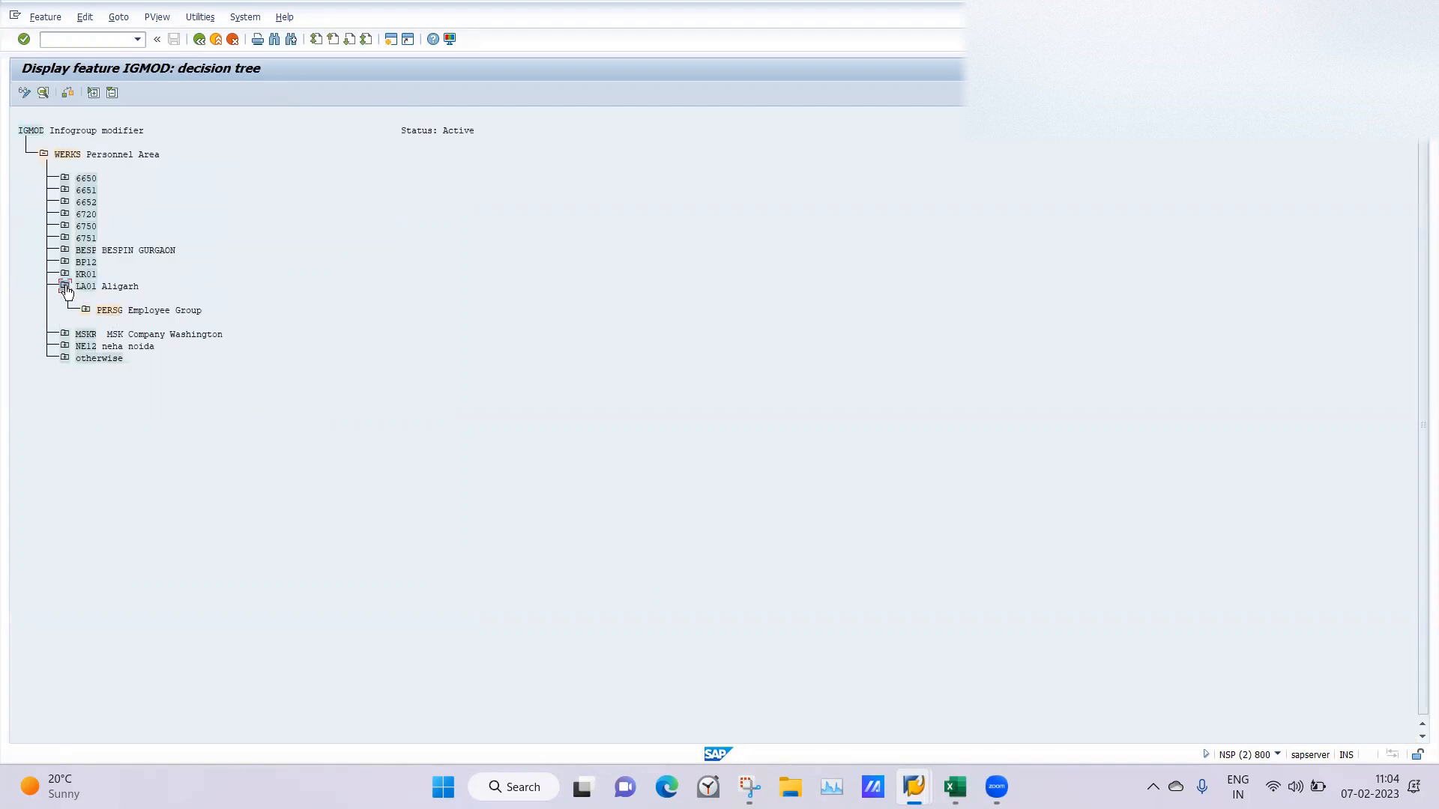
pyautogui.click(86, 310)
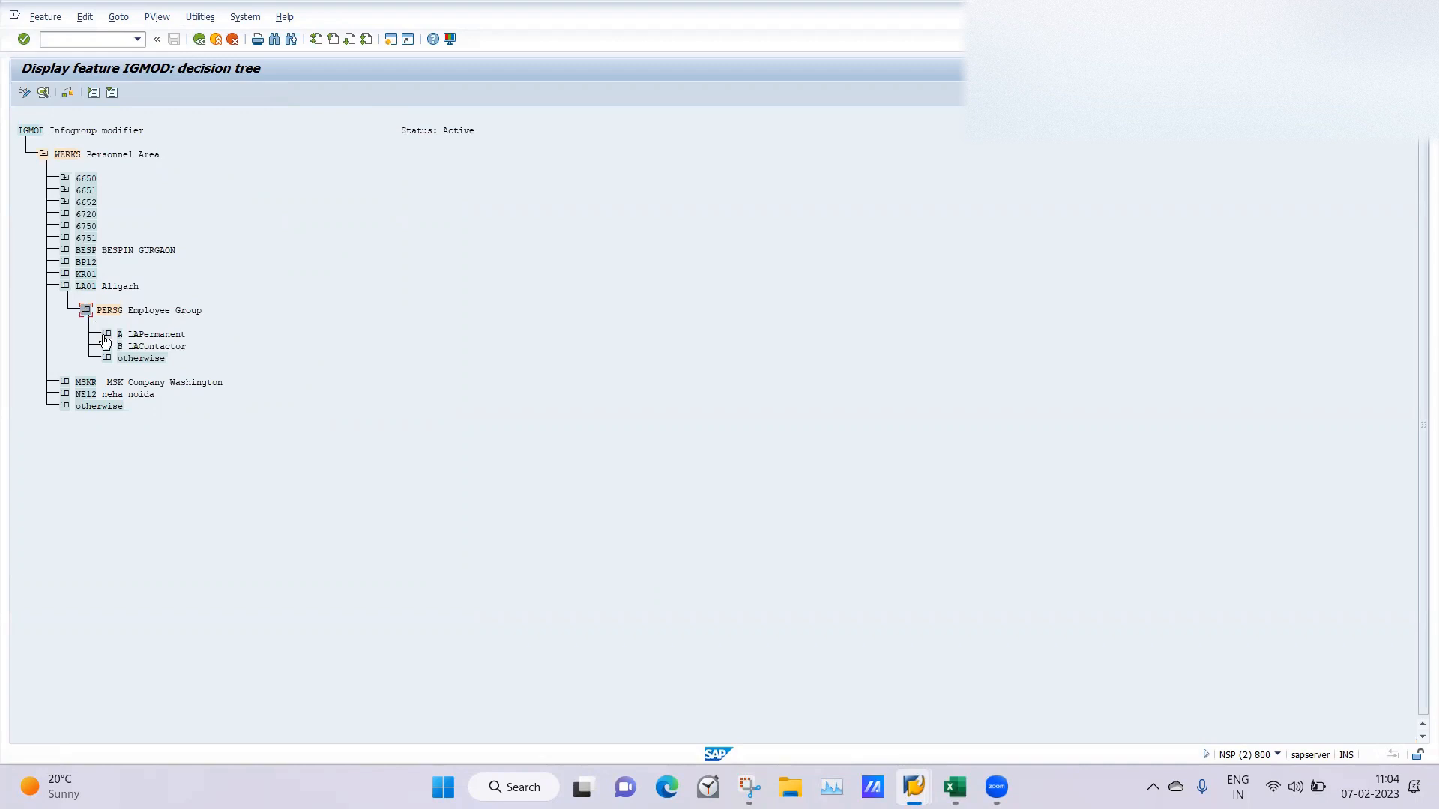
pyautogui.click(107, 335)
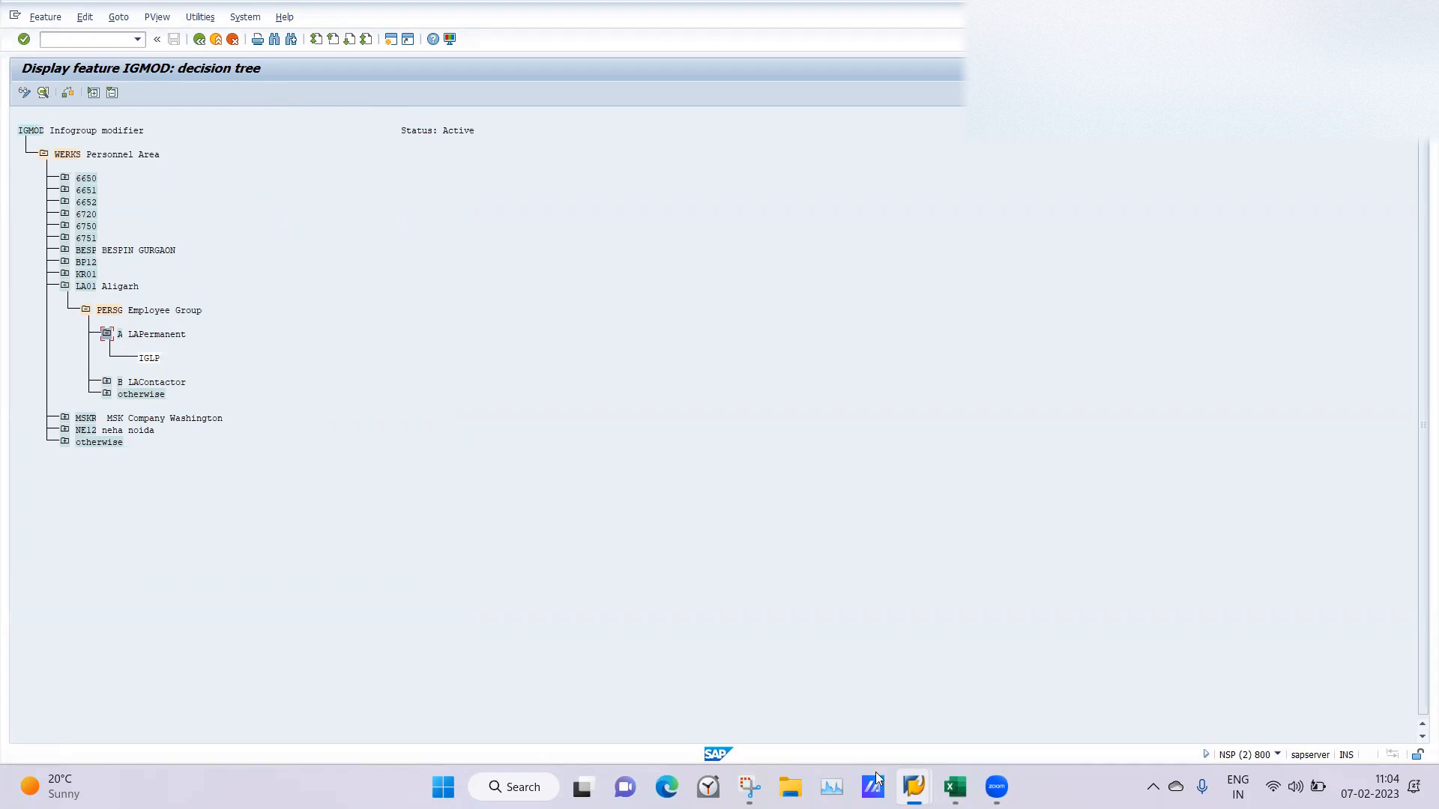
# Switch to a Create Actions session and replace it with the customizing implementation guide by running /nspro.
pyautogui.moveTo(914, 787)
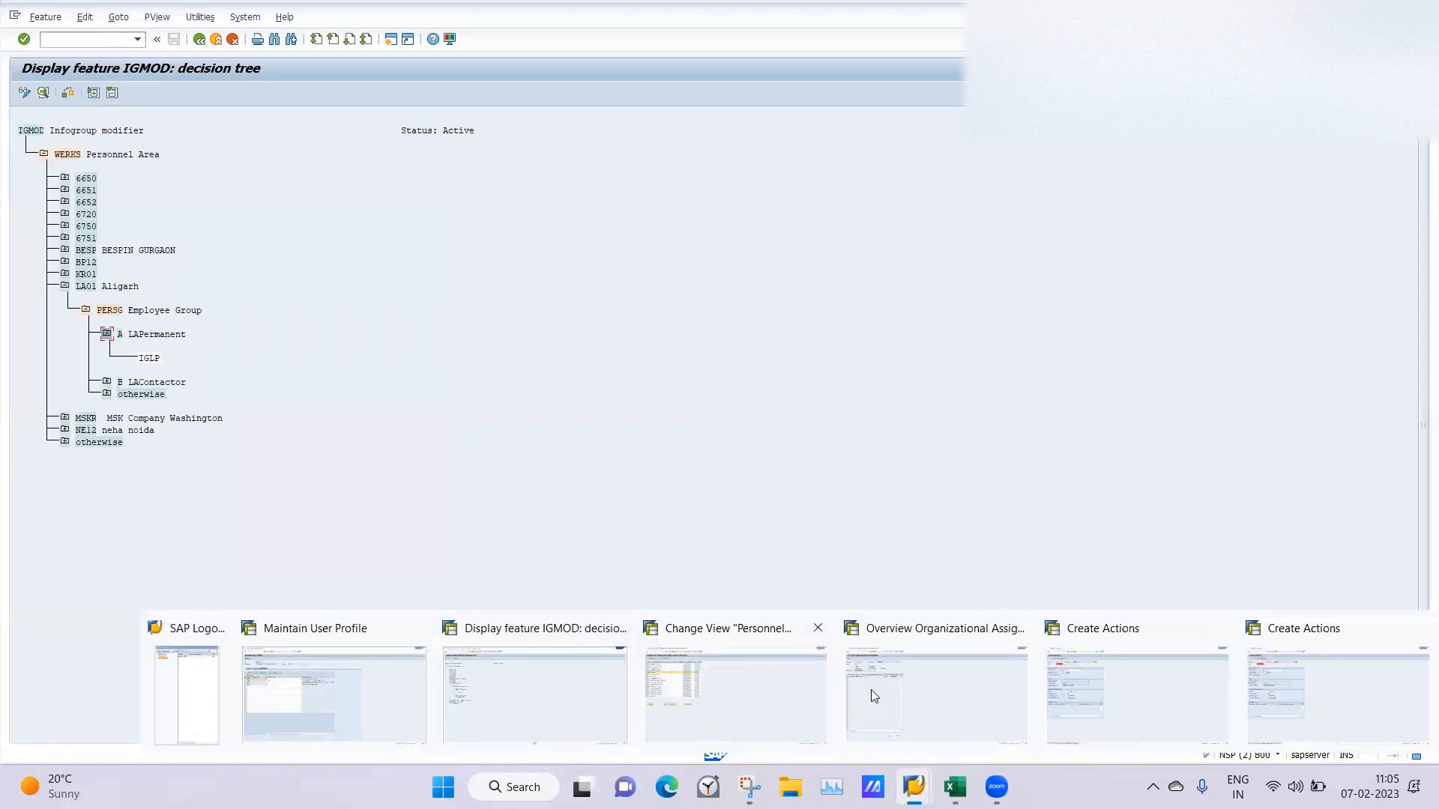
pyautogui.click(1158, 673)
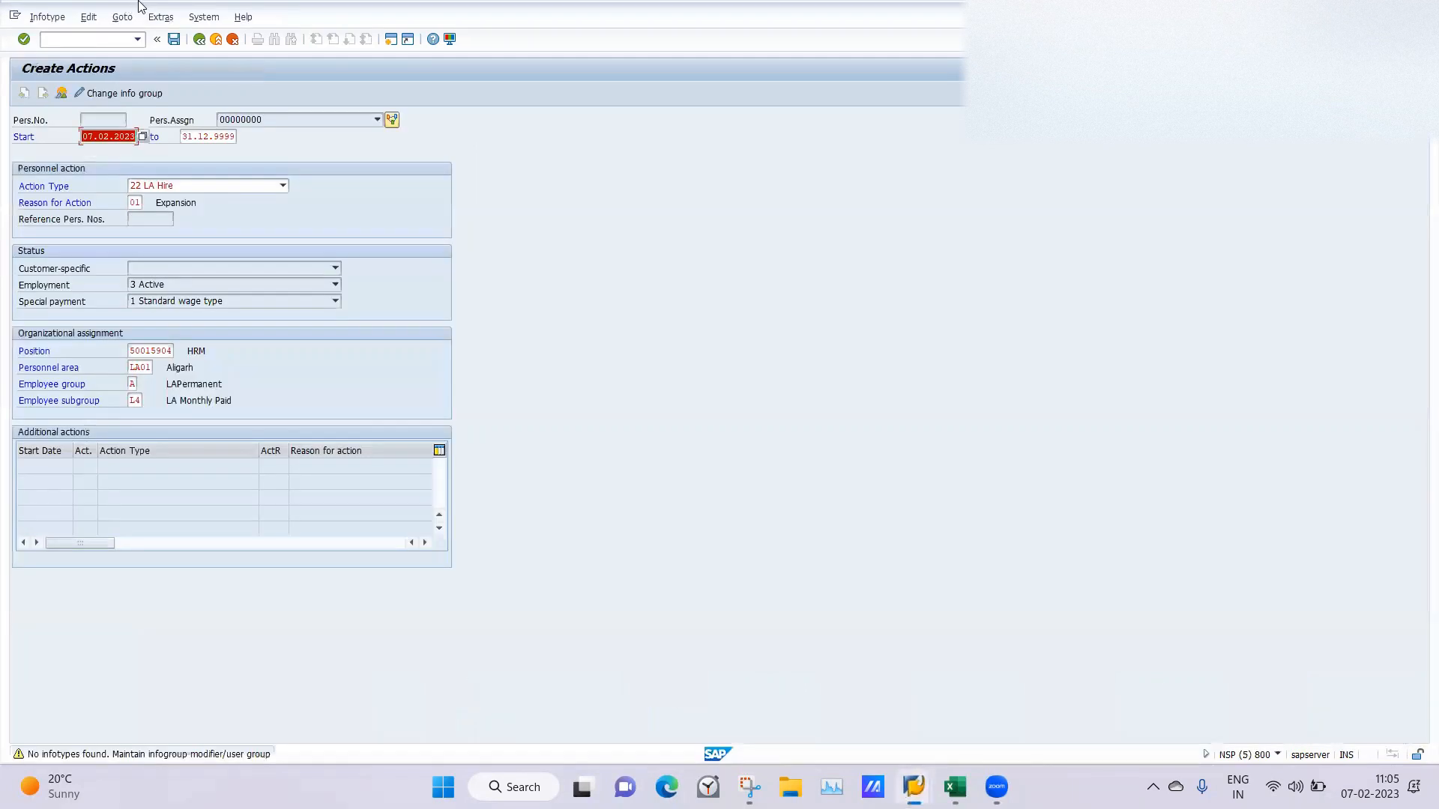
pyautogui.click(78, 36)
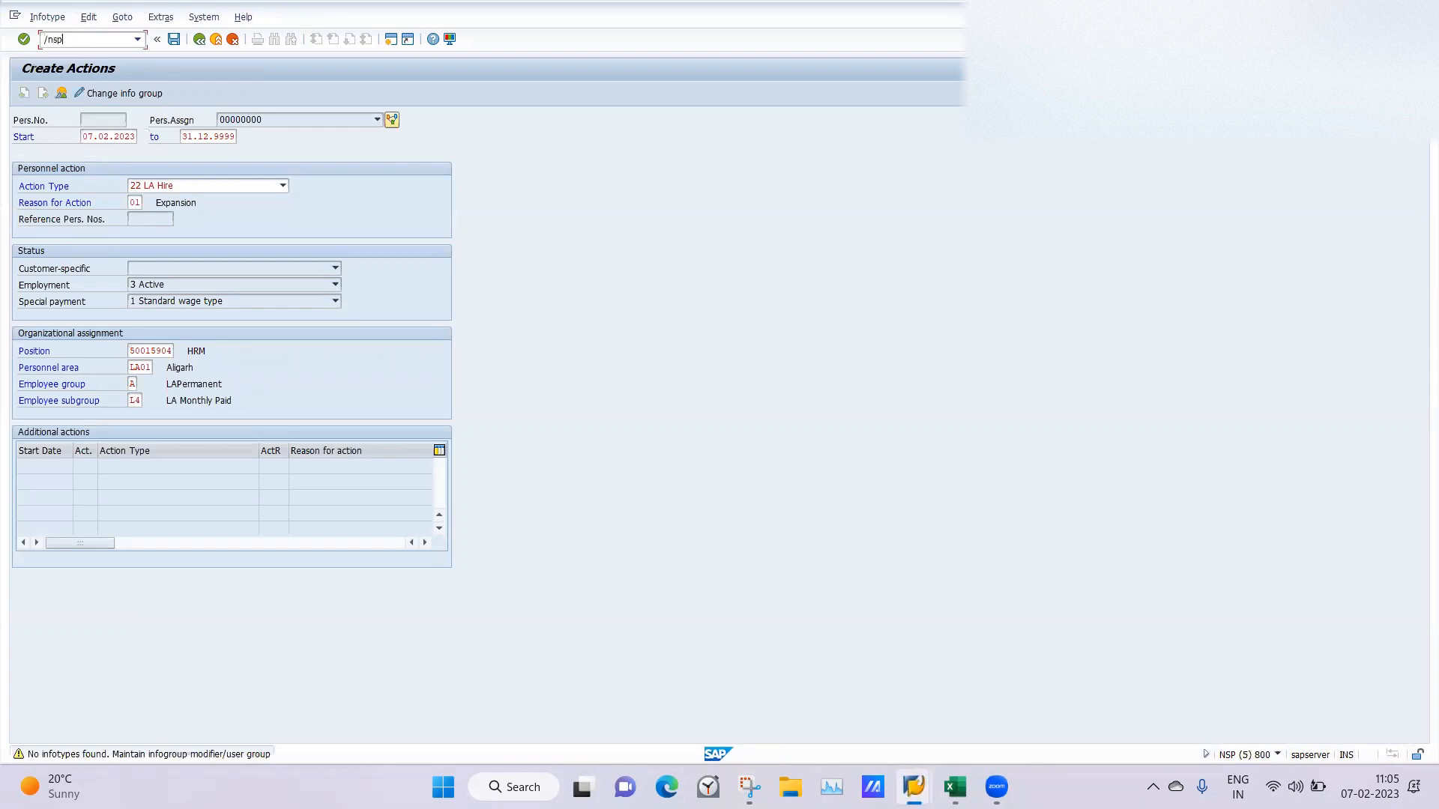
pyautogui.write('/nspro')
pyautogui.press('Return')
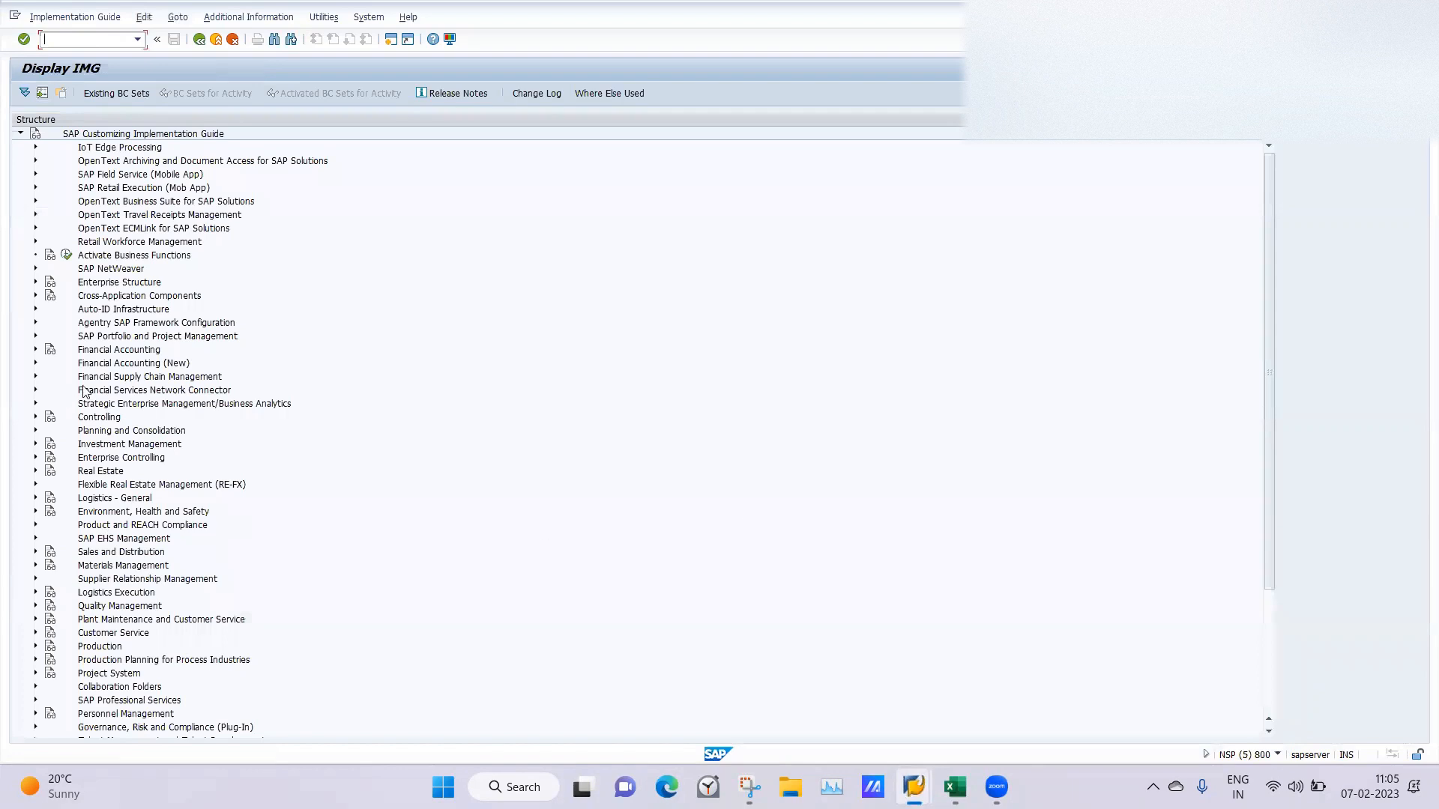
# Expand the implementation guide through Personnel Management, Personnel Administration and Customizing Procedures down to Actions.
pyautogui.click(1269, 682)
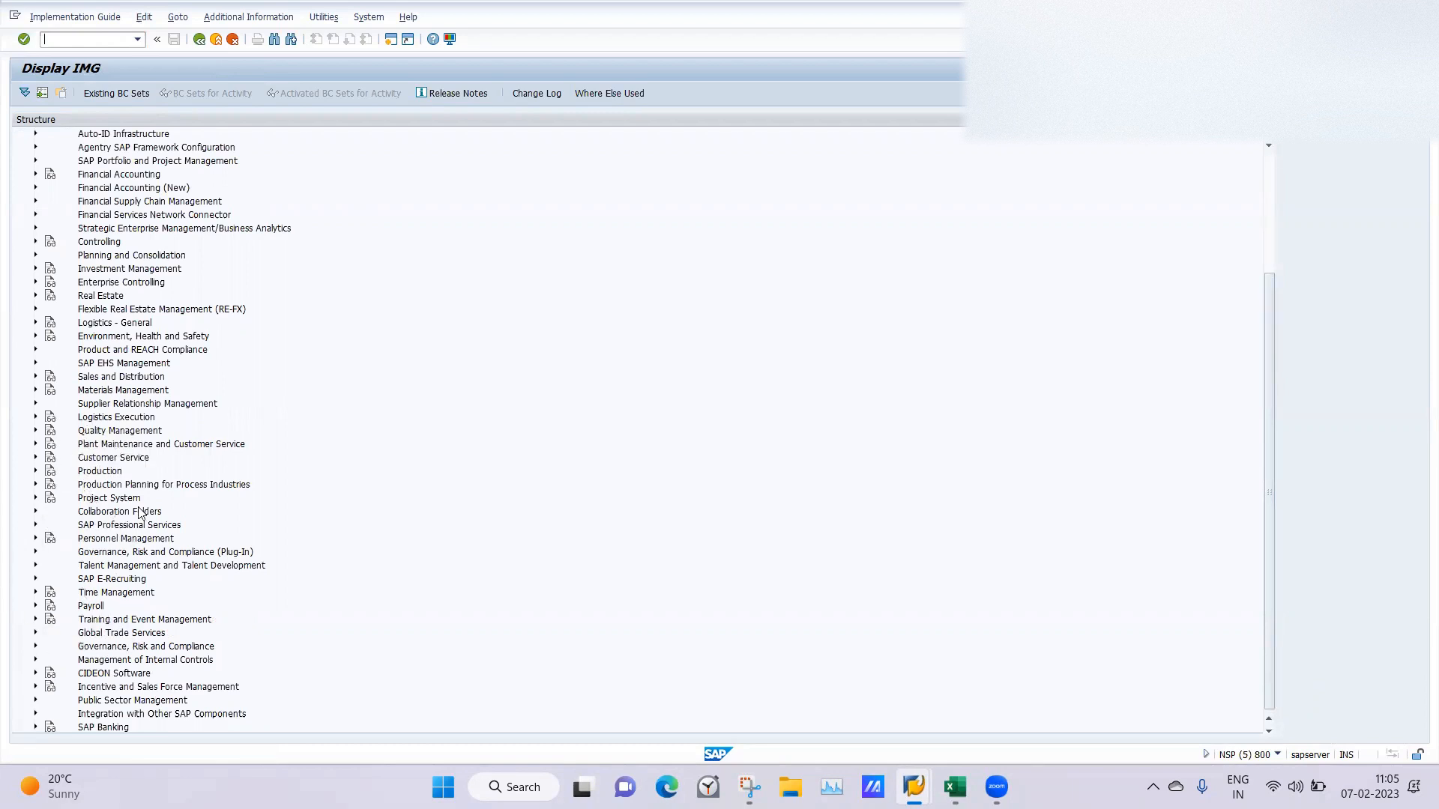
pyautogui.click(35, 540)
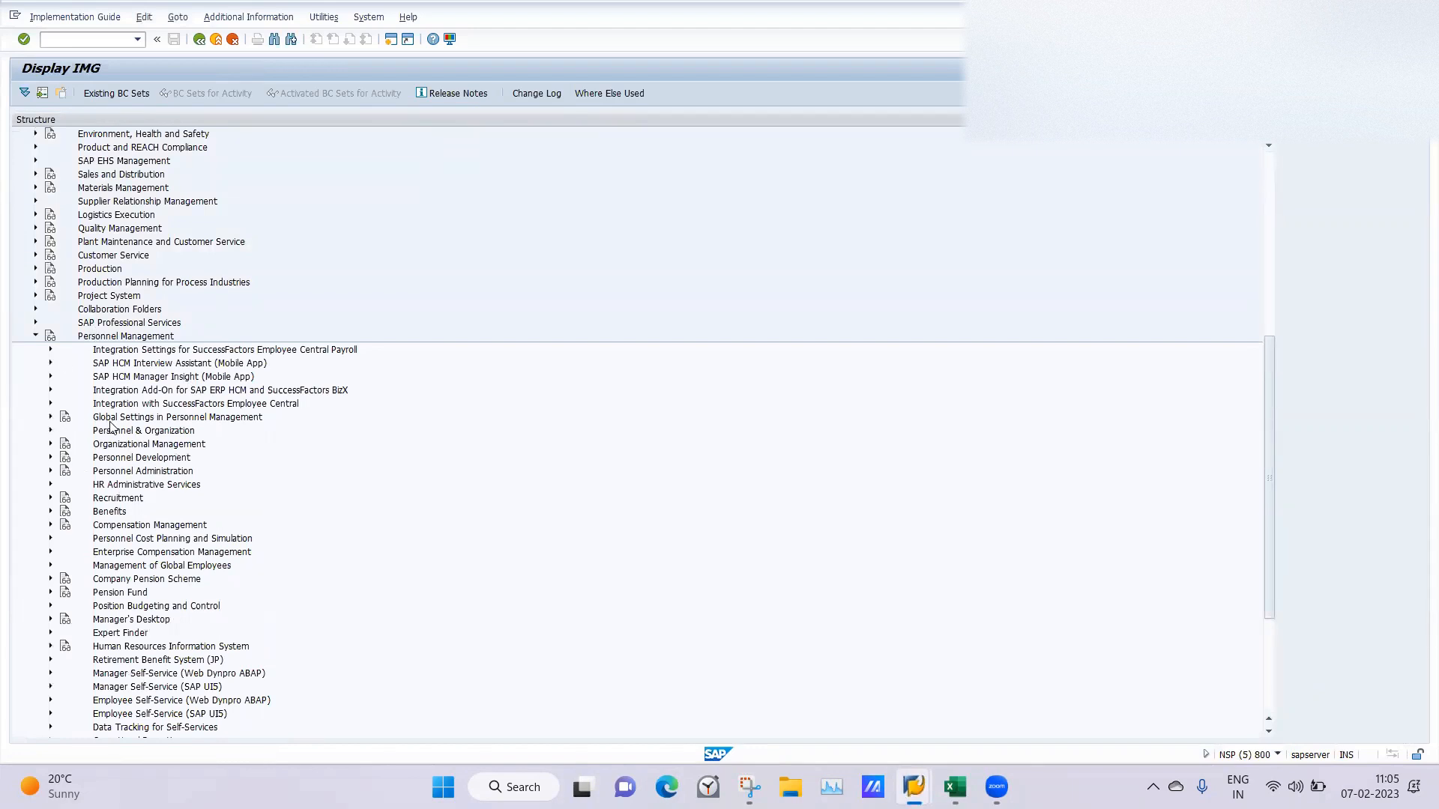
pyautogui.click(51, 471)
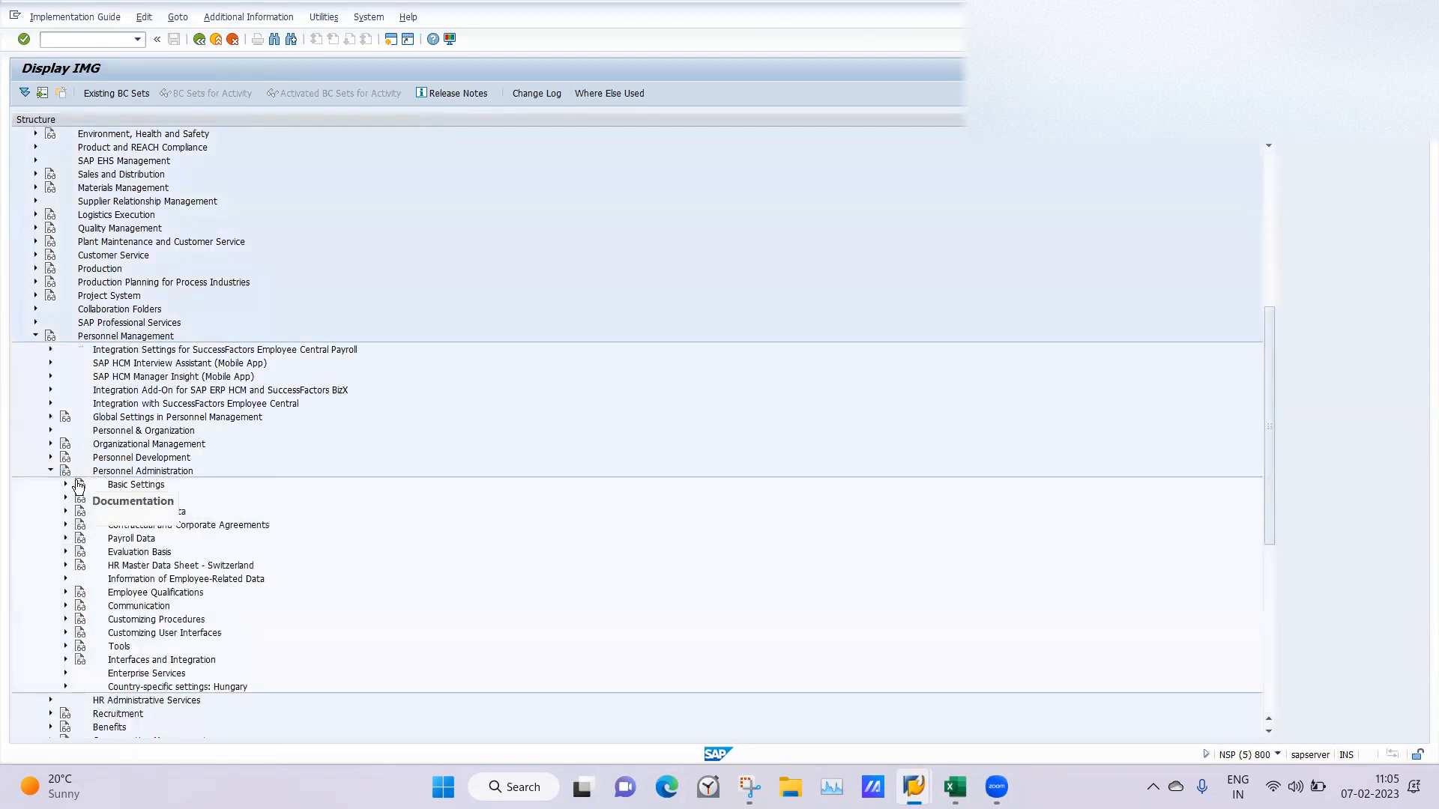
pyautogui.click(65, 485)
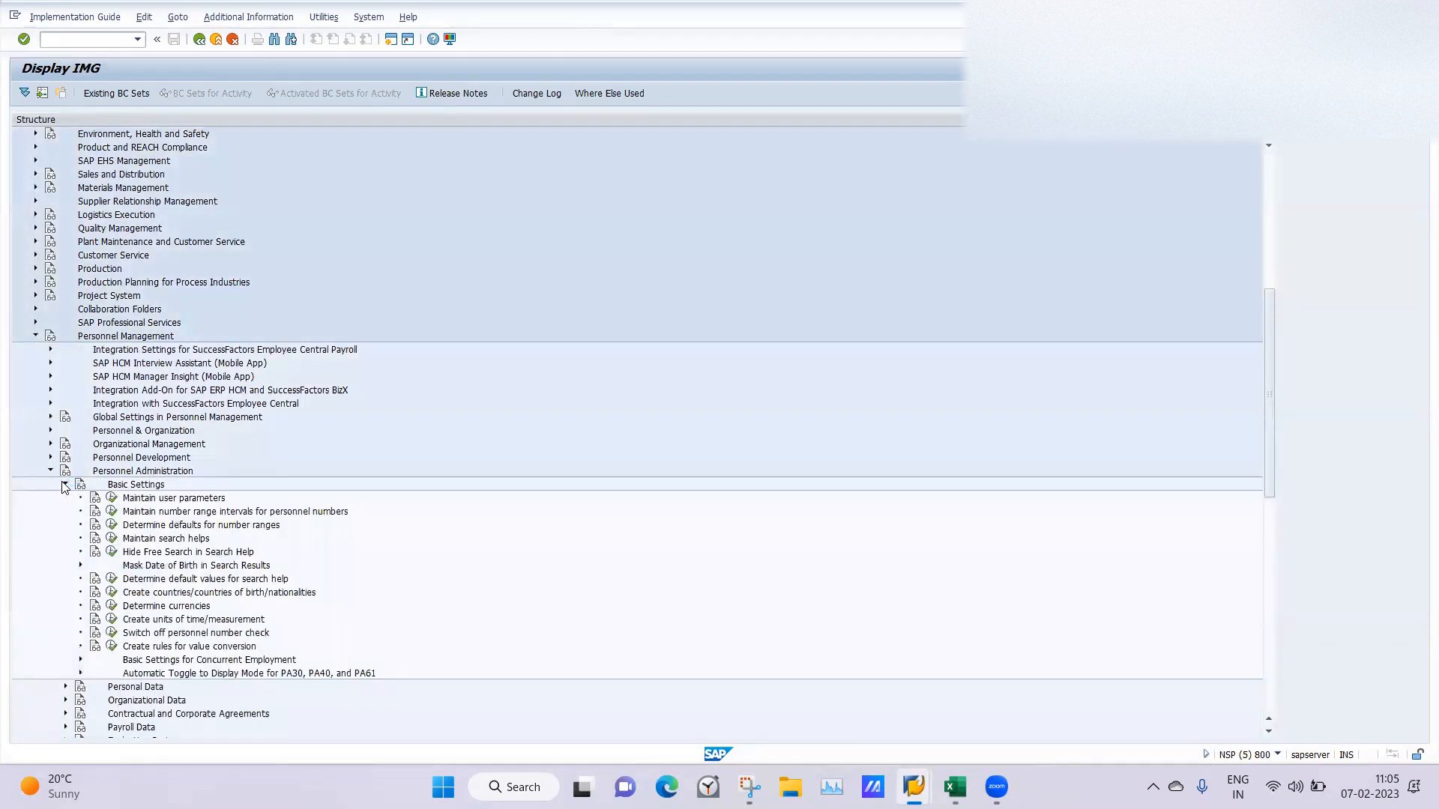
pyautogui.click(65, 485)
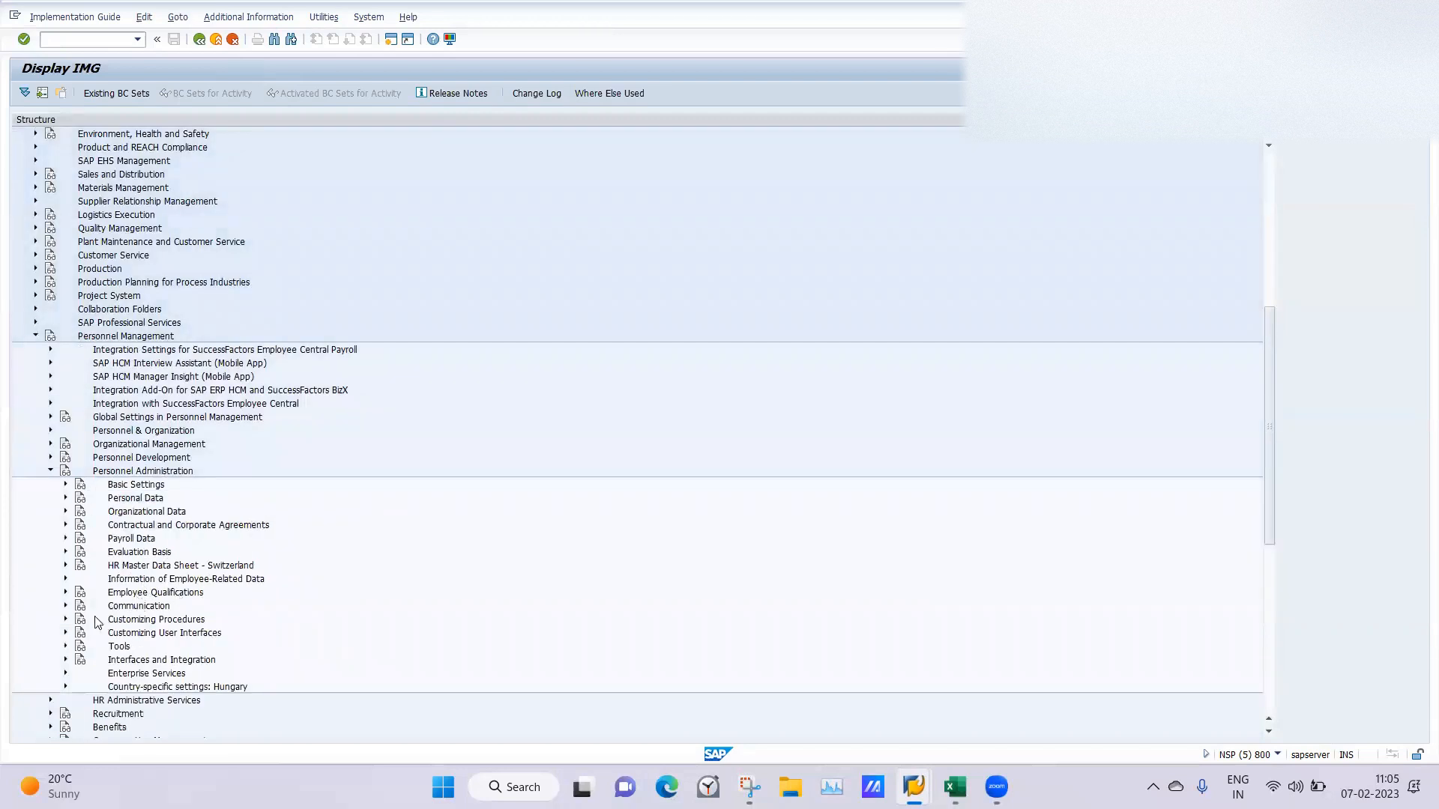
pyautogui.click(66, 620)
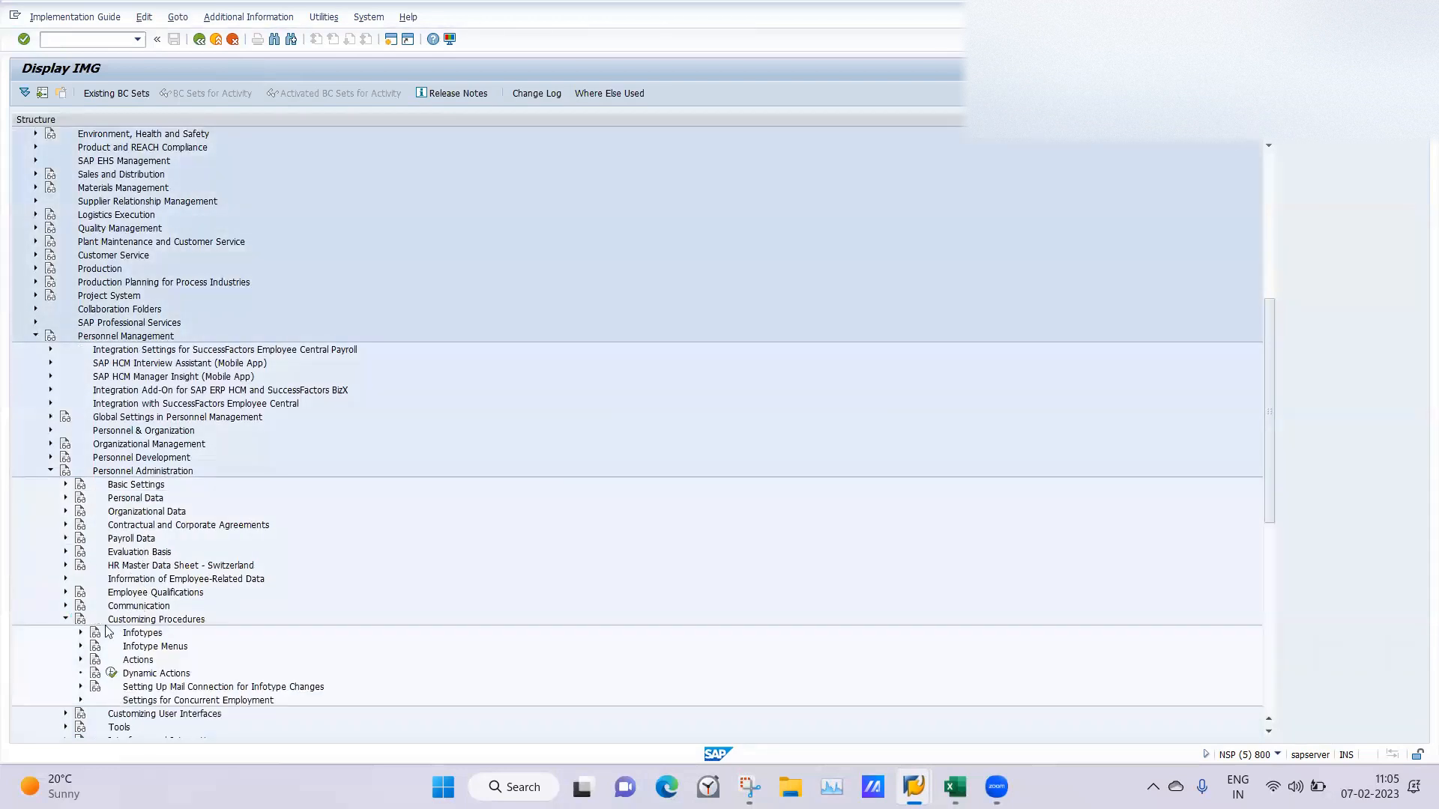
pyautogui.click(81, 659)
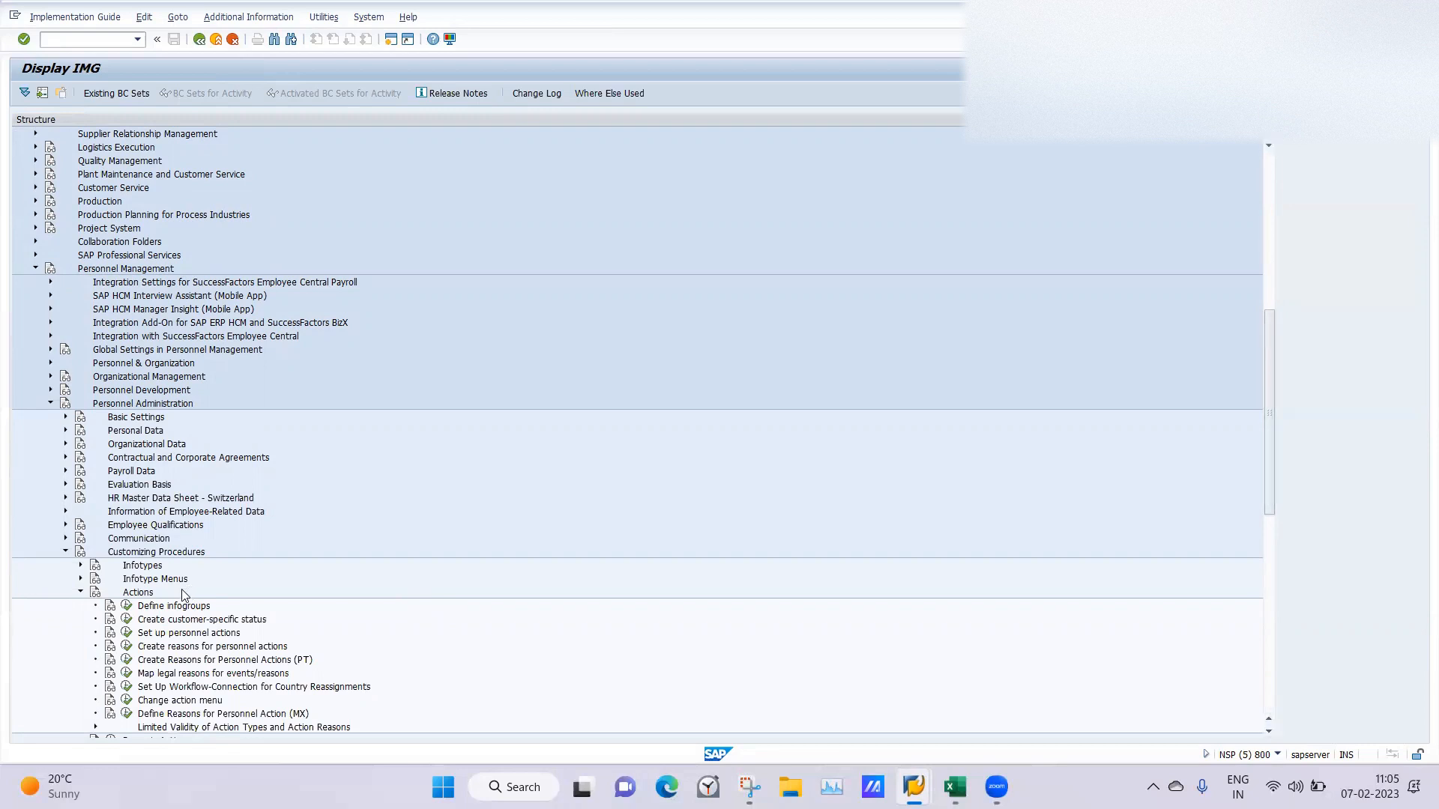
# Open the Info group activity under Define infogroups with info group 06 as the work area.
pyautogui.click(127, 606)
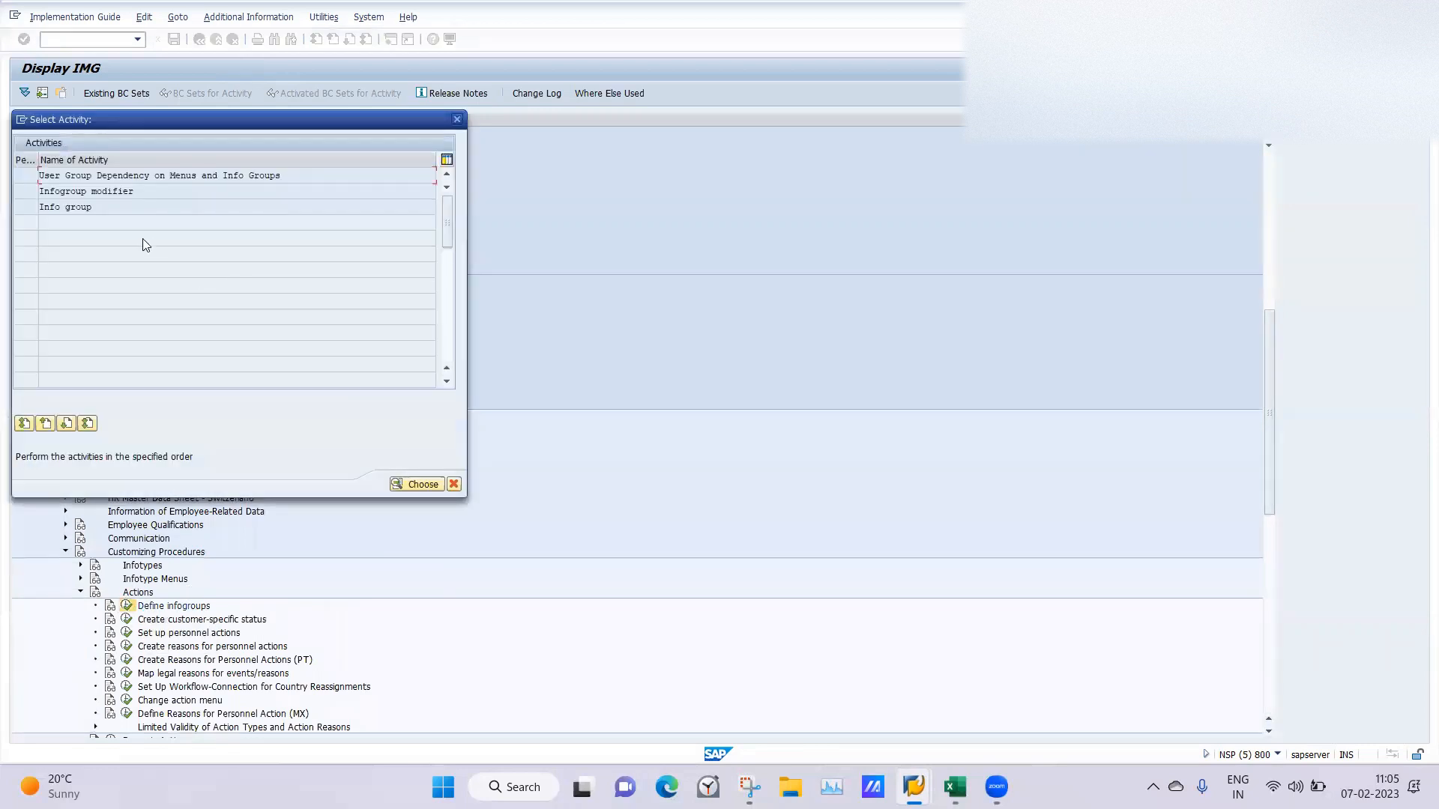
pyautogui.doubleClick(54, 207)
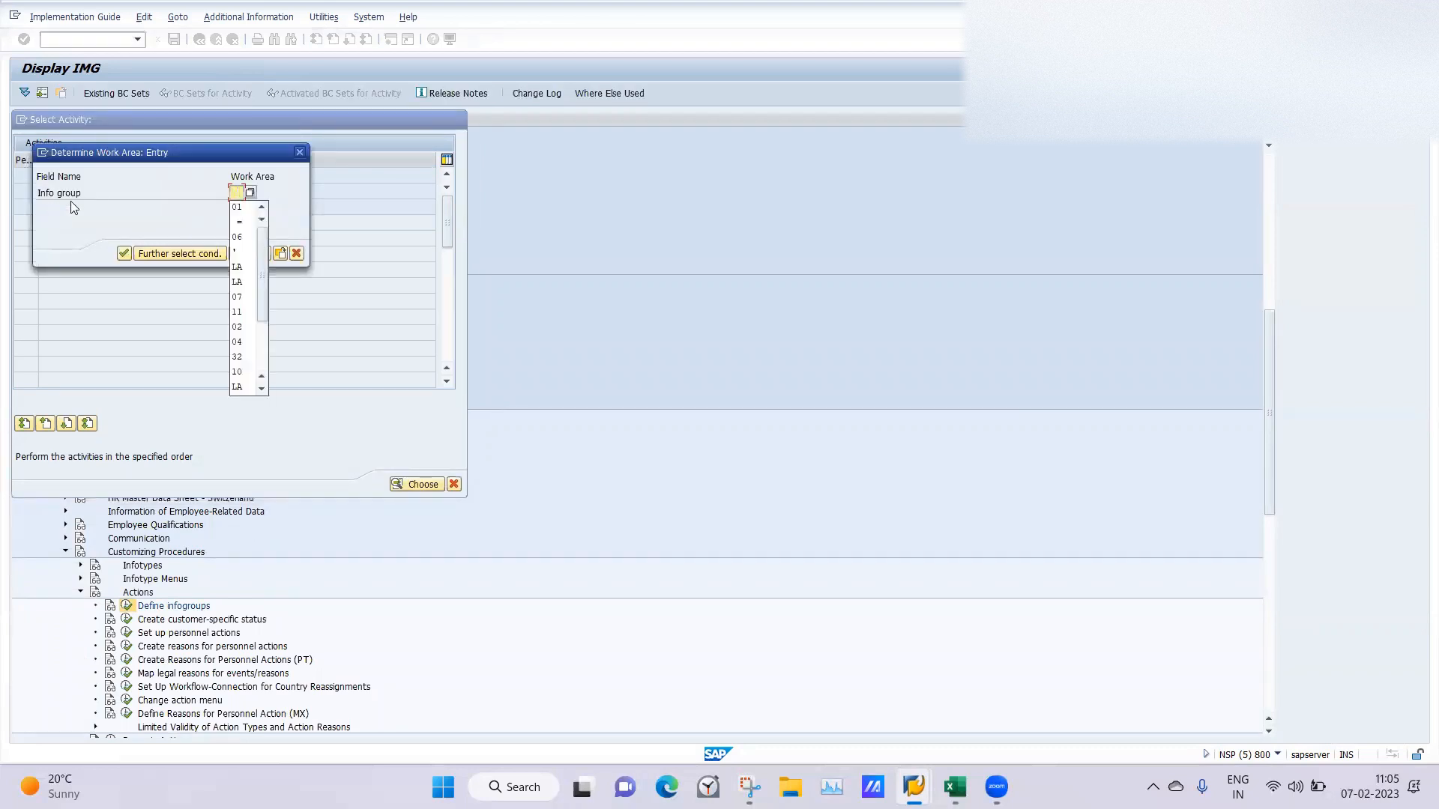
pyautogui.click(239, 237)
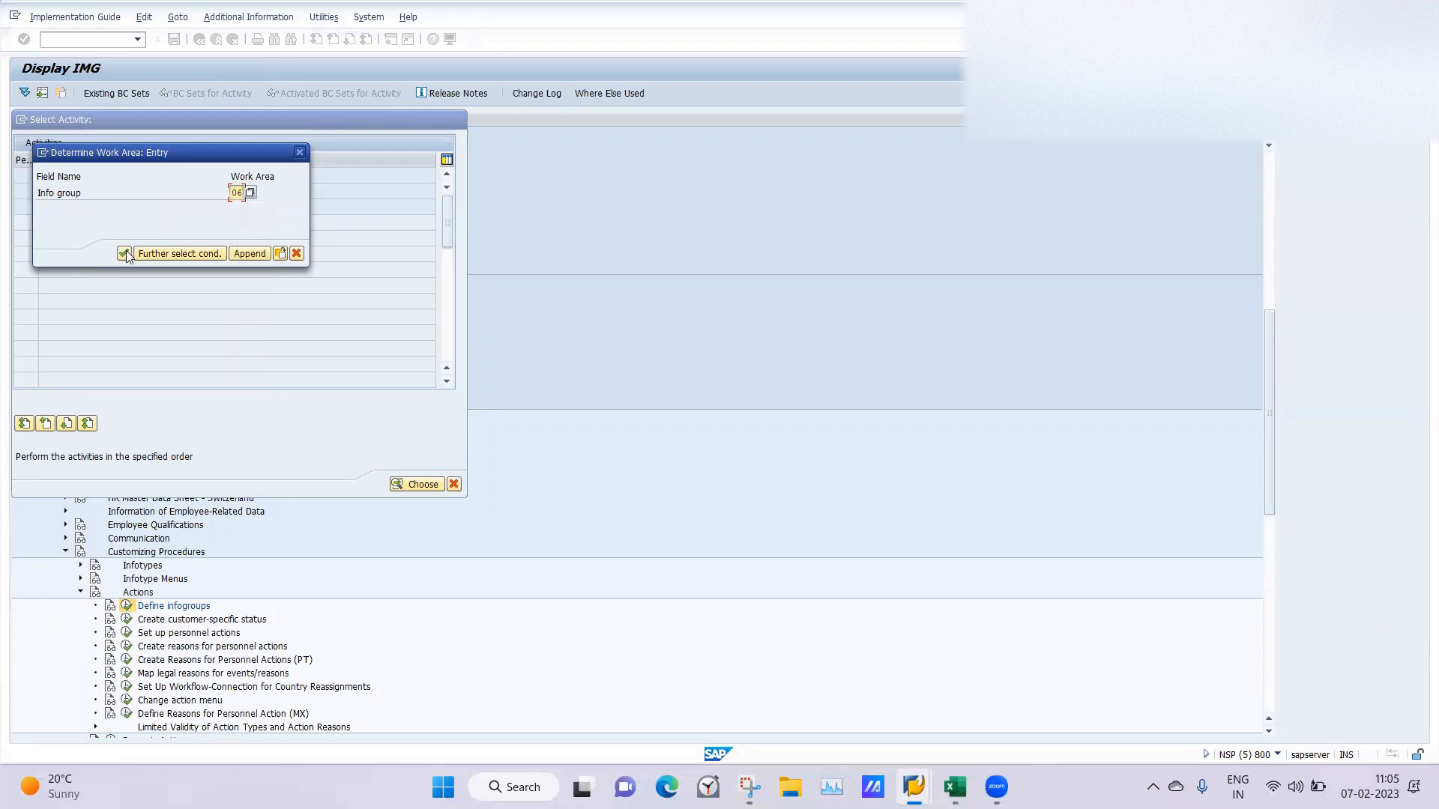
pyautogui.click(124, 253)
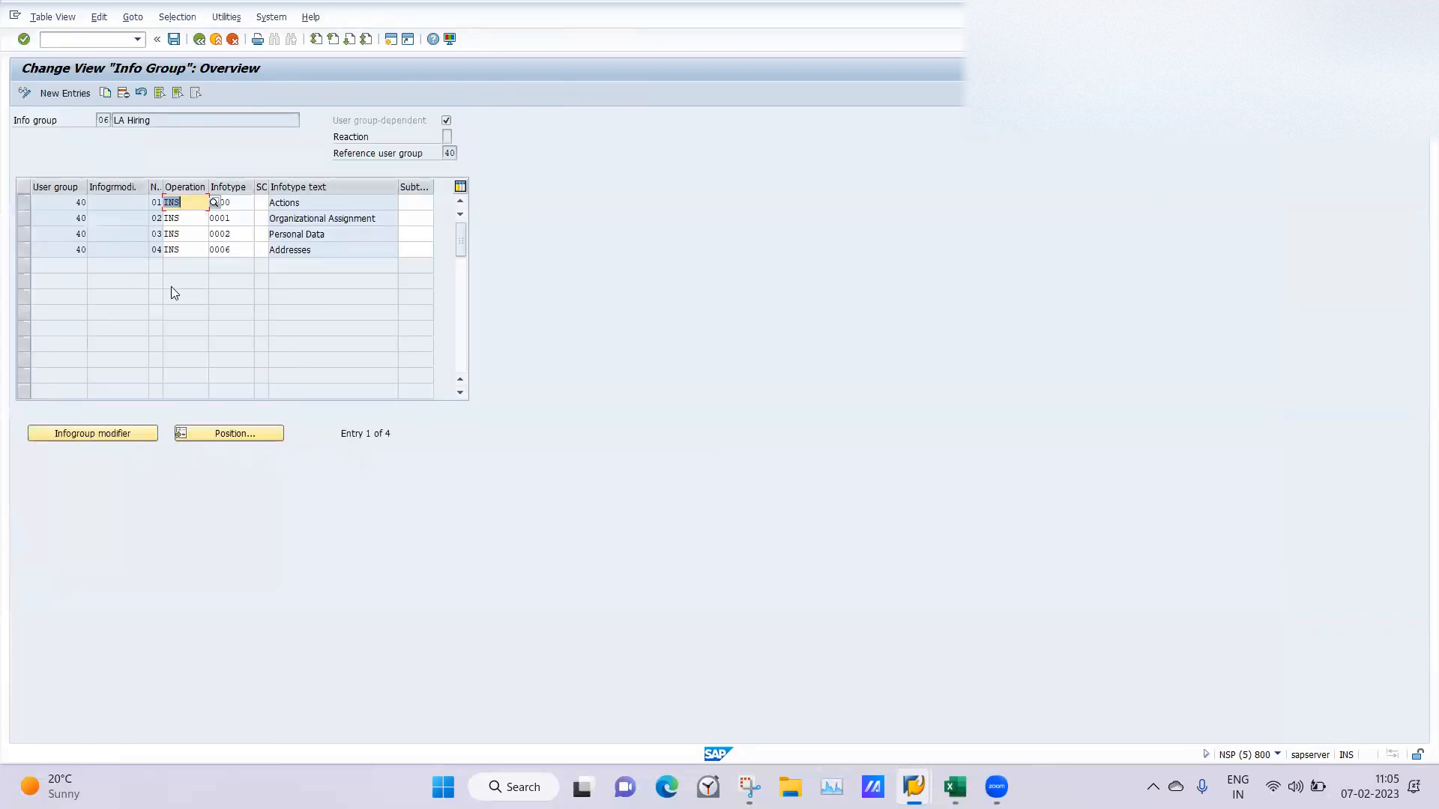
# Copy the user group 40 entries for Actions, Organizational Assignment, Personal Data and Addresses in the LA Hiring info group.
pyautogui.click(326, 243)
pyautogui.click(22, 204)
pyautogui.click(23, 219)
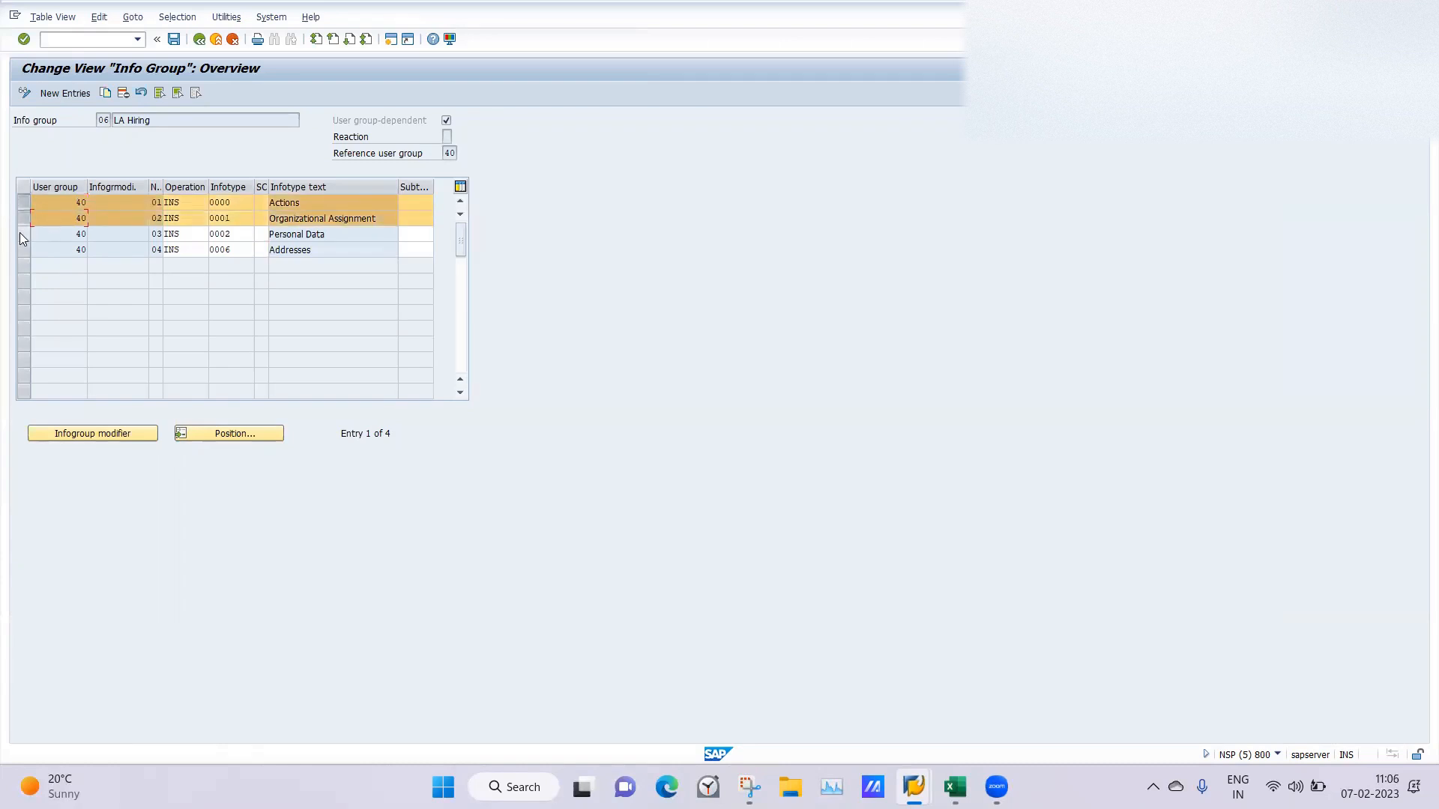
pyautogui.click(22, 234)
pyautogui.click(21, 255)
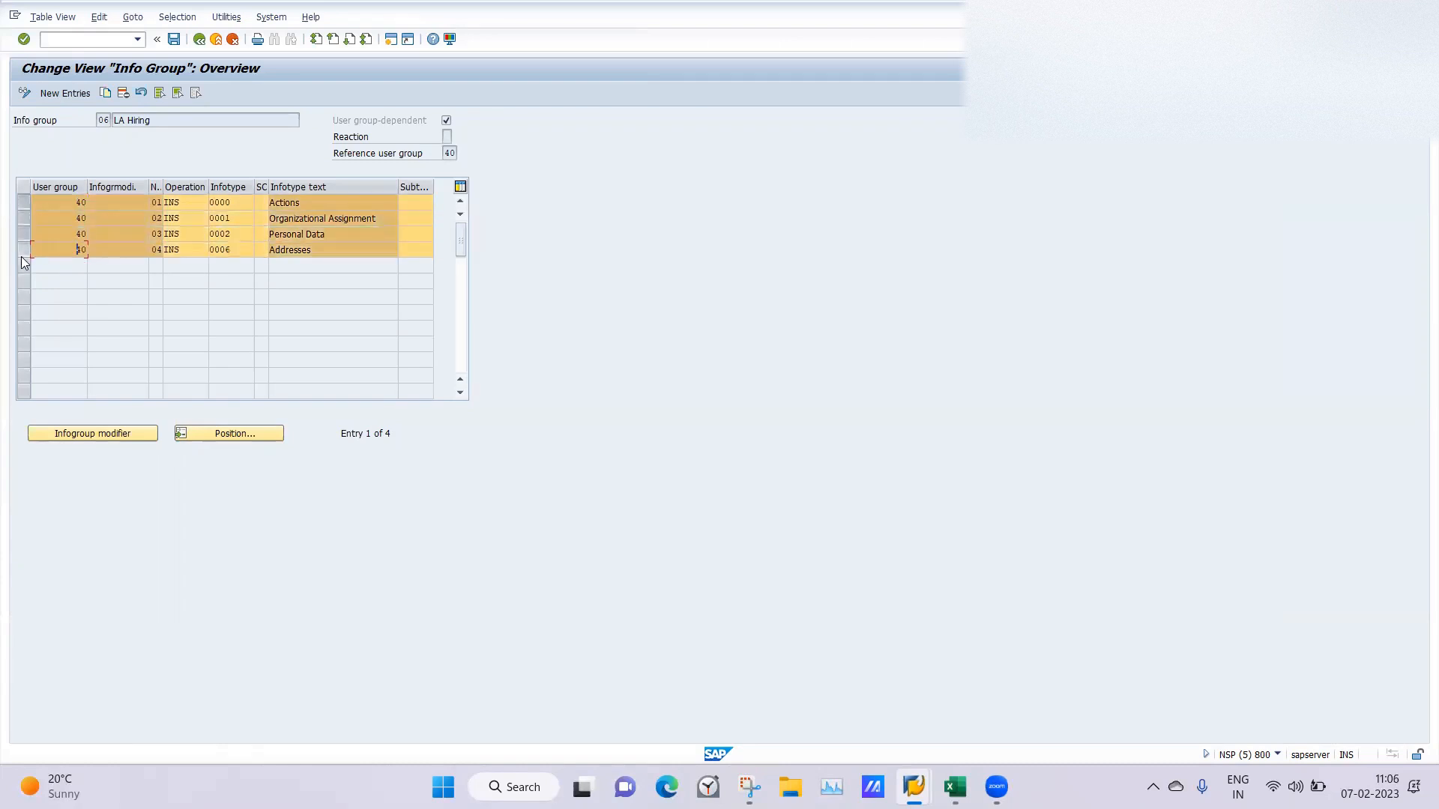
pyautogui.click(105, 93)
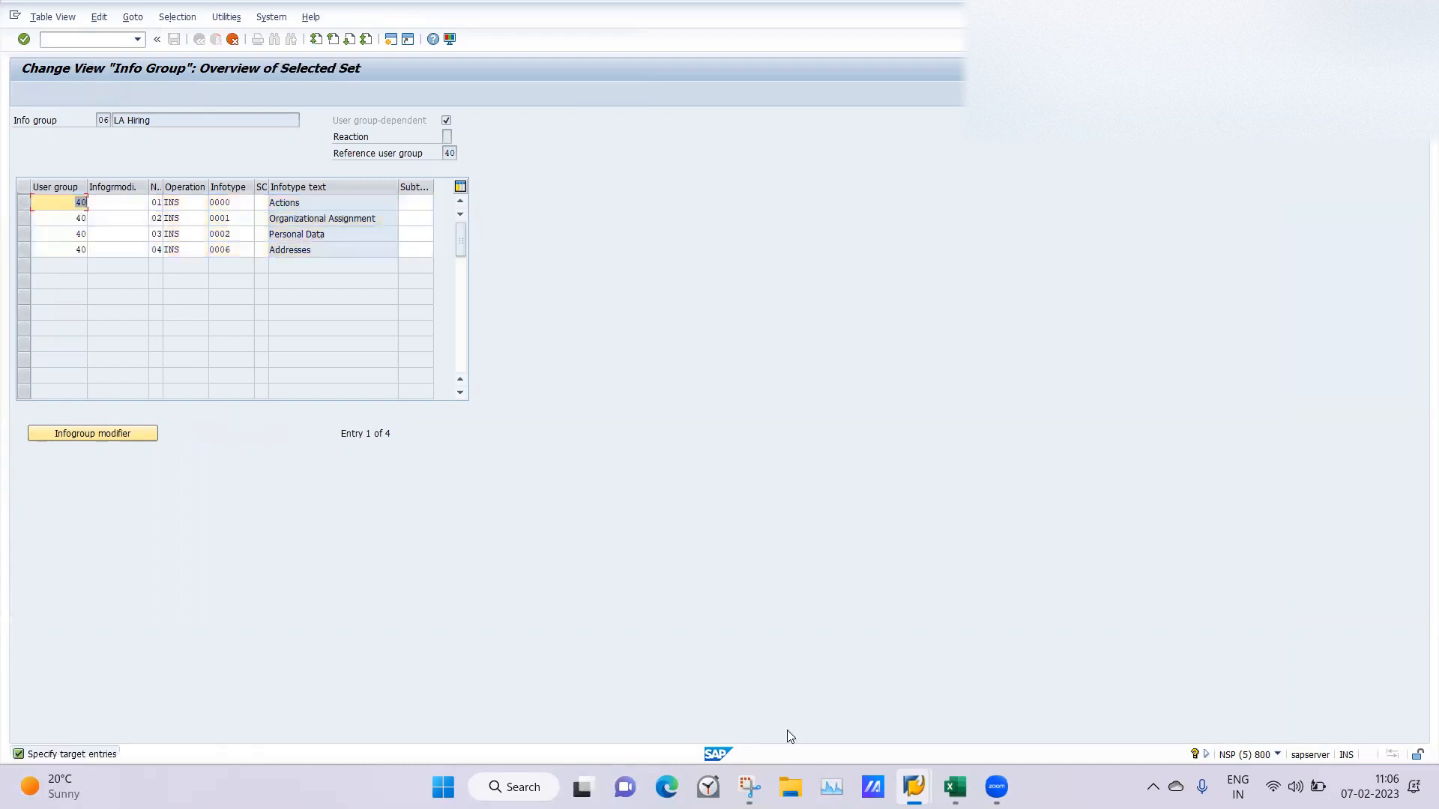
# Check the modifier for employee group A LAPermanent in IGMOD, and set the copied Actions entry's infogroup modifier to IGLP.
pyautogui.moveTo(913, 787)
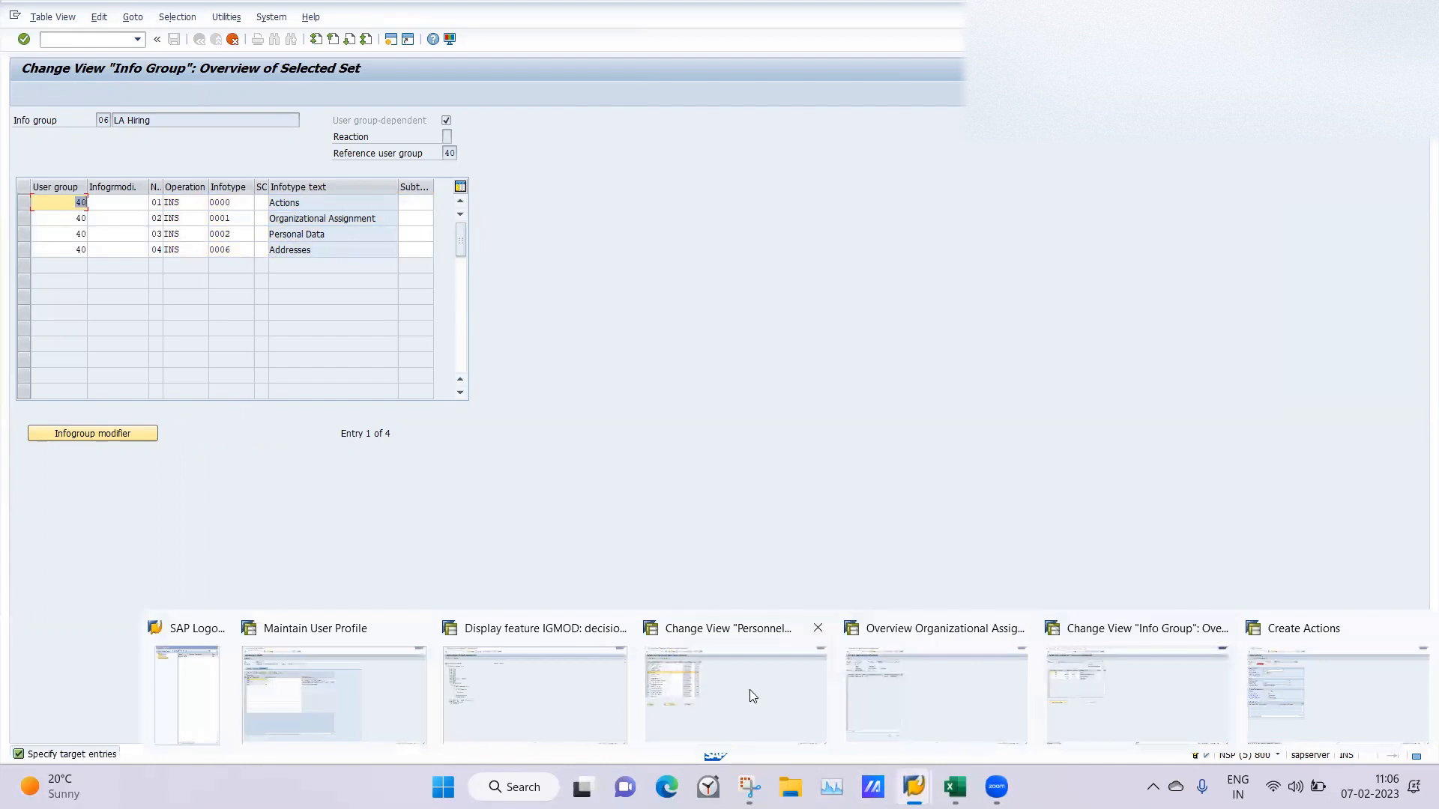
pyautogui.click(565, 694)
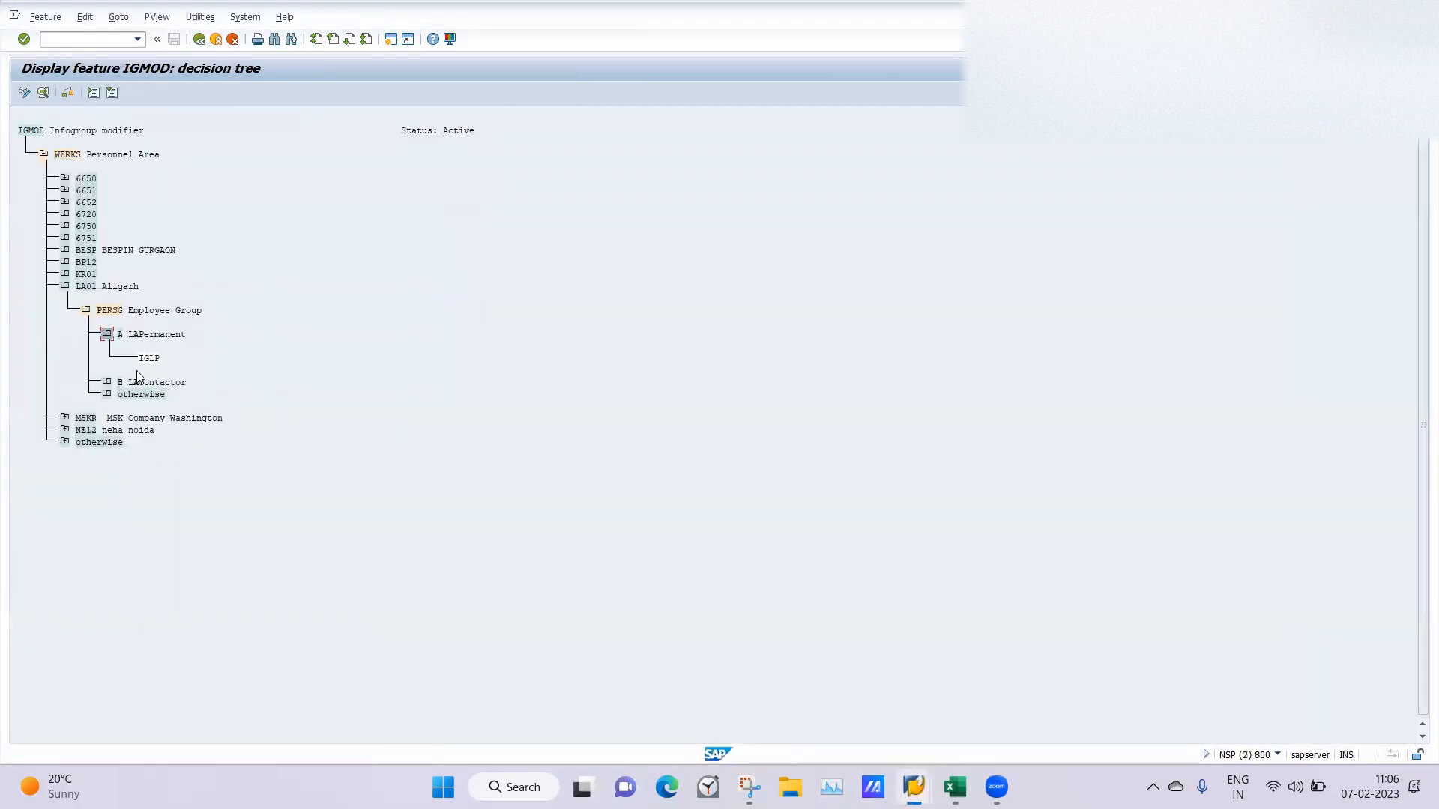
pyautogui.moveTo(915, 783)
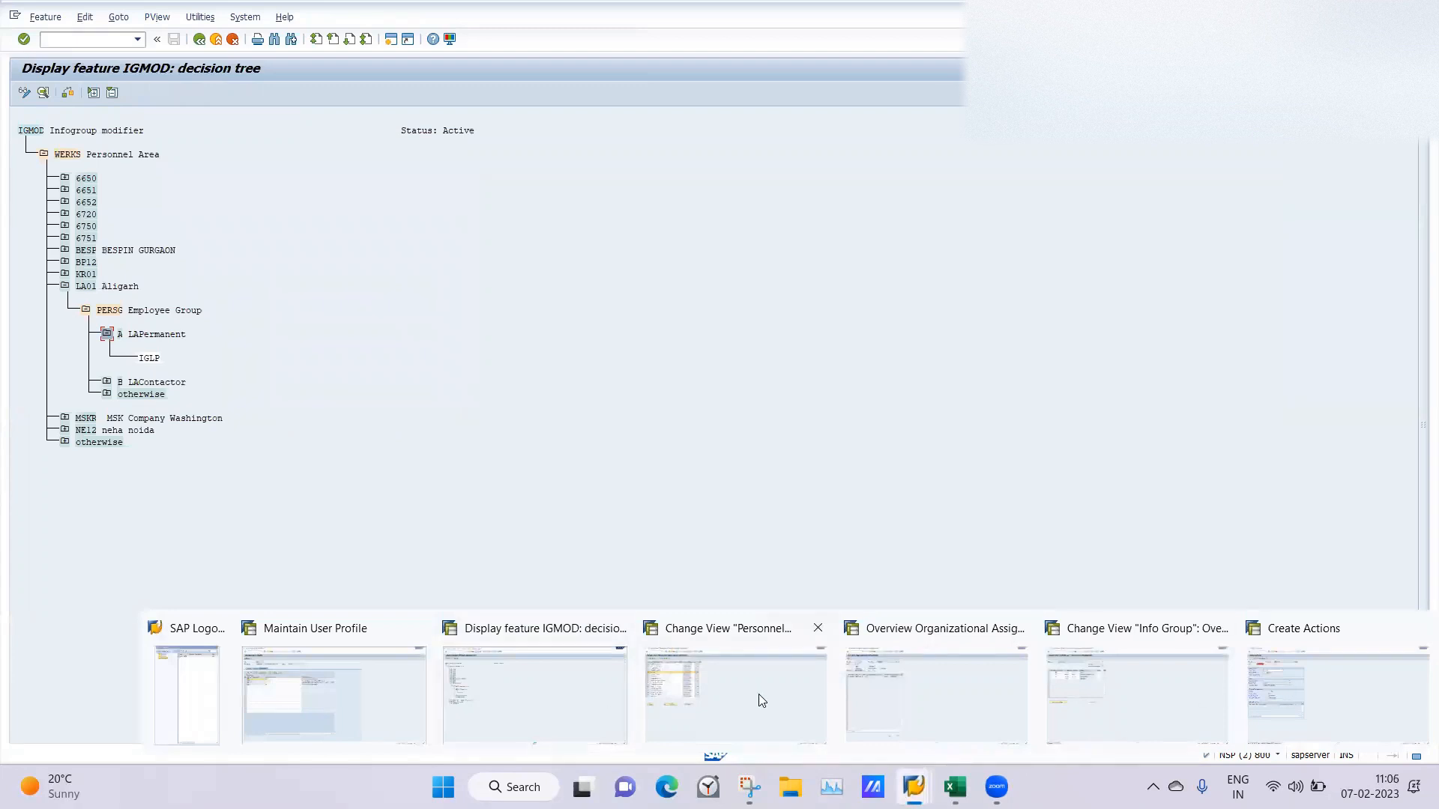
pyautogui.click(1096, 696)
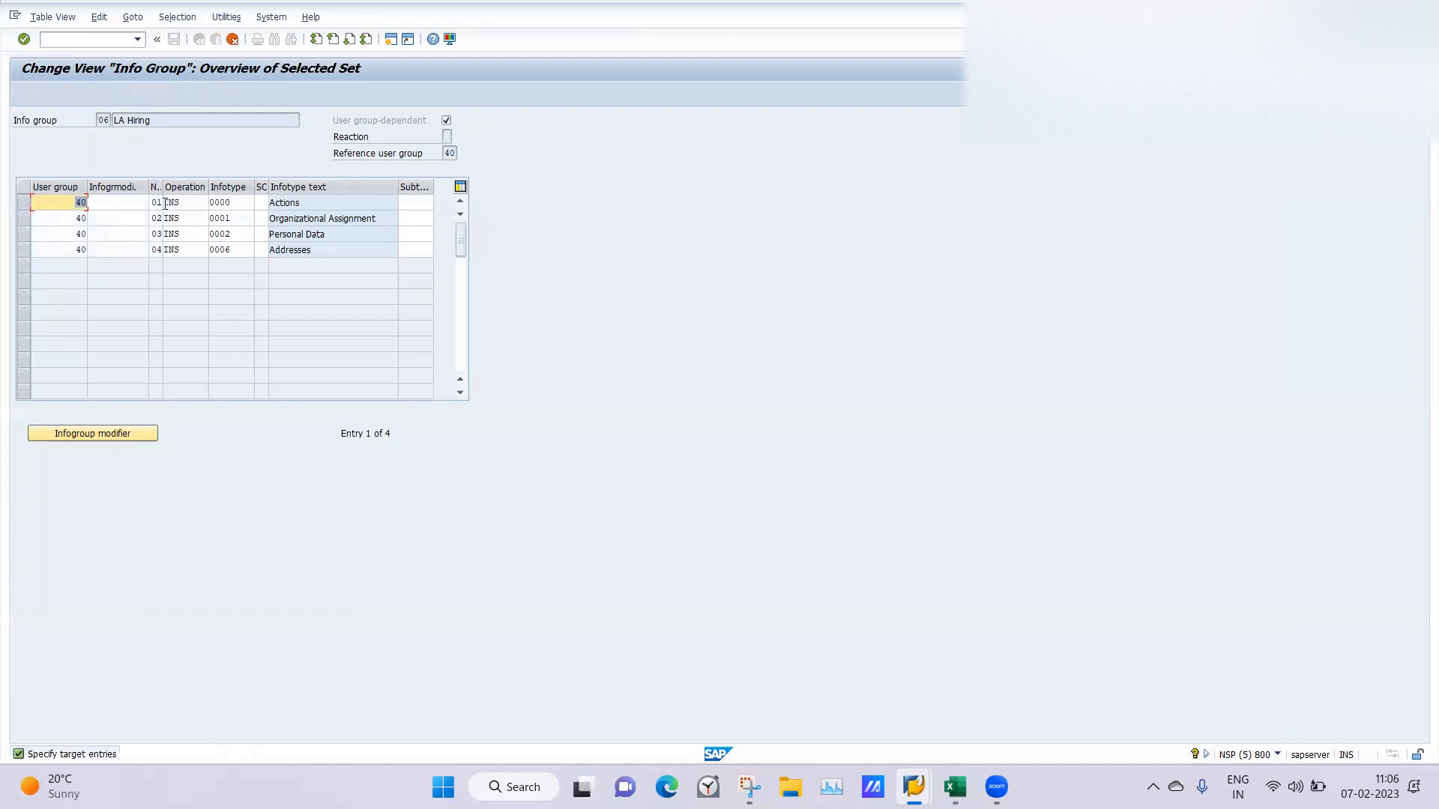
pyautogui.click(129, 207)
pyautogui.write('I')
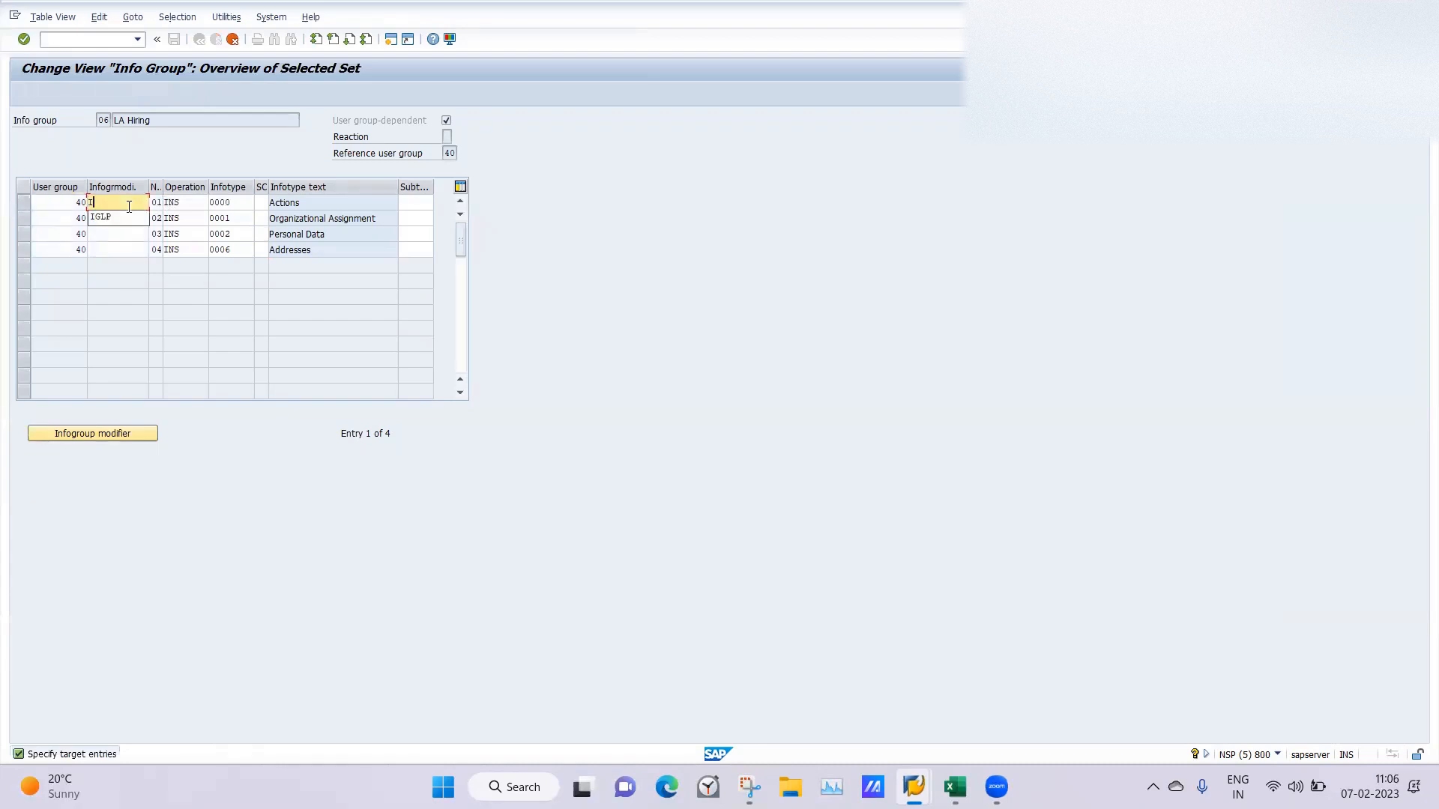
pyautogui.write('G')
pyautogui.press('Down')
pyautogui.press('Return')
# Set the infogroup modifier to IGLP on the copied Organizational Assignment, Personal Data and Addresses entries, and save them.
pyautogui.click(111, 216)
pyautogui.click(106, 233)
pyautogui.click(102, 253)
pyautogui.hotkey('ctrl', 'v')
pyautogui.press('Return')
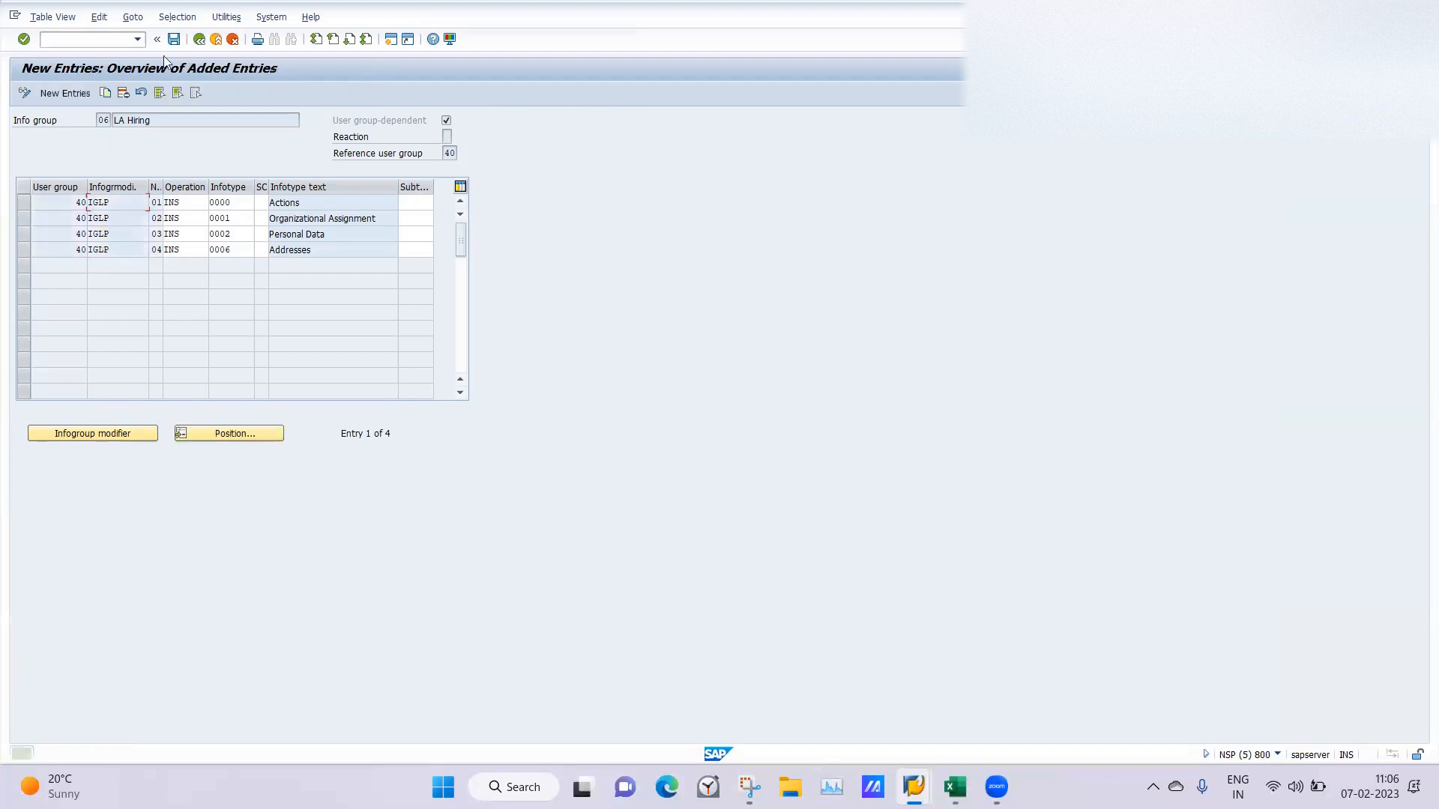
pyautogui.click(174, 41)
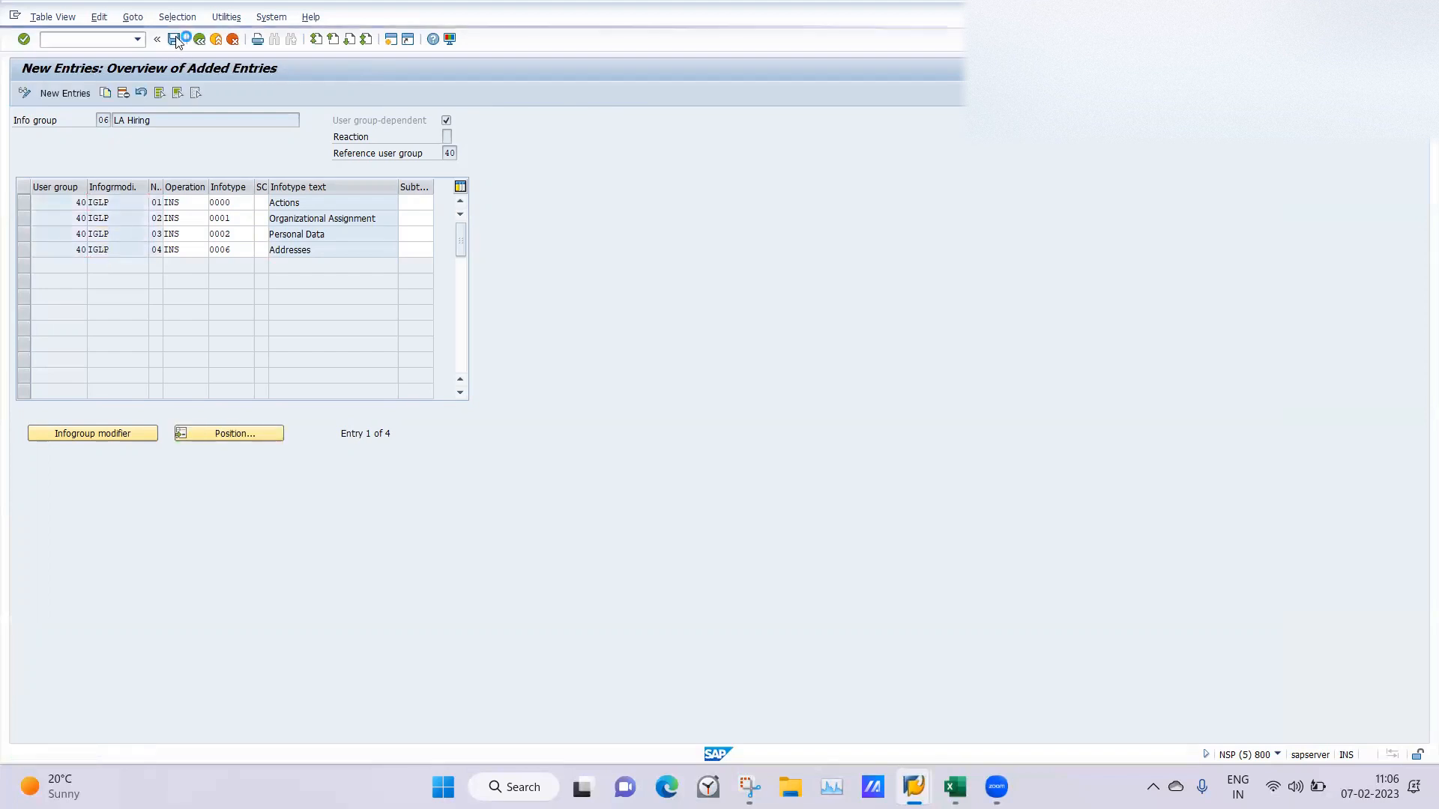
pyautogui.press('Return')
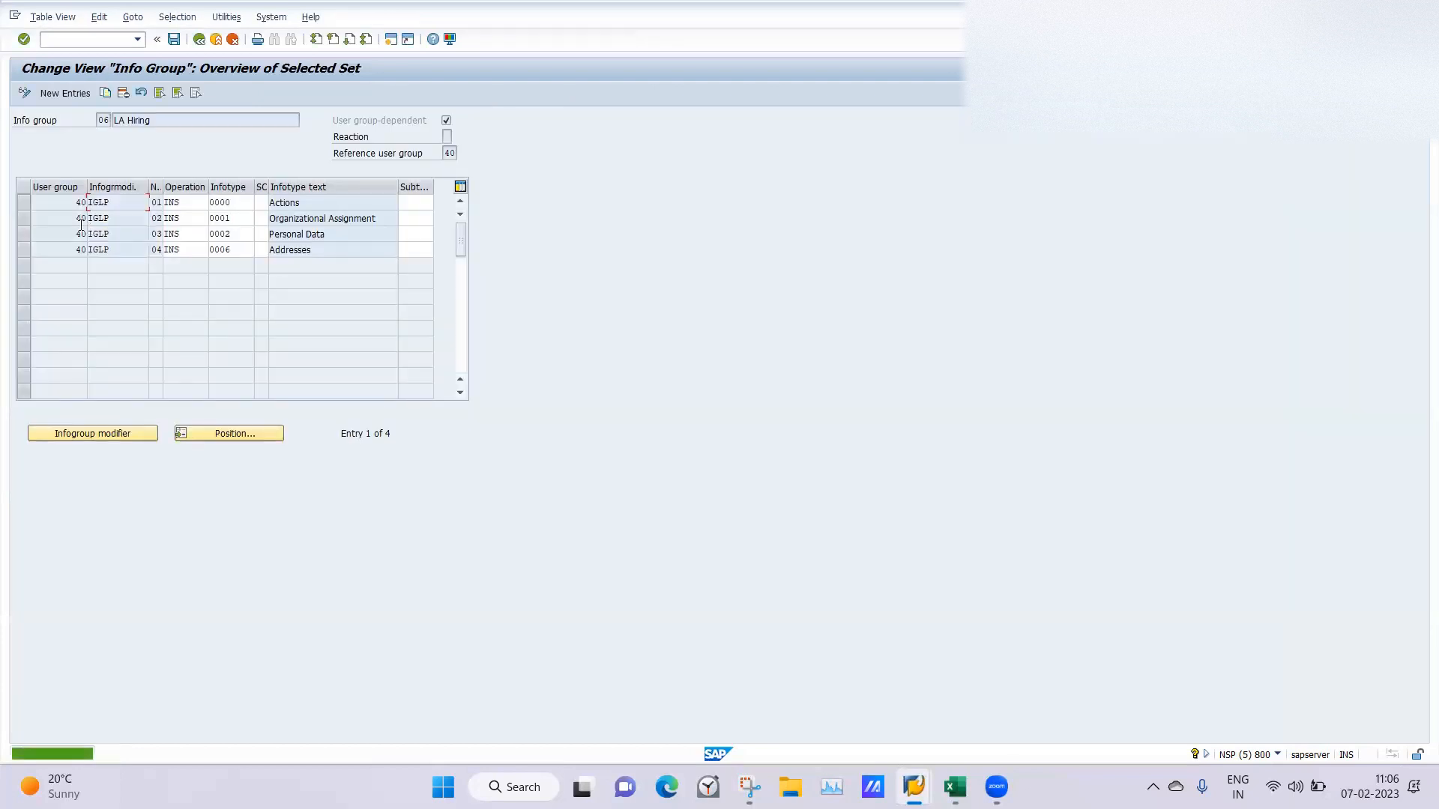
pyautogui.click(199, 39)
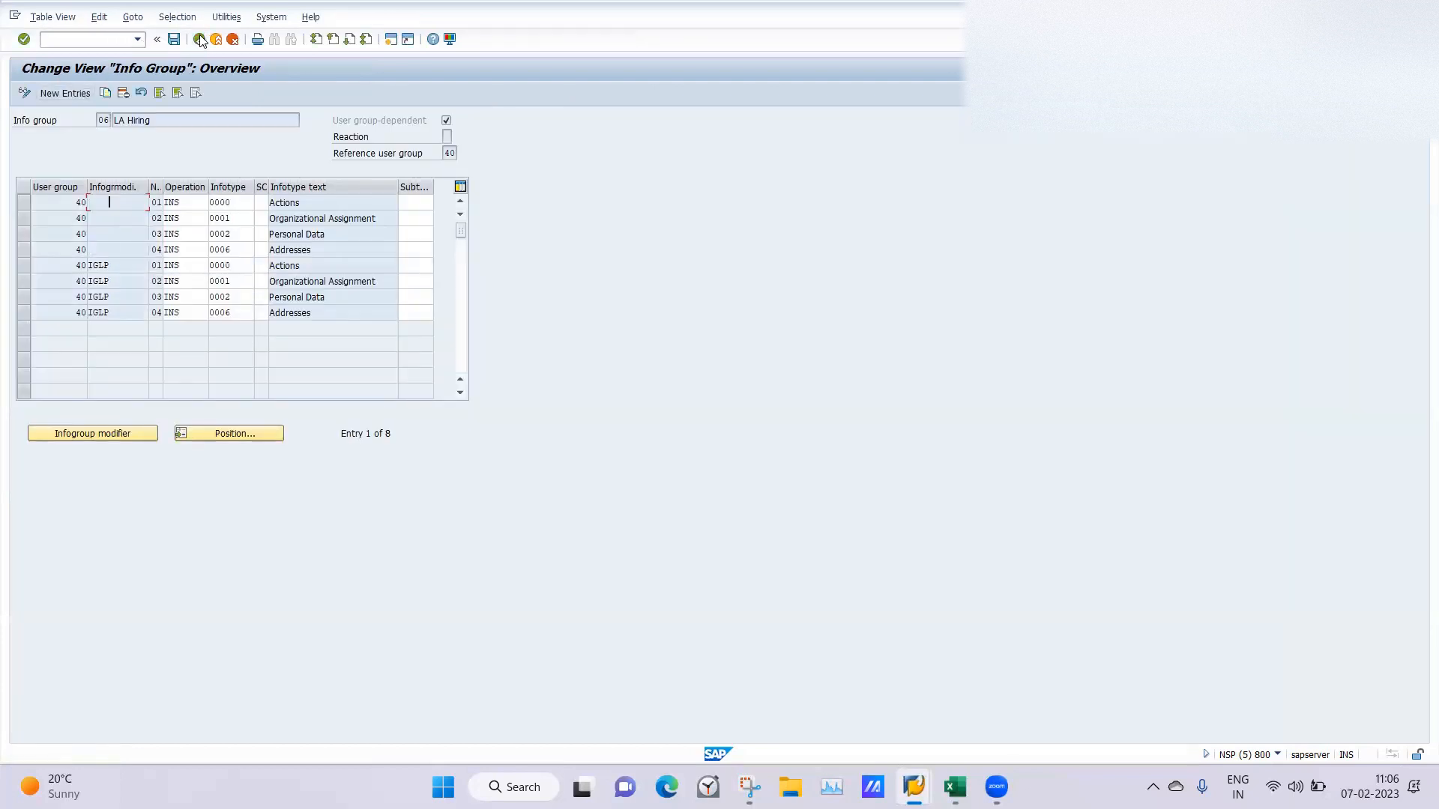
# Delete the four LA Hiring entries that have no infogroup modifier and save the info group.
pyautogui.click(23, 202)
pyautogui.click(23, 218)
pyautogui.click(21, 235)
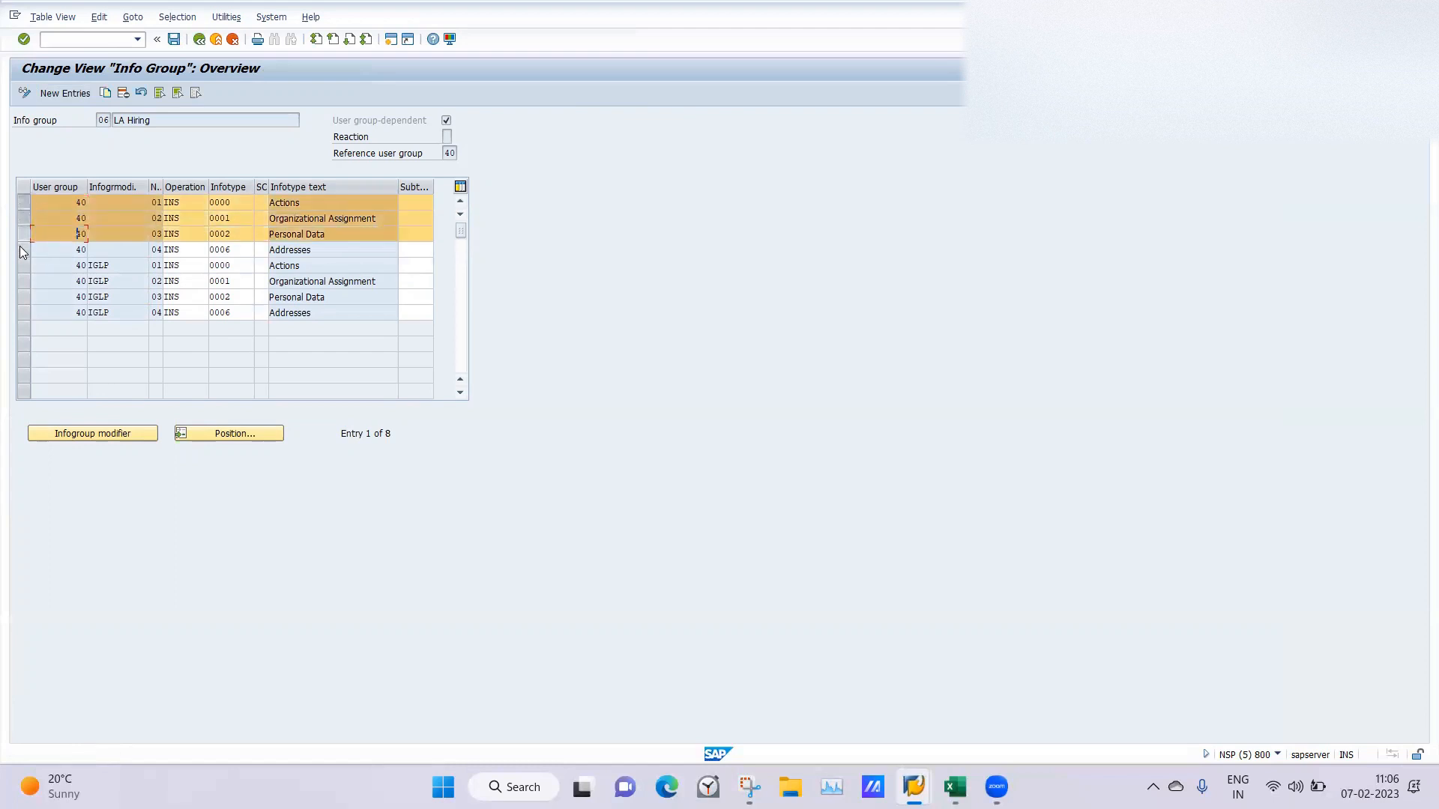
pyautogui.click(21, 250)
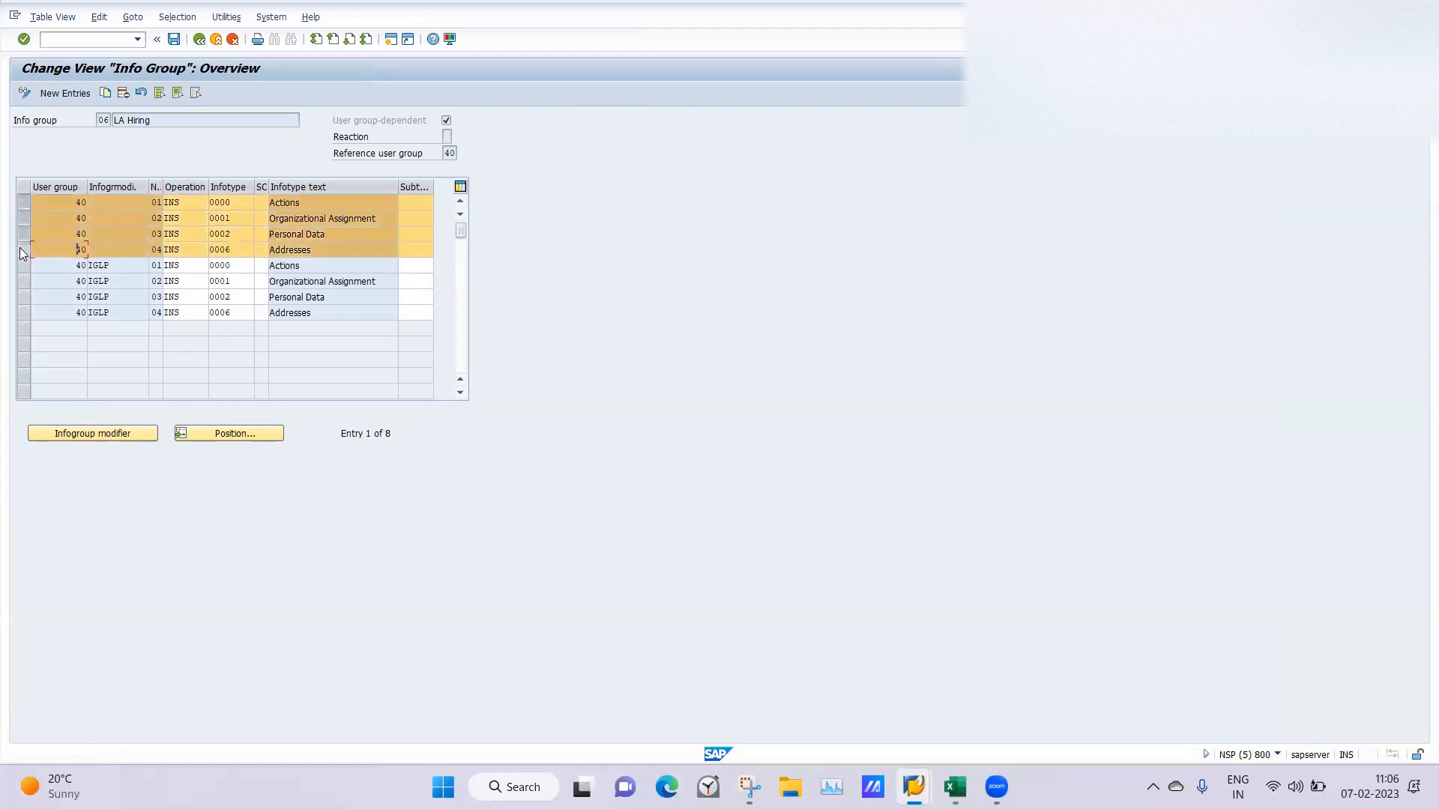
pyautogui.click(124, 92)
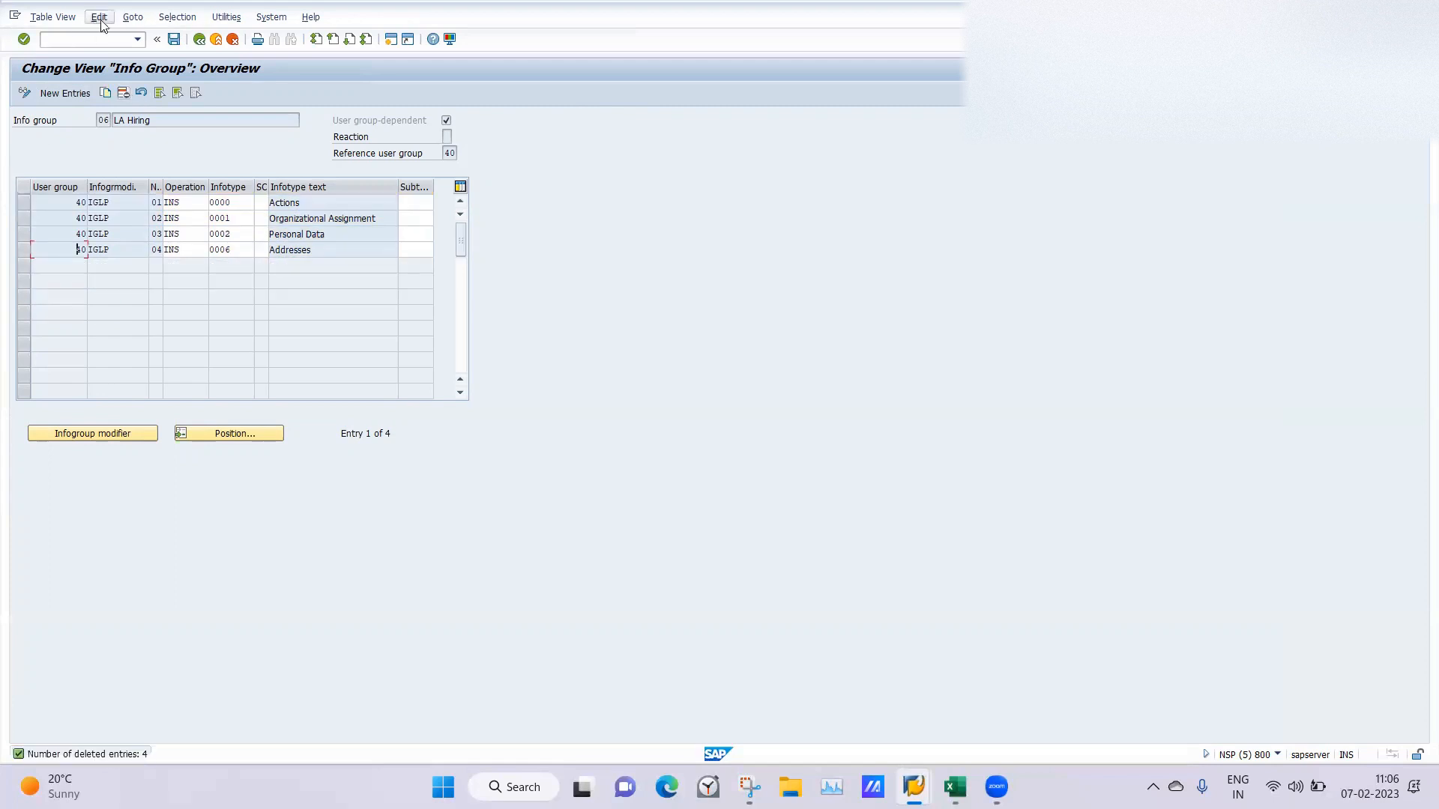
pyautogui.click(174, 40)
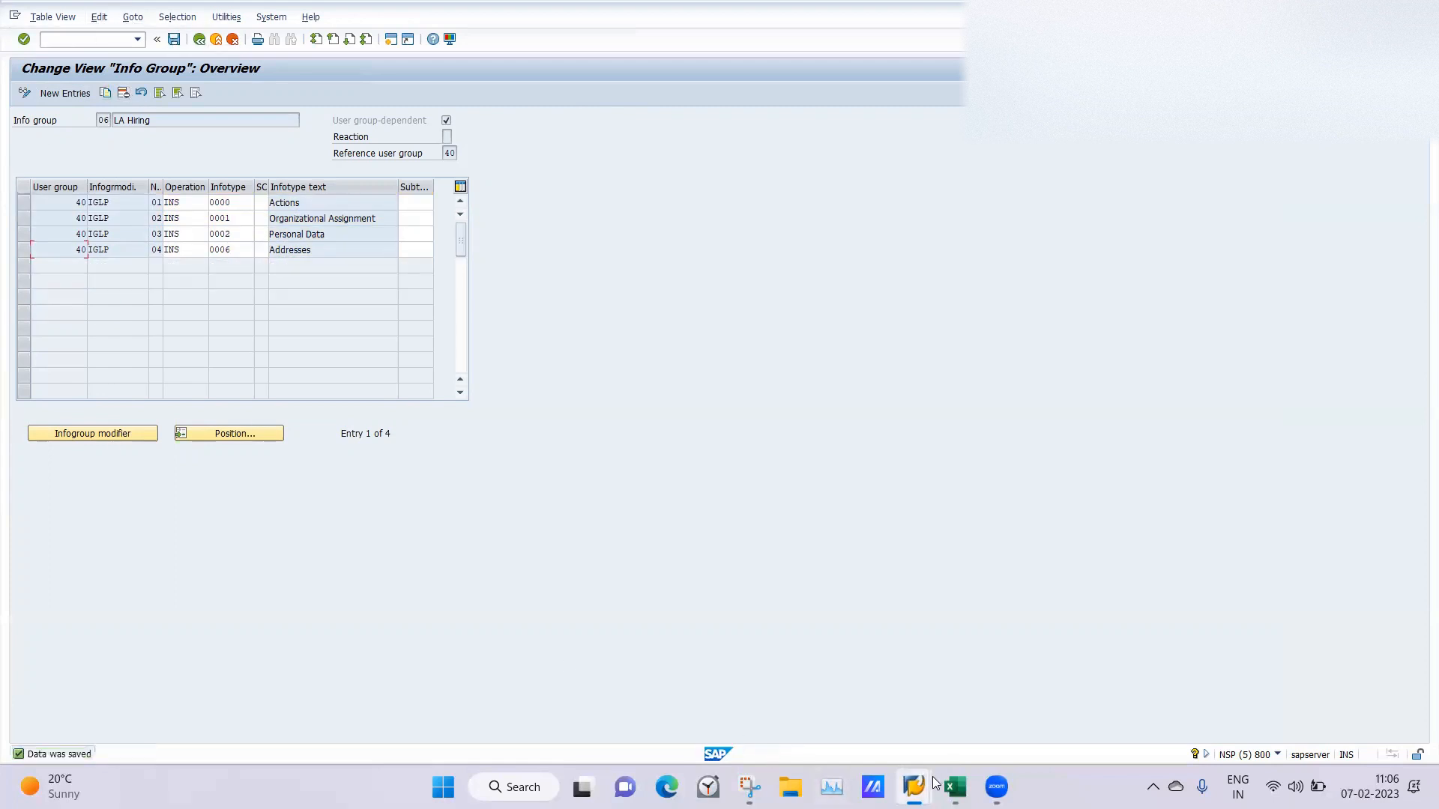
# Recheck the modifier for employee group A LAPermanent in IGMOD, and return from the LA Hiring info group to the activity selection.
pyautogui.moveTo(930, 779)
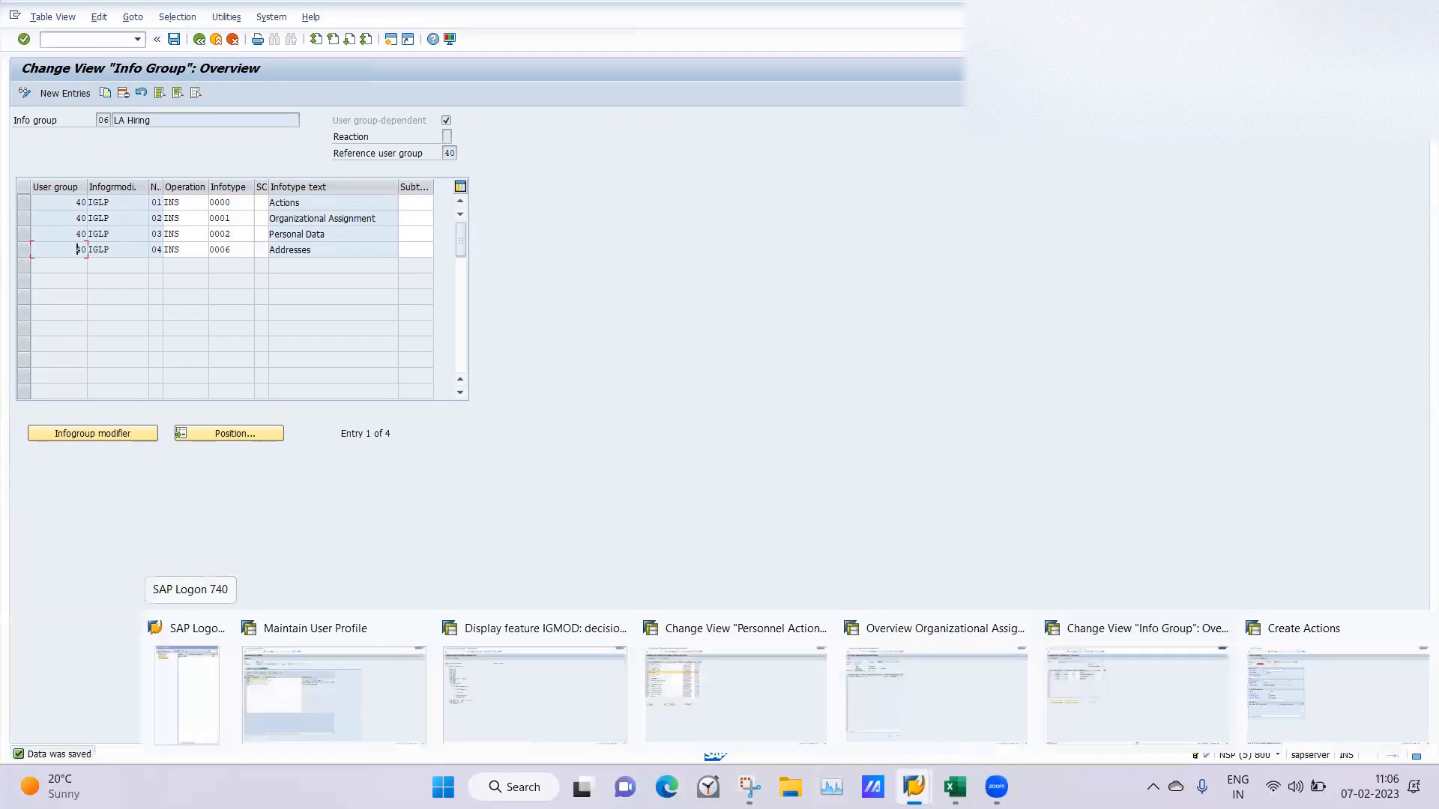
pyautogui.click(533, 697)
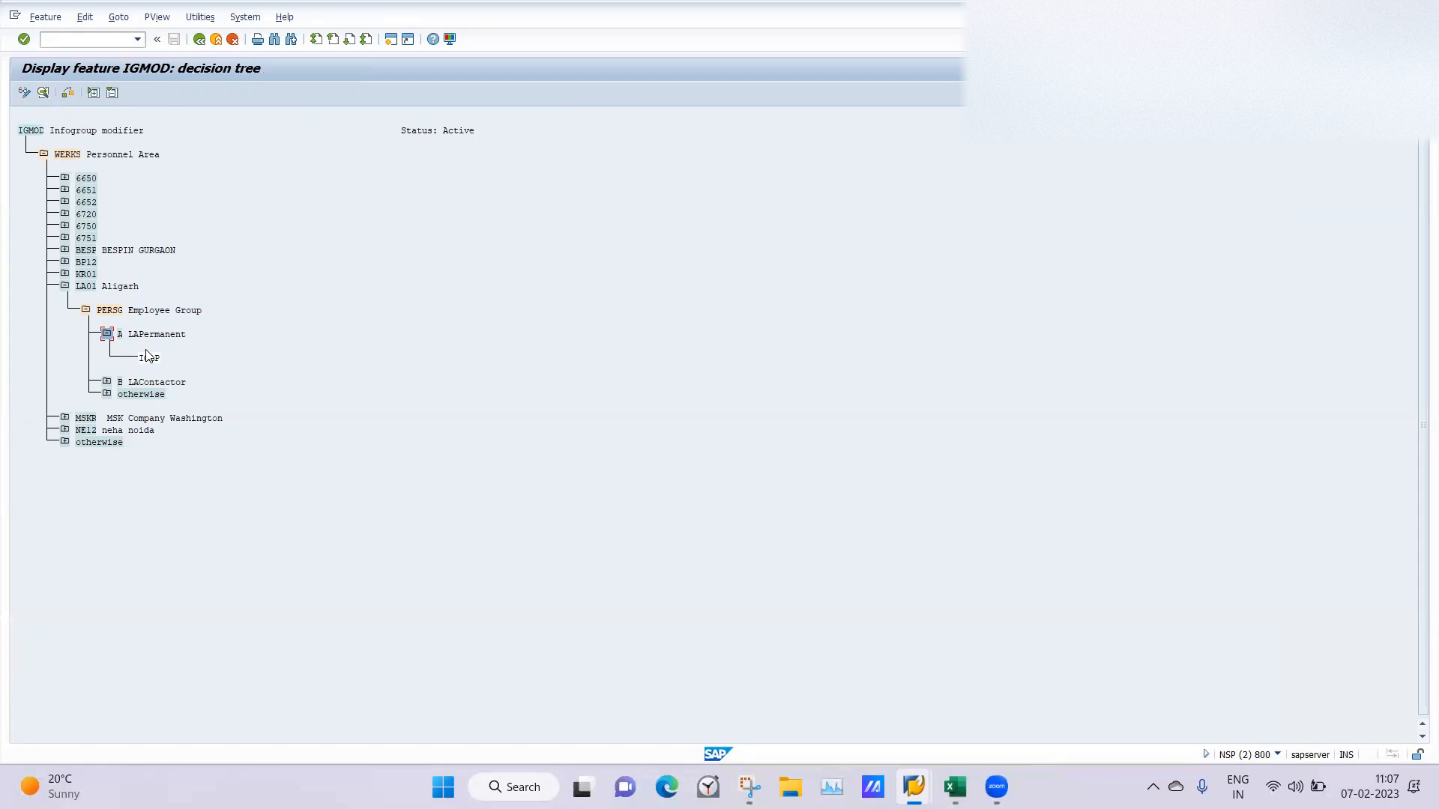
pyautogui.moveTo(910, 778)
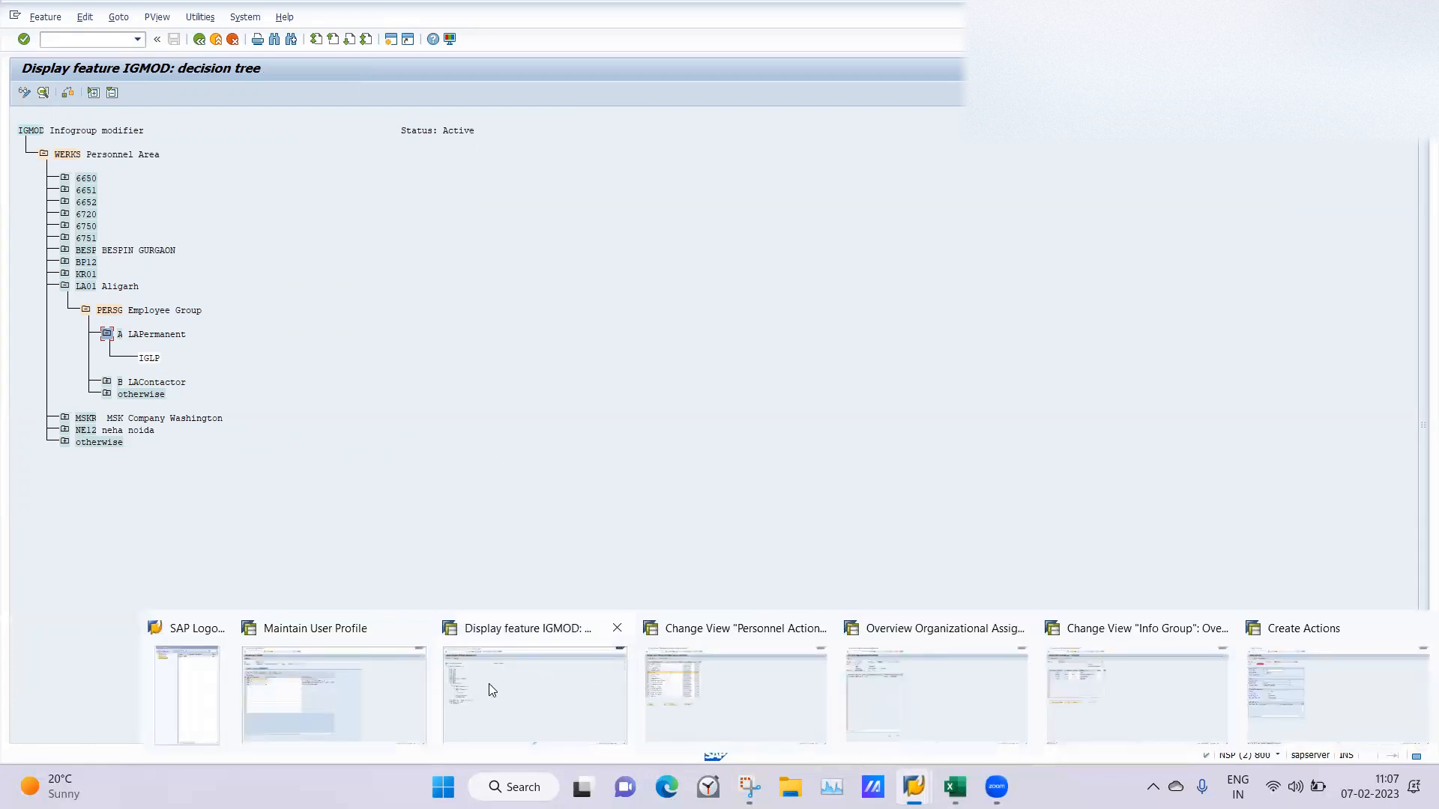
pyautogui.click(1157, 695)
pyautogui.click(198, 39)
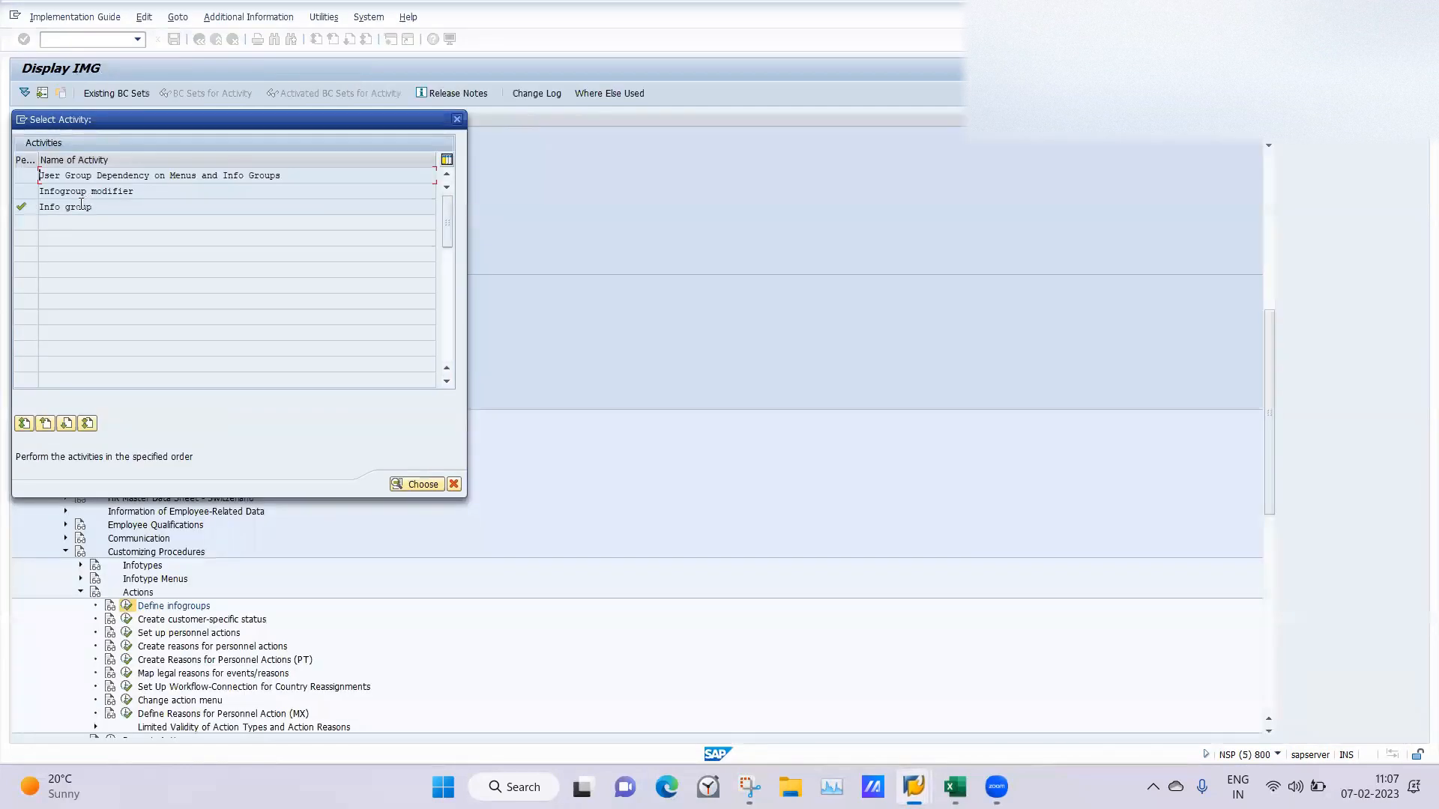
# Open info group 06 LA Hiring to check the infogroup modifiers of its entries.
pyautogui.doubleClick(81, 205)
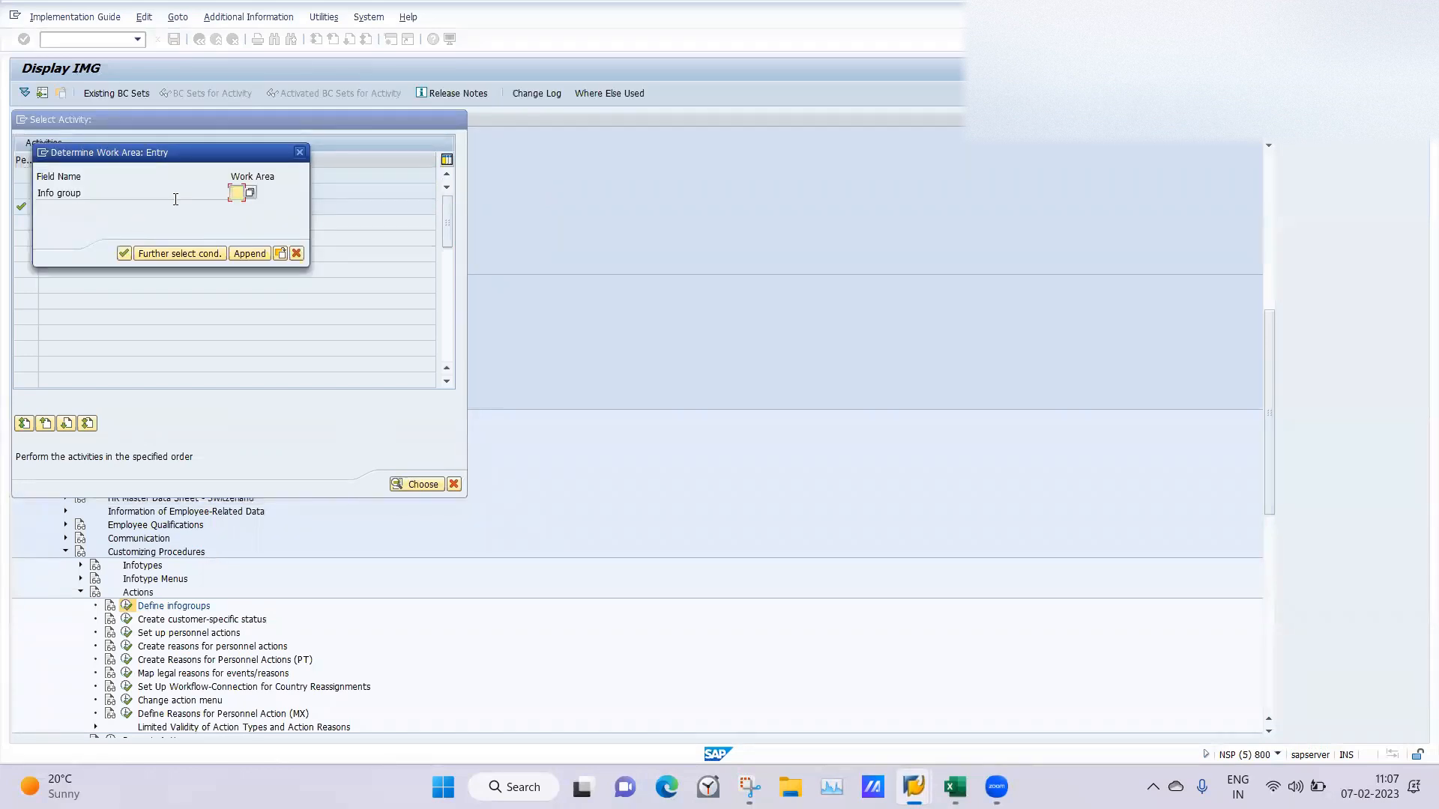
pyautogui.click(250, 191)
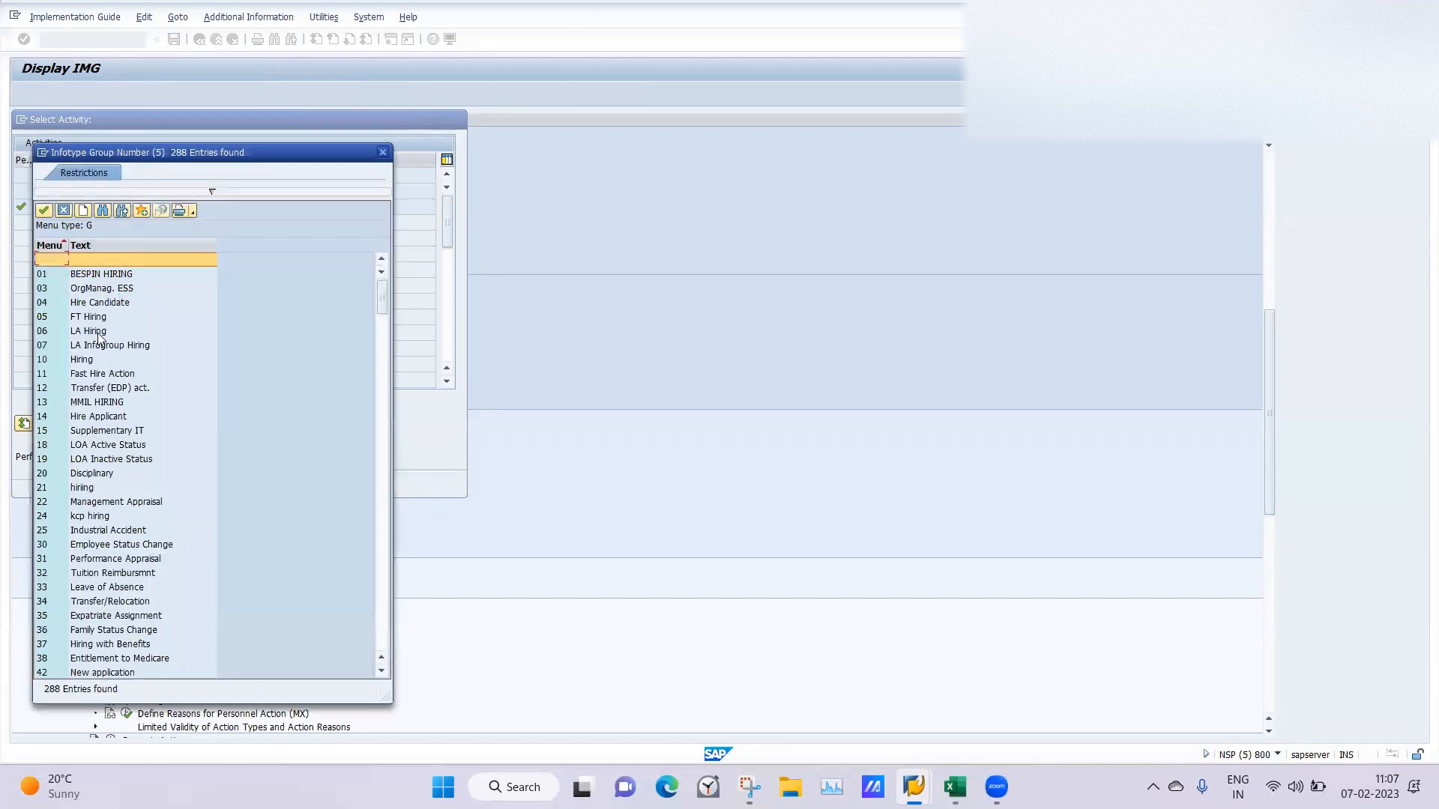
pyautogui.click(82, 330)
pyautogui.doubleClick(82, 330)
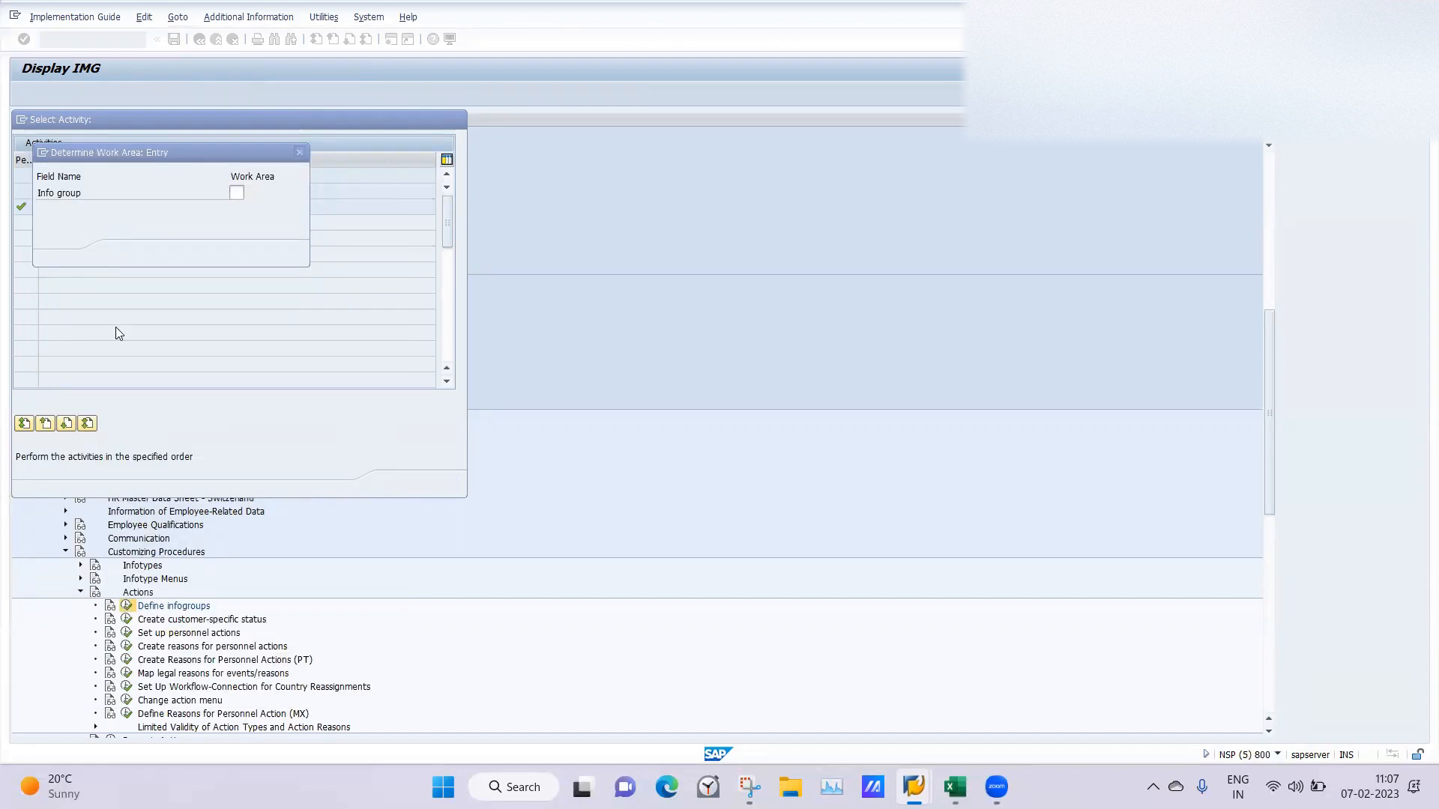
pyautogui.press('Return')
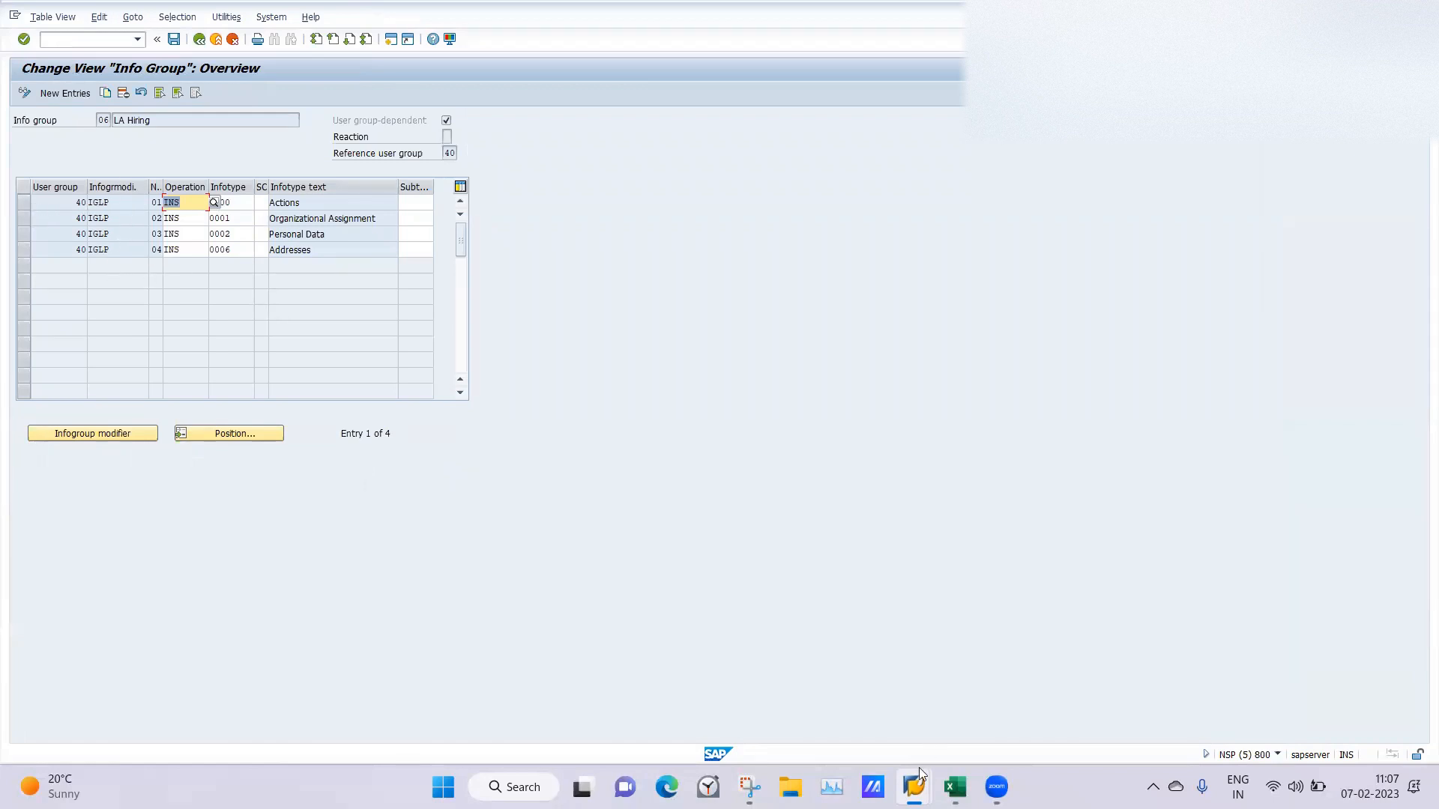
# Switch to the Create Actions session, leave the record, clear the personnel number and start a new LA Hire action.
pyautogui.moveTo(915, 784)
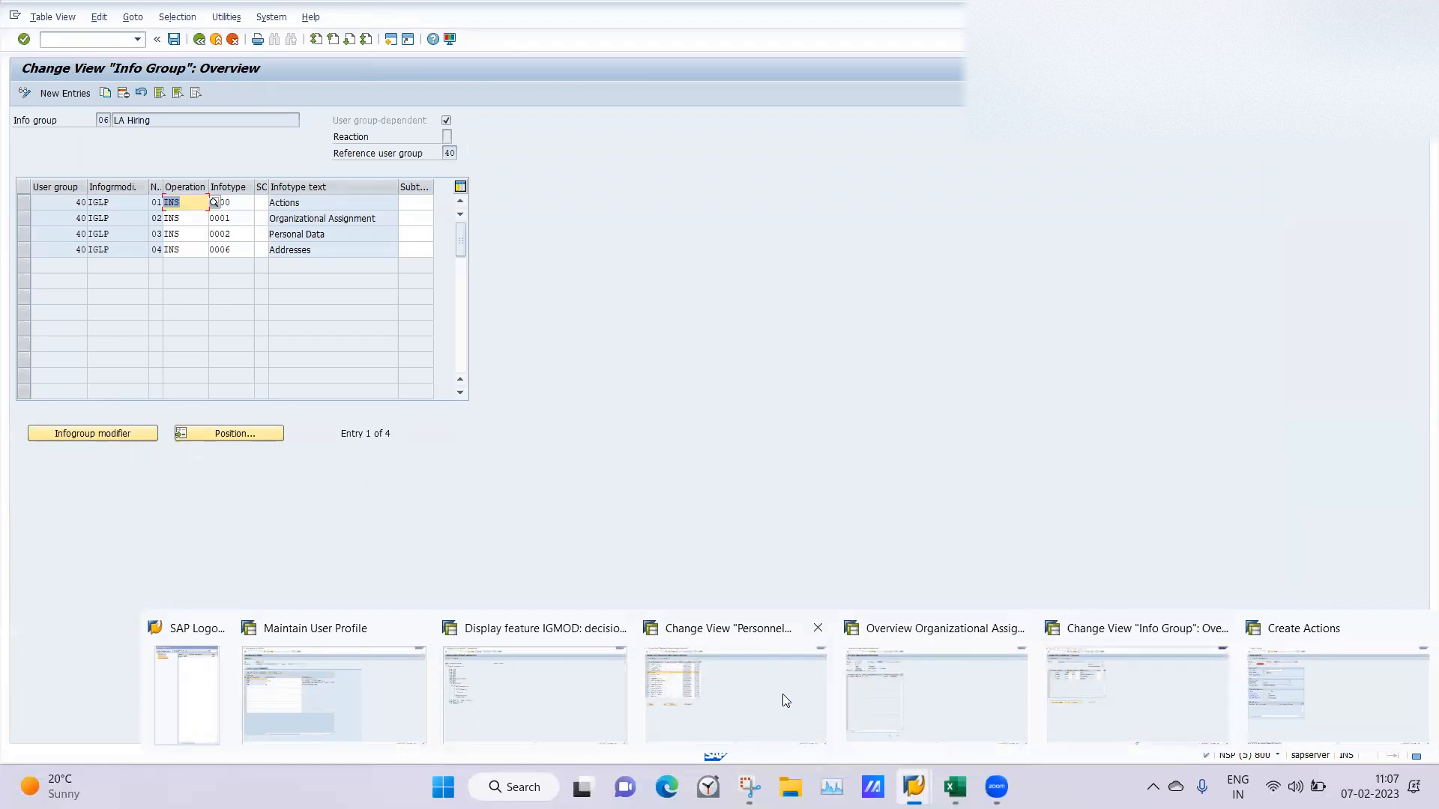
pyautogui.click(1328, 687)
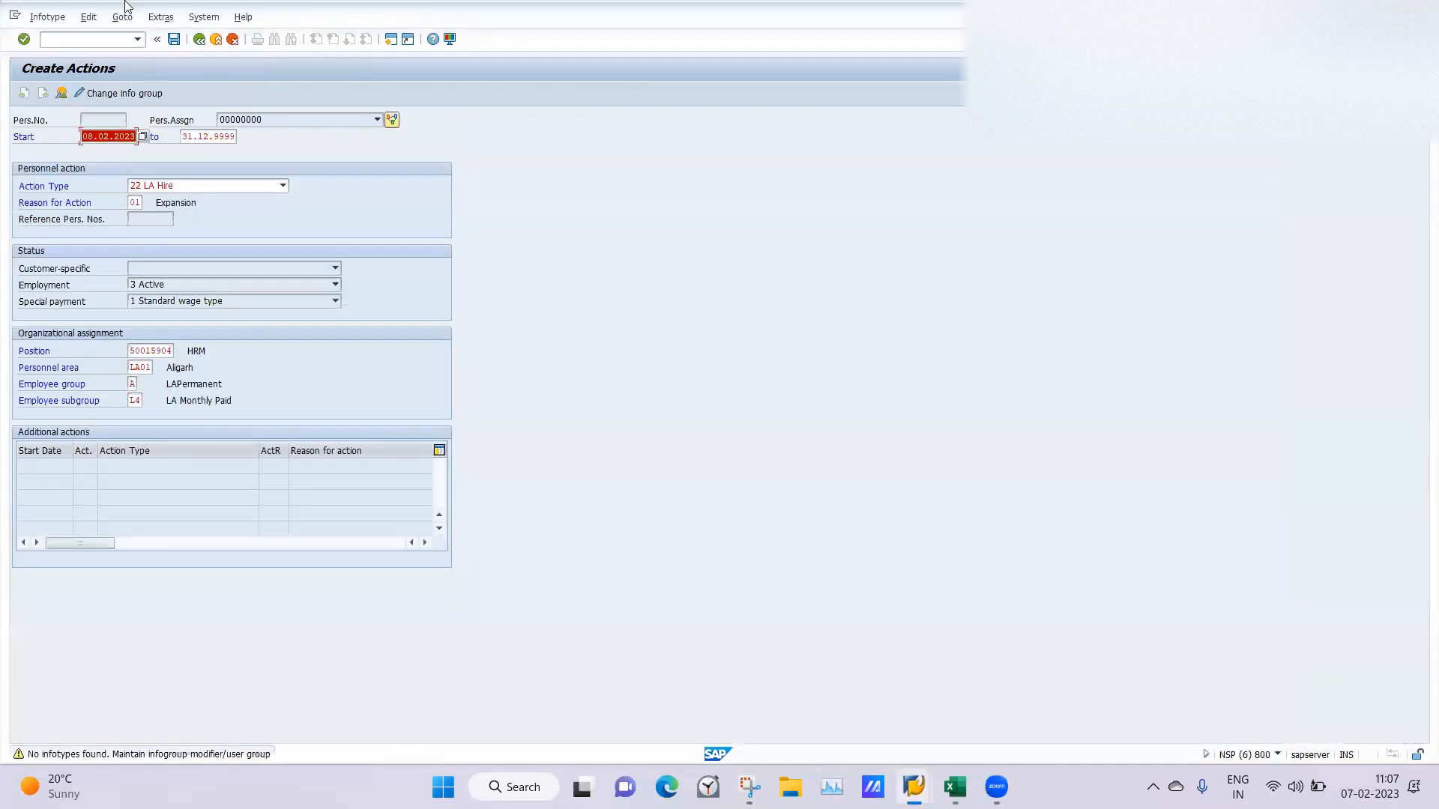
pyautogui.click(198, 39)
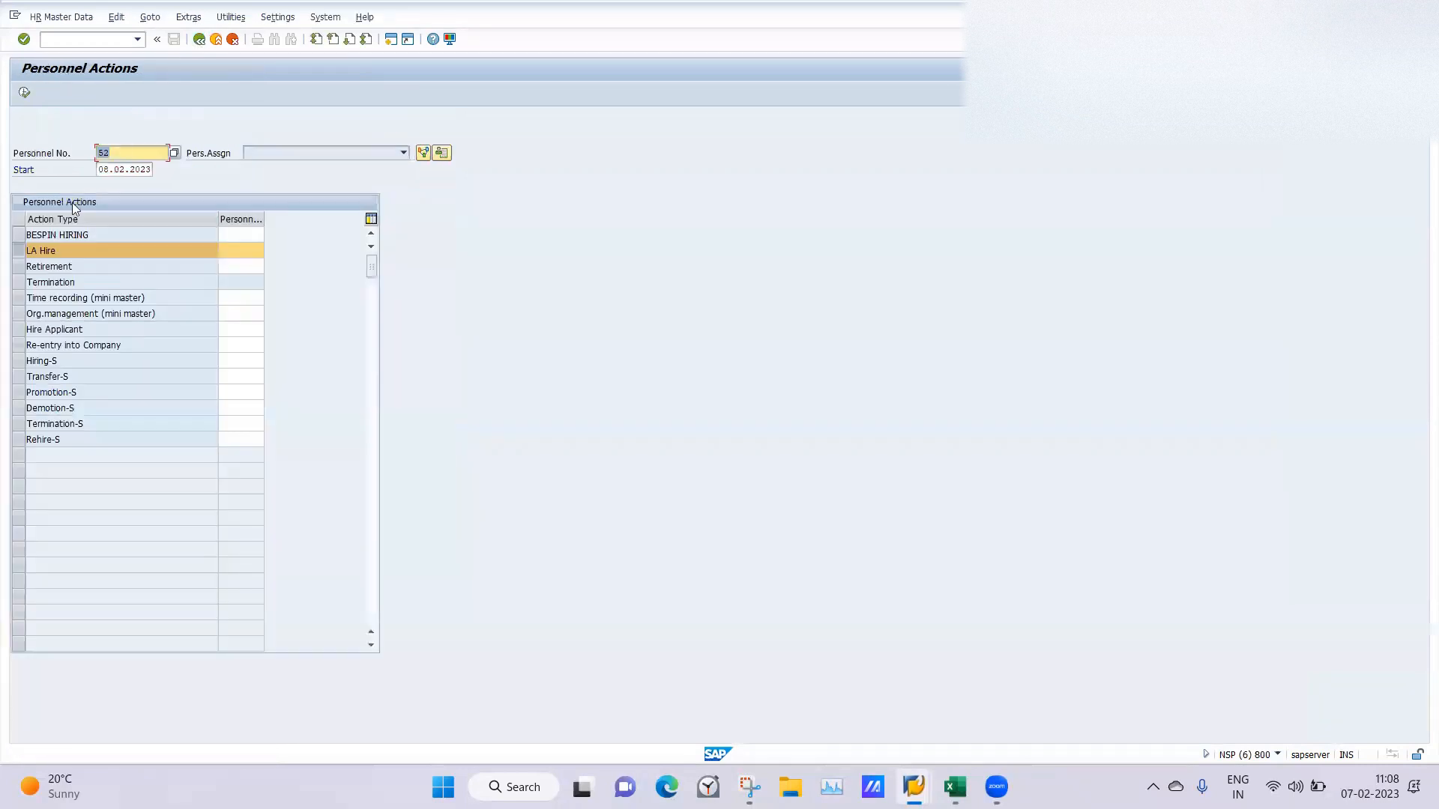
pyautogui.press('BackSpace')
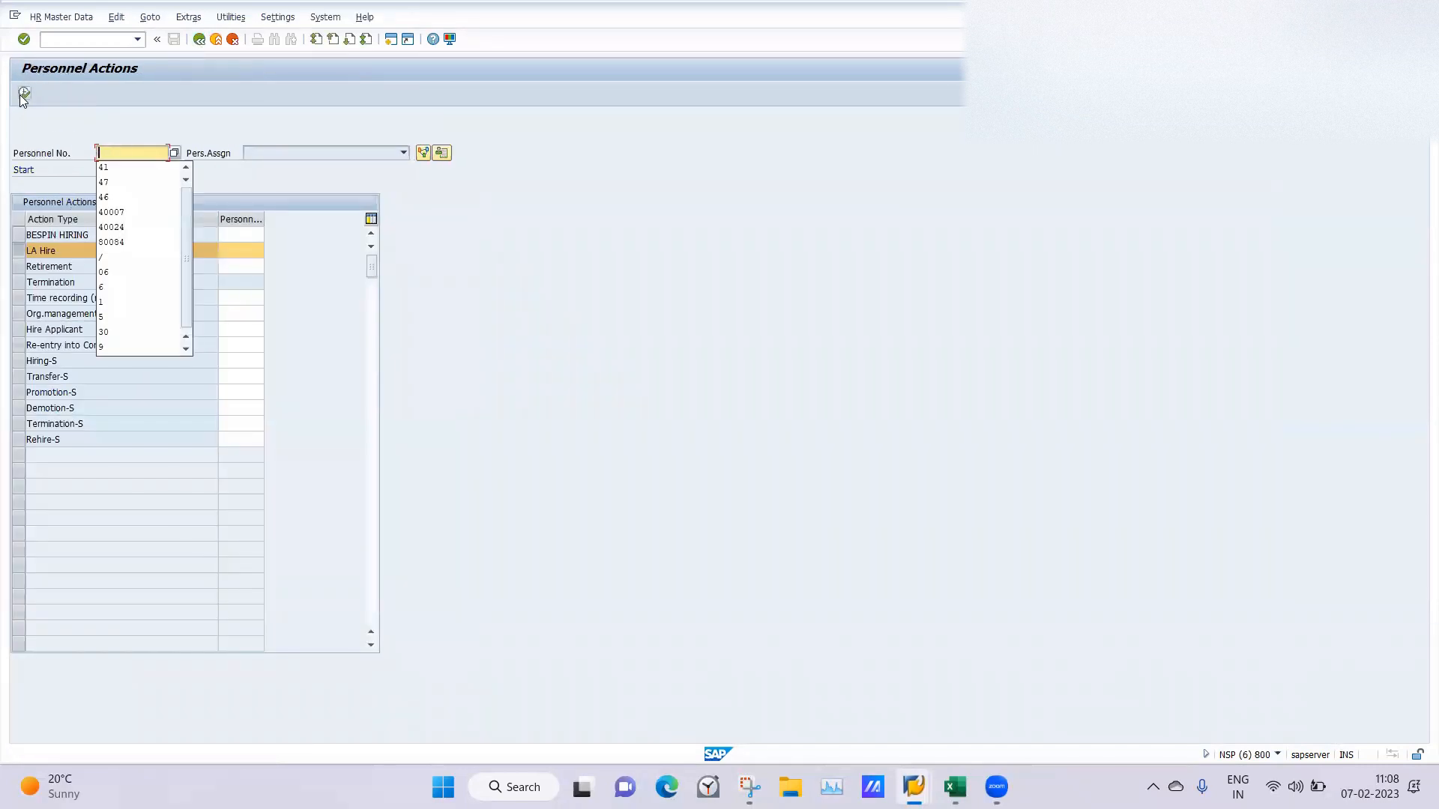
pyautogui.click(23, 94)
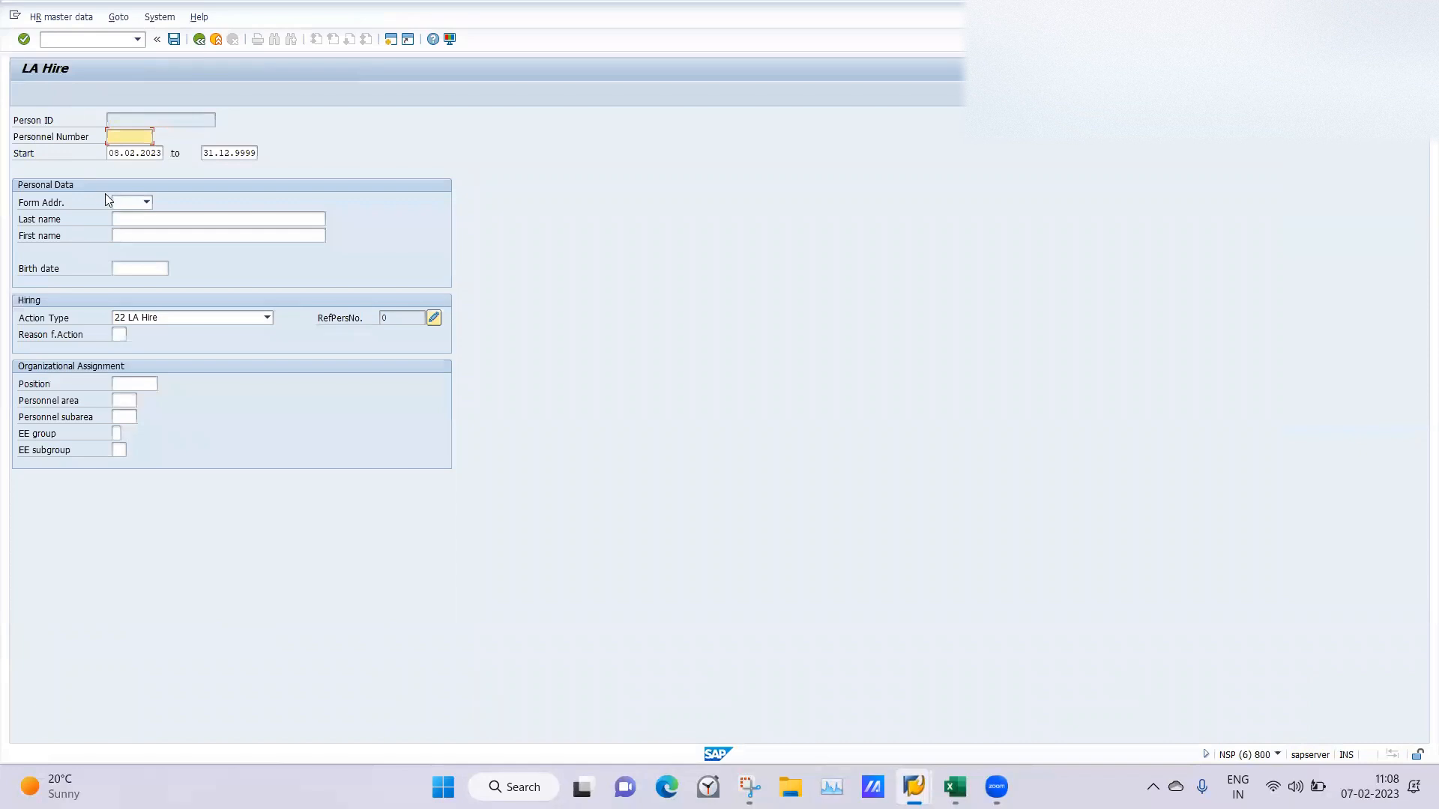
# Fill in the new hire's personal data with form of address Mr., last name, first name and birth date.
pyautogui.click(122, 201)
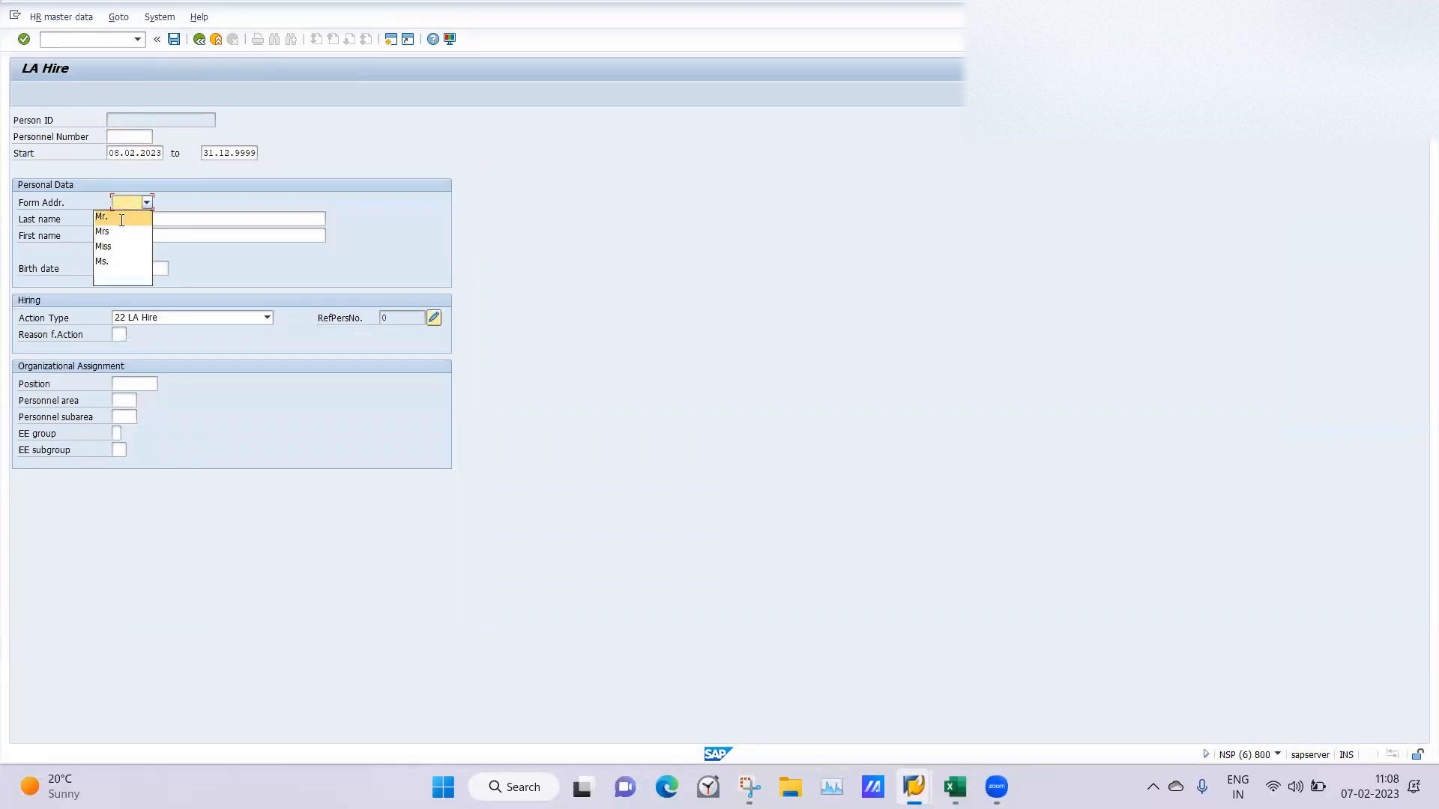
pyautogui.click(121, 219)
pyautogui.click(144, 223)
pyautogui.write('DJHF')
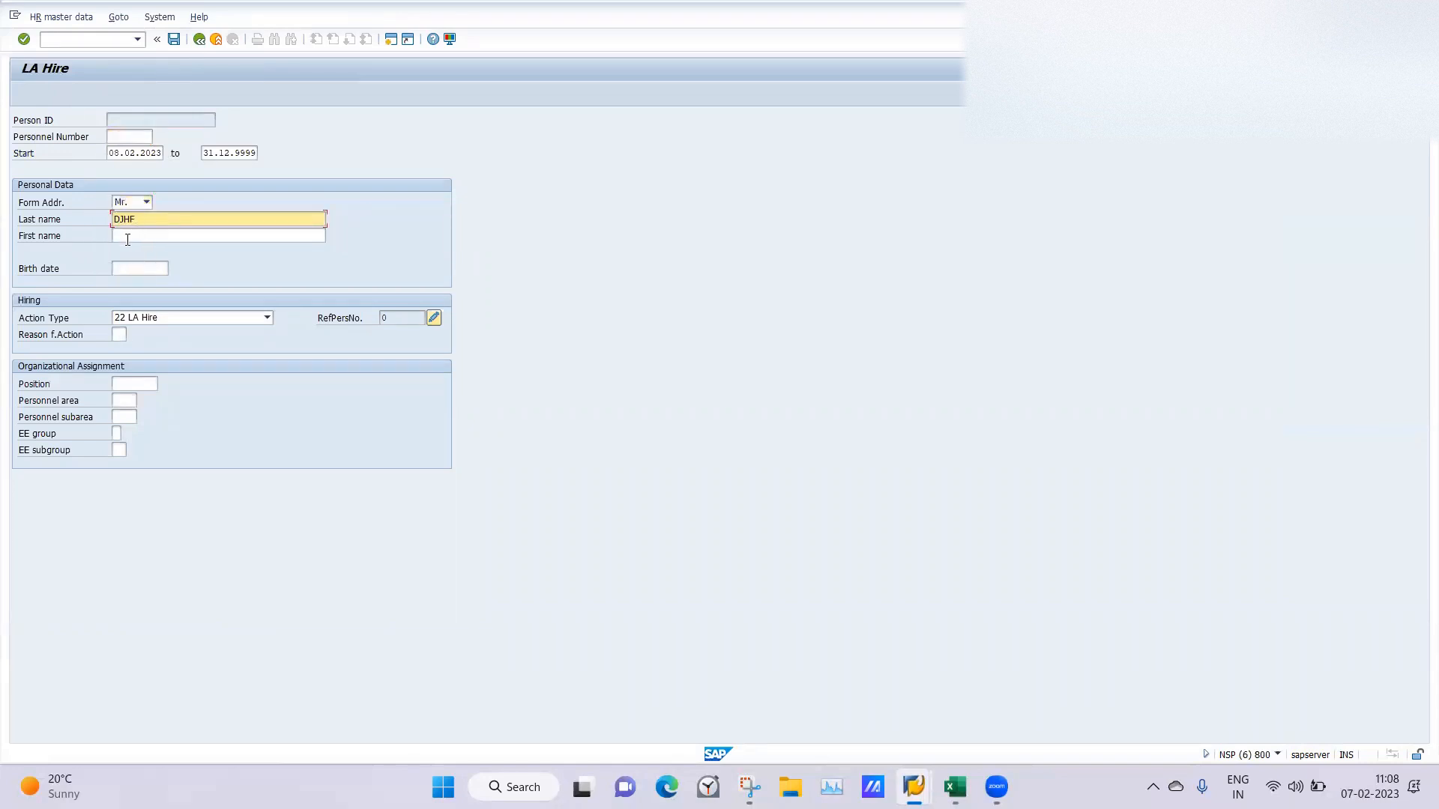
pyautogui.click(127, 236)
pyautogui.write('DJFJF')
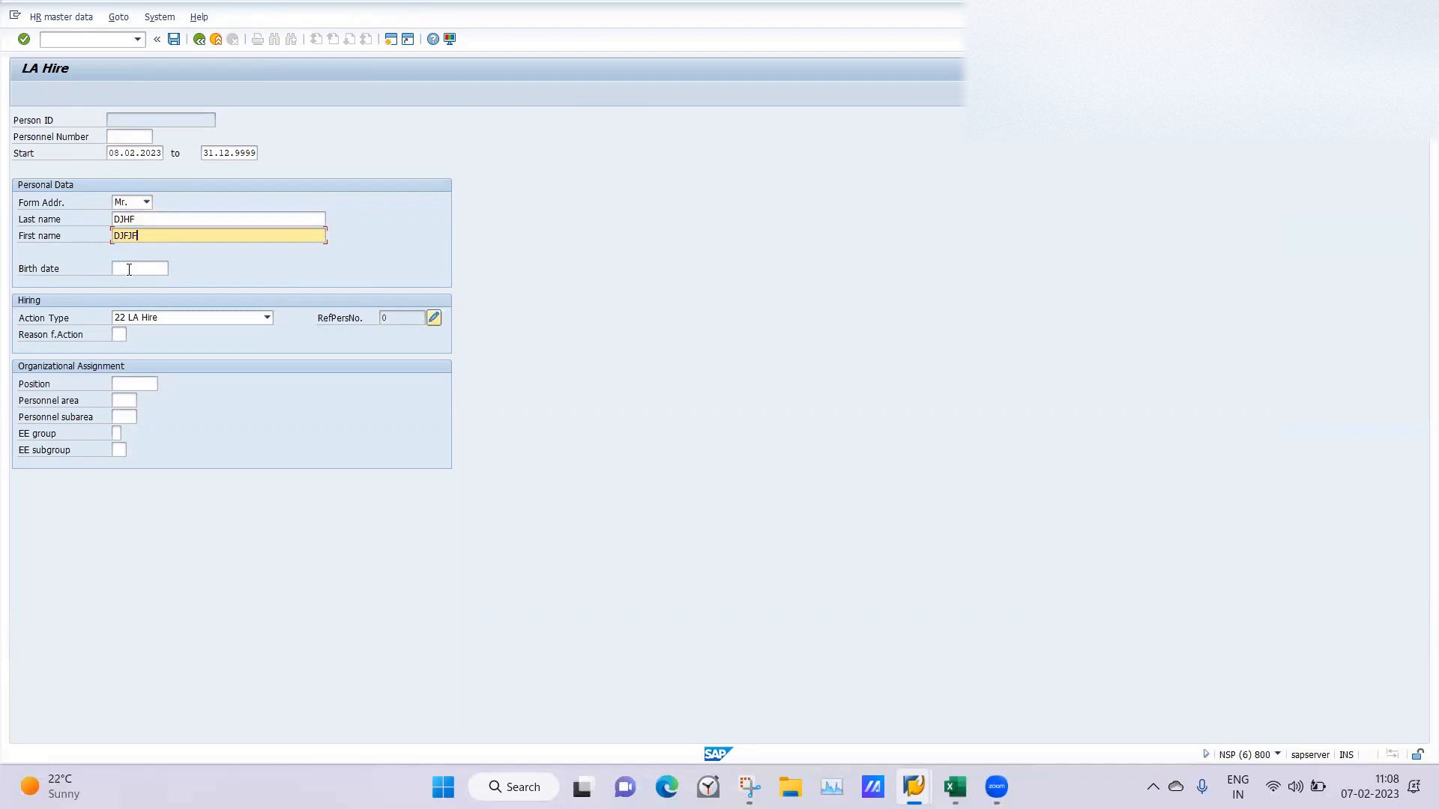
pyautogui.click(129, 268)
pyautogui.click(127, 279)
# Set the reason for action to 01, position to 50015904, personnel area to LA01 and employee group to A.
pyautogui.click(118, 332)
pyautogui.click(119, 372)
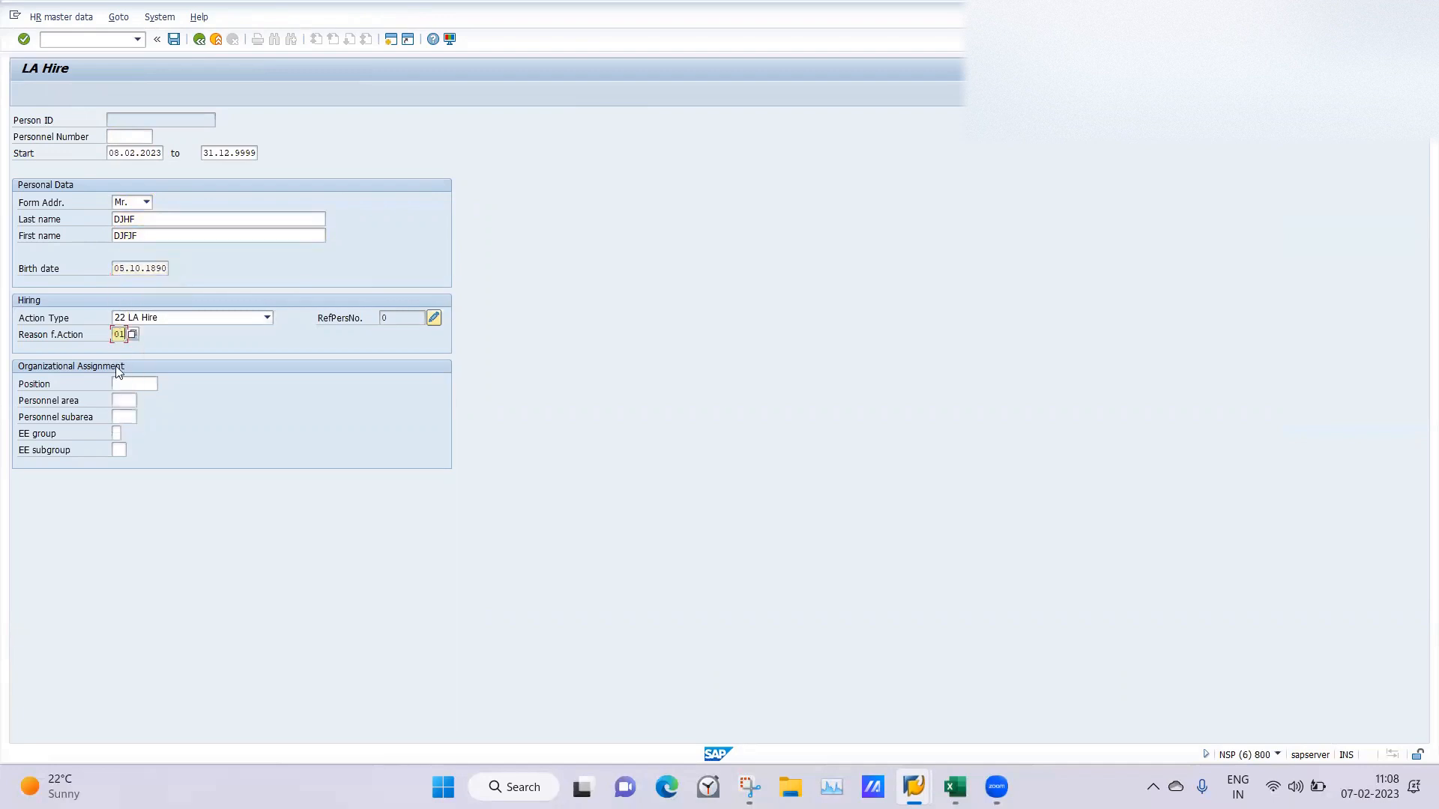
pyautogui.click(124, 383)
pyautogui.click(123, 398)
pyautogui.click(117, 399)
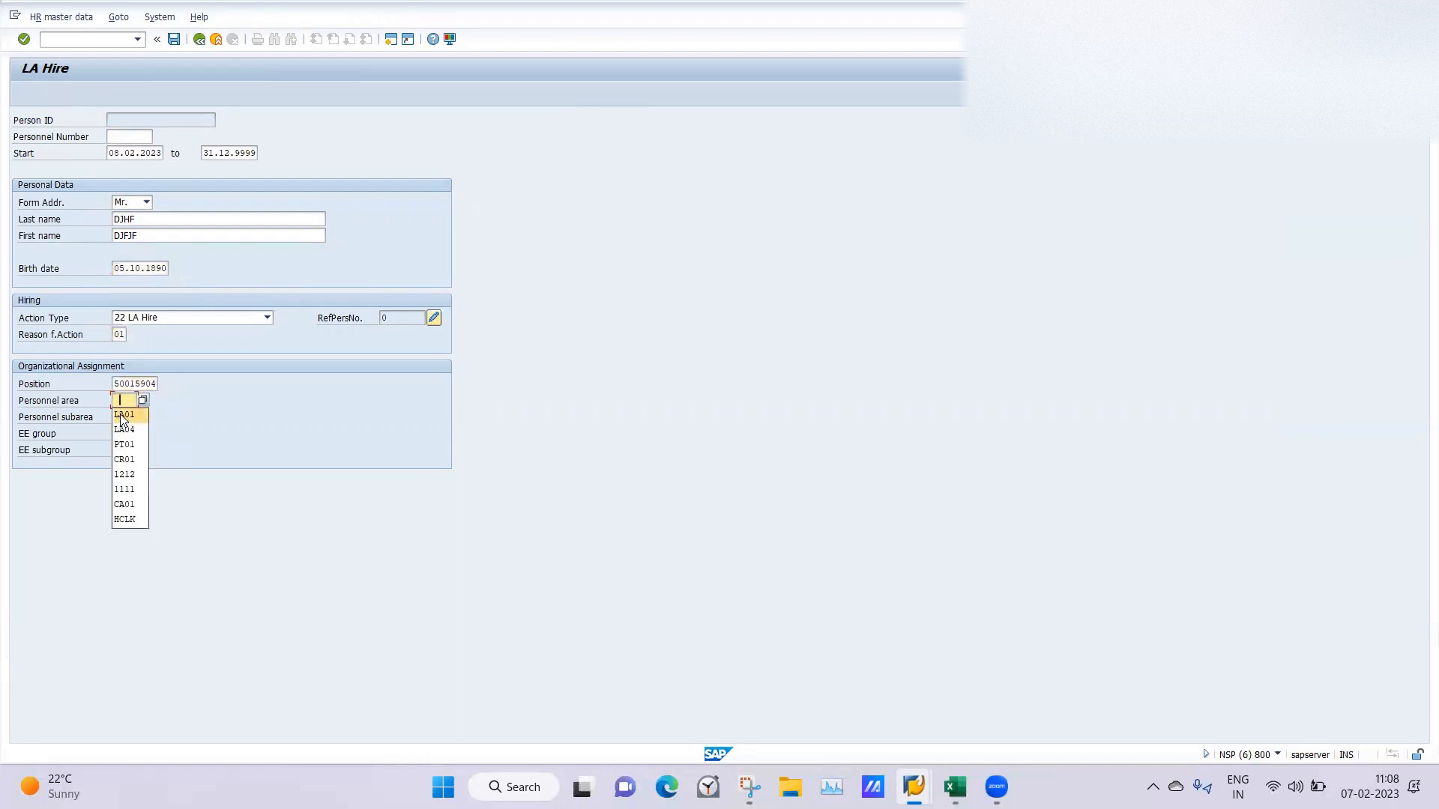
pyautogui.click(123, 415)
pyautogui.click(115, 435)
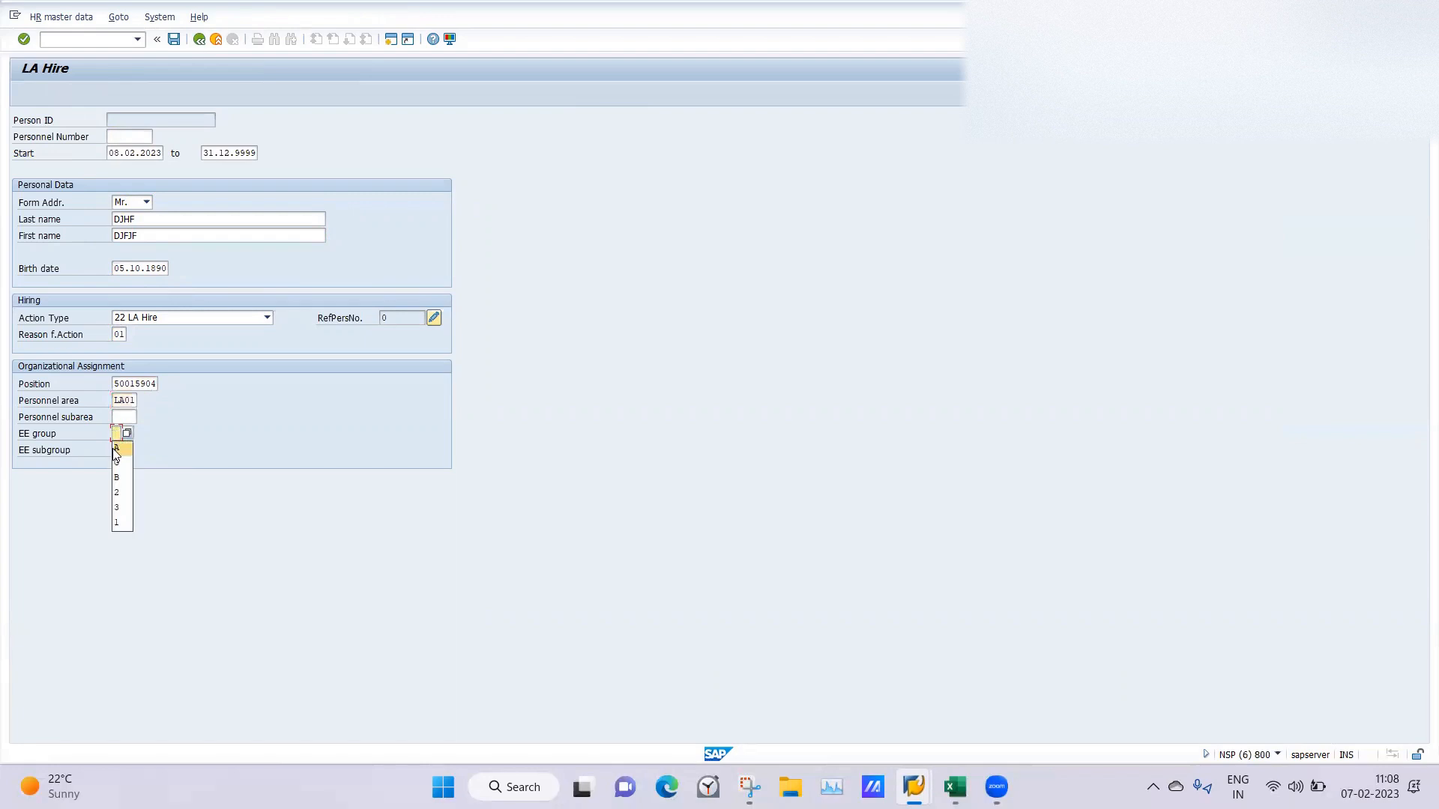
pyautogui.click(118, 449)
# Try employee subgroup L1 for the new LA Hire record.
pyautogui.click(119, 451)
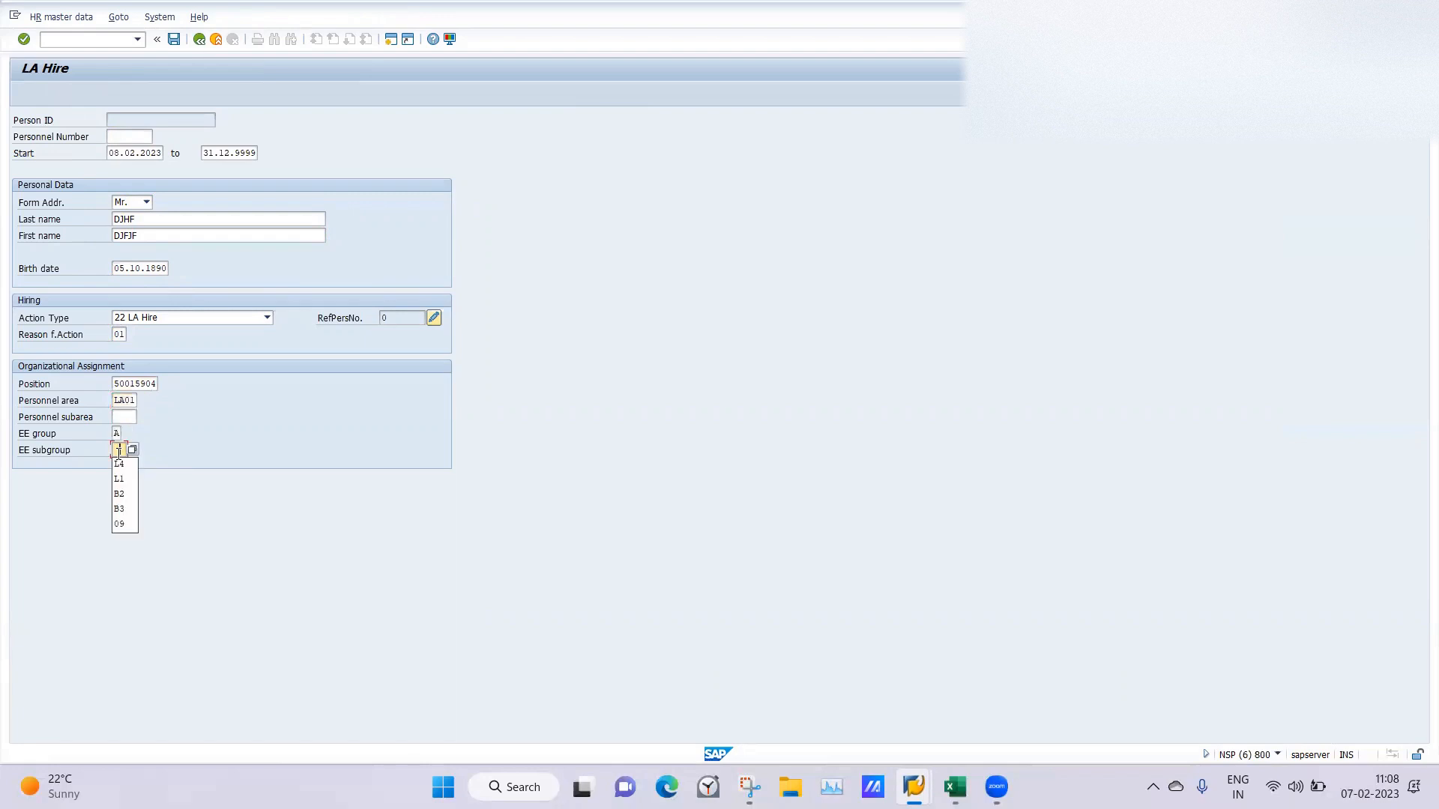
pyautogui.click(120, 465)
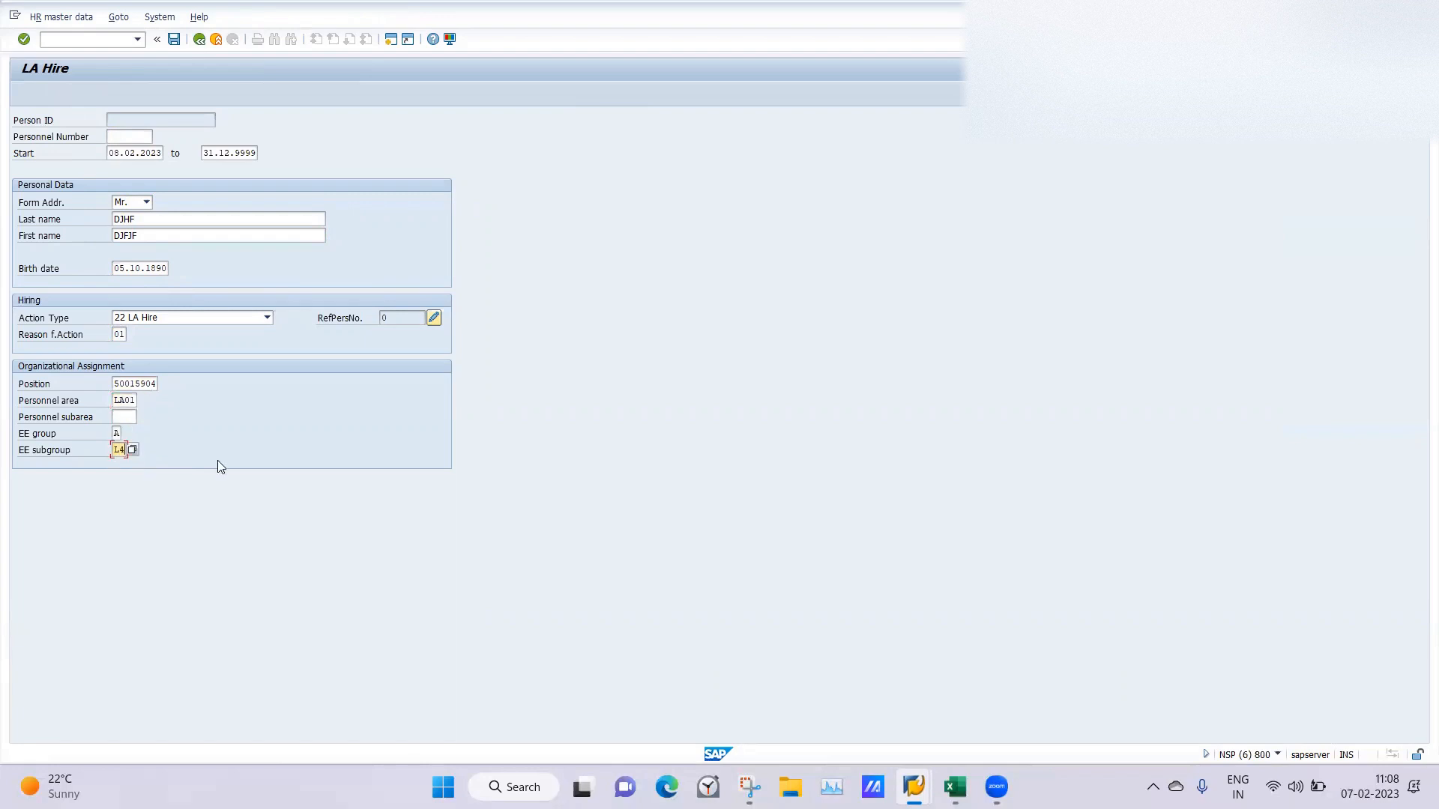
pyautogui.press('BackSpace')
pyautogui.press('BackSpace')
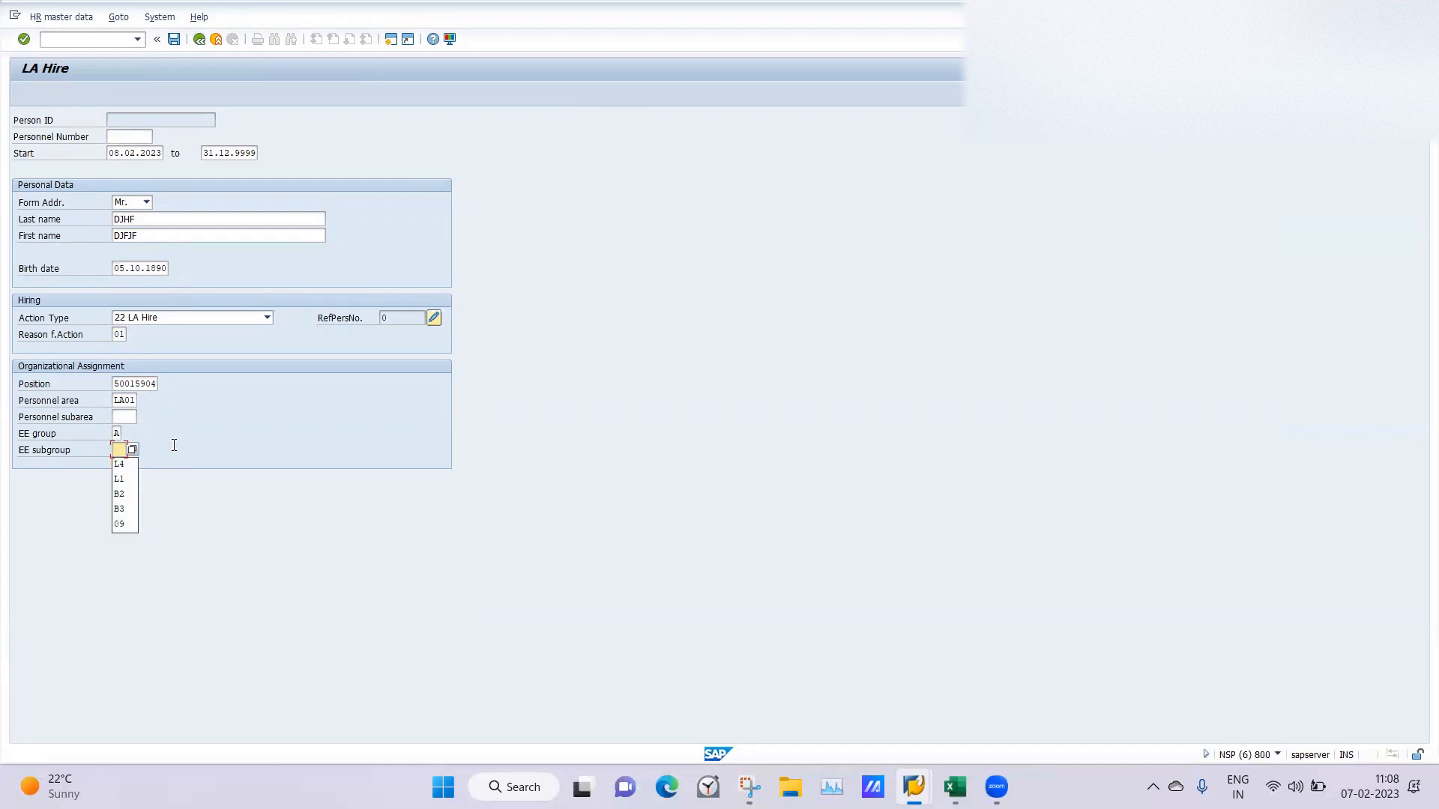
pyautogui.click(125, 478)
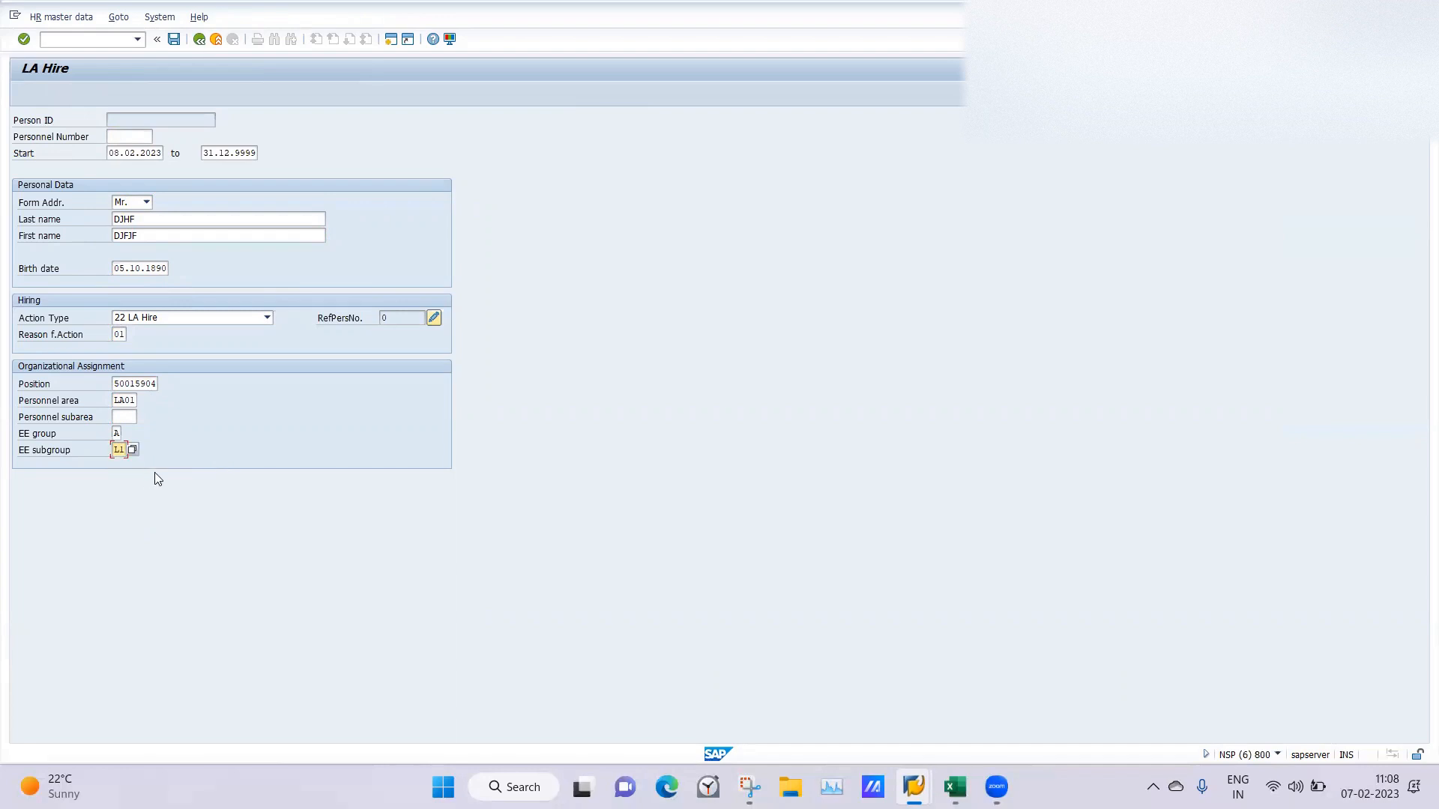
pyautogui.press('Return')
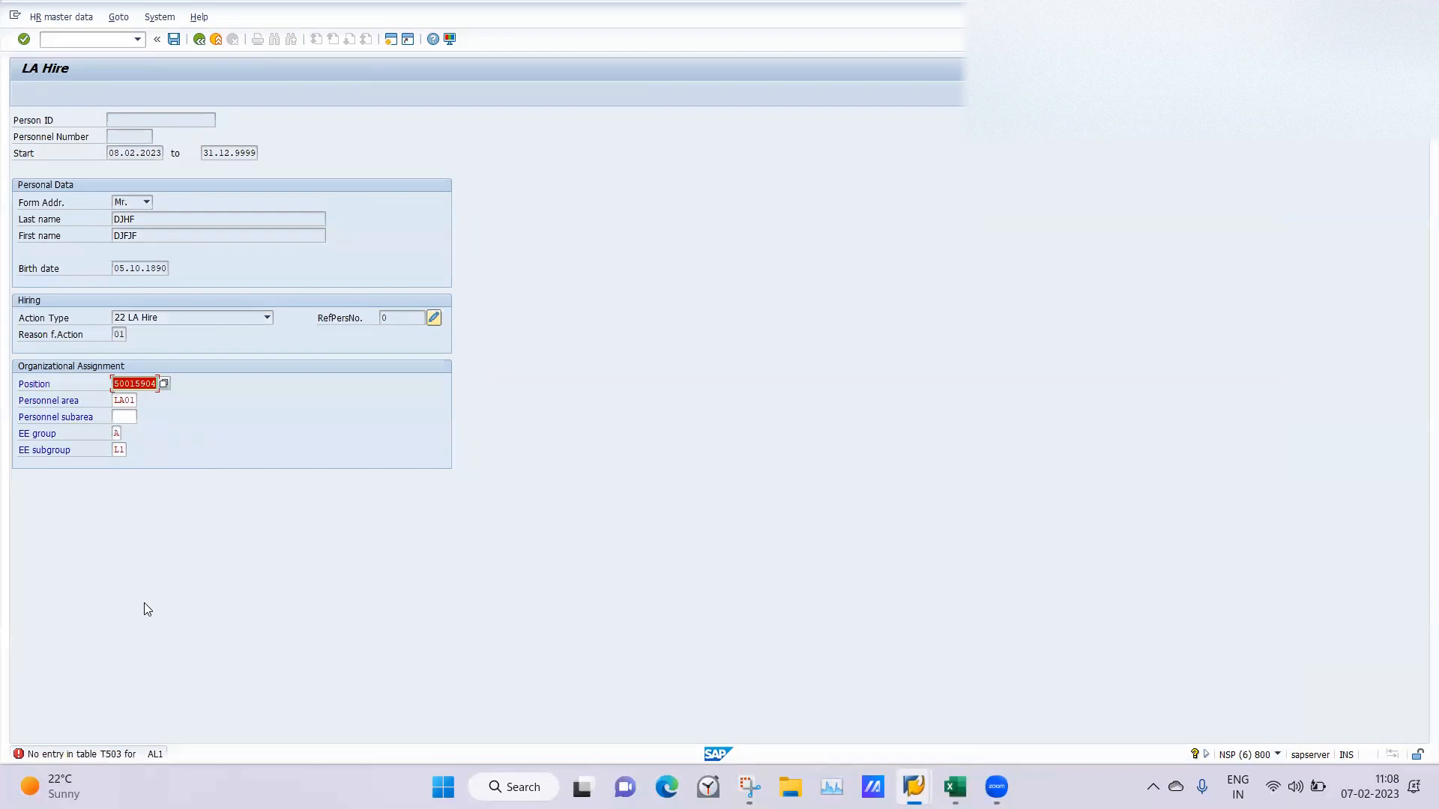
# Choose employee subgroup L4 LA Monthly Paid from the possible entries and save the LA Hire action.
pyautogui.click(118, 451)
pyautogui.click(135, 449)
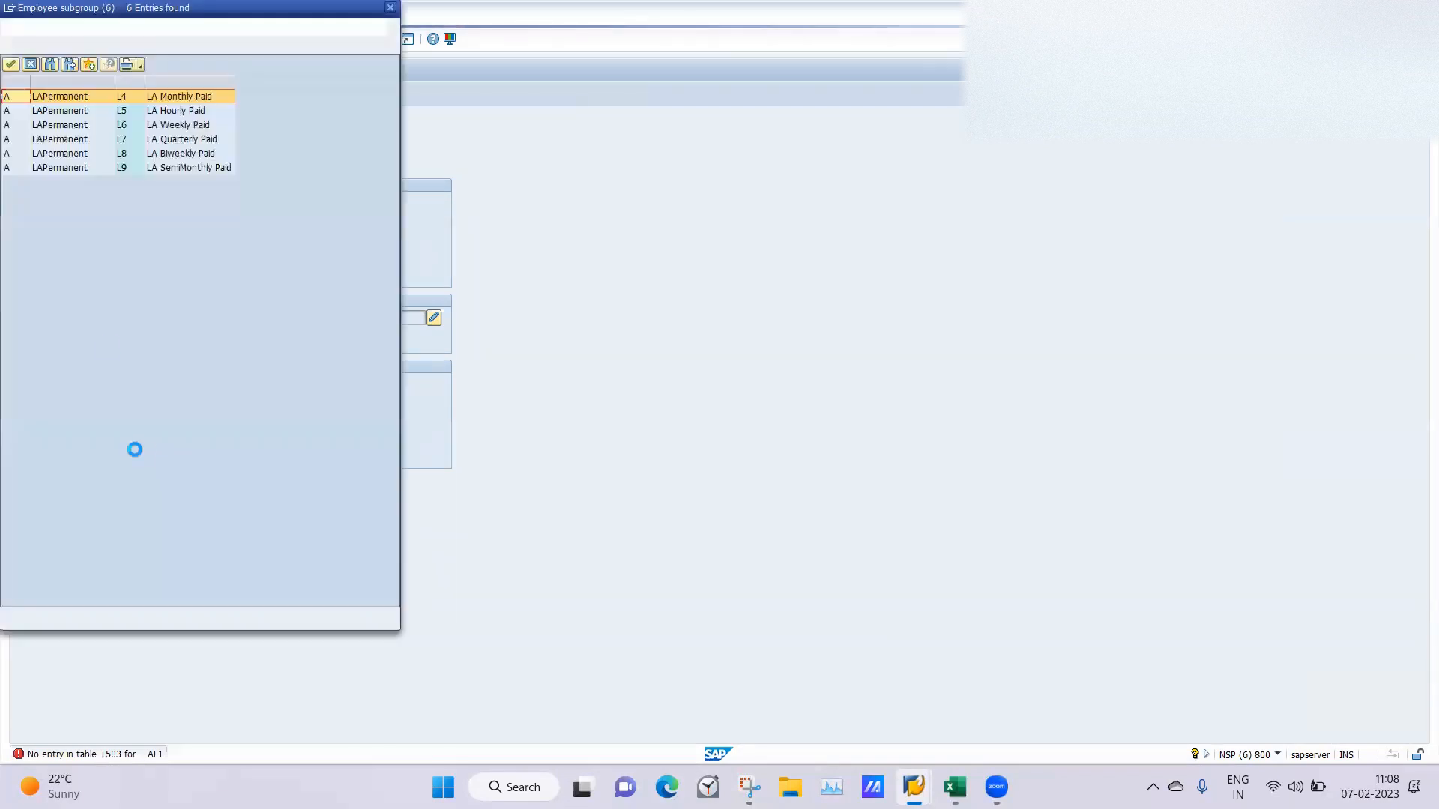
pyautogui.doubleClick(63, 96)
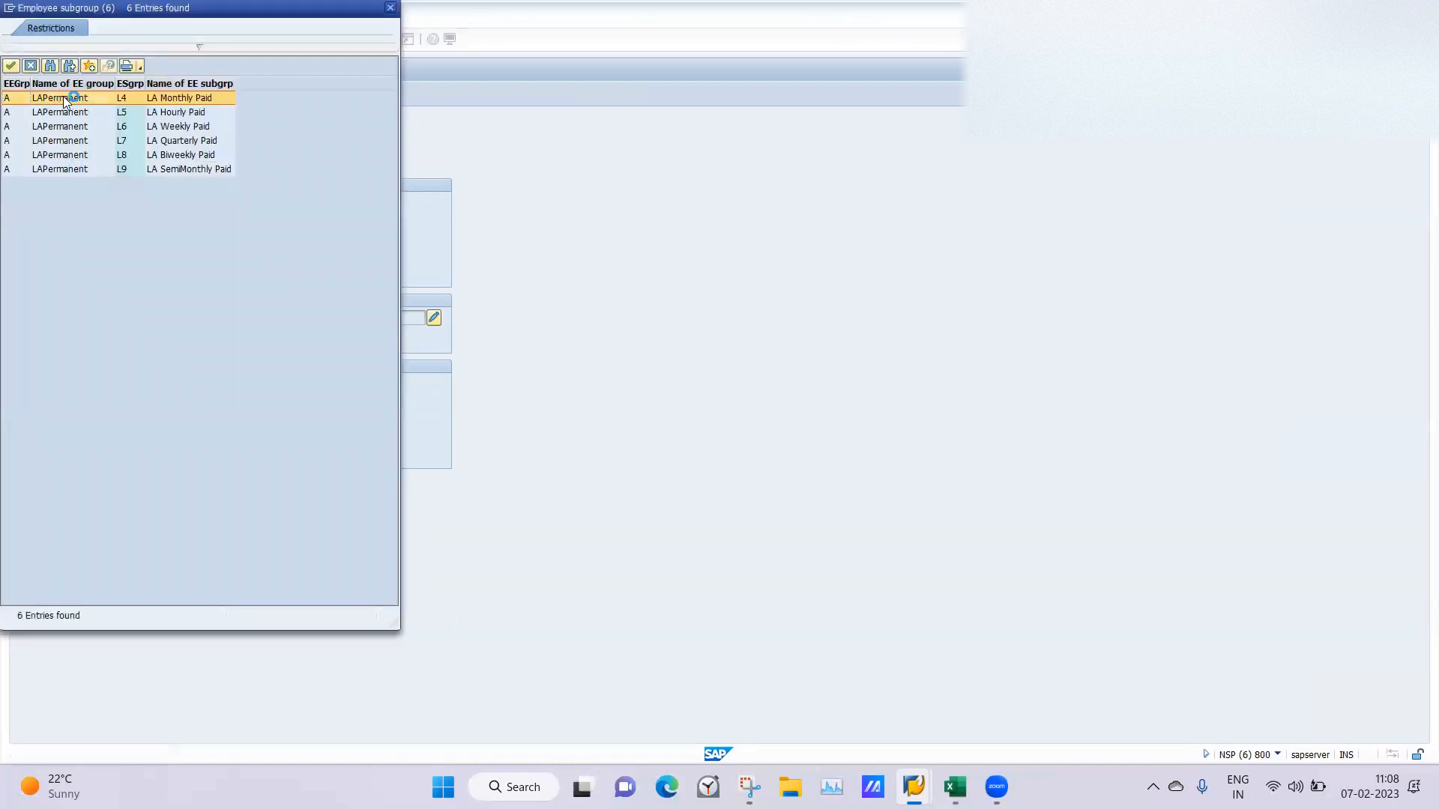
pyautogui.press('Return')
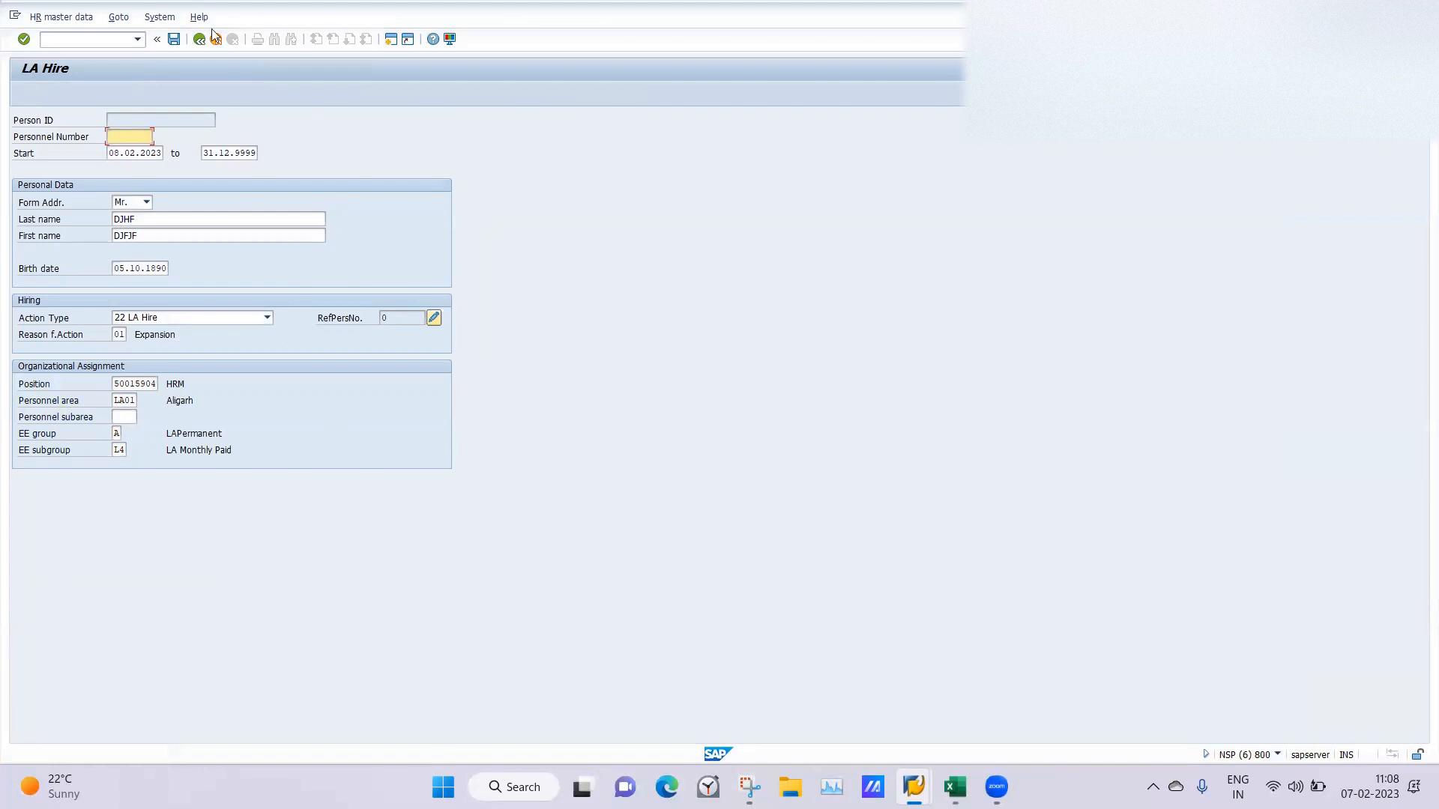
pyautogui.click(174, 40)
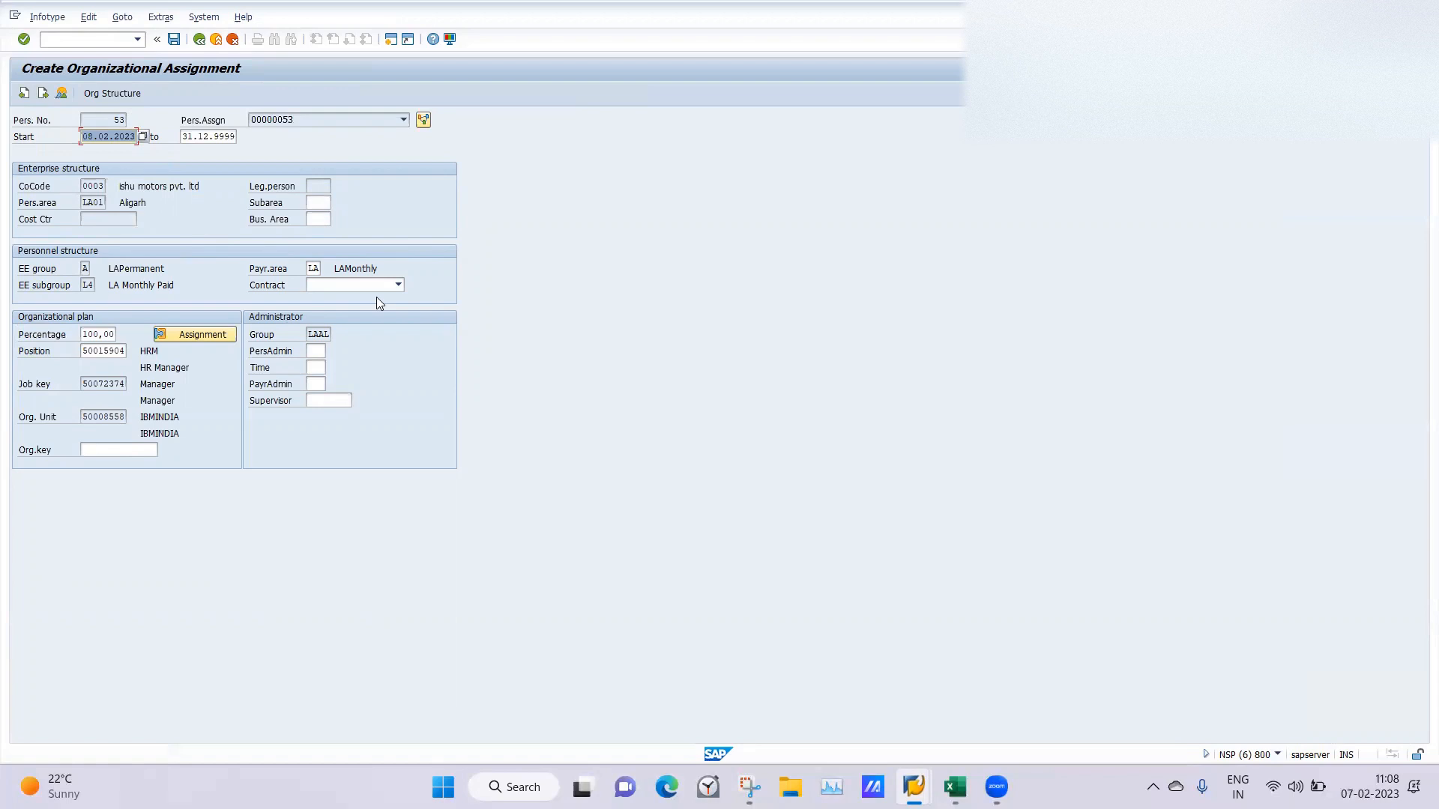
# Set the personnel subarea to LA11 in Organizational Assignment and save it, completing the remote logon with the account password.
pyautogui.click(174, 39)
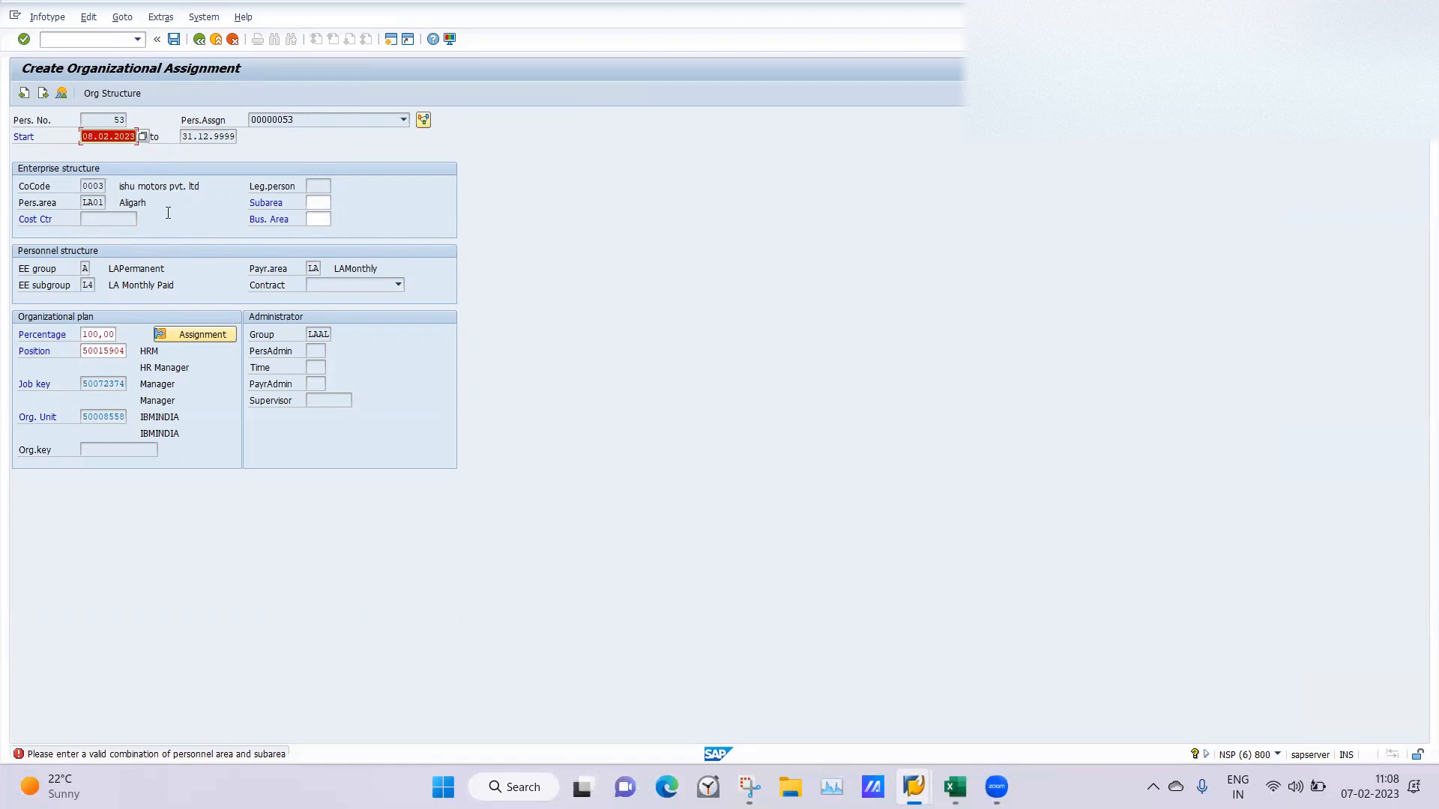
pyautogui.click(103, 207)
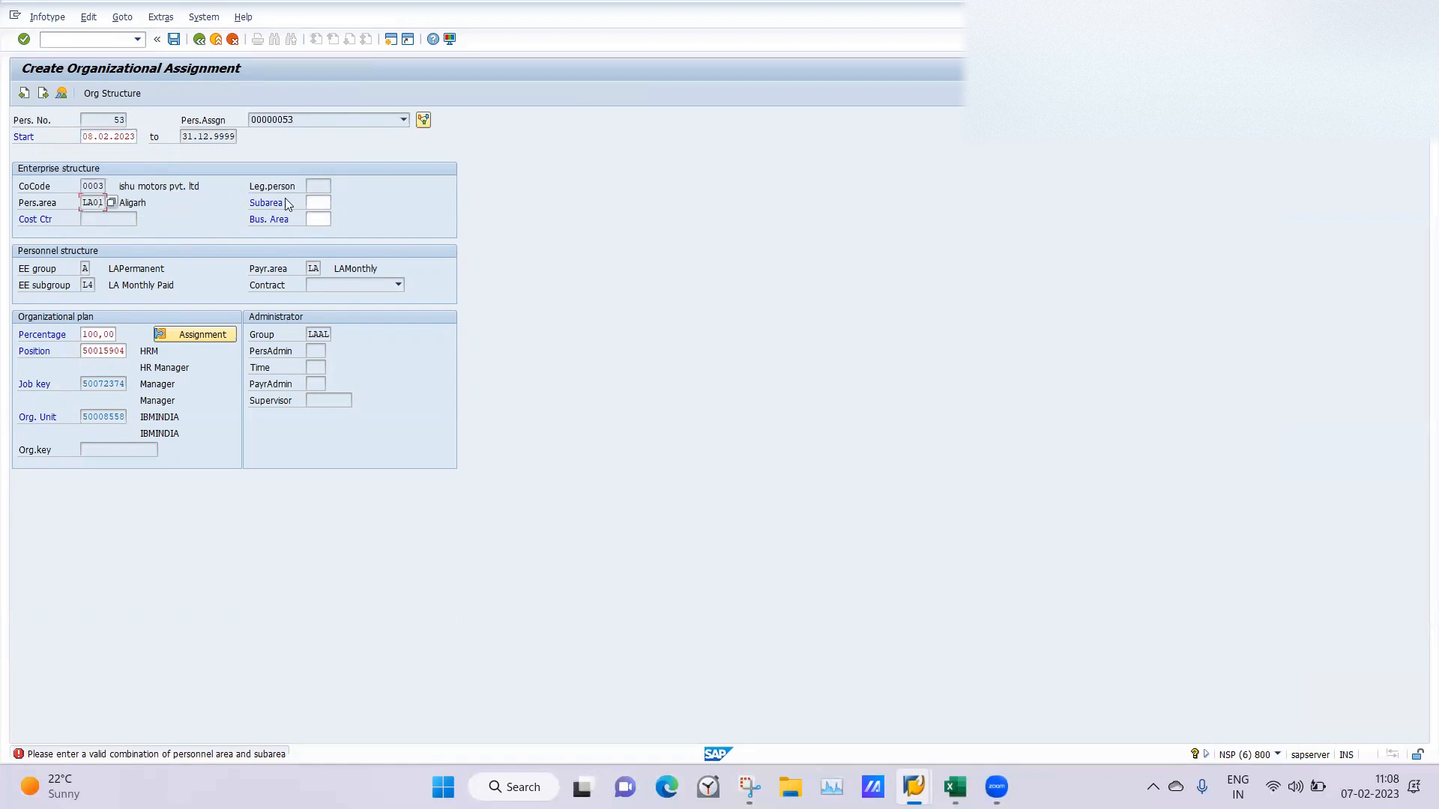
pyautogui.click(322, 202)
pyautogui.click(337, 200)
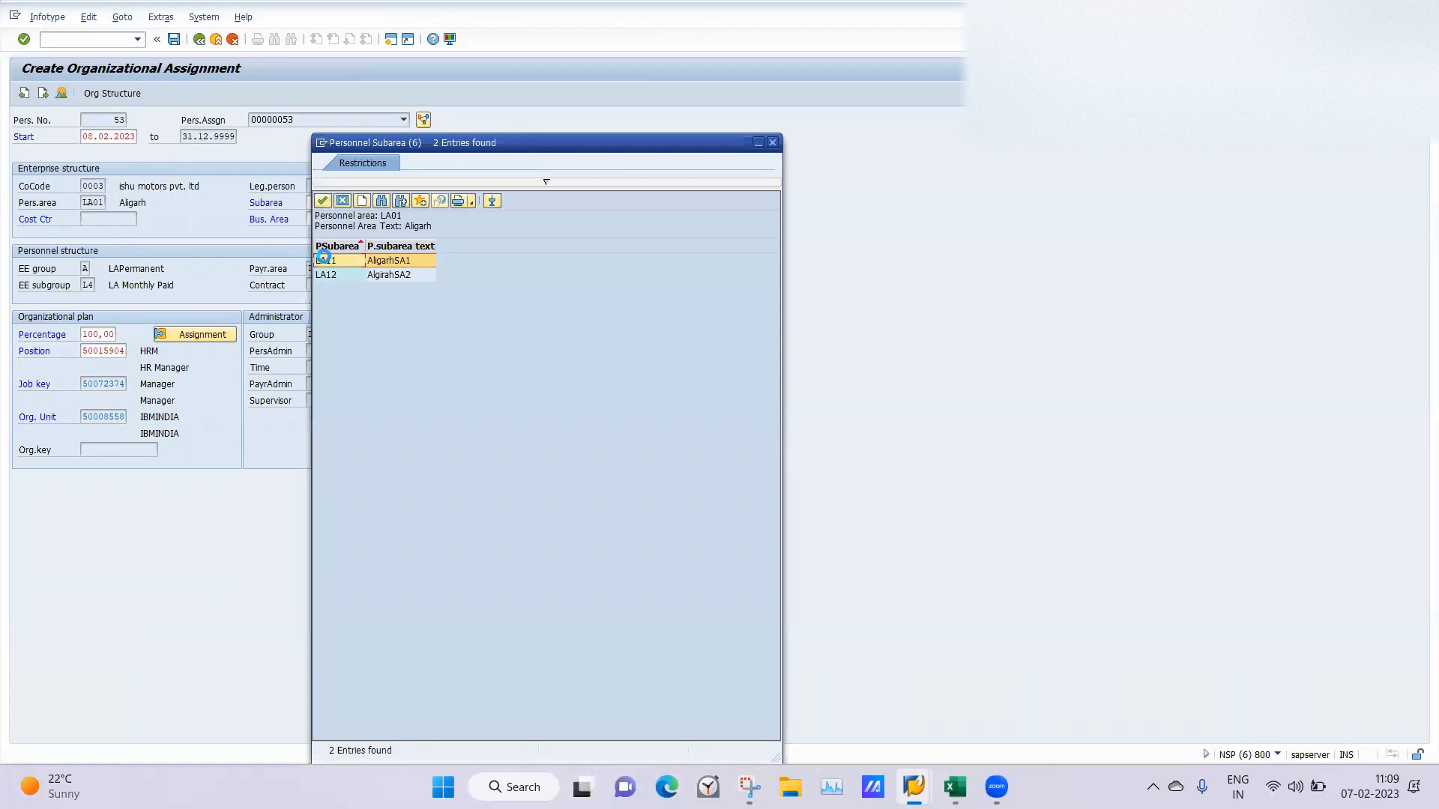
pyautogui.doubleClick(327, 260)
pyautogui.press('Return')
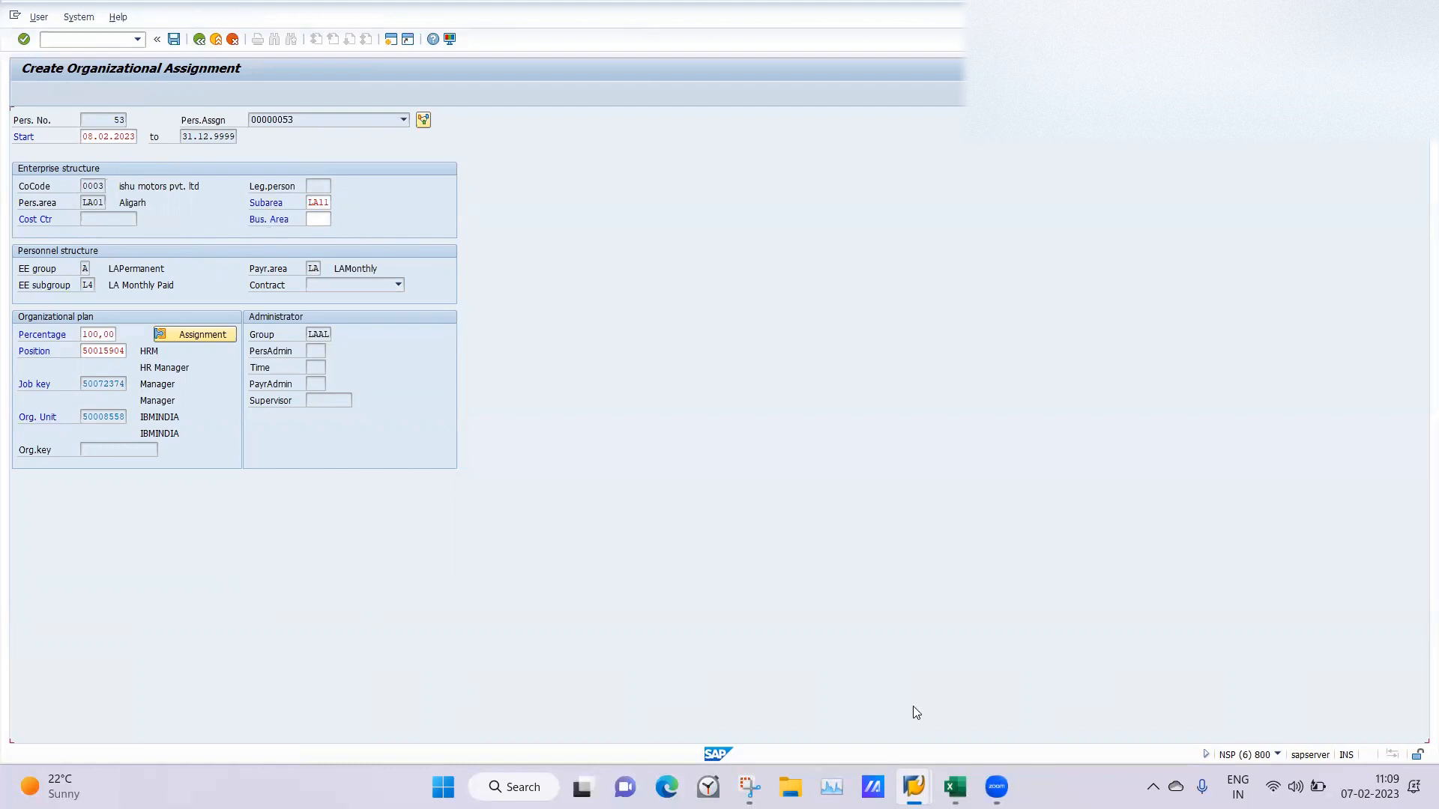
pyautogui.click(124, 202)
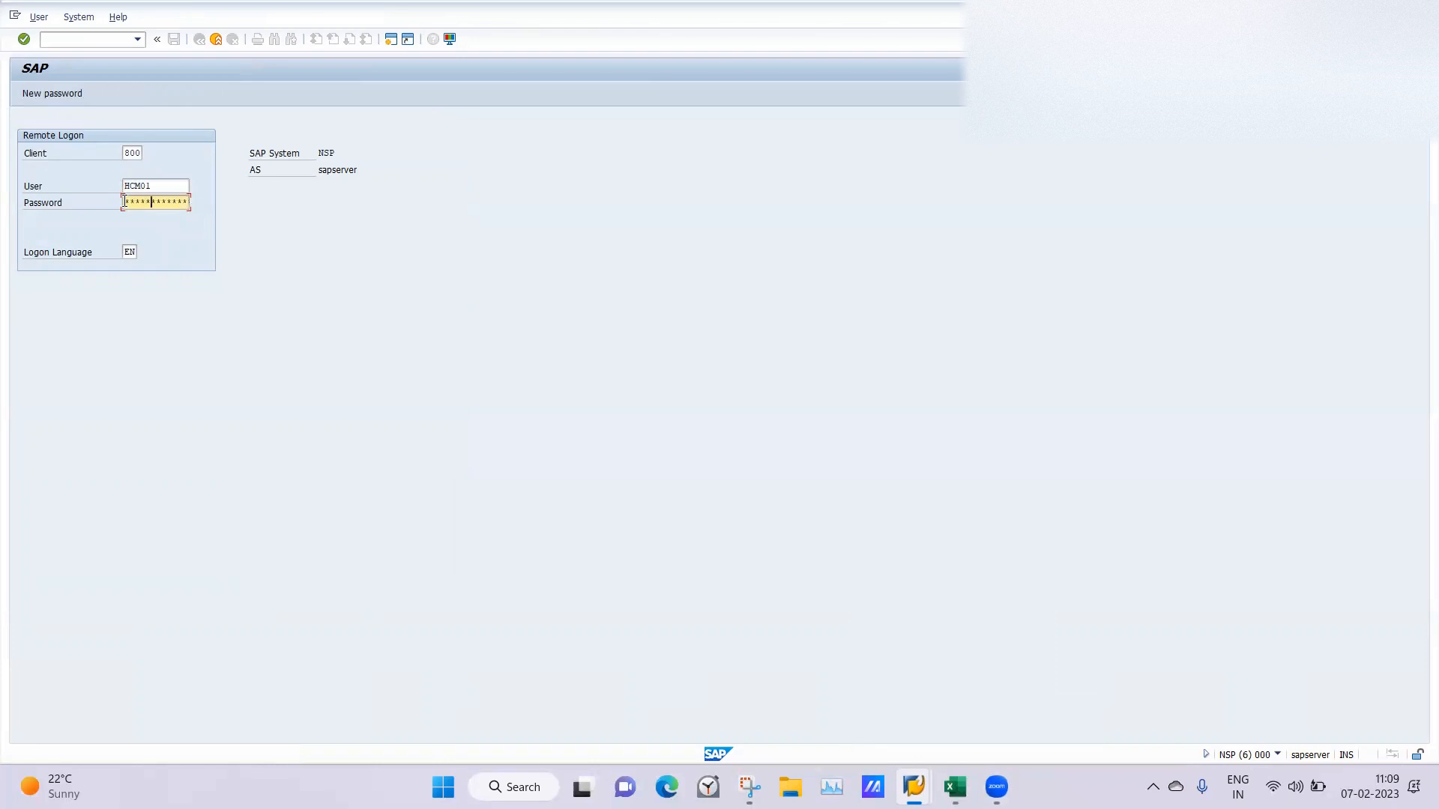
pyautogui.press('Return')
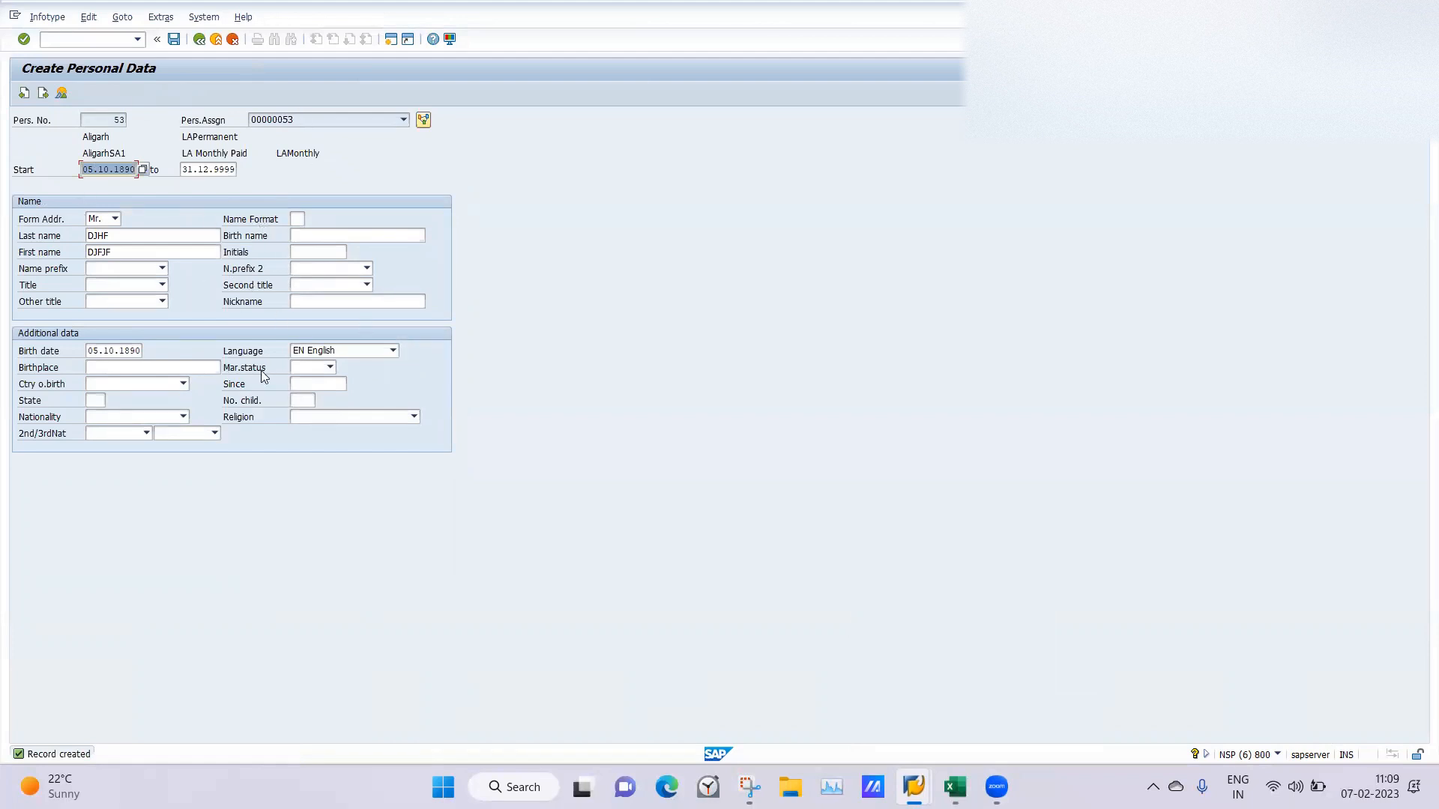
# Save the Personal Data record, and fill in the city field of the permanent residence address and save it.
pyautogui.click(174, 40)
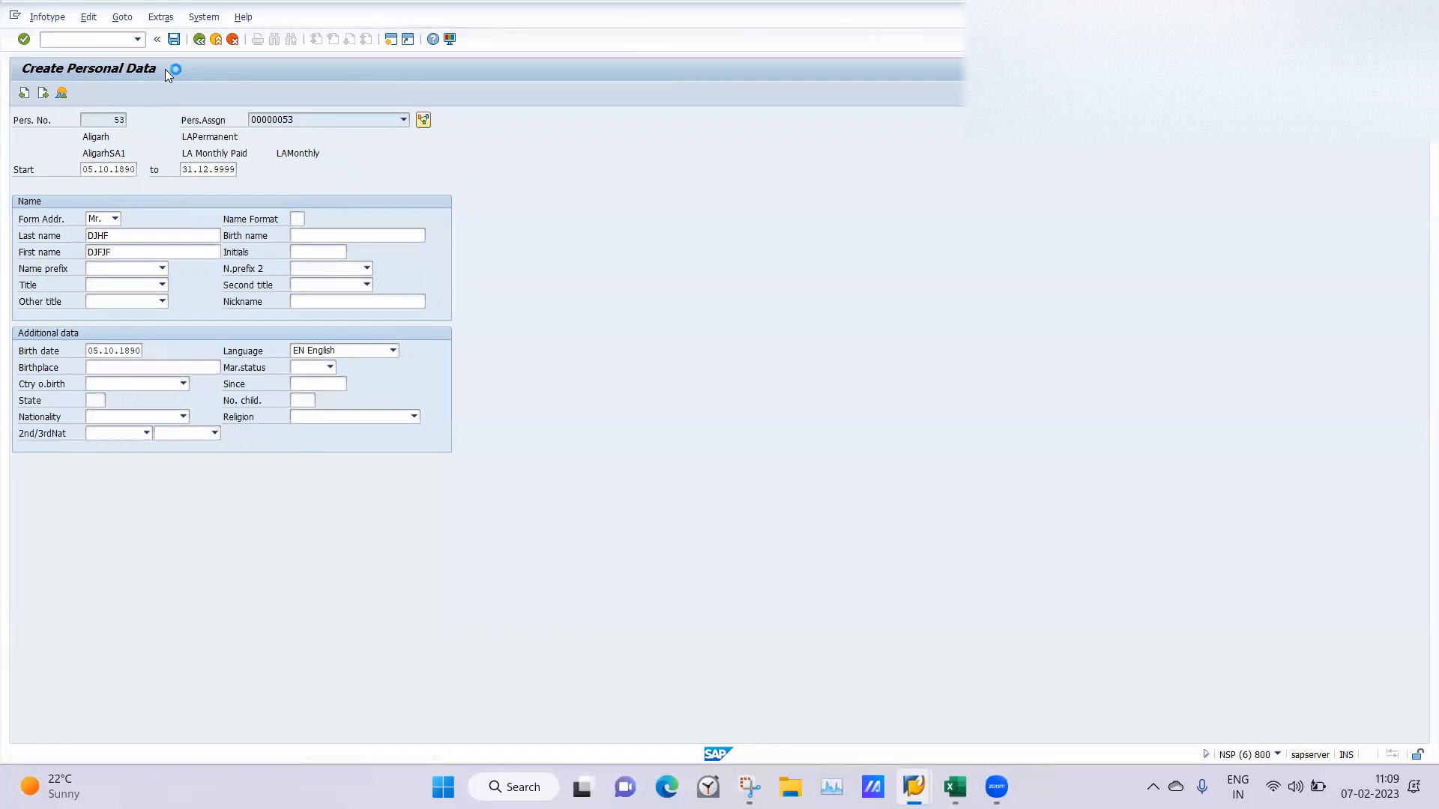
pyautogui.doubleClick(96, 99)
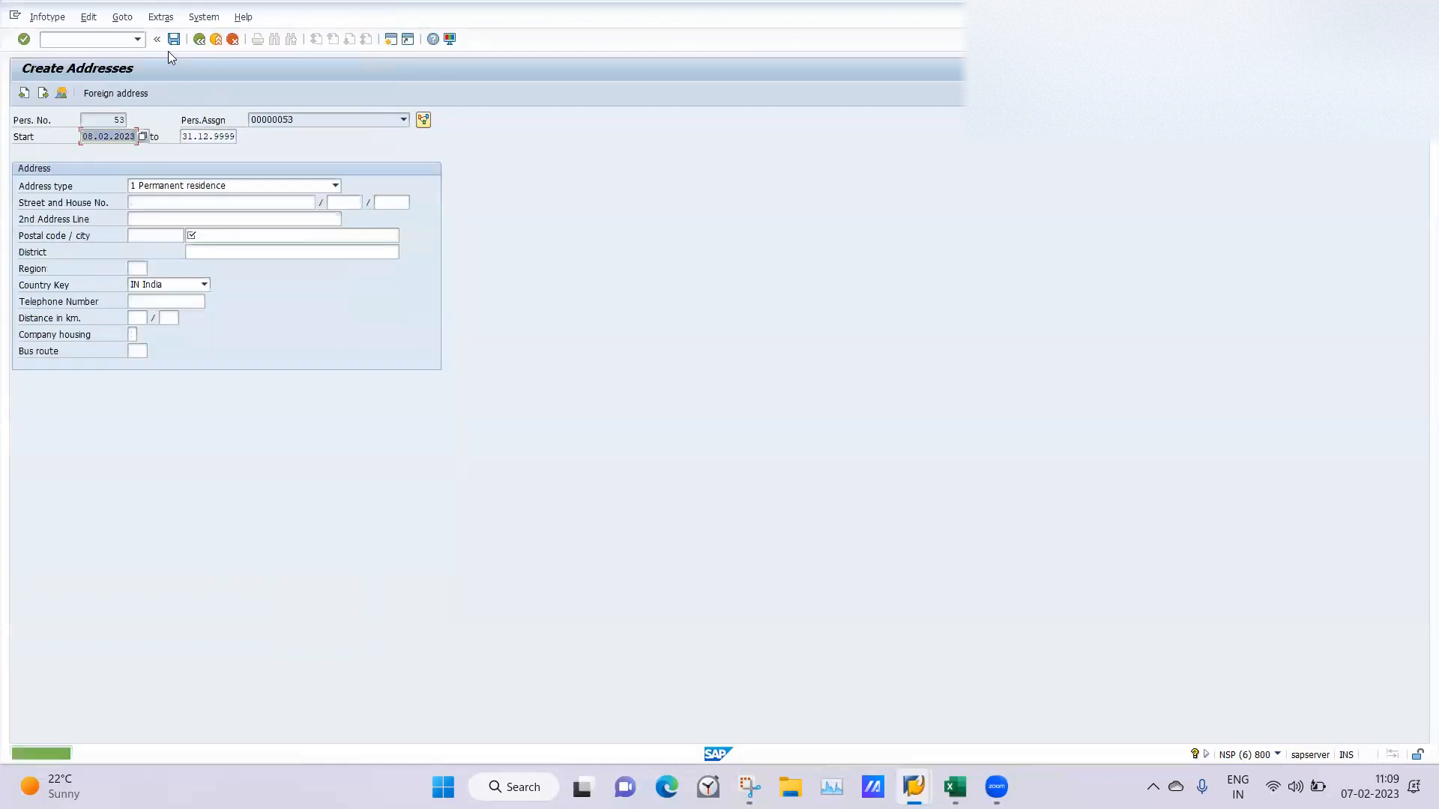
pyautogui.click(212, 236)
pyautogui.write('204101')
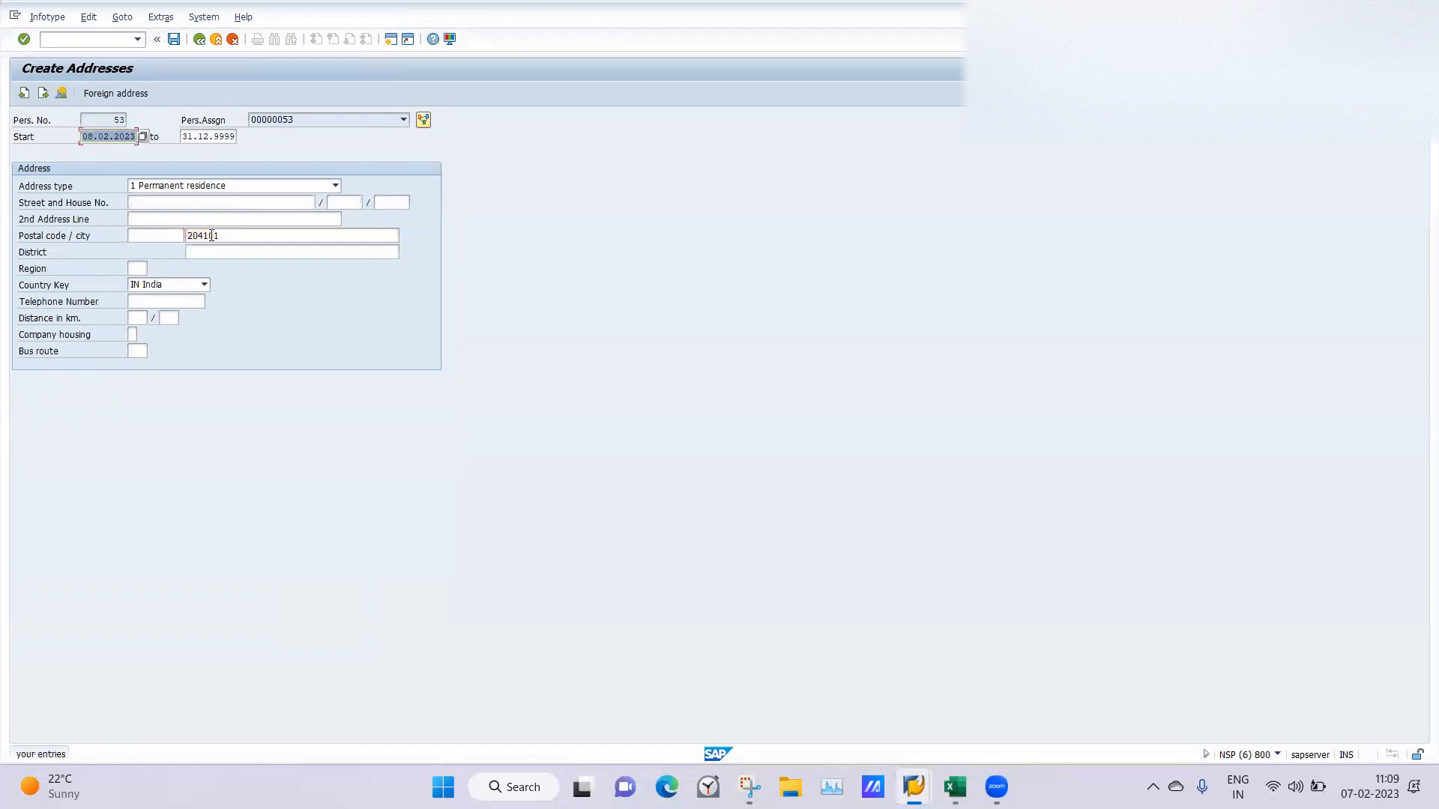
pyautogui.click(174, 40)
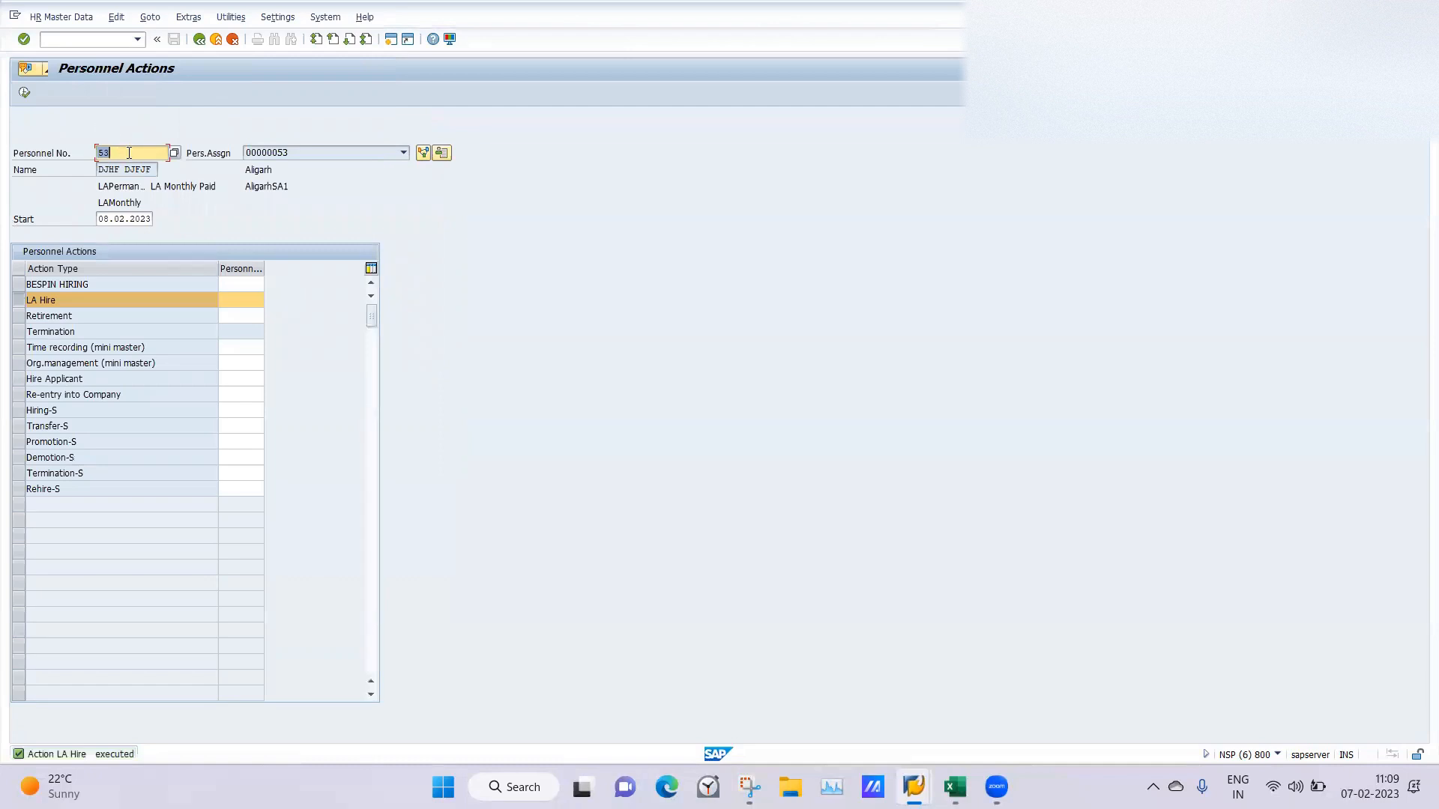
# Open transaction PA20 to check which infotypes exist for the newly hired employee.
pyautogui.click(81, 39)
pyautogui.write('/npa20')
pyautogui.press('Return')
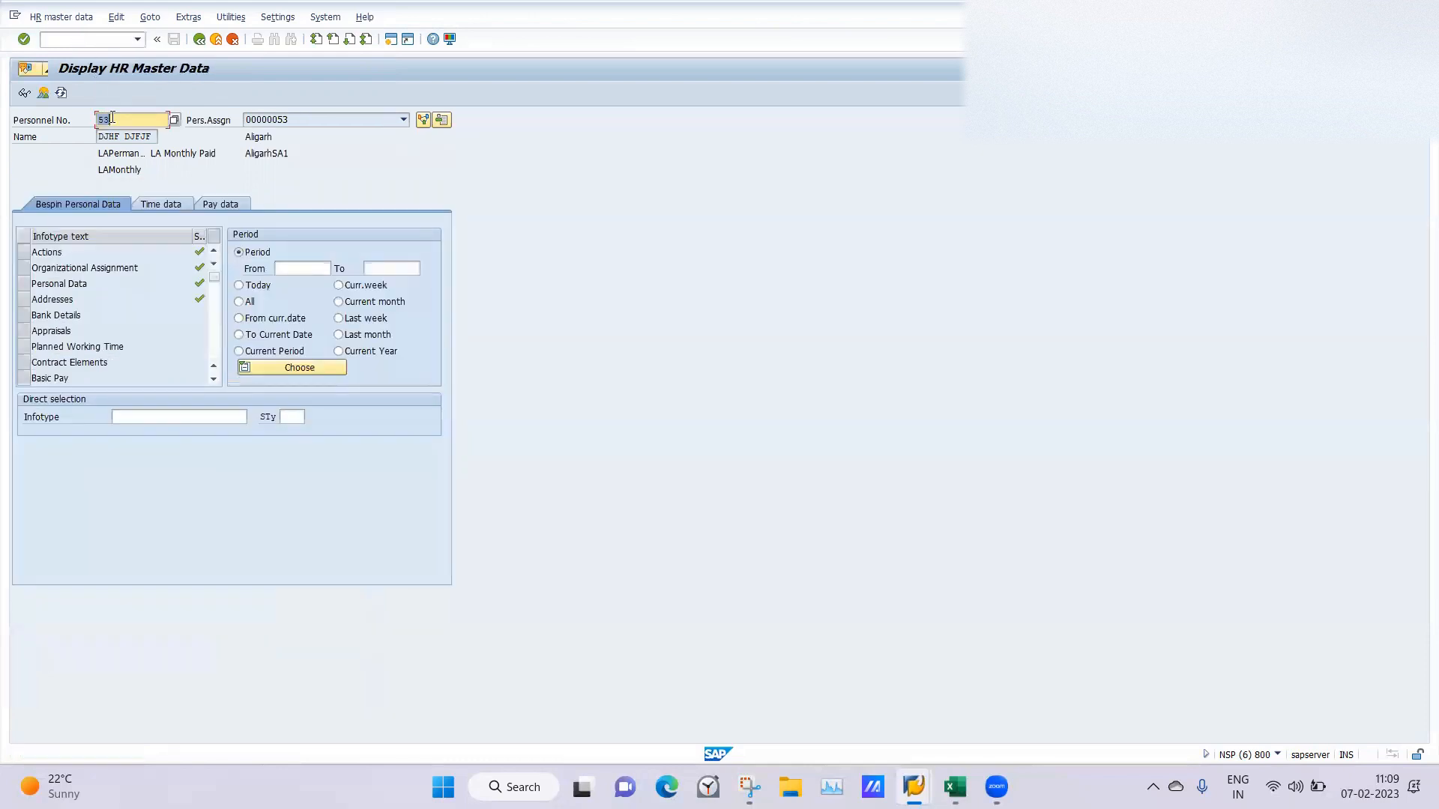
# Display the overview of the newly hired employee's Organizational Assignment infotype records.
pyautogui.click(24, 268)
pyautogui.click(43, 93)
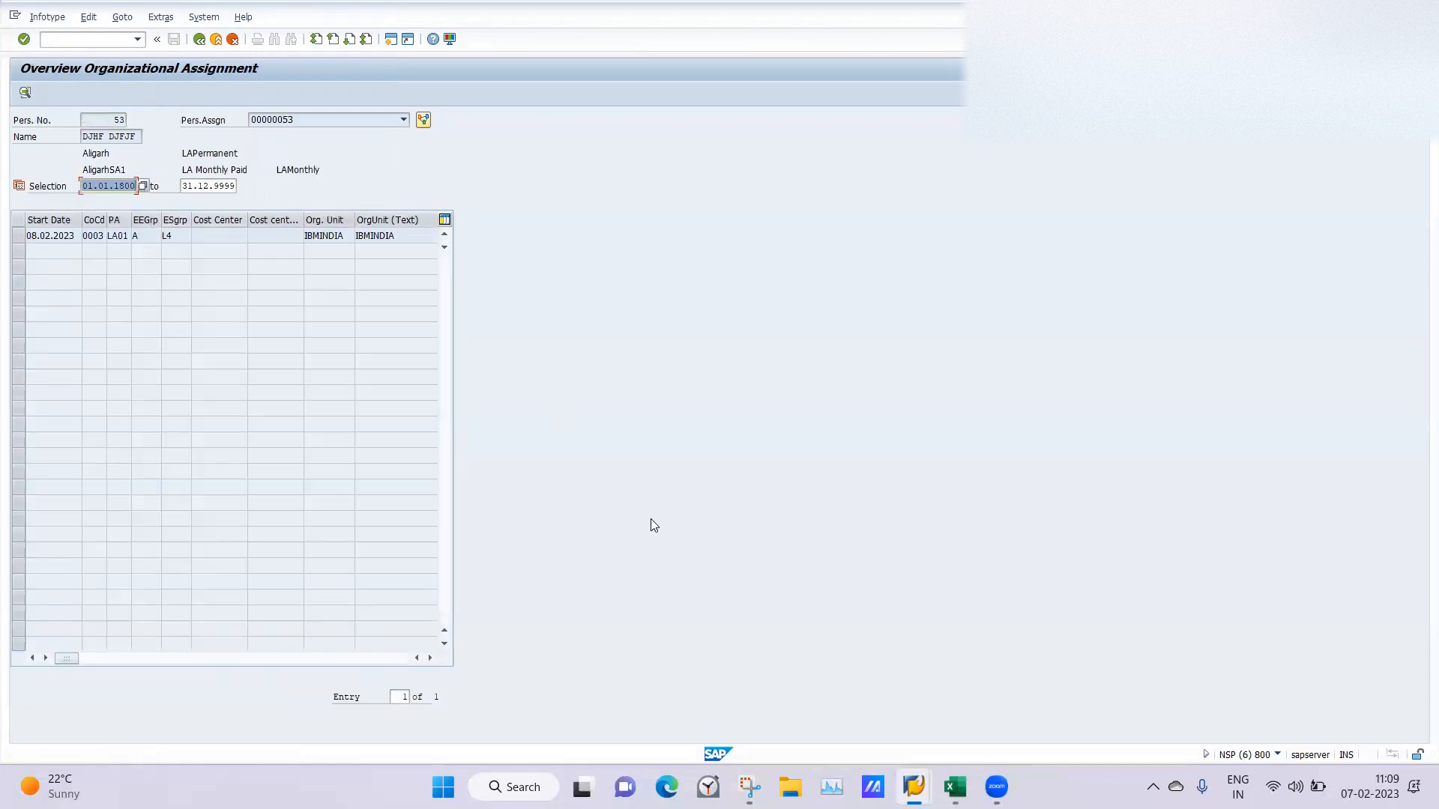
# Copy the four IGLP entries of info group 06 LA Hiring: Actions, Organizational Assignment, Personal Data and Addresses.
pyautogui.moveTo(913, 787)
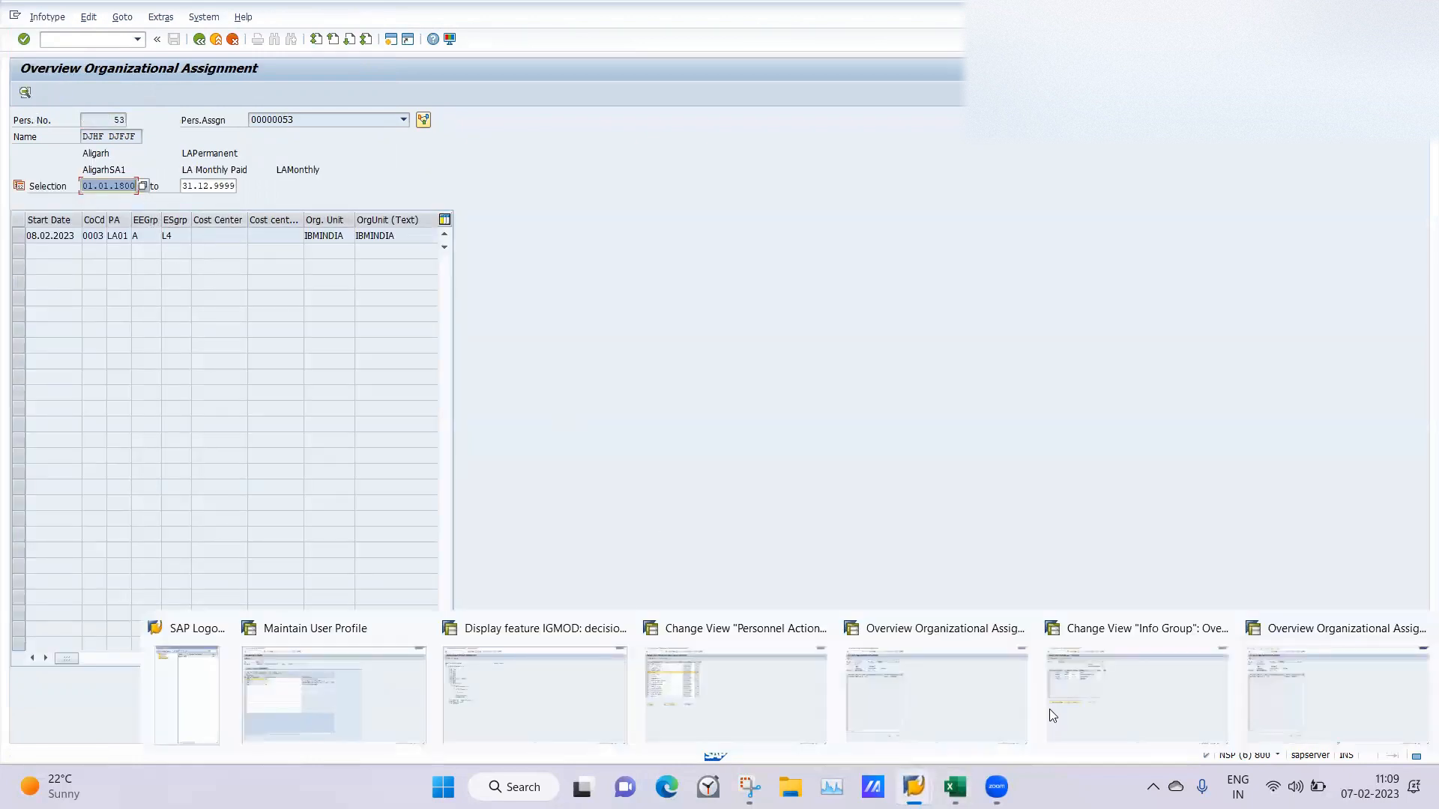
pyautogui.click(1144, 683)
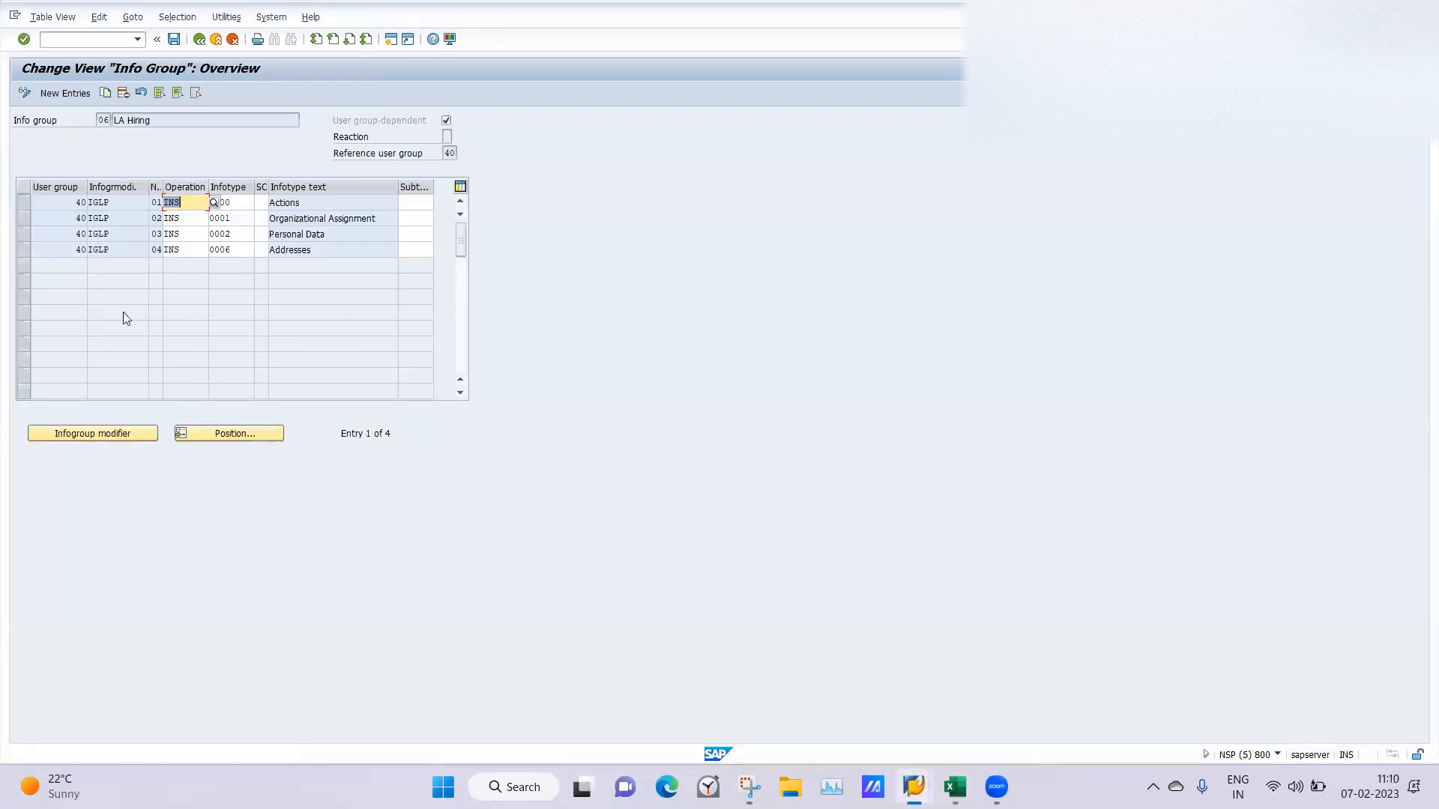
pyautogui.click(24, 202)
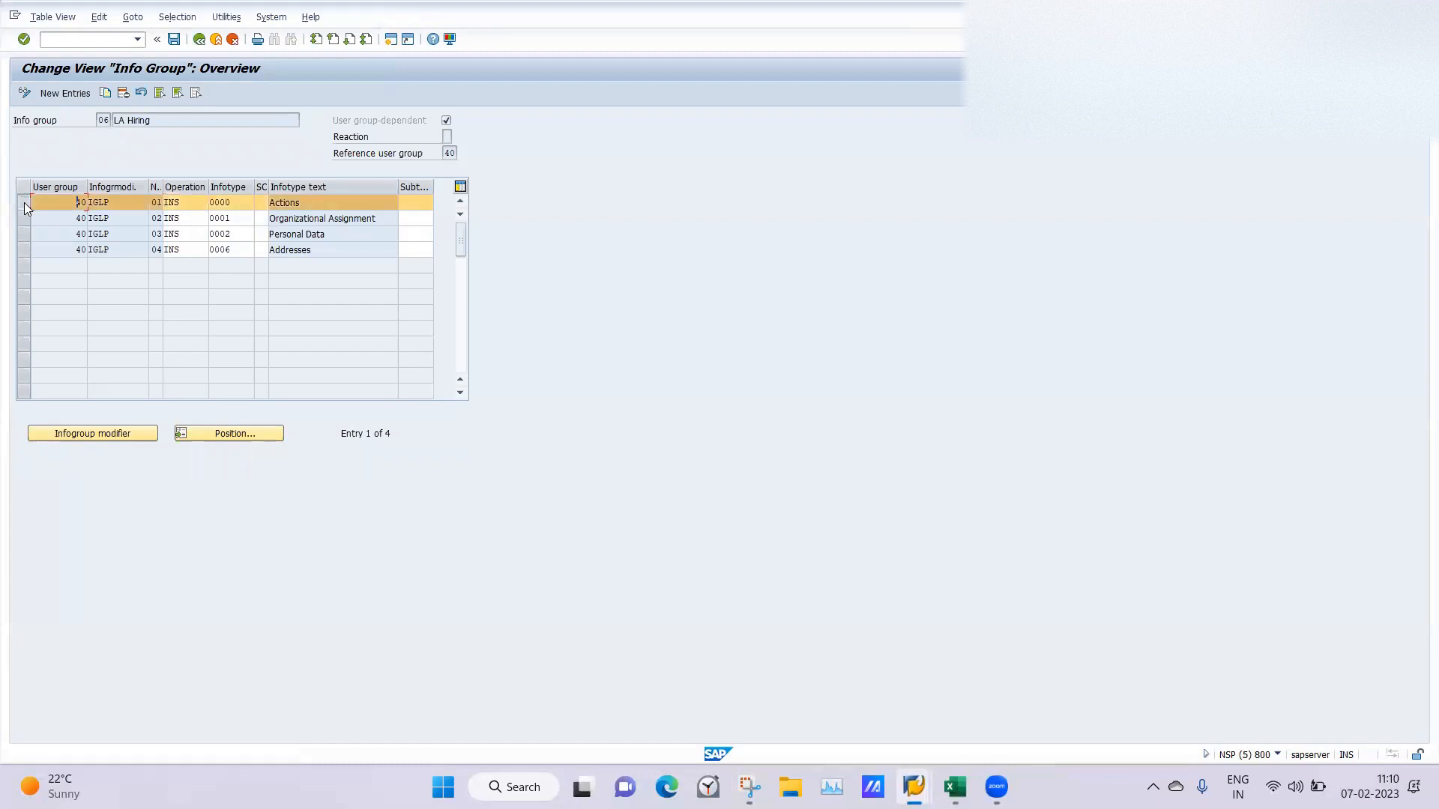
pyautogui.click(23, 218)
pyautogui.click(23, 234)
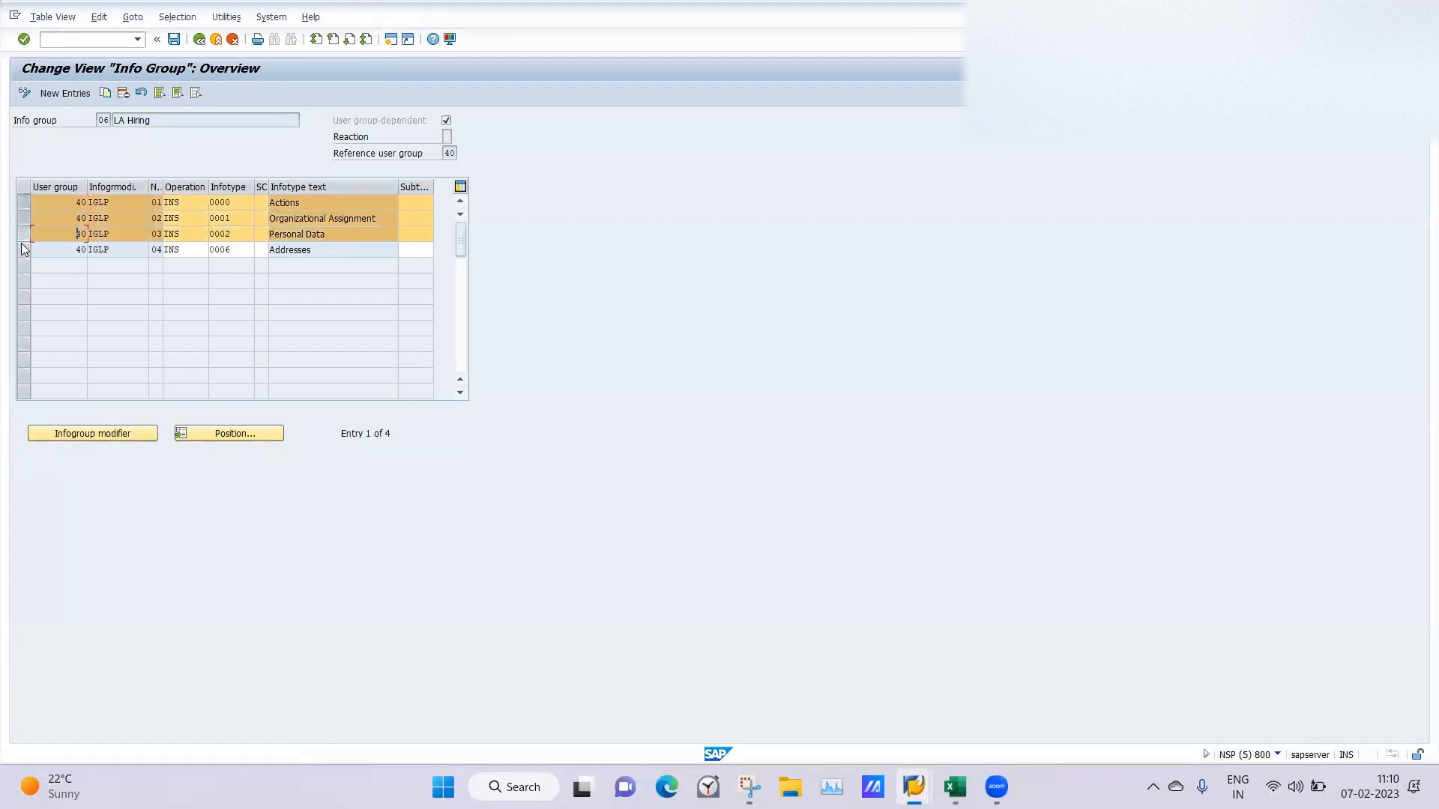
pyautogui.click(23, 250)
pyautogui.click(105, 93)
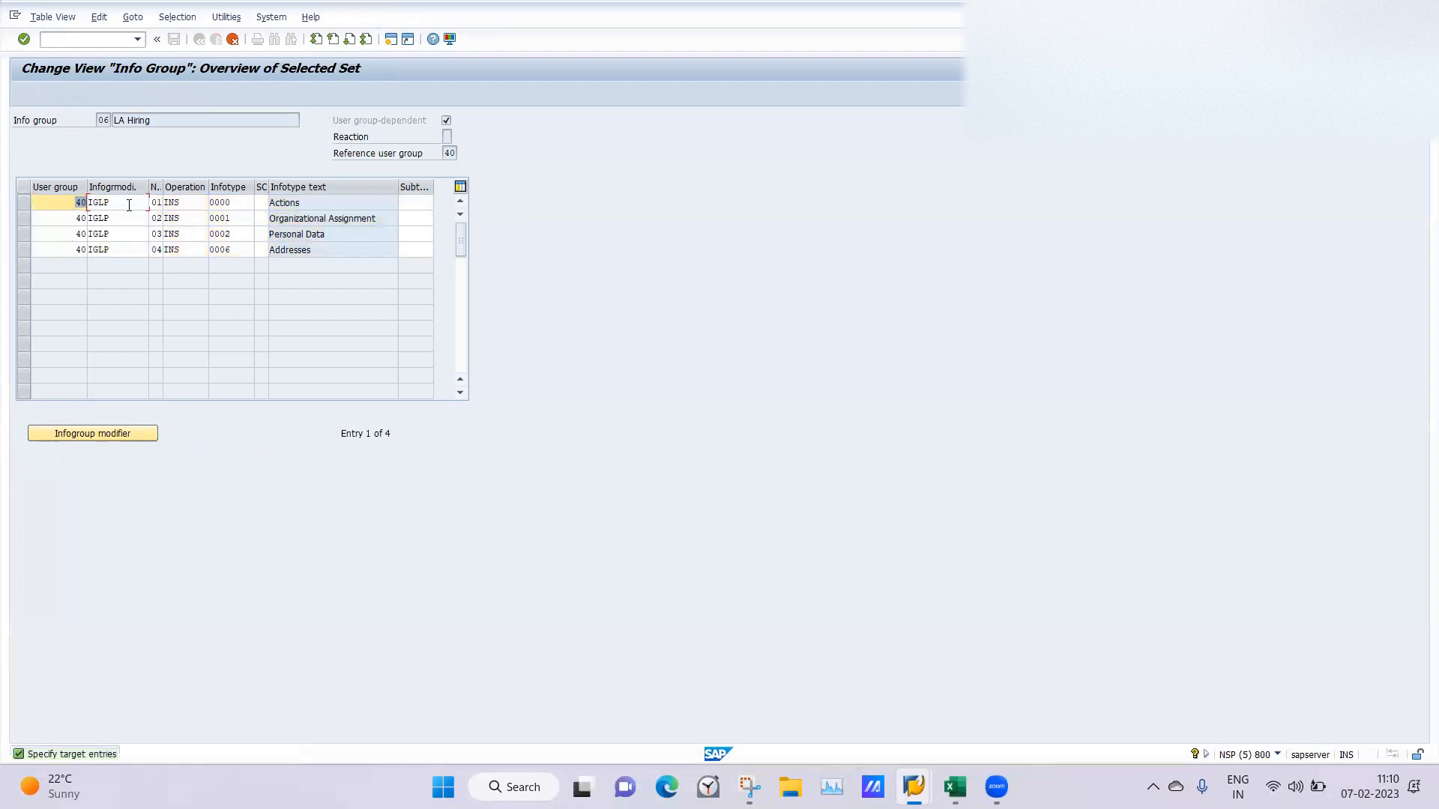
# Blank the infogroup modifier on all four copied entries and save them under the proposed customizing request.
pyautogui.moveTo(129, 206); pyautogui.dragTo(83, 202)
pyautogui.press('BackSpace')
pyautogui.click(127, 246)
pyautogui.moveTo(123, 235); pyautogui.dragTo(64, 258)
pyautogui.press('BackSpace')
pyautogui.click(122, 218)
pyautogui.press('BackSpace')
pyautogui.press('BackSpace')
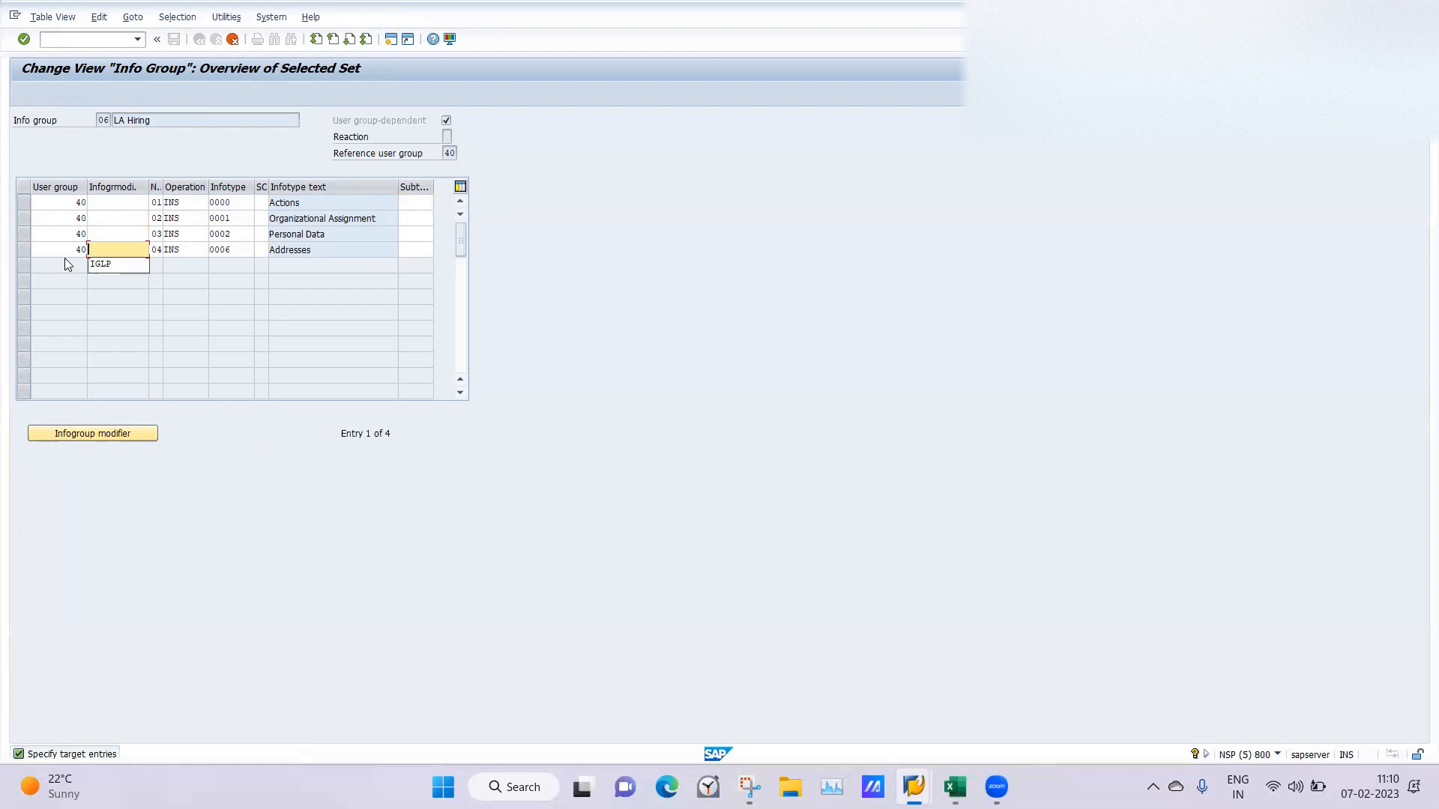
pyautogui.press('Return')
pyautogui.click(175, 39)
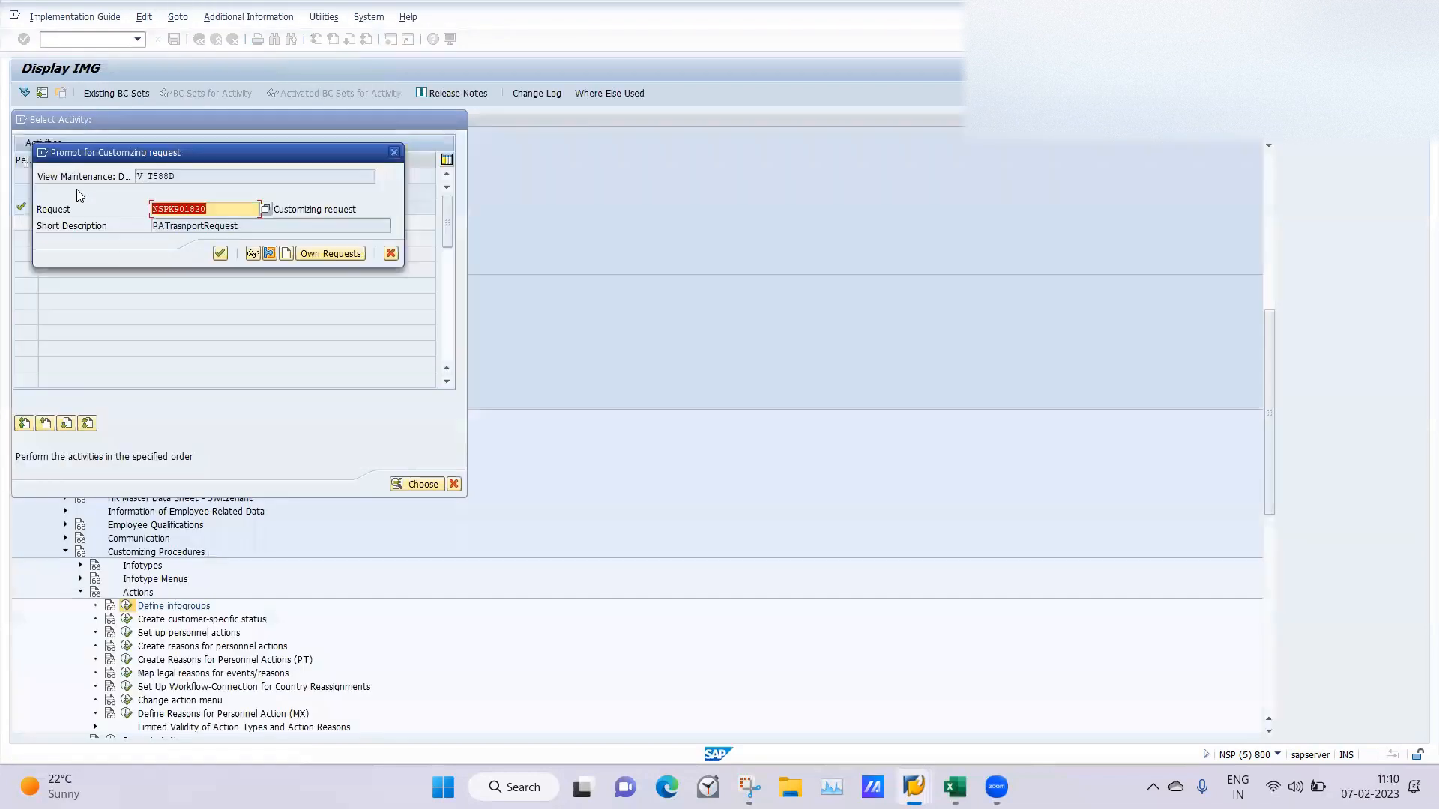
pyautogui.press('Return')
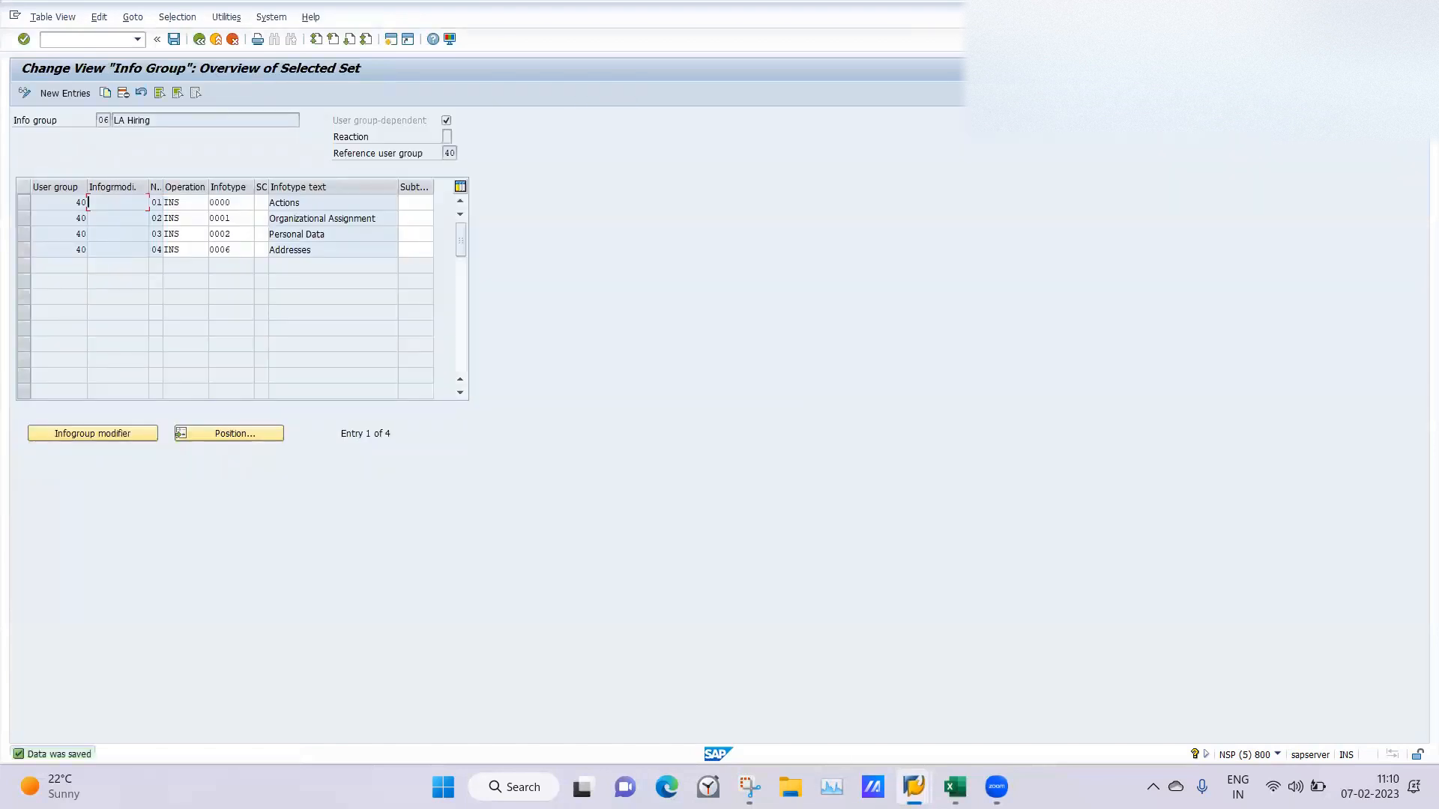
# Examine the employee group branches under personnel area LA01 Aligarh in the IGMOD decision tree.
pyautogui.moveTo(914, 787)
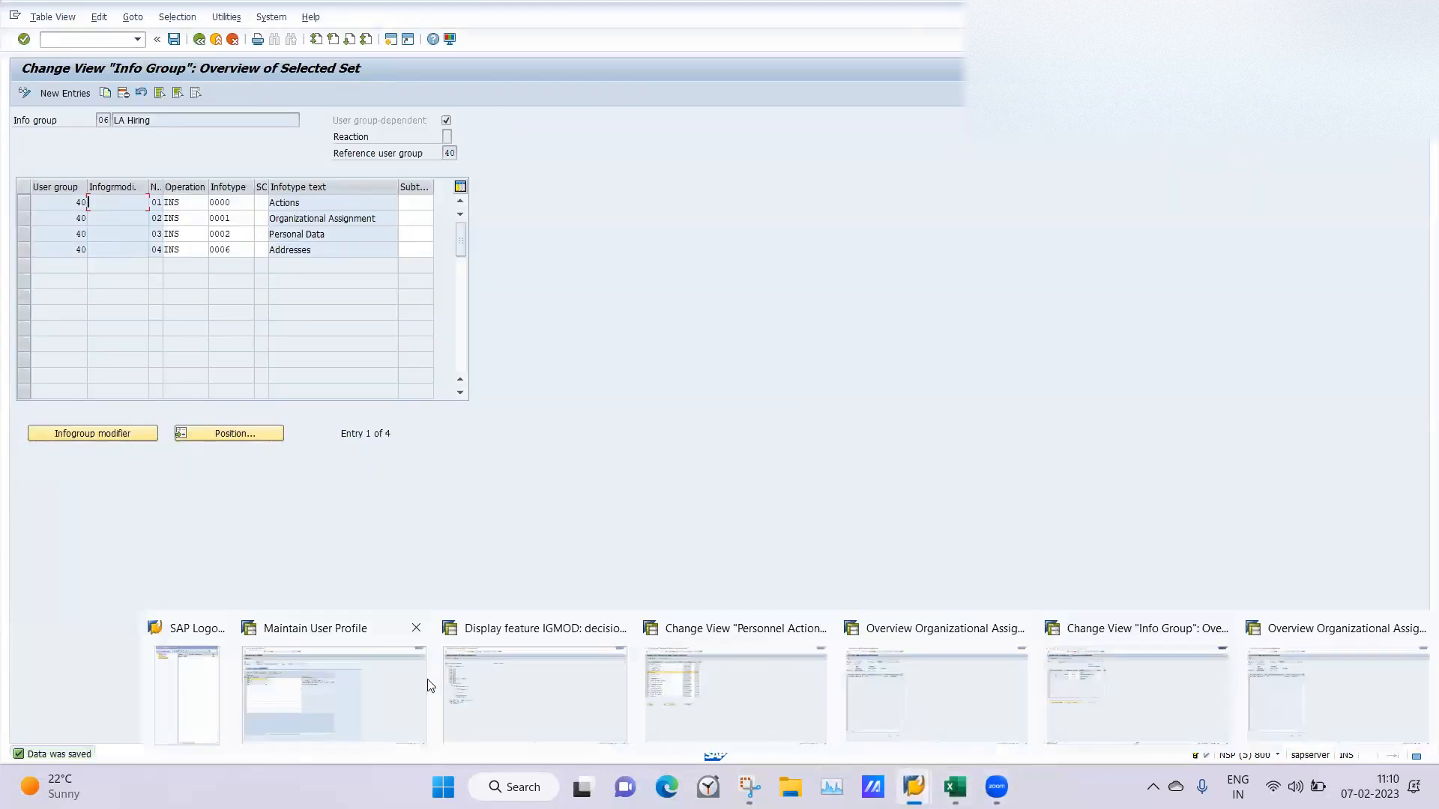
pyautogui.click(501, 699)
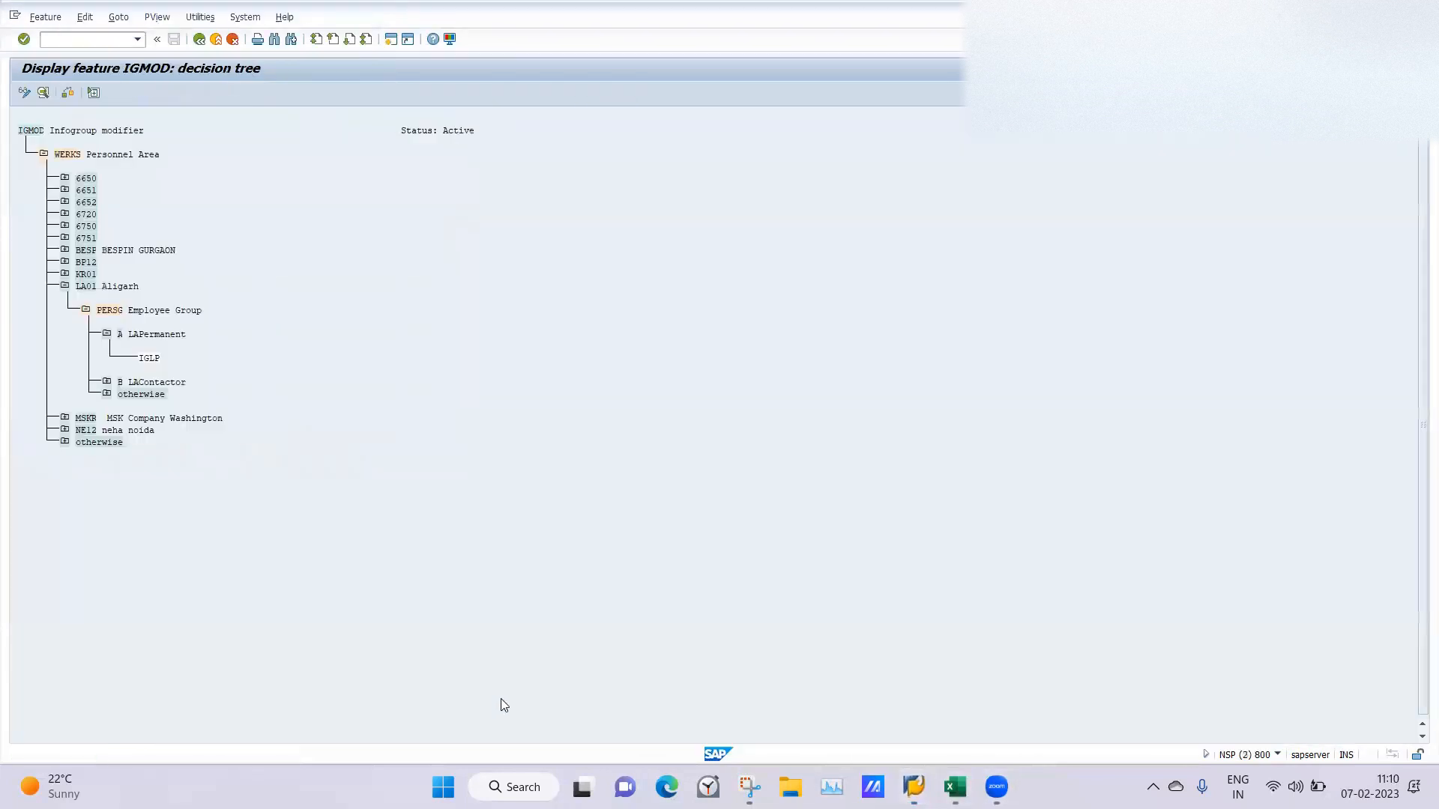
pyautogui.click(65, 288)
pyautogui.click(65, 288)
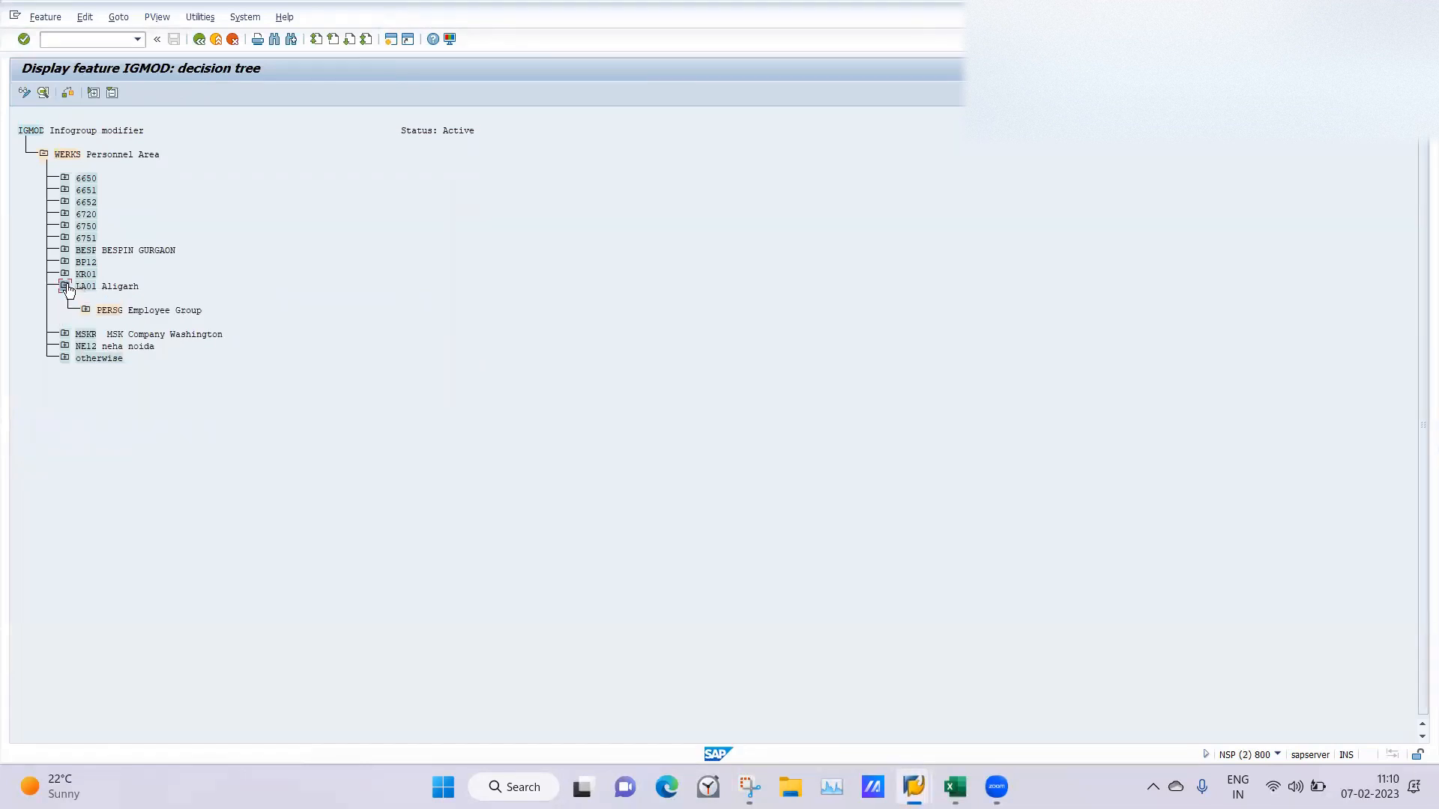
pyautogui.click(64, 287)
pyautogui.click(65, 287)
pyautogui.click(86, 311)
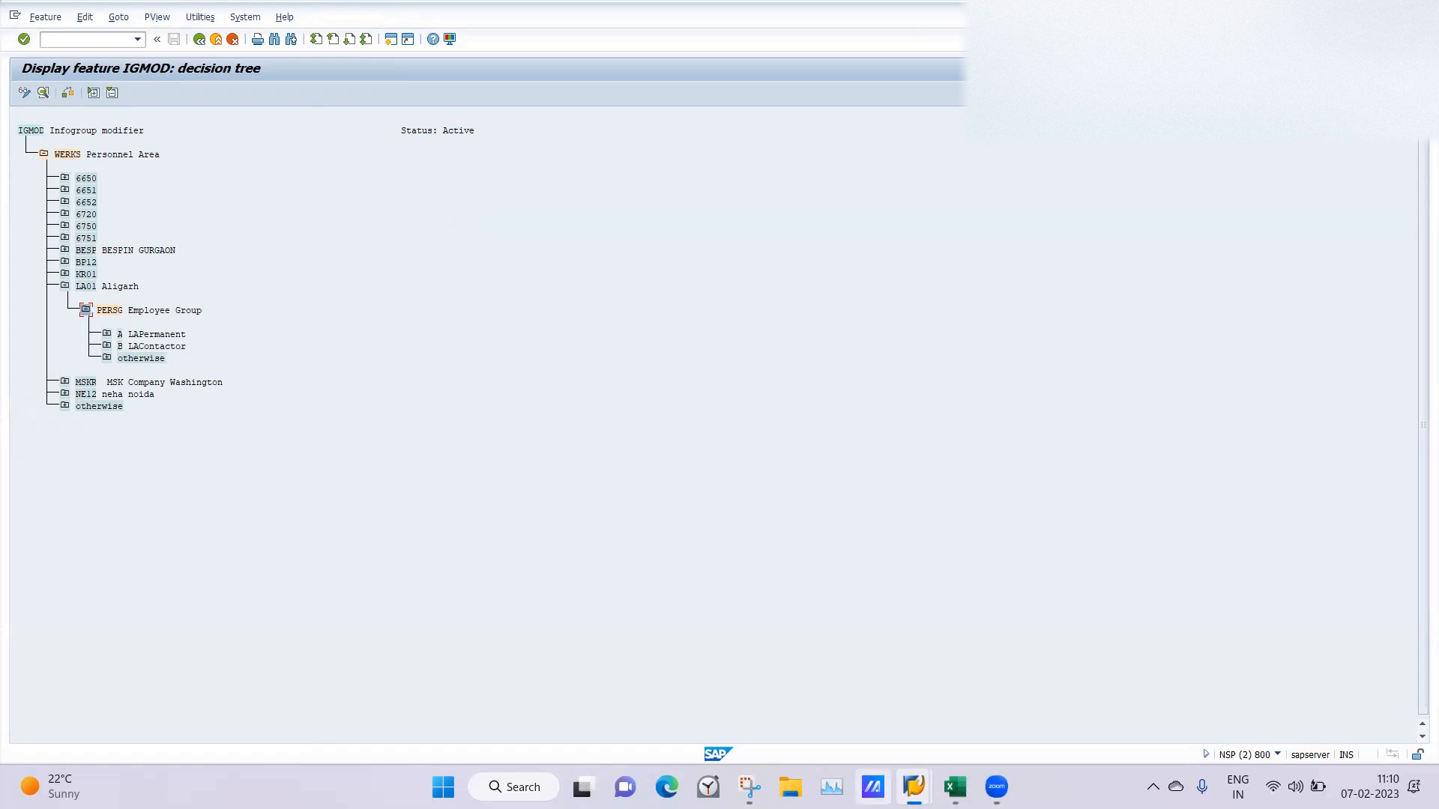
# Go back to the info group 06 overview and mark the four user group 40 entries without an infogroup modifier.
pyautogui.moveTo(914, 787)
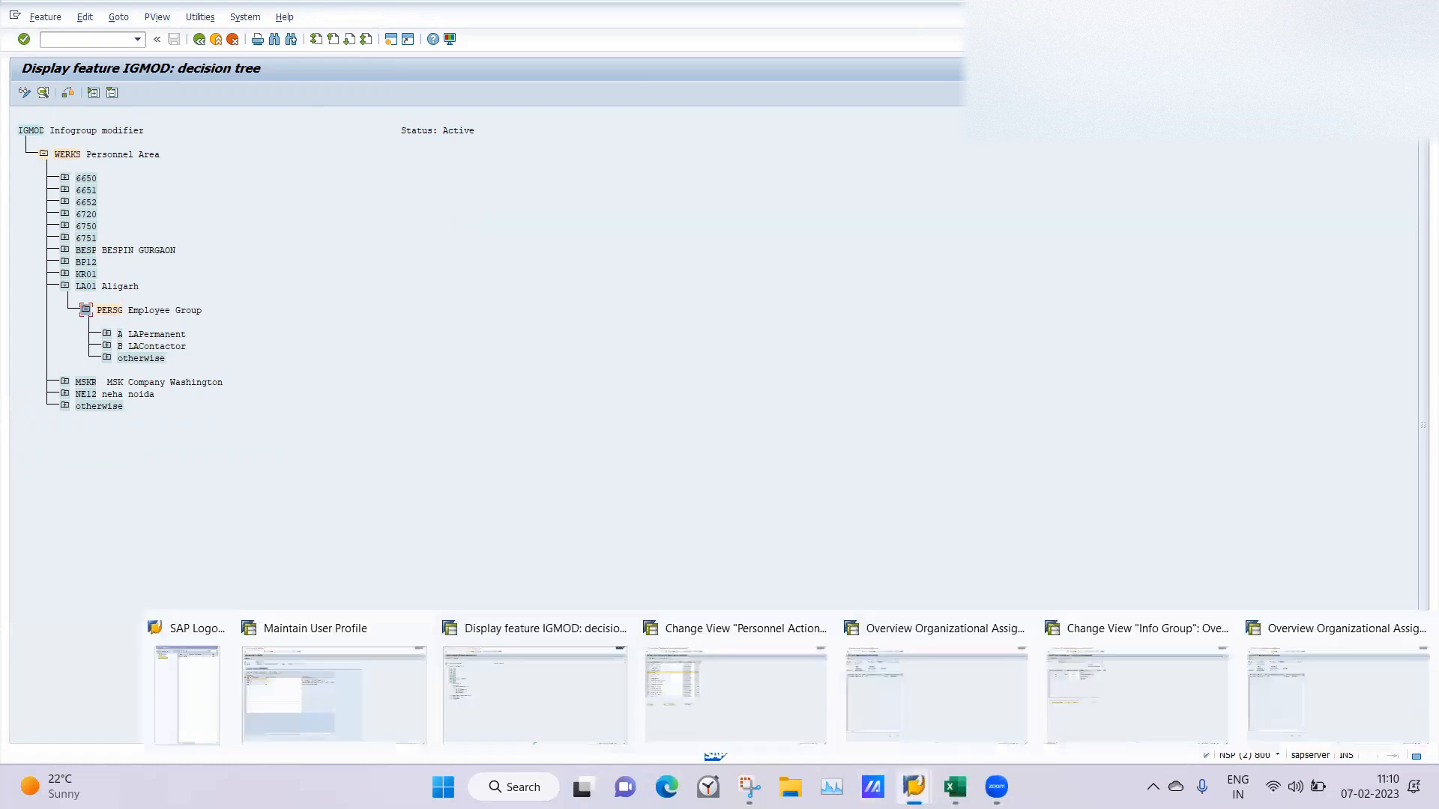
pyautogui.click(1138, 696)
pyautogui.click(199, 39)
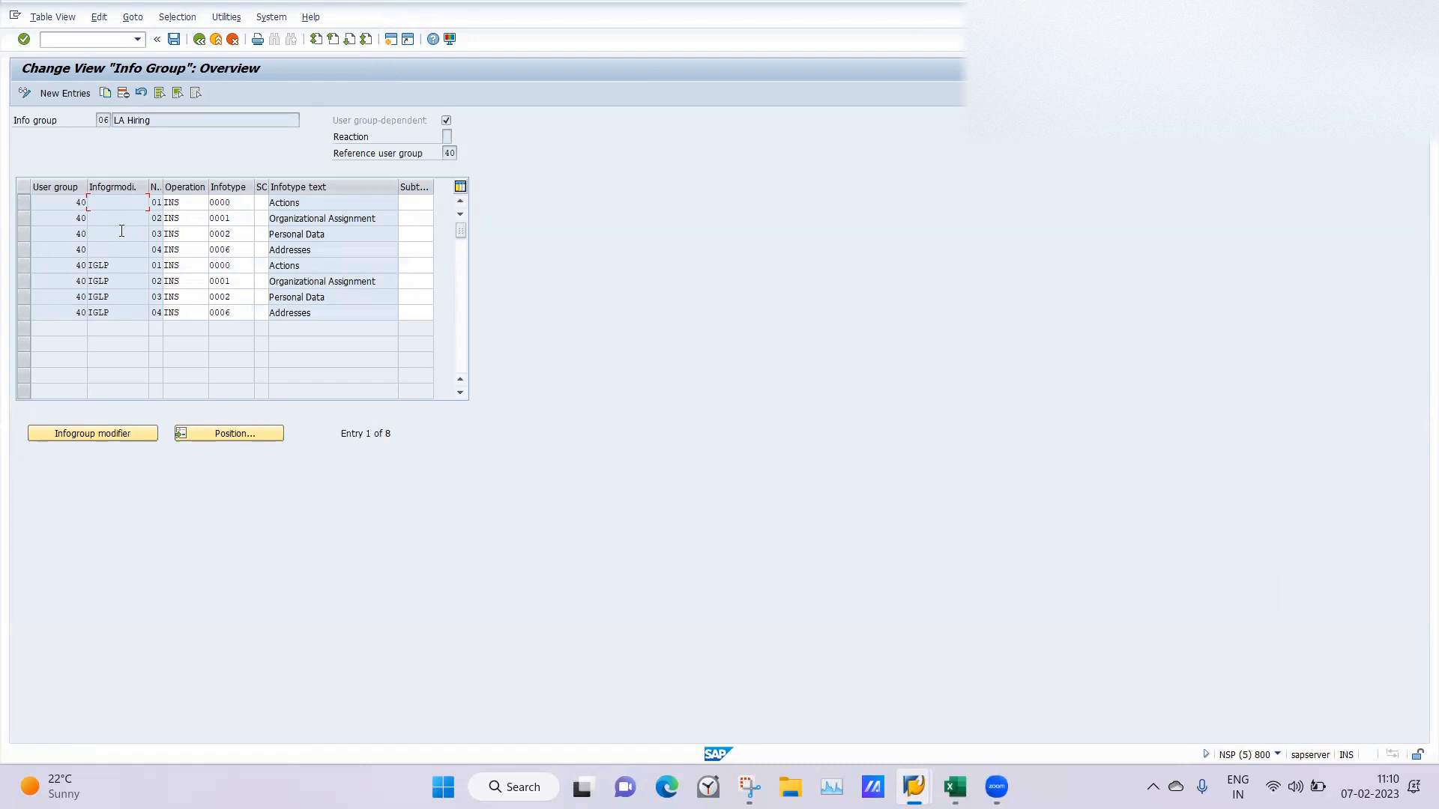
pyautogui.click(22, 204)
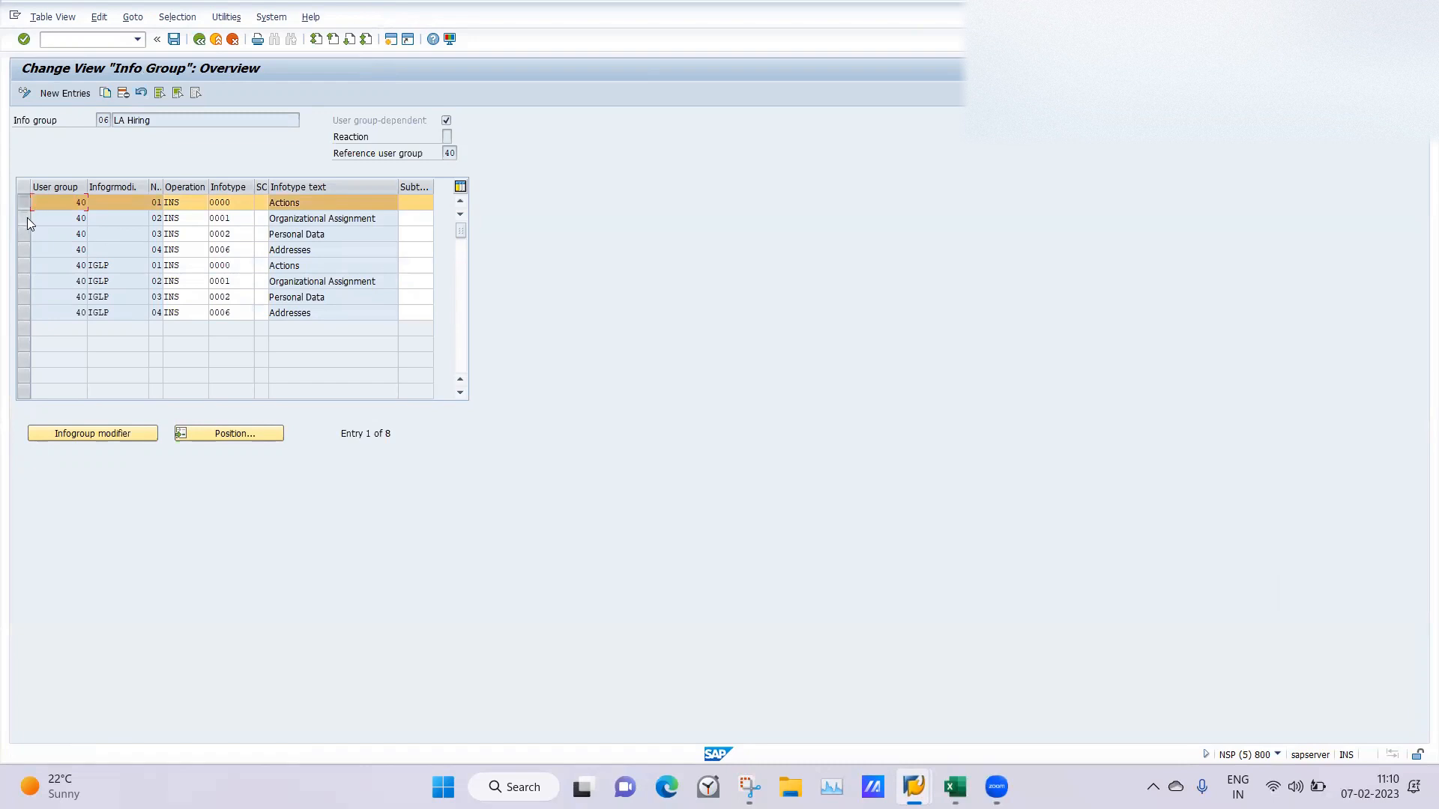
pyautogui.click(27, 218)
pyautogui.click(21, 237)
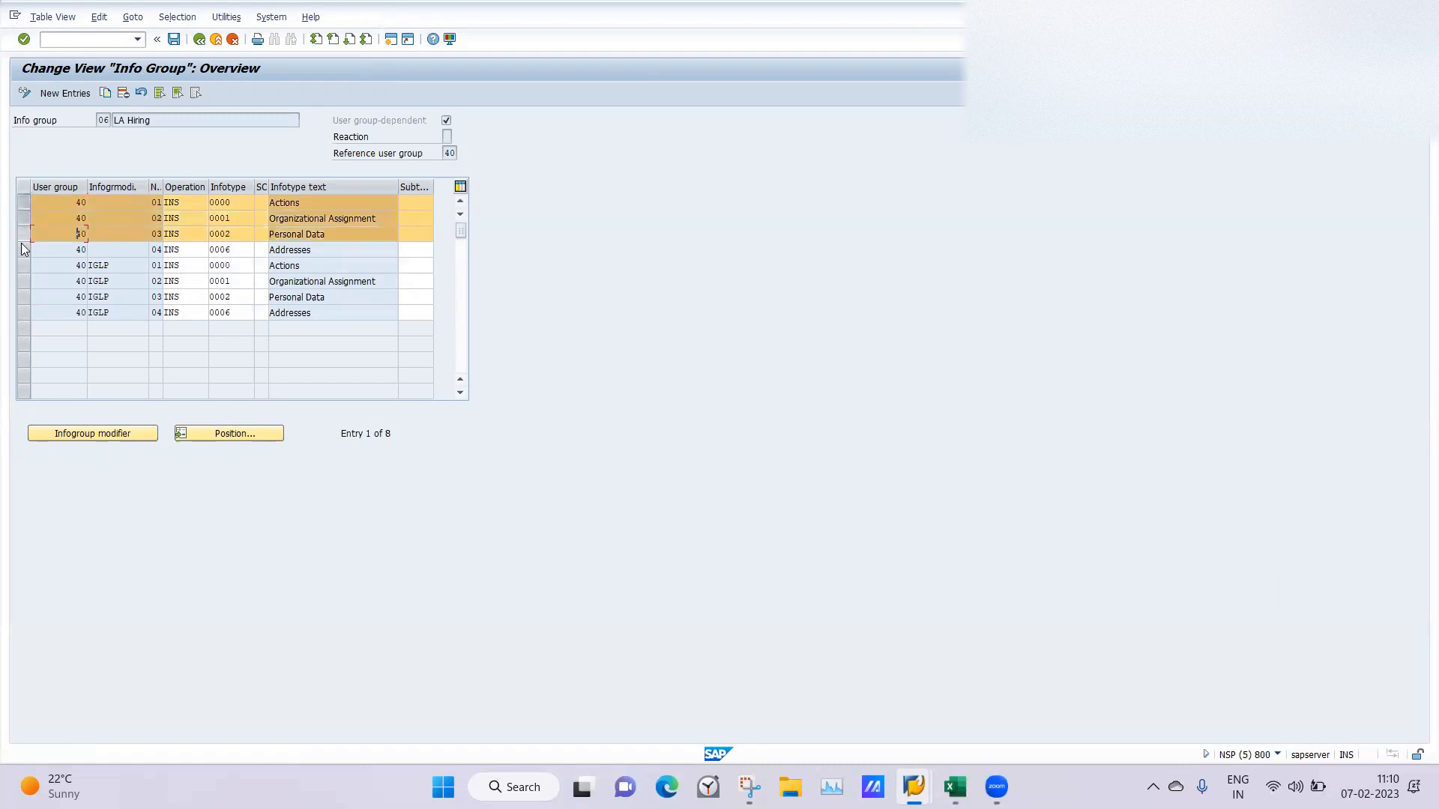
pyautogui.click(22, 249)
# Start the LA Hire action from Personnel Actions with start date 08.02.2023 and the personnel number left empty.
pyautogui.moveTo(913, 787)
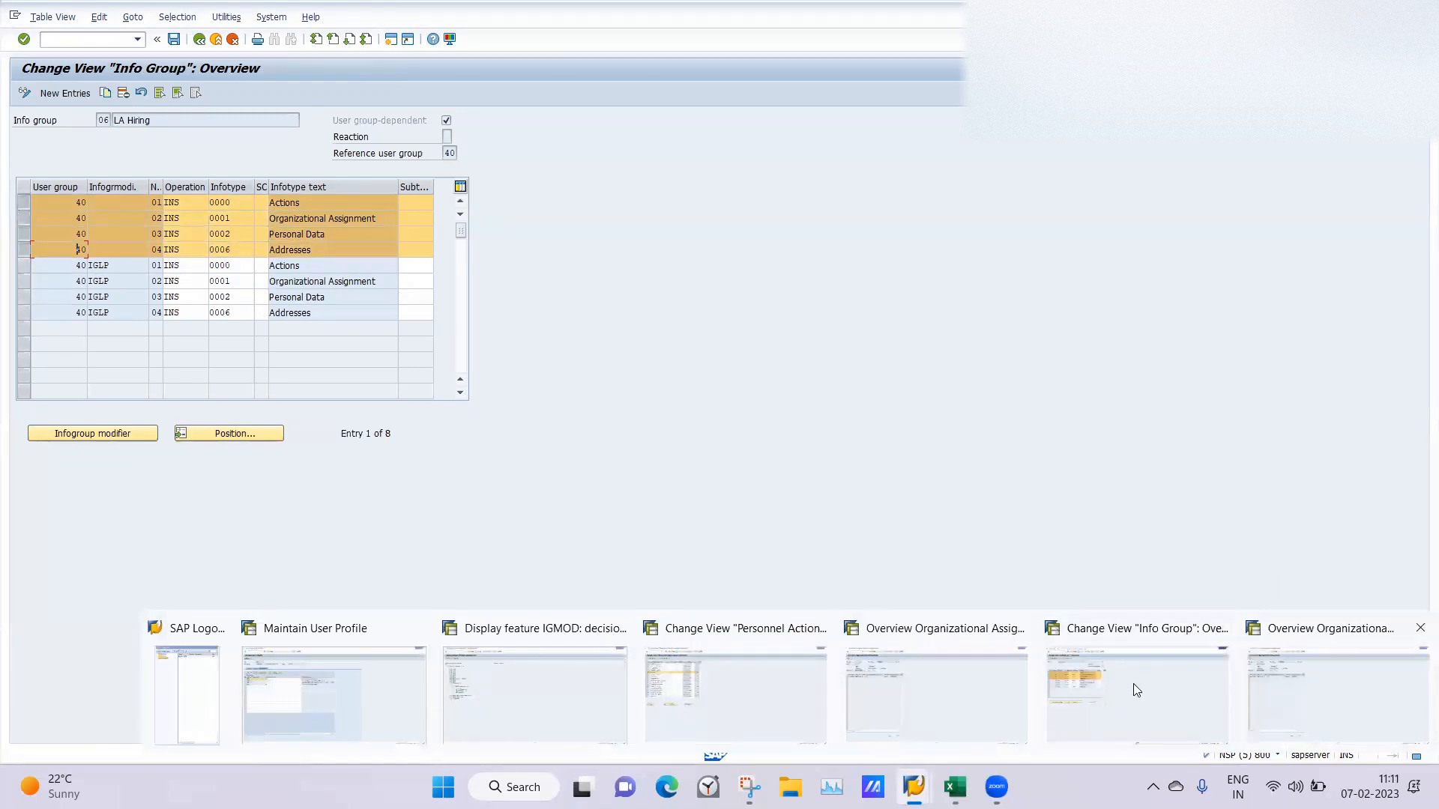
pyautogui.click(739, 676)
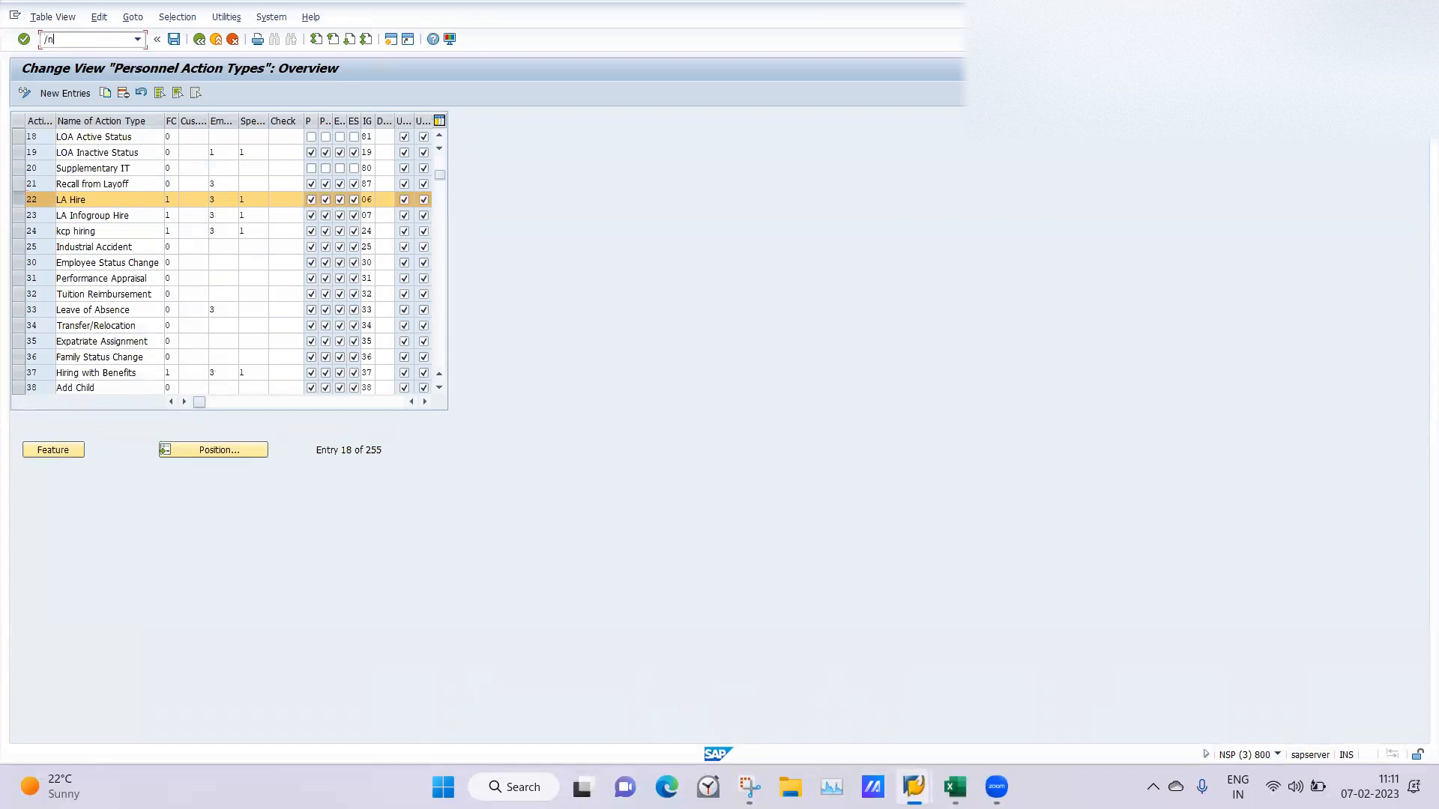
pyautogui.press('Return')
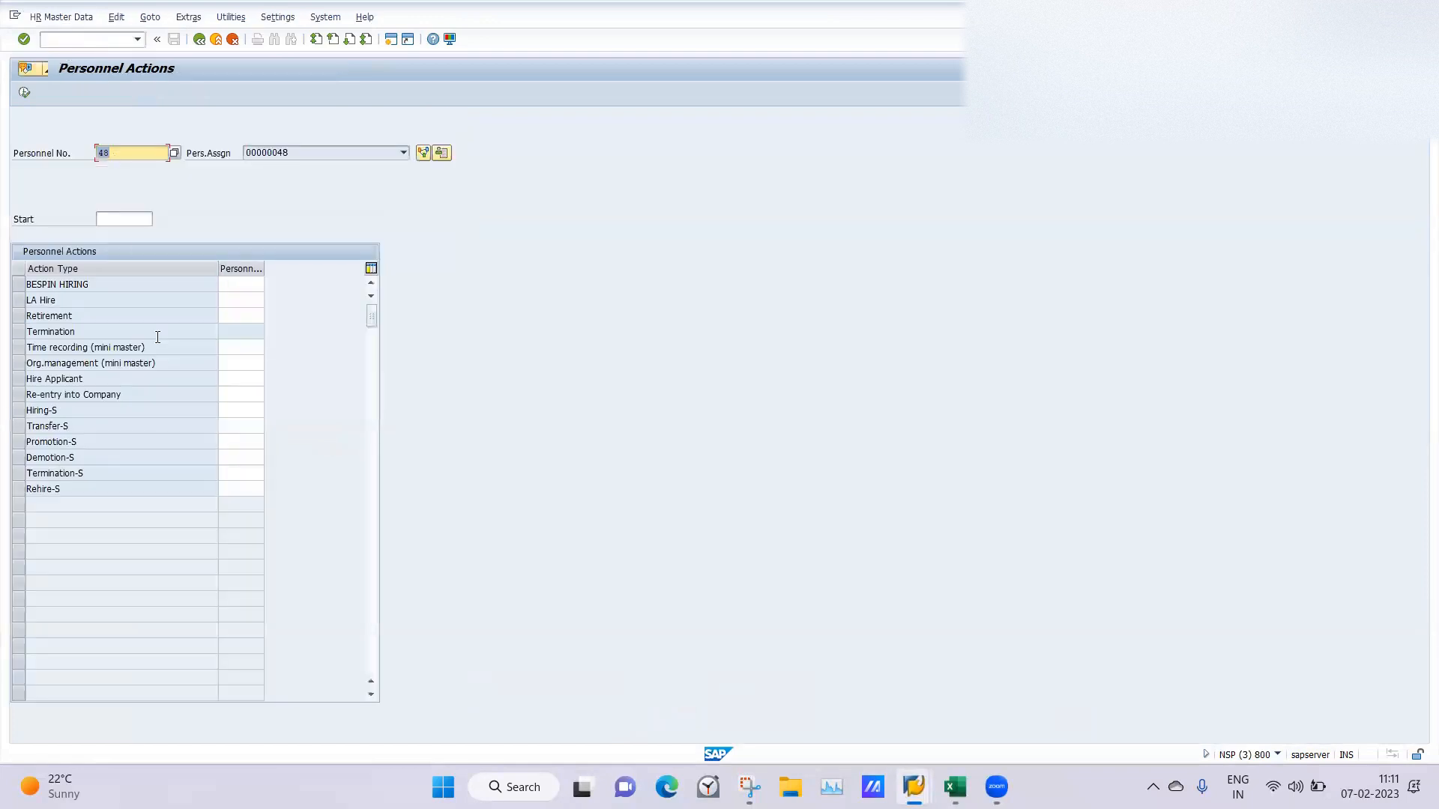
pyautogui.click(30, 298)
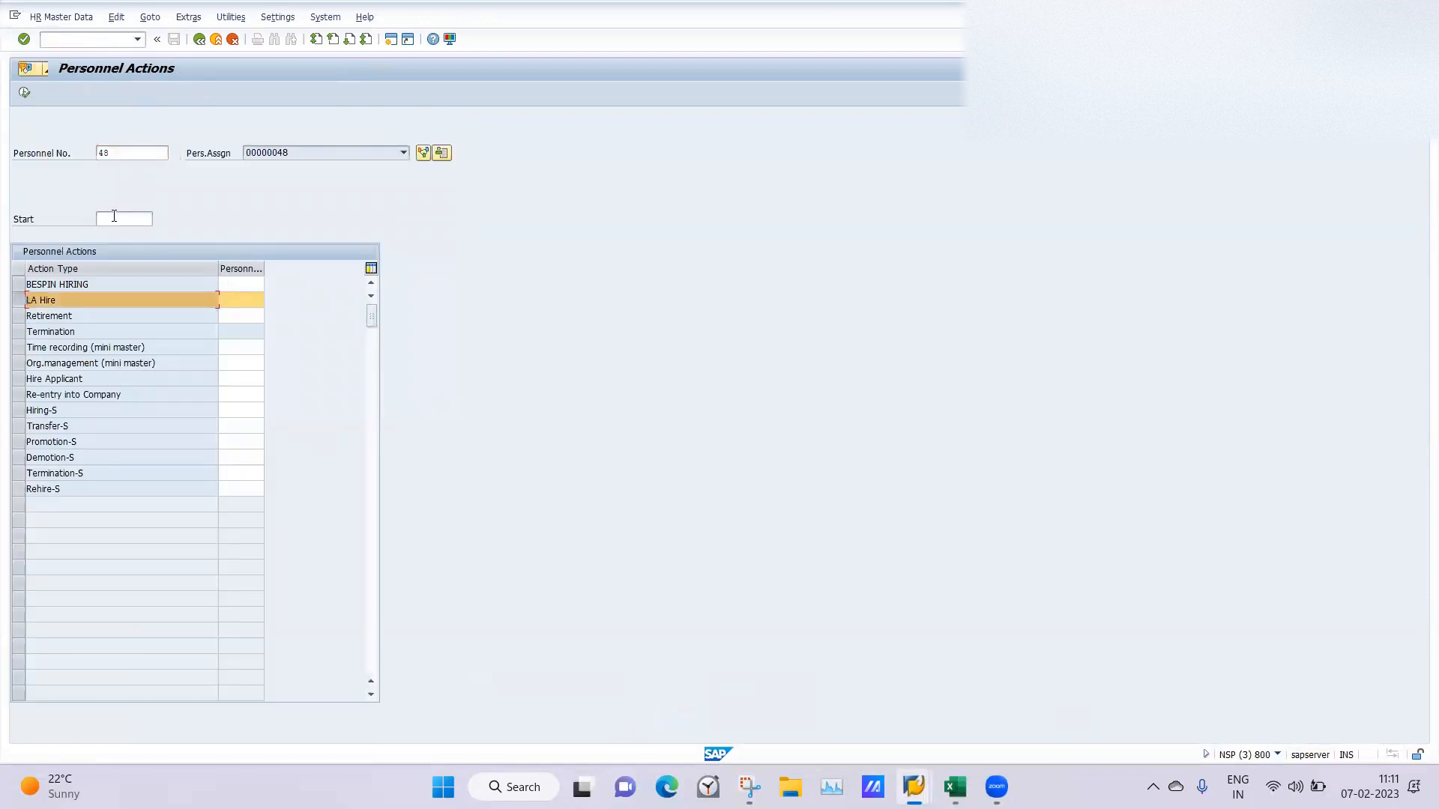
pyautogui.click(114, 217)
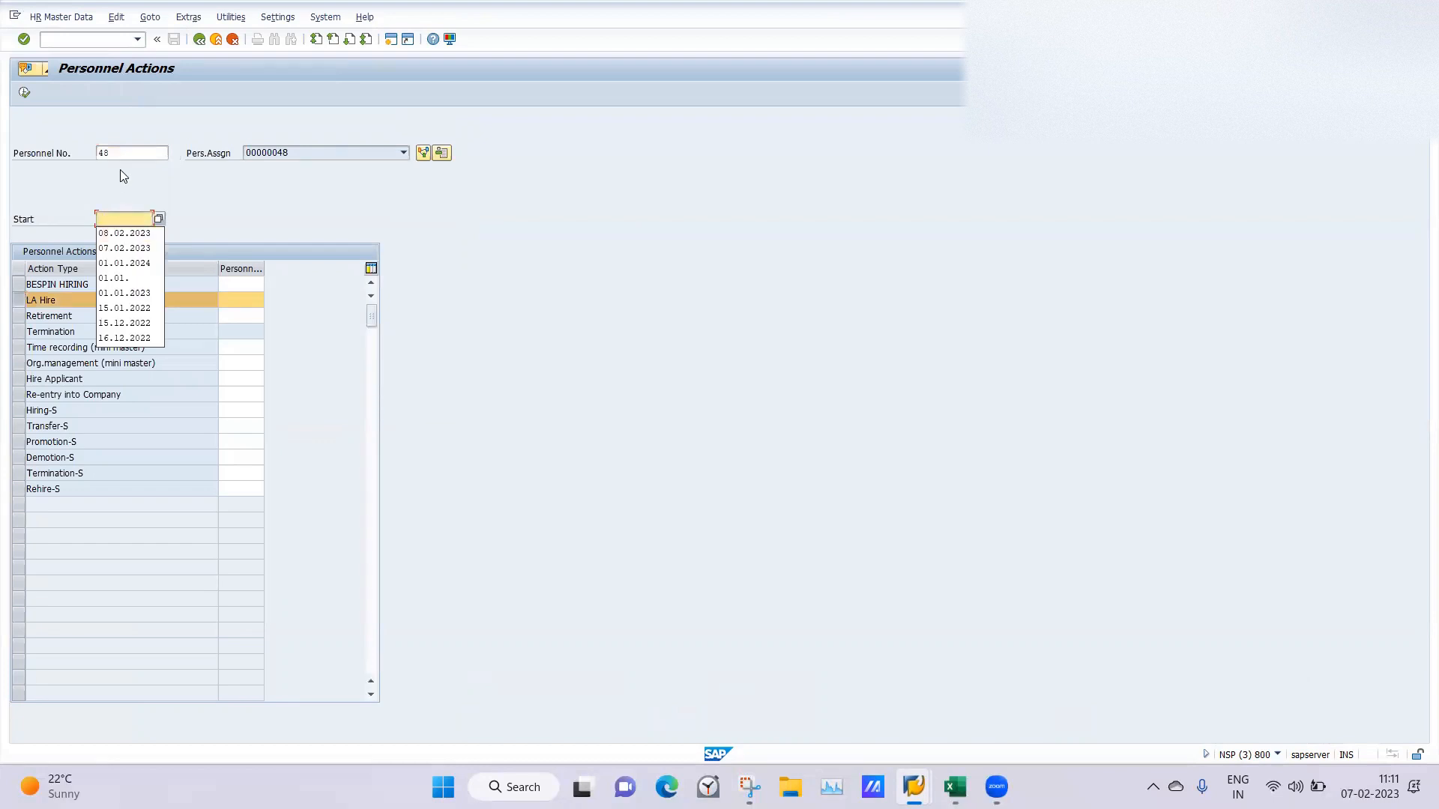
pyautogui.click(111, 234)
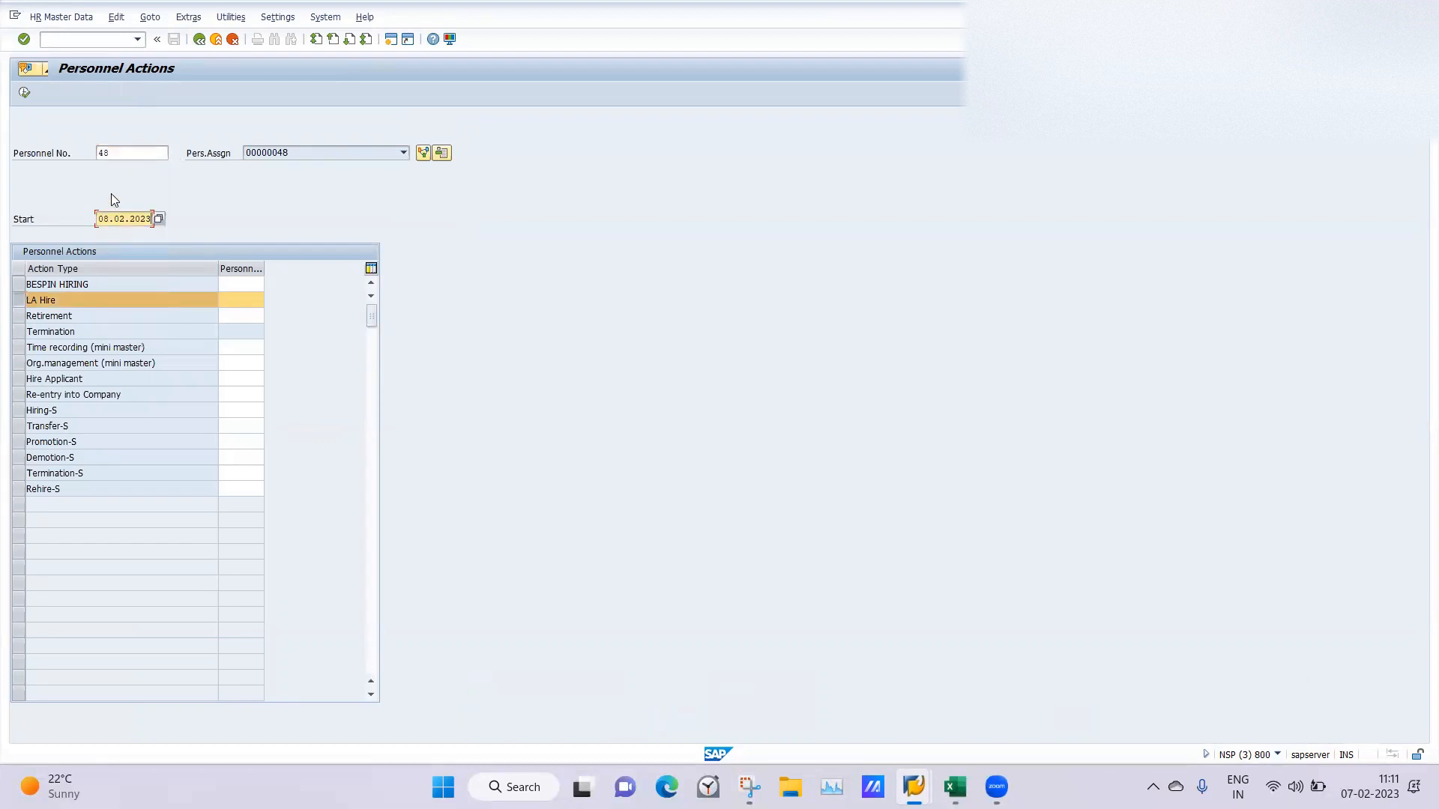
pyautogui.moveTo(115, 154); pyautogui.dragTo(39, 156)
pyautogui.press('BackSpace')
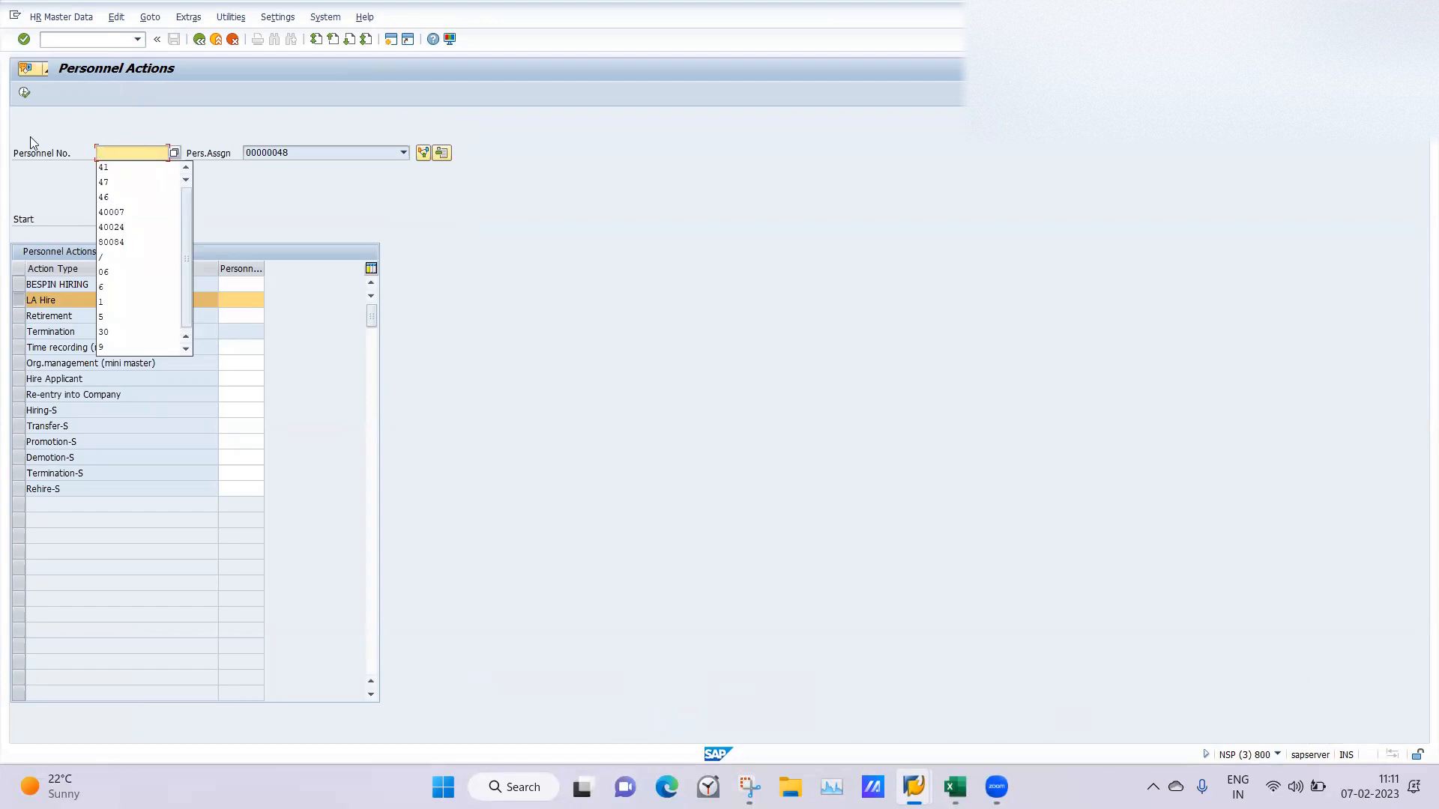
pyautogui.click(25, 93)
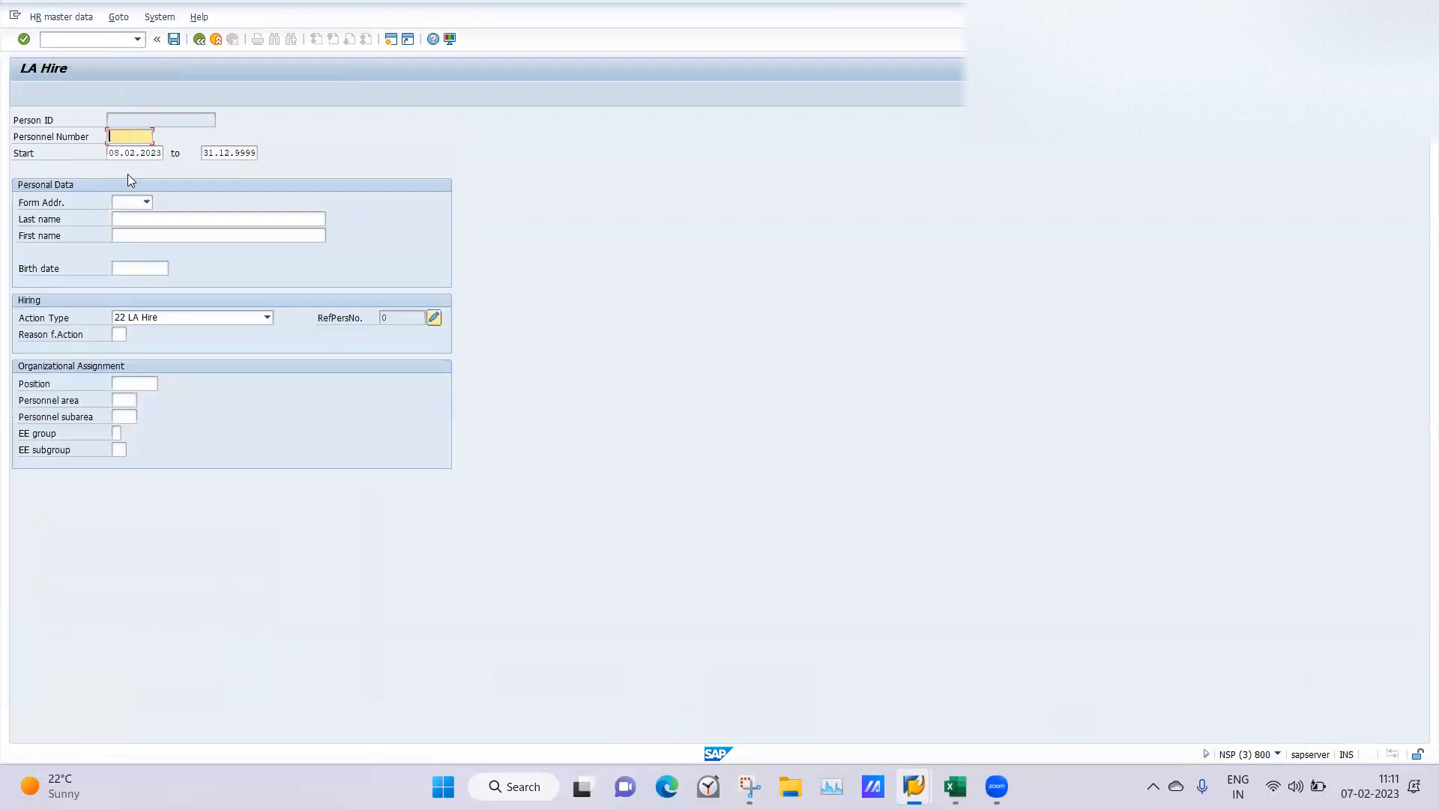
# Set the form of address to Mr. and fill in the new employee's last name and first name.
pyautogui.click(147, 203)
pyautogui.click(123, 216)
pyautogui.click(120, 218)
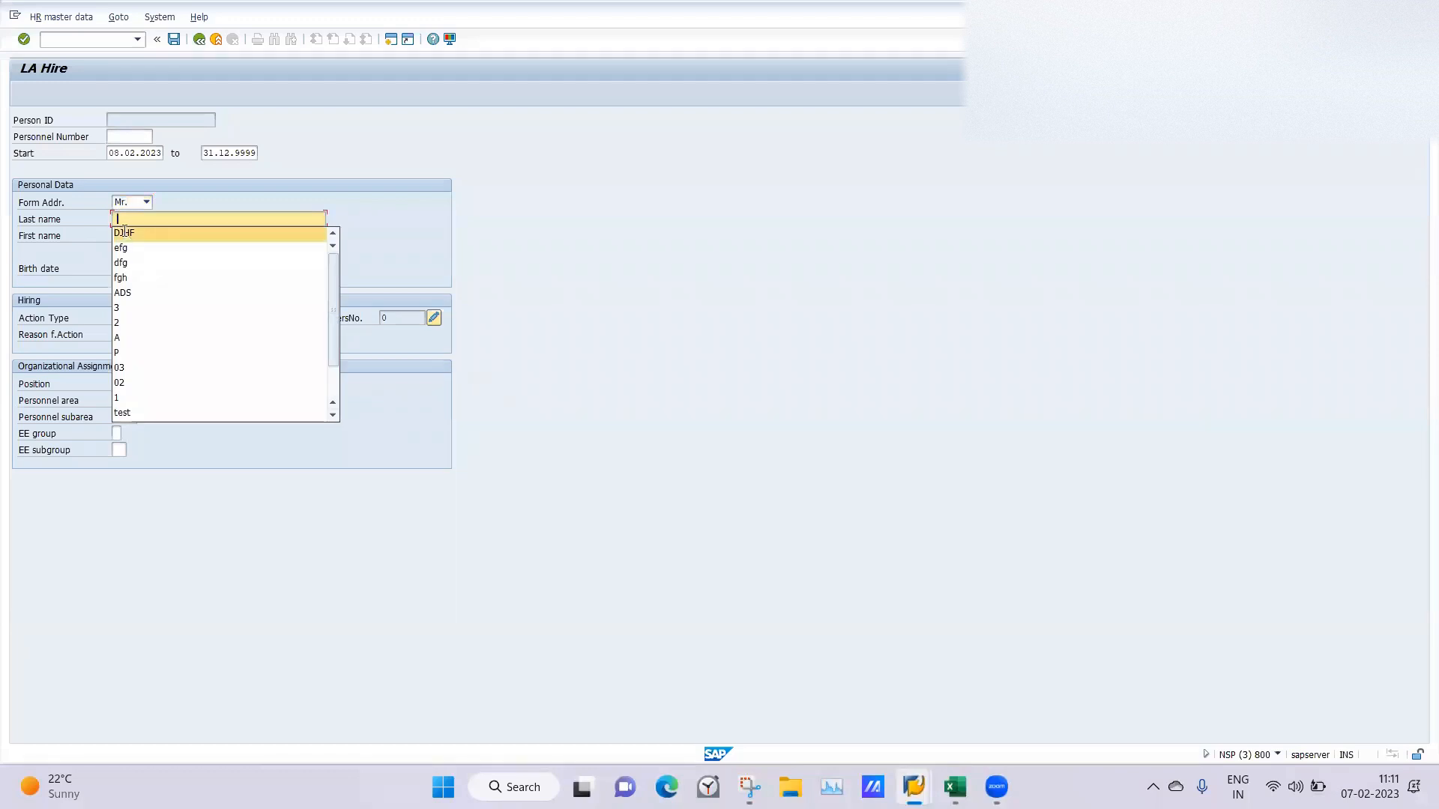
pyautogui.click(124, 233)
pyautogui.click(130, 235)
pyautogui.write('sdfgff')
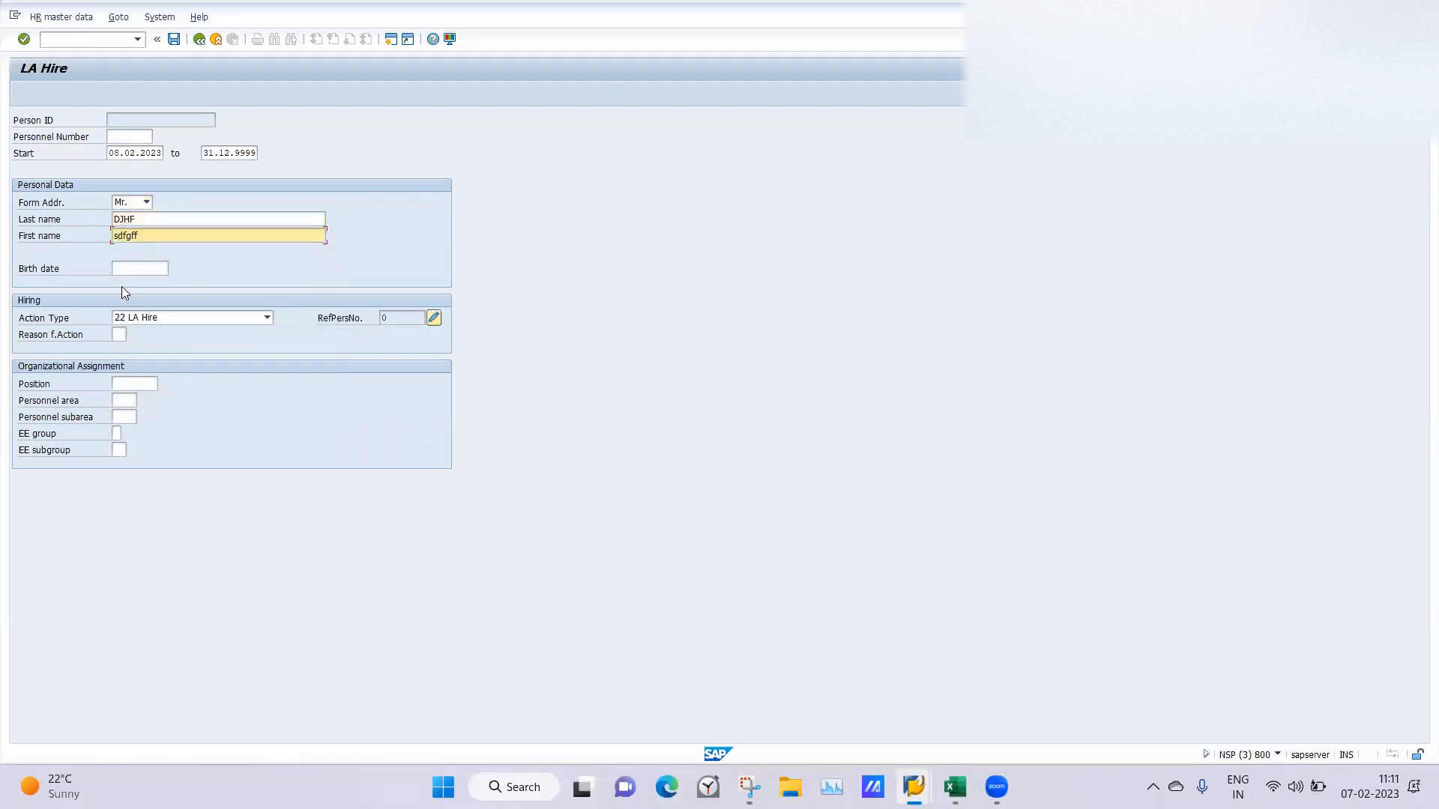
# Set the reason for action to 01 and the position to 50015904.
pyautogui.click(119, 335)
pyautogui.click(119, 352)
pyautogui.click(128, 385)
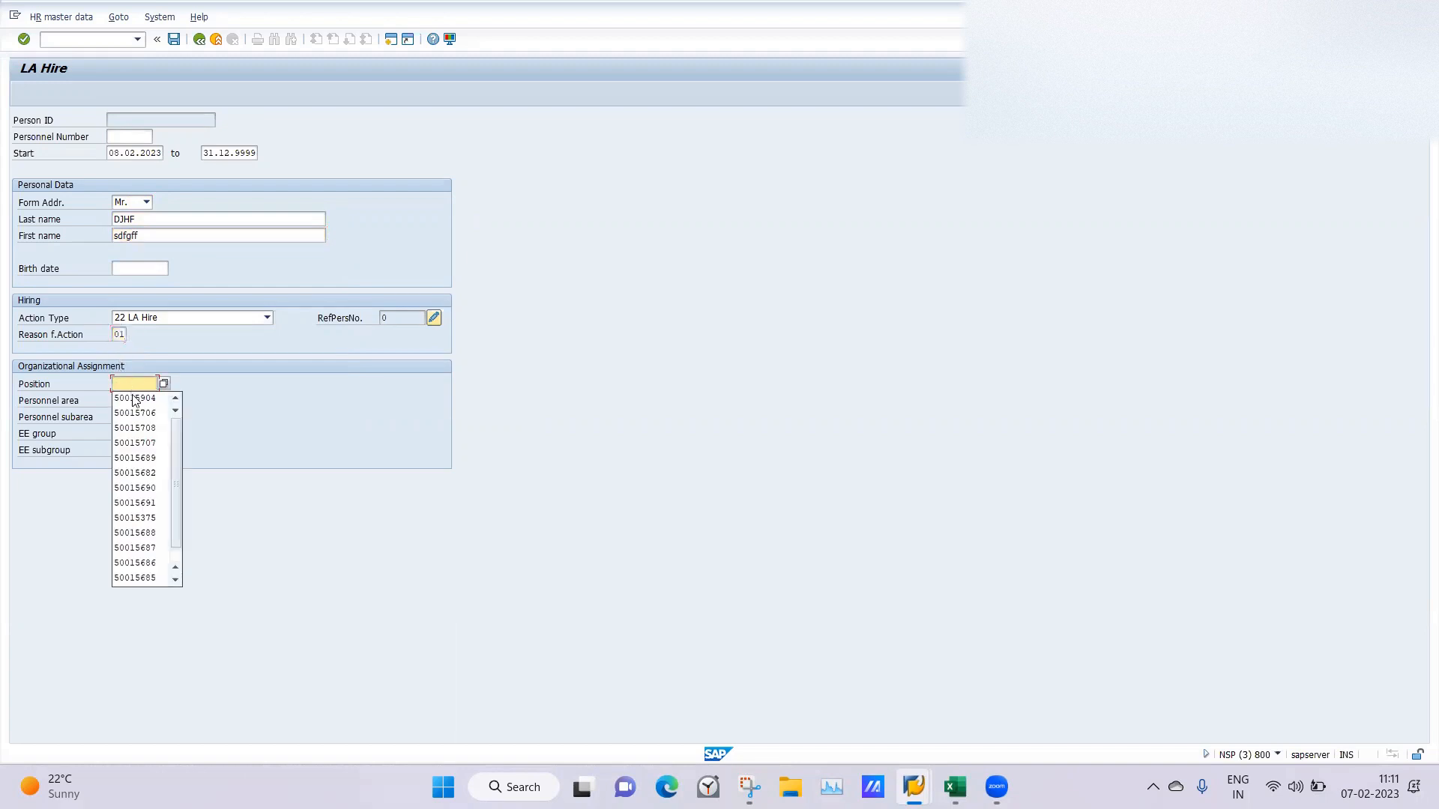
pyautogui.click(118, 399)
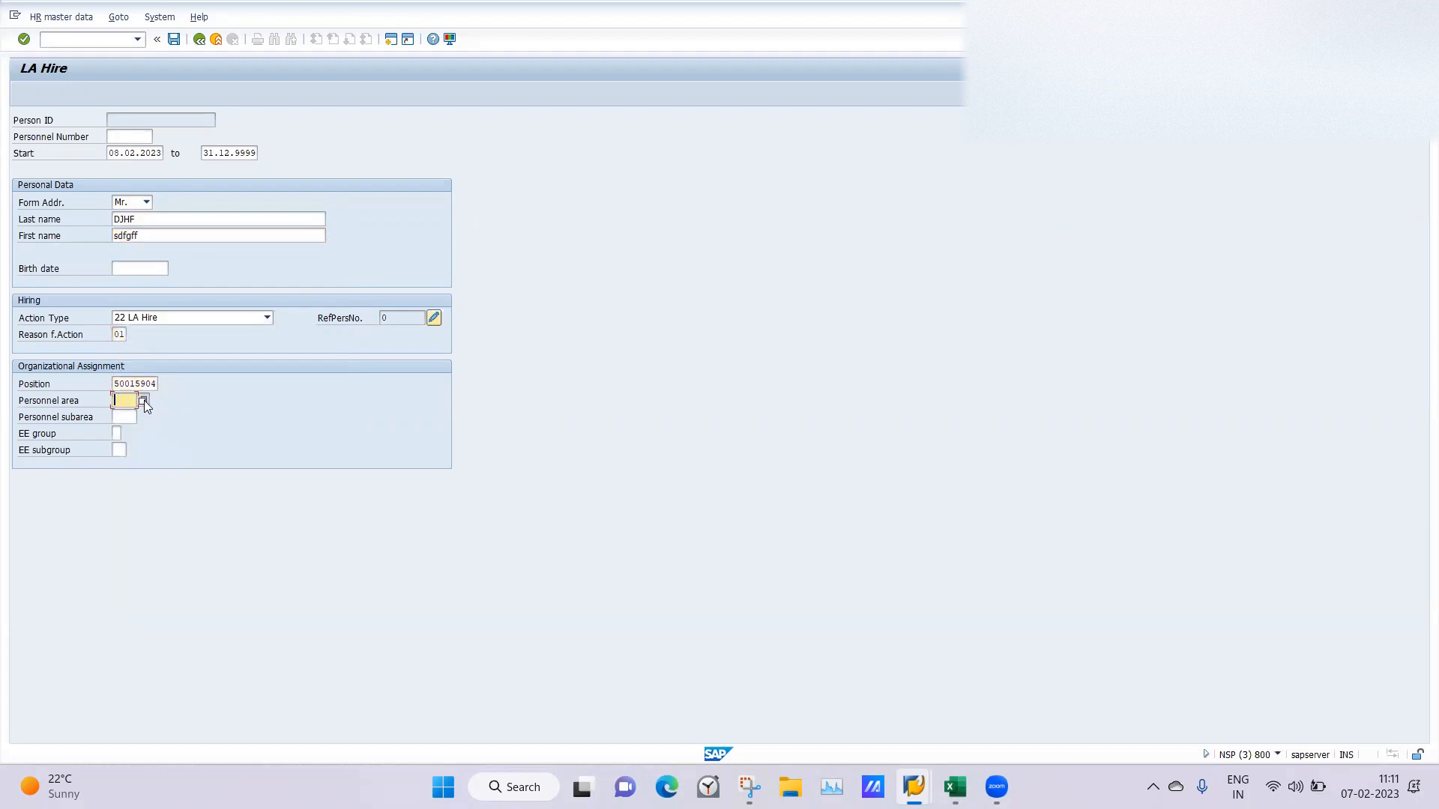
# Choose personnel area LA02 and personnel subarea LA21 AgraSA1 from the possible entries.
pyautogui.click(143, 400)
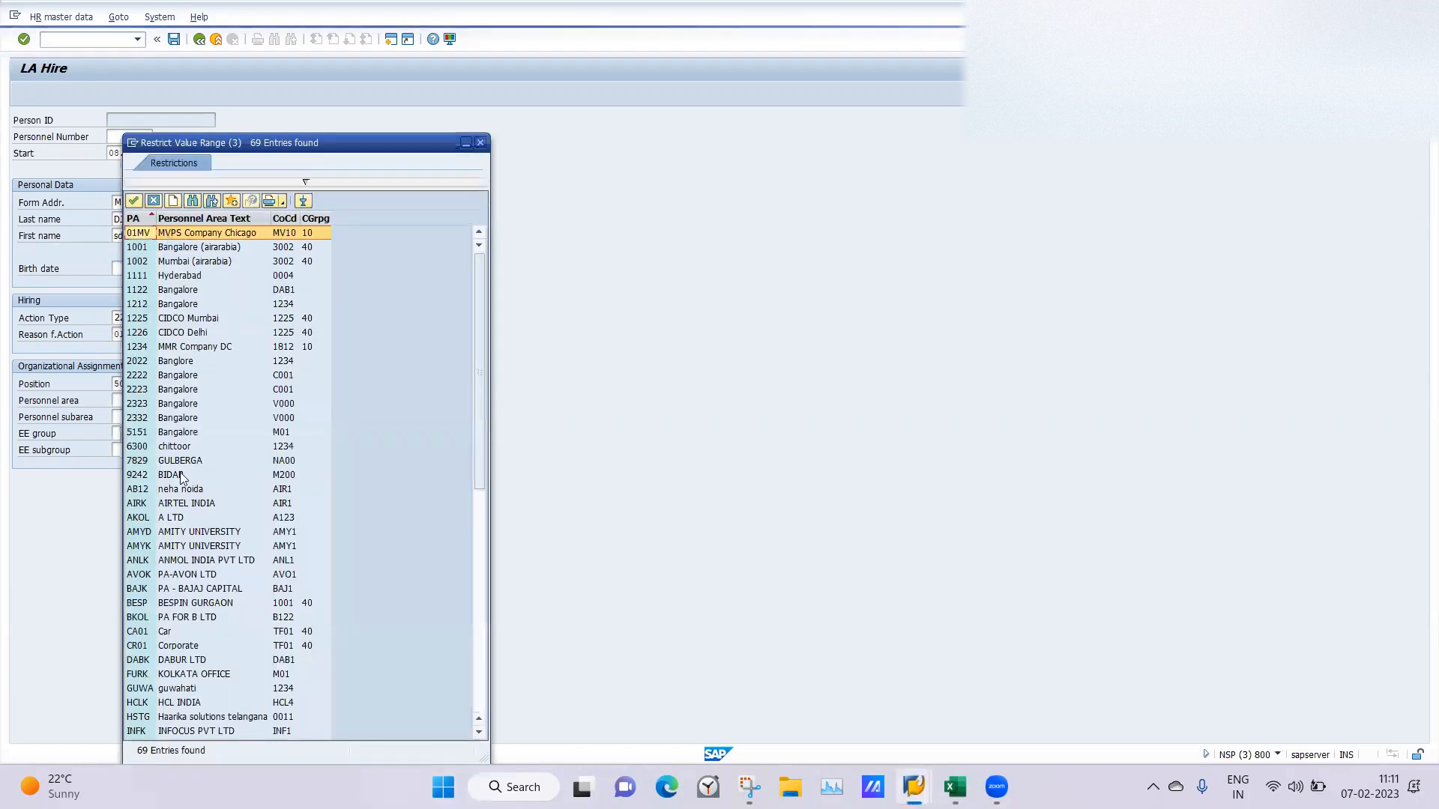
pyautogui.click(477, 640)
pyautogui.doubleClick(166, 346)
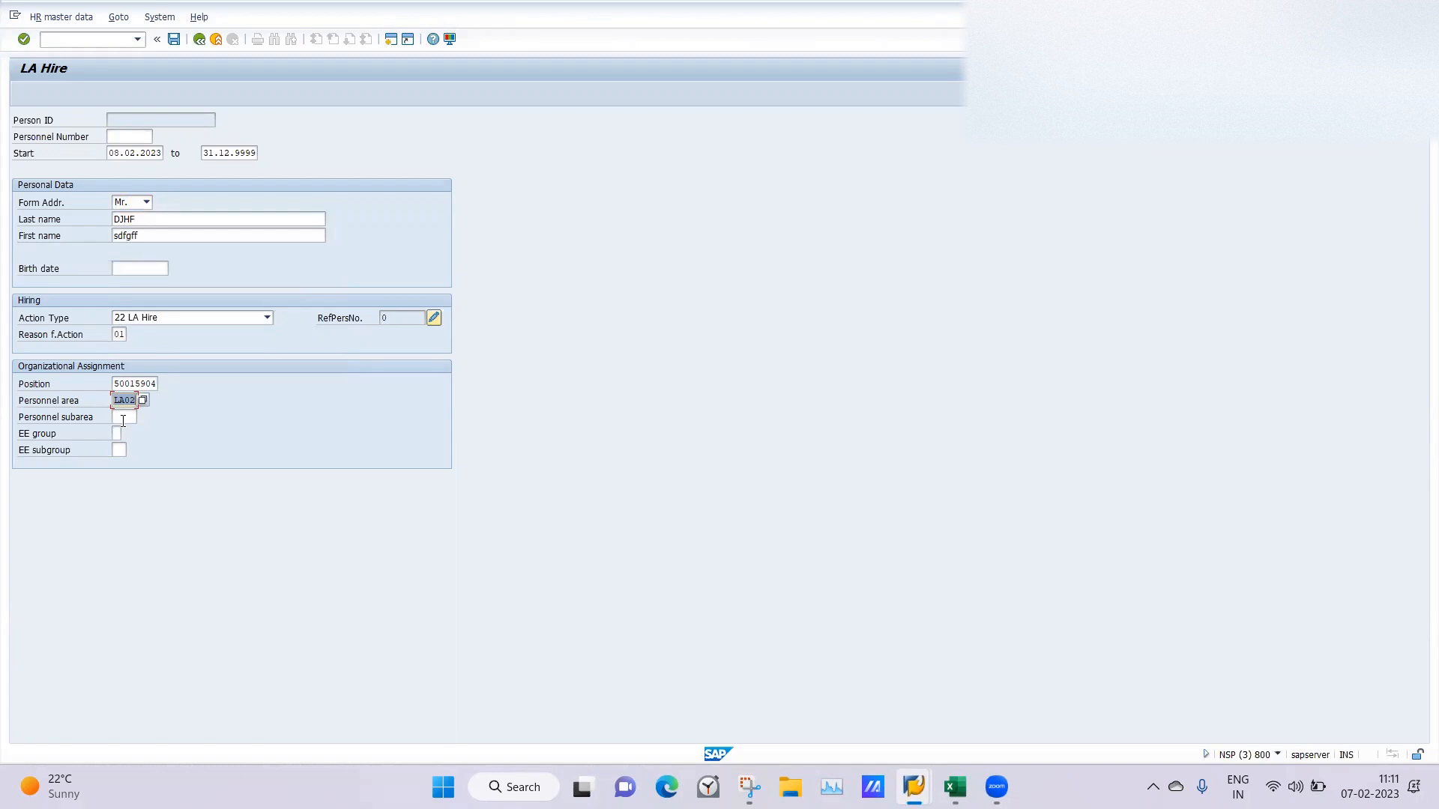
pyautogui.click(123, 418)
pyautogui.click(142, 417)
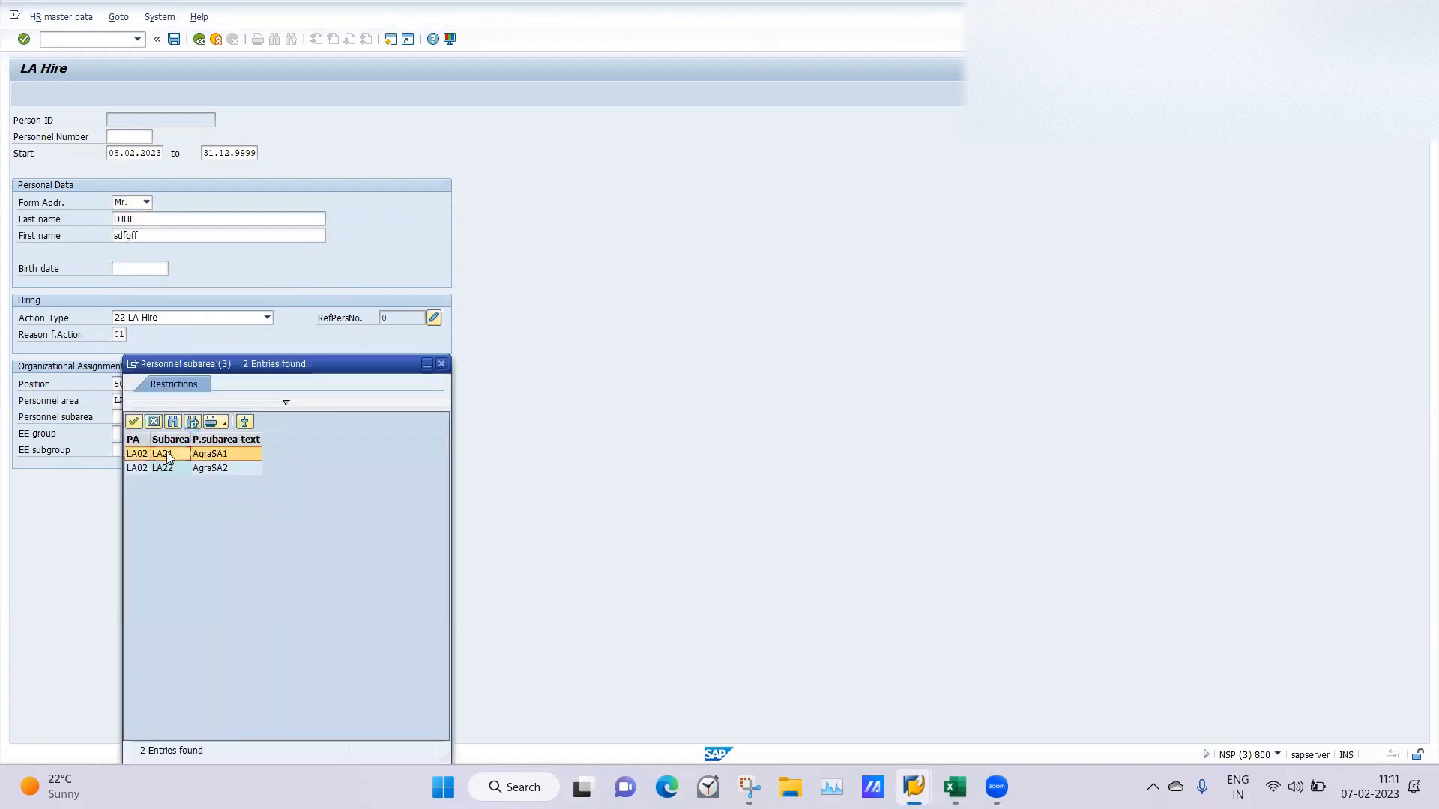
# Choose employee group A LAPermanent for the new hire from the possible entries.
pyautogui.click(118, 433)
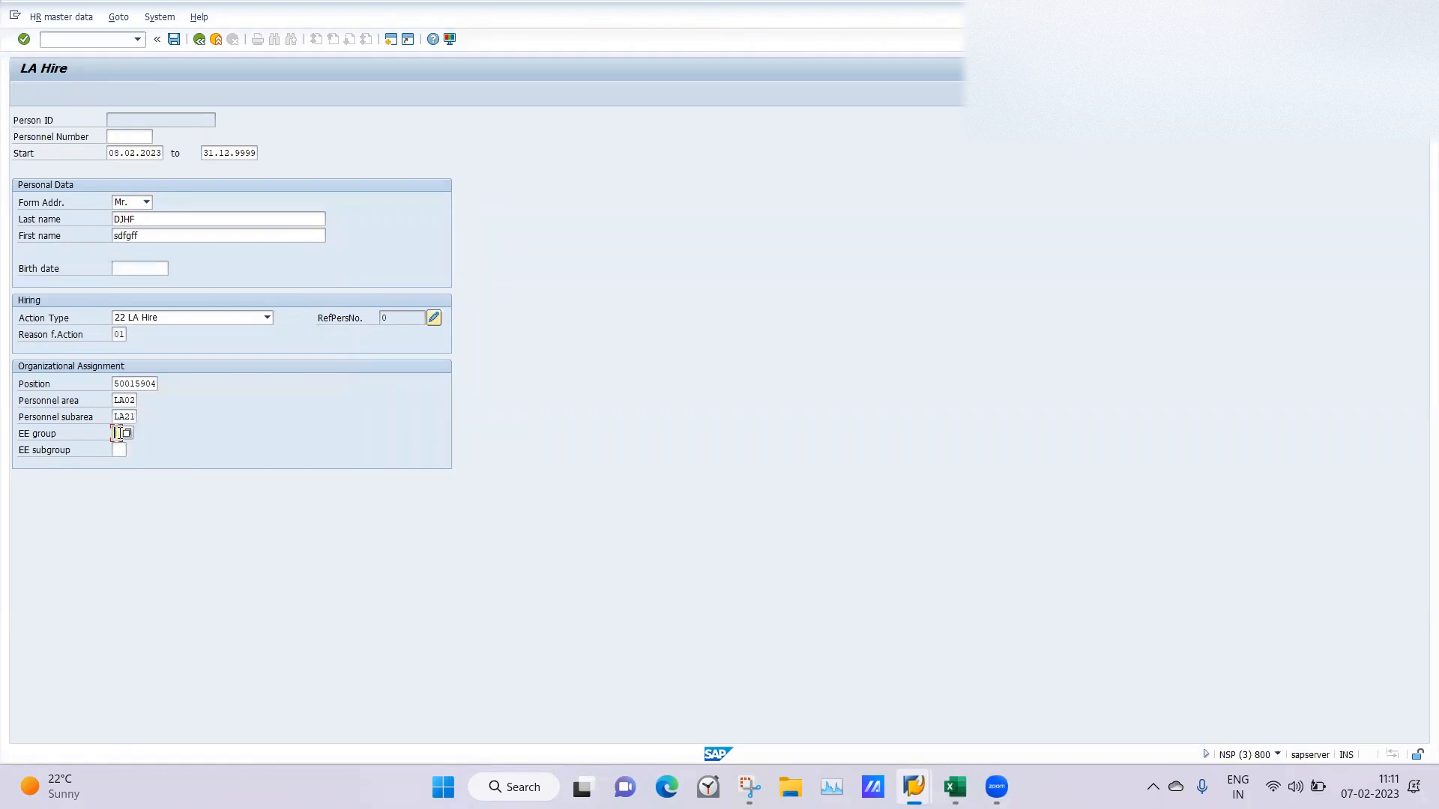
pyautogui.click(128, 434)
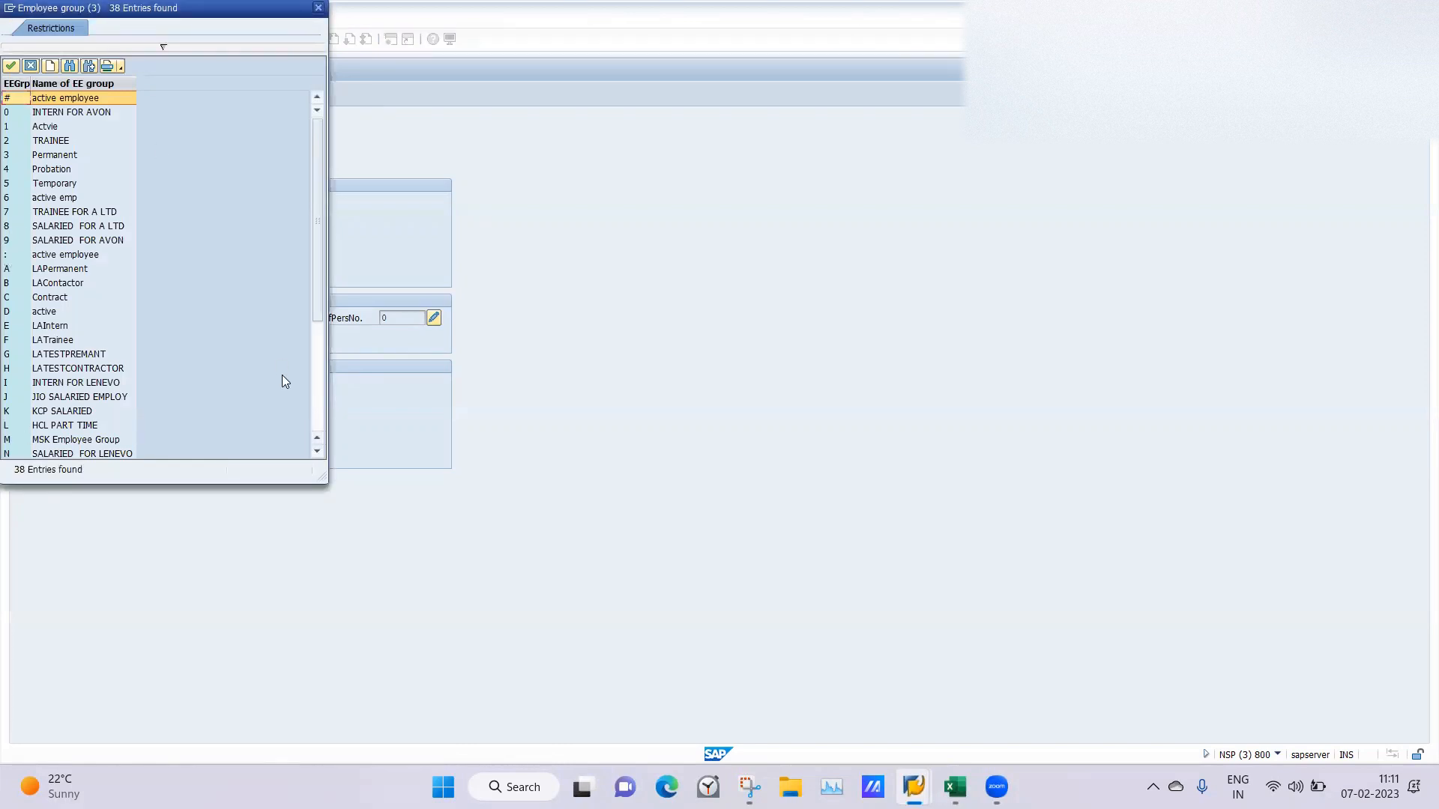
pyautogui.click(314, 391)
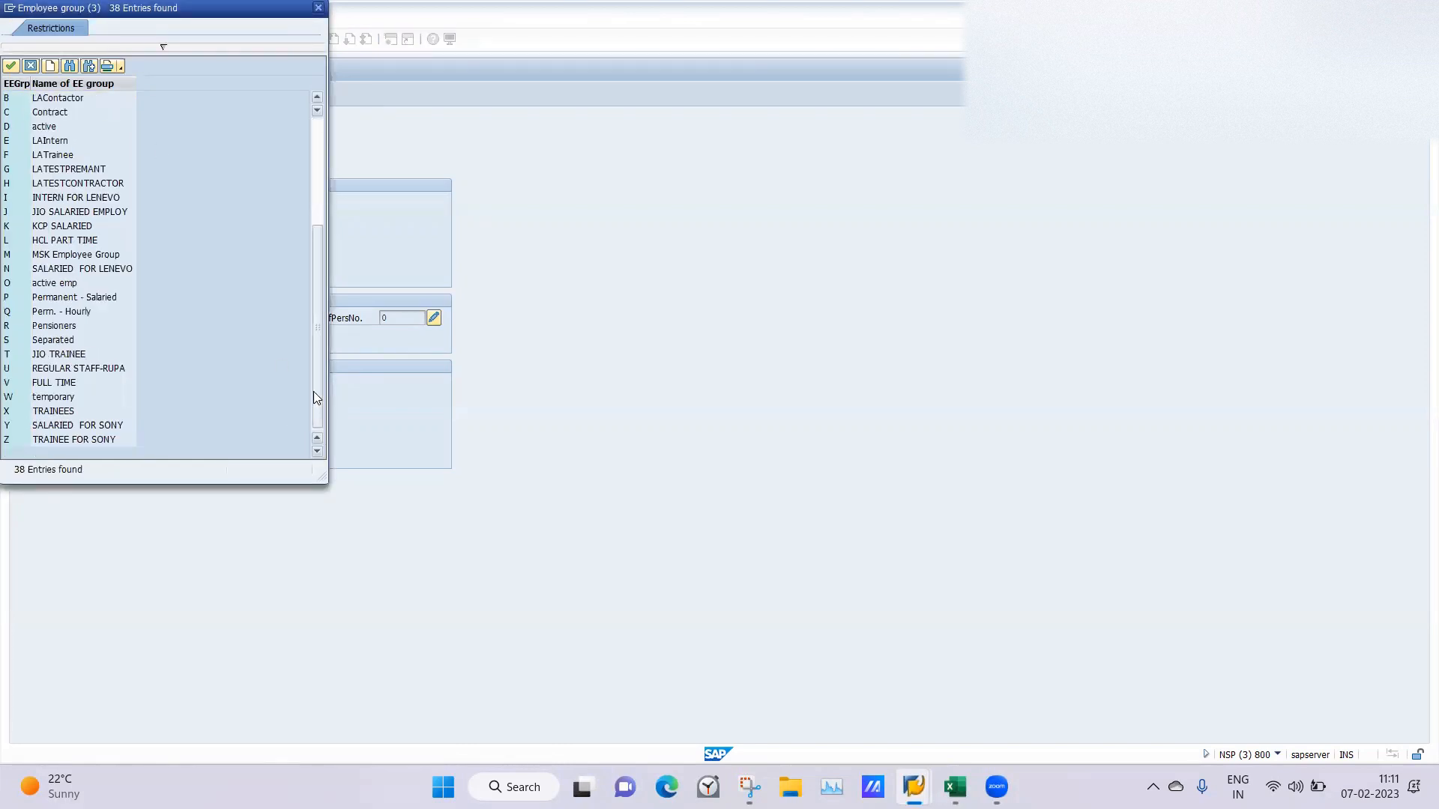
pyautogui.click(318, 97)
pyautogui.click(60, 101)
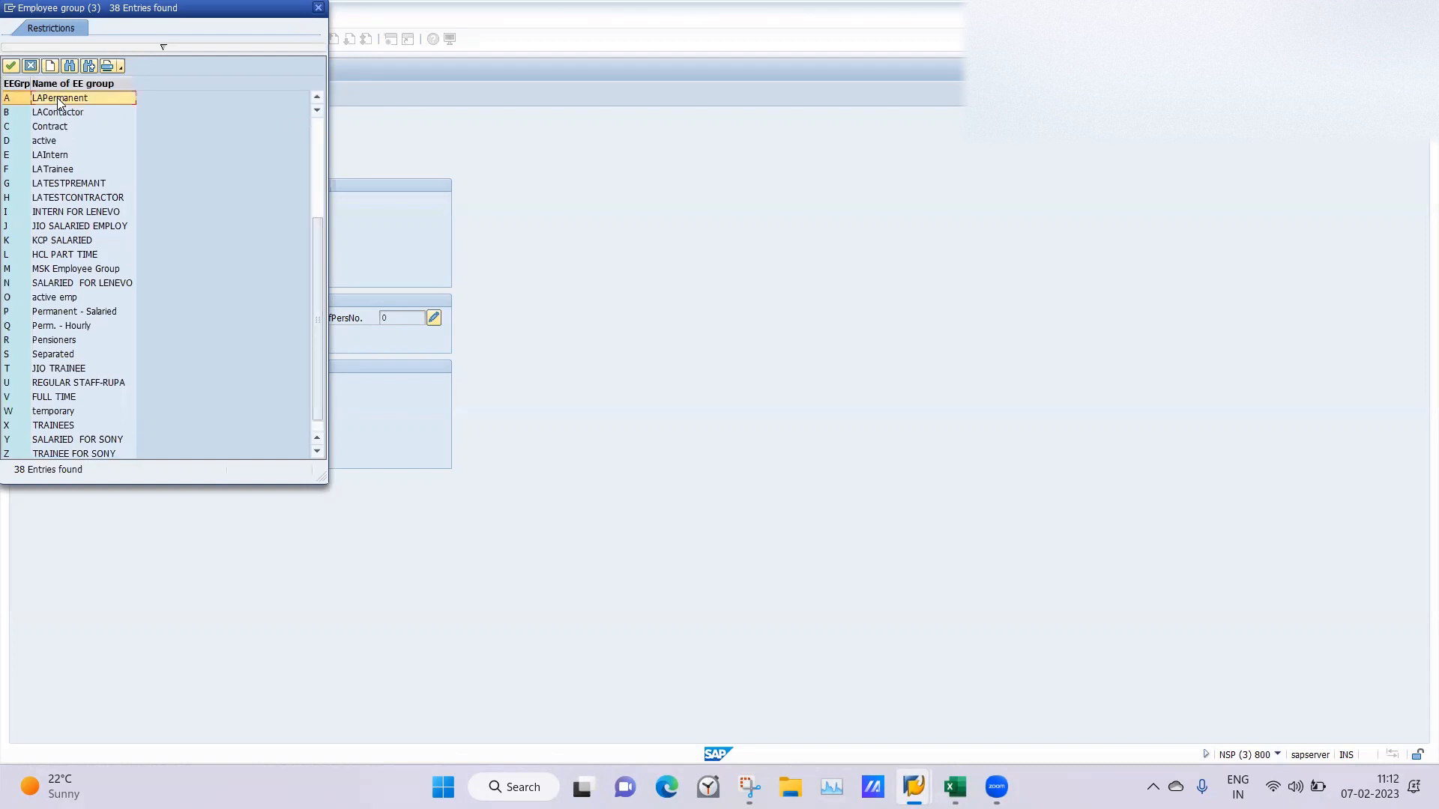
pyautogui.click(60, 100)
# Set the employee subgroup to L4 and save the LA Hire action.
pyautogui.click(117, 454)
pyautogui.write('L4')
pyautogui.press('Return')
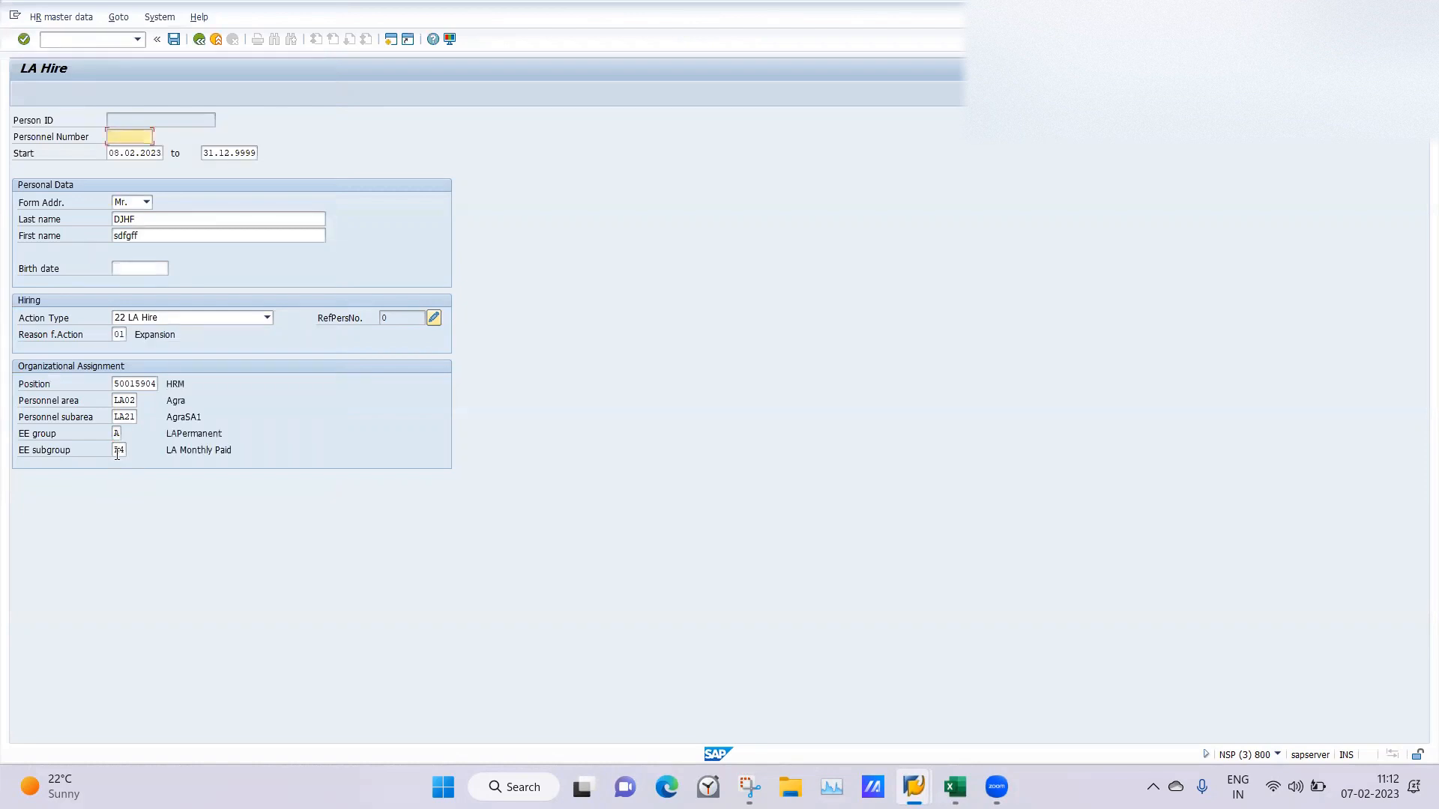
pyautogui.click(173, 39)
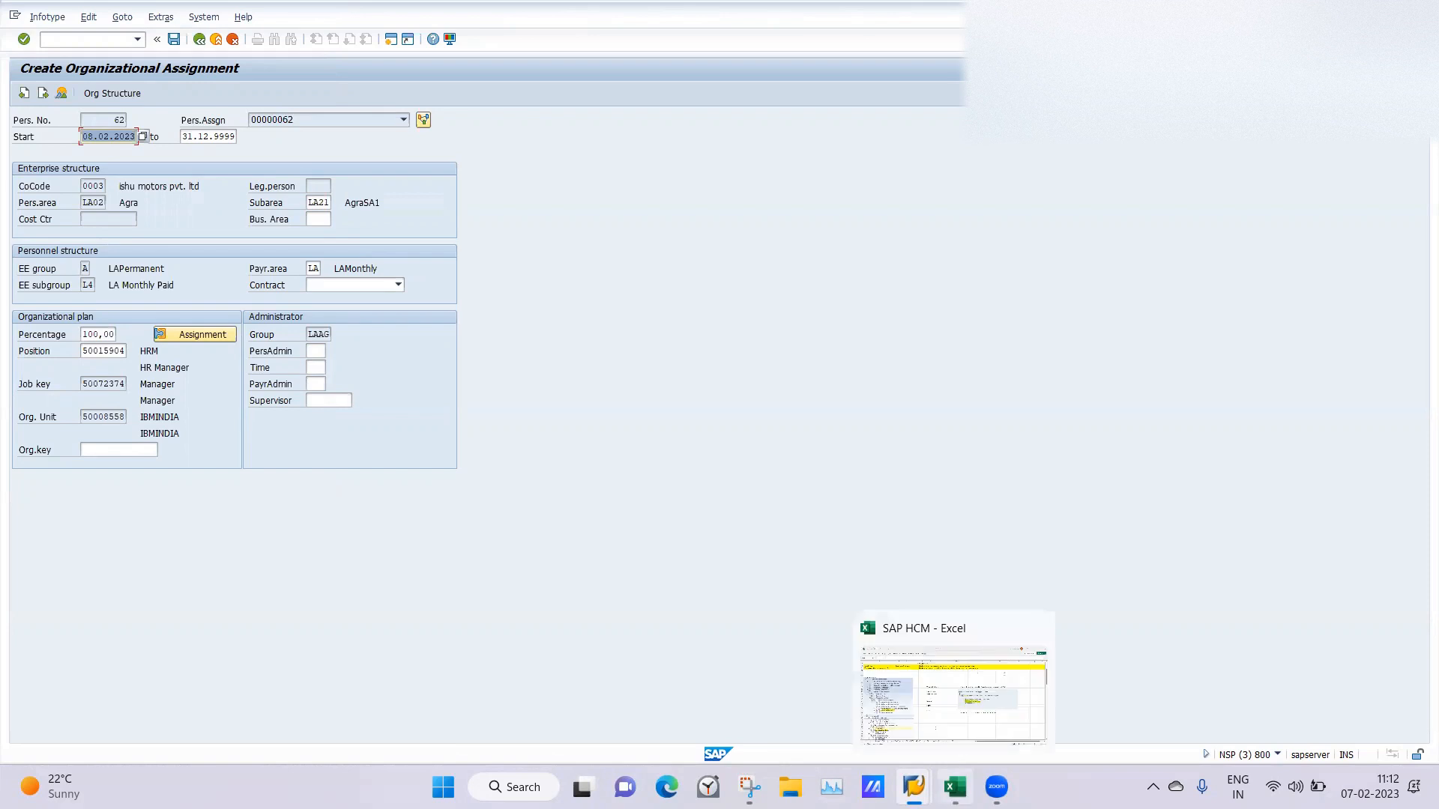
# Switch to the info group 06 overview session and compare the entries without a modifier against the IGLP entries.
pyautogui.moveTo(914, 787)
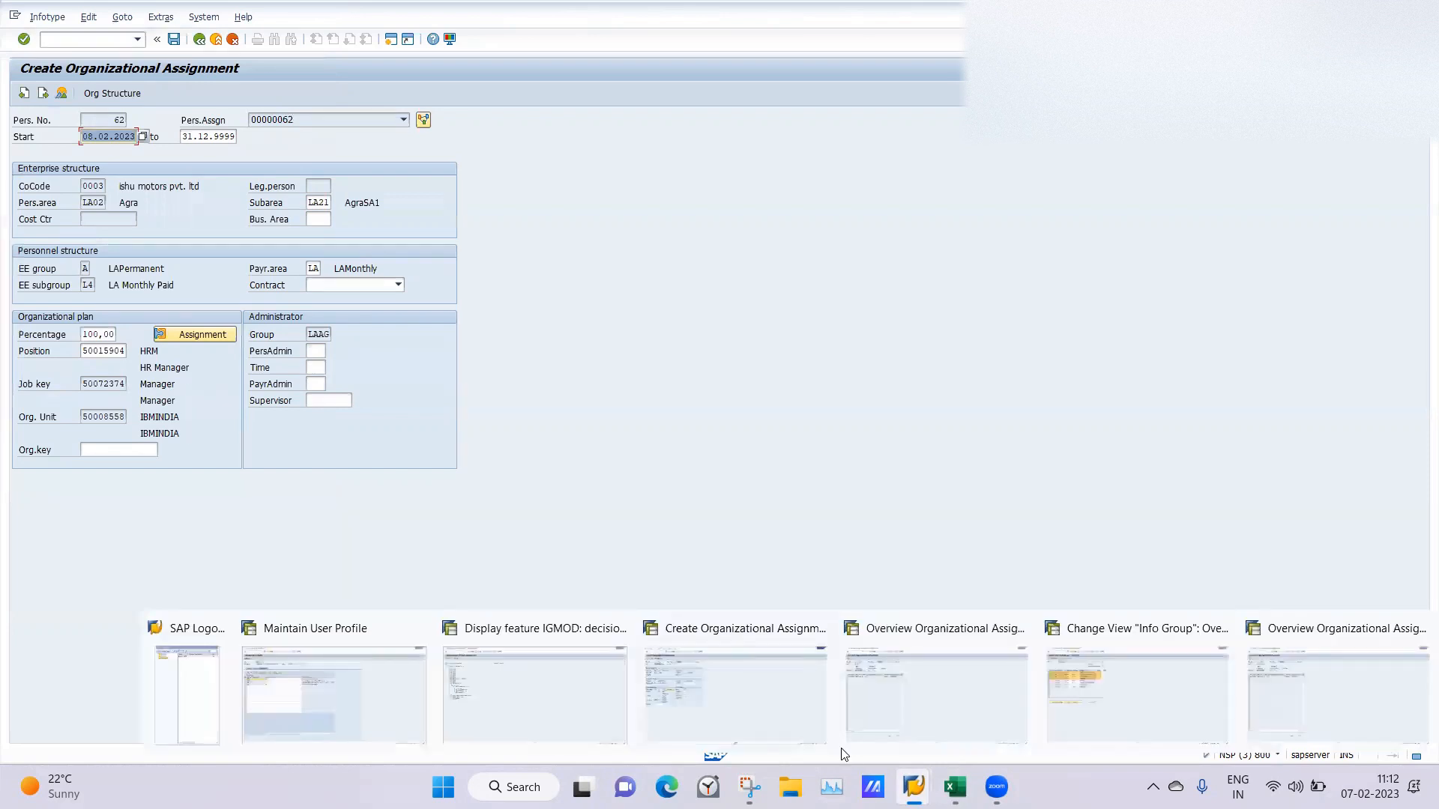
pyautogui.click(1105, 688)
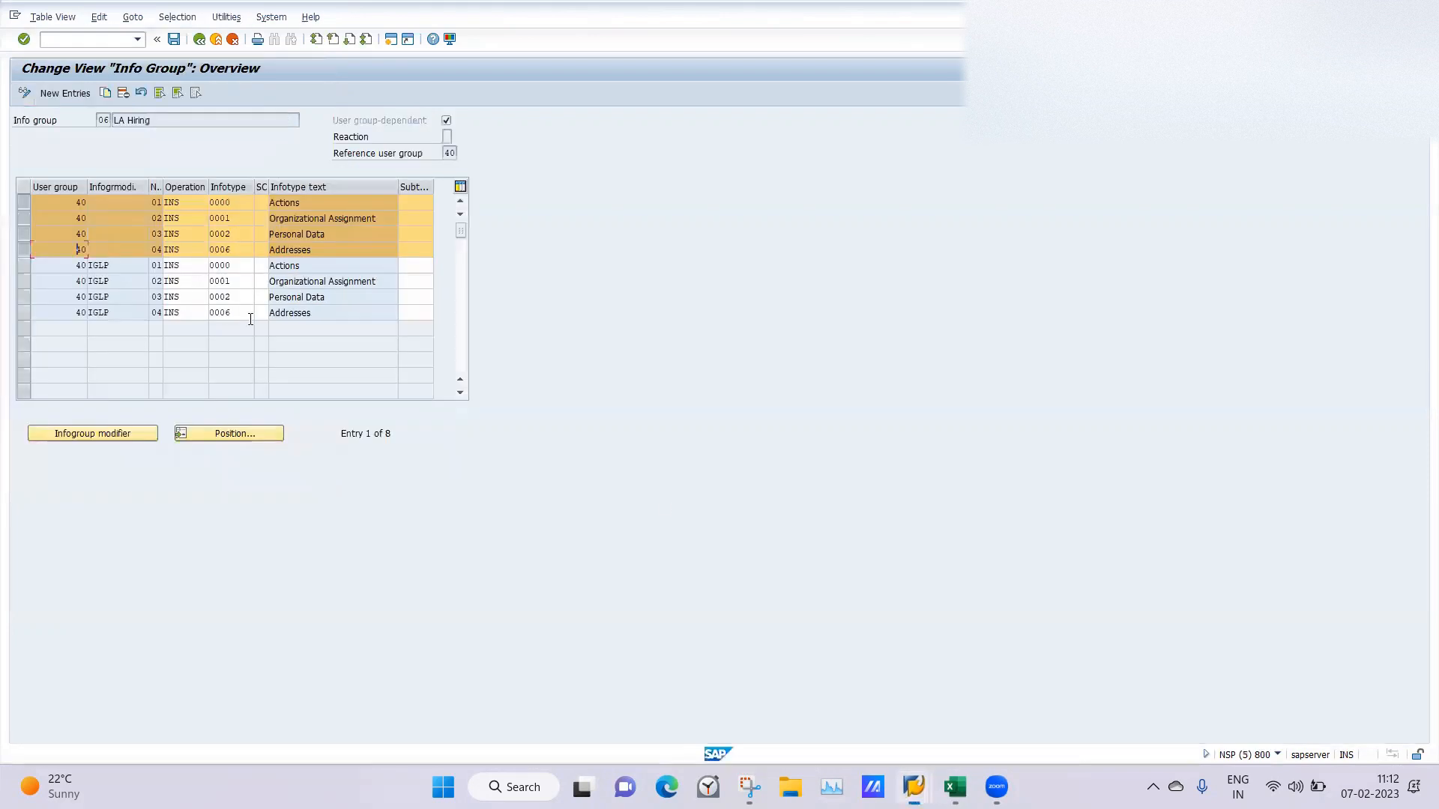
pyautogui.click(23, 221)
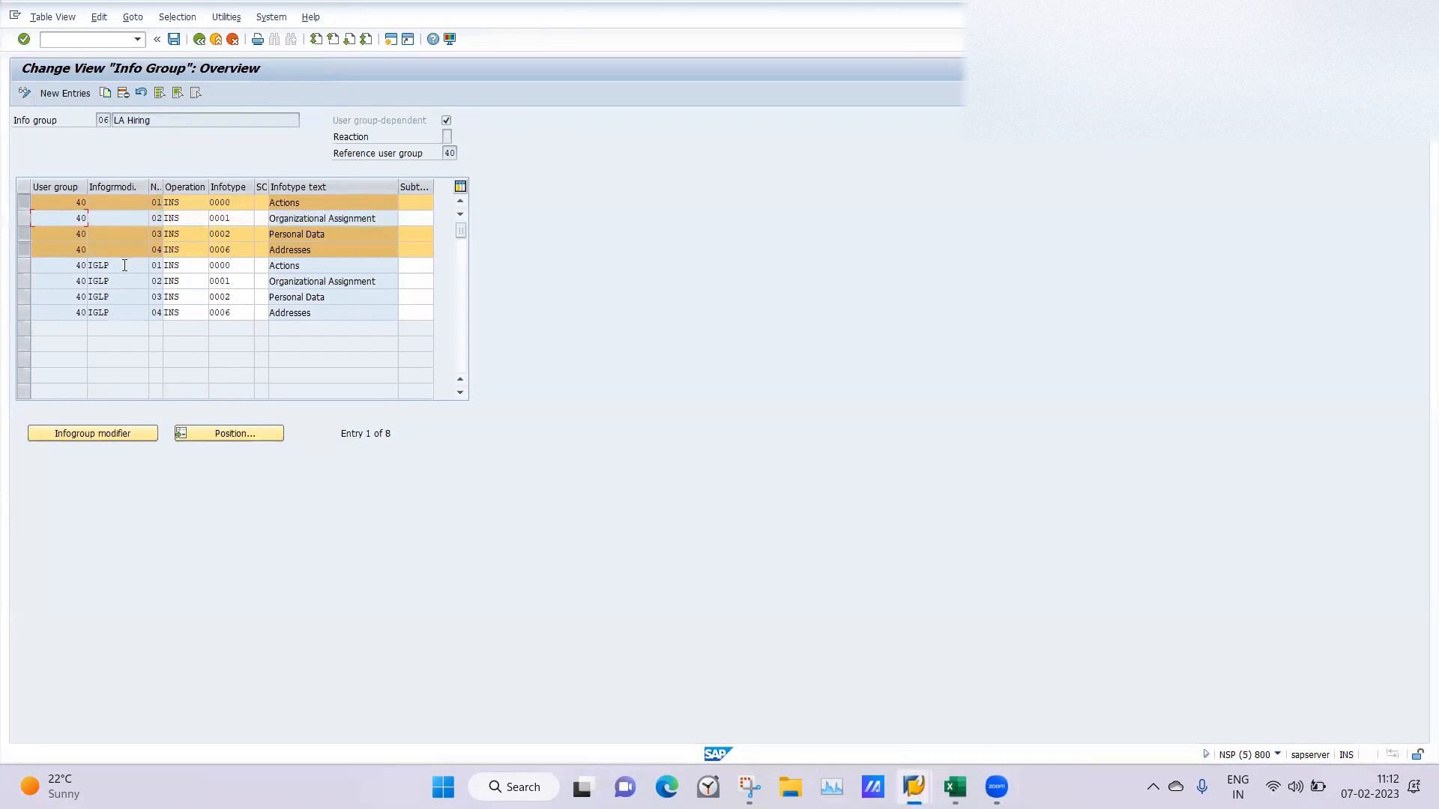
pyautogui.doubleClick(90, 265)
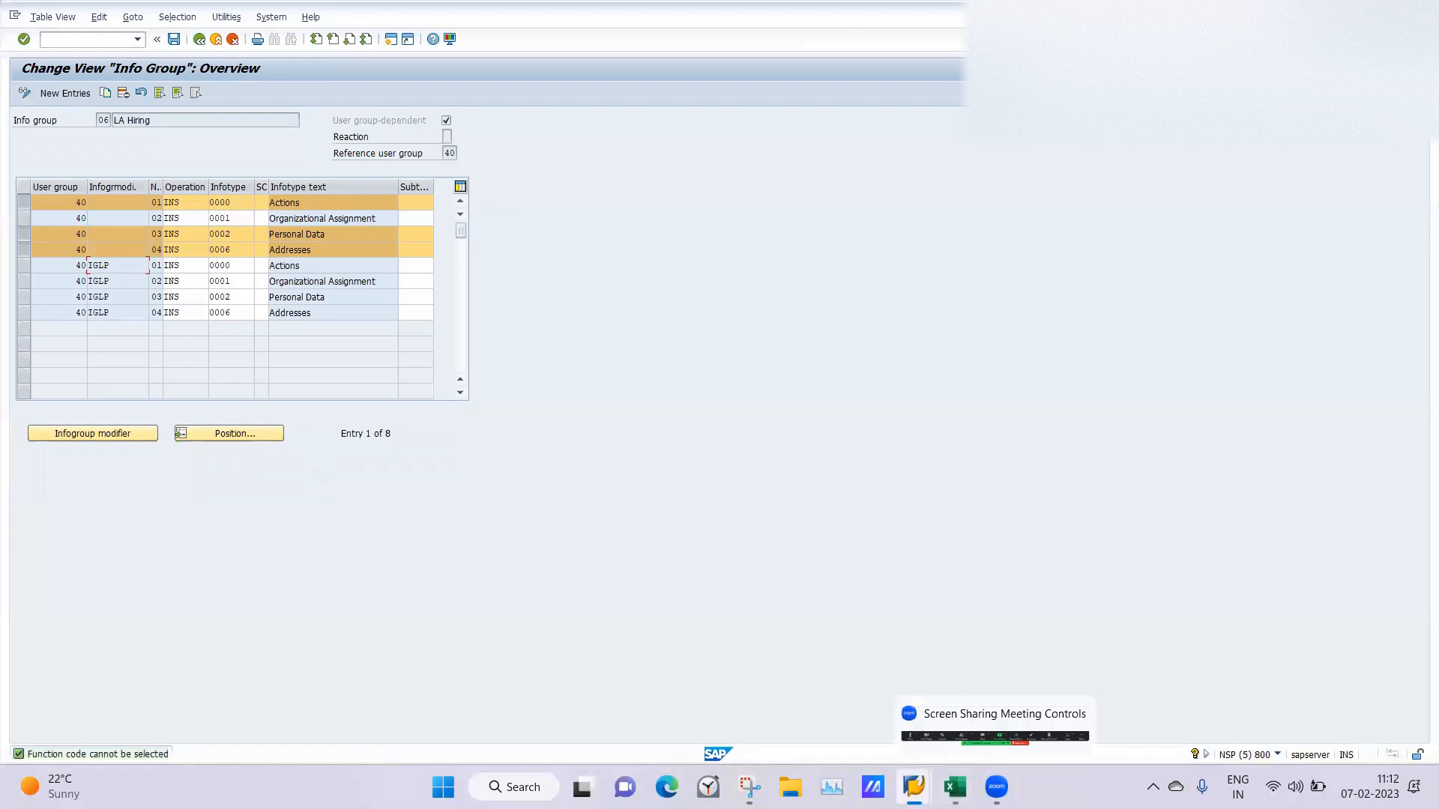
# Switch to the IGMOD feature session and expand LAPermanent and LAContactor under personnel area LA01 to examine their return values.
pyautogui.moveTo(913, 787)
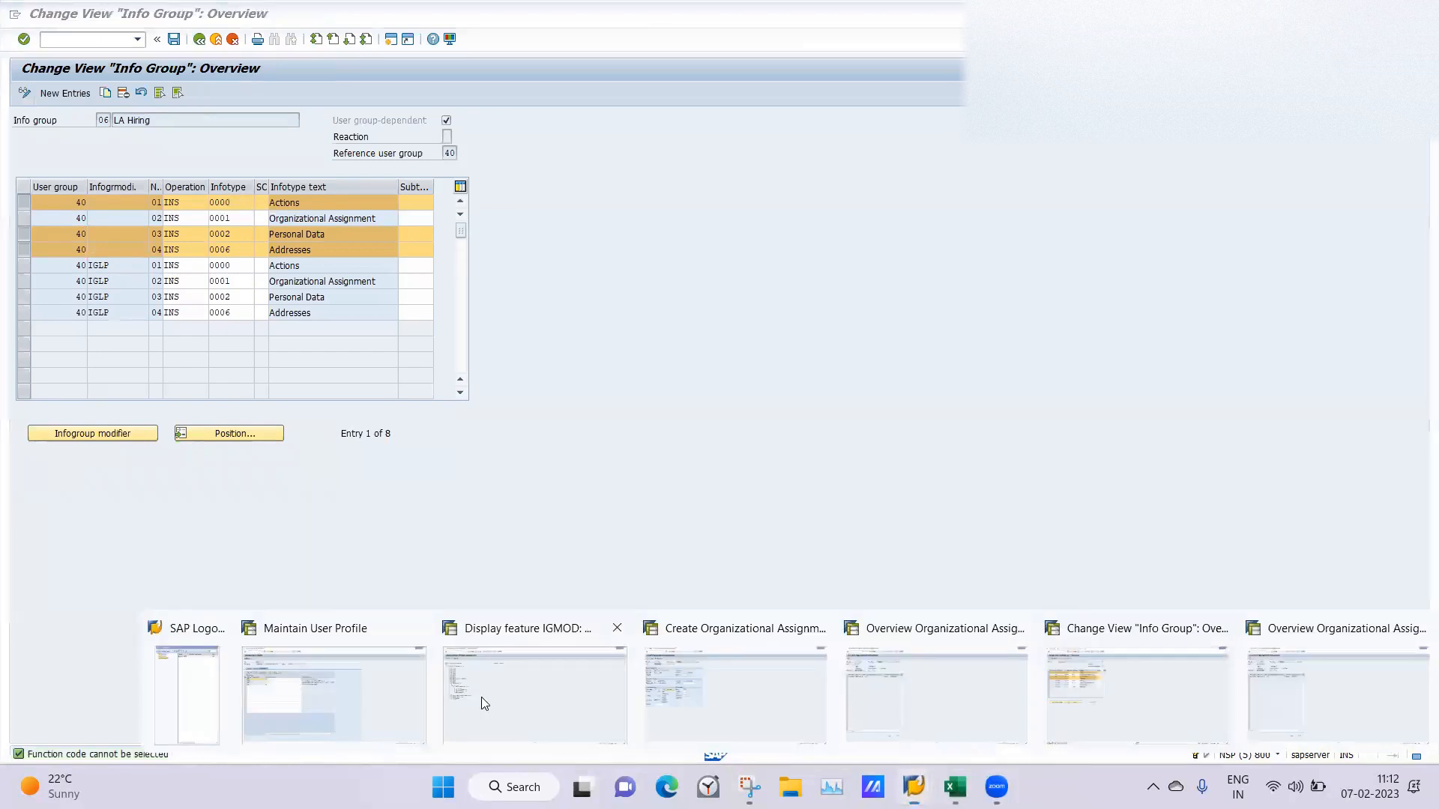
pyautogui.click(481, 697)
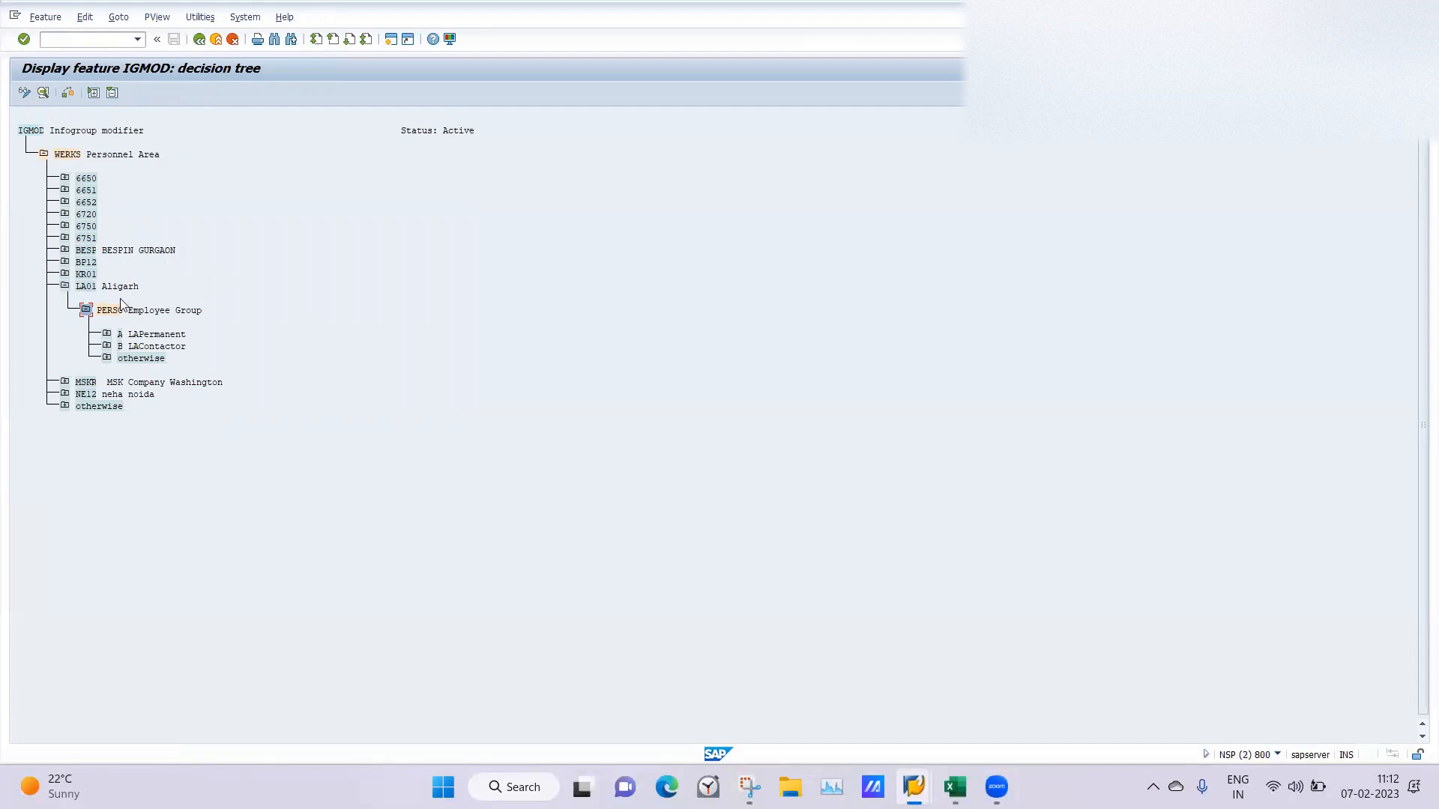
pyautogui.click(107, 334)
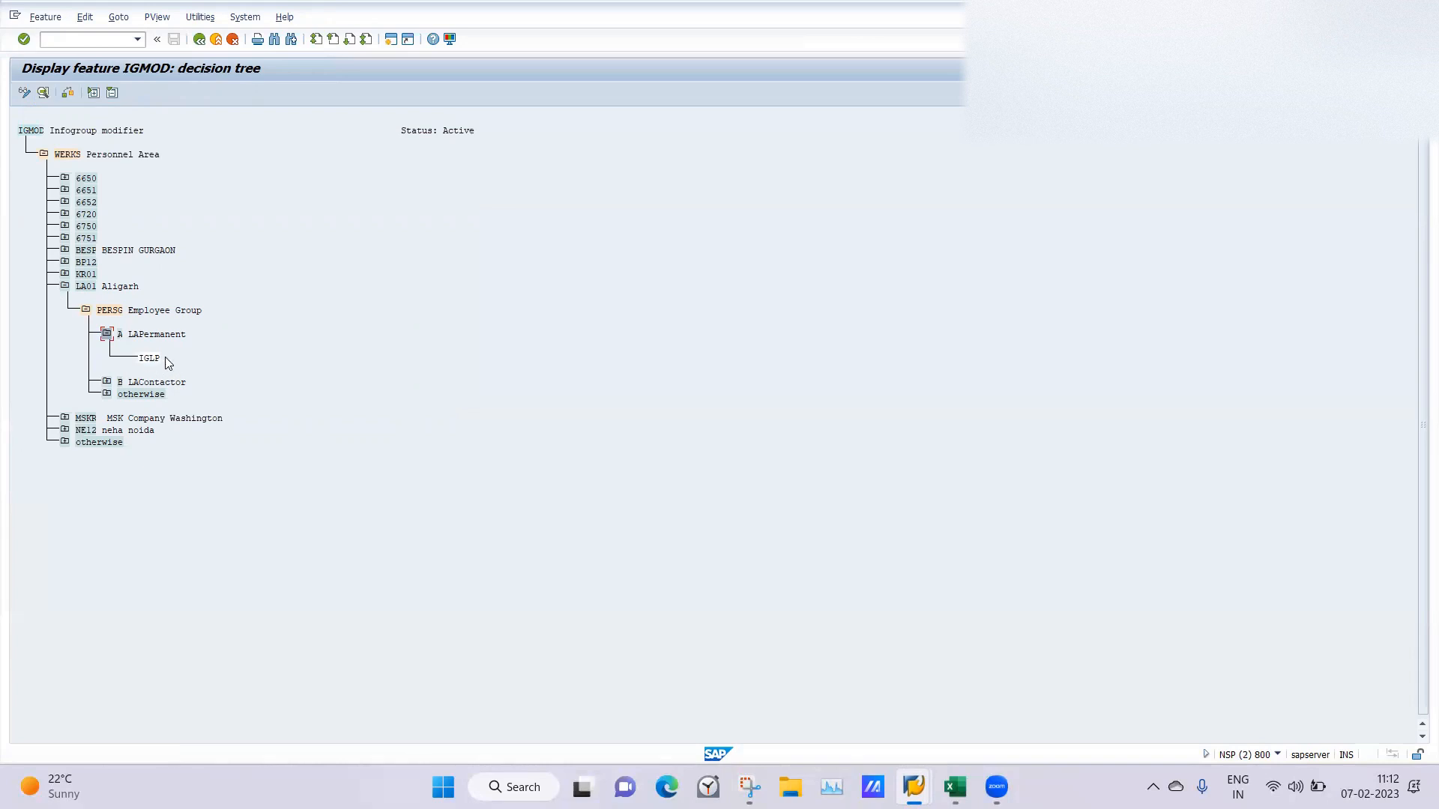
pyautogui.click(107, 382)
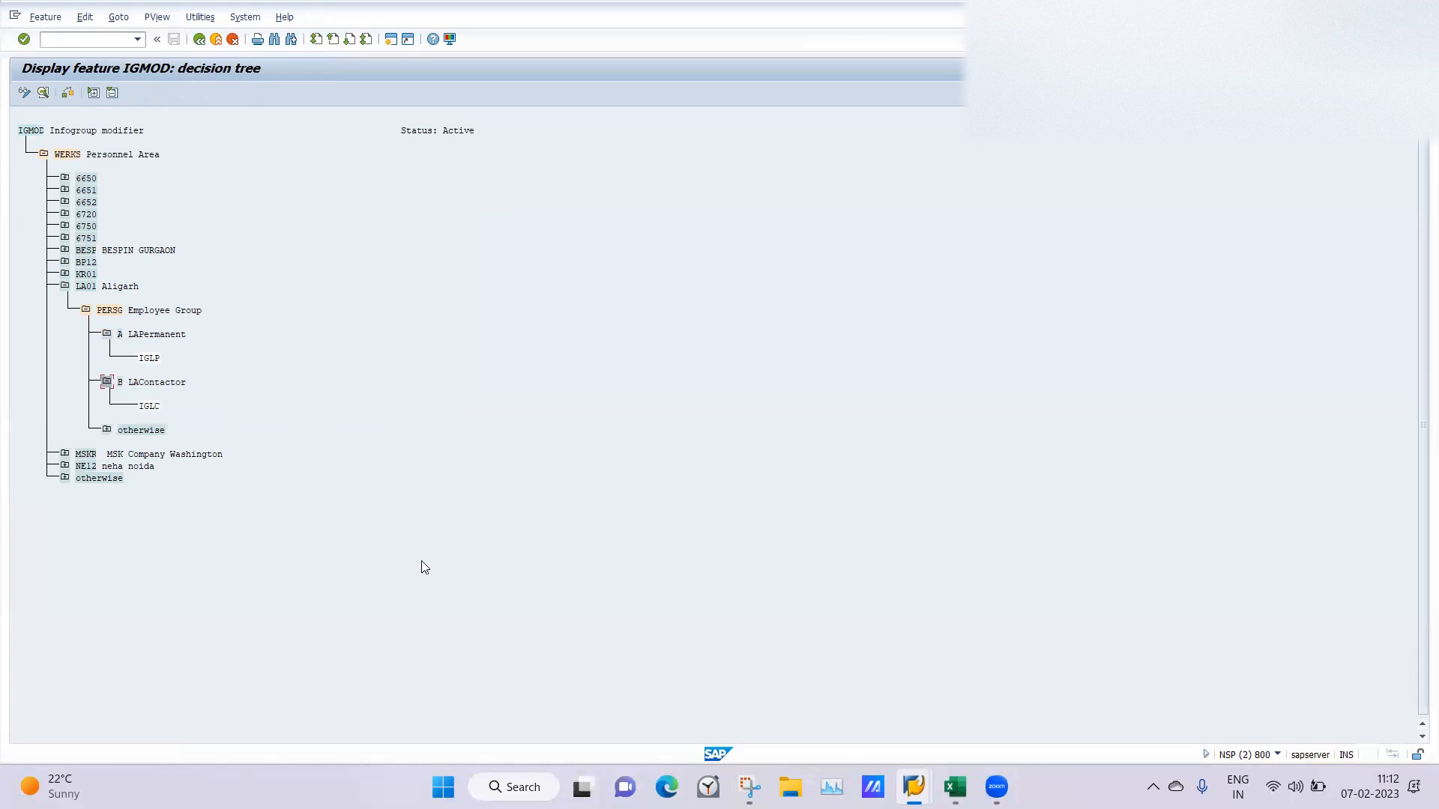